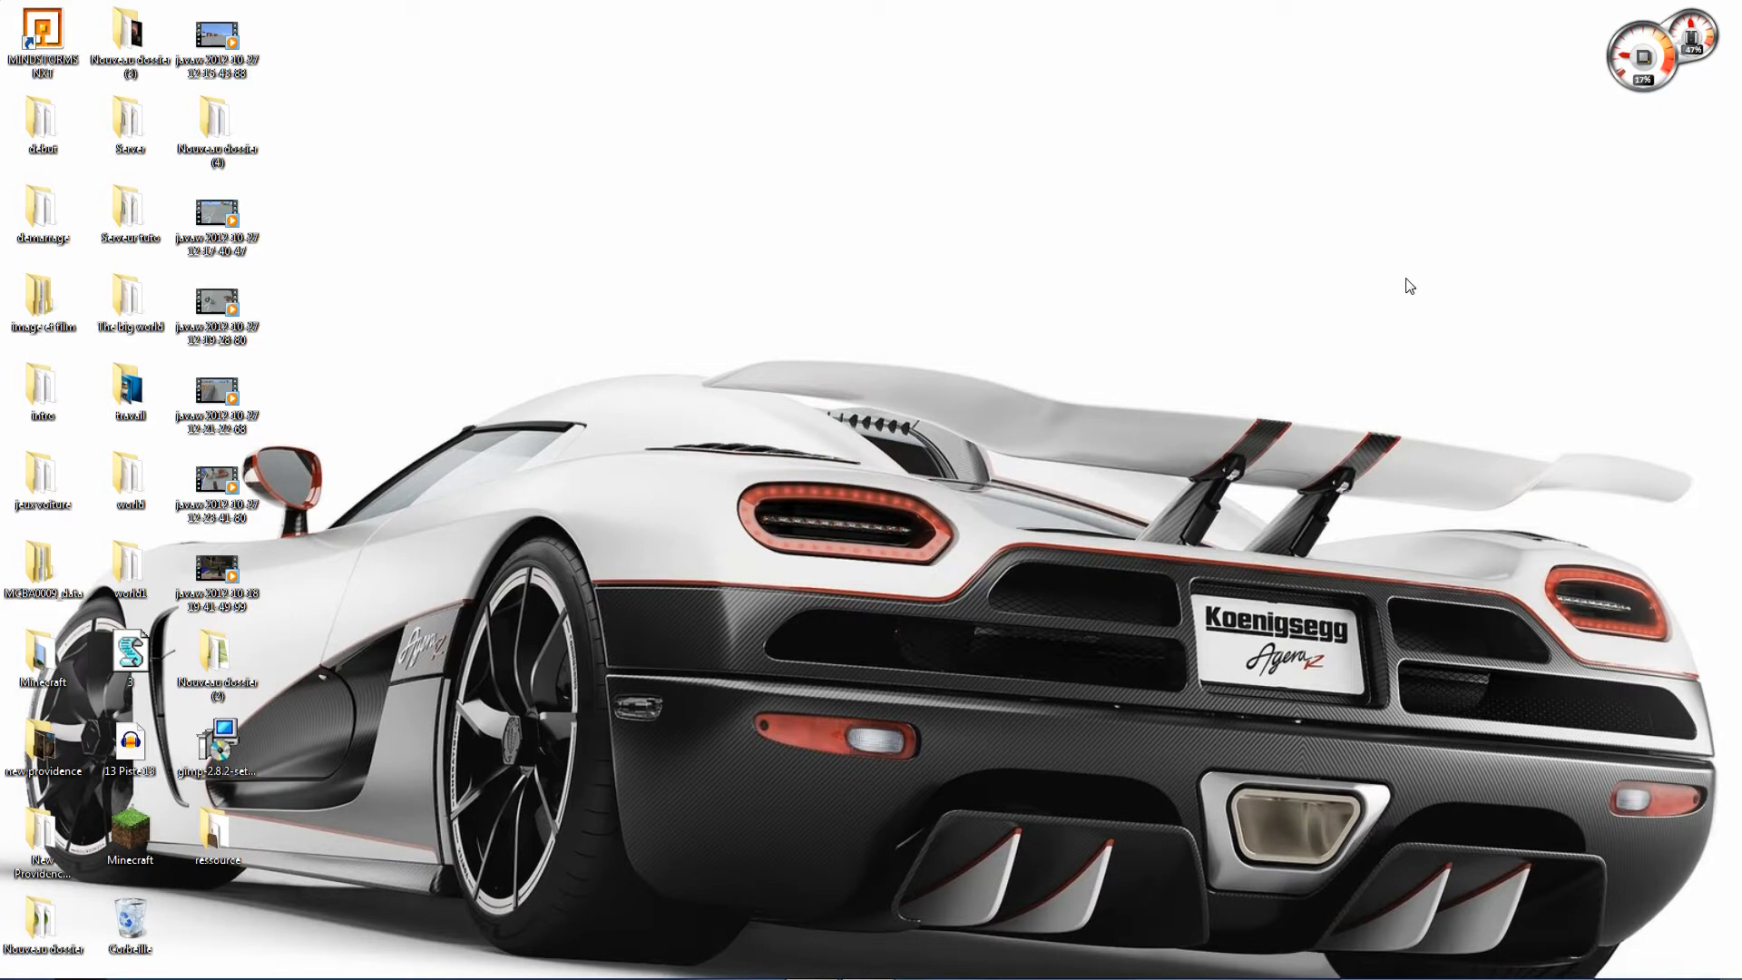
pyautogui.moveTo(1213, 305); pyautogui.dragTo(700, 721)
pyautogui.moveTo(1728, 756)
pyautogui.mouseDown()
pyautogui.moveTo(1189, 585)
pyautogui.moveTo(565, 318)
pyautogui.moveTo(956, 505)
pyautogui.moveTo(1536, 716)
pyautogui.moveTo(1735, 766)
pyautogui.mouseUp()
pyautogui.click(249, 775)
pyautogui.moveTo(1124, 536); pyautogui.dragTo(1433, 848)
pyautogui.moveTo(1034, 792); pyautogui.dragTo(724, 466)
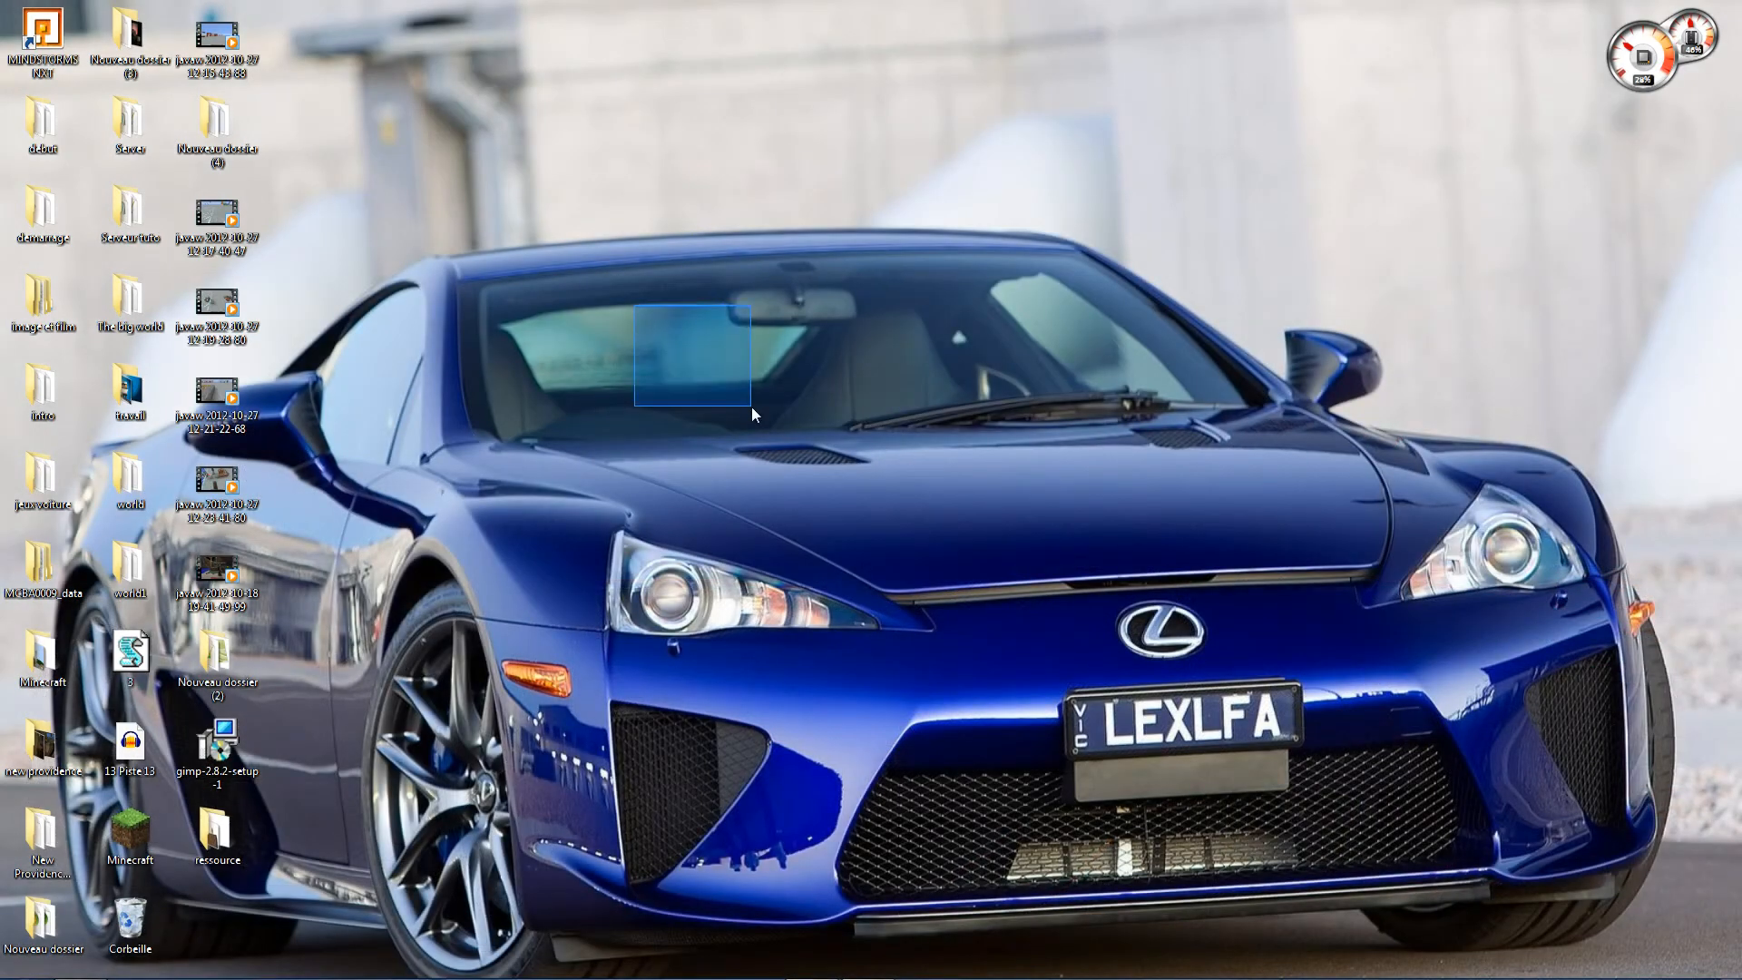
pyautogui.moveTo(930, 438); pyautogui.dragTo(521, 287)
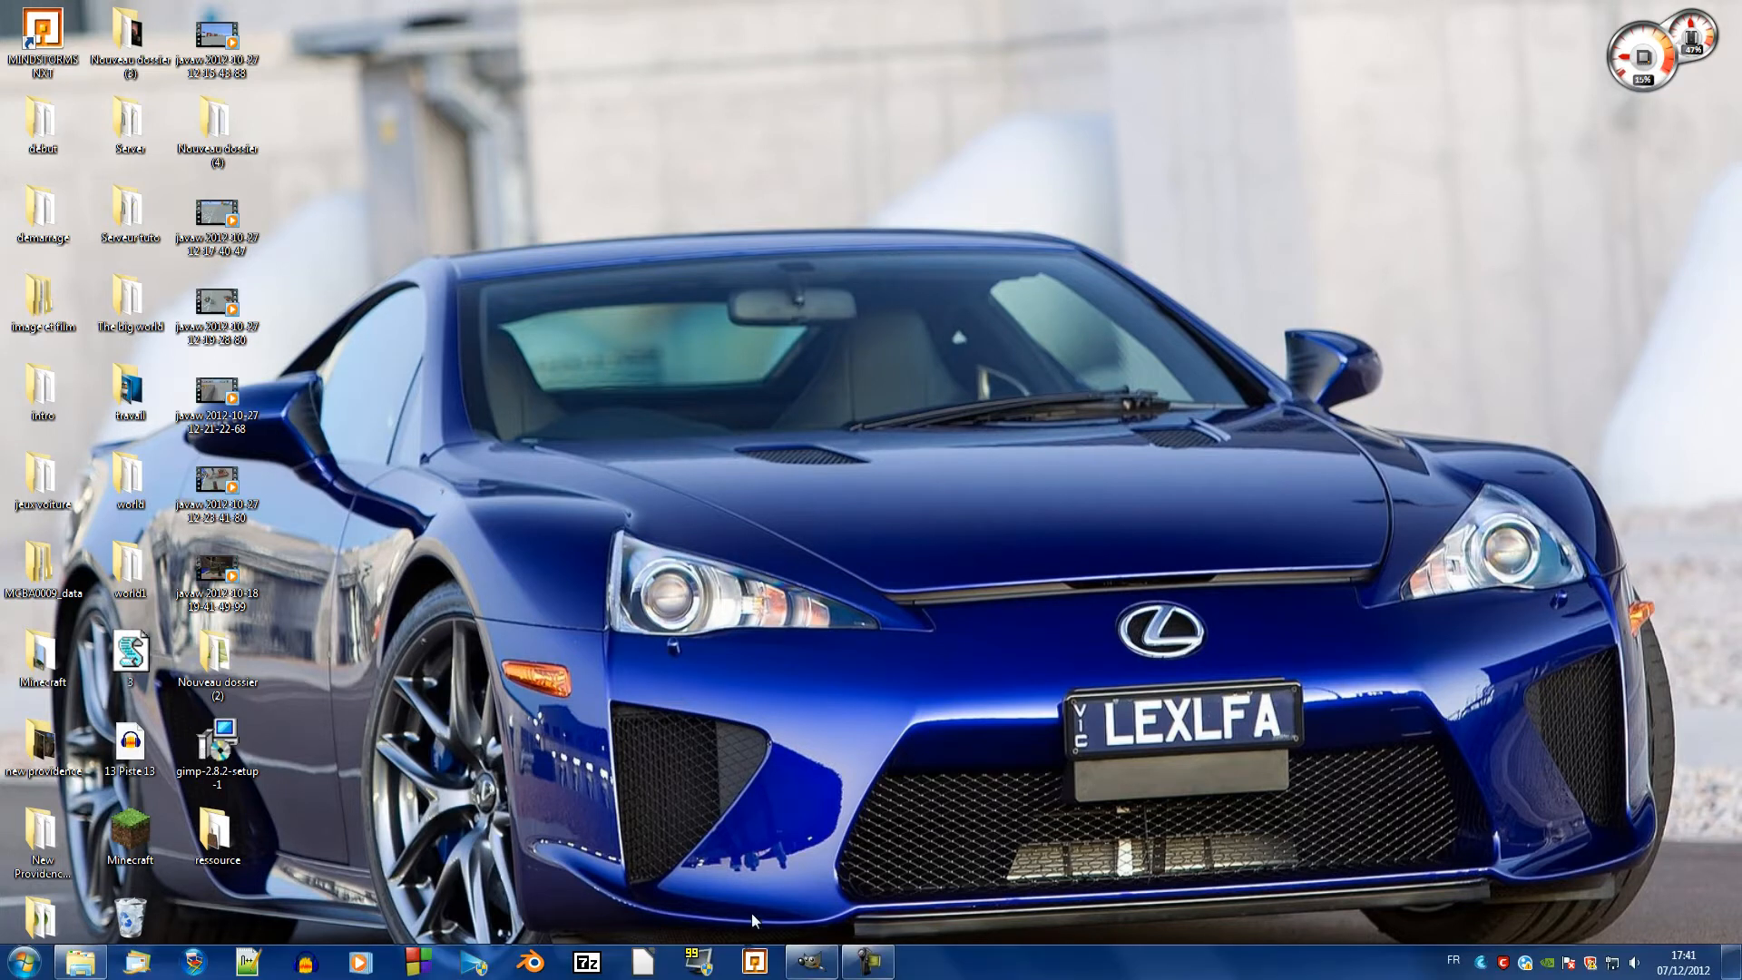
# Switch to GIMP, close the open TemplateNewYoutube images and quit the program
pyautogui.click(810, 964)
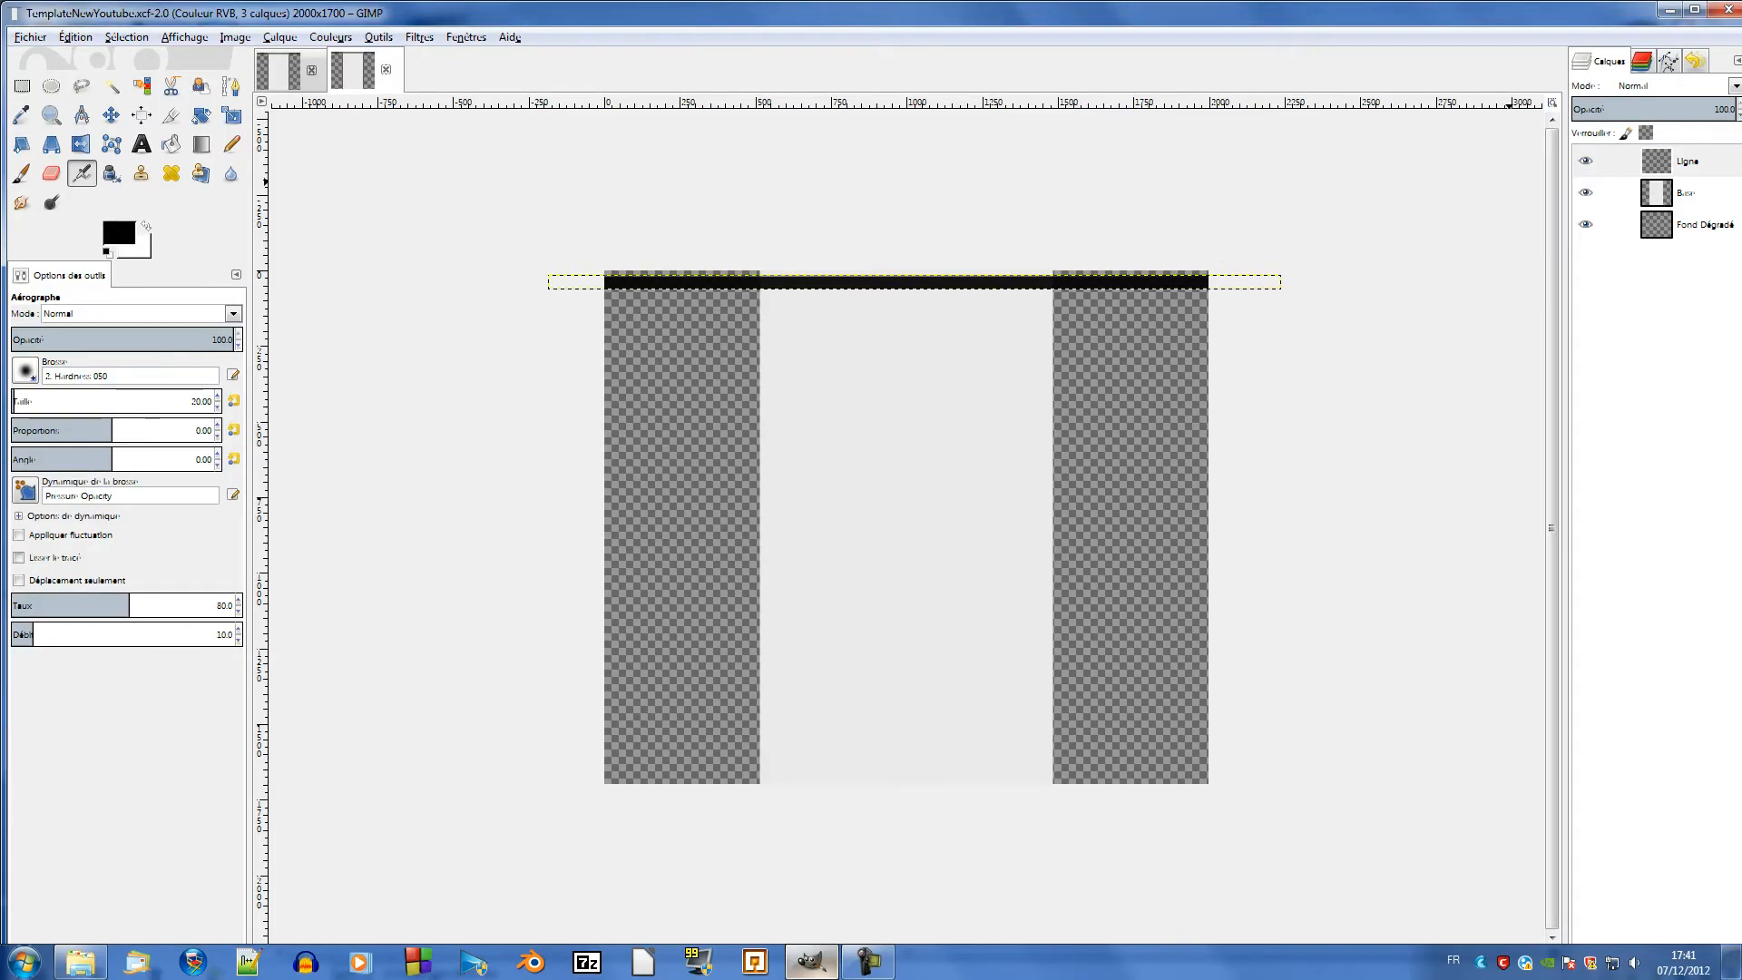
pyautogui.click(1728, 11)
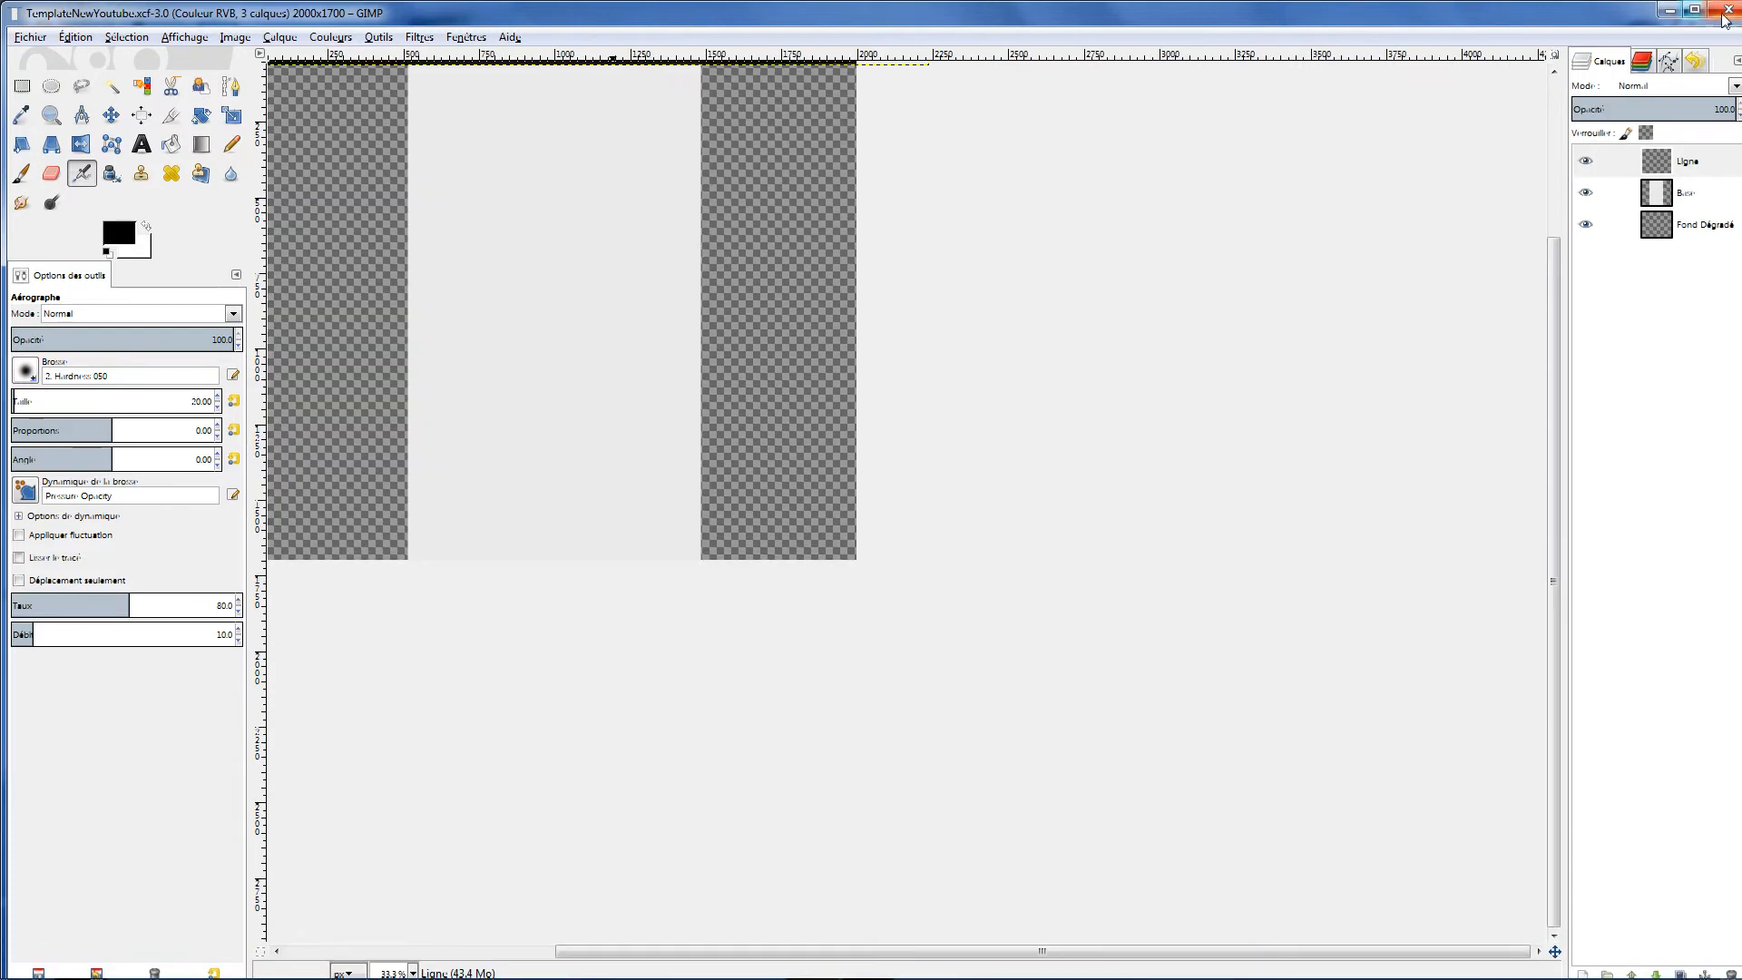
pyautogui.click(1728, 11)
pyautogui.click(1728, 11)
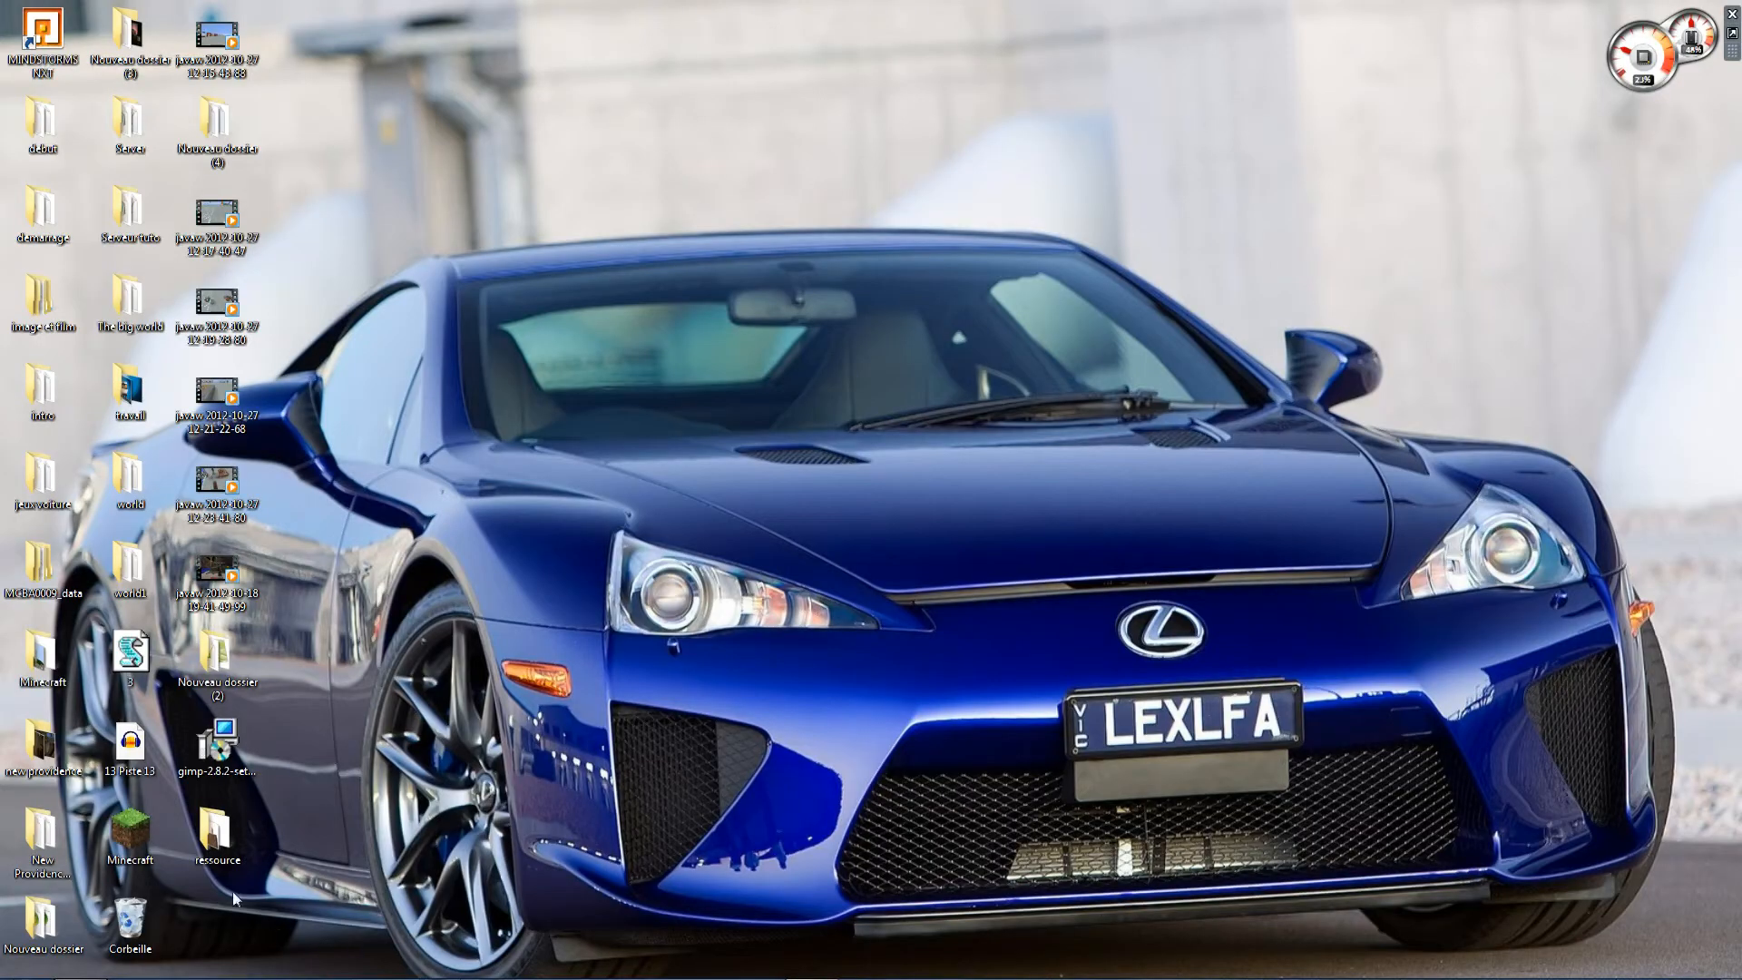
# Open the TemplateNewYoutube image from the ressource folder on the desktop in GIMP
pyautogui.doubleClick(223, 836)
pyautogui.click(723, 677)
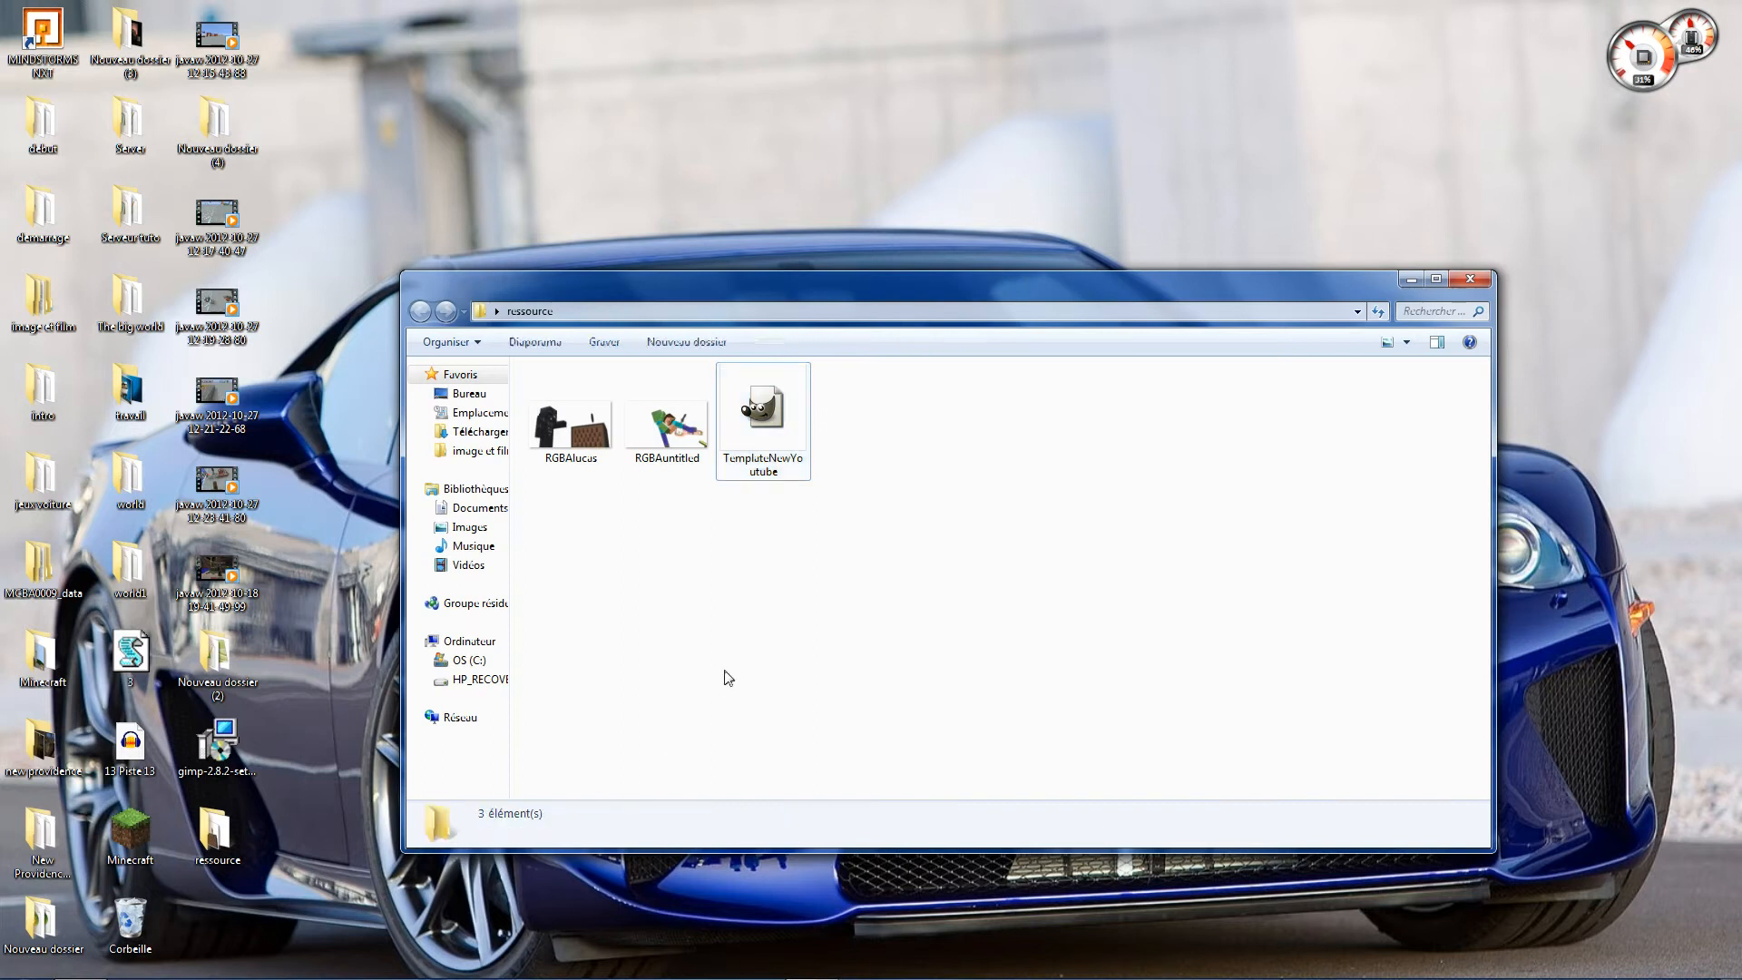
pyautogui.click(765, 479)
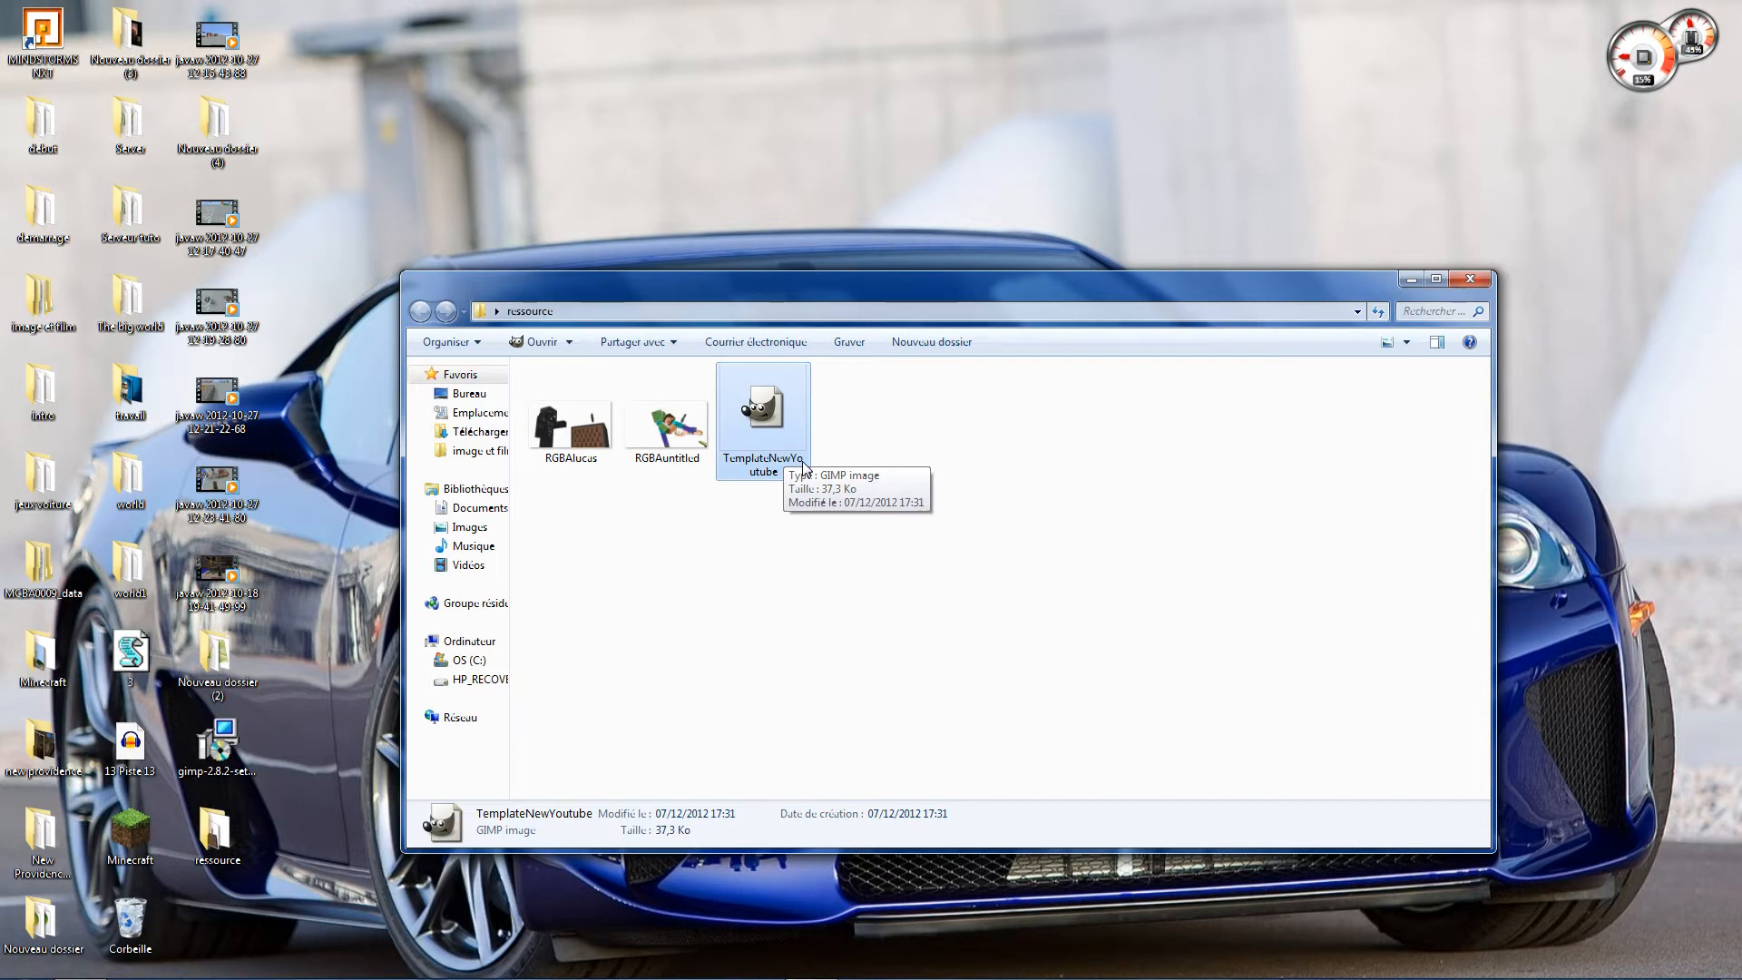
pyautogui.doubleClick(787, 422)
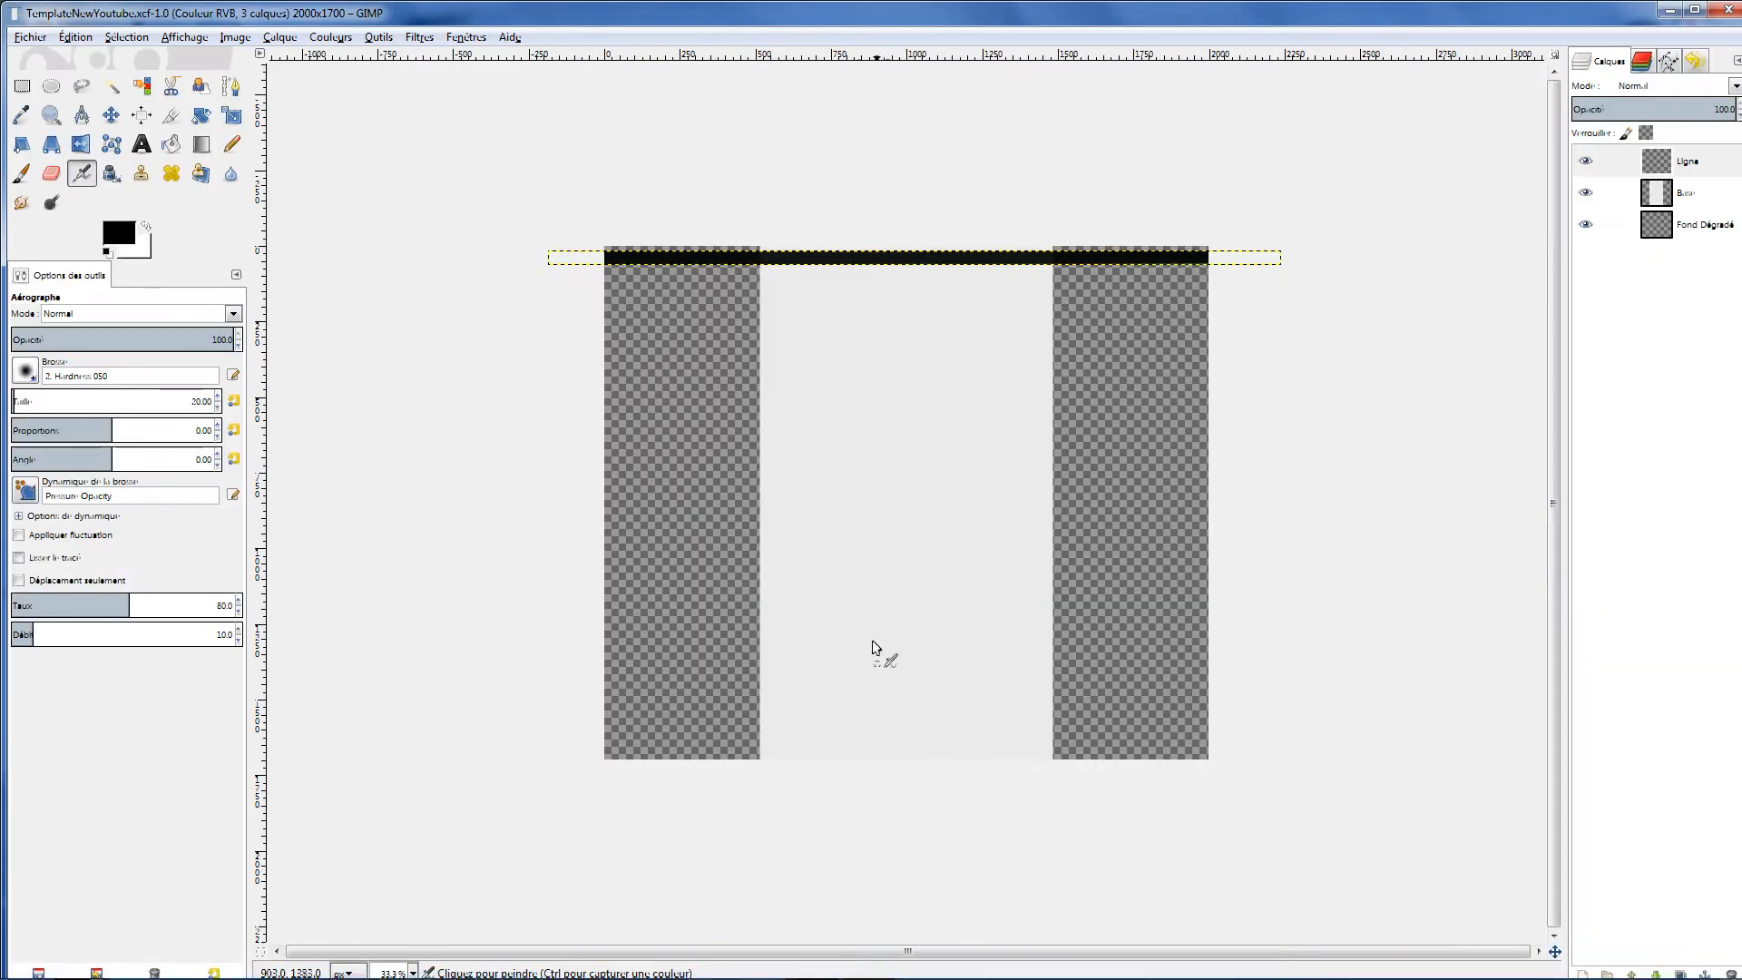
# Examine the Ligne, Base and Fond Dégradé layers, hiding the Ligne layer and showing it again
pyautogui.click(1666, 161)
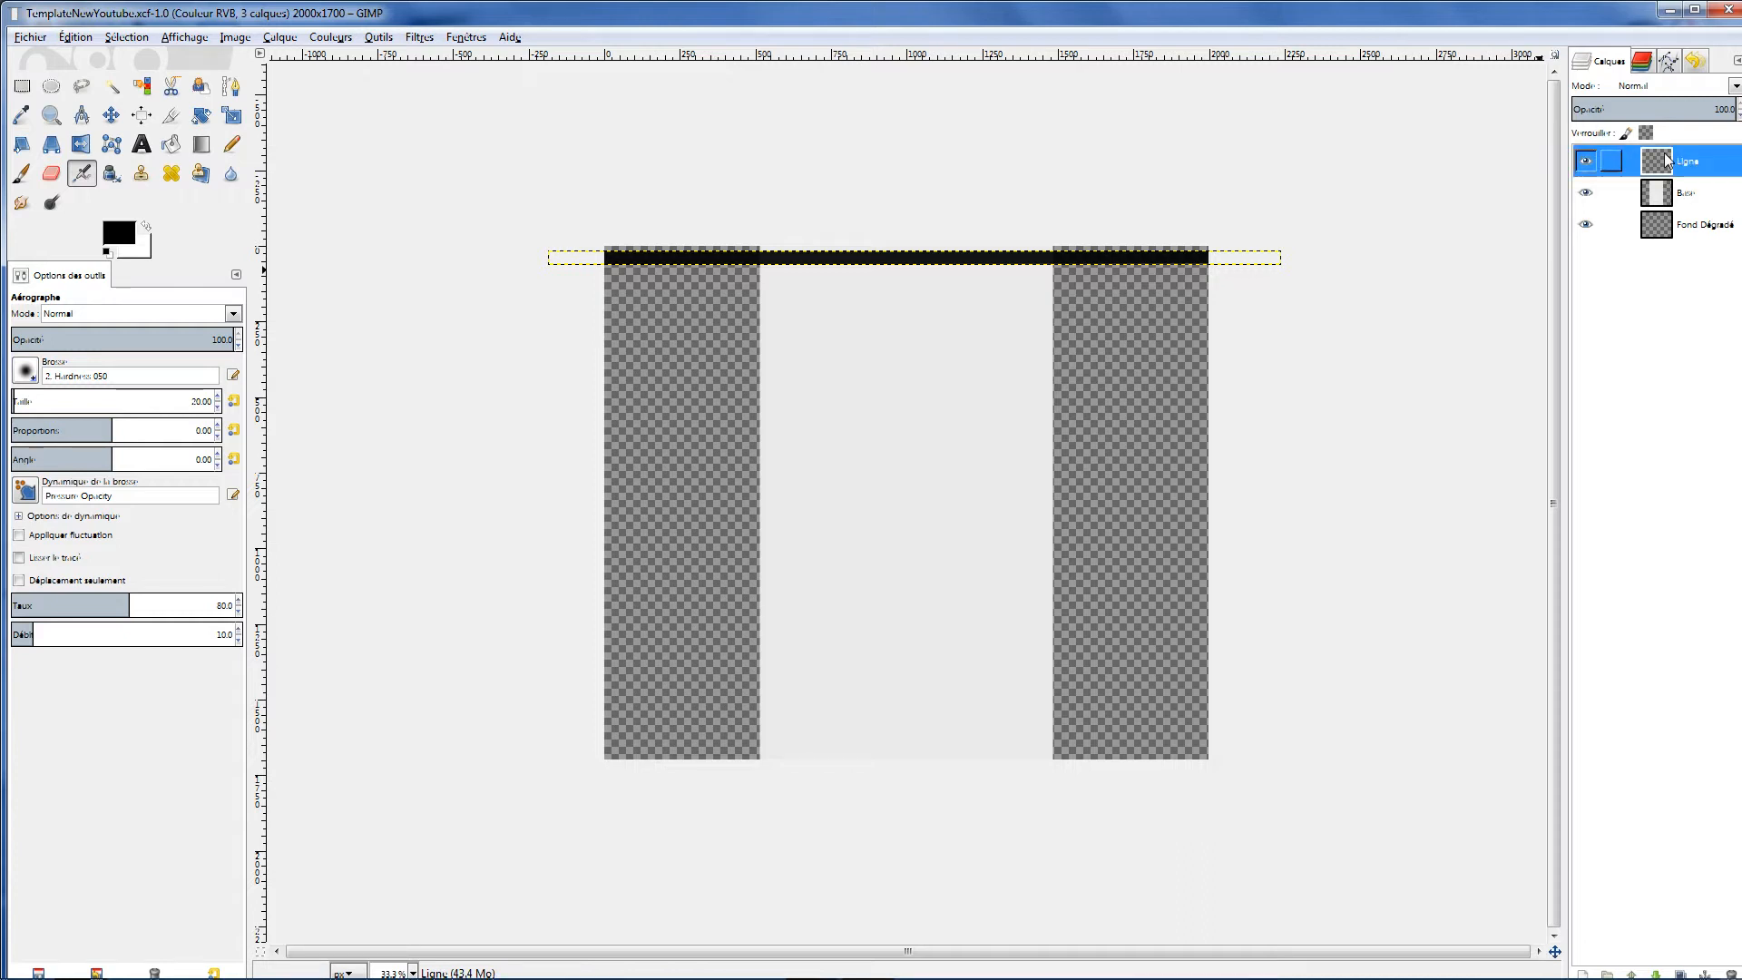
pyautogui.click(1585, 160)
pyautogui.click(1660, 193)
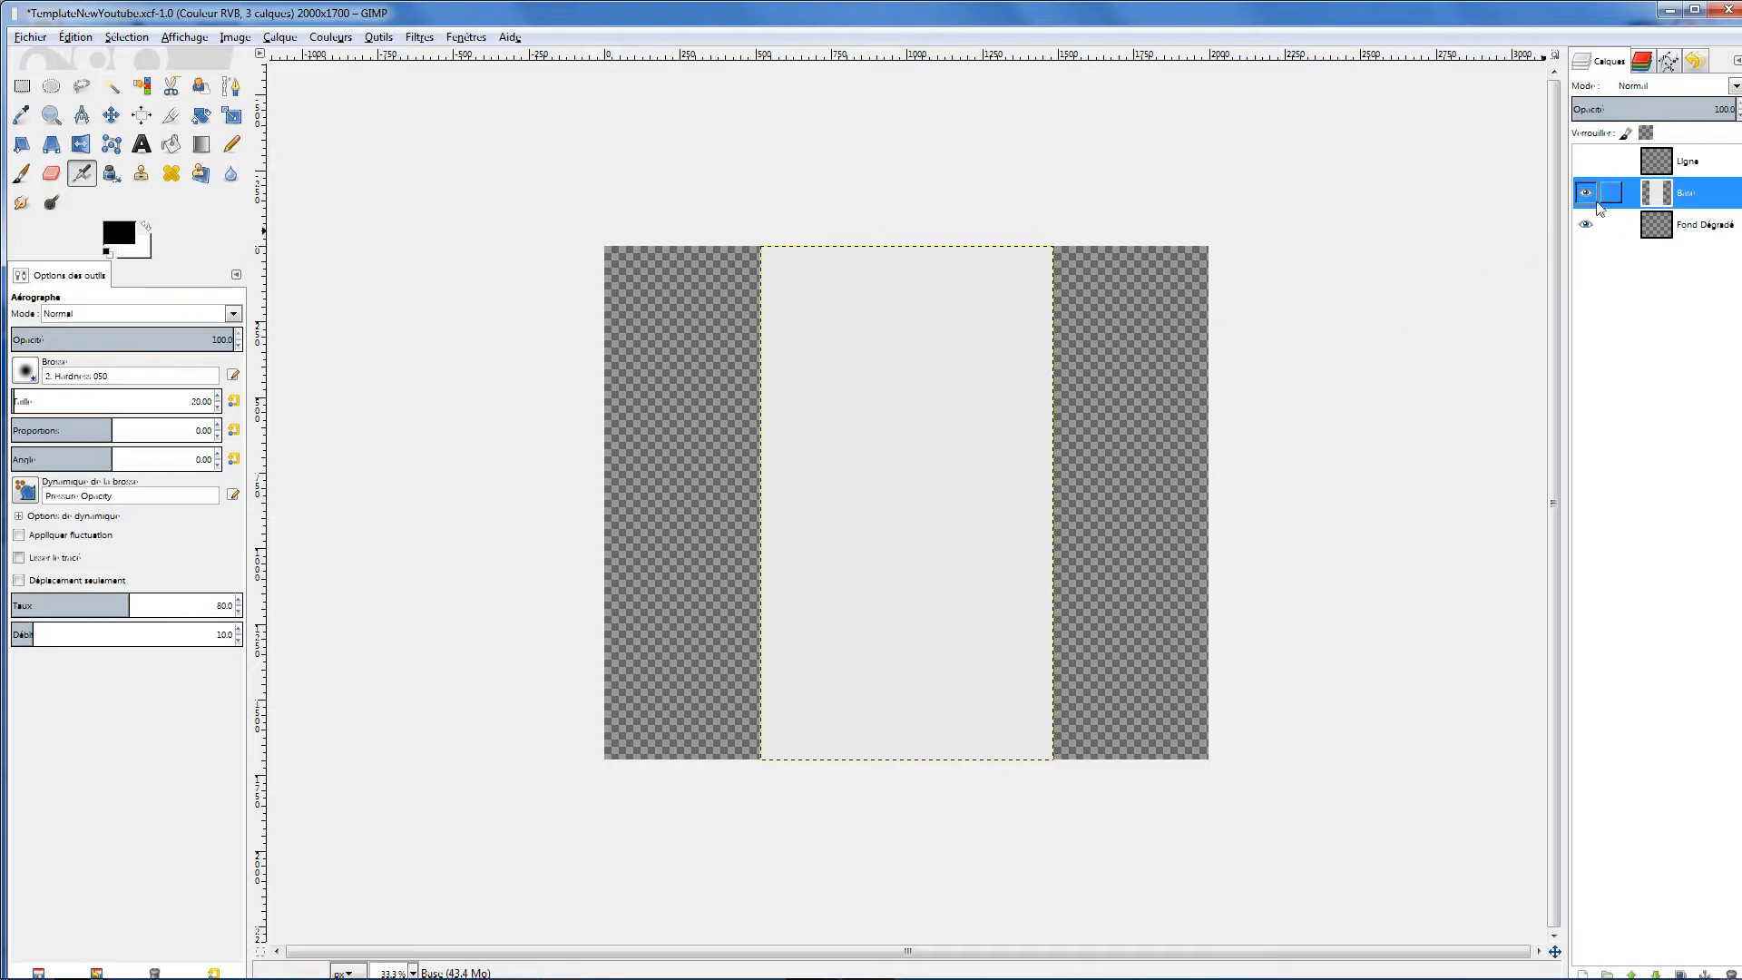
pyautogui.click(1680, 228)
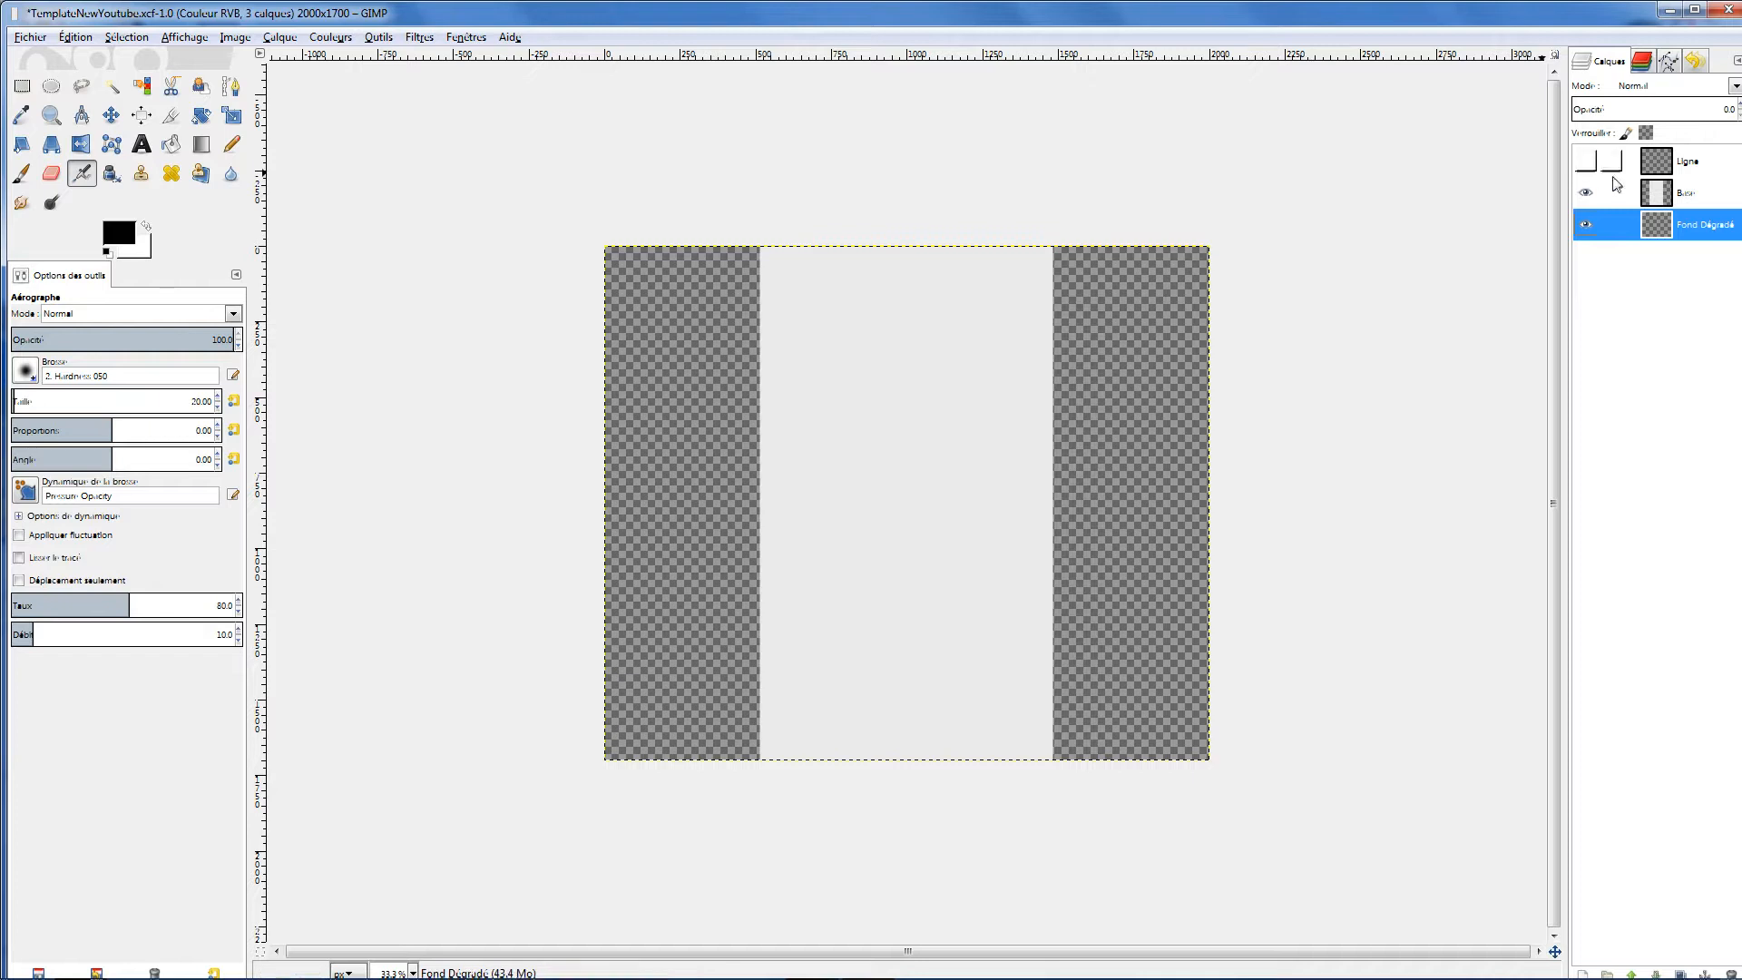
pyautogui.click(1663, 173)
pyautogui.click(1586, 161)
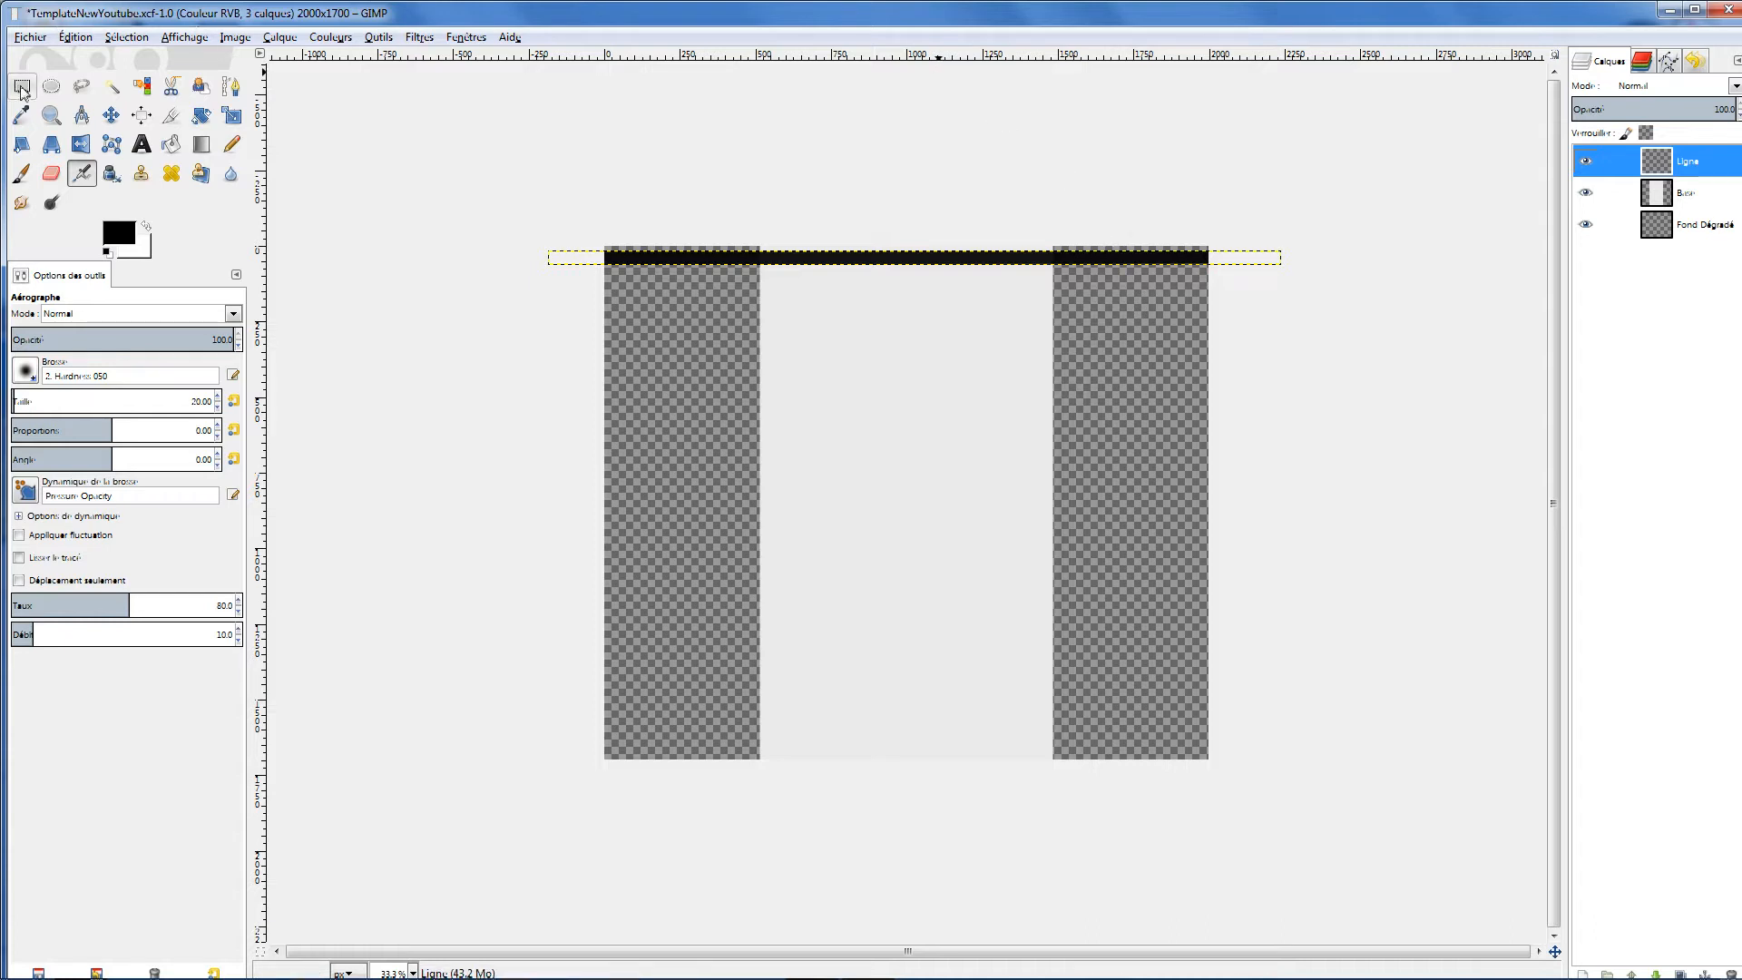
# Create a new transparent 2000 × 1700 px layer above the Ligne layer
pyautogui.click(141, 145)
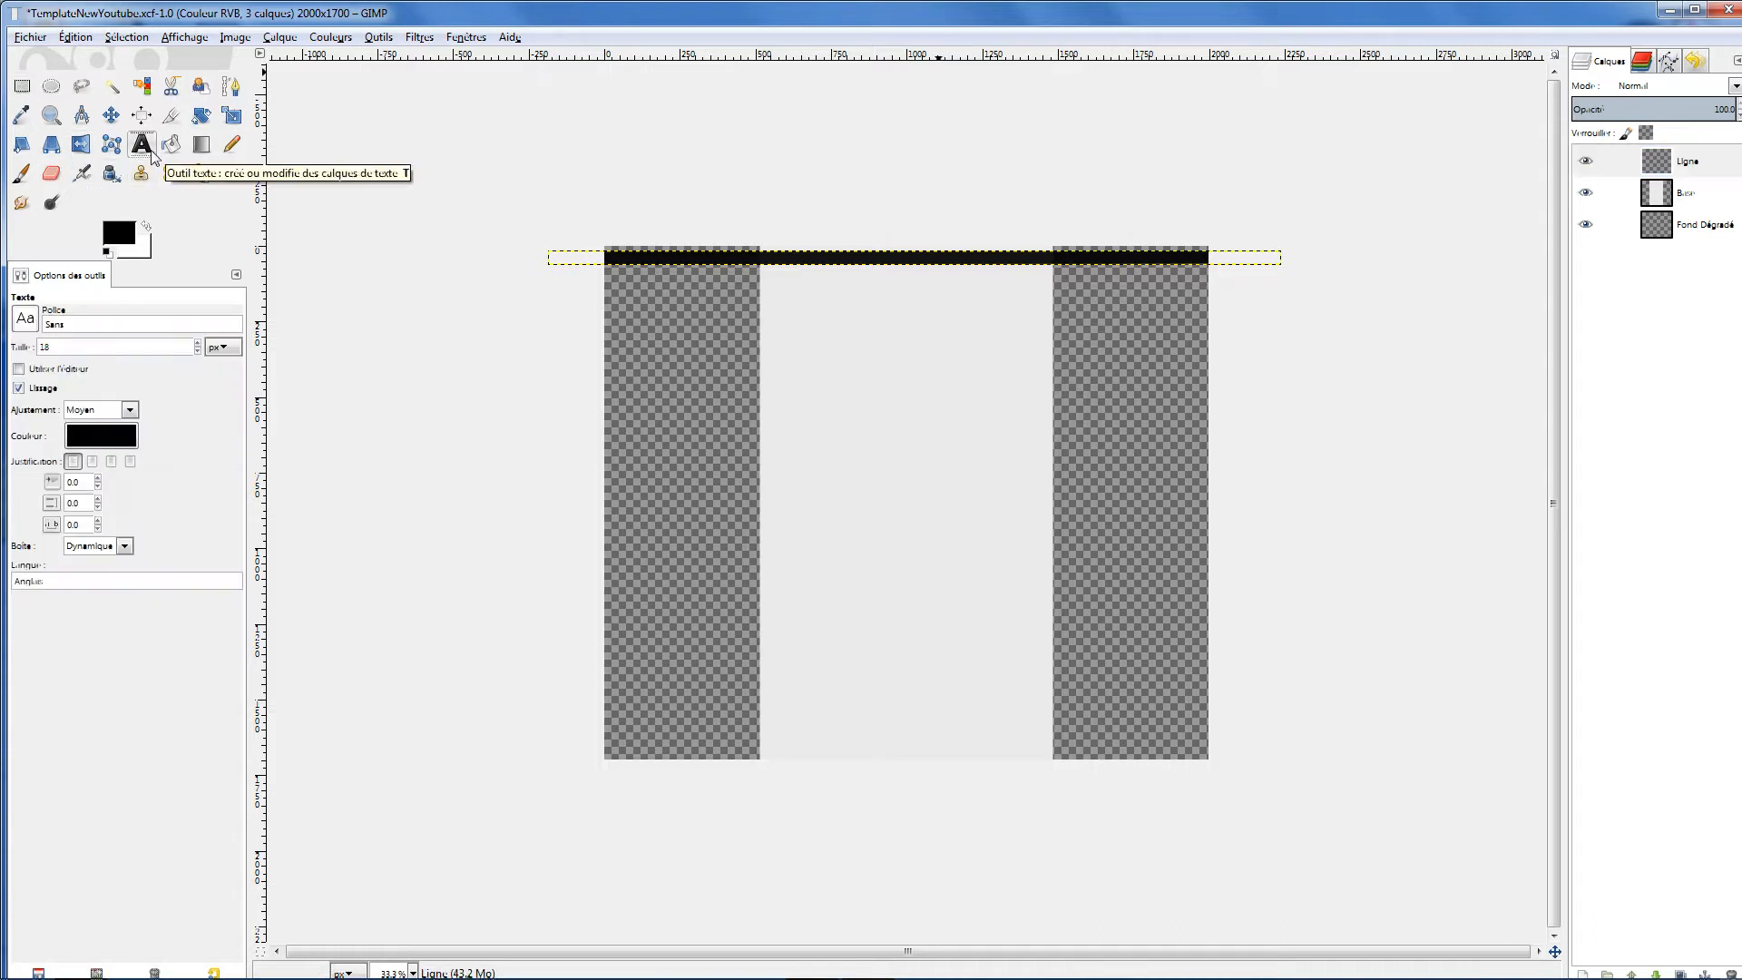
pyautogui.click(1685, 163)
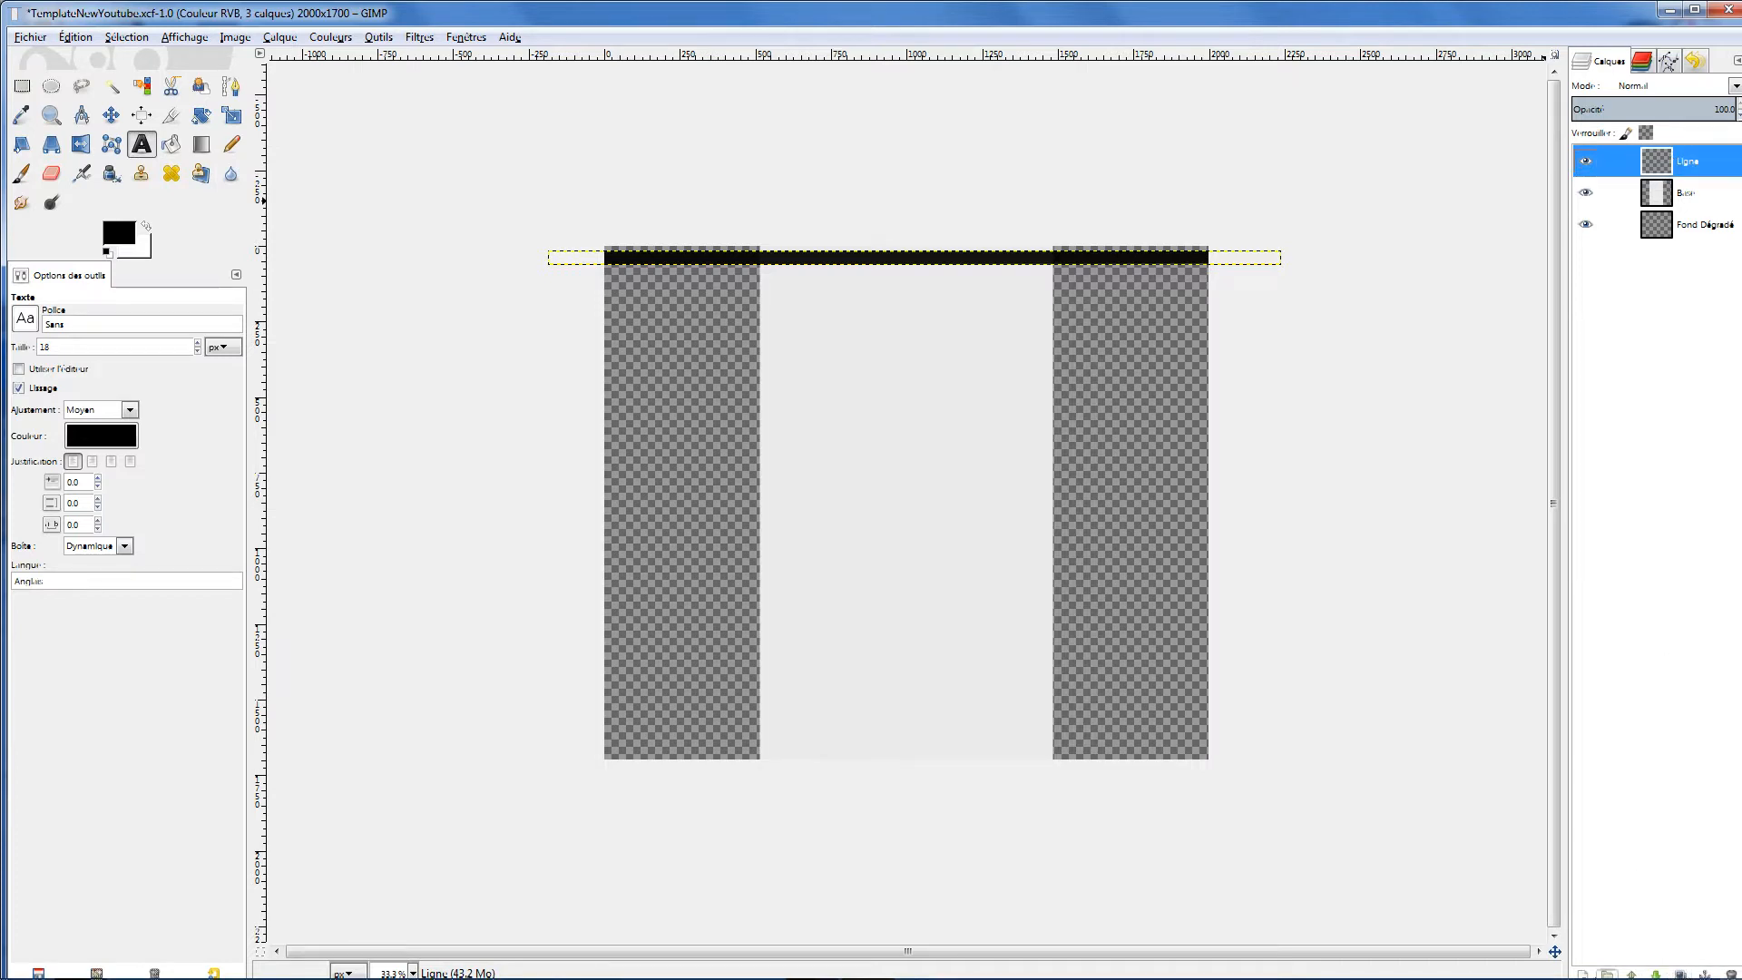
pyautogui.click(1581, 974)
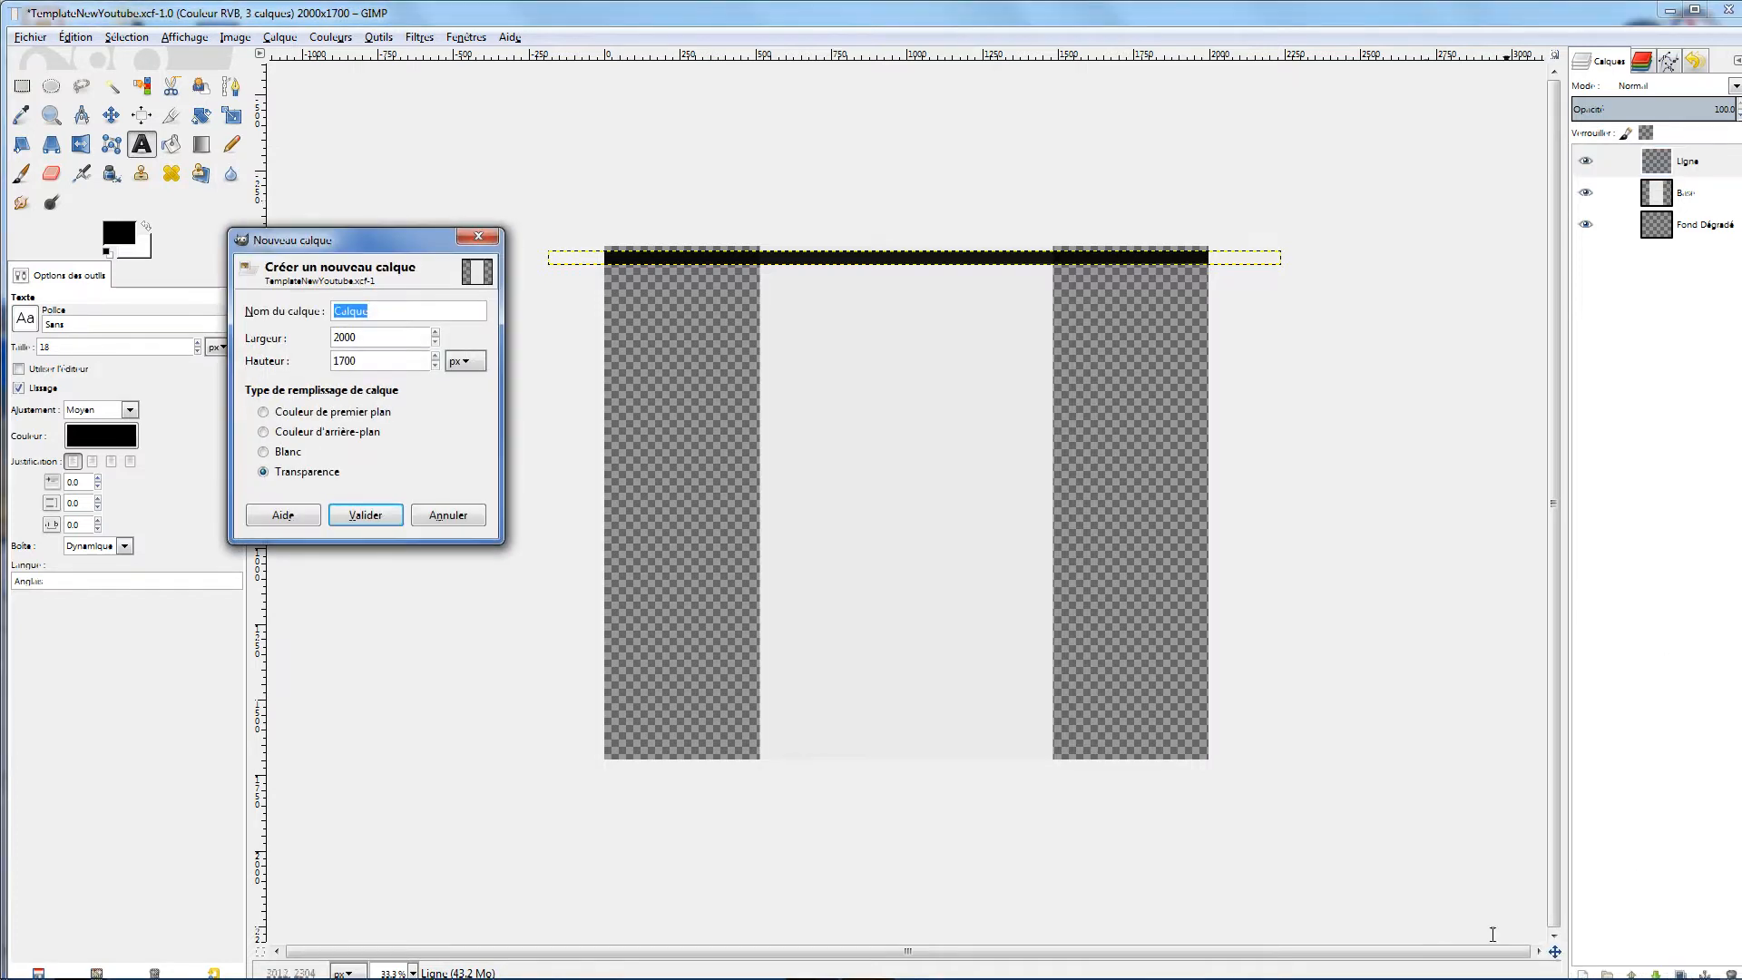
pyautogui.click(364, 513)
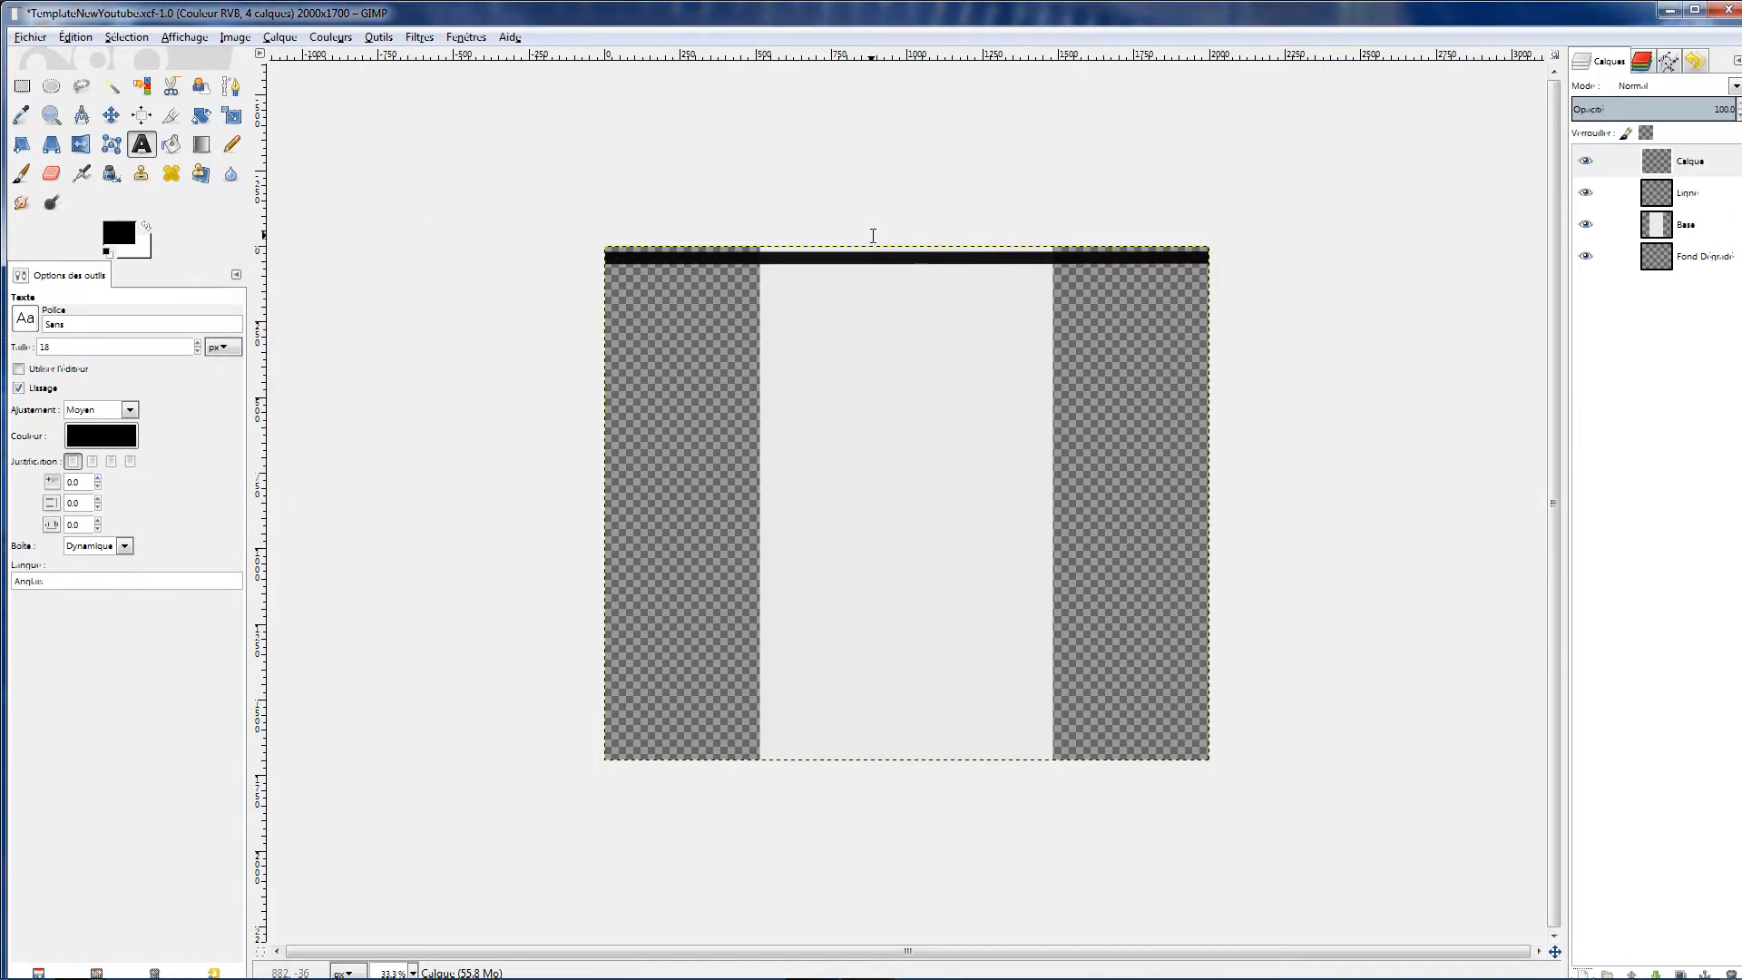
pyautogui.scroll(2, 872, 235)
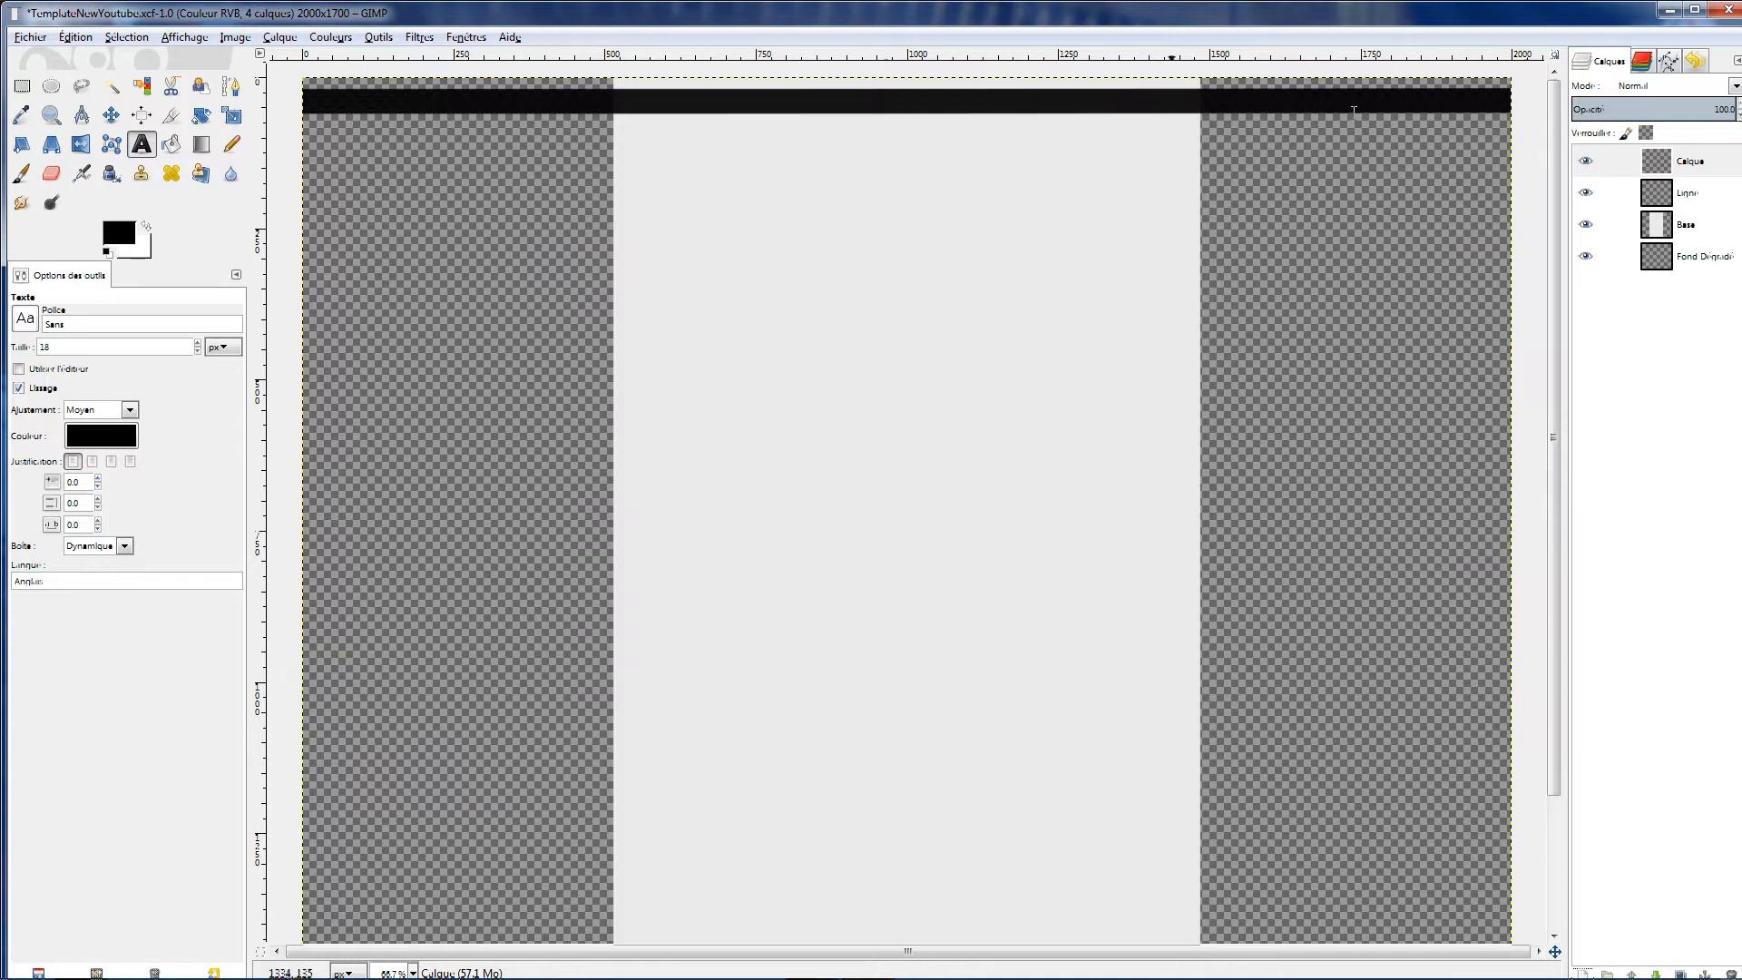
# Rename the new layer as "Haut de page"
pyautogui.click(1666, 169)
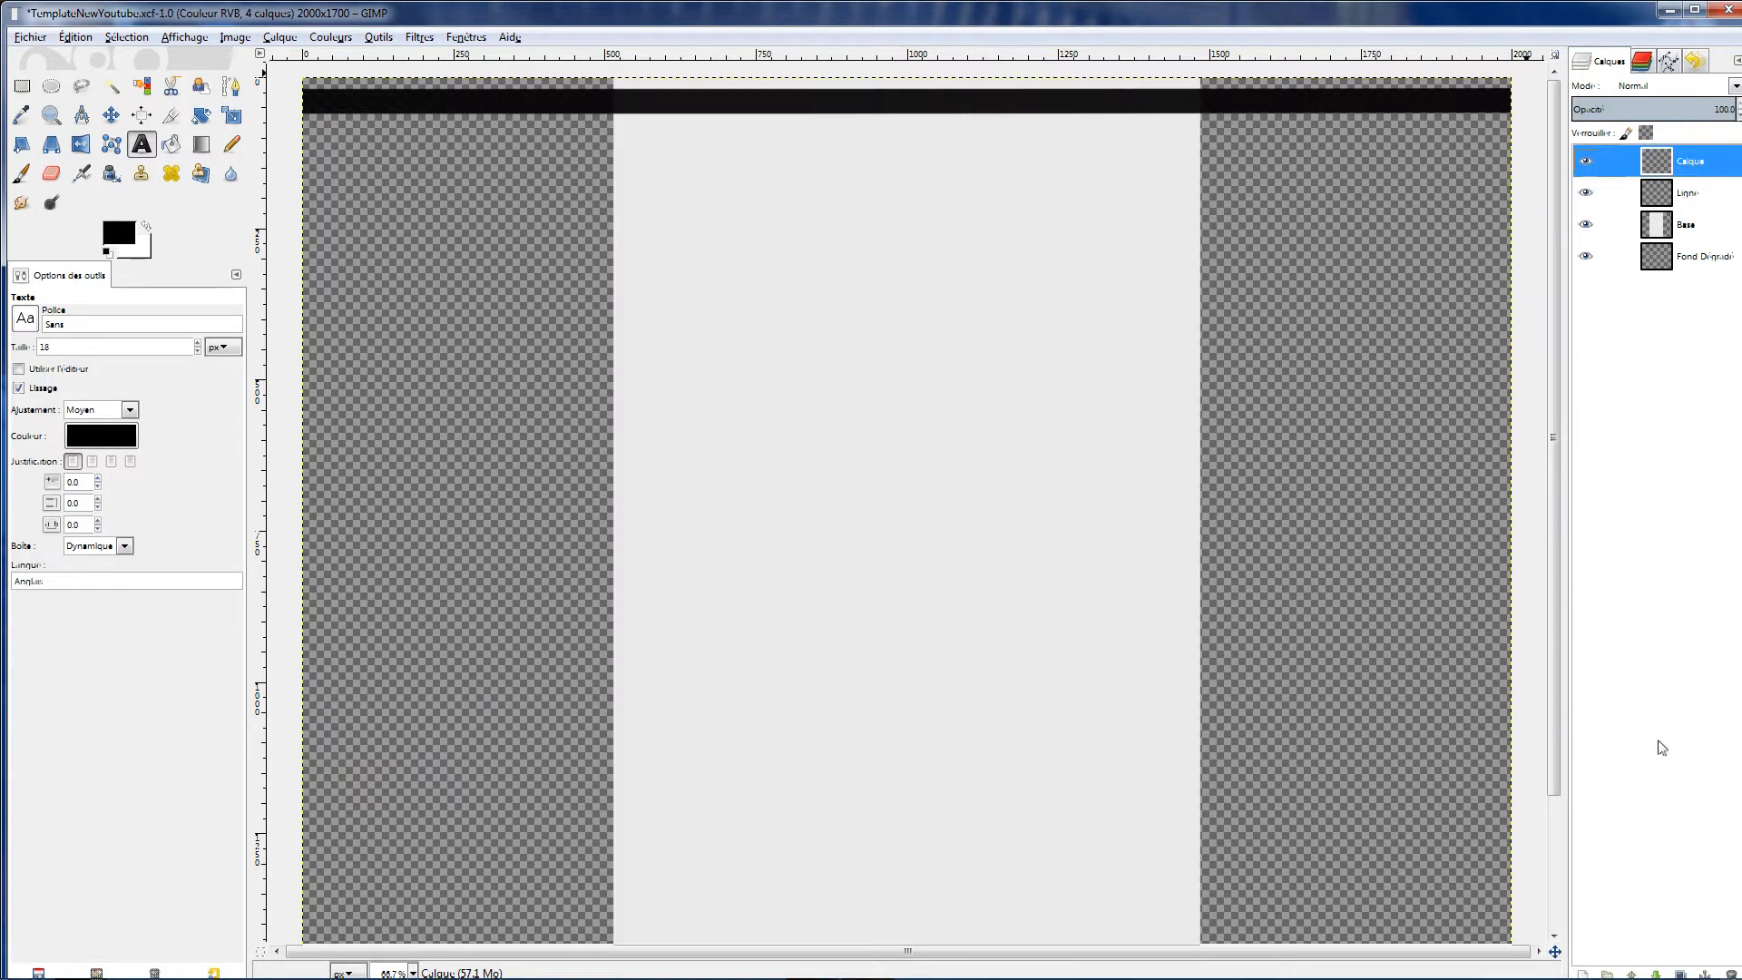
pyautogui.doubleClick(1698, 163)
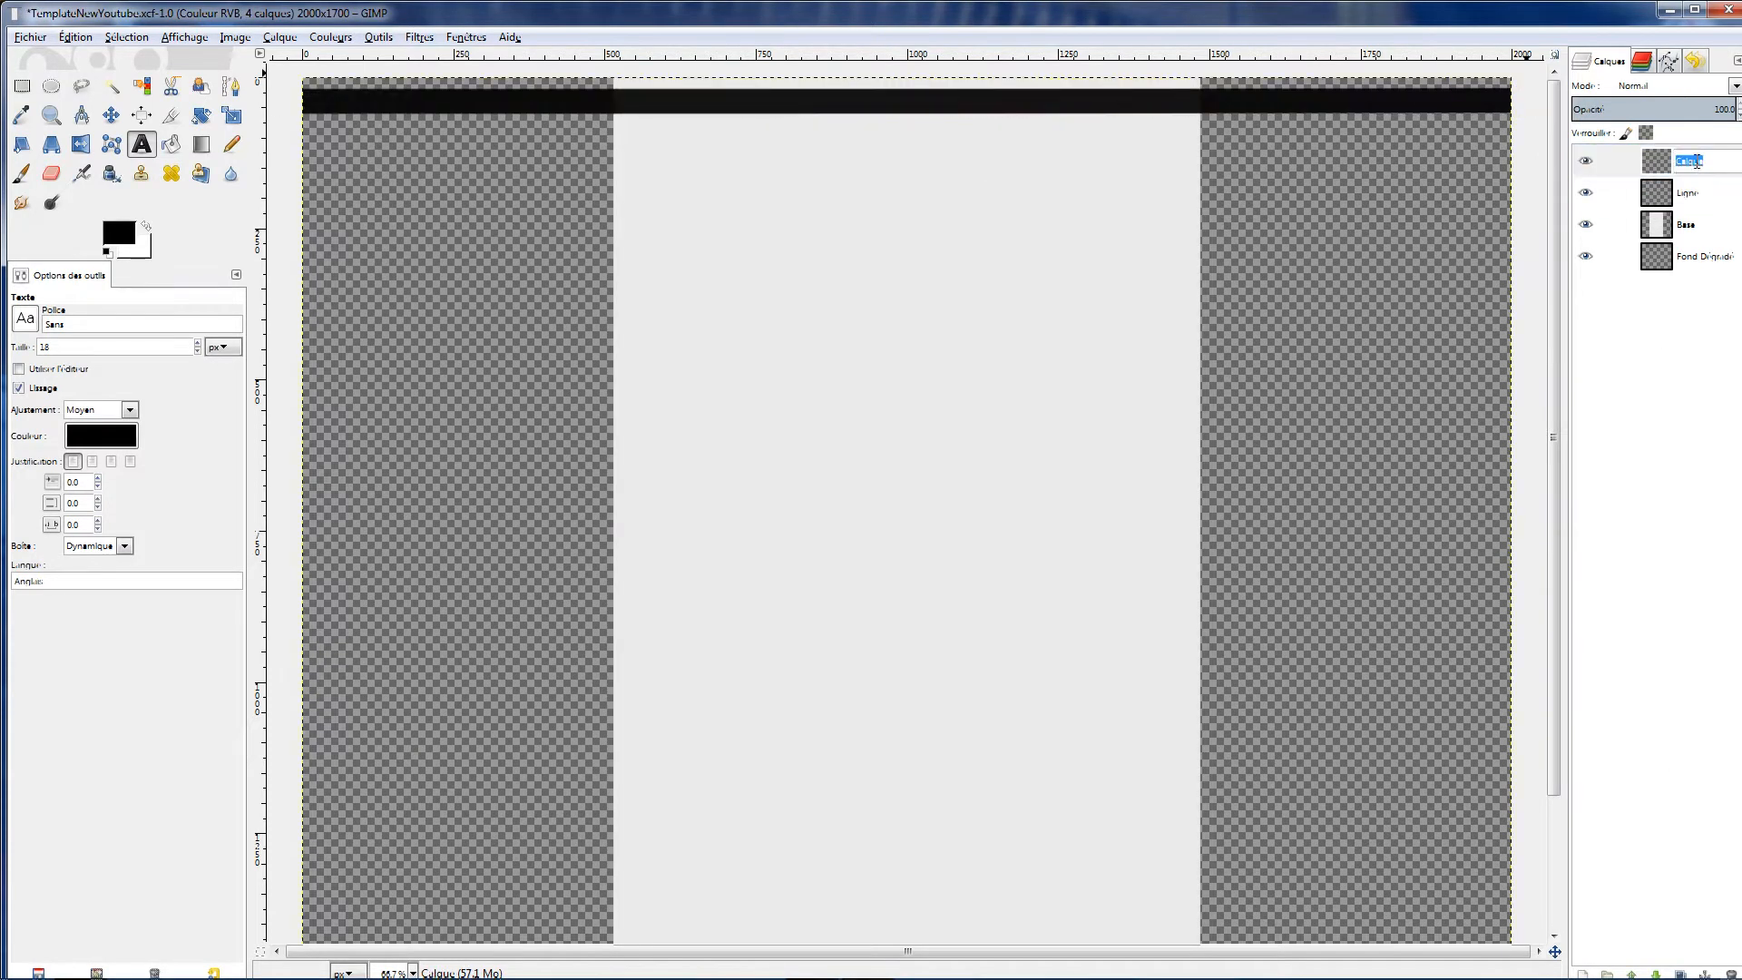
pyautogui.write('po')
pyautogui.press('BackSpace')
pyautogui.press('BackSpace')
pyautogui.press('BackSpace')
pyautogui.write('Haut de')
pyautogui.press('Return')
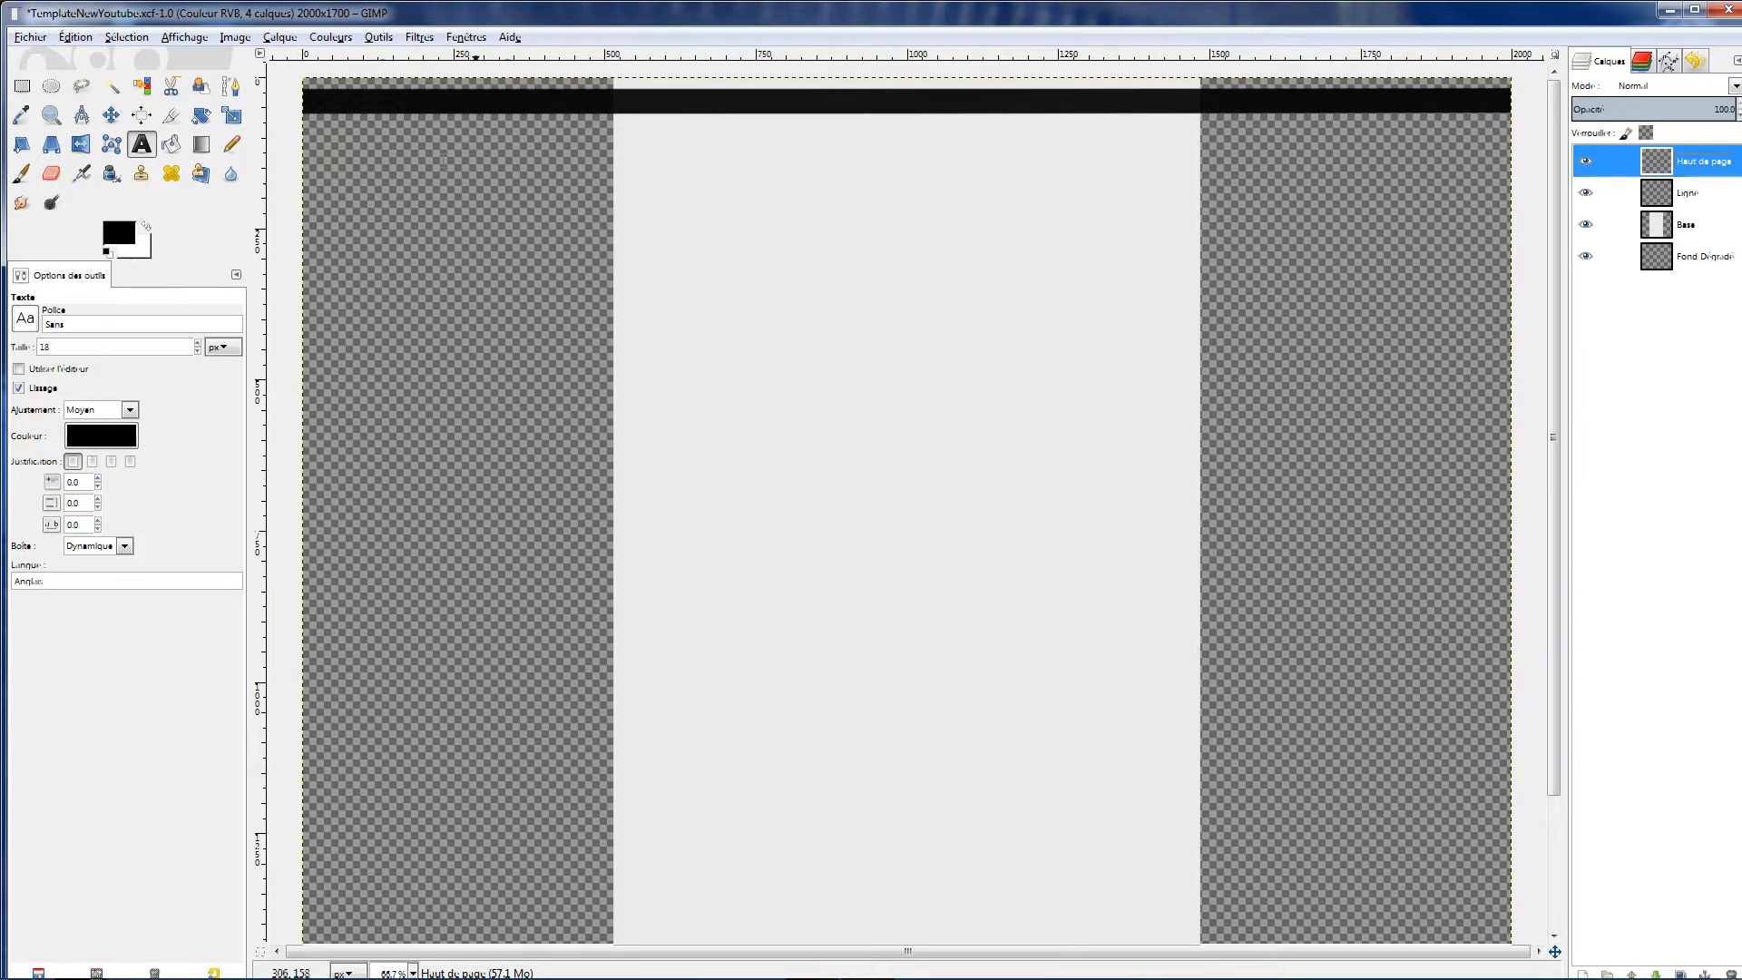
pyautogui.click(146, 152)
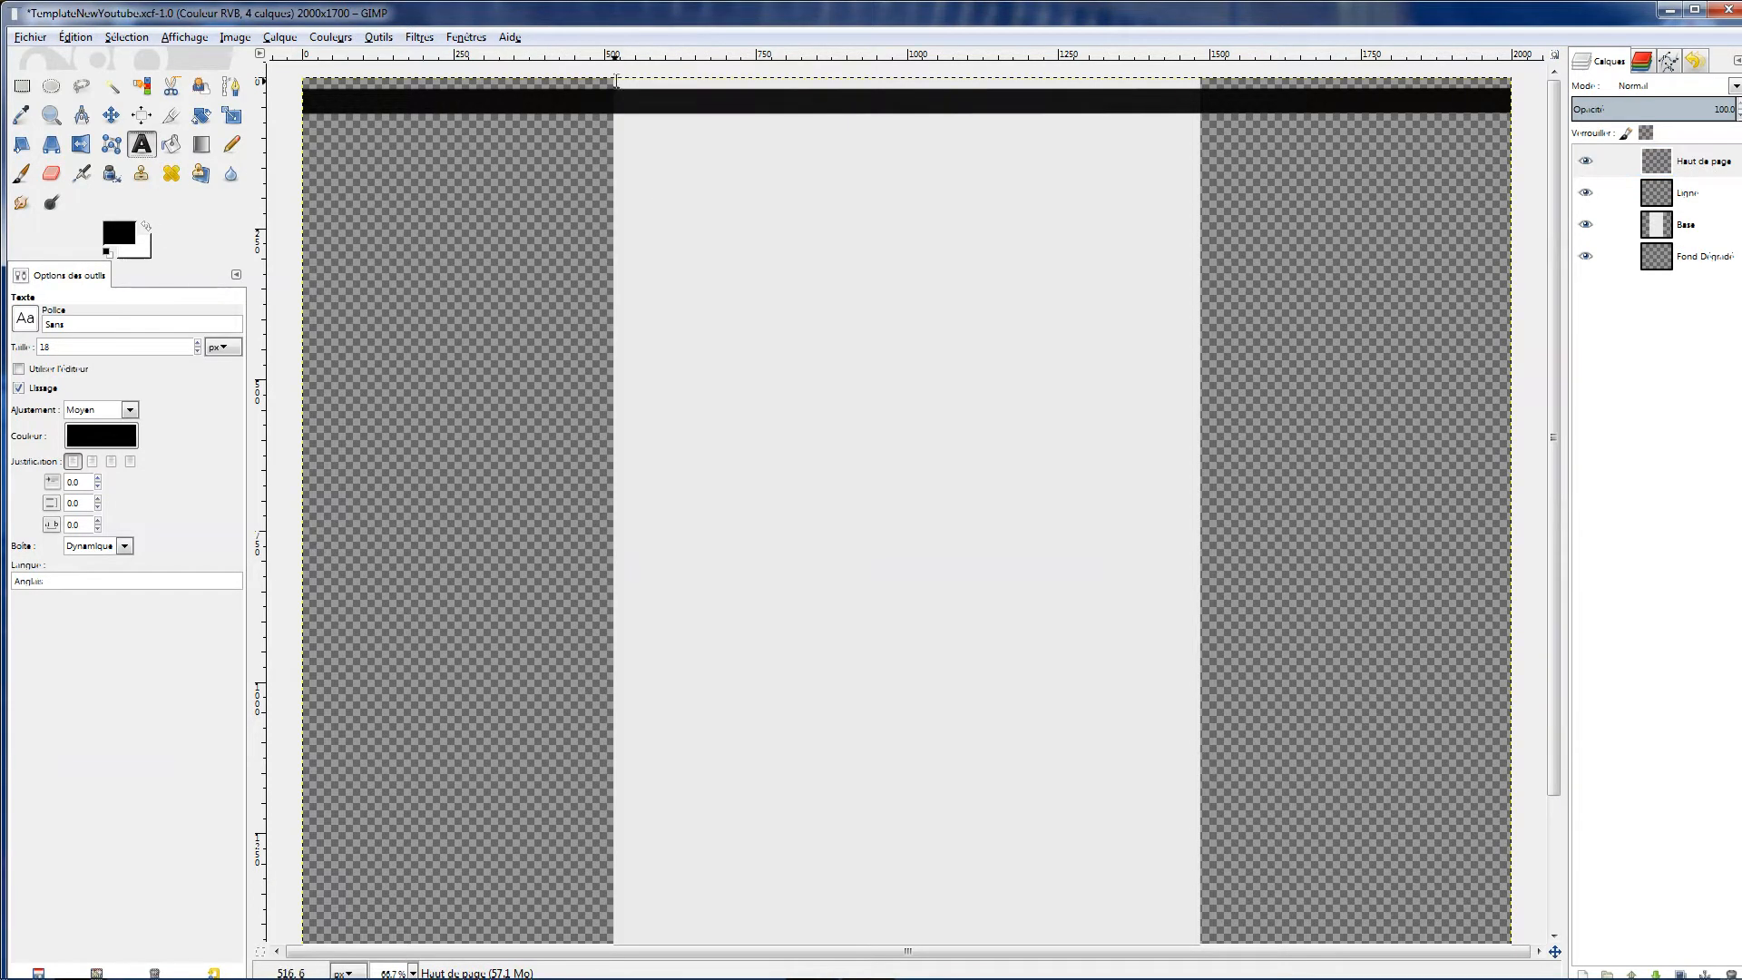
pyautogui.moveTo(594, 92); pyautogui.dragTo(1229, 100)
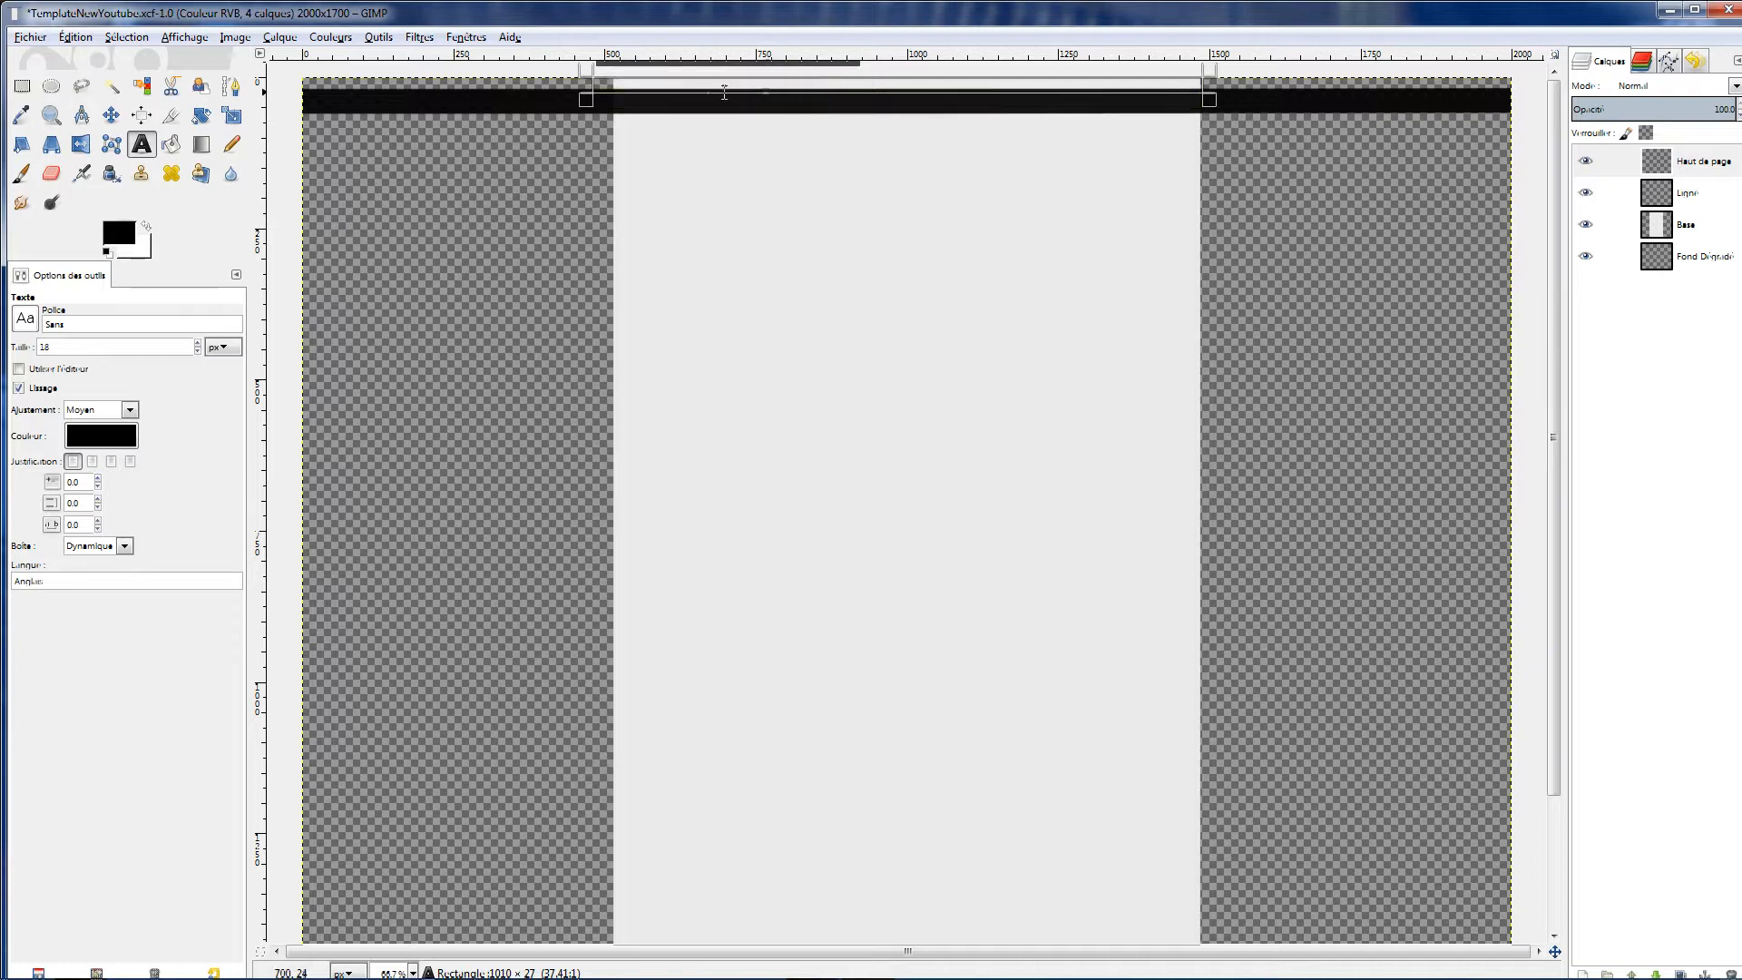
pyautogui.moveTo(595, 87); pyautogui.dragTo(606, 87)
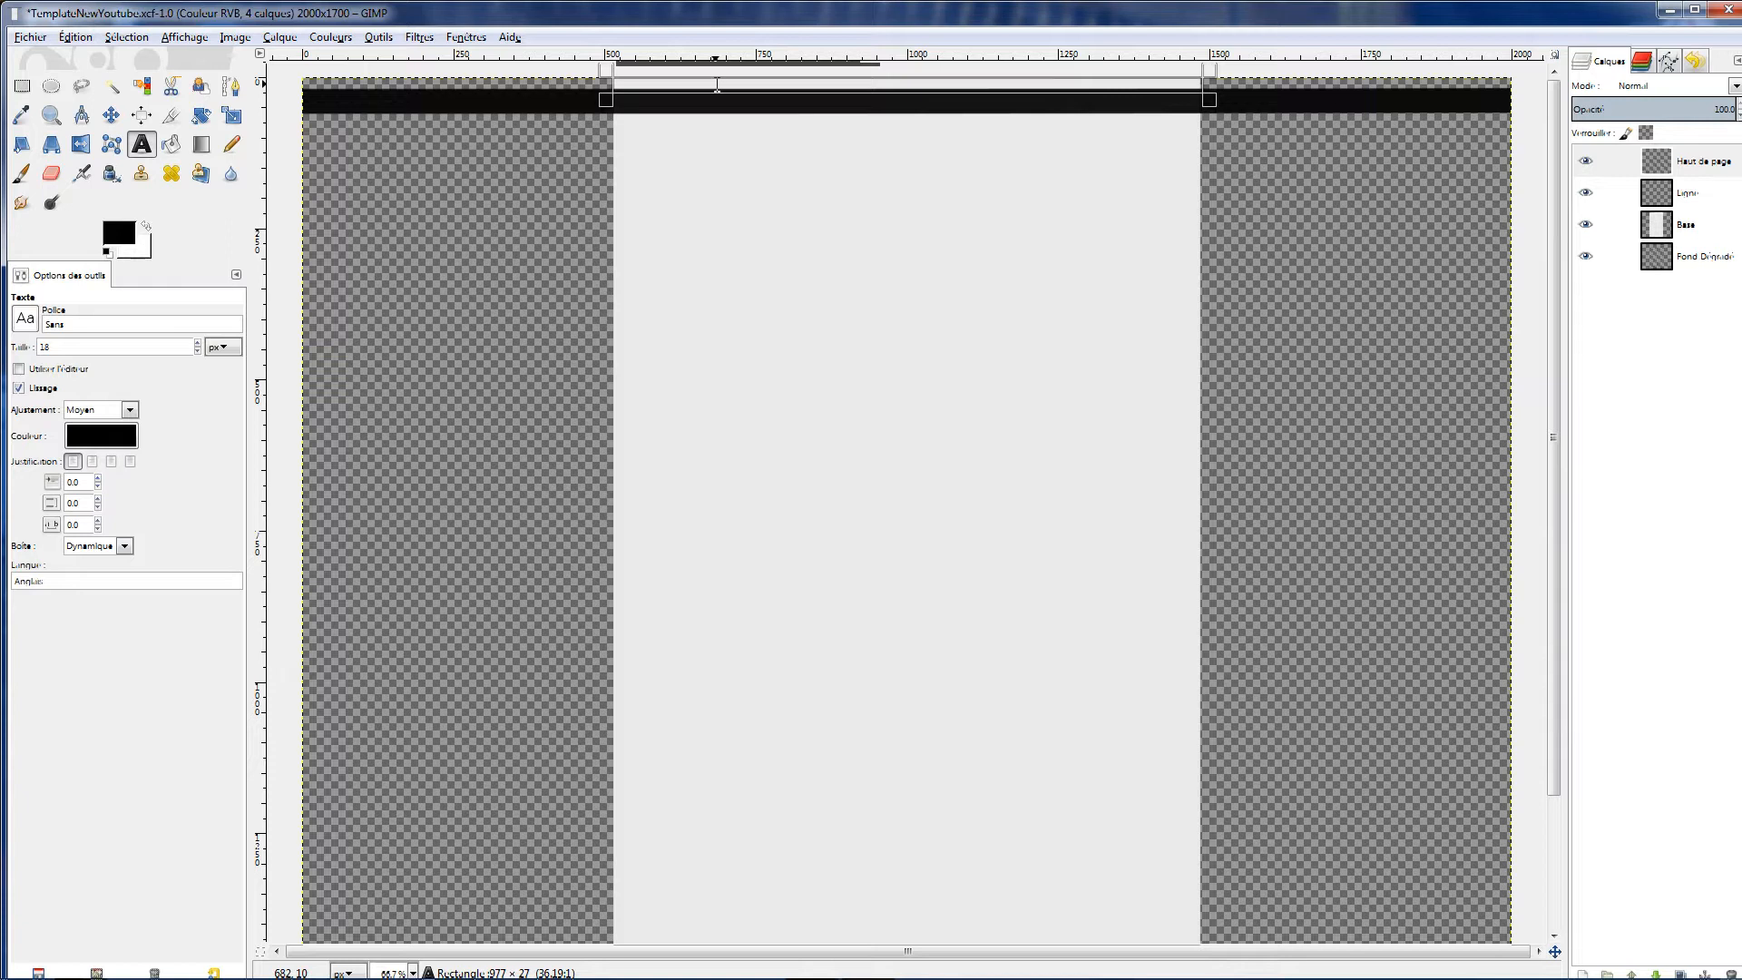
pyautogui.write('W')
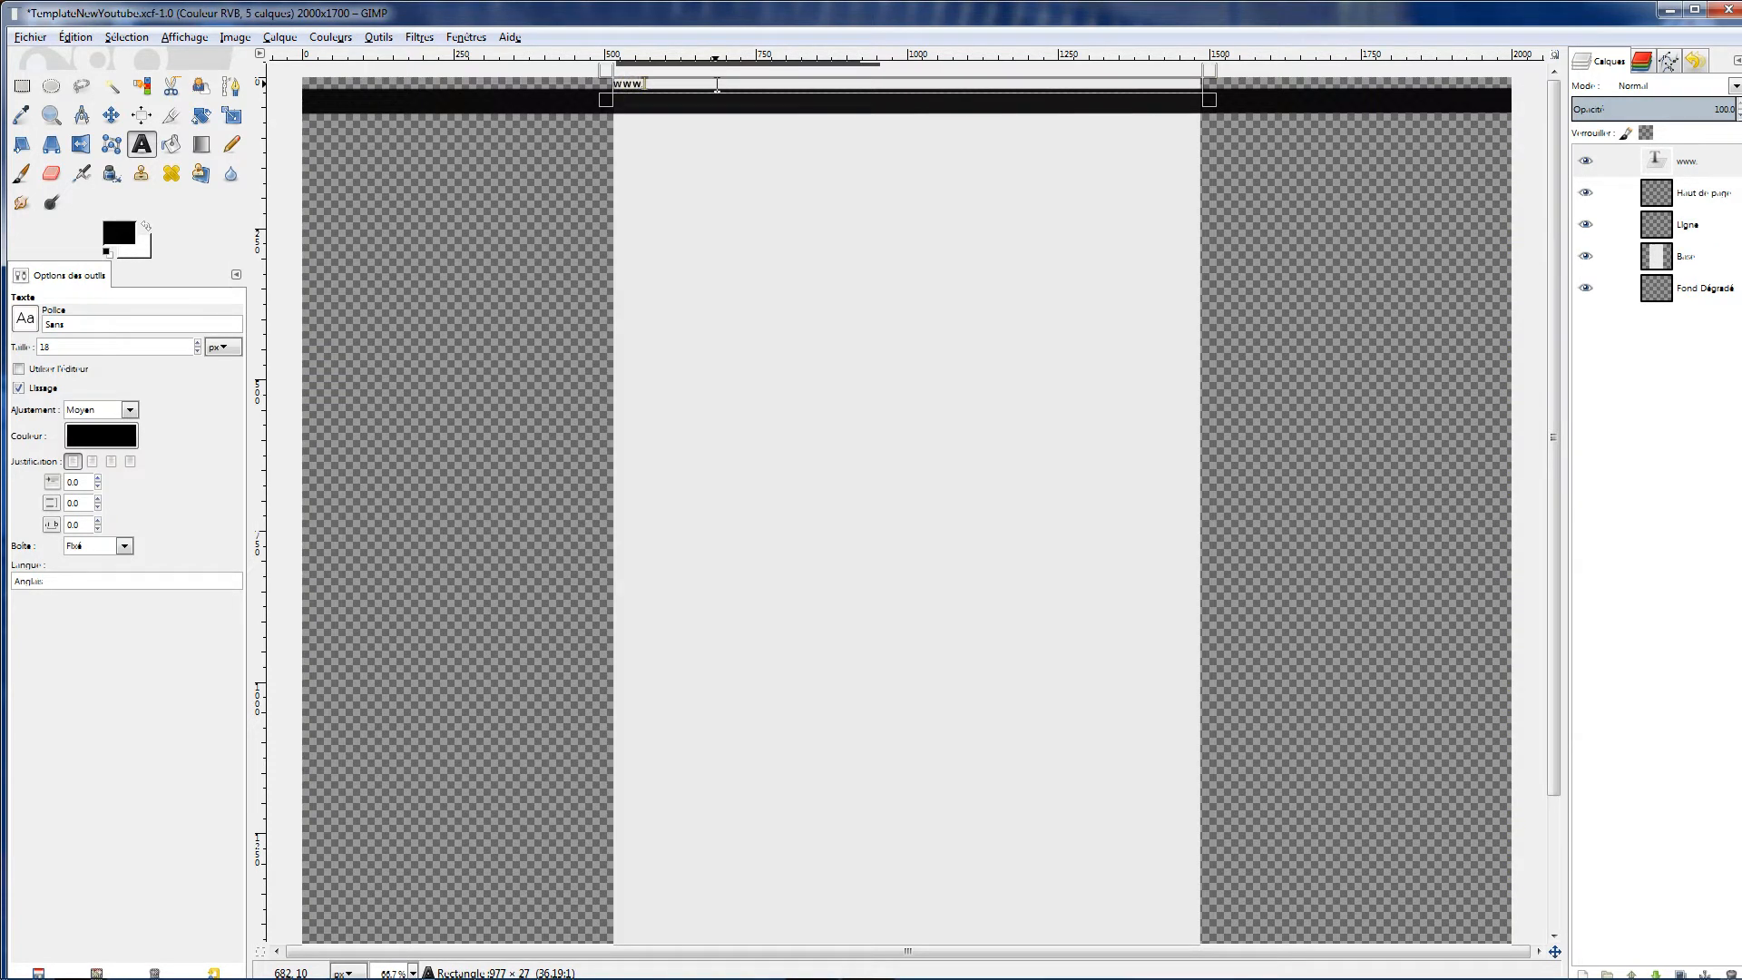
pyautogui.write('ww.yoputube.com')
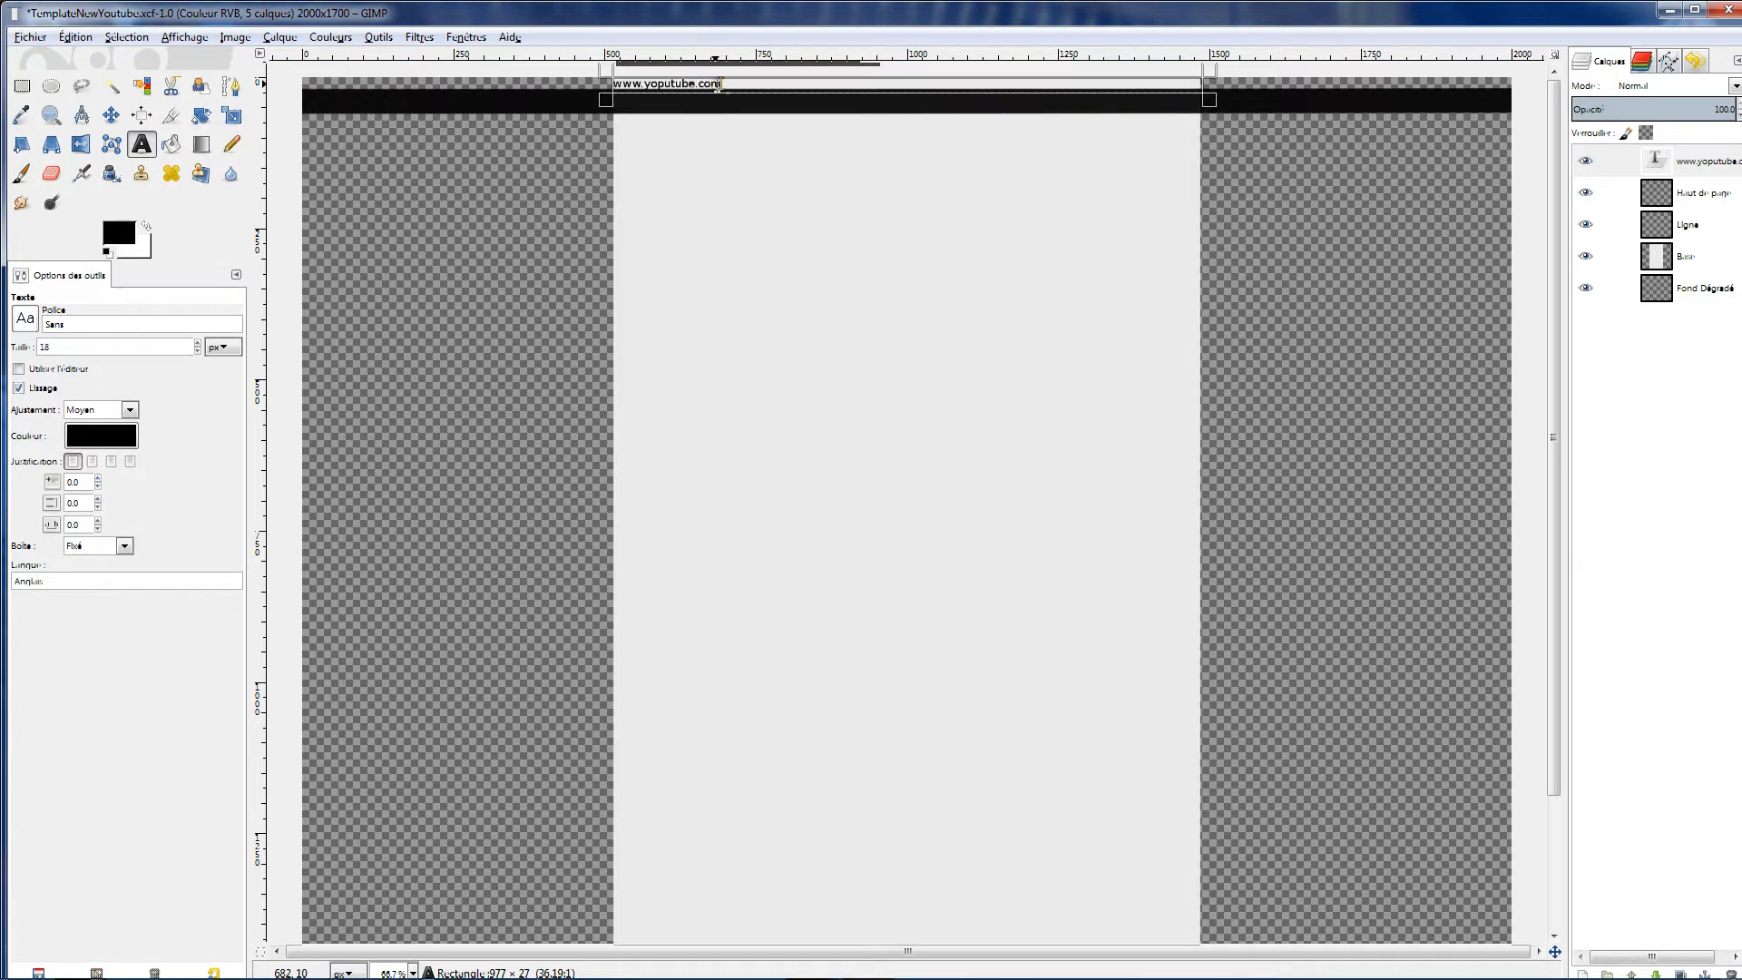
pyautogui.write('/user/mcfrcraft')
# Center the URL text, set its size to 20 px and reduce the text box height to about 23 px
pyautogui.moveTo(800, 83); pyautogui.dragTo(544, 76)
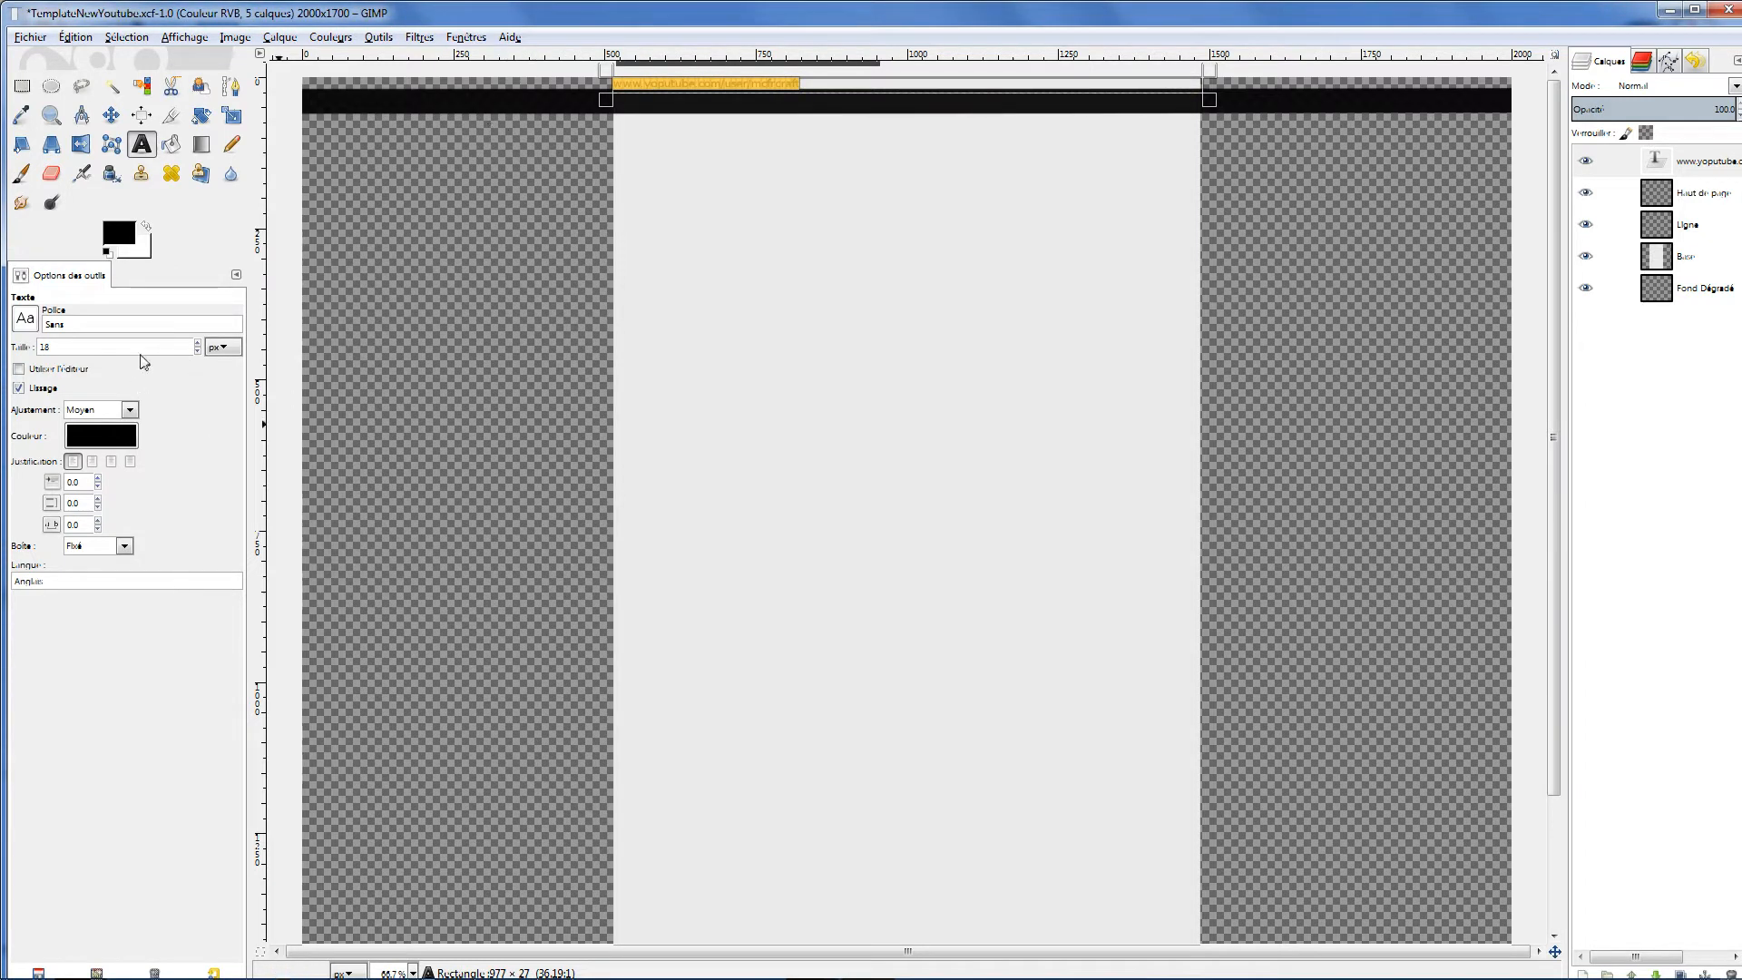
pyautogui.click(91, 461)
pyautogui.click(112, 462)
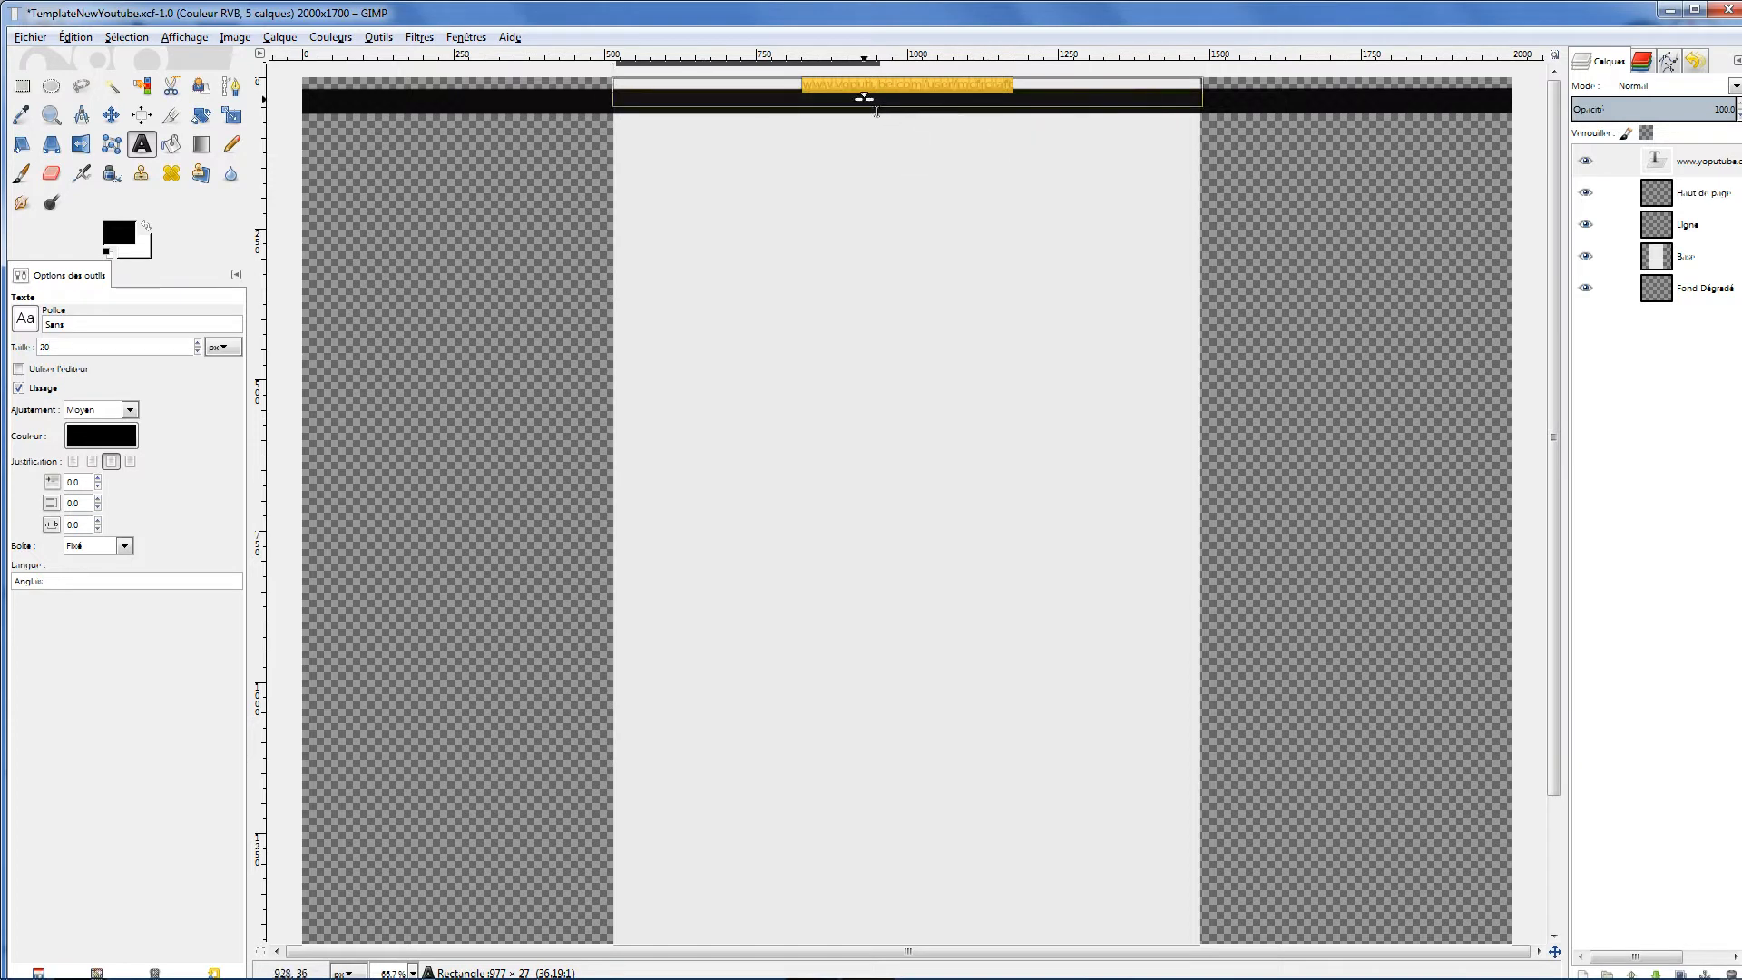
pyautogui.moveTo(871, 100); pyautogui.dragTo(869, 97)
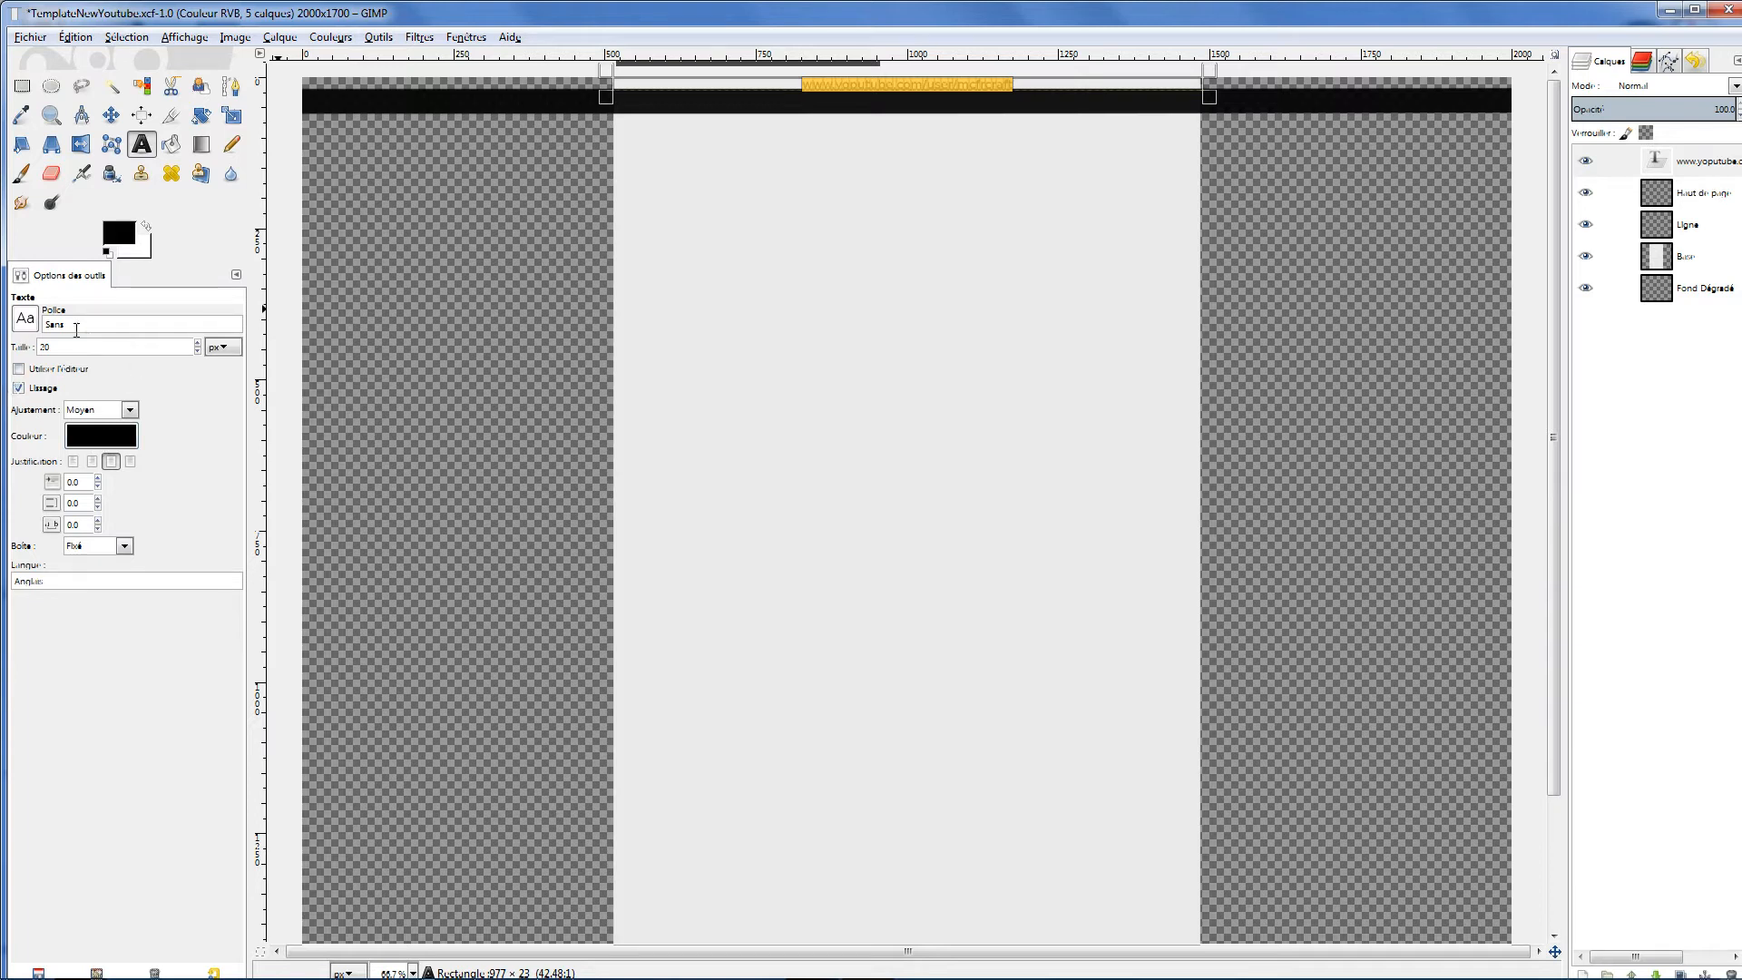
# Set the URL text's font to PhatBoy Slim Bold Italic
pyautogui.click(29, 322)
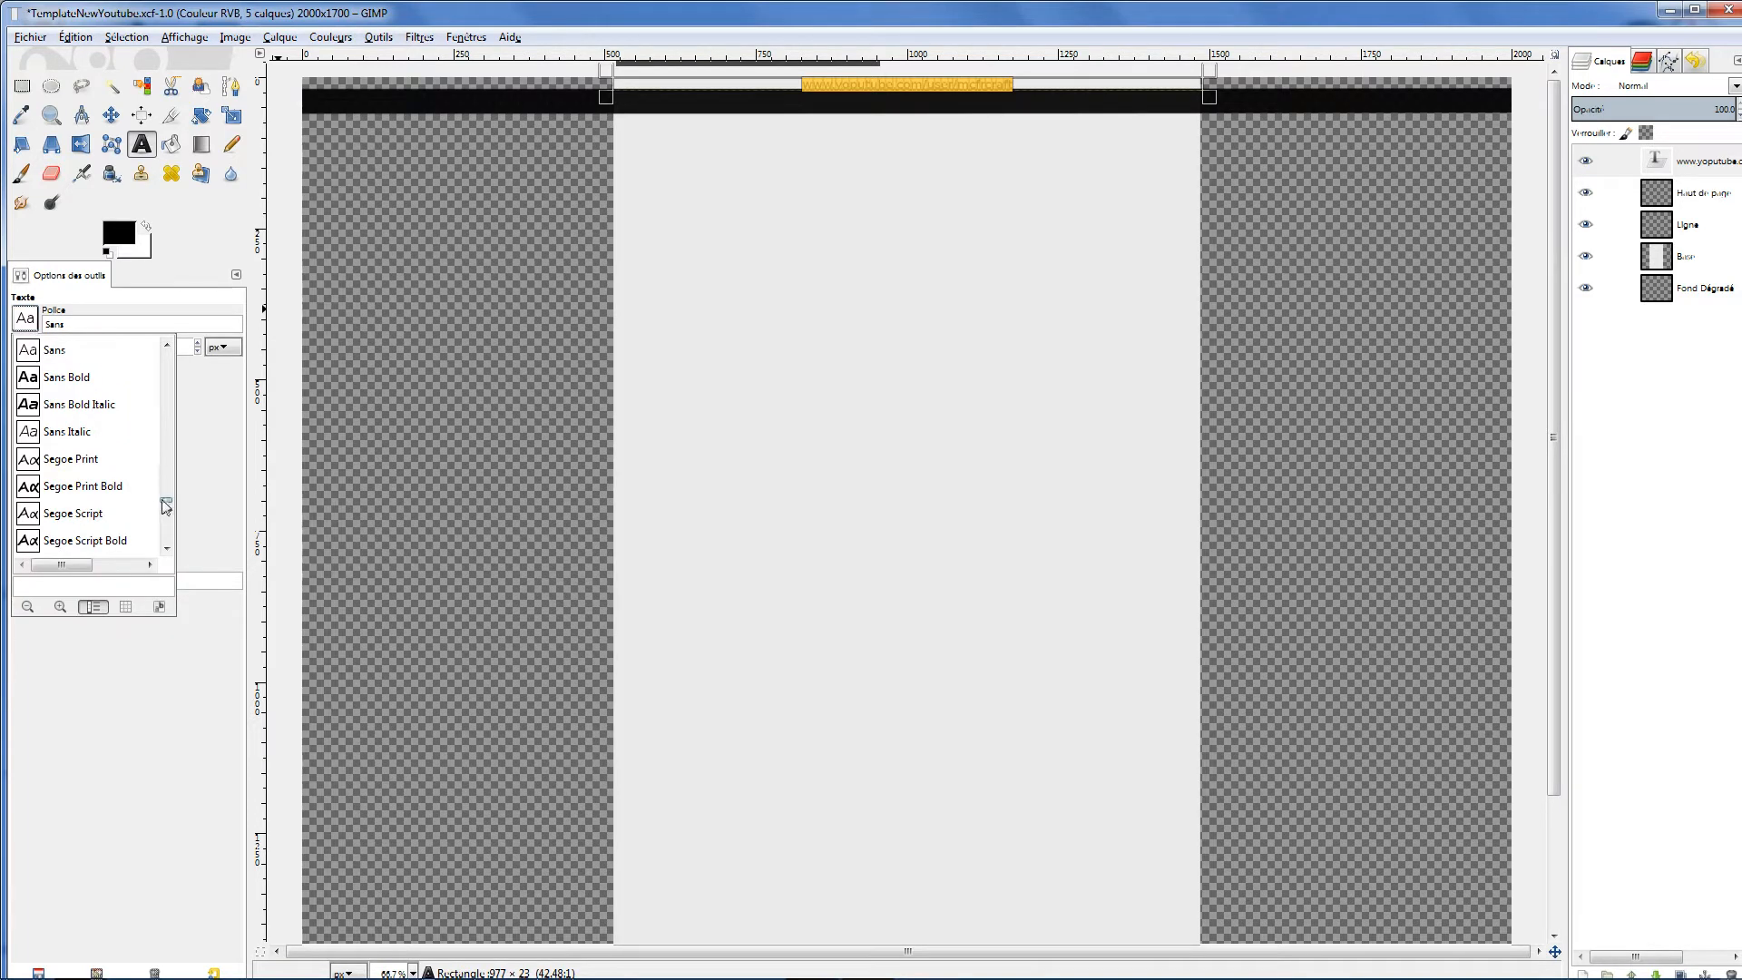
pyautogui.moveTo(166, 501); pyautogui.dragTo(167, 492)
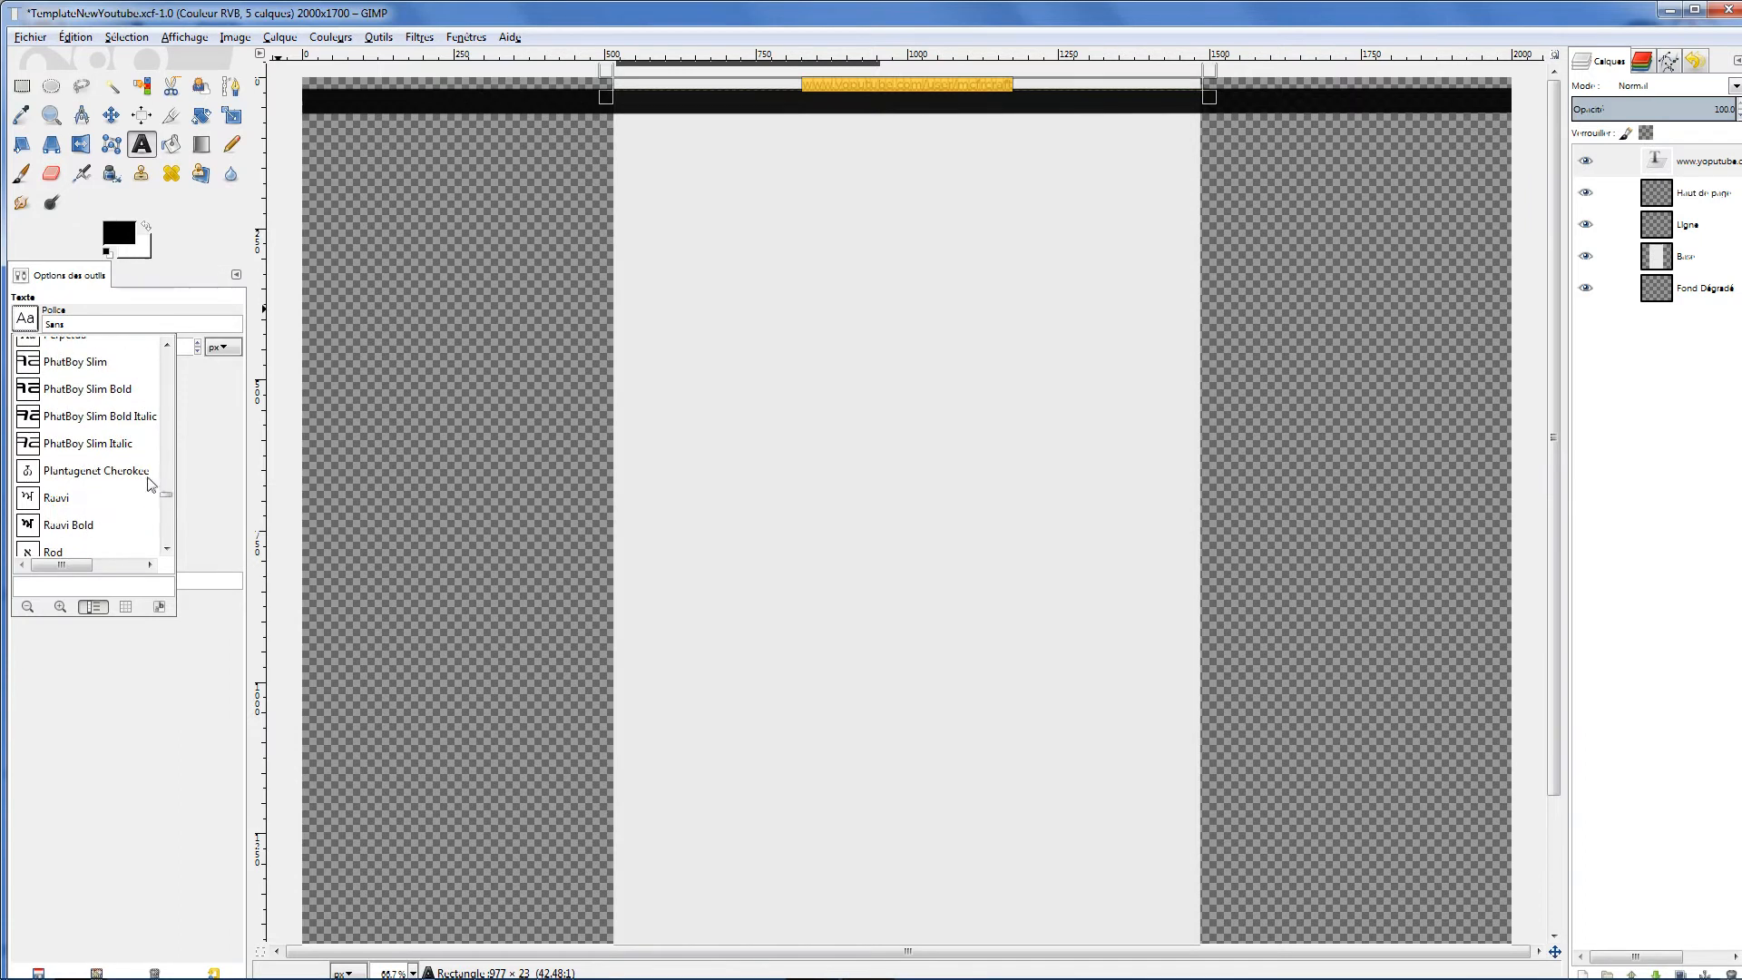
pyautogui.click(102, 416)
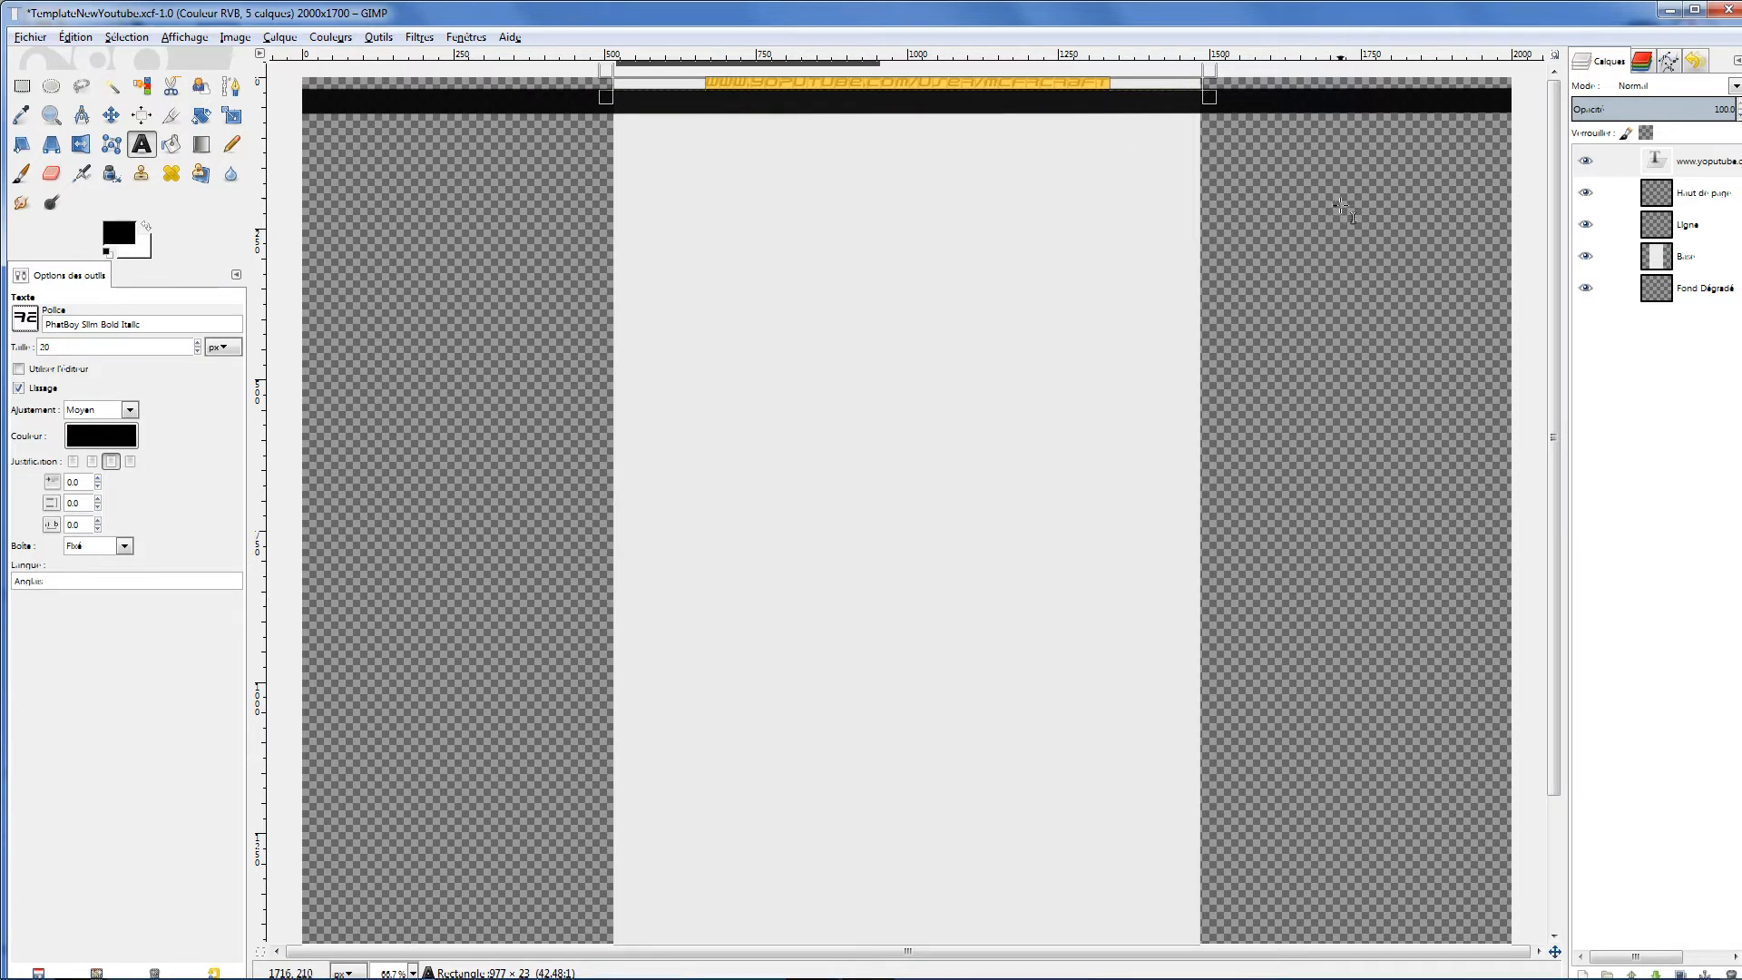
# Move the URL text layer slightly downward with the Move tool set to the active layer, and select the Haut de page layer
pyautogui.click(1672, 196)
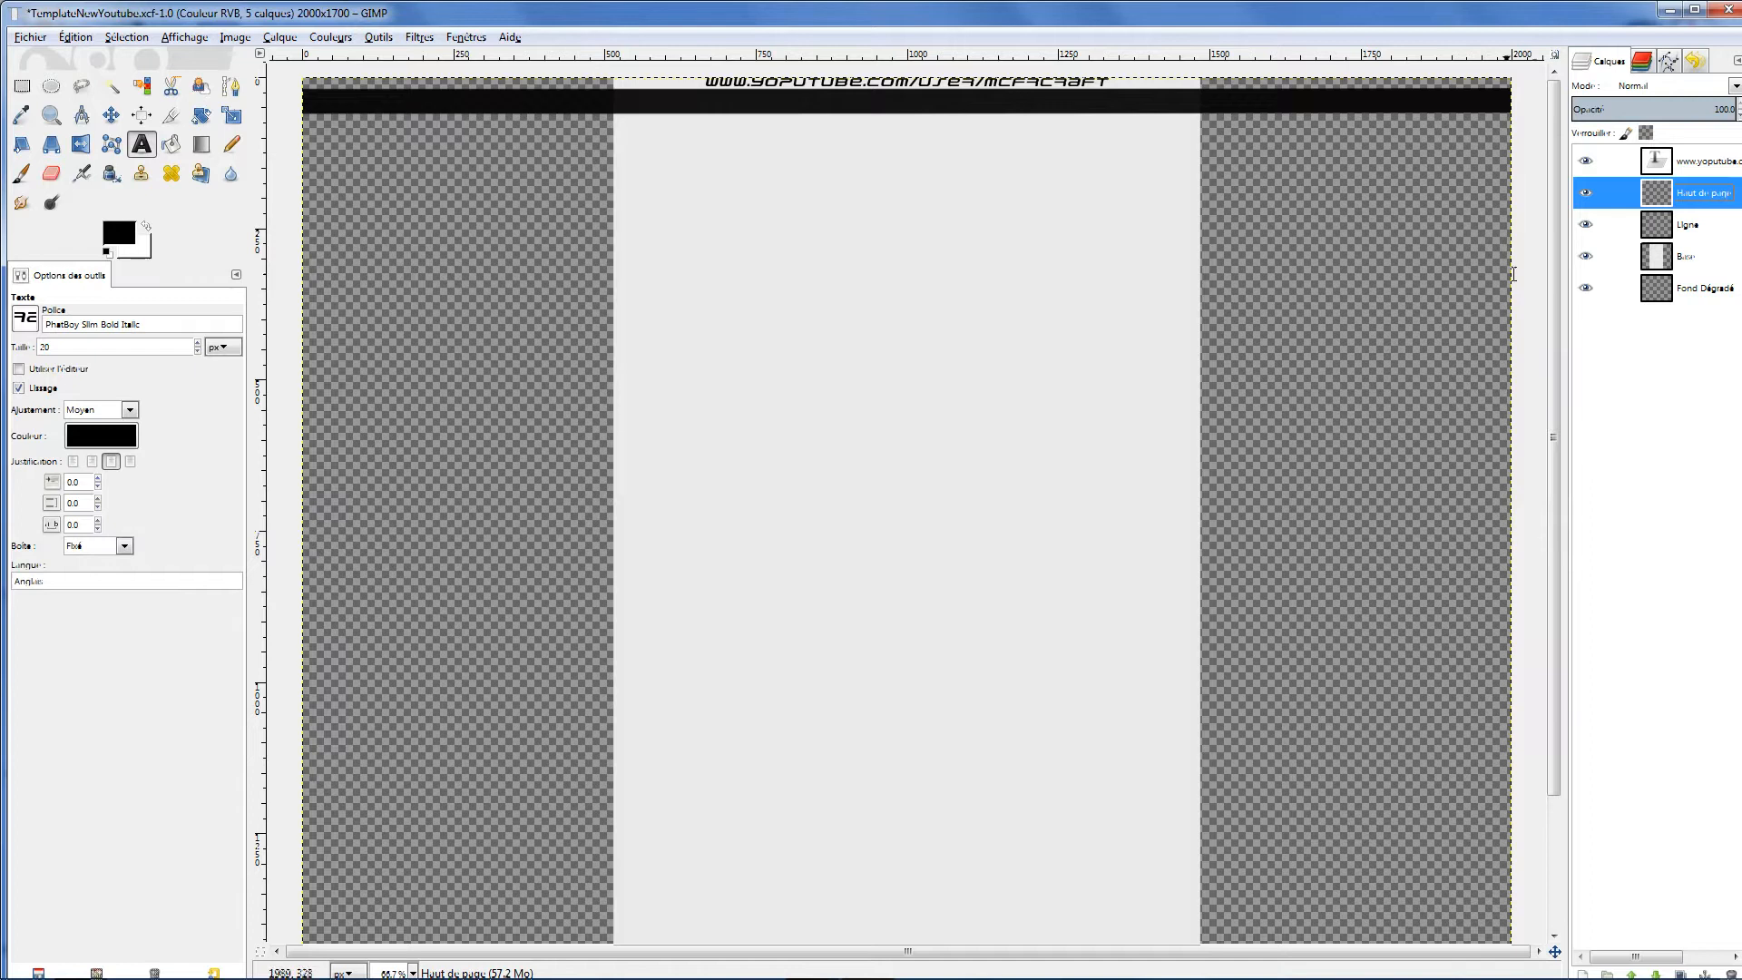
pyautogui.click(1653, 164)
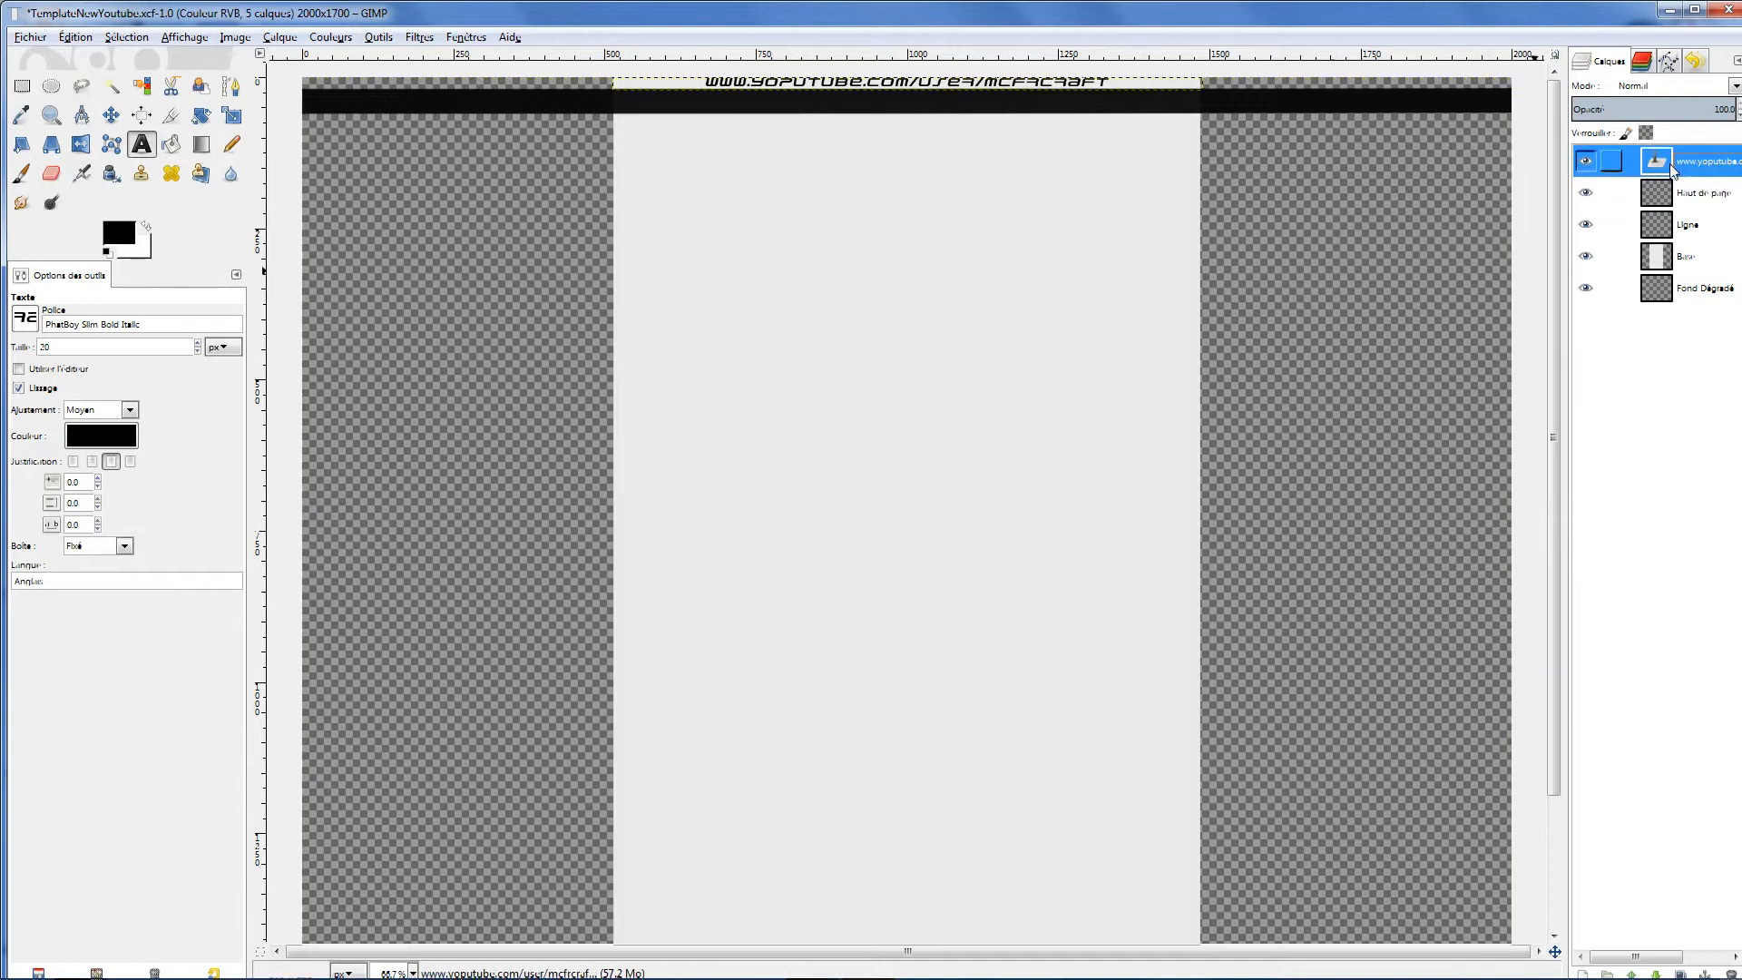
pyautogui.click(111, 115)
pyautogui.click(32, 371)
pyautogui.moveTo(907, 115); pyautogui.dragTo(905, 114)
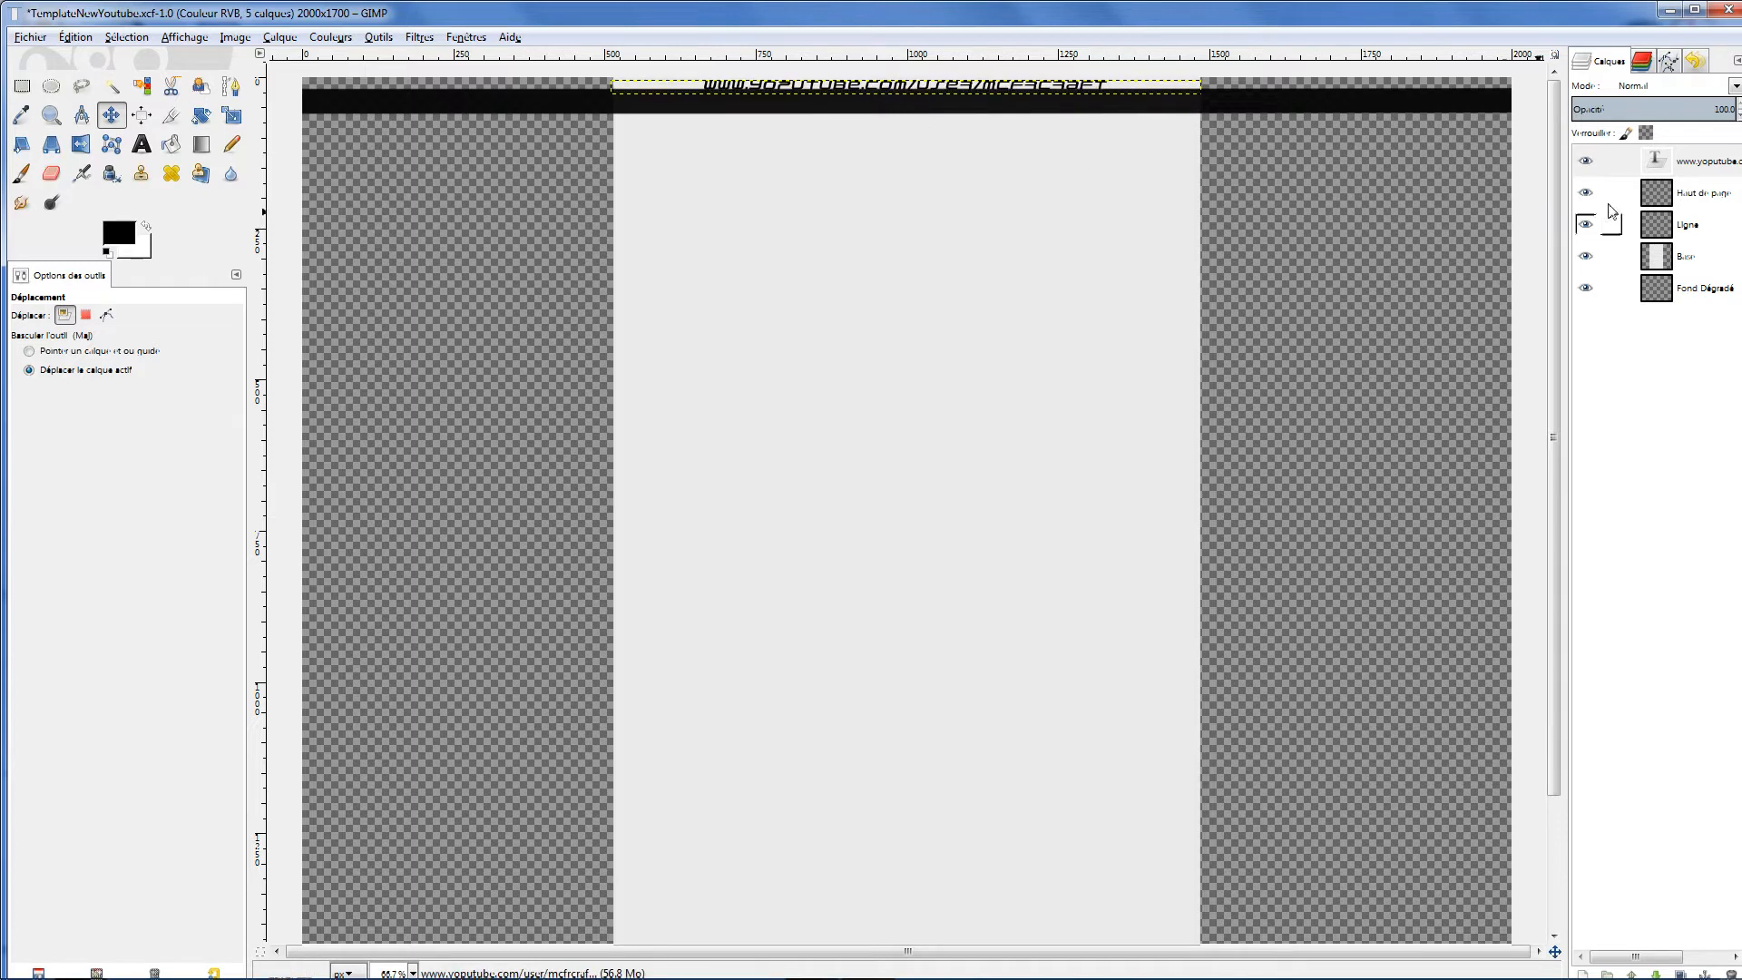
pyautogui.click(1676, 202)
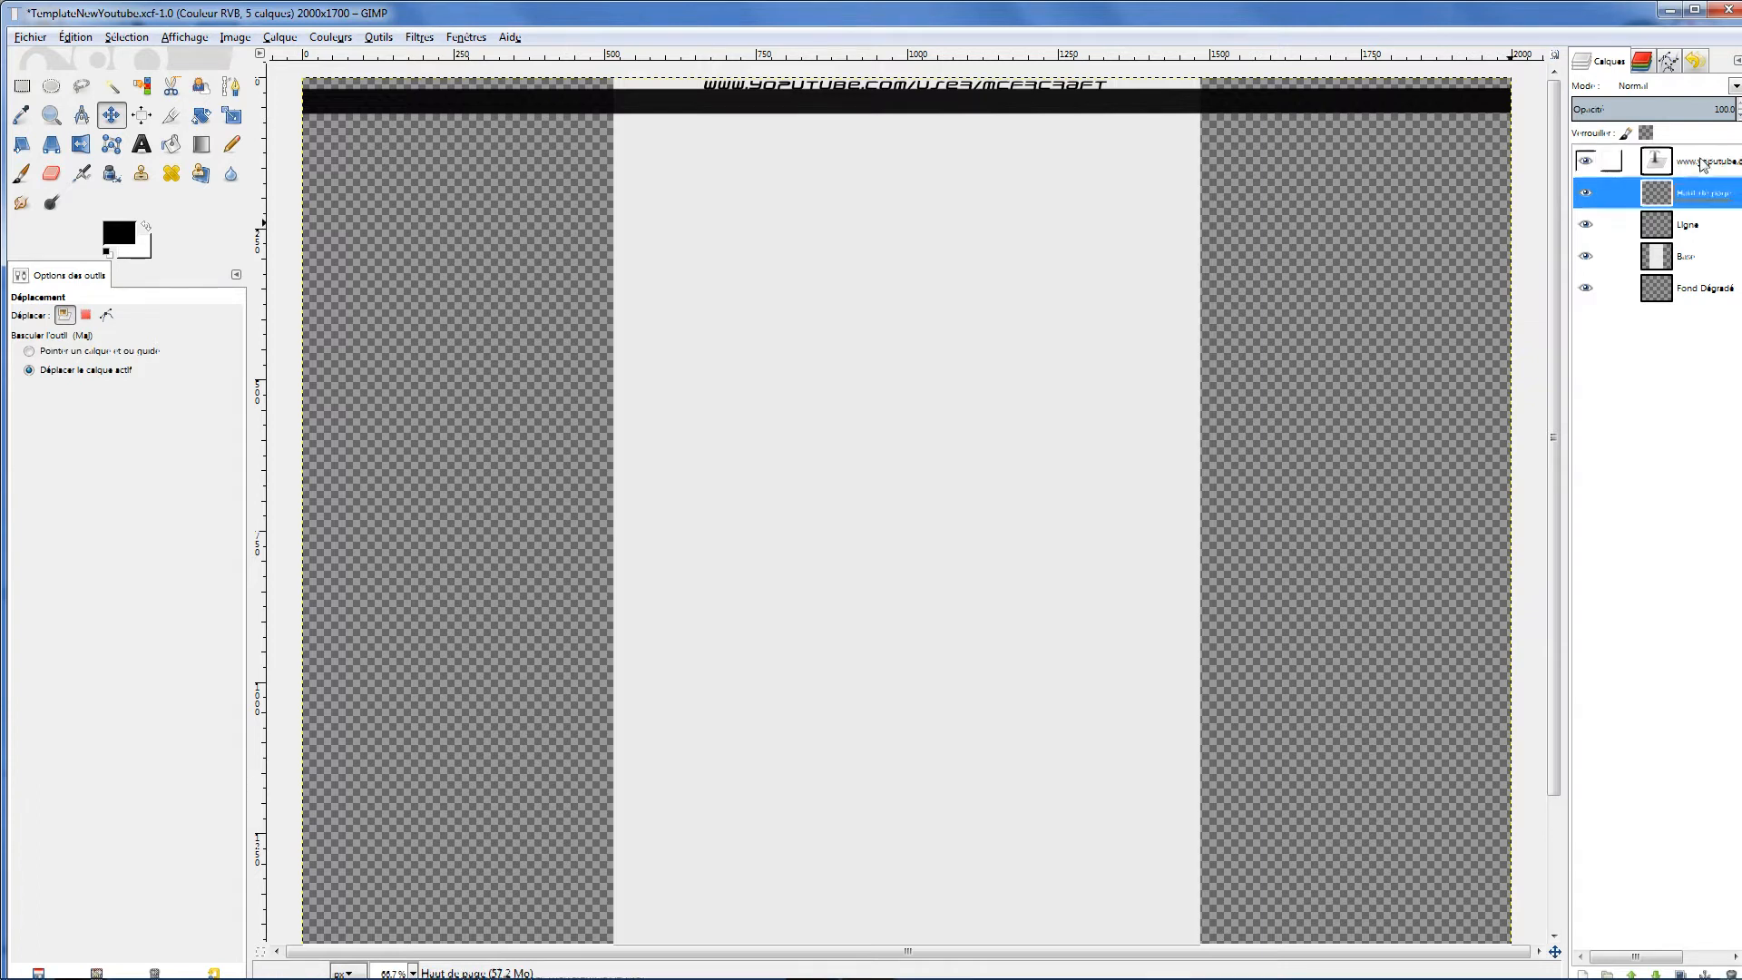
# Nudge the URL text layer slightly to the right and select the Haut de page layer
pyautogui.press('pageup')
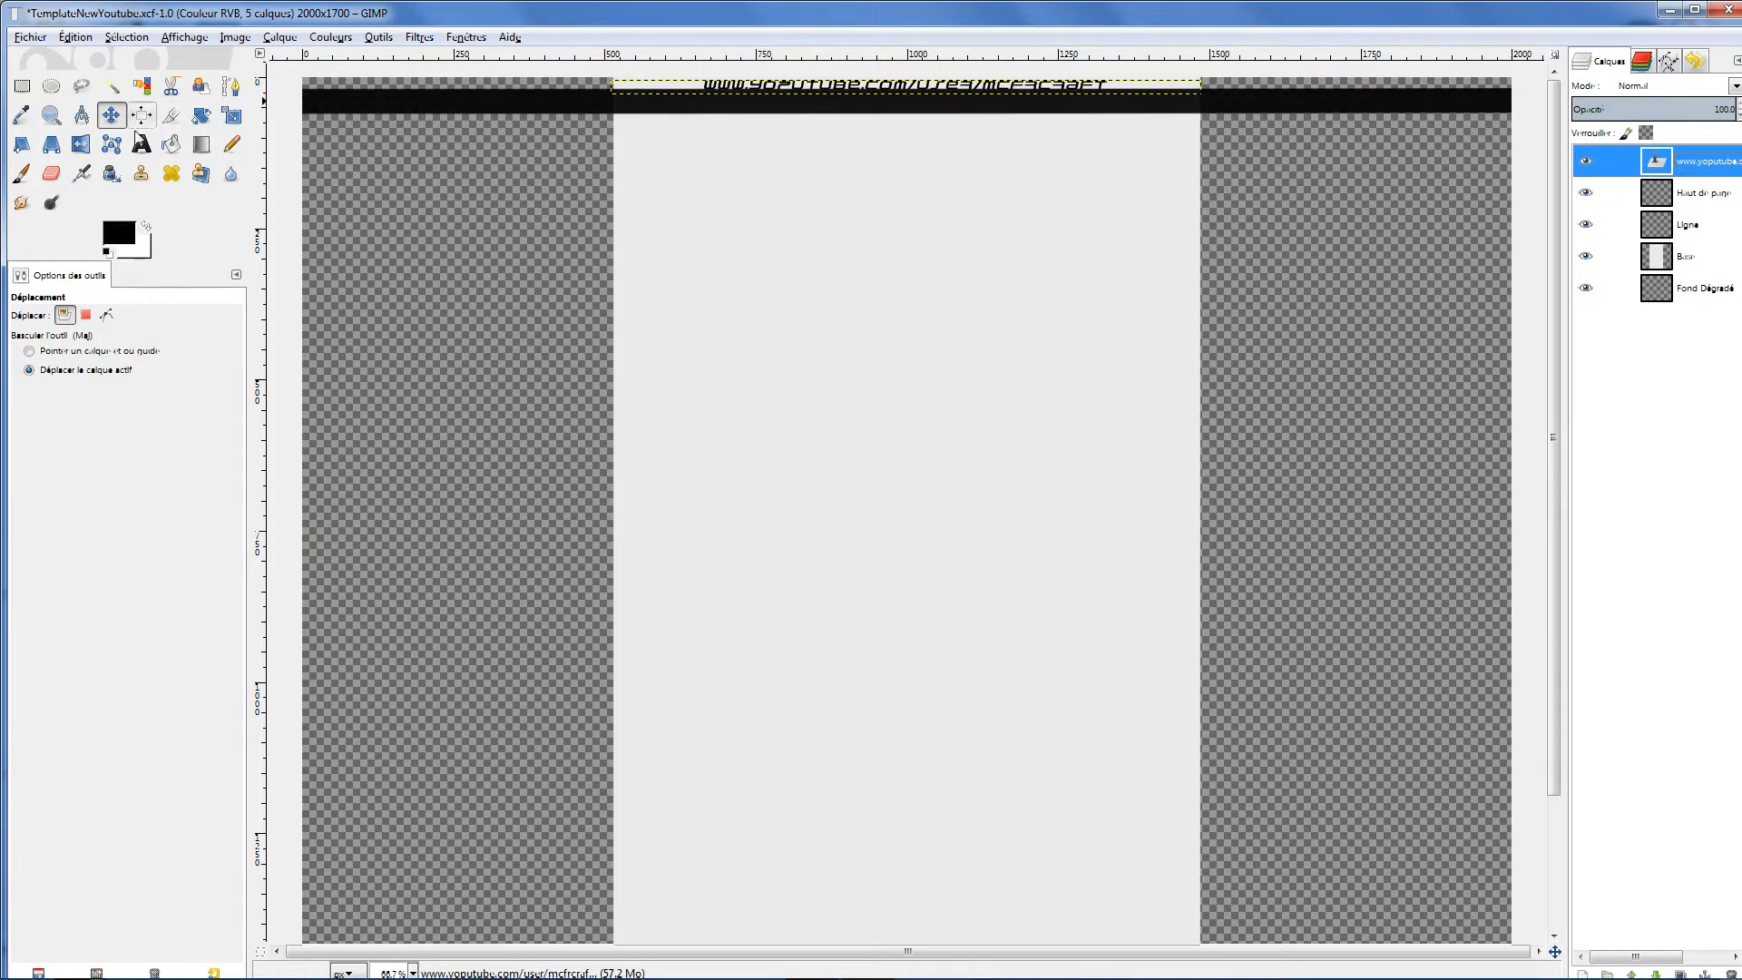
pyautogui.click(1067, 263)
pyautogui.moveTo(1066, 262); pyautogui.dragTo(1069, 260)
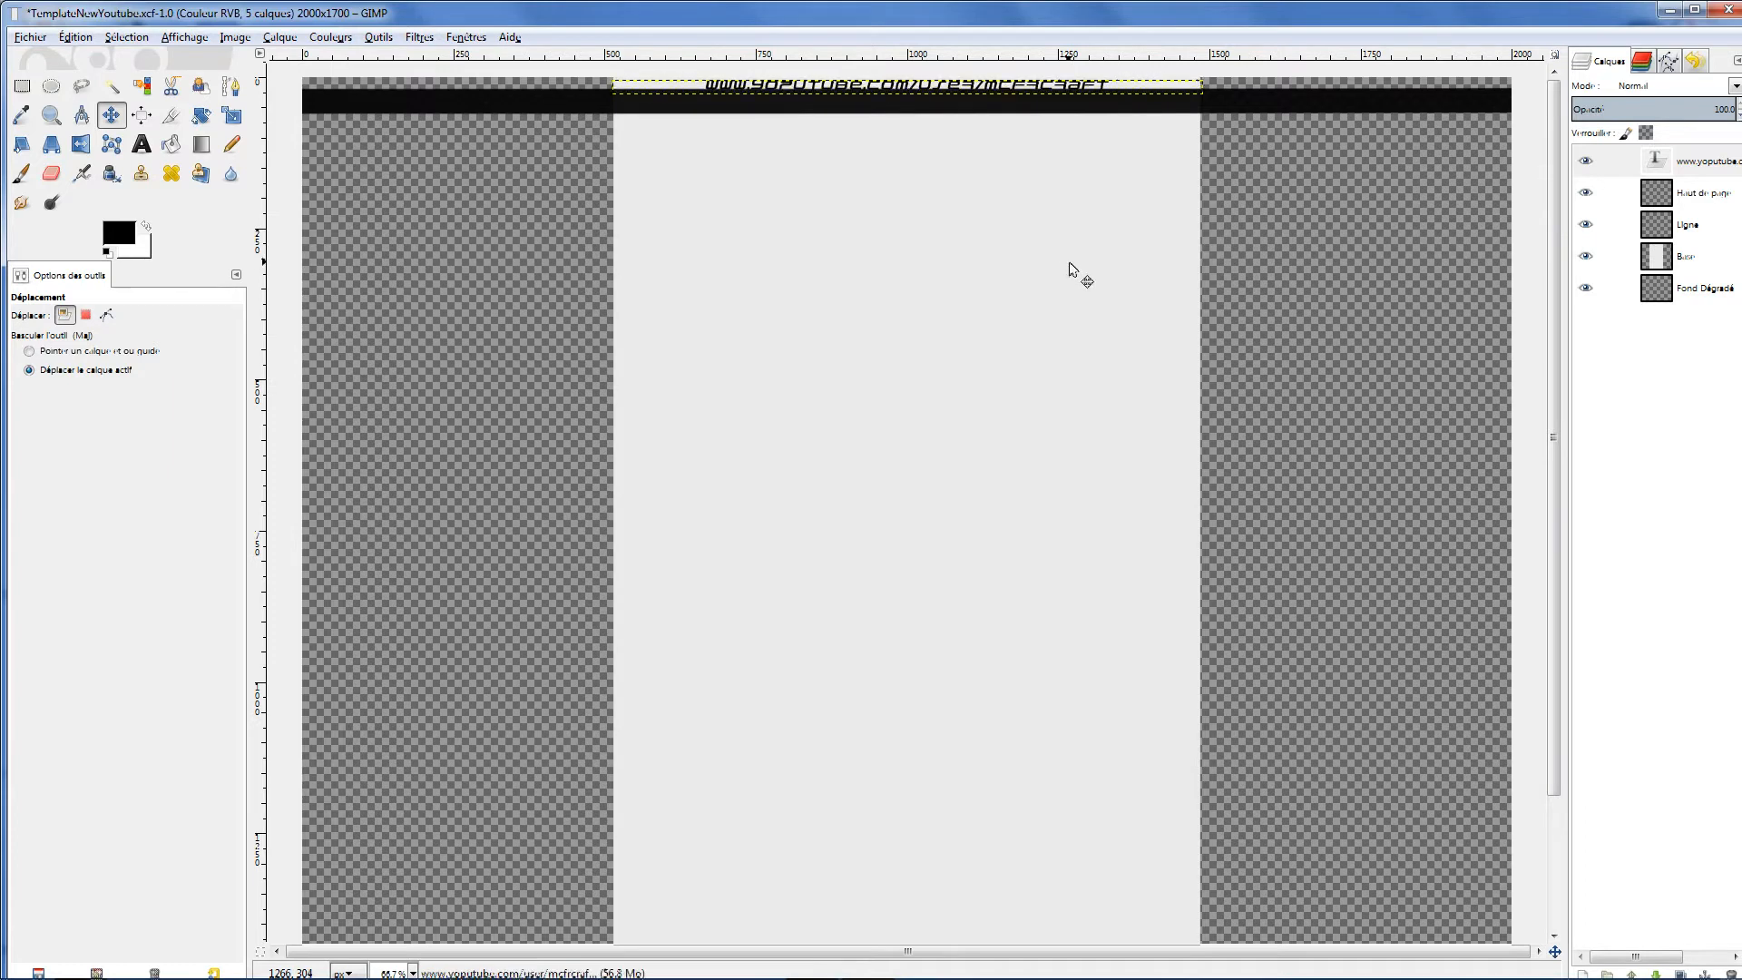
pyautogui.click(1678, 193)
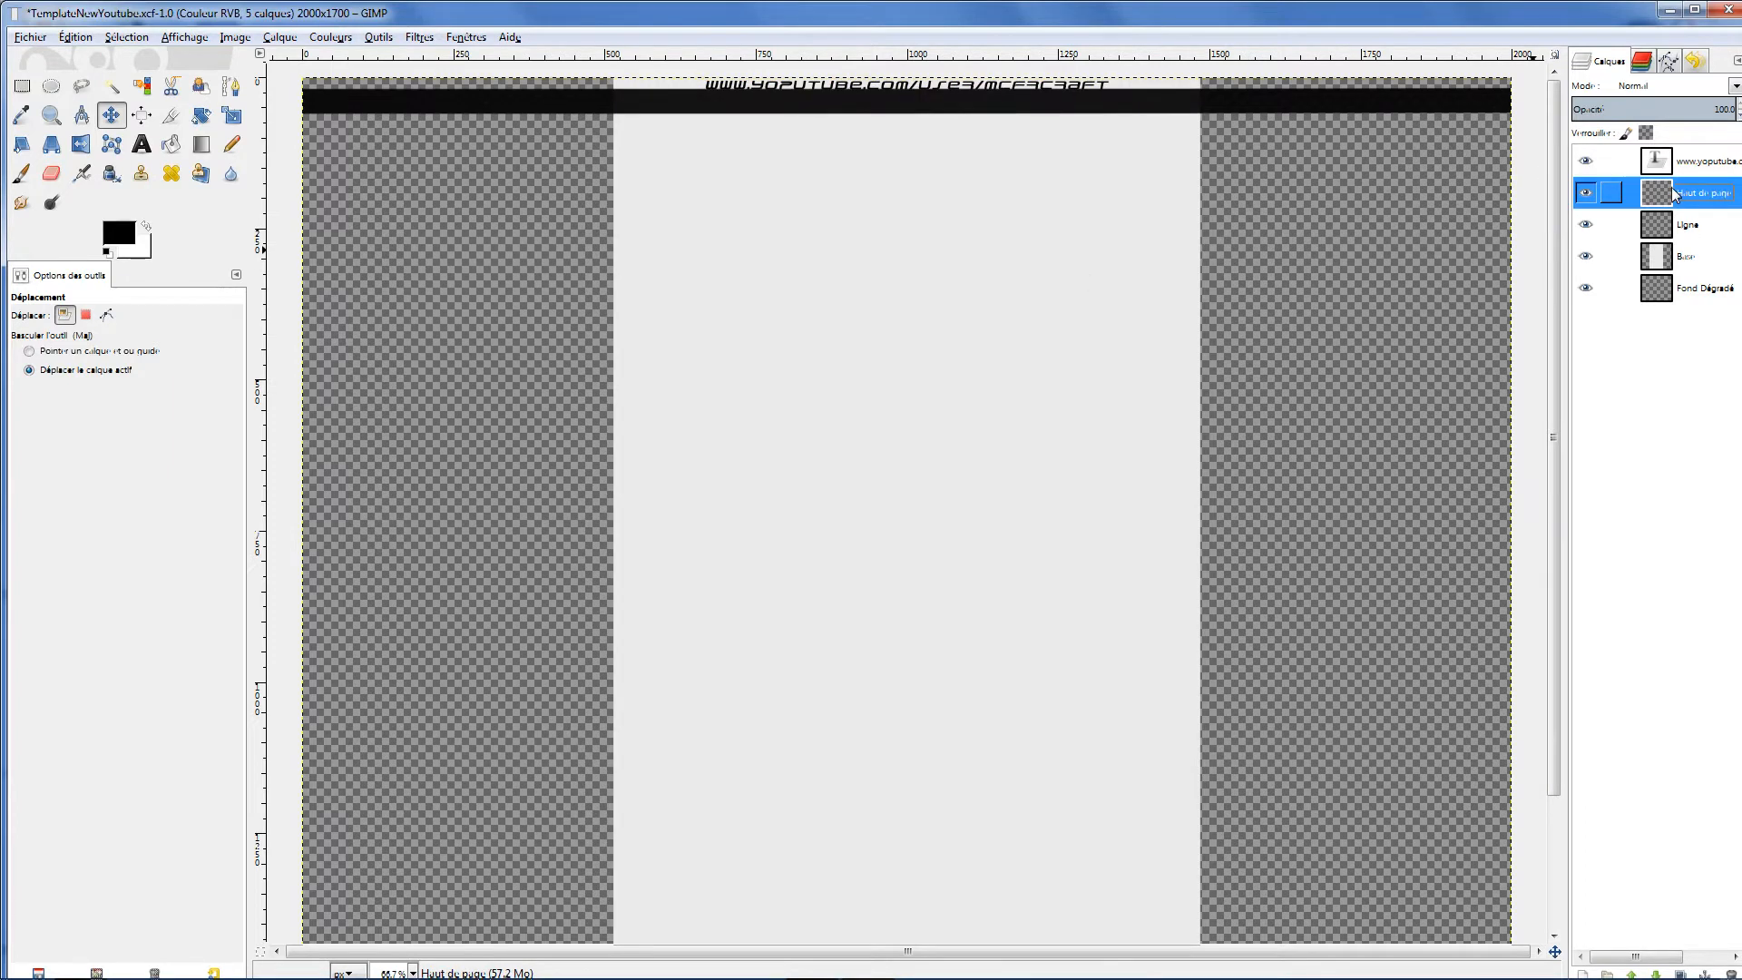
pyautogui.click(1680, 163)
pyautogui.click(1669, 194)
pyautogui.click(1678, 164)
pyautogui.click(1667, 196)
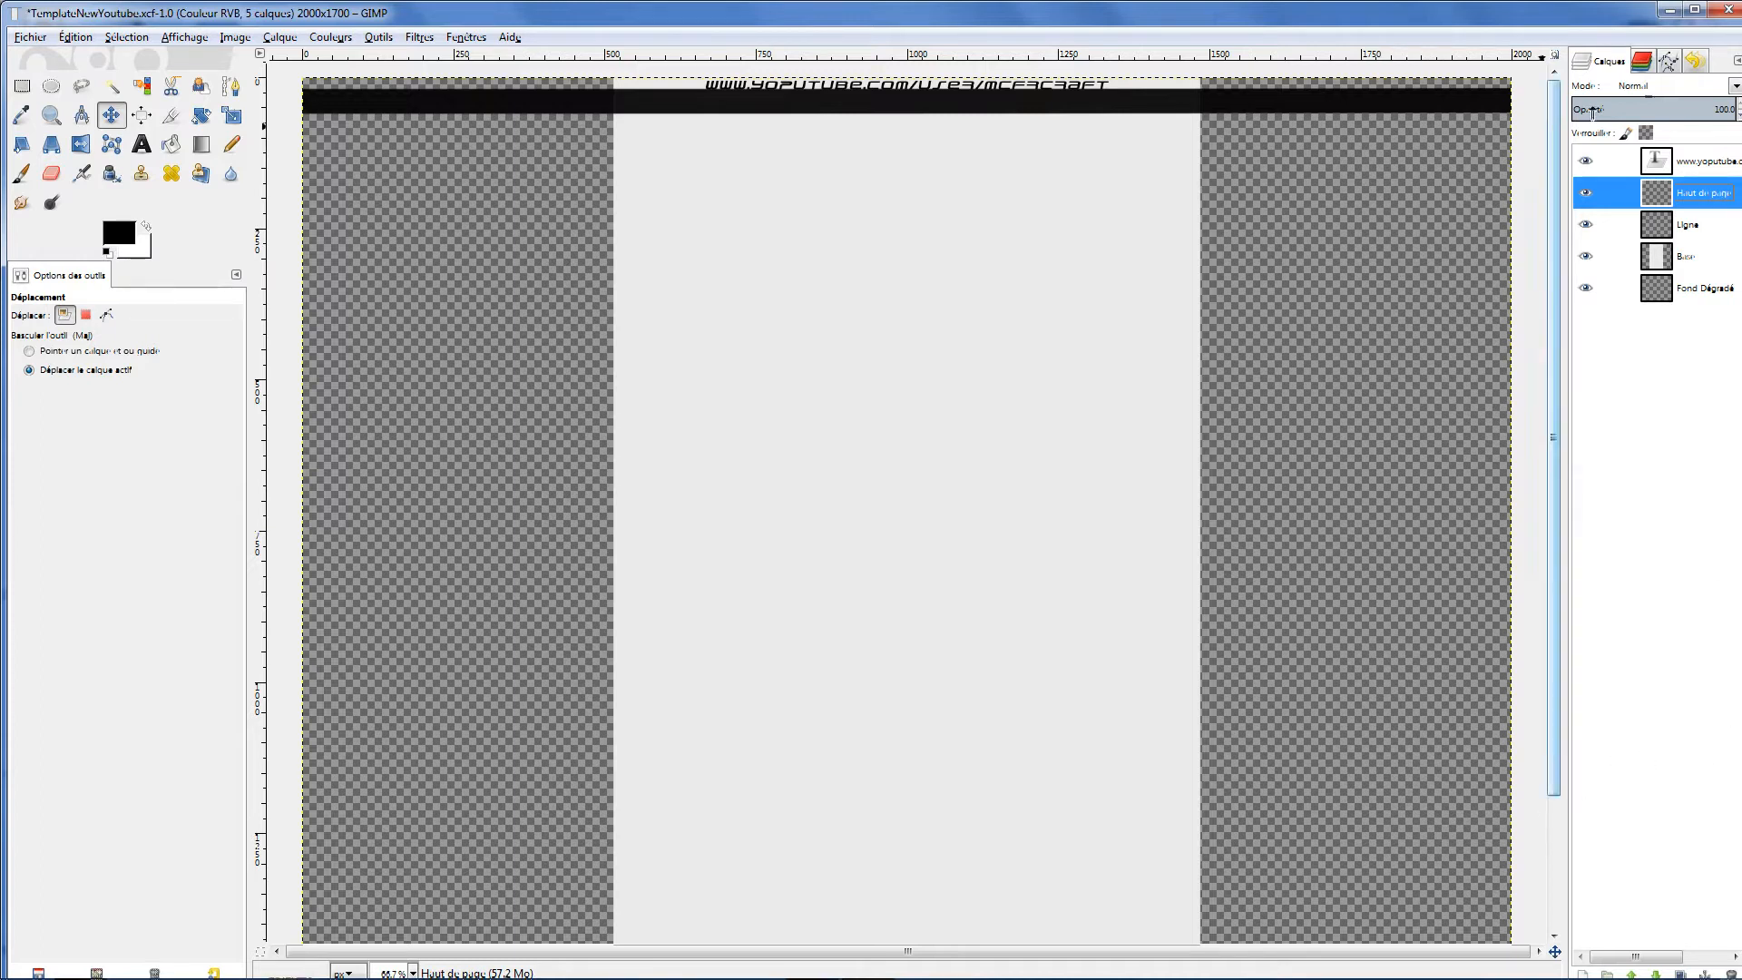
# Maximize the window and set up the Gradient tool with the Radial shape on the Fond Dégradé layer
pyautogui.click(1695, 13)
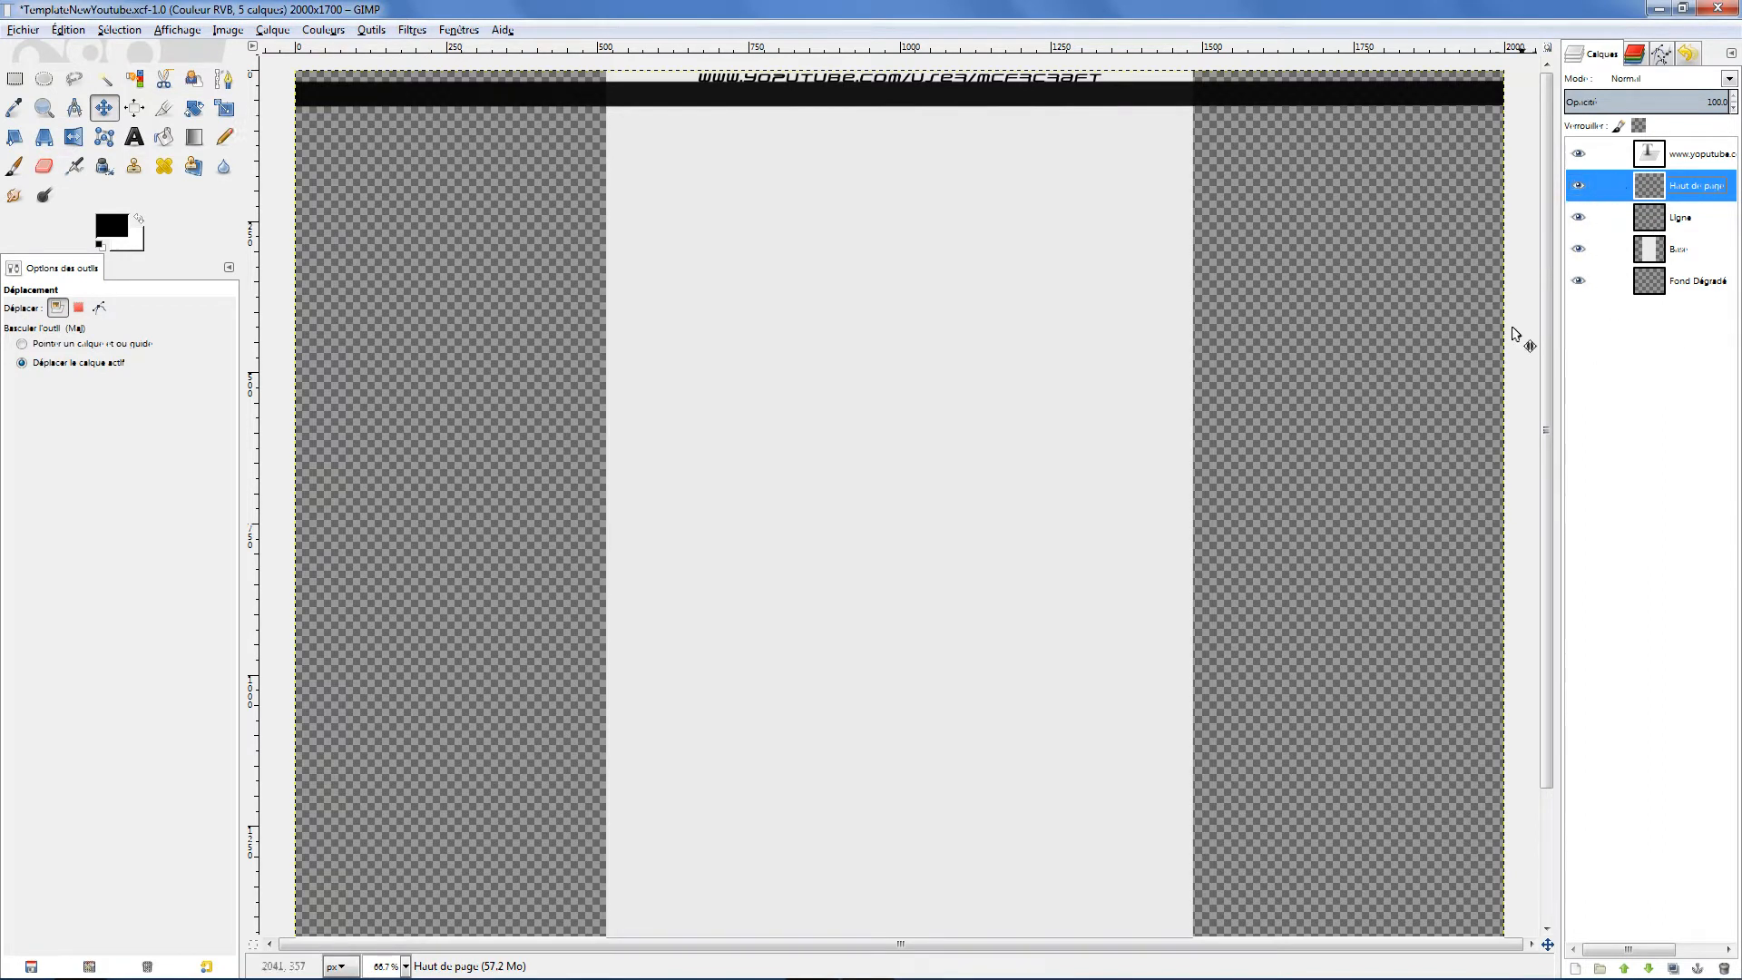
pyautogui.click(1666, 292)
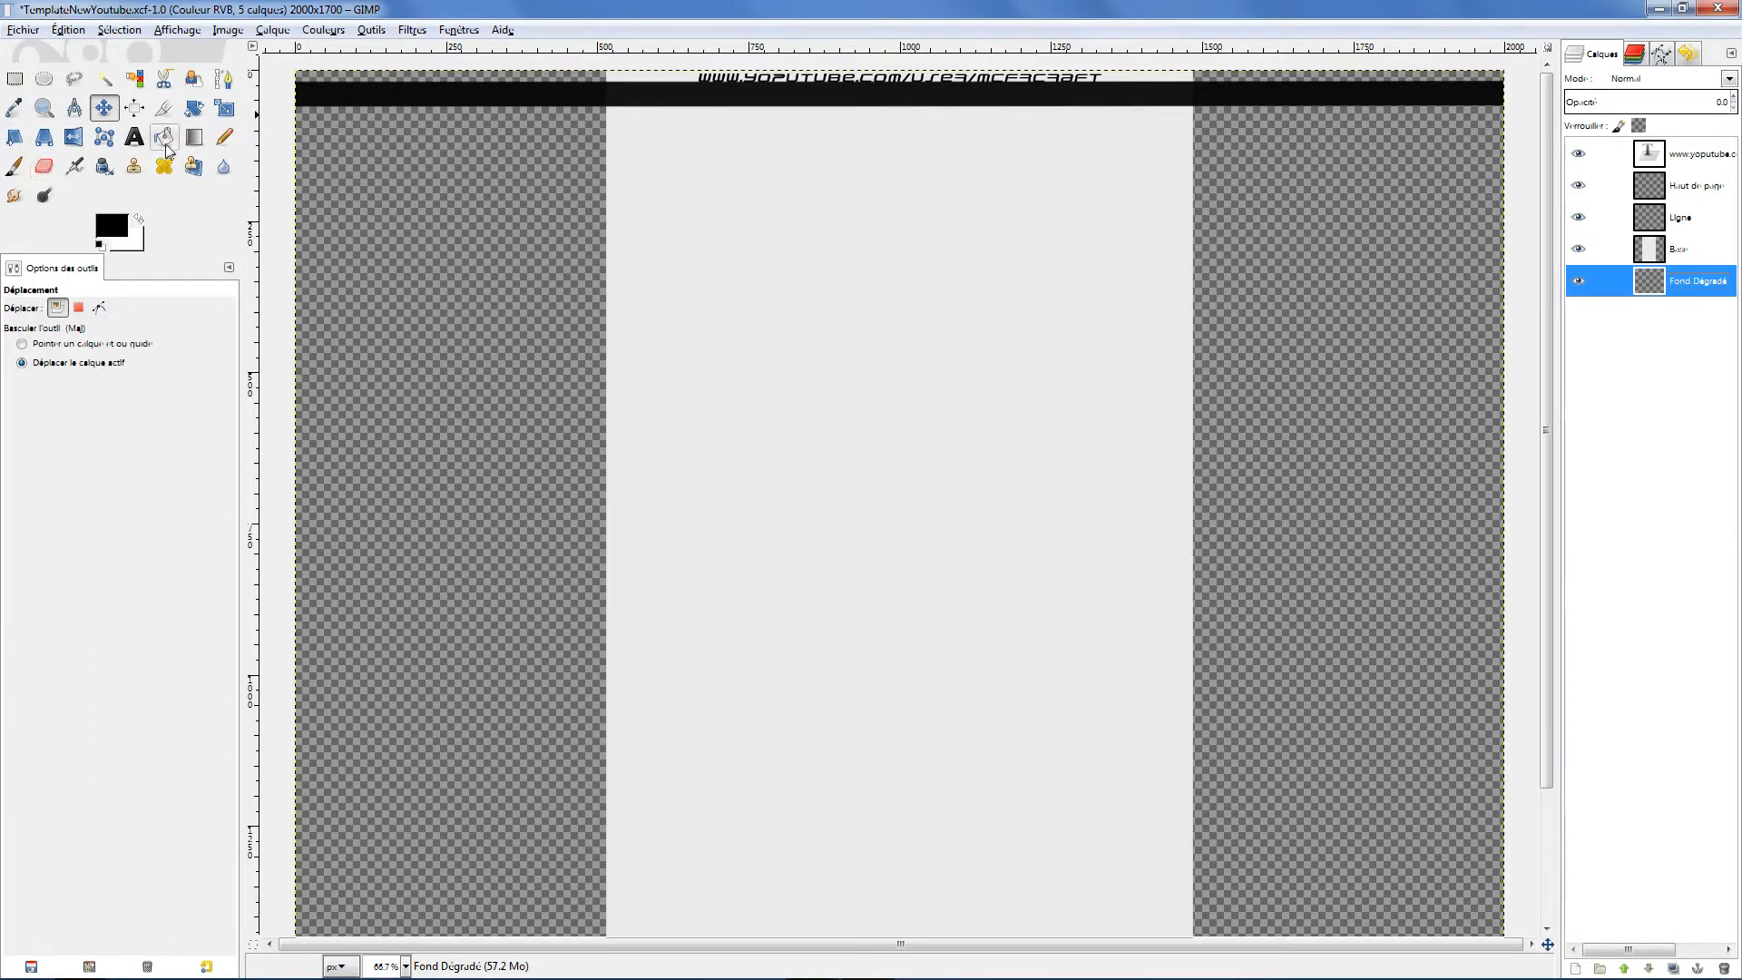
pyautogui.click(194, 138)
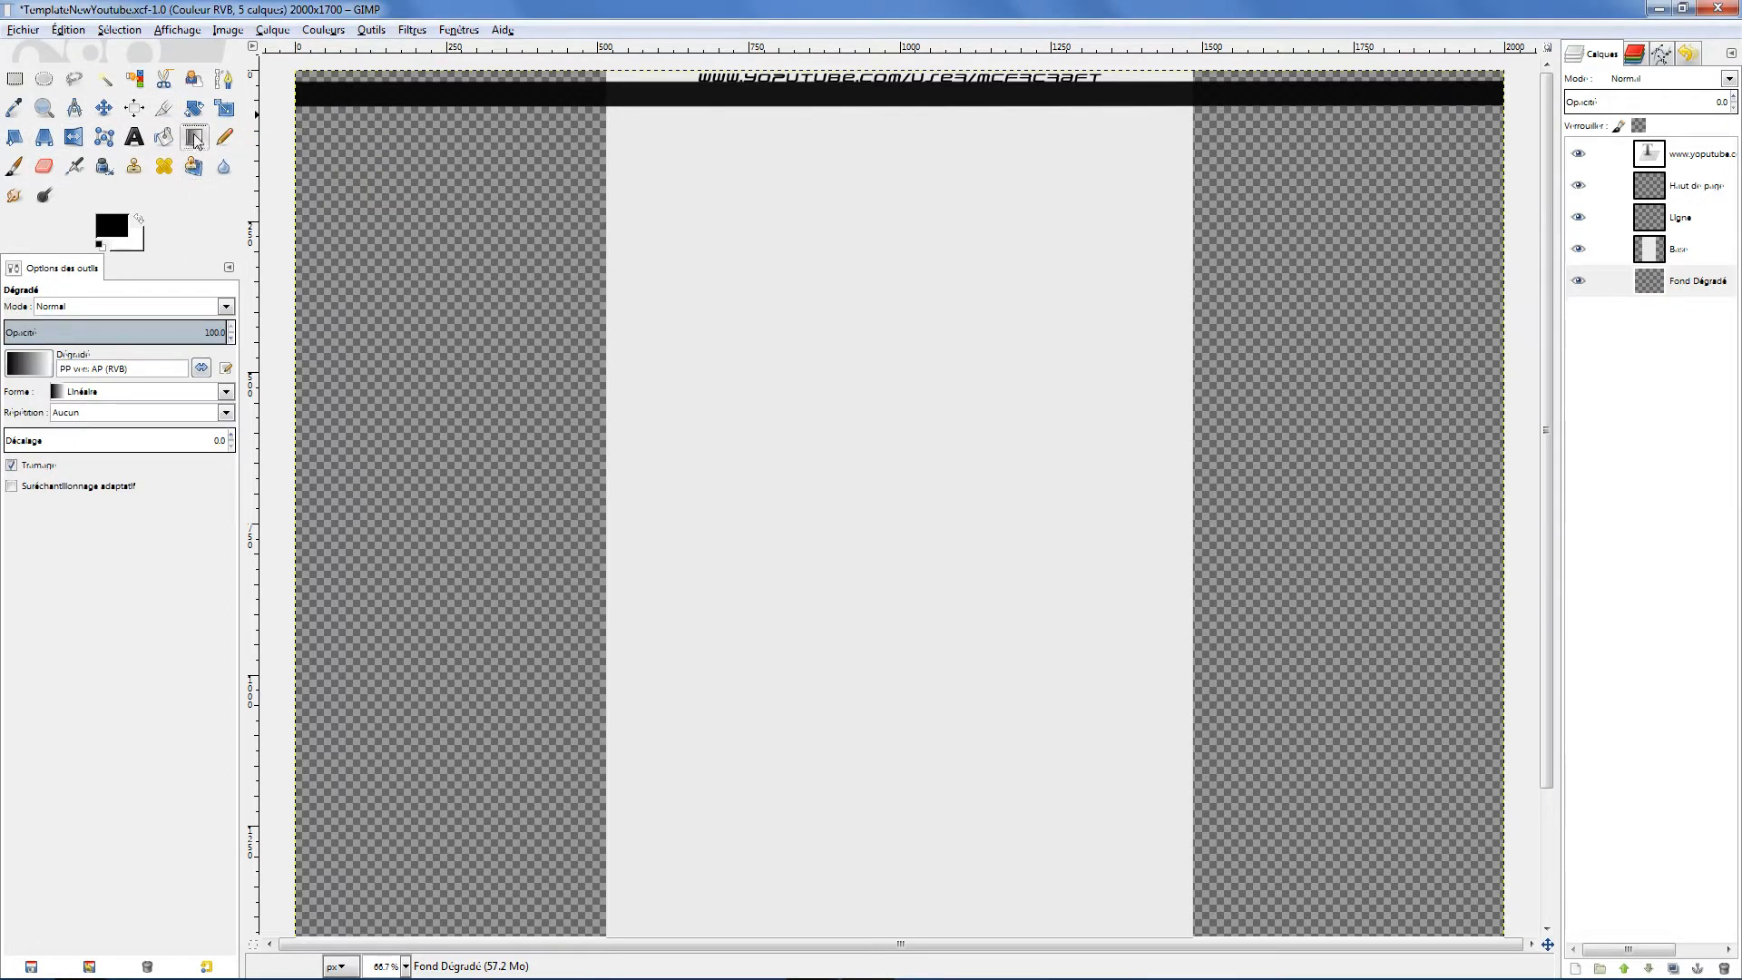
pyautogui.click(14, 367)
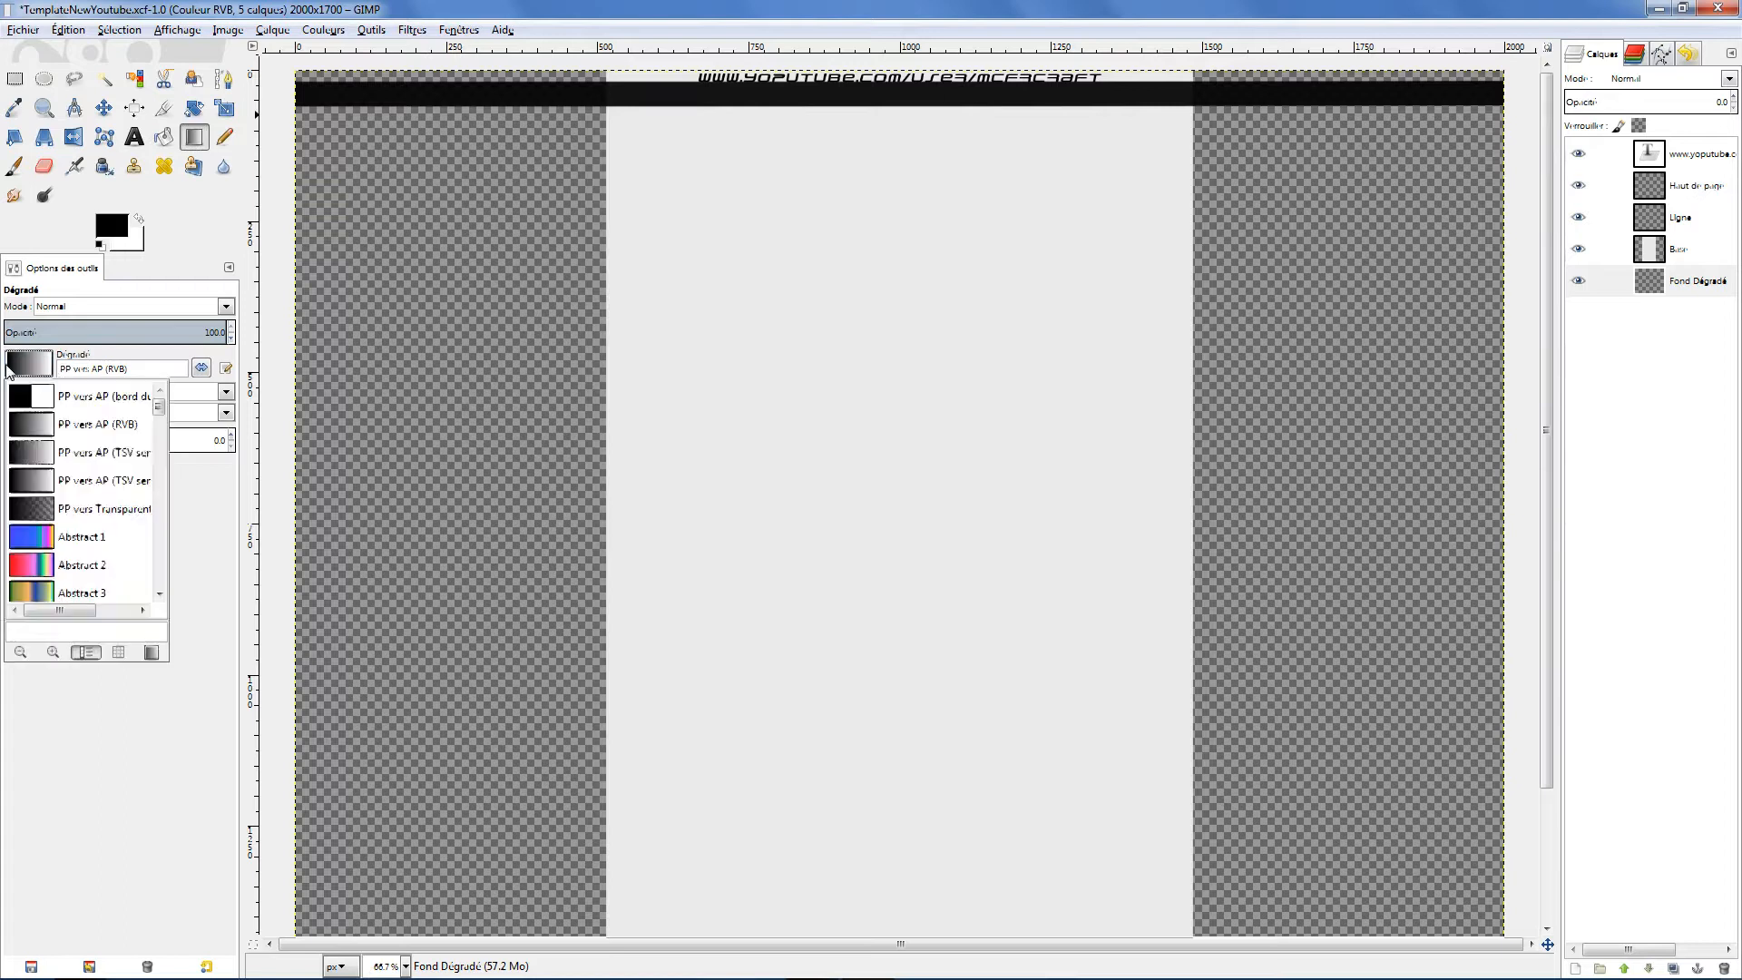
pyautogui.click(13, 370)
pyautogui.click(91, 395)
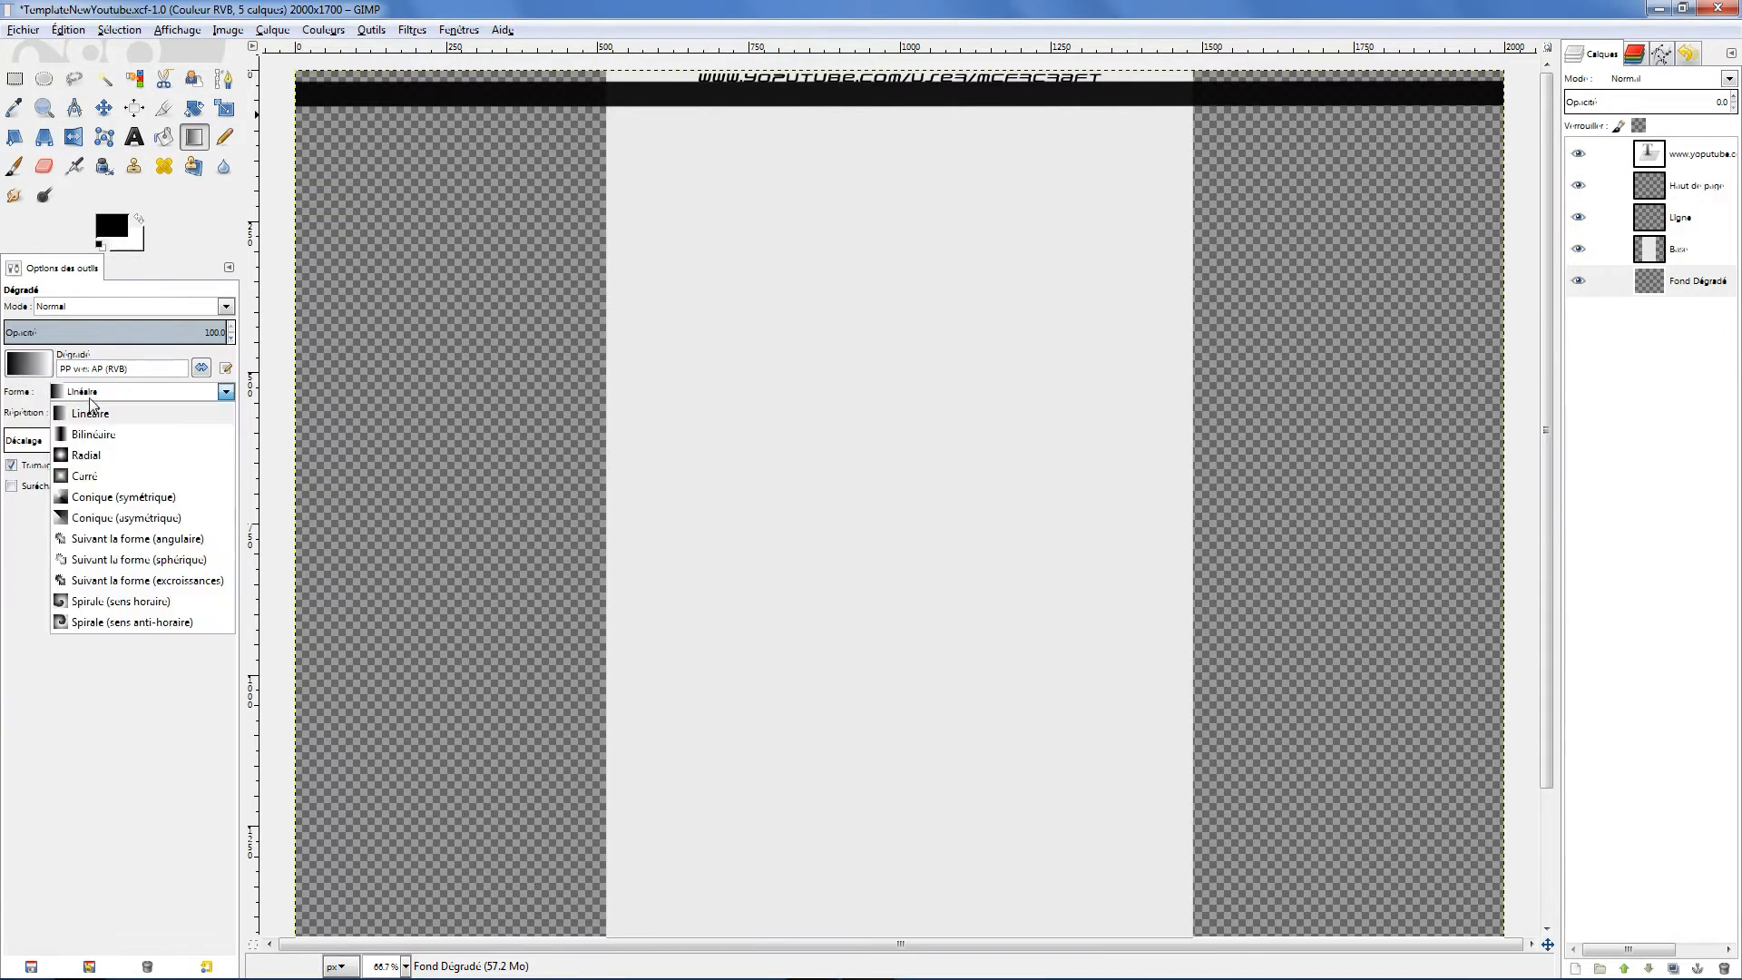
pyautogui.click(112, 456)
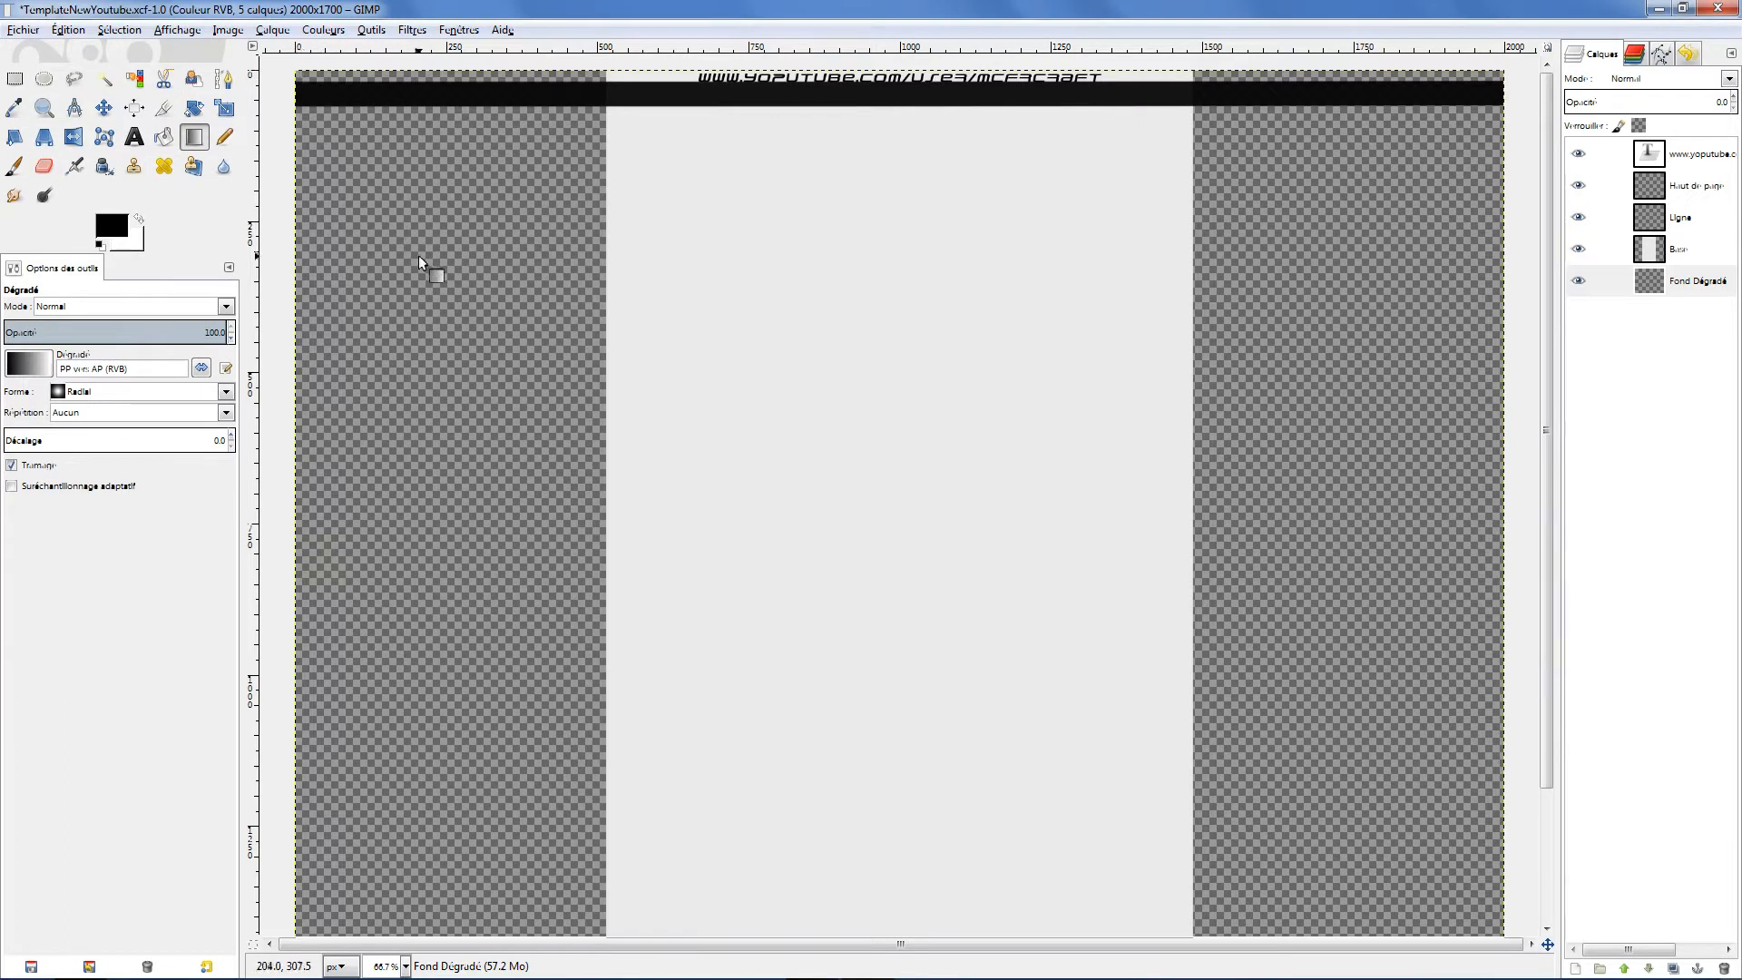
# Set the foreground color to a fully saturated bright blue
pyautogui.scroll(-2, 419, 254)
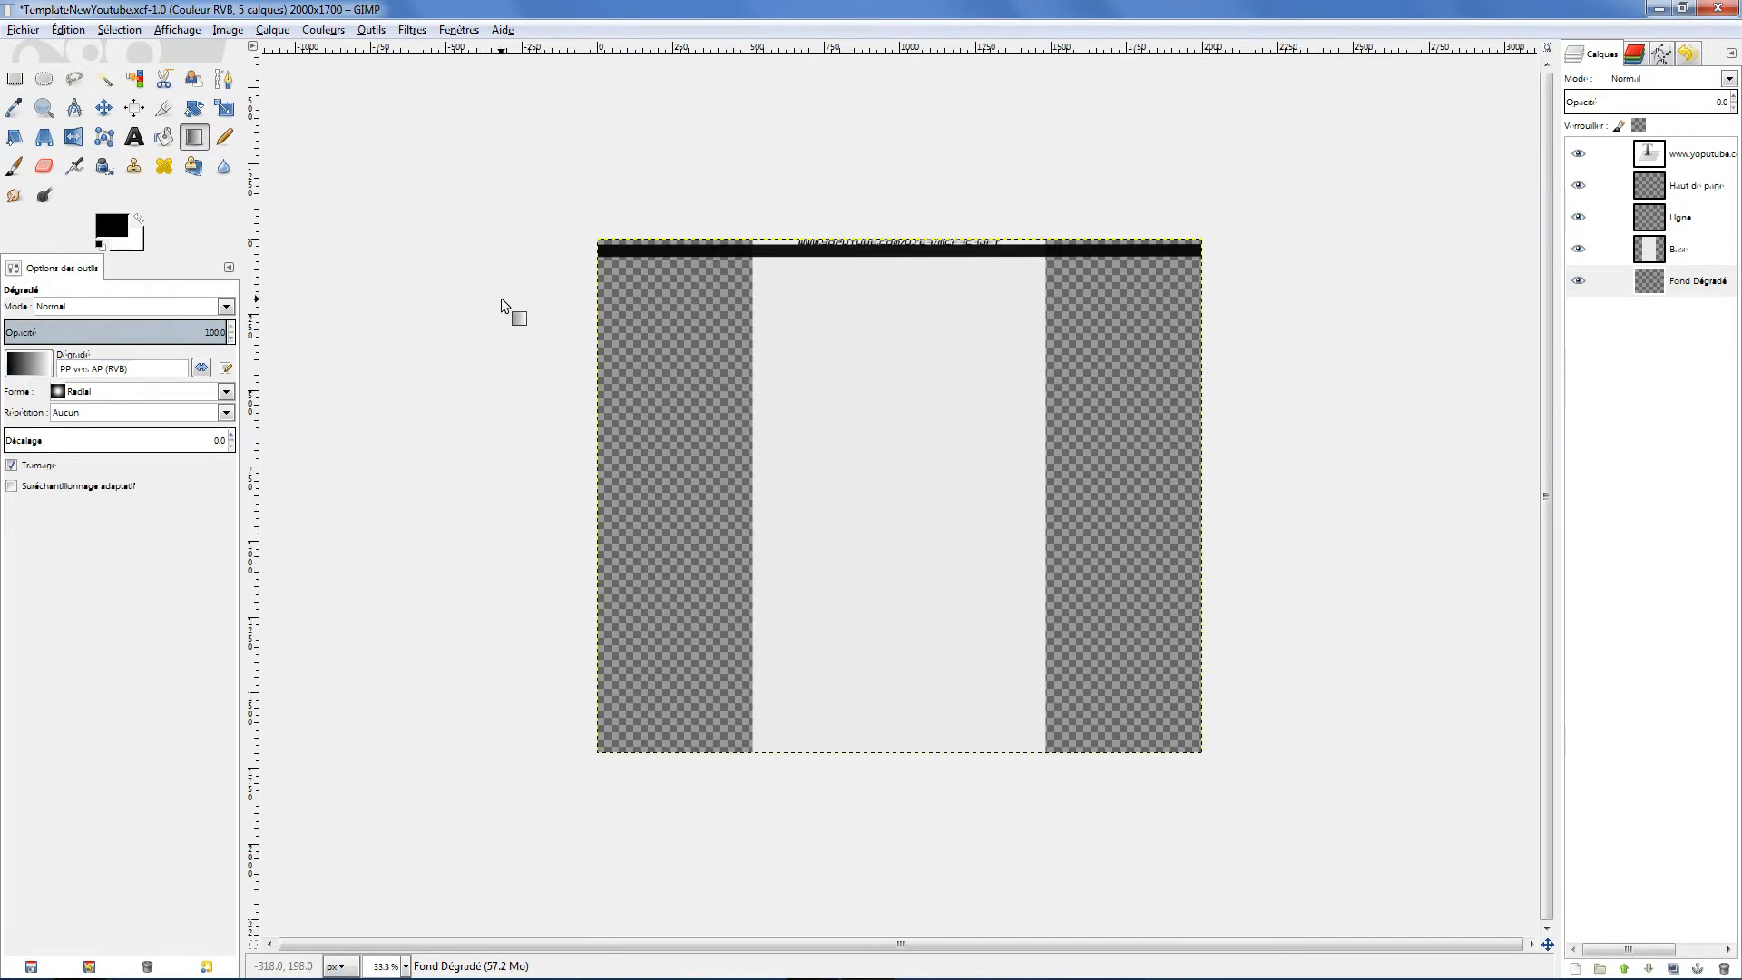
pyautogui.scroll(1, 500, 297)
pyautogui.click(113, 232)
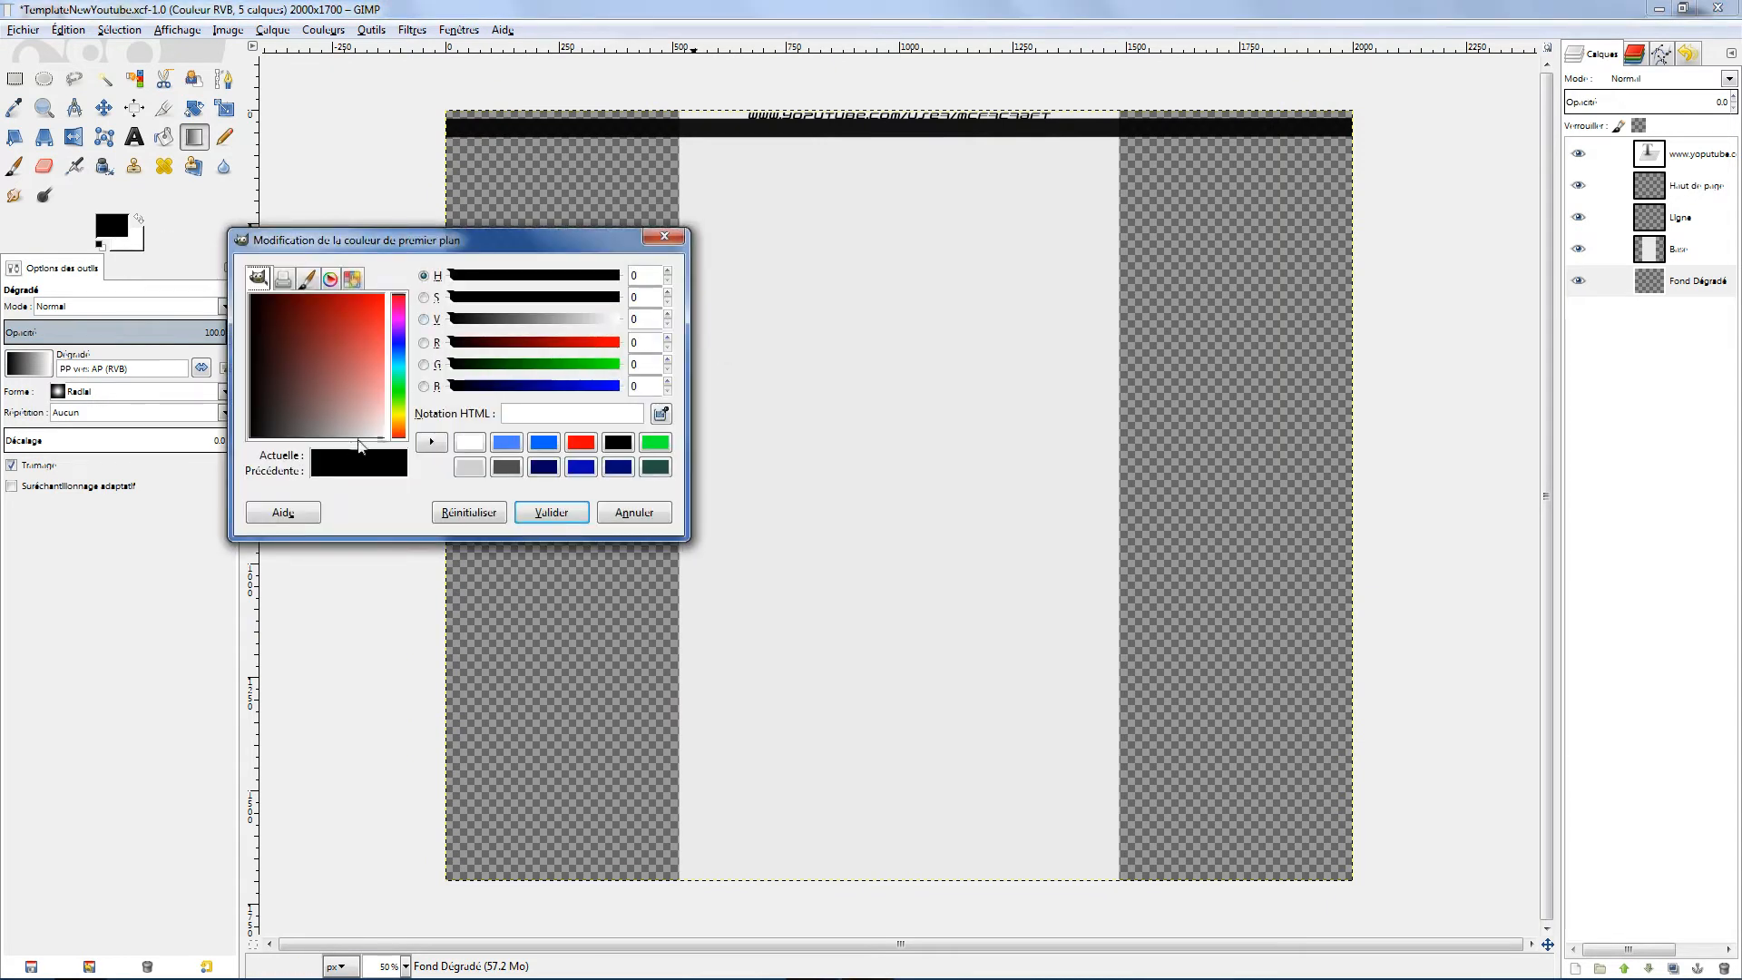
pyautogui.click(398, 352)
pyautogui.moveTo(380, 428); pyautogui.dragTo(424, 295)
pyautogui.click(570, 513)
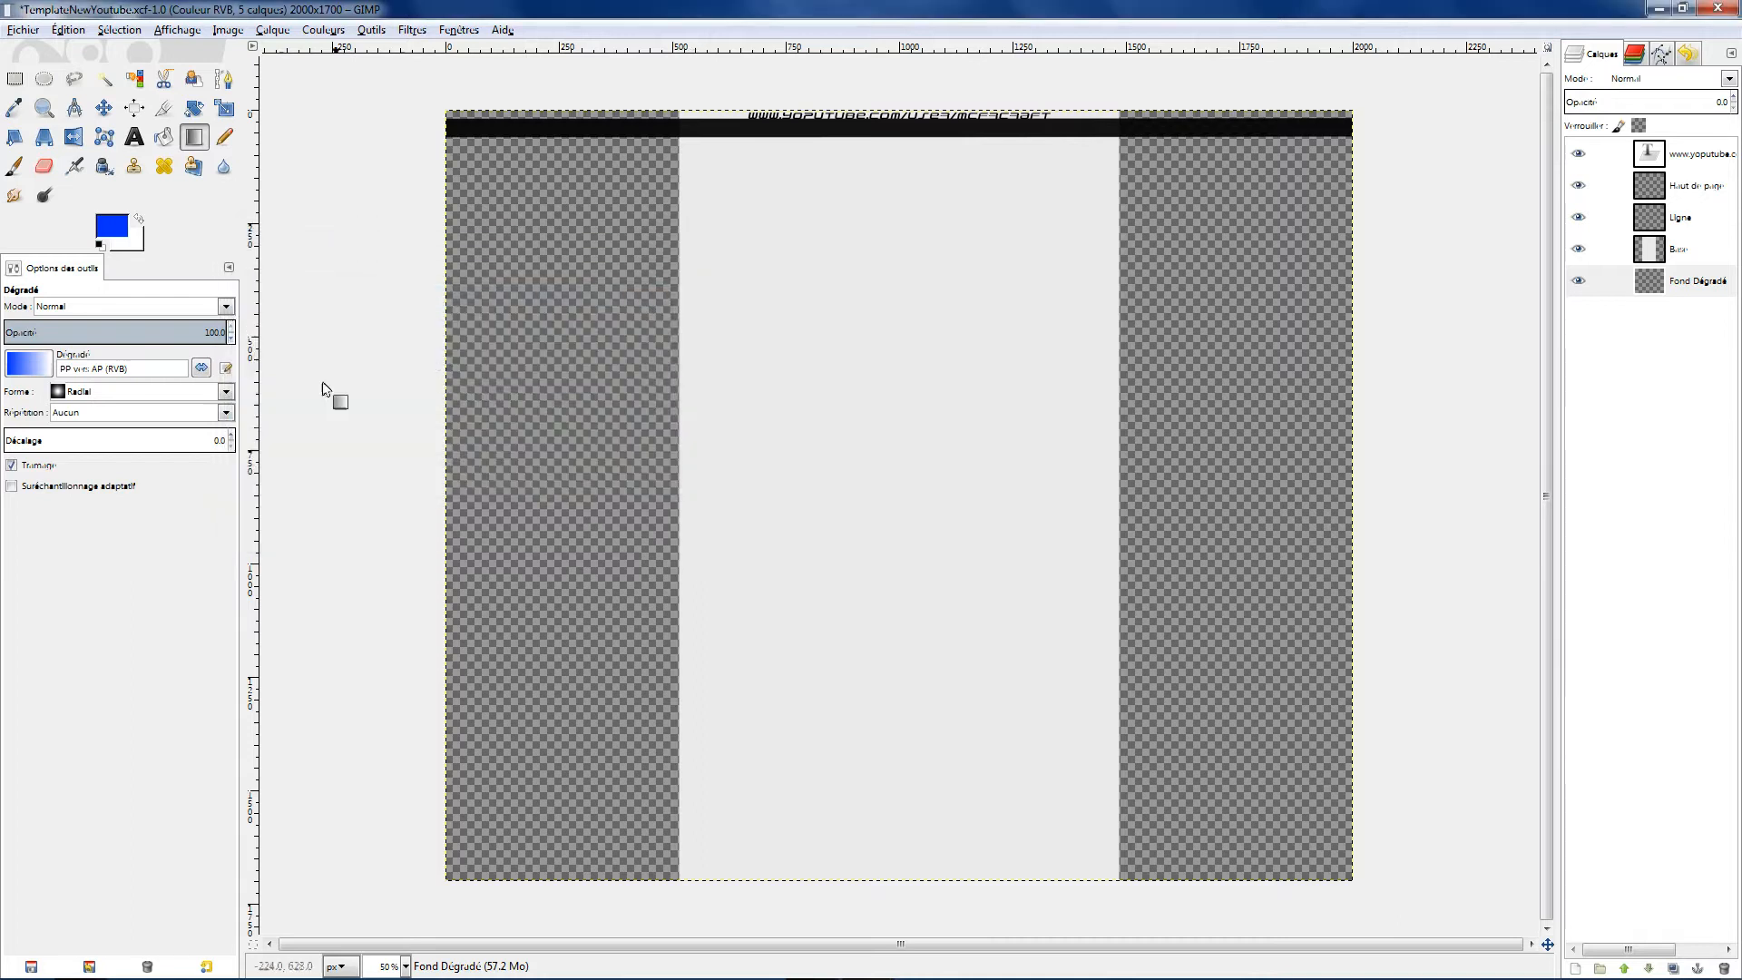
# Set the background color to the dark blue 001385
pyautogui.click(128, 243)
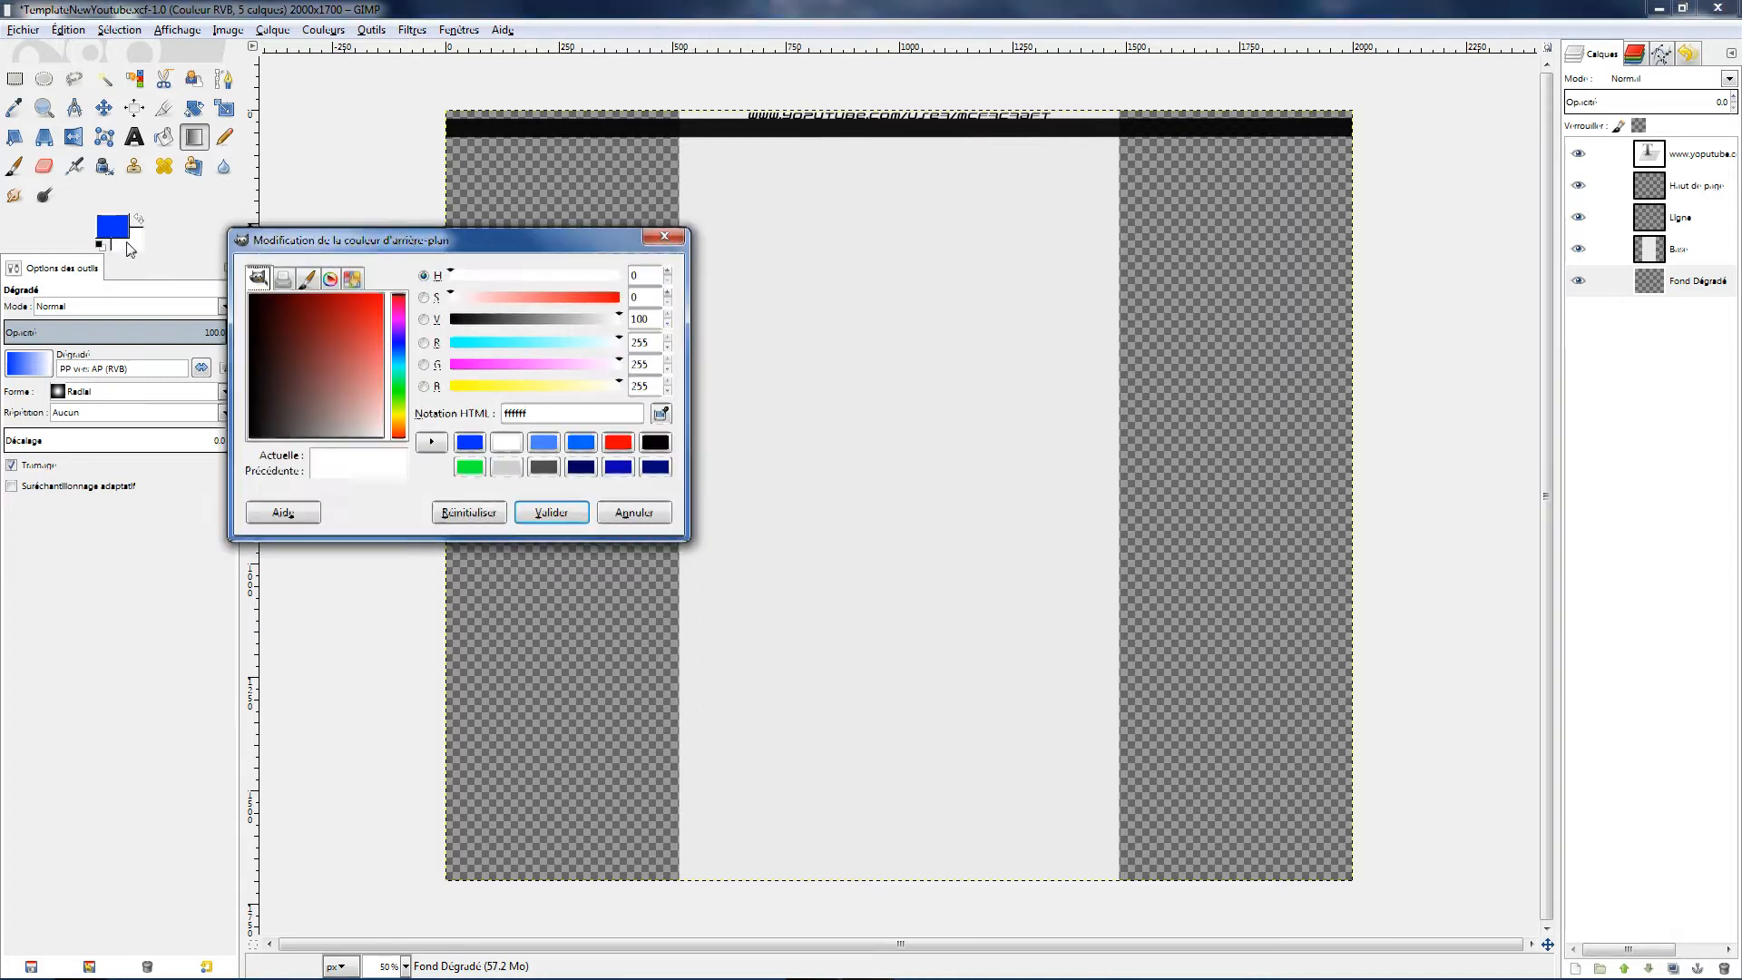
pyautogui.click(404, 350)
pyautogui.moveTo(325, 318); pyautogui.dragTo(324, 291)
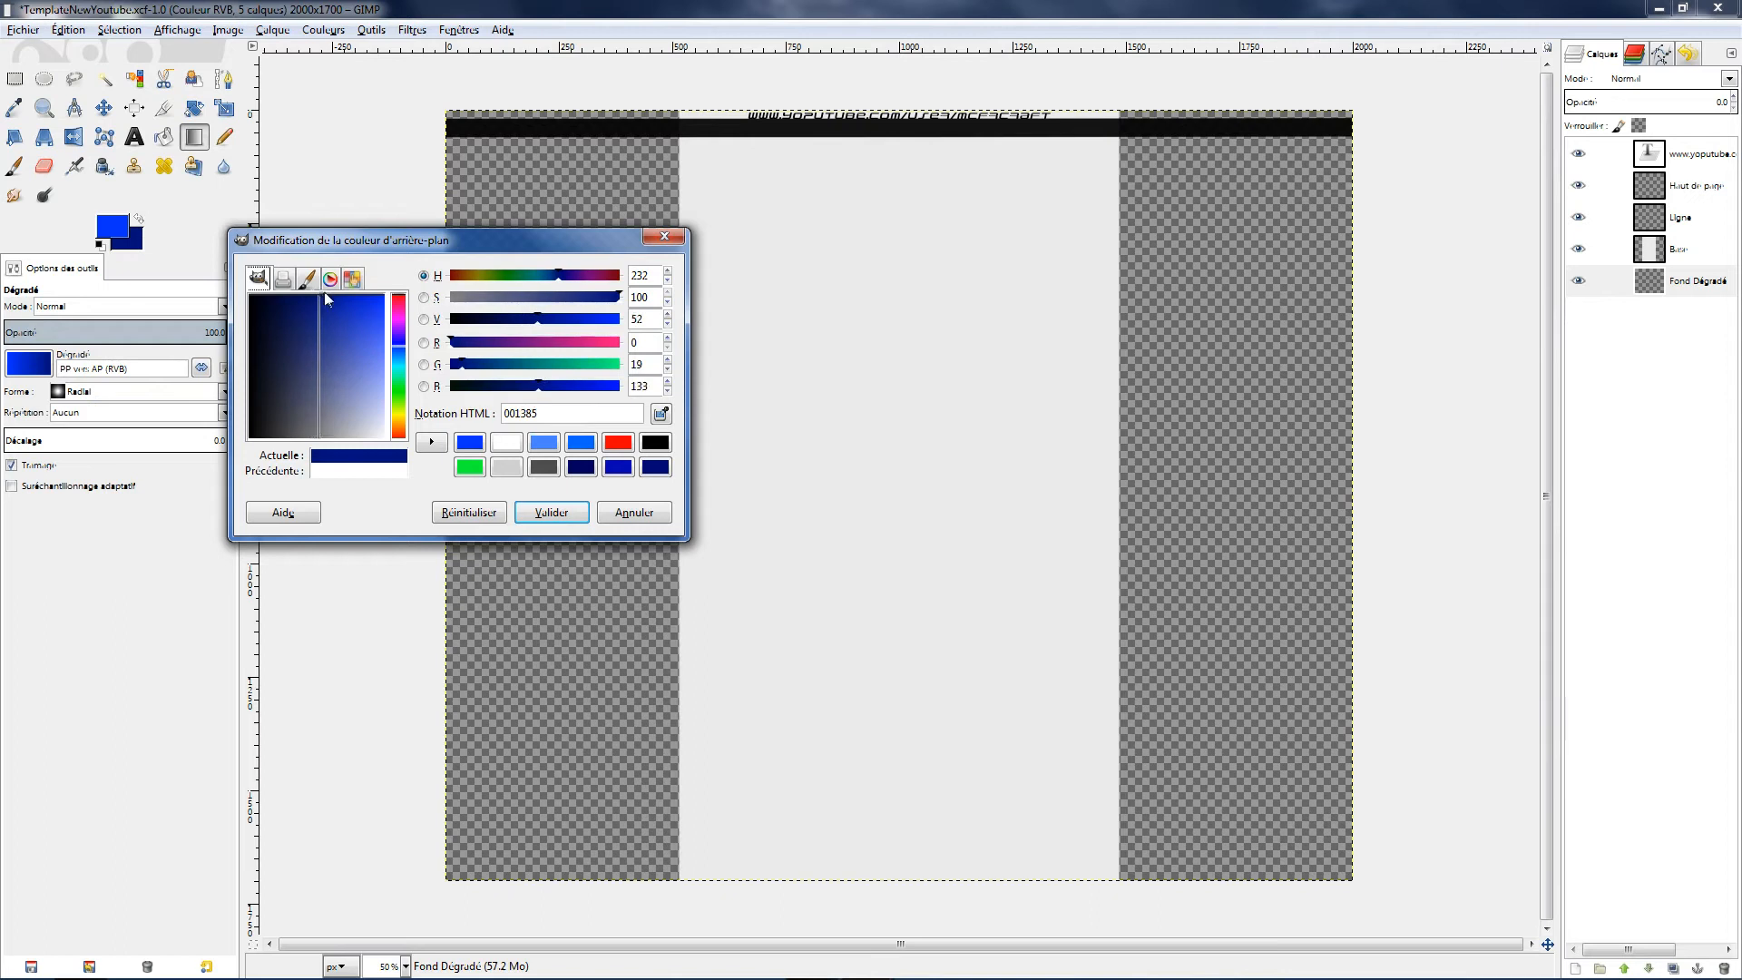
pyautogui.click(551, 512)
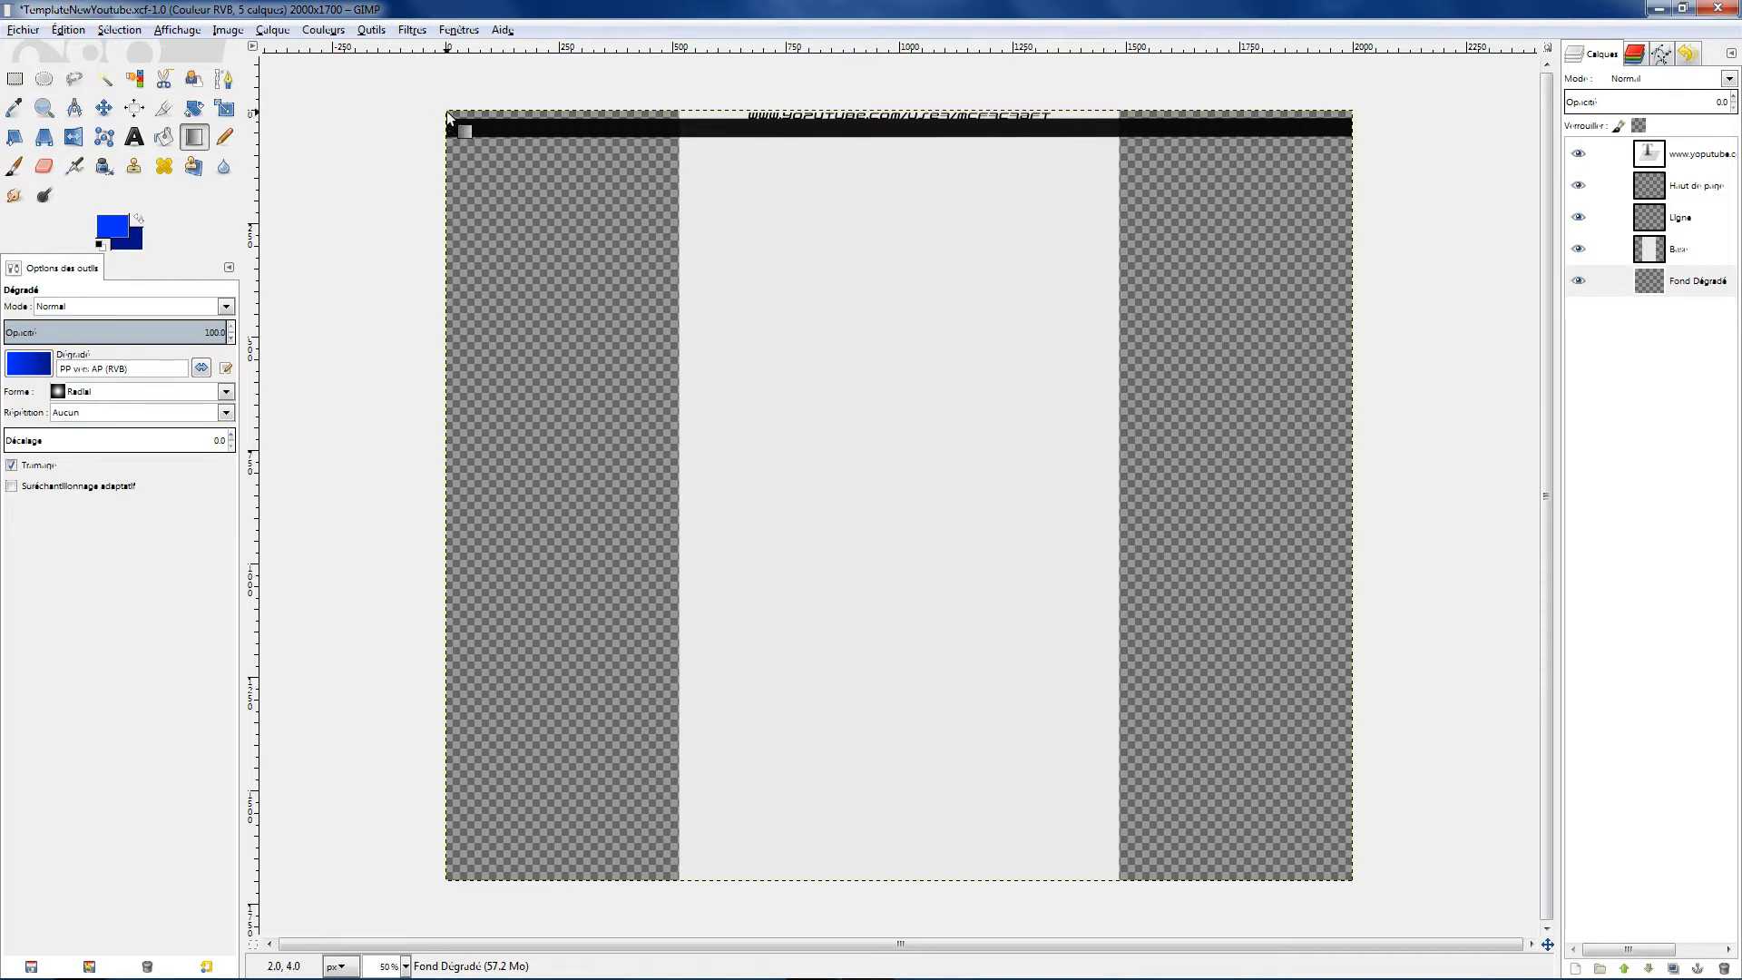
# Try a radial gradient on the Fond Dégradé layer from the upper-left corner of the image toward its center
pyautogui.moveTo(446, 110); pyautogui.dragTo(911, 532)
pyautogui.click(1657, 287)
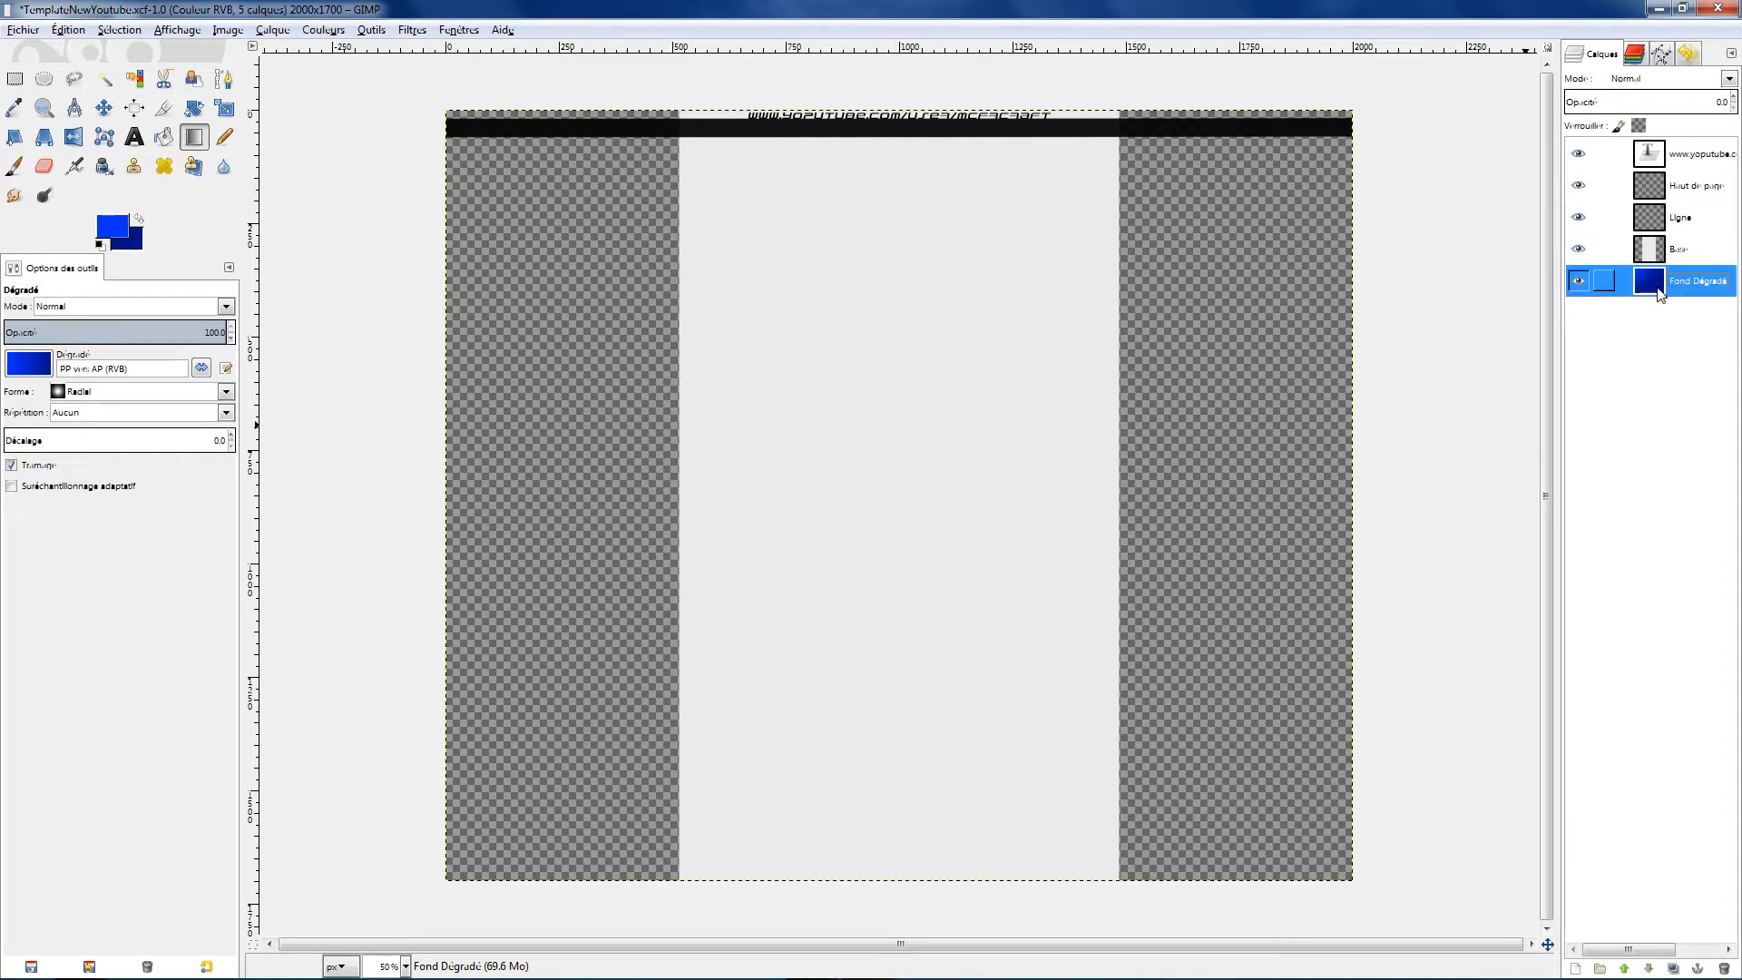
pyautogui.click(1576, 285)
pyautogui.moveTo(1655, 285); pyautogui.dragTo(1659, 164)
pyautogui.moveTo(1656, 254)
pyautogui.mouseDown()
pyautogui.moveTo(1647, 308)
pyautogui.moveTo(1644, 256)
pyautogui.moveTo(1667, 281)
pyautogui.mouseUp()
pyautogui.click(1665, 283)
pyautogui.click(1575, 280)
pyautogui.moveTo(1717, 102); pyautogui.dragTo(1735, 101)
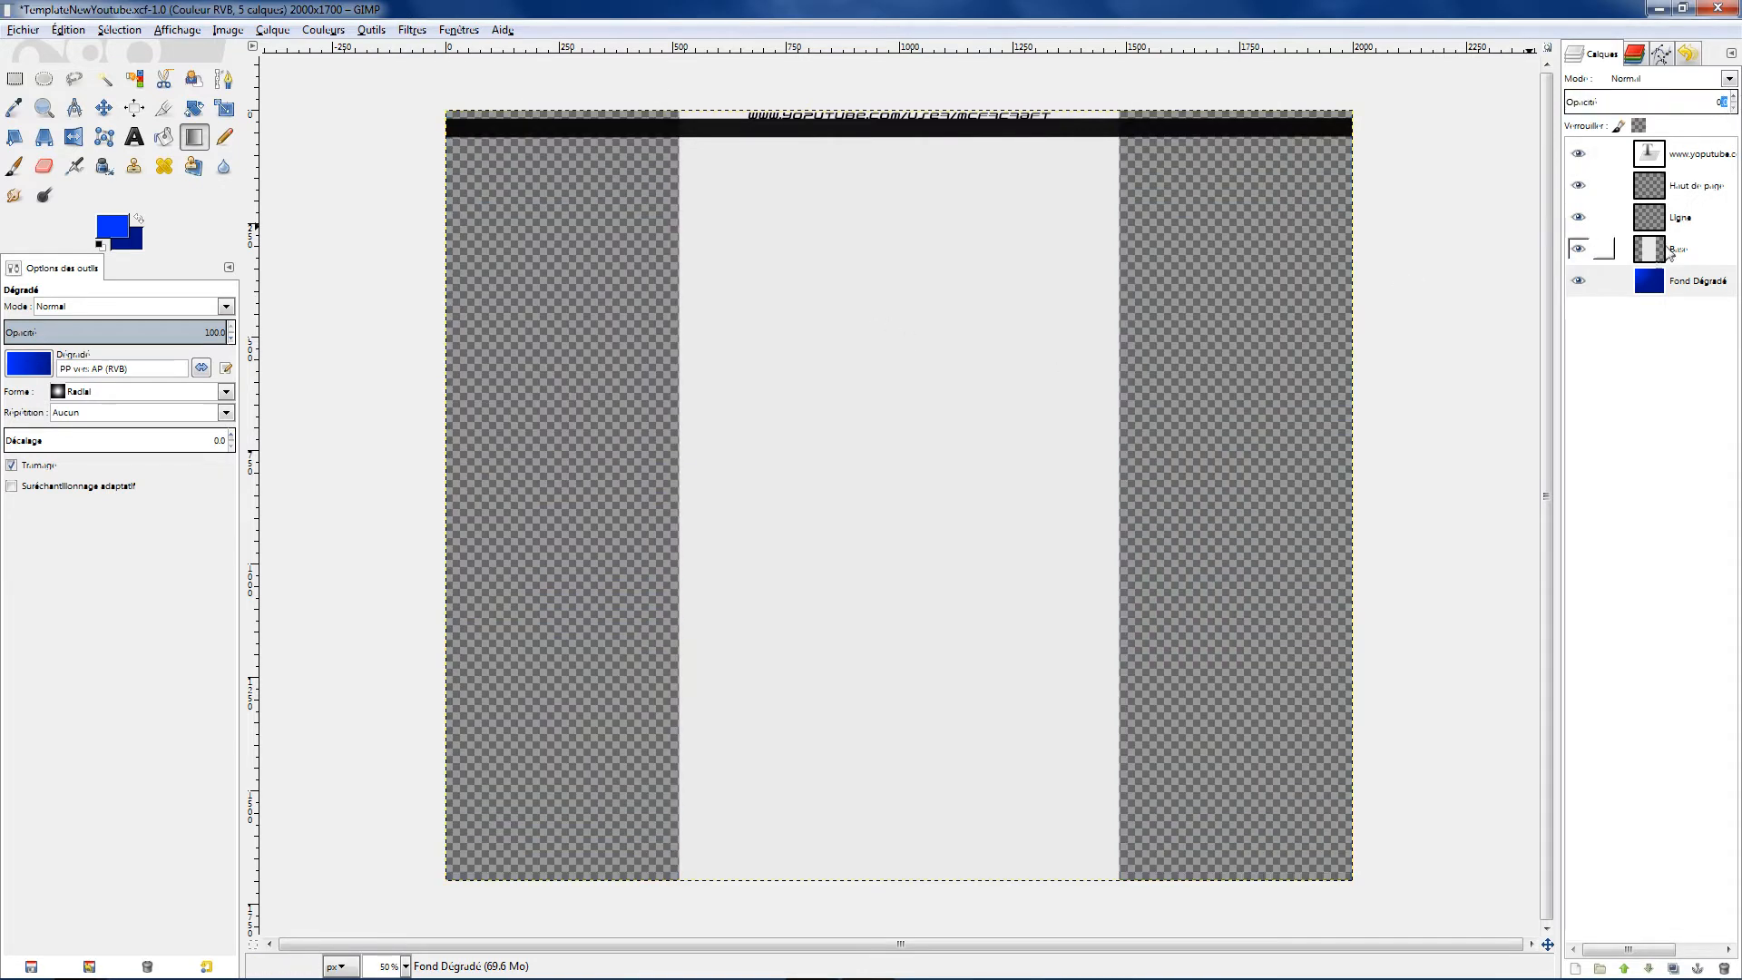
pyautogui.press('Return')
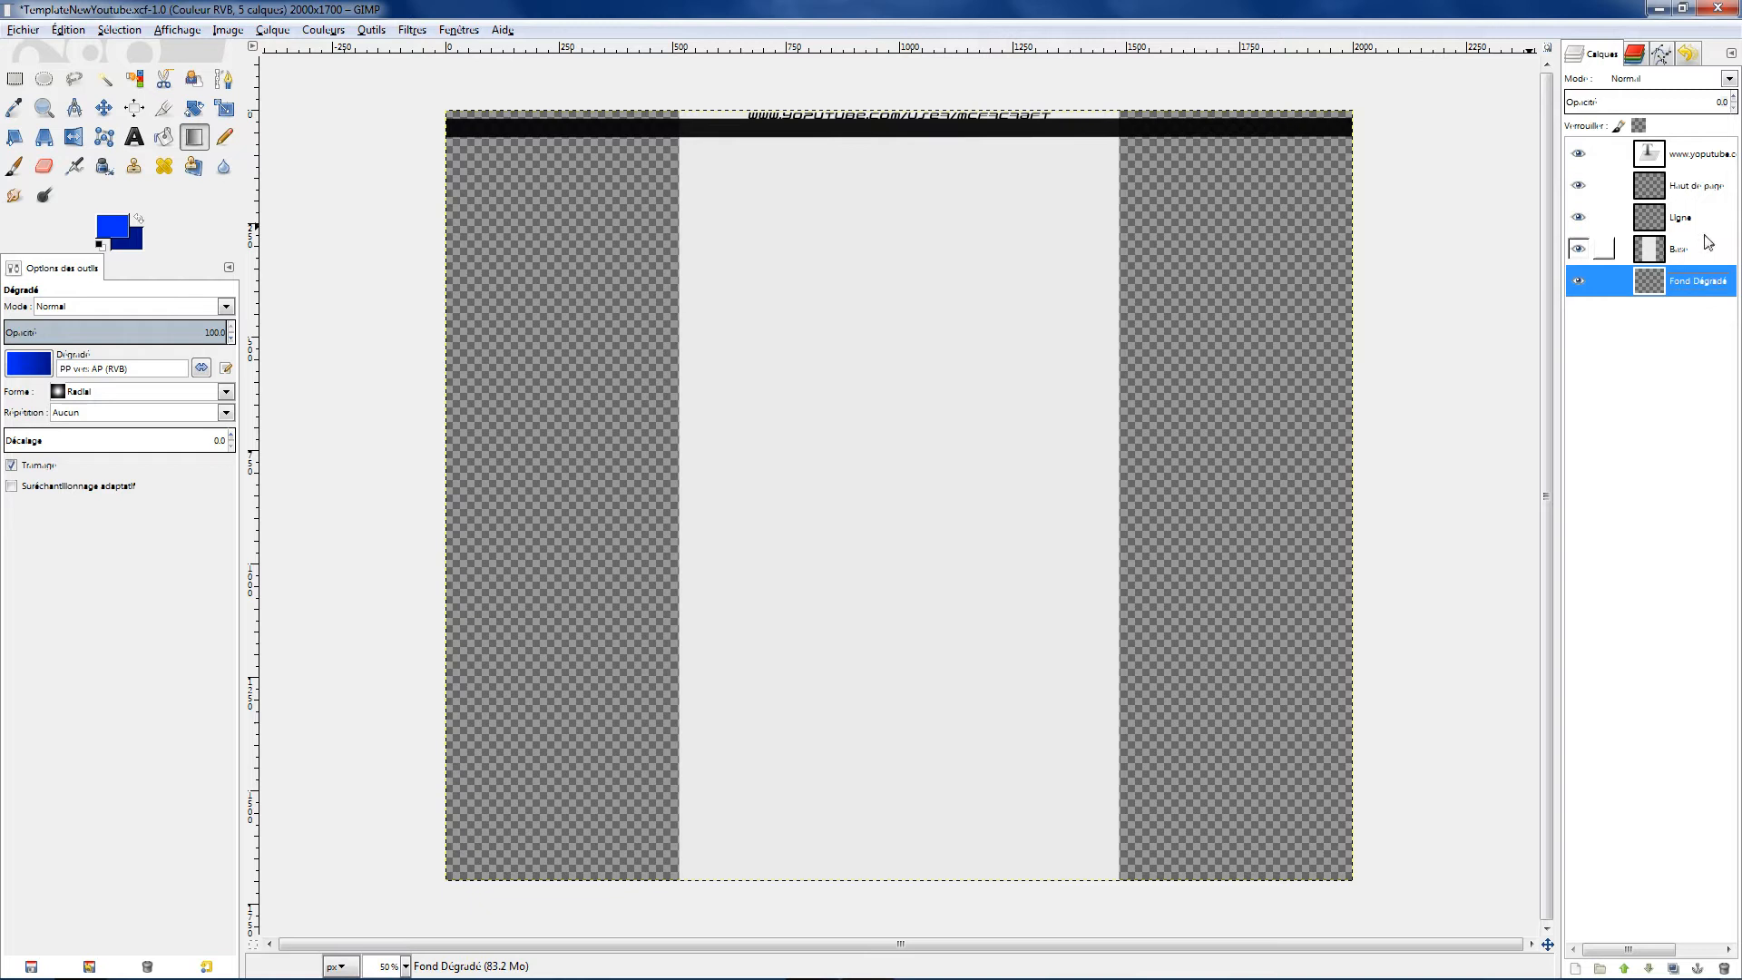
# Set the Fond Dégradé layer's opacity to 100
pyautogui.click(1735, 97)
pyautogui.moveTo(1654, 108); pyautogui.dragTo(1735, 120)
pyautogui.moveTo(1572, 107); pyautogui.dragTo(1737, 103)
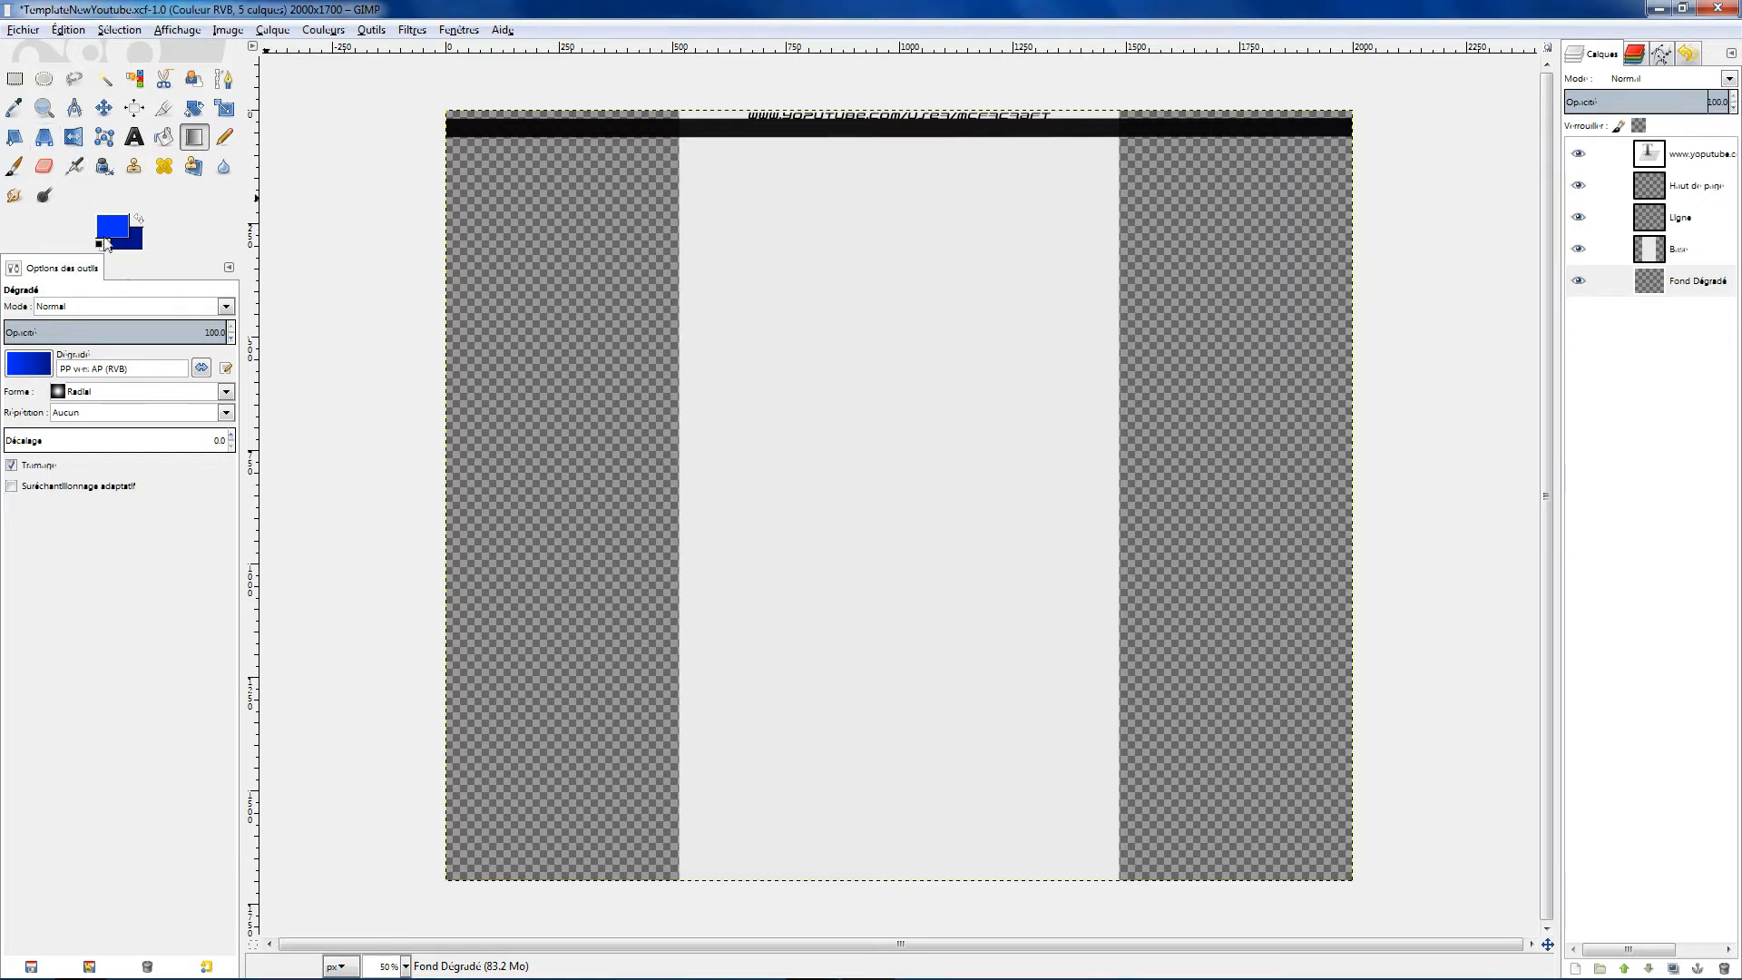
# Try a radial gradient on the Fond Dégradé layer from the image center to its upper-left corner, and undo it
pyautogui.moveTo(887, 490); pyautogui.dragTo(448, 110)
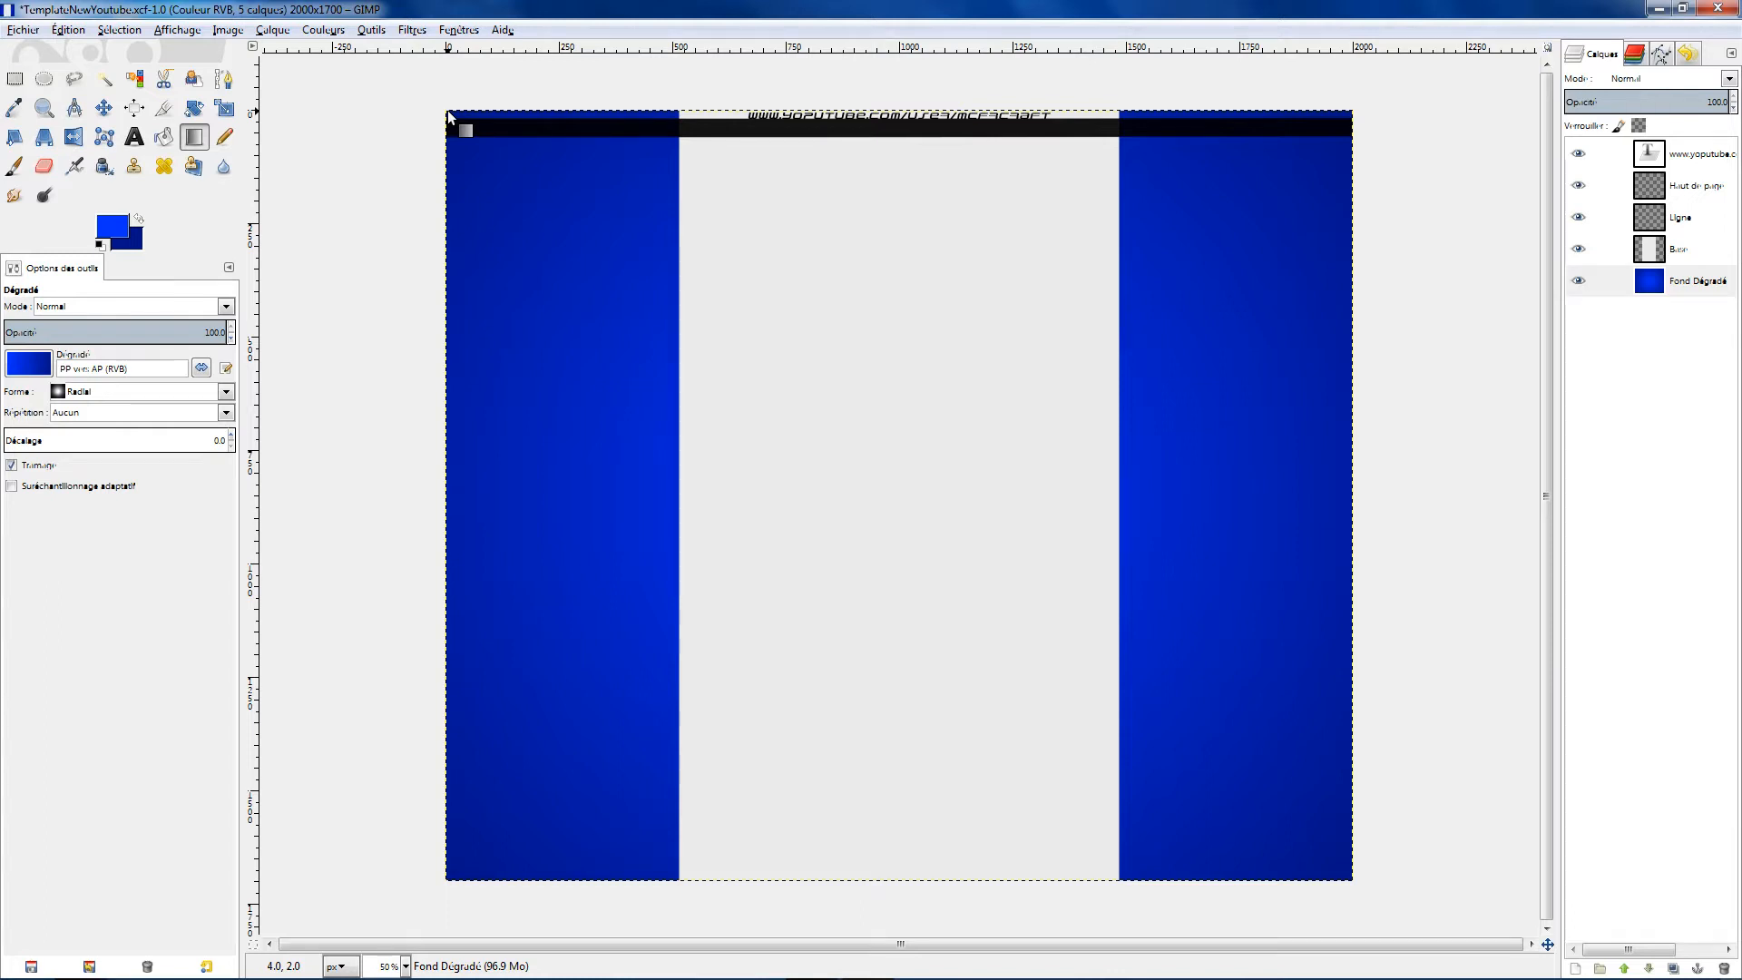
pyautogui.press('Delete')
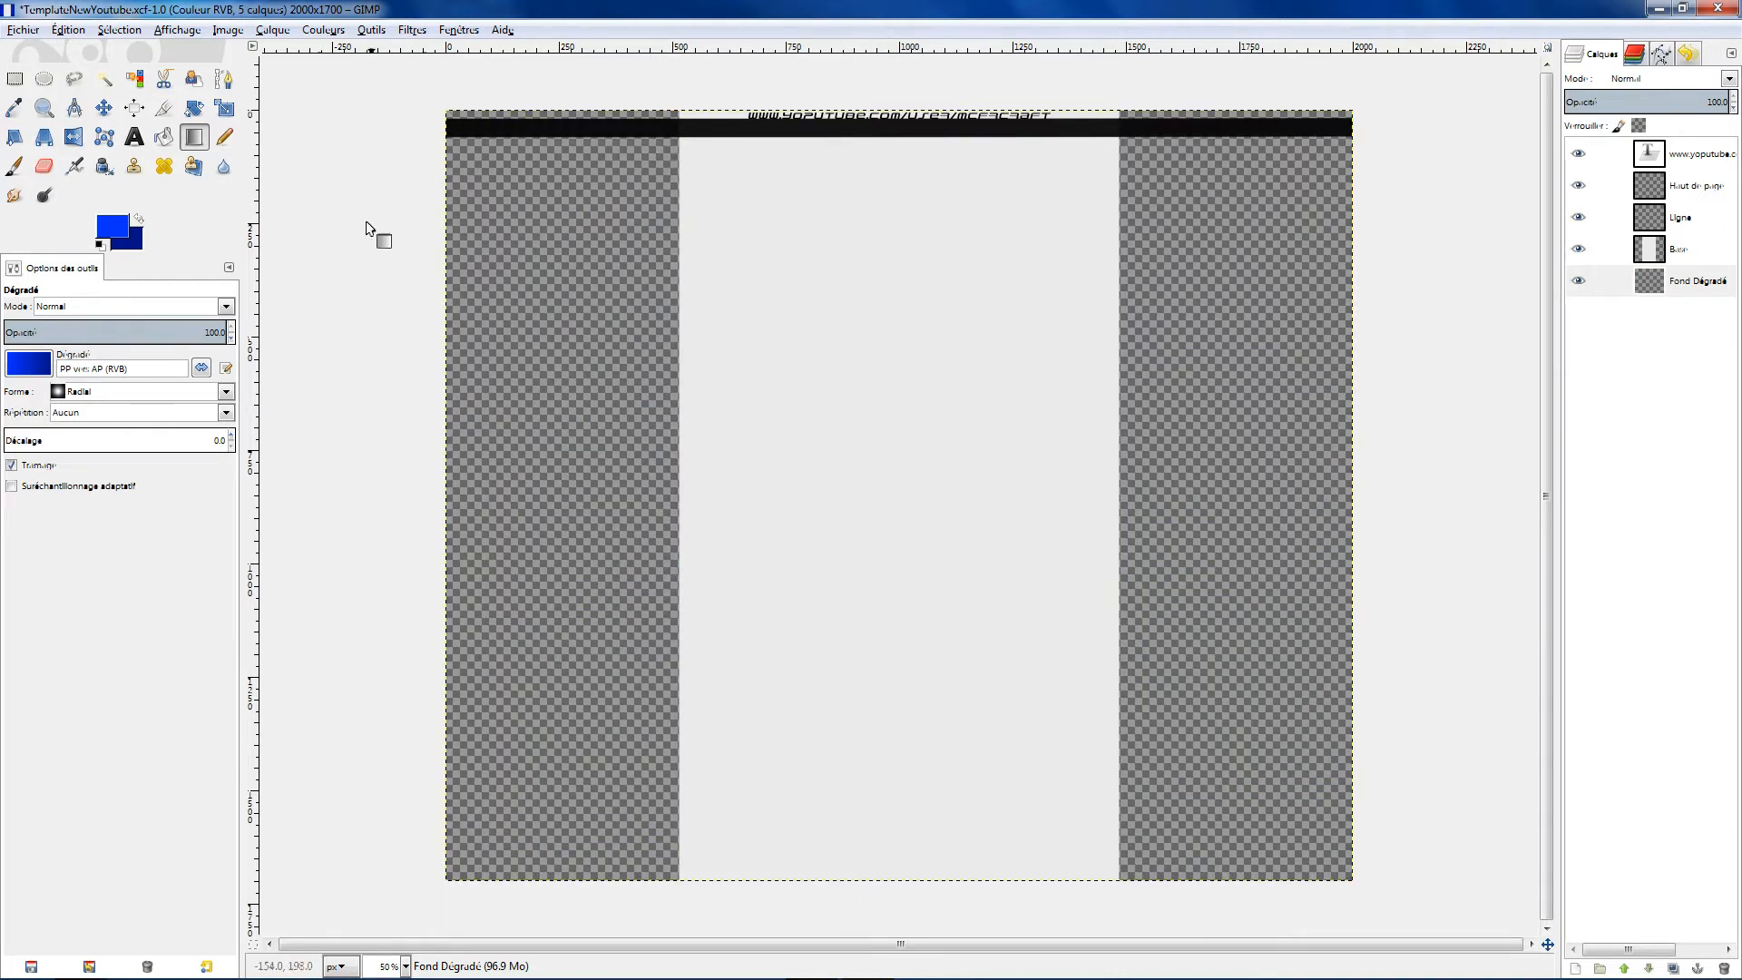
# Fill the Fond Dégradé layer with a radial gradient from 0026cb at the image center to a darker navy at its upper-left corner
pyautogui.click(122, 239)
pyautogui.click(356, 292)
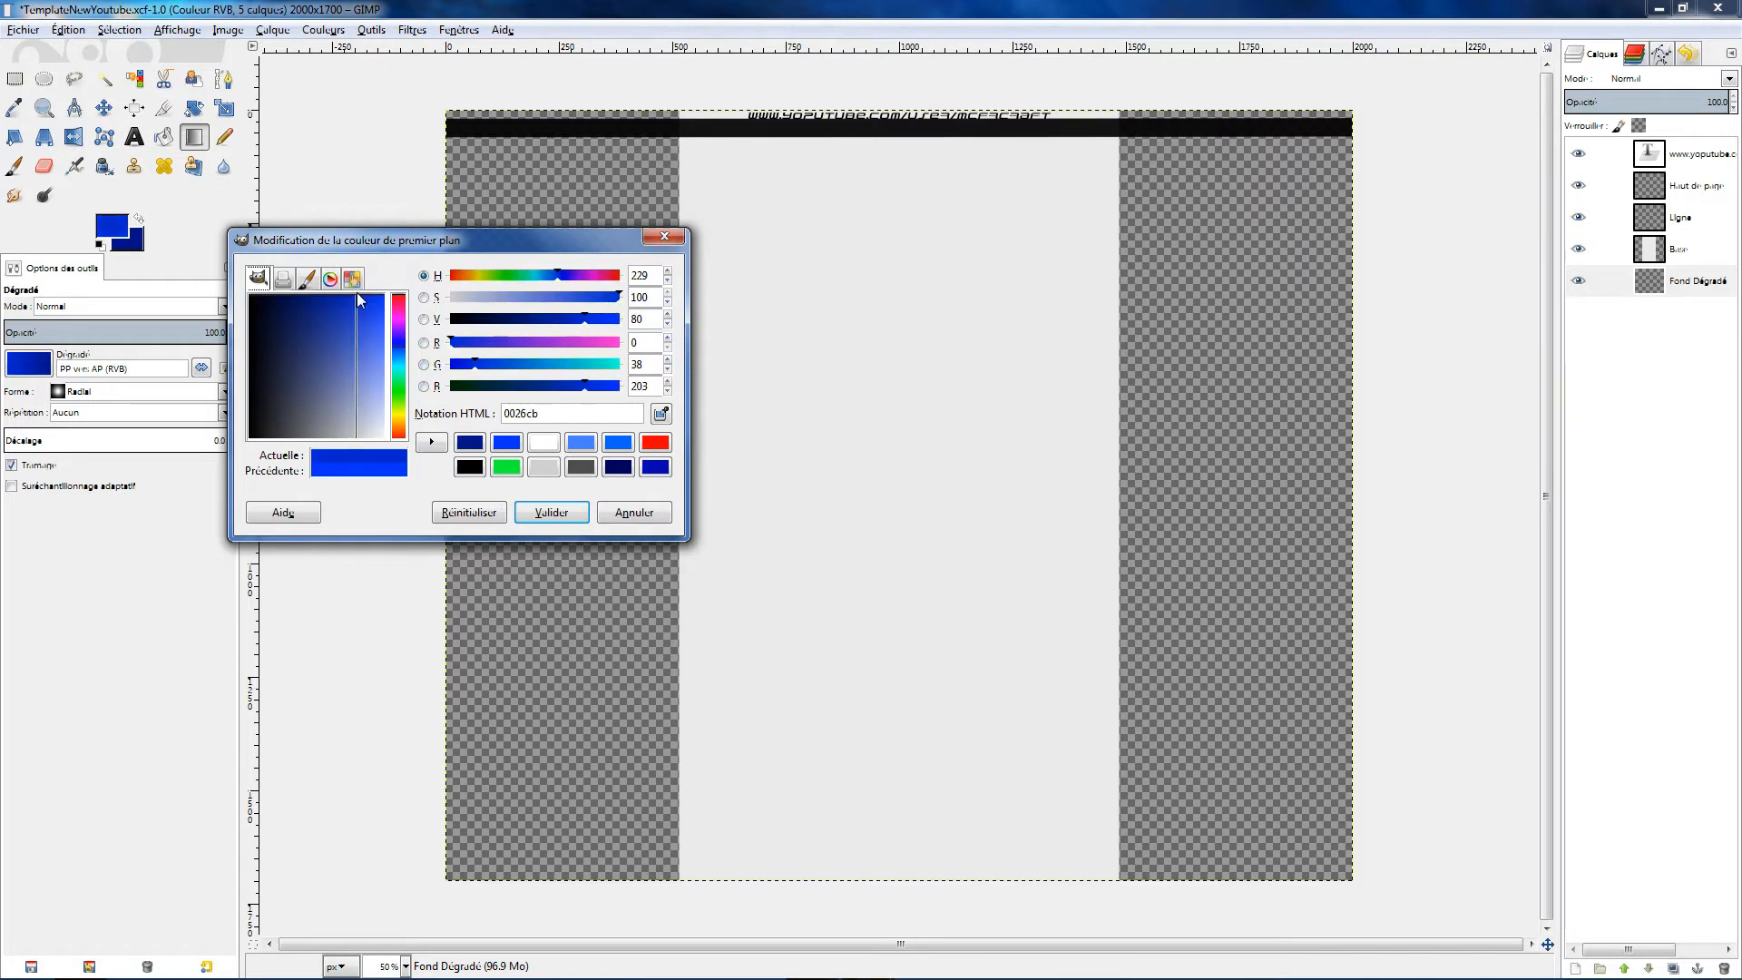
pyautogui.click(569, 515)
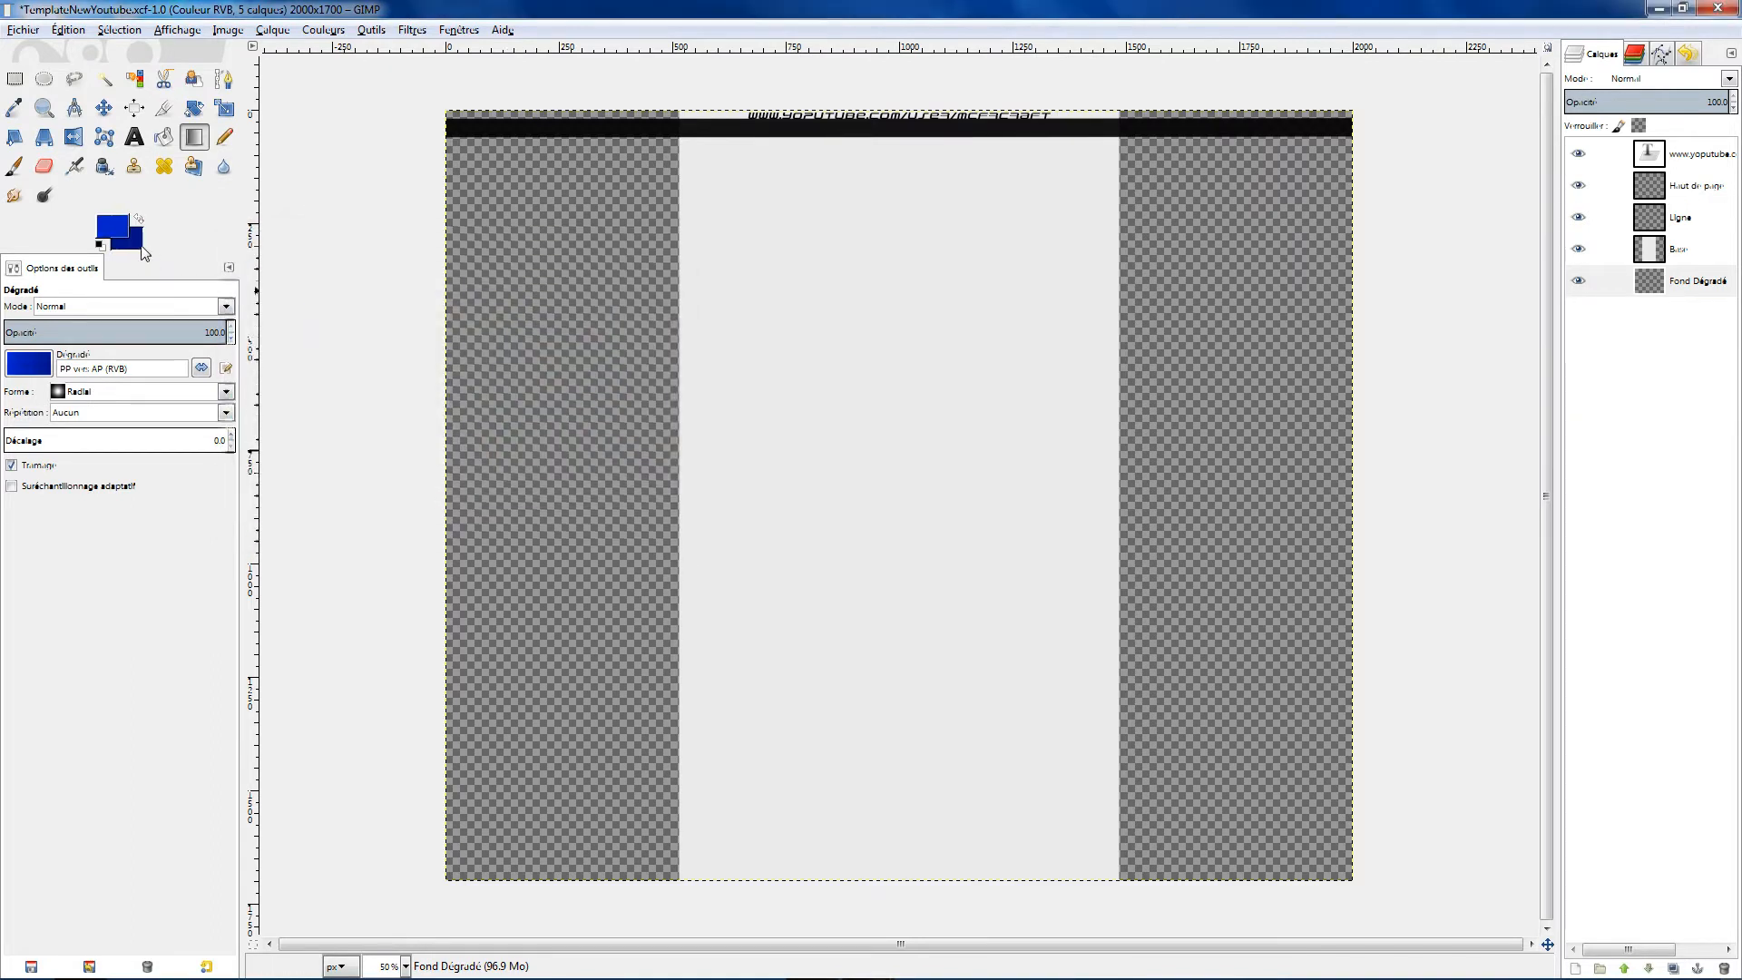
pyautogui.click(136, 245)
pyautogui.moveTo(319, 296); pyautogui.dragTo(300, 292)
pyautogui.click(552, 512)
pyautogui.moveTo(903, 513); pyautogui.dragTo(444, 110)
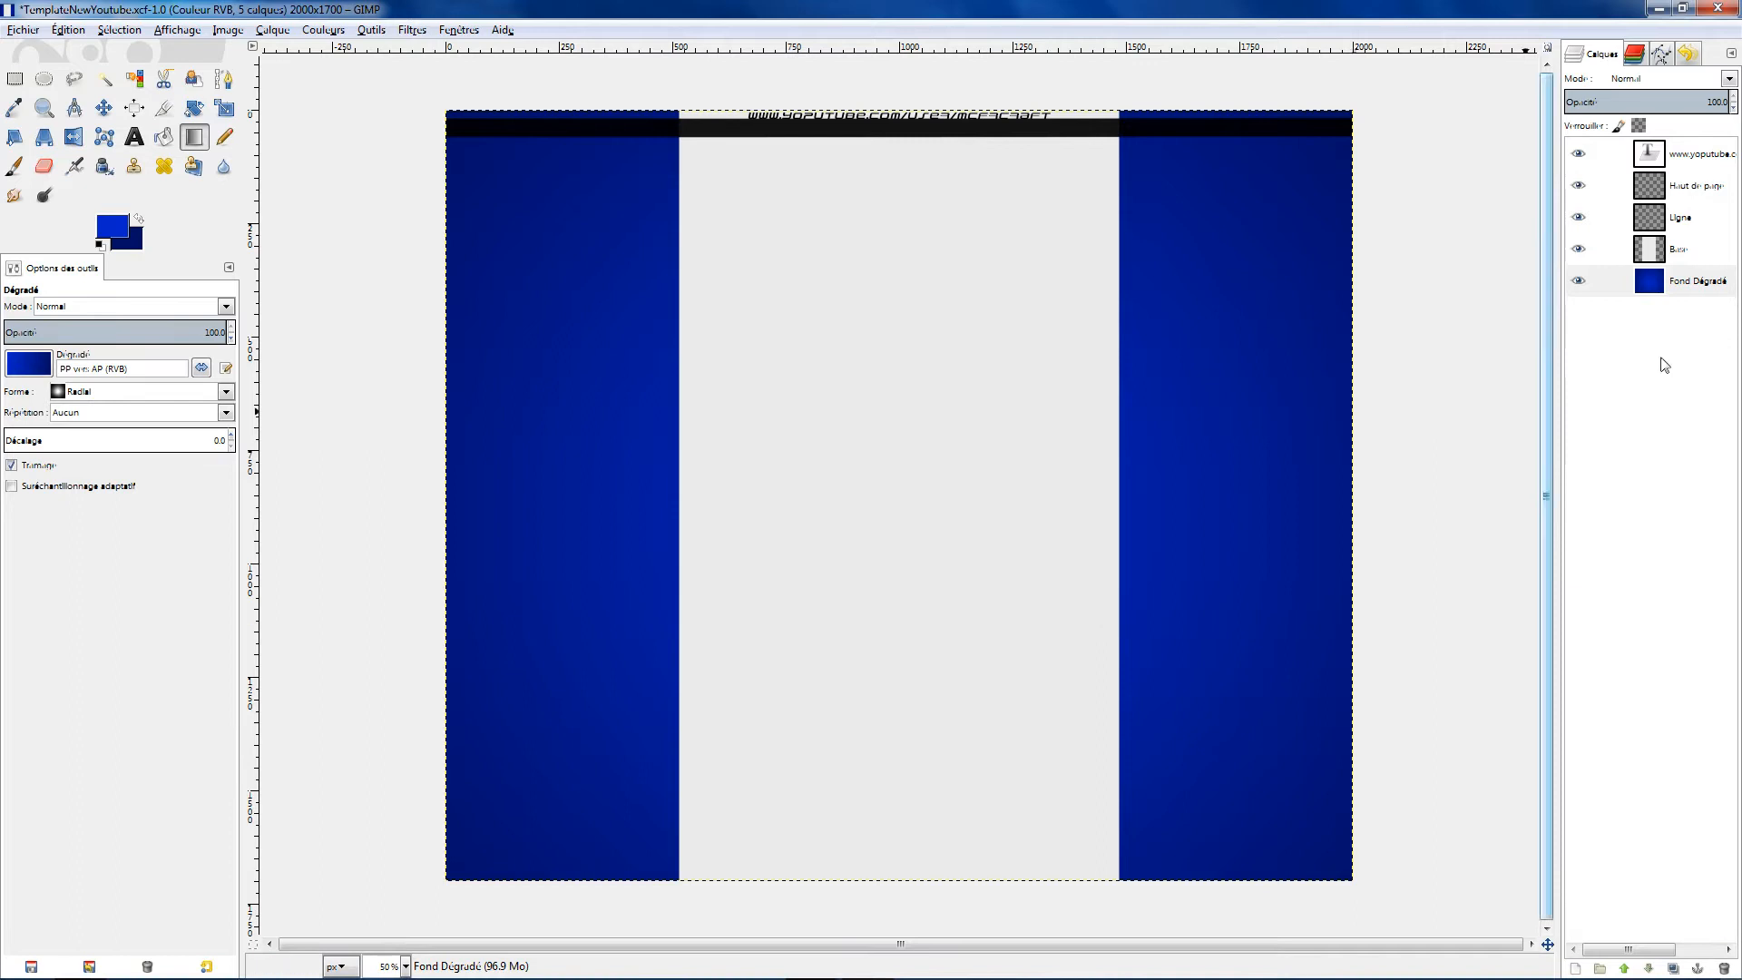
# Hide the Ligne layer containing the black band and select the Base layer
pyautogui.click(1603, 188)
pyautogui.click(1674, 217)
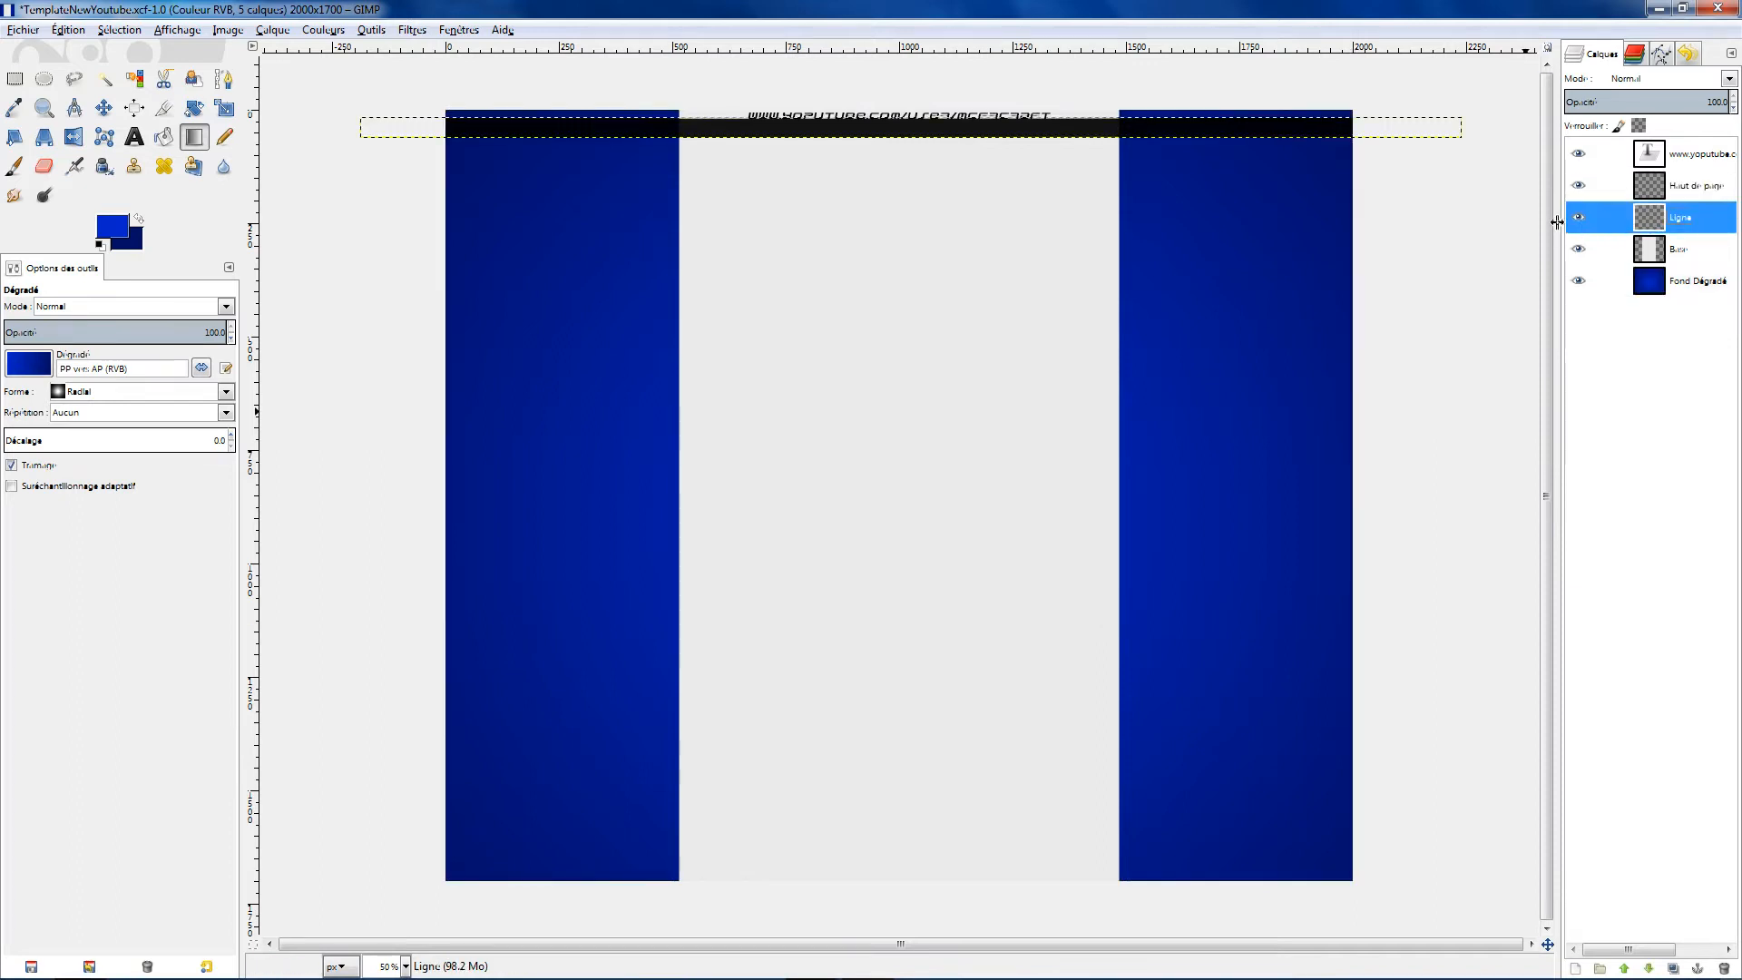
pyautogui.click(1577, 219)
pyautogui.click(1582, 219)
pyautogui.click(1582, 219)
pyautogui.click(1583, 220)
pyautogui.click(1583, 220)
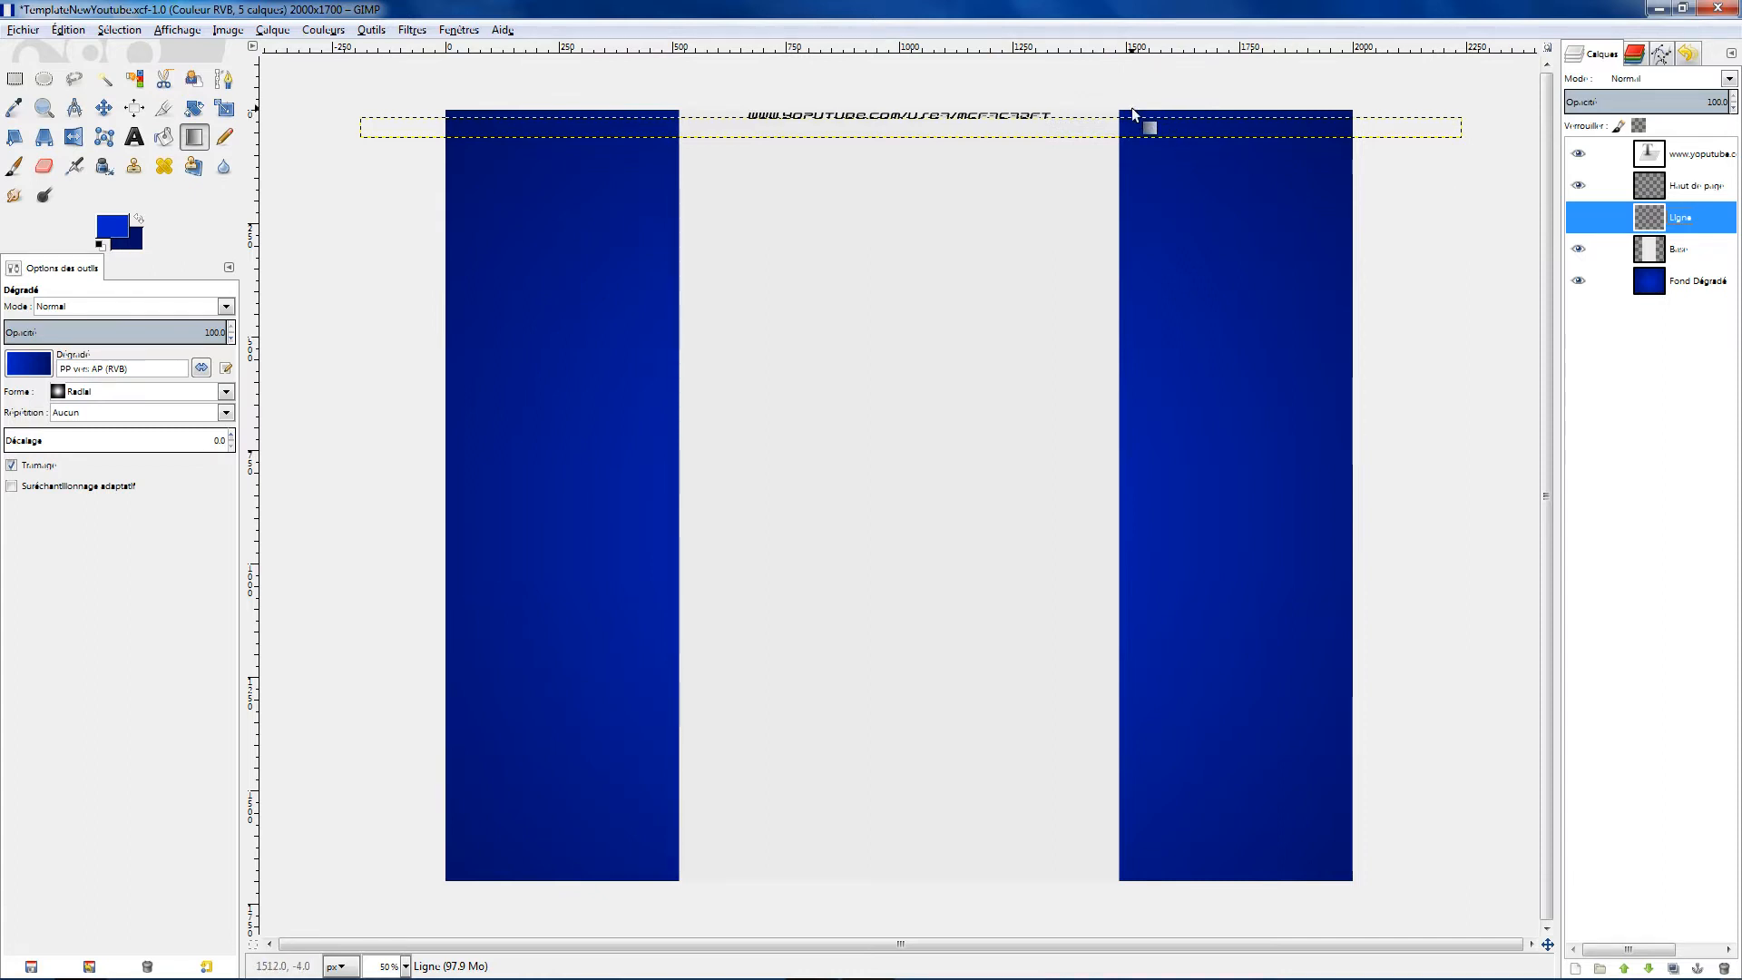
pyautogui.click(1666, 258)
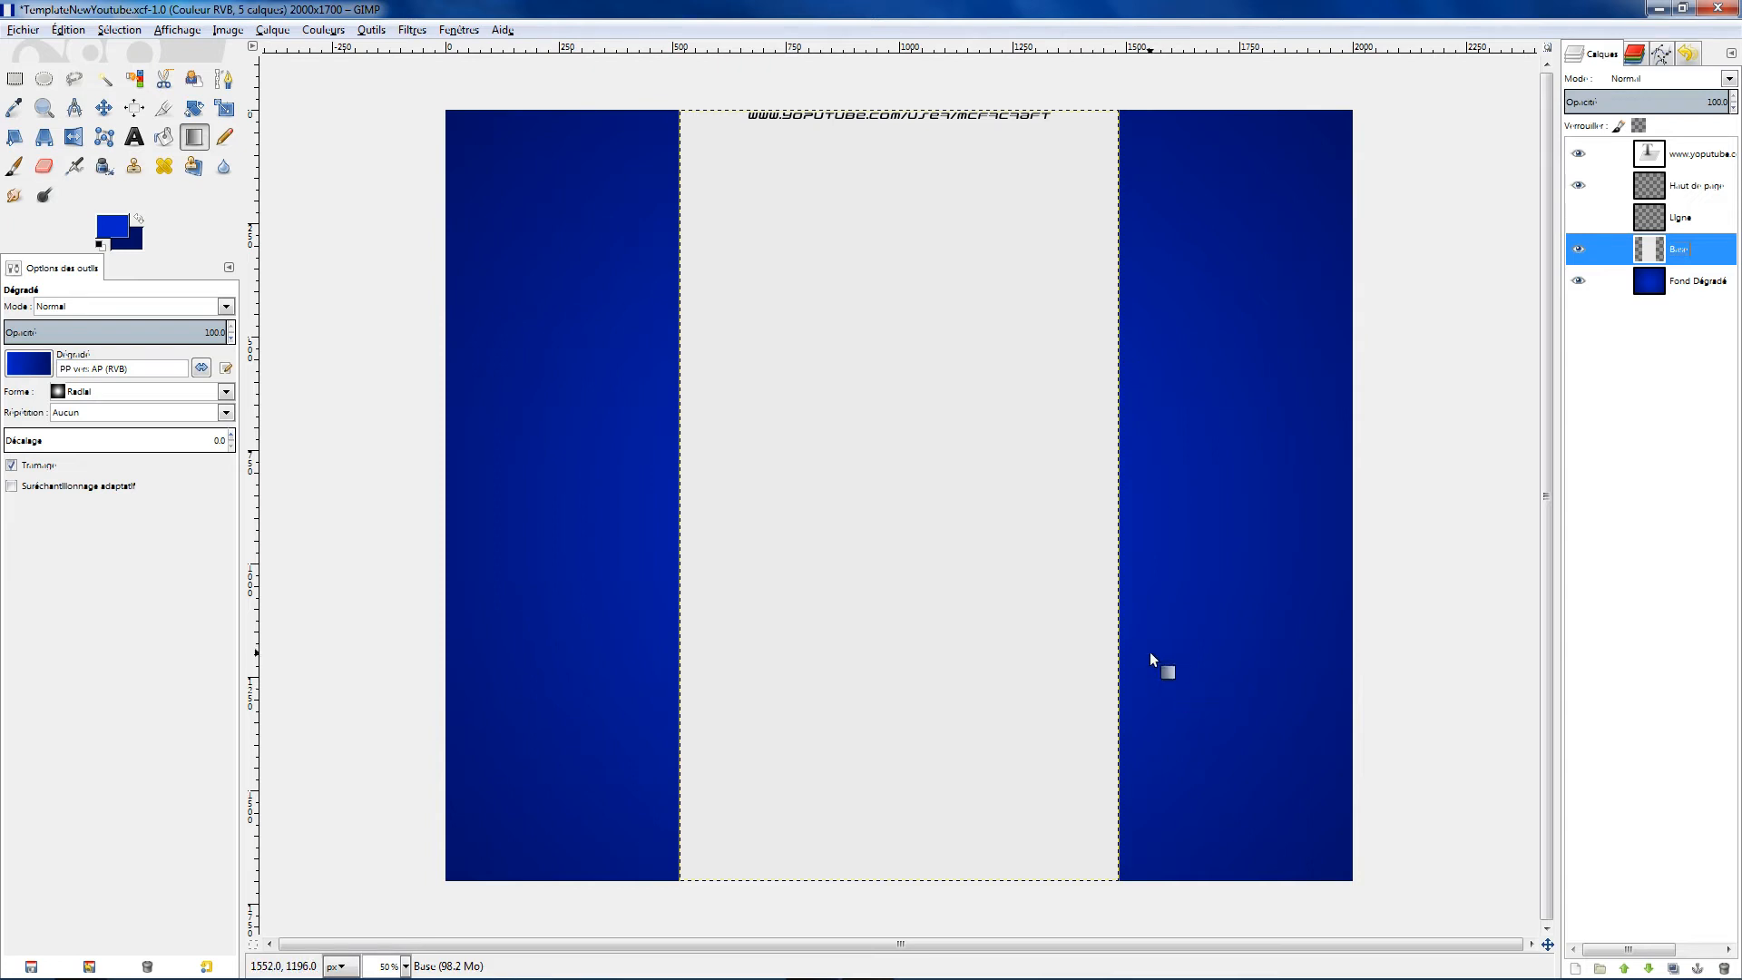
# Minimize the GIMP and ressource folder windows to reach the desktop
pyautogui.press('super')
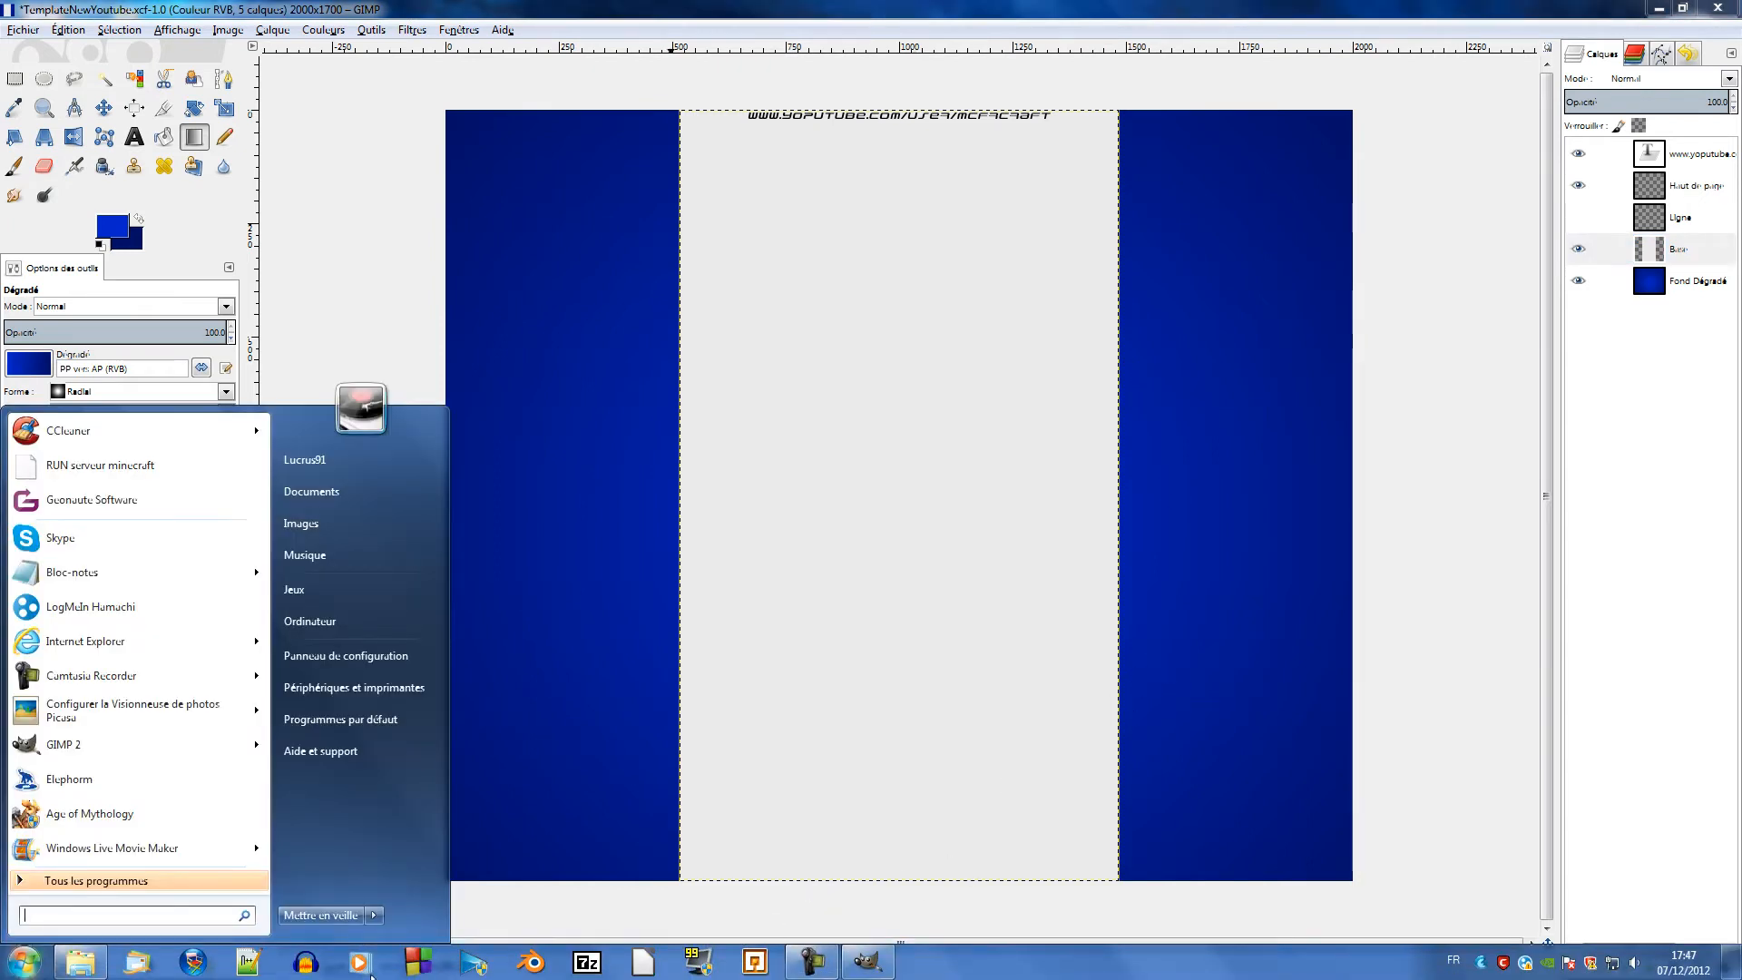
pyautogui.click(1658, 9)
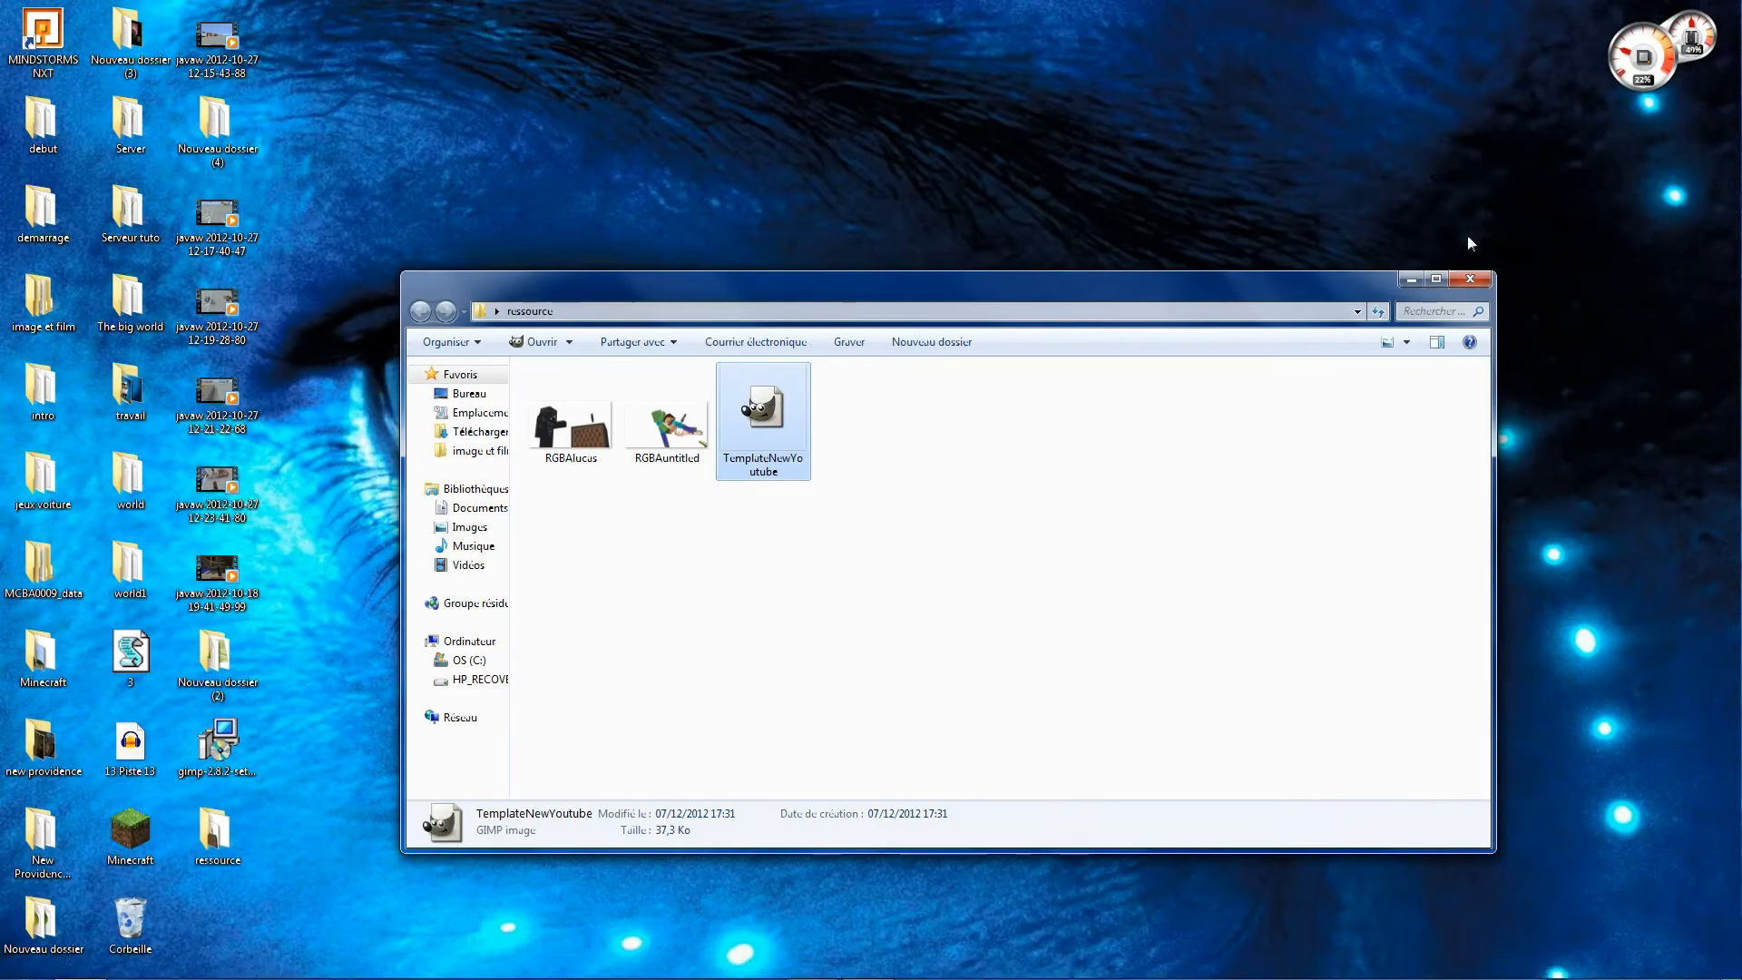
pyautogui.click(1410, 278)
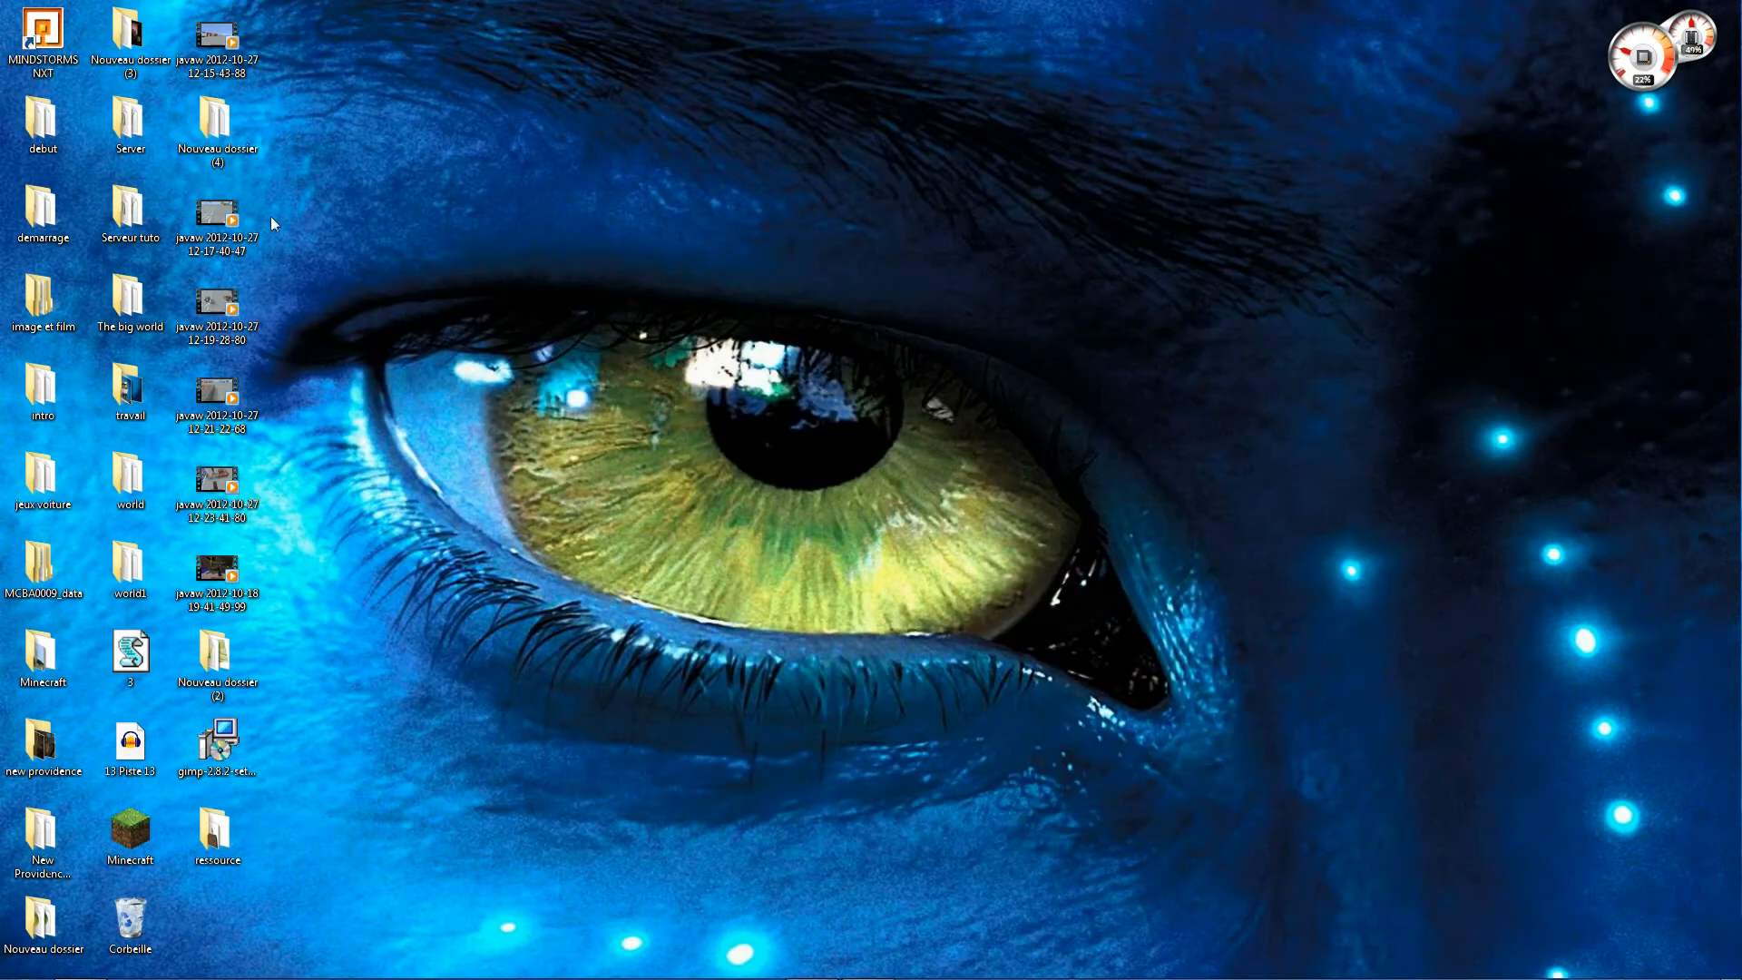
# Launch Minecraft, log in with the saved account, view the multiplayer server list and return to the main menu
pyautogui.click(131, 852)
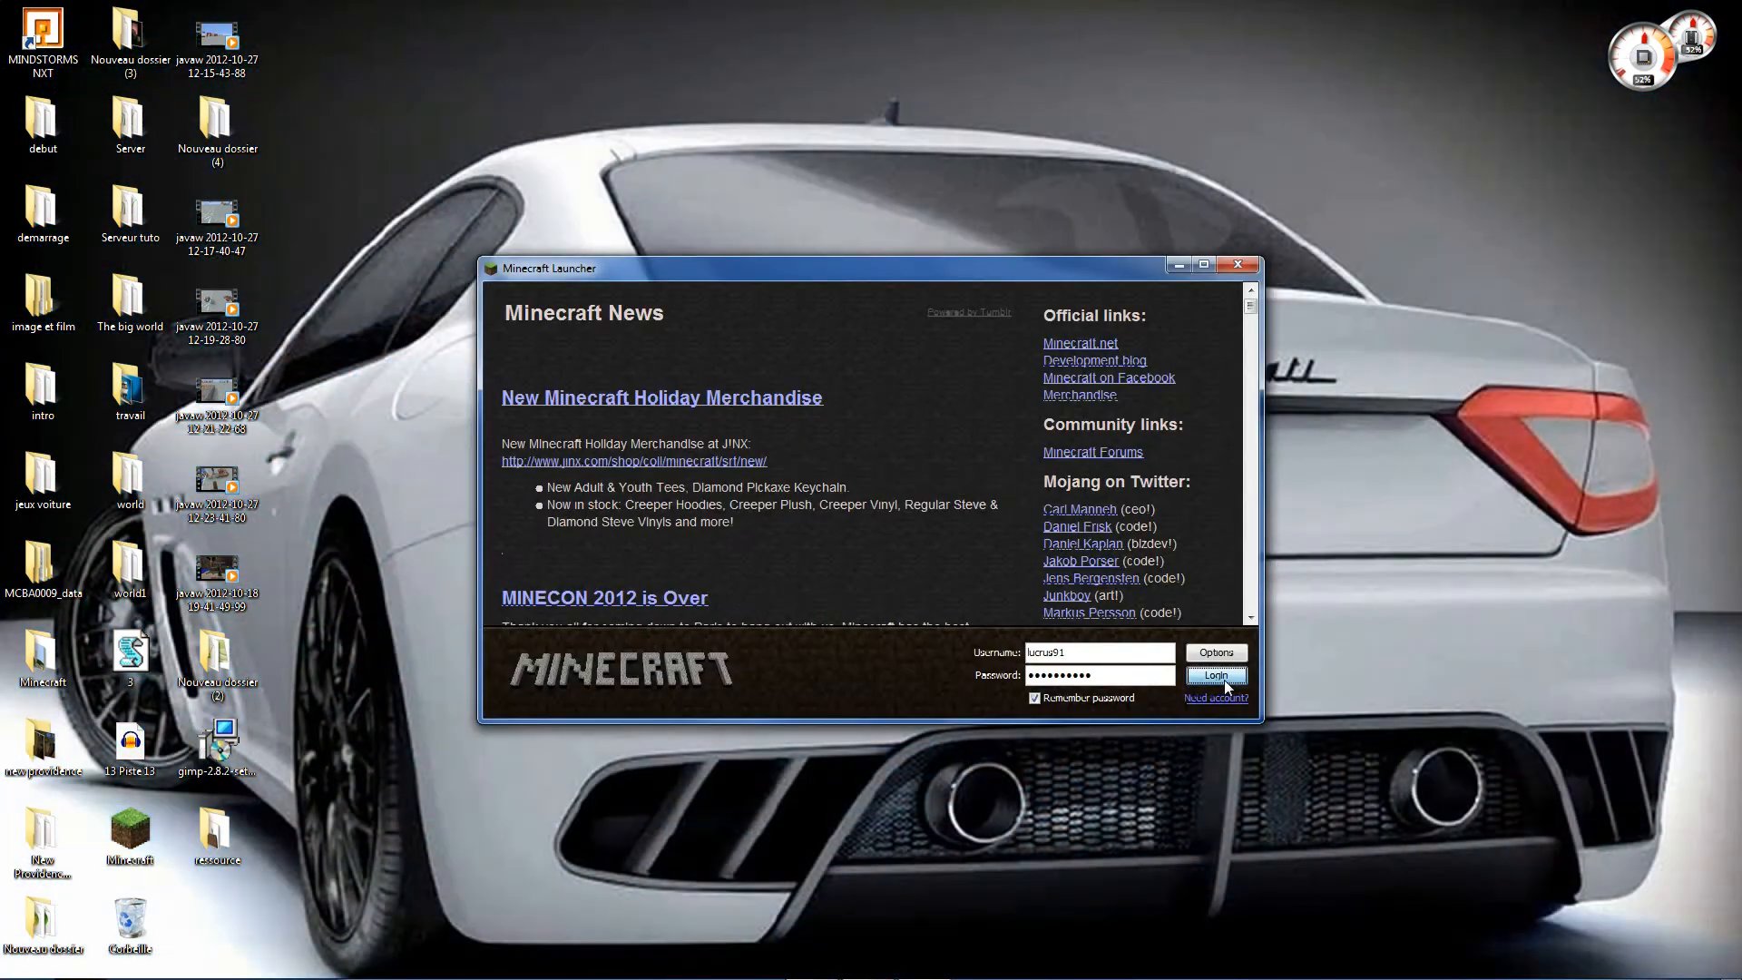
pyautogui.click(1220, 678)
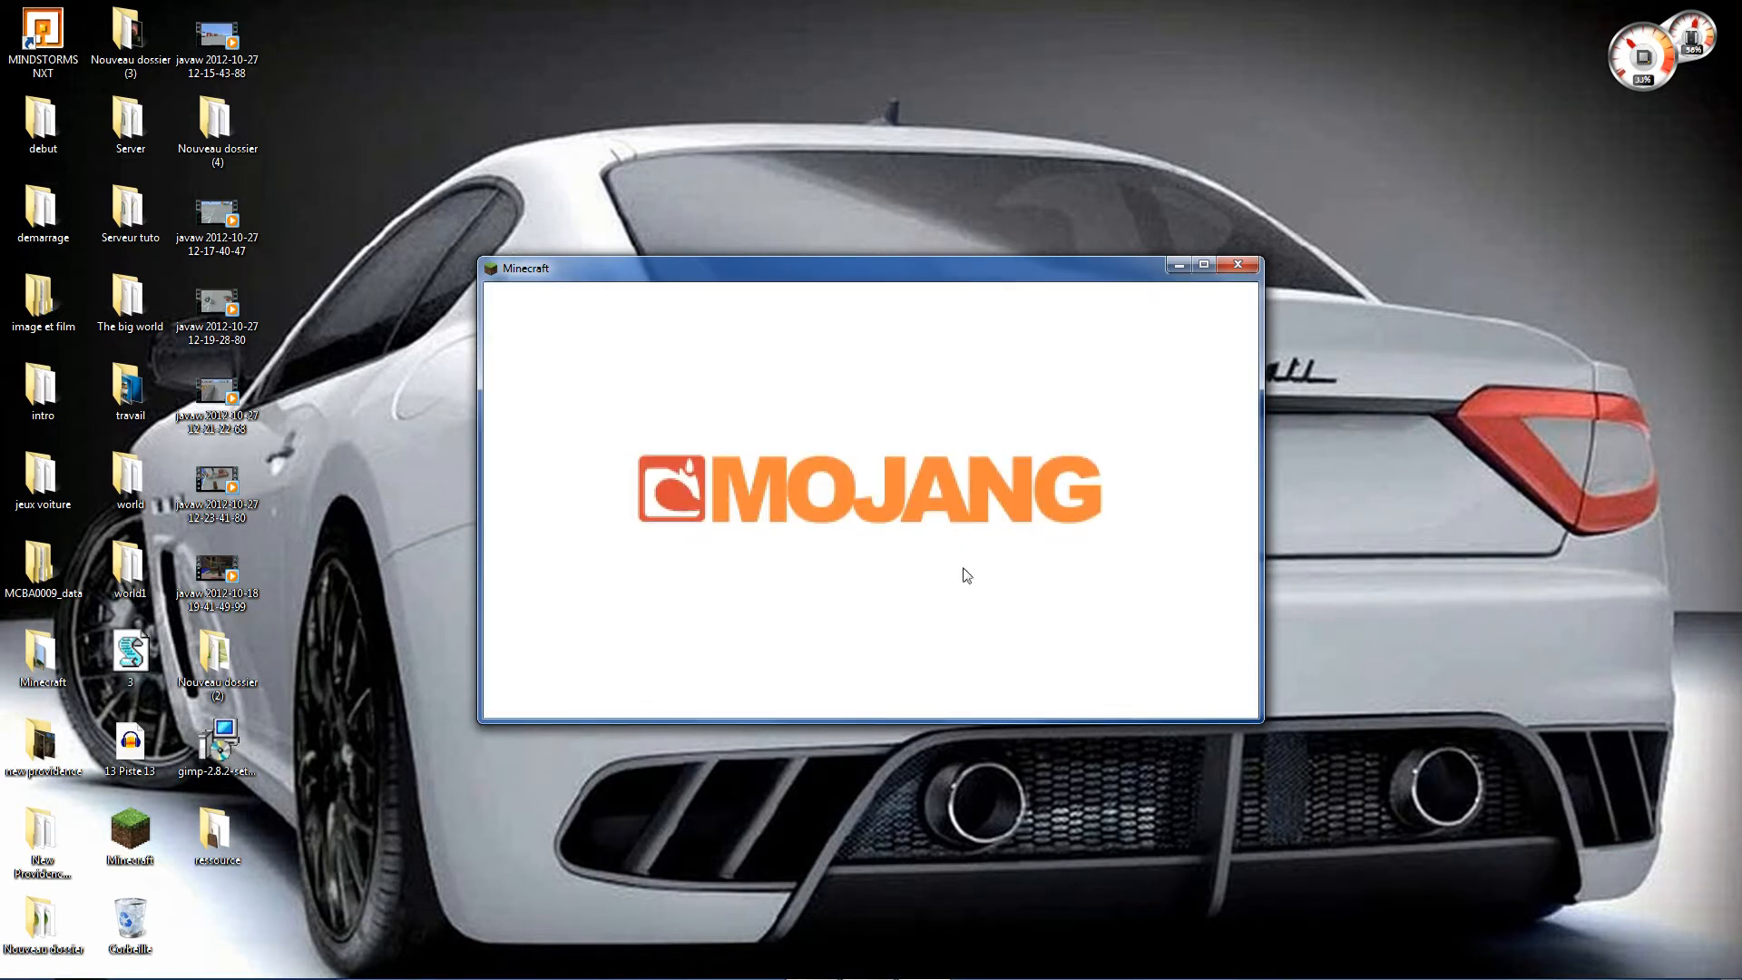
pyautogui.click(952, 548)
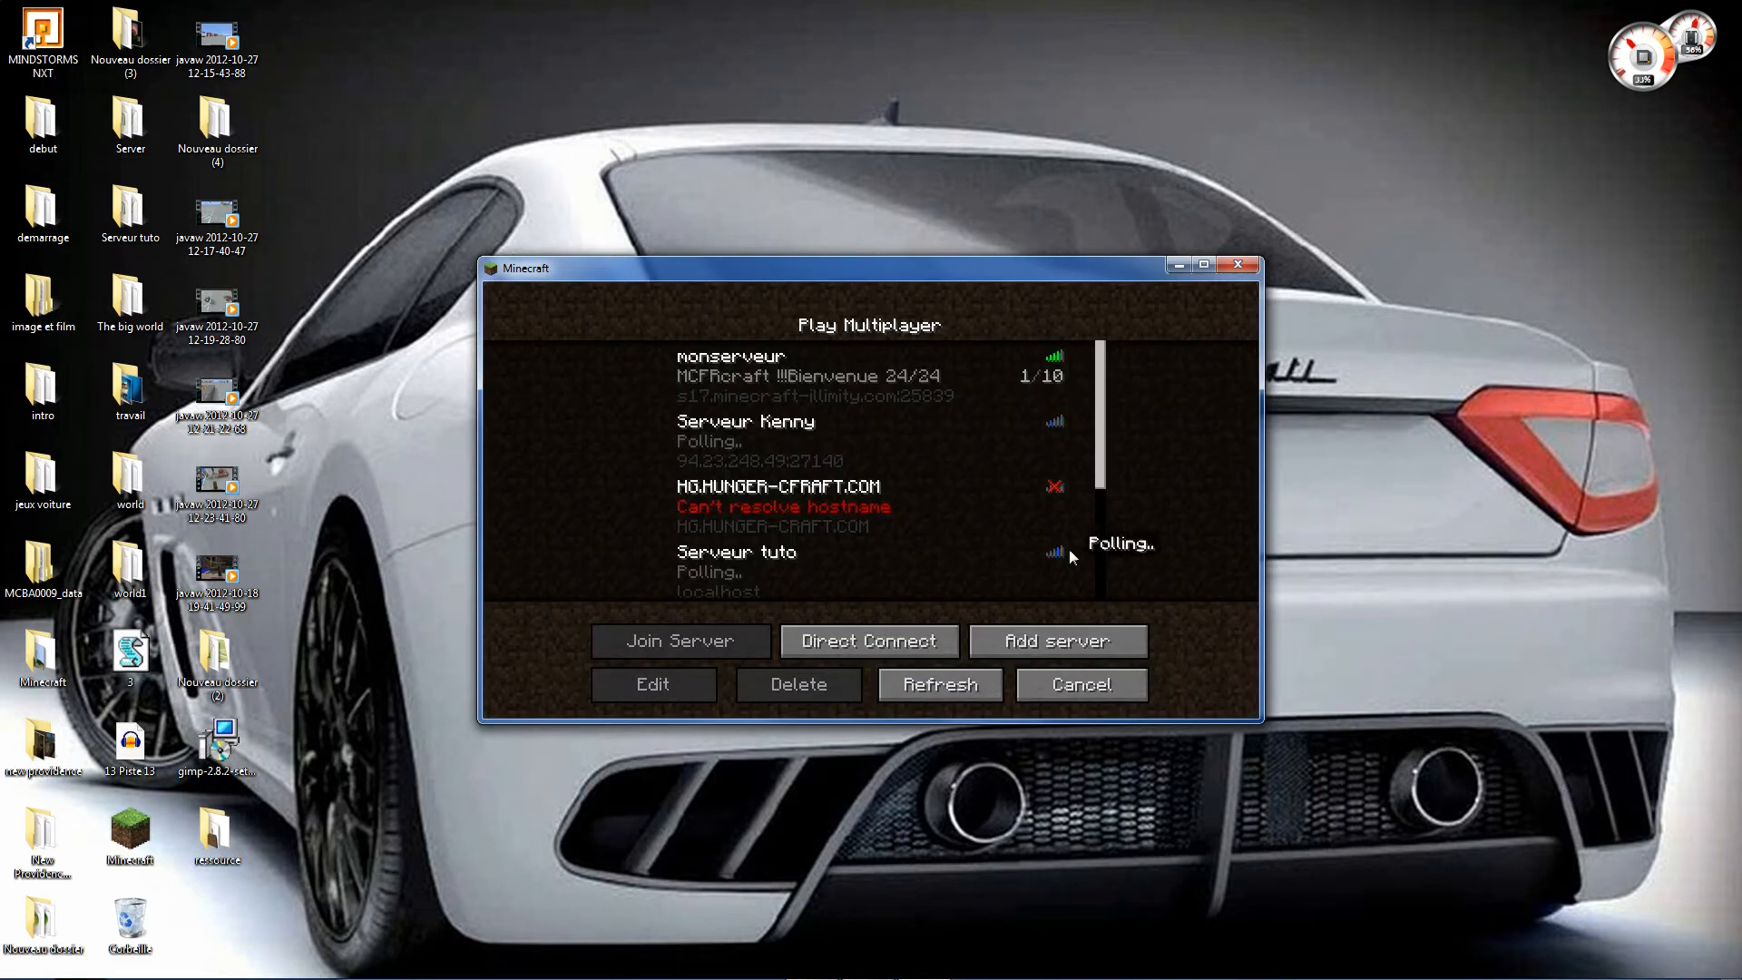
pyautogui.click(1132, 684)
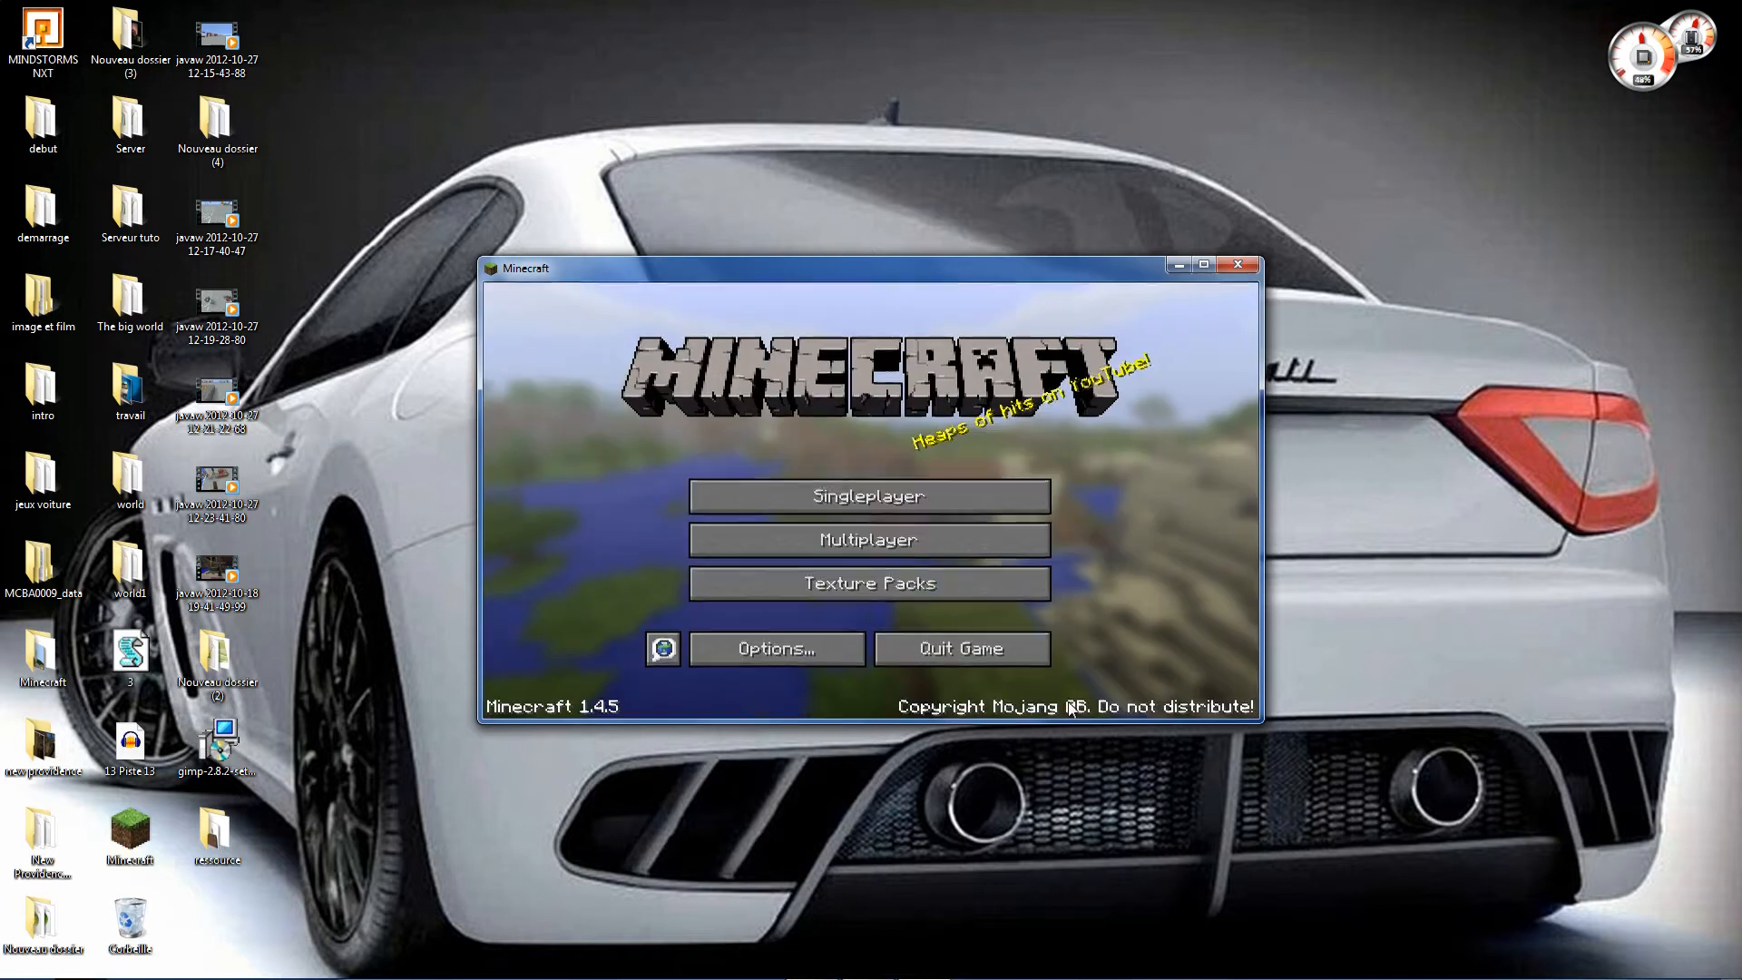
# Start creating a new single-player Minecraft world and name it tutobackground
pyautogui.click(909, 466)
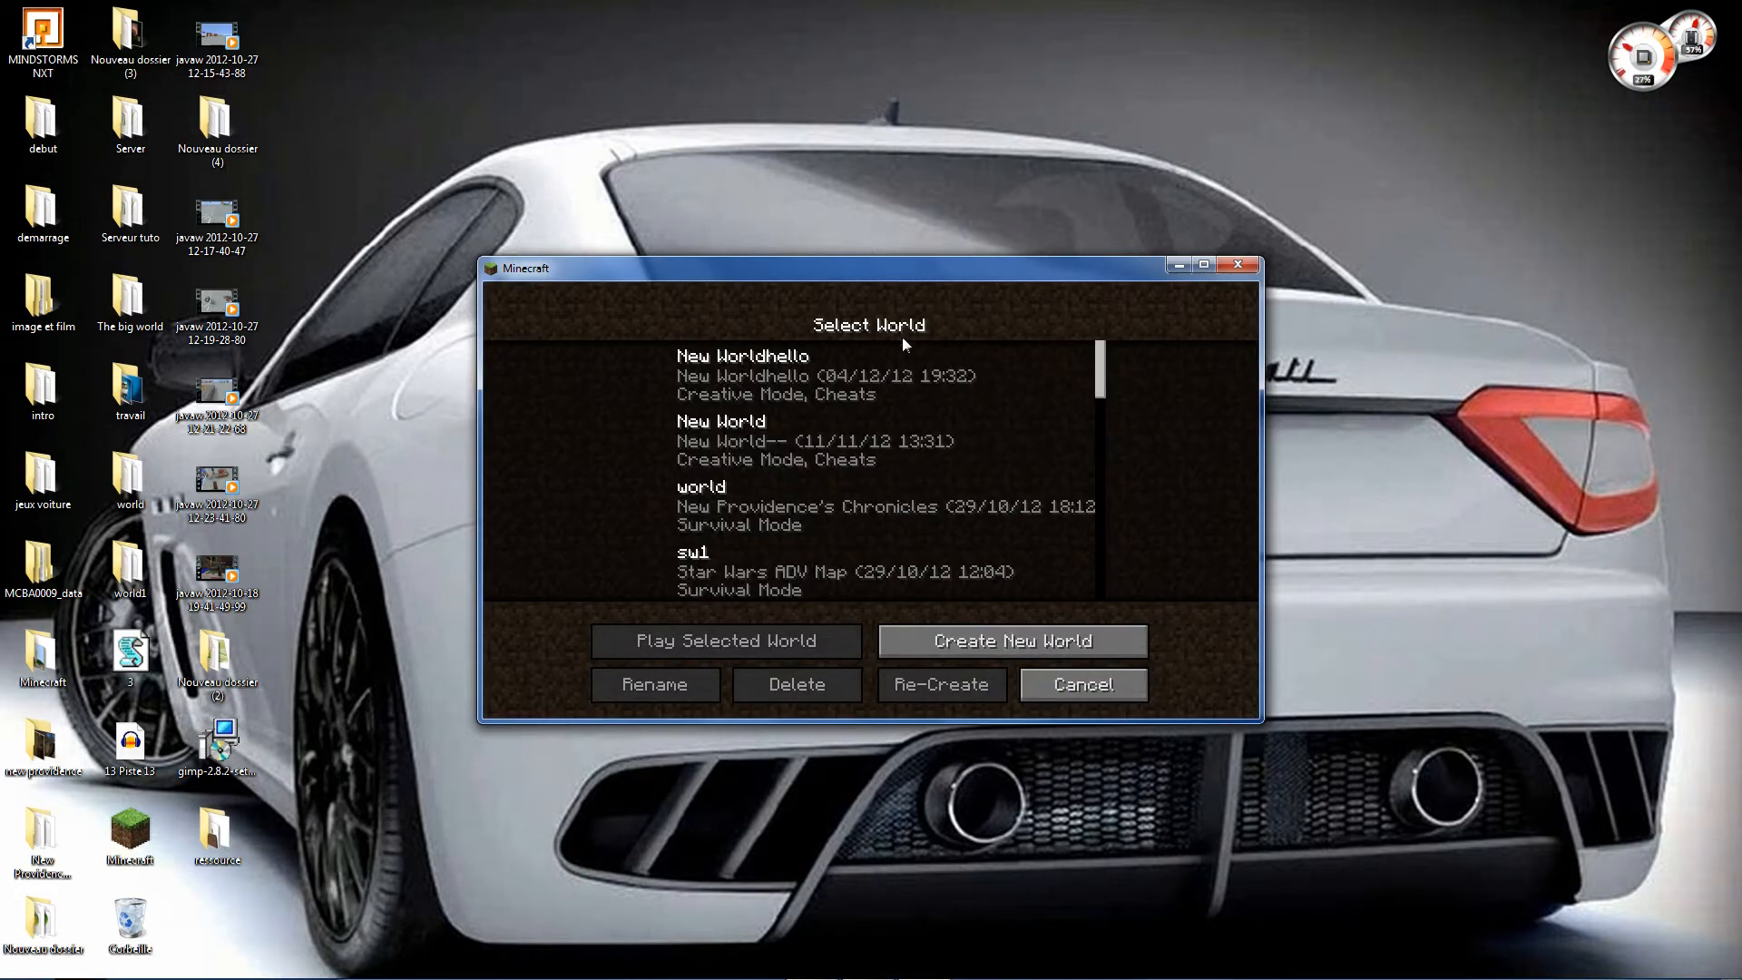
pyautogui.click(1014, 646)
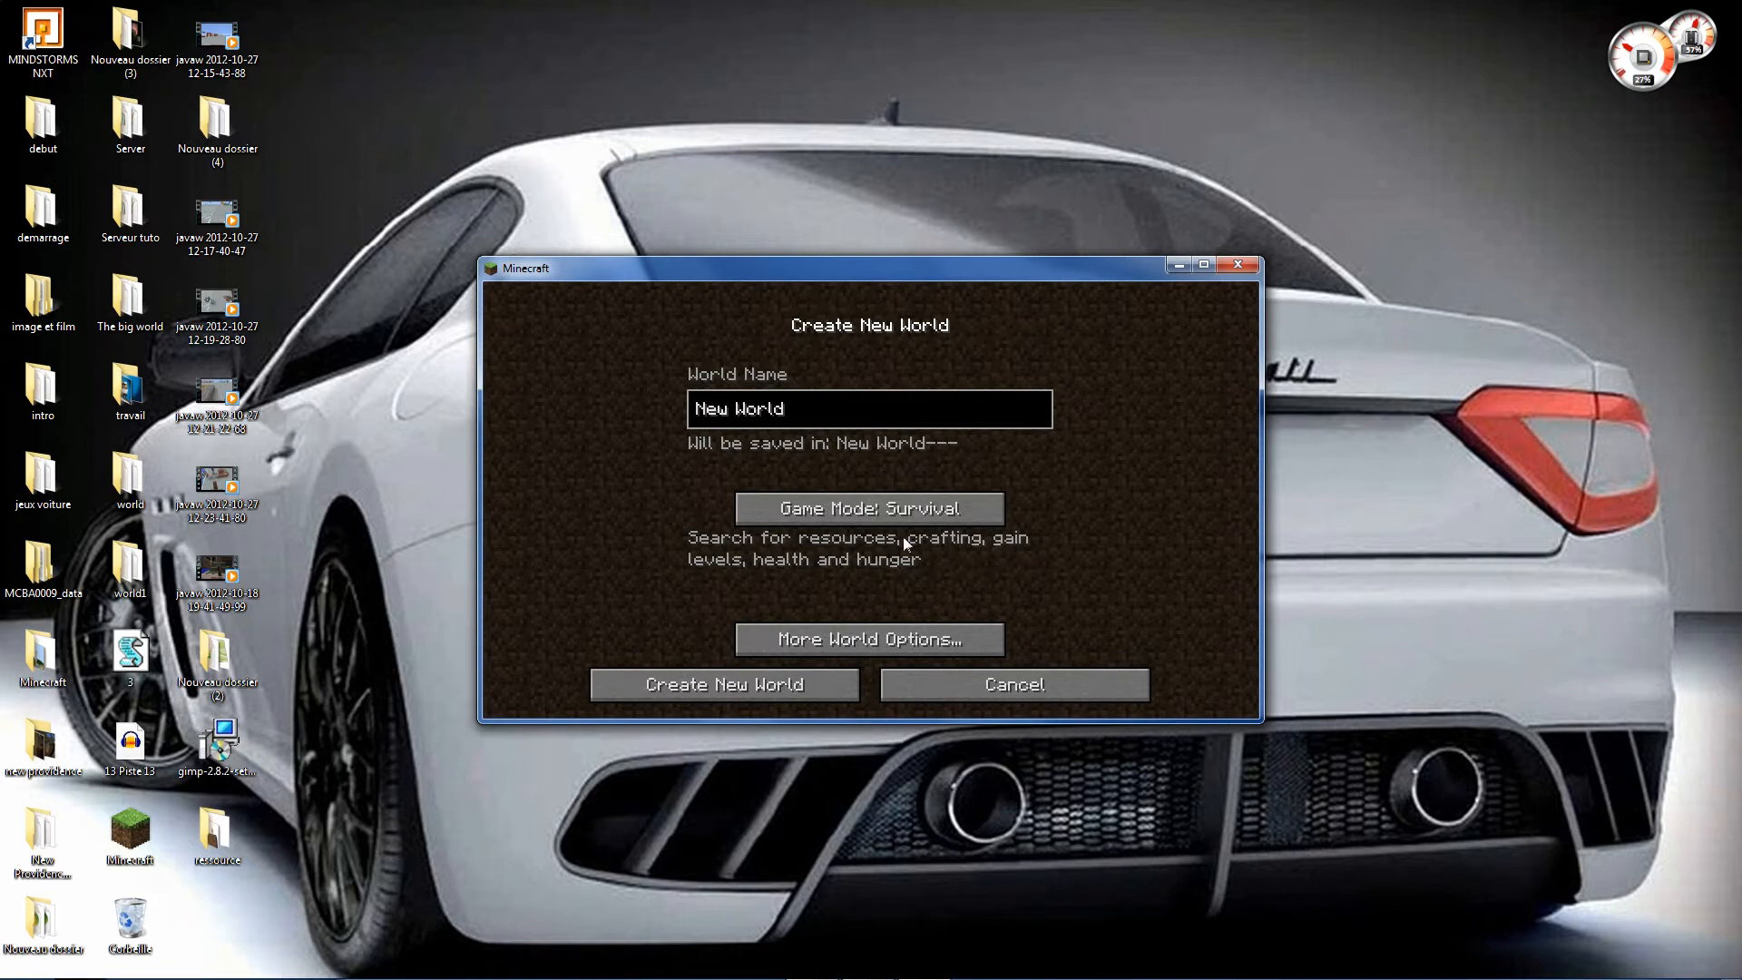
pyautogui.press('BackSpace')
pyautogui.press('BackSpace')
pyautogui.press('BackSpace')
pyautogui.press('BackSpace')
pyautogui.press('BackSpace')
pyautogui.press('BackSpace')
pyautogui.press('BackSpace')
pyautogui.press('BackSpace')
pyautogui.press('BackSpace')
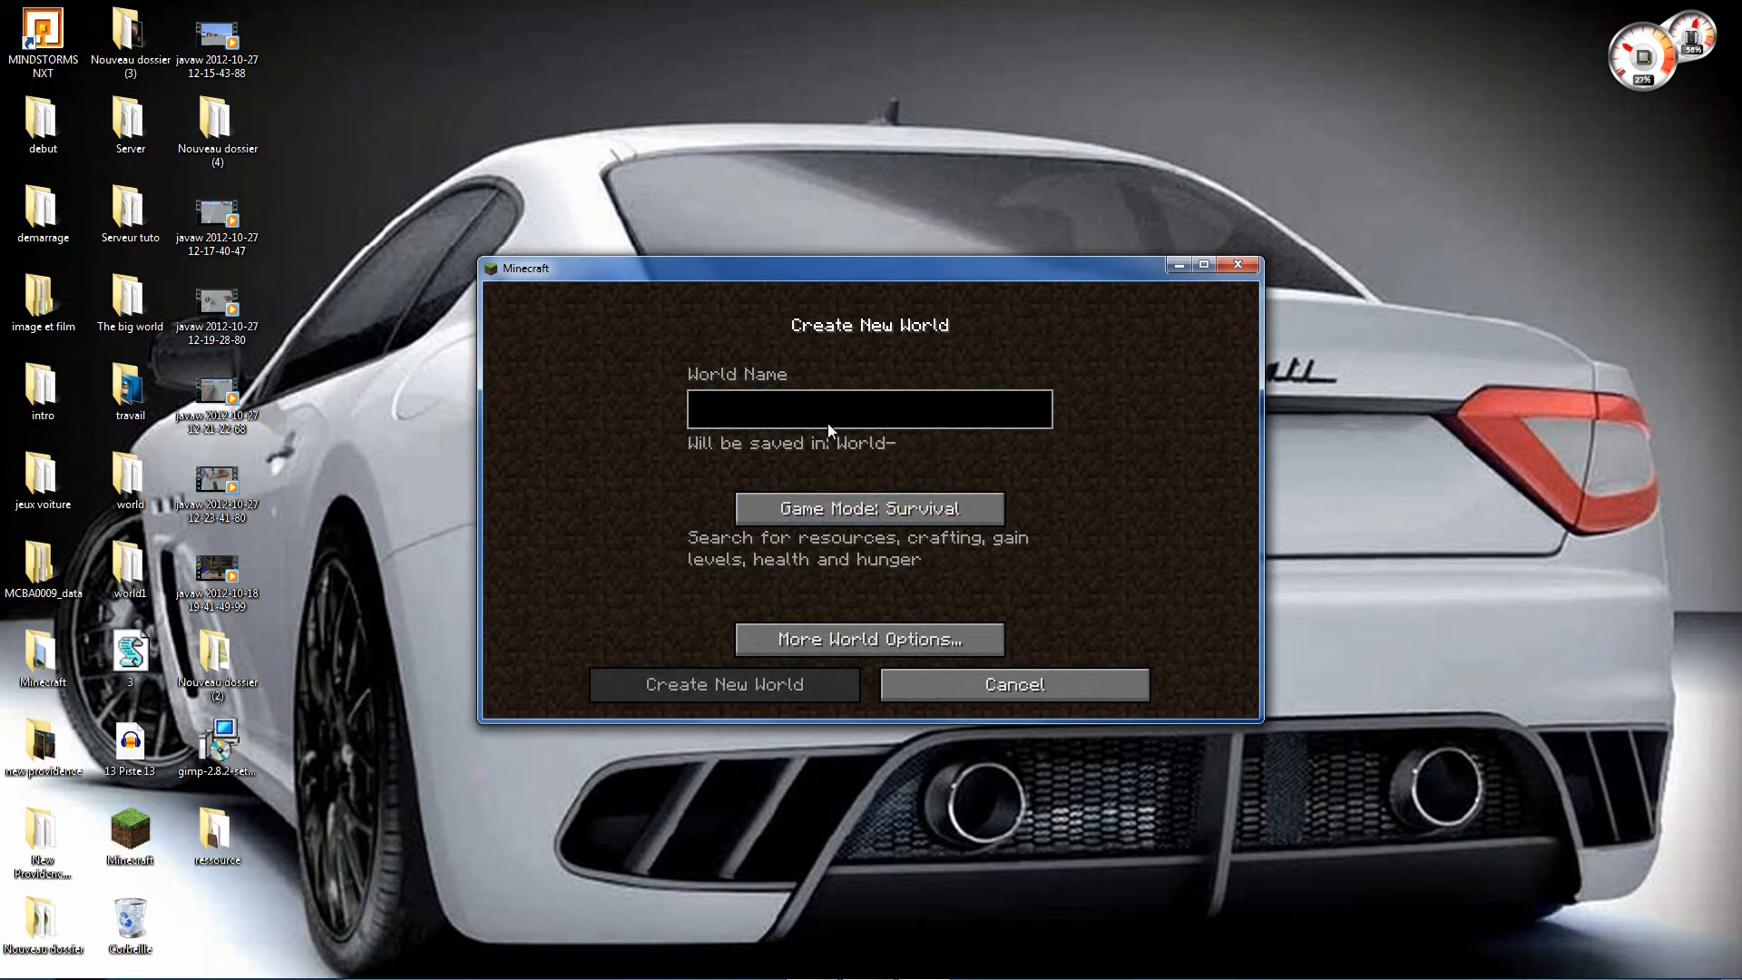
pyautogui.write('tuto')
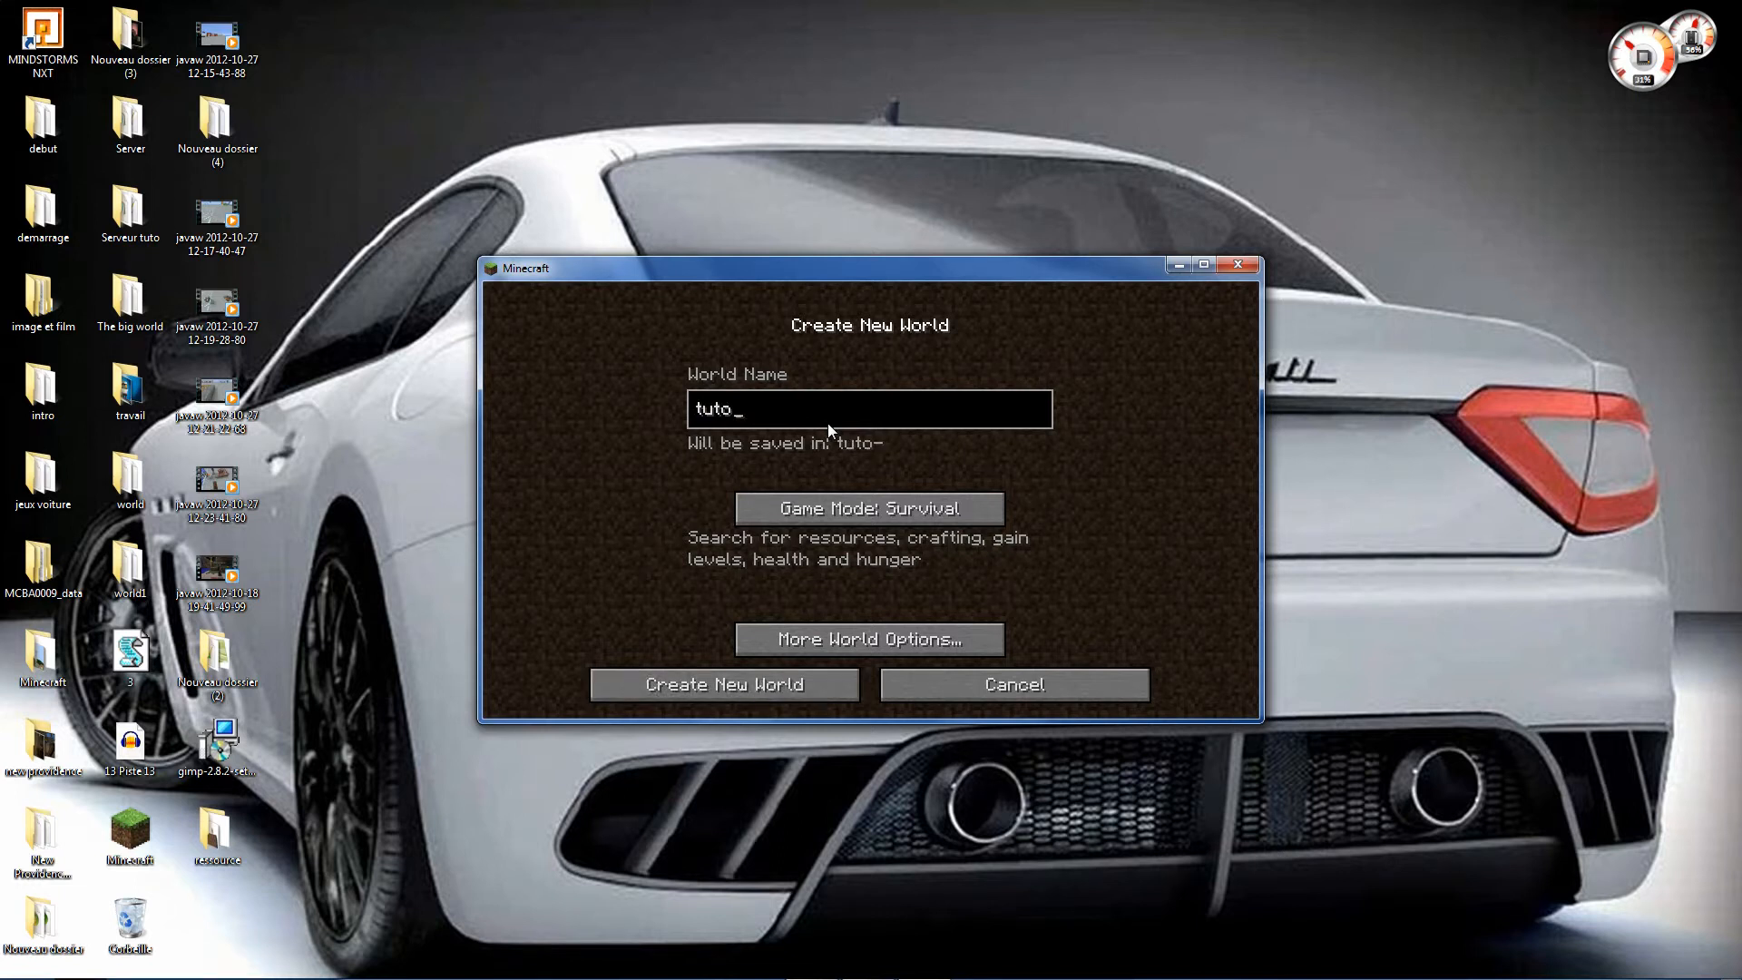
pyautogui.write('background')
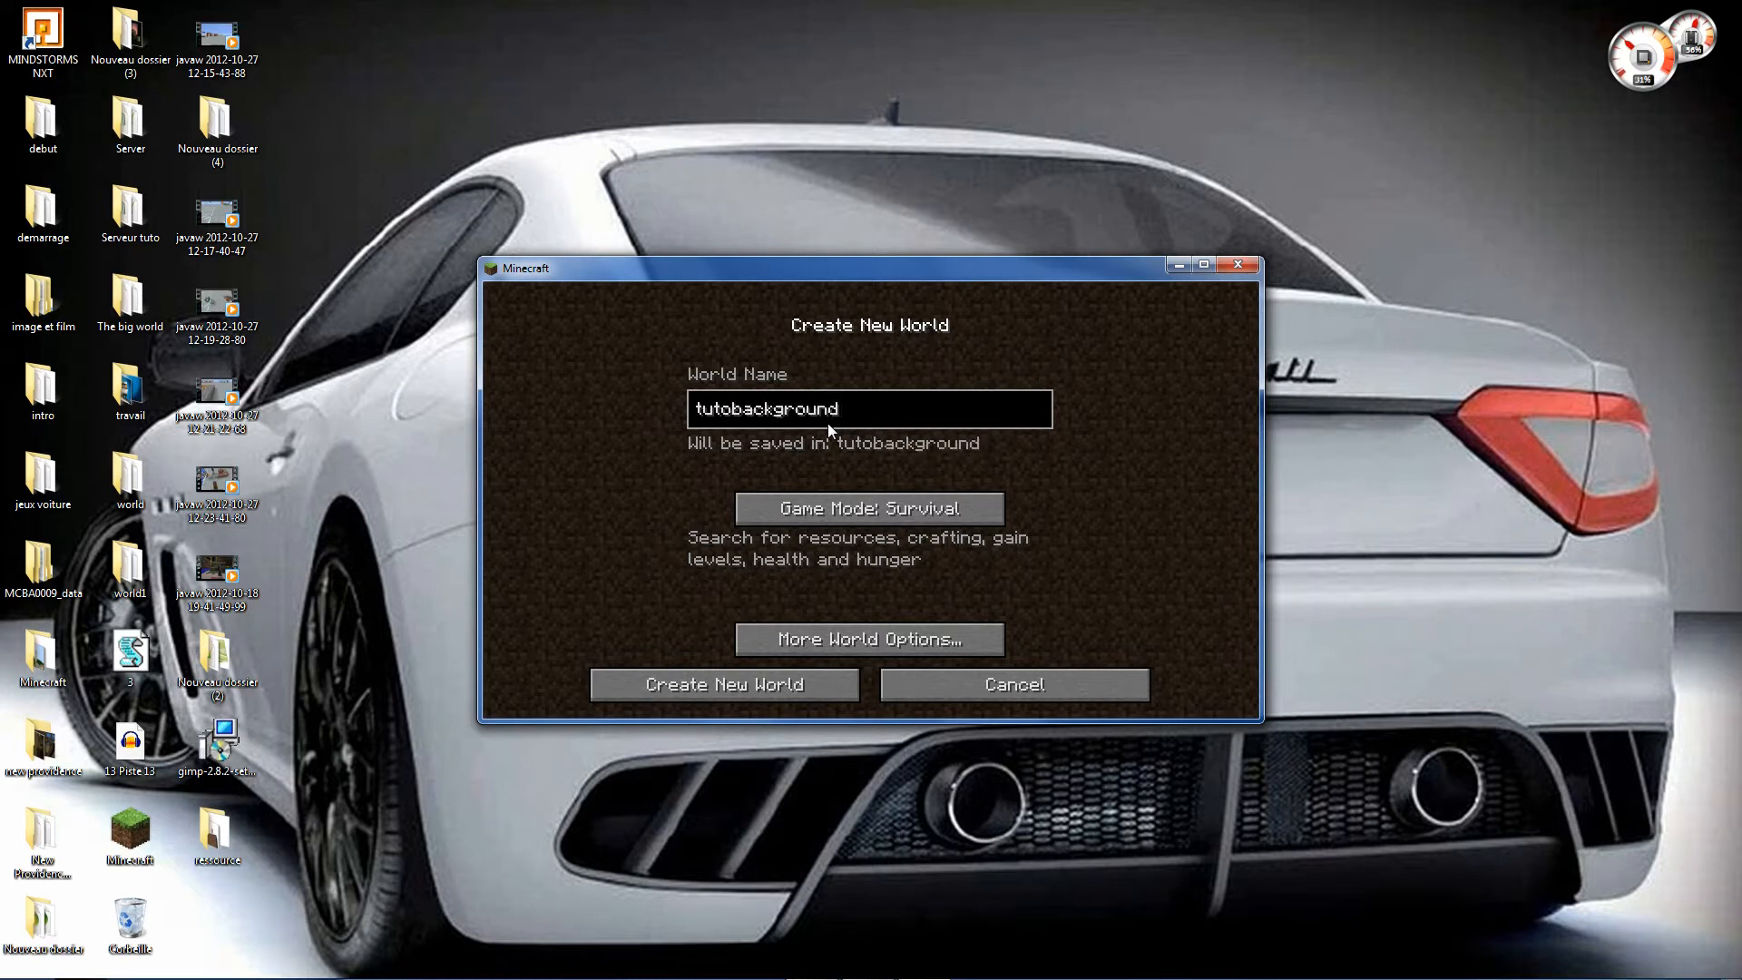
# Set the new world's game mode to Creative and create the world
pyautogui.click(856, 506)
pyautogui.click(859, 508)
pyautogui.click(811, 685)
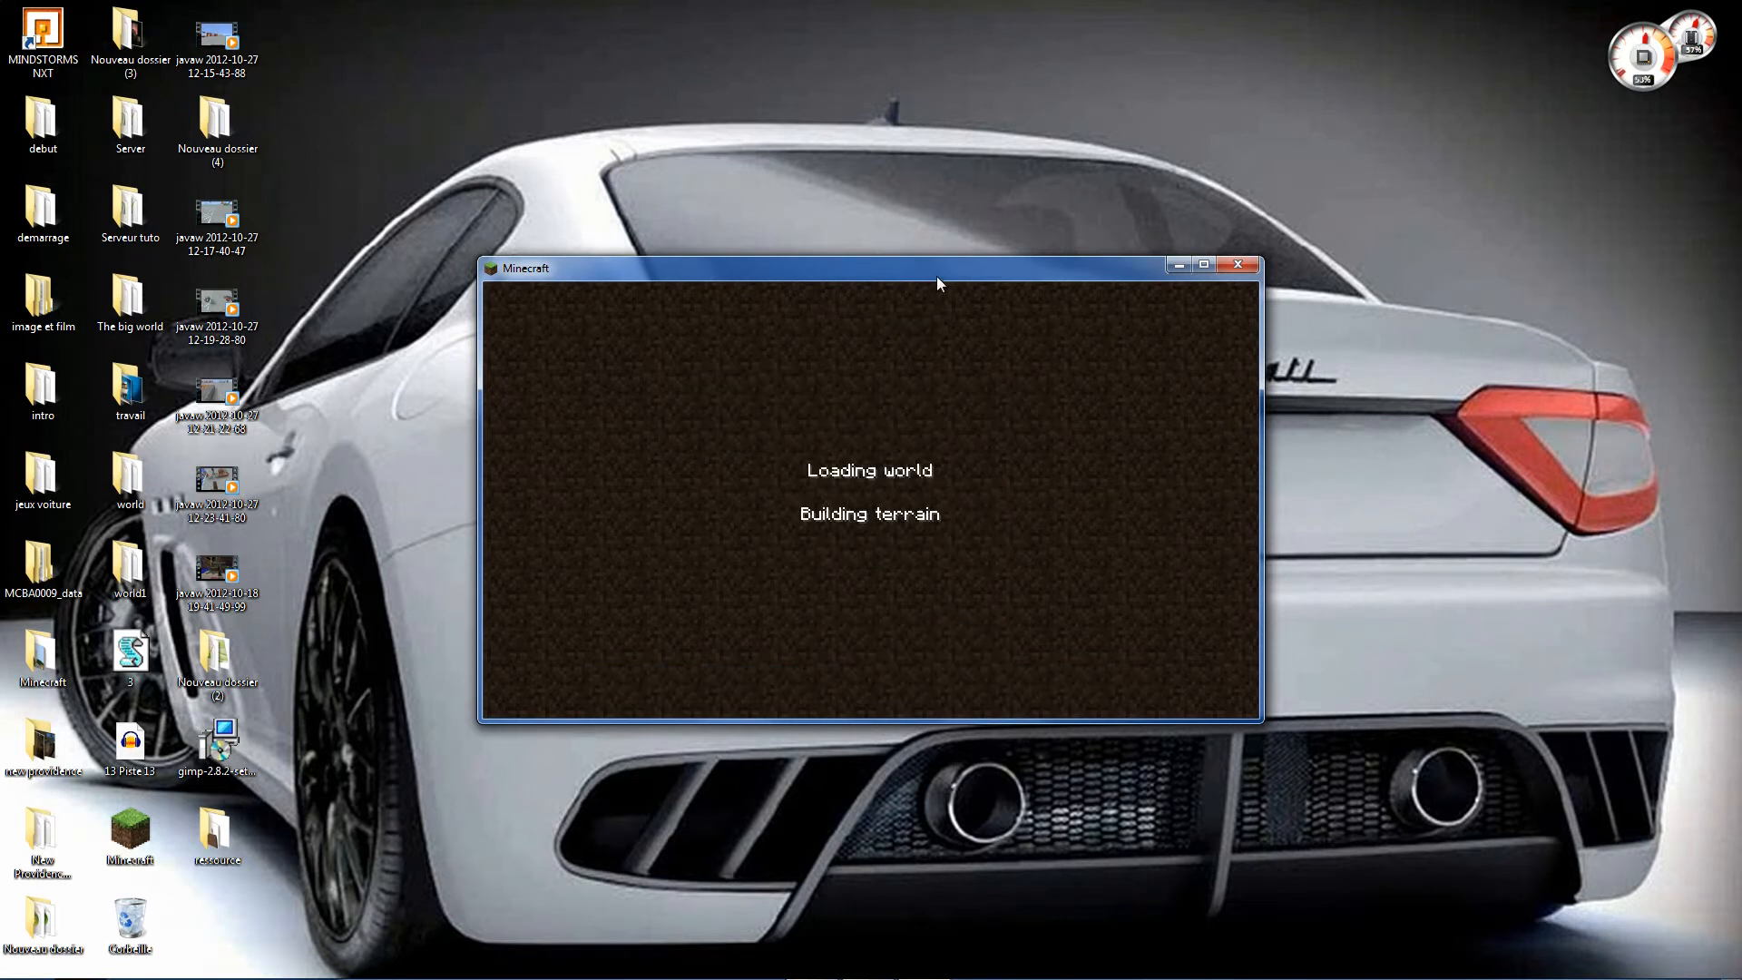
# Maximize the Minecraft window while the game is paused and resume play
pyautogui.moveTo(938, 281); pyautogui.dragTo(887, 261)
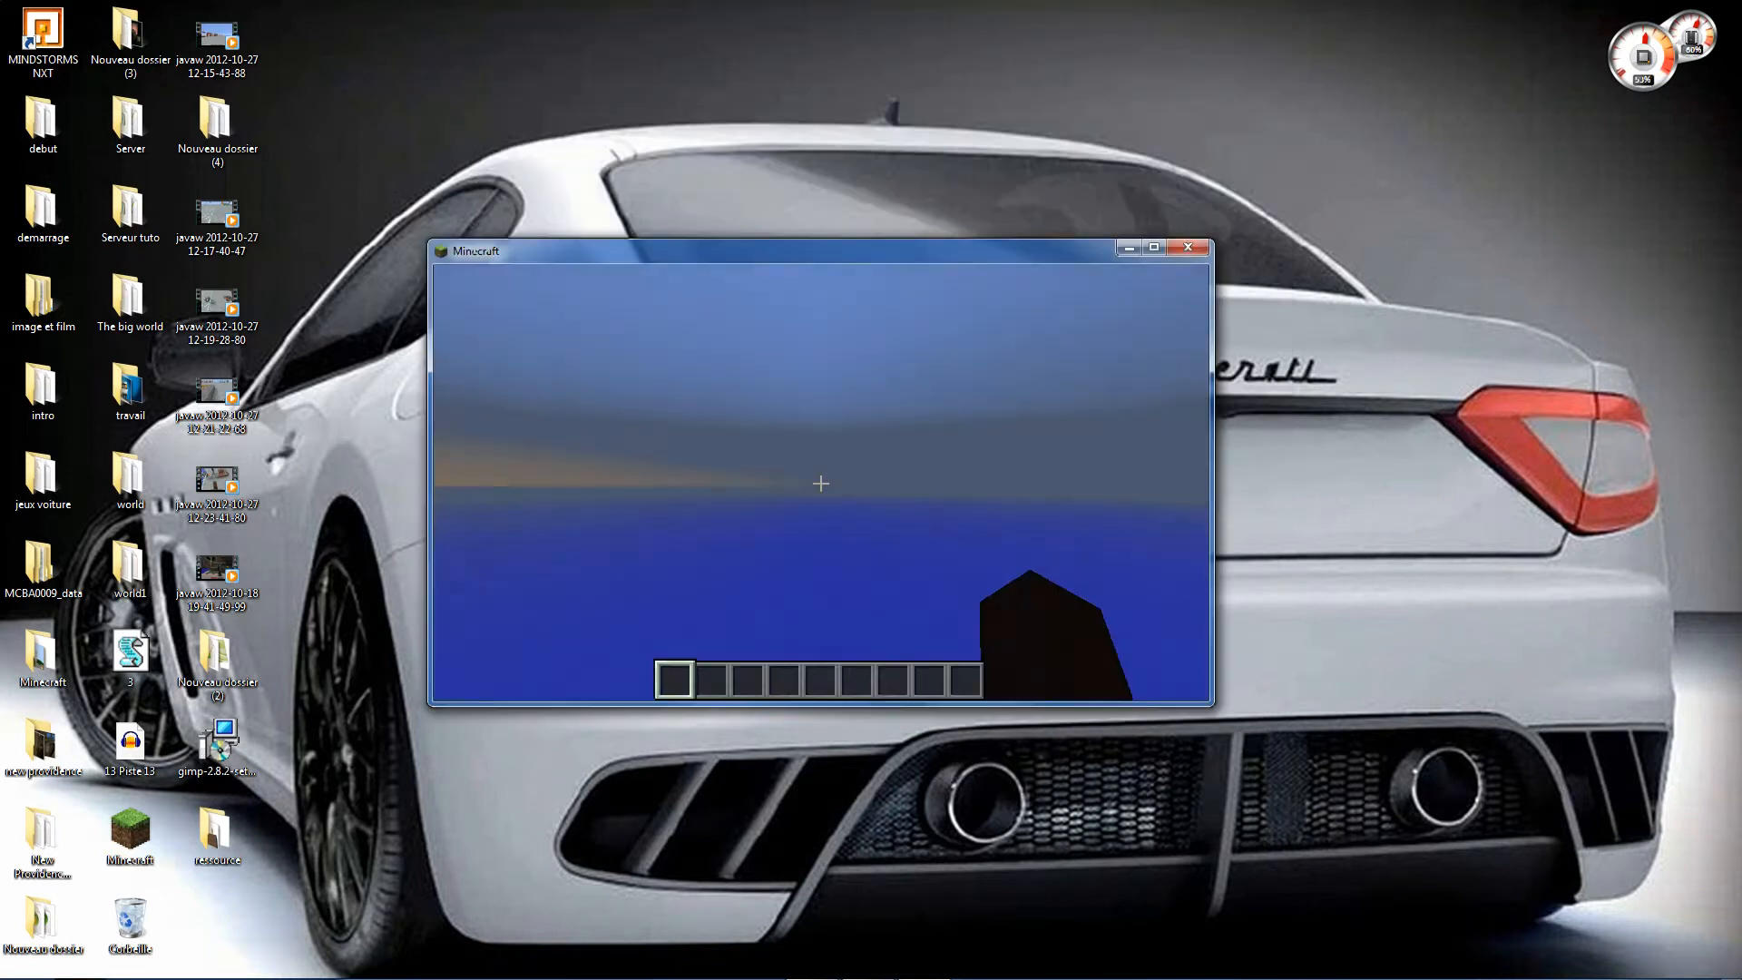
pyautogui.press('Escape')
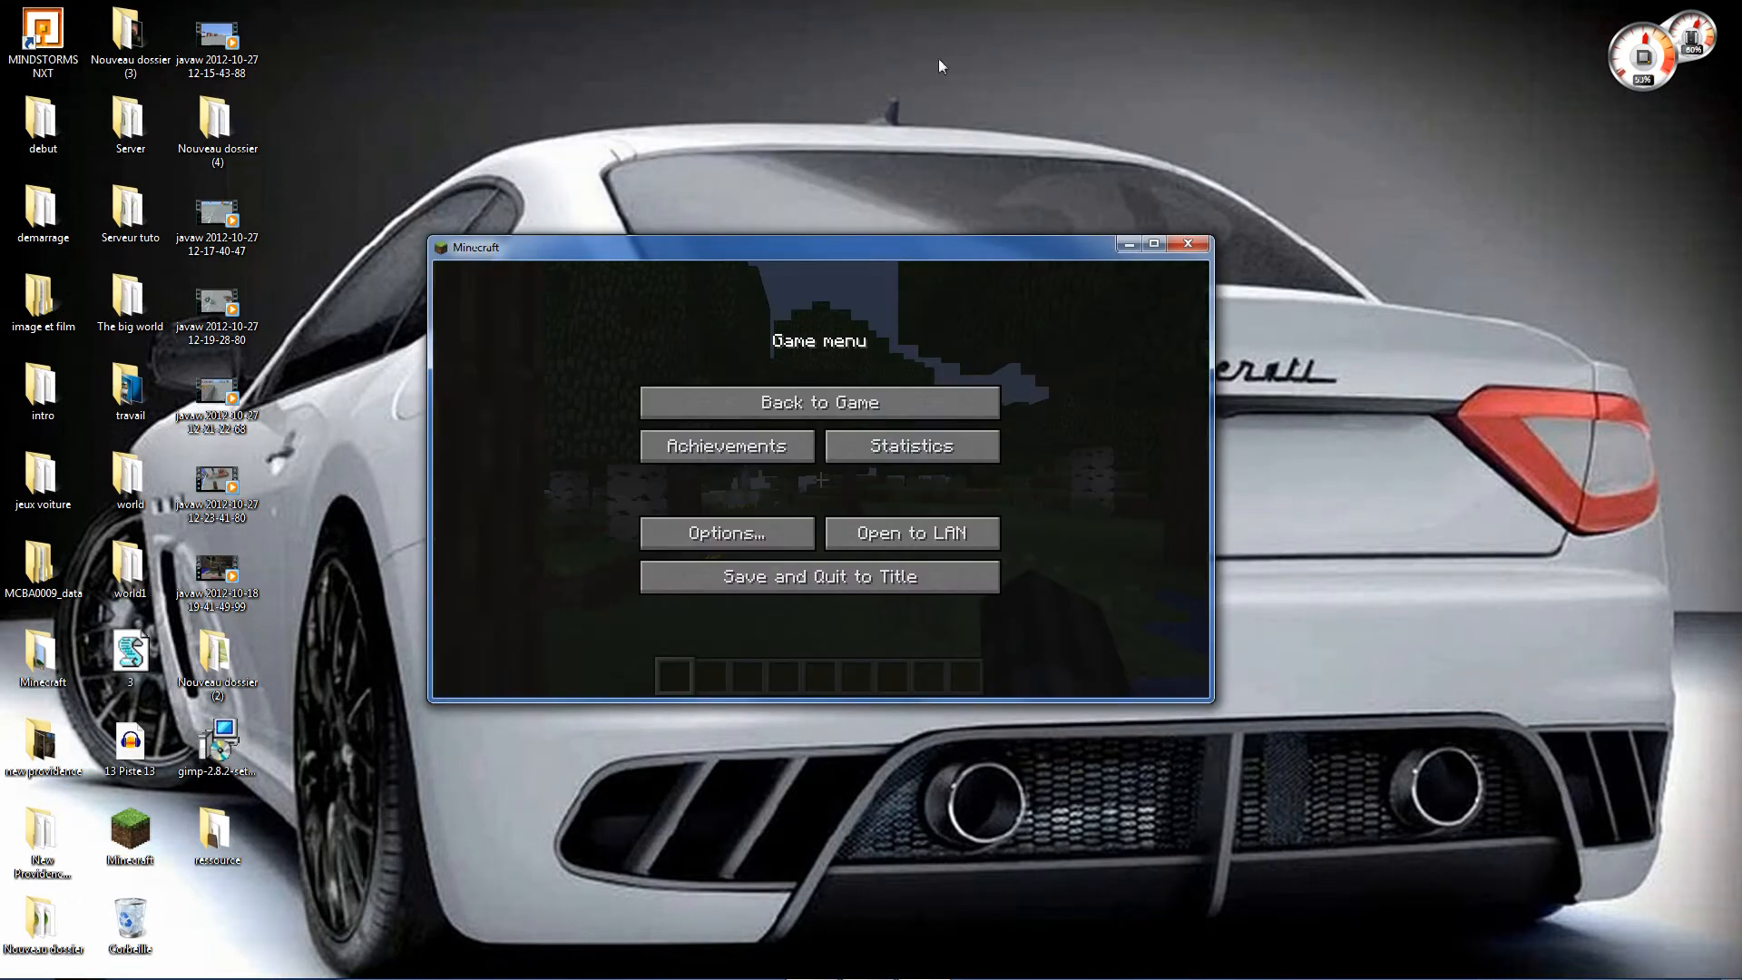
pyautogui.moveTo(937, 251); pyautogui.dragTo(998, 1)
pyautogui.click(923, 299)
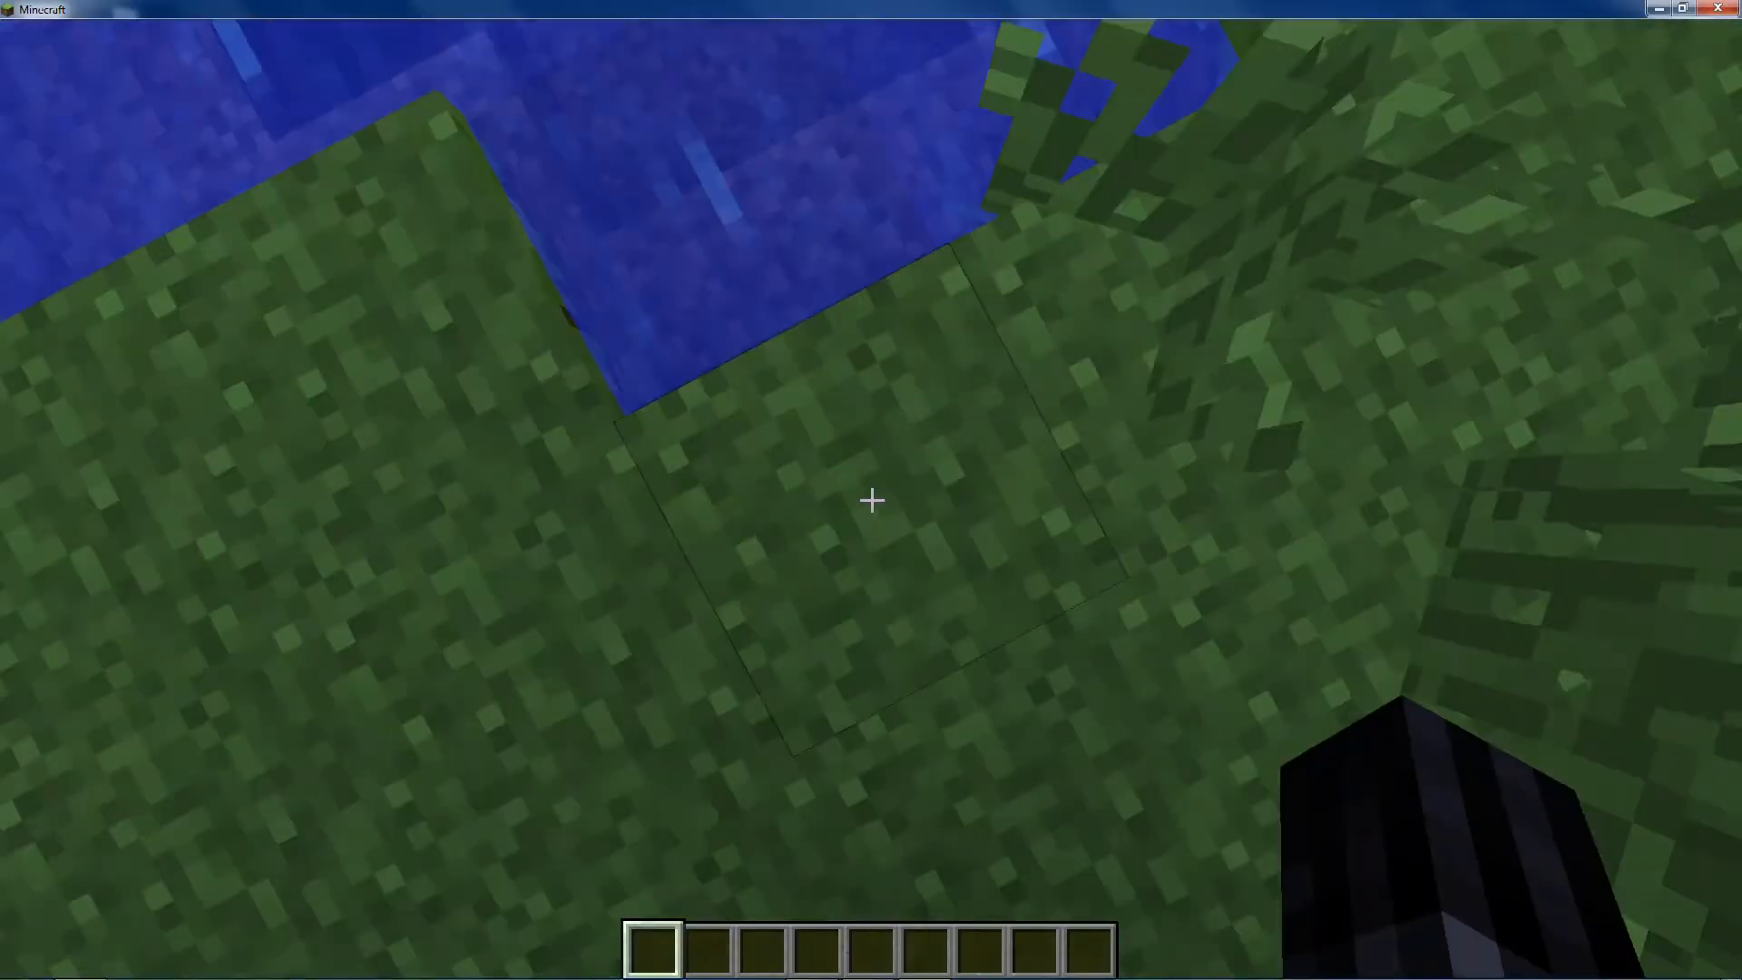
# Lower the mouse sensitivity in the game options and return to the world
pyautogui.press('Escape')
pyautogui.click(782, 502)
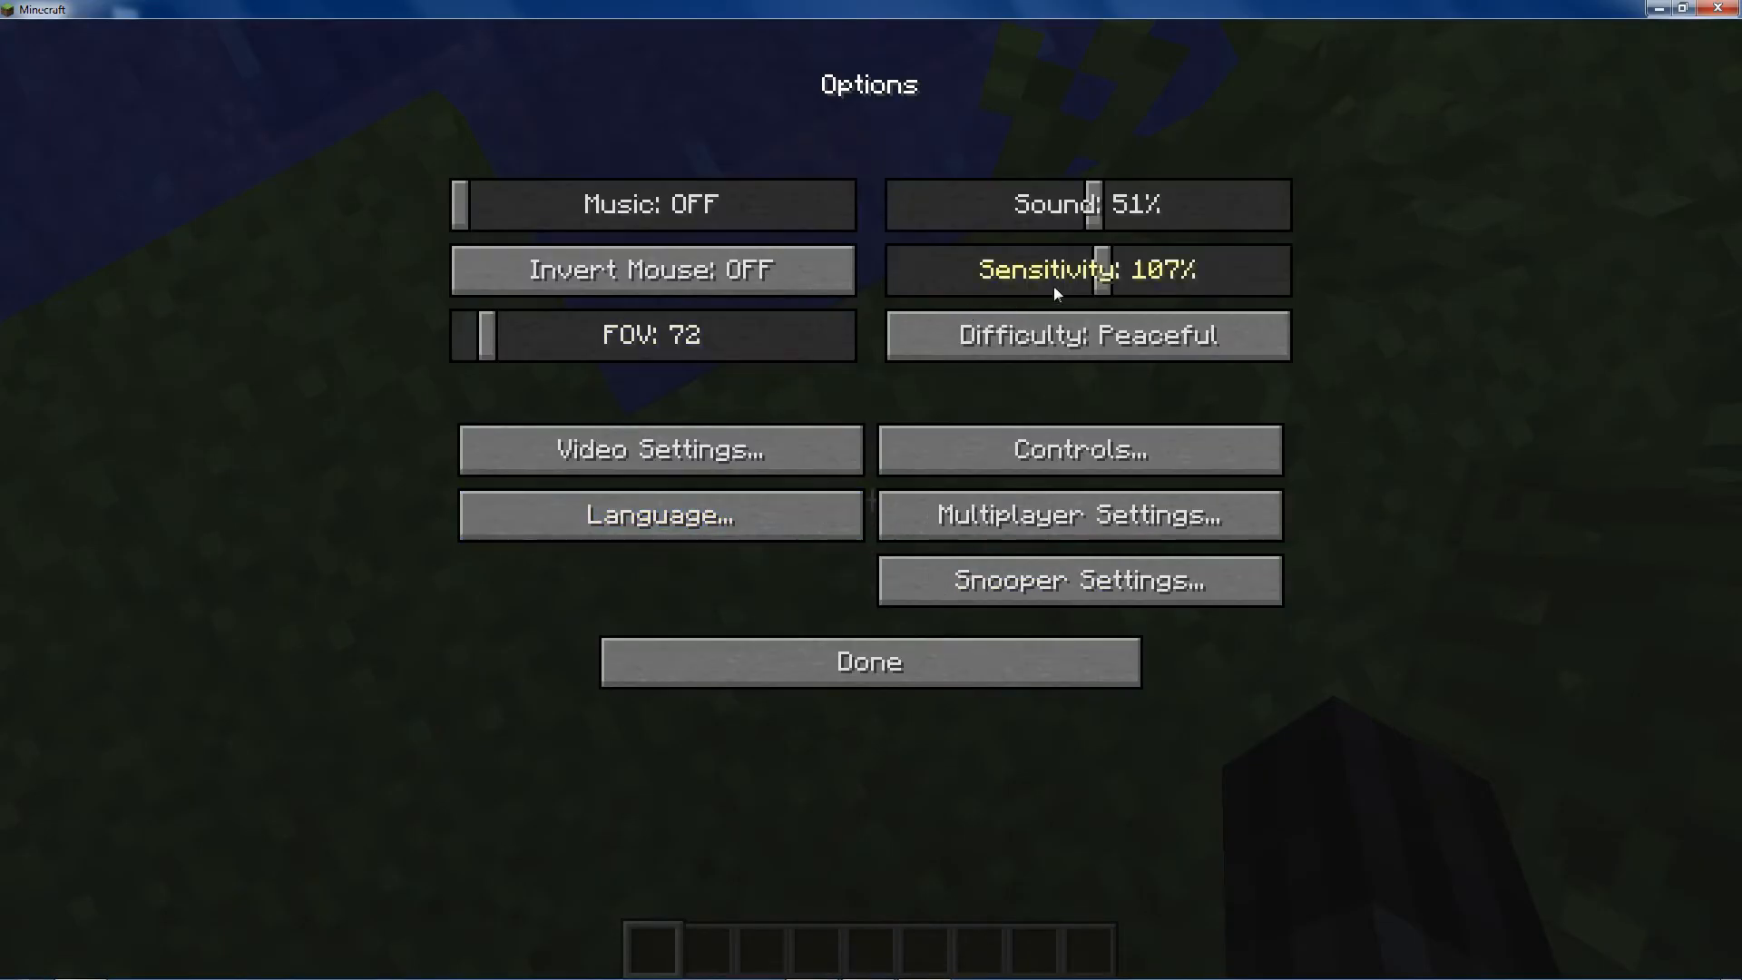
pyautogui.moveTo(1102, 272); pyautogui.dragTo(923, 277)
pyautogui.press('Escape')
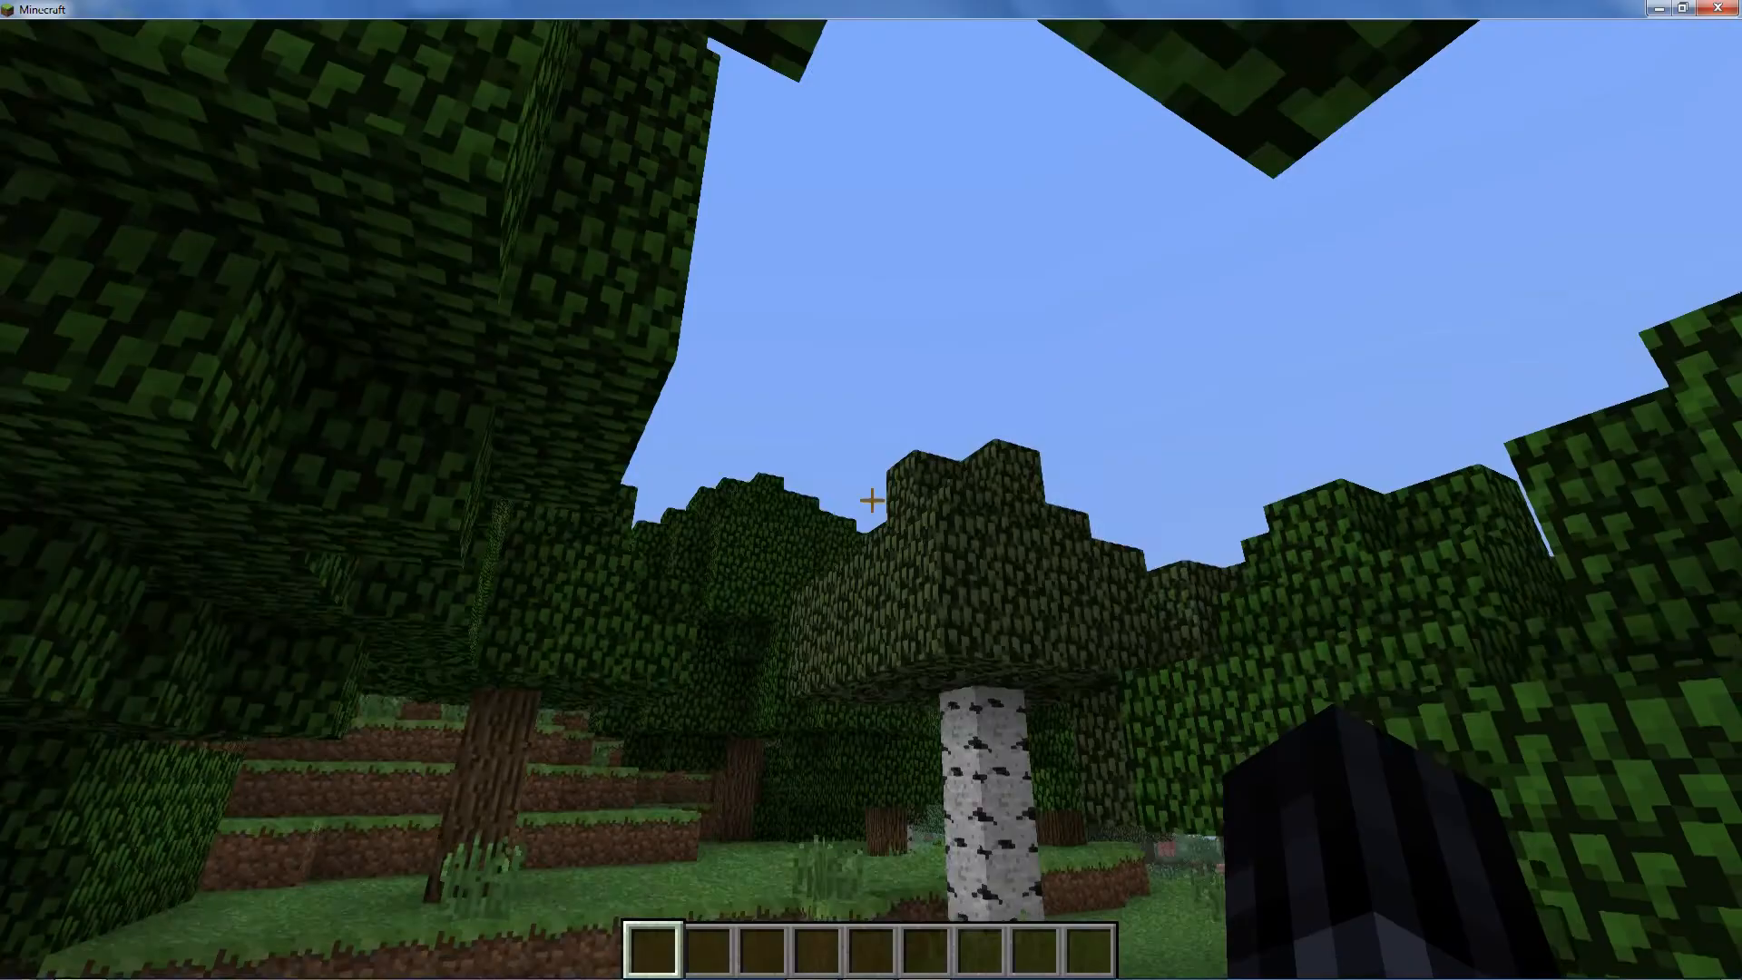
# Fly up above the forest for a landscape view and switch back to the template image in GIMP
pyautogui.press('space')
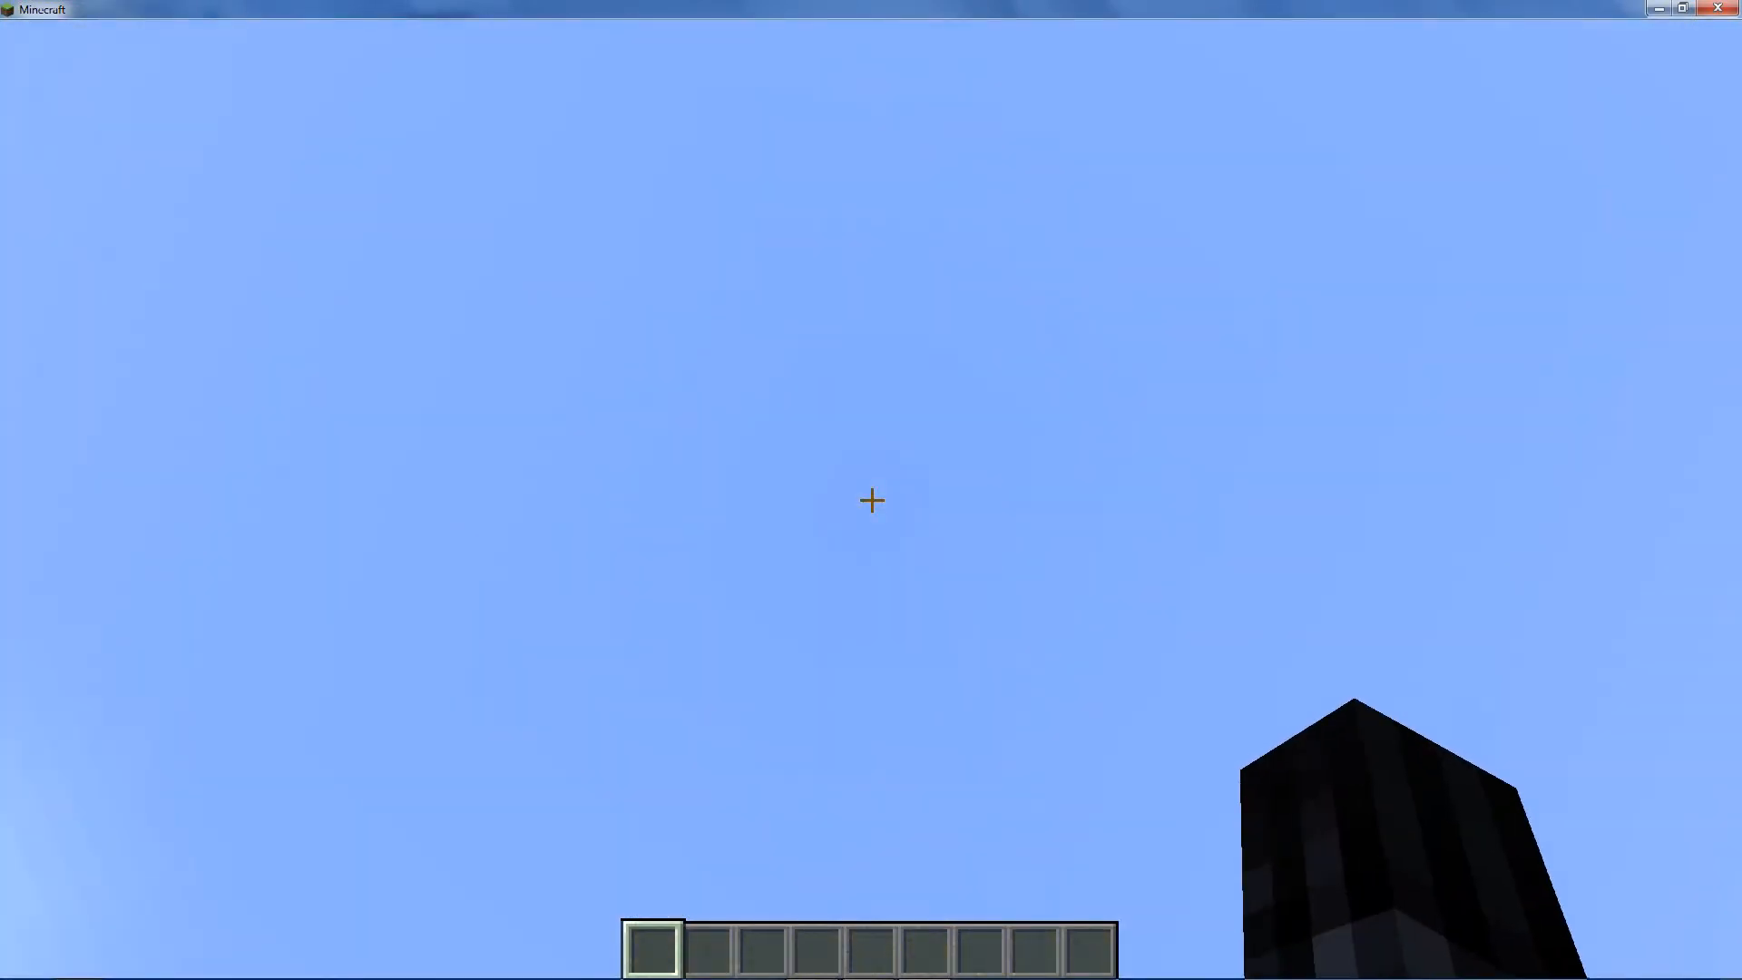
pyautogui.press('super')
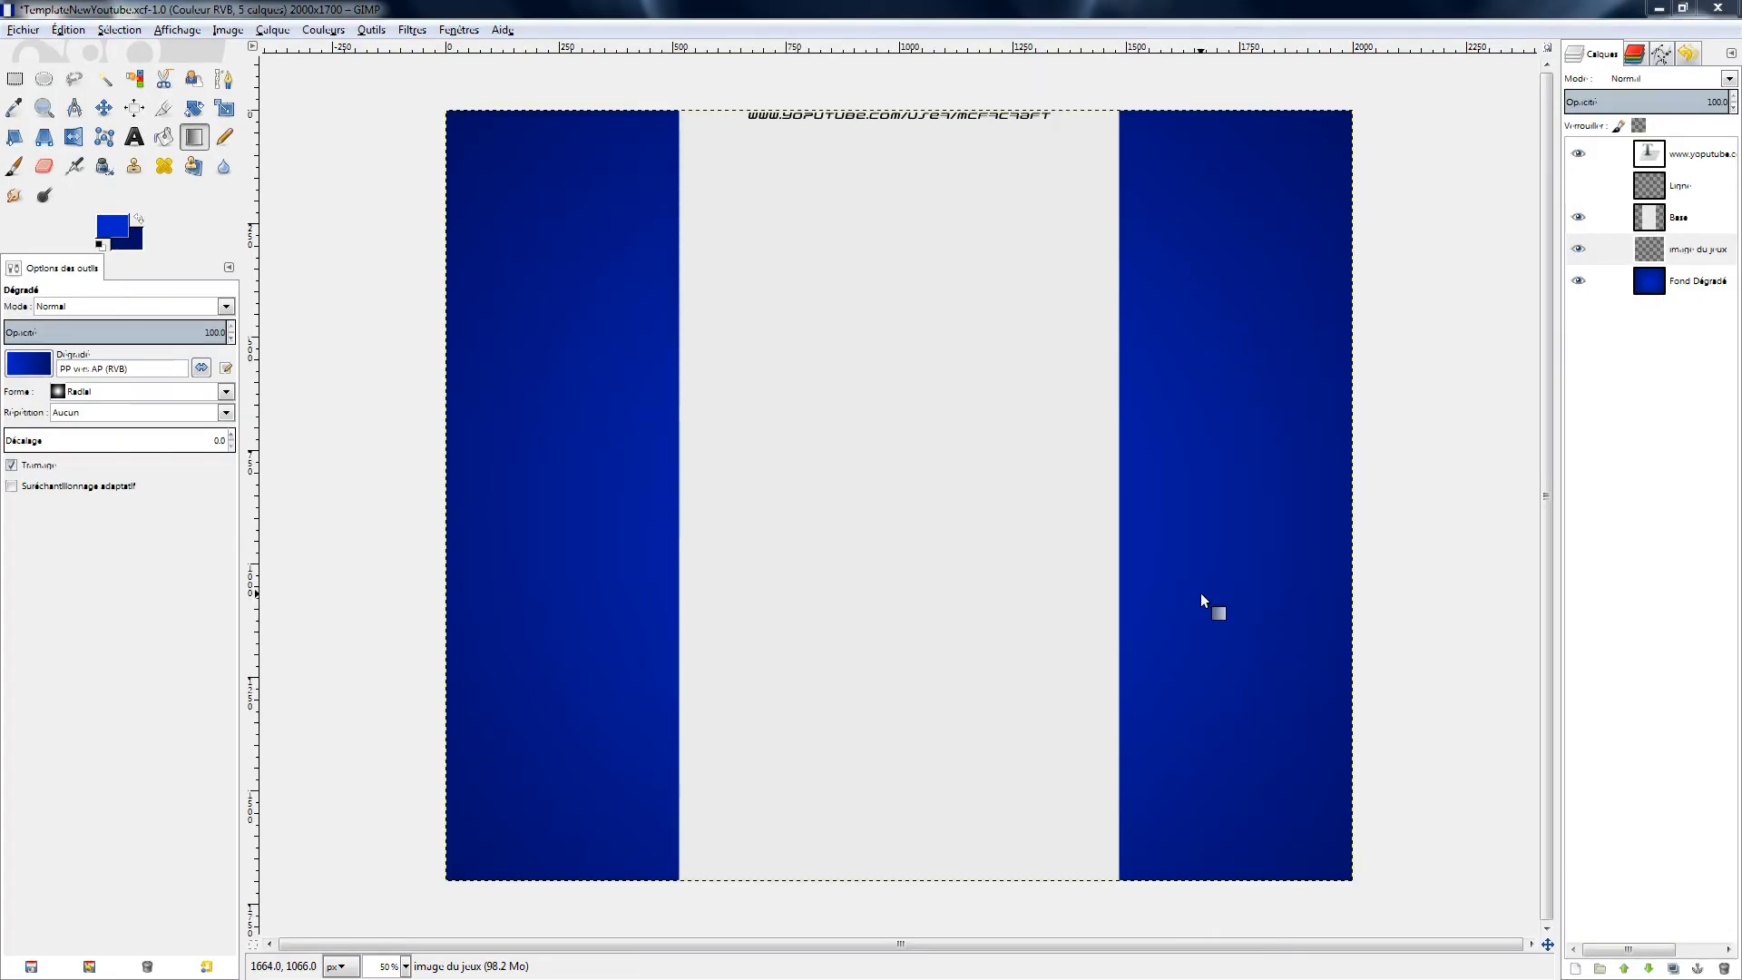
pyautogui.press('super')
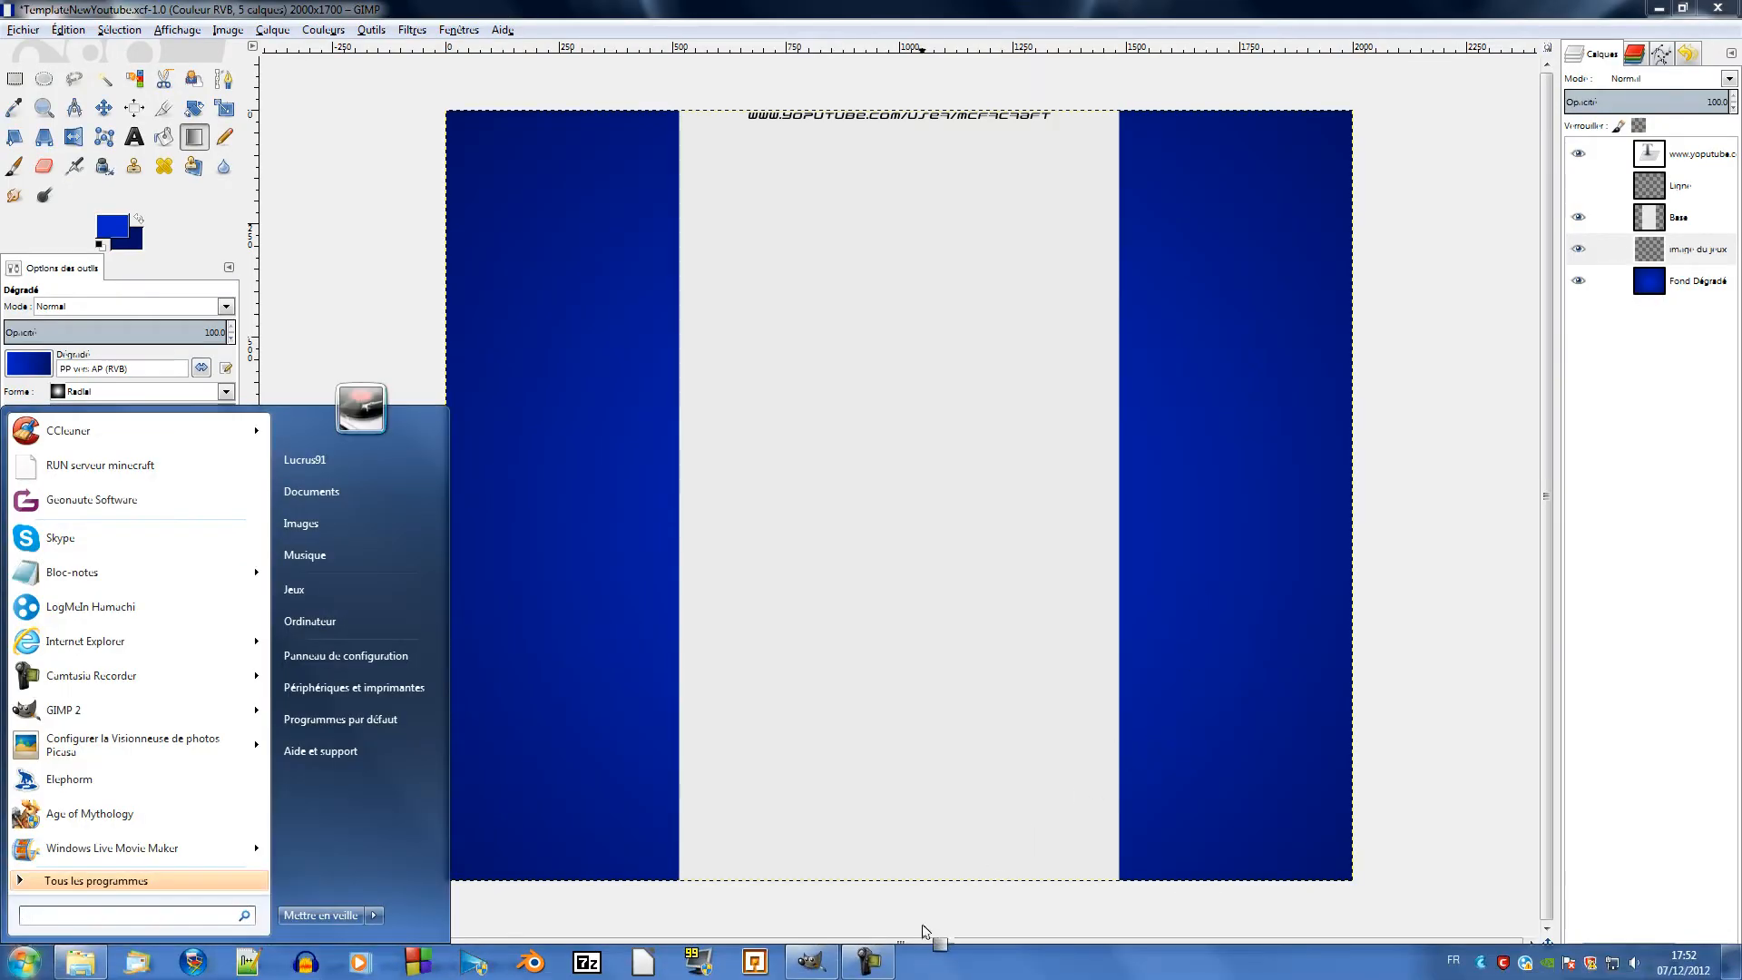
pyautogui.click(1069, 7)
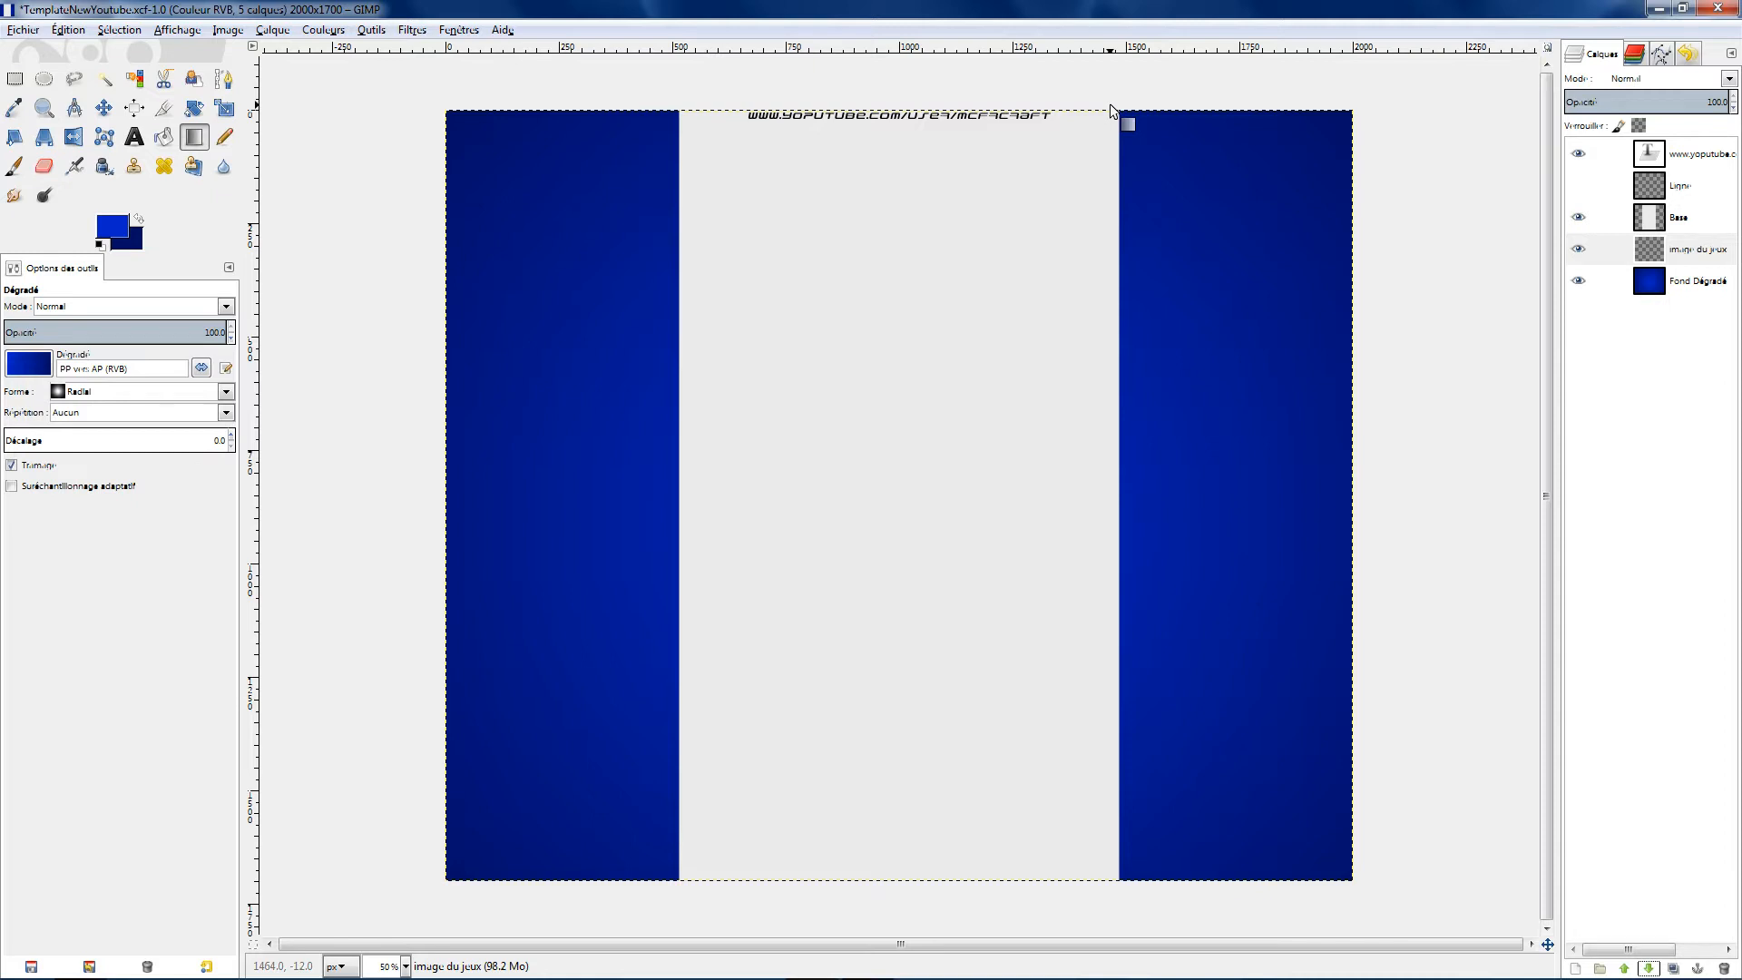
# Select the image du jeux layer and paste the Minecraft landscape screenshot onto it
pyautogui.click(1603, 248)
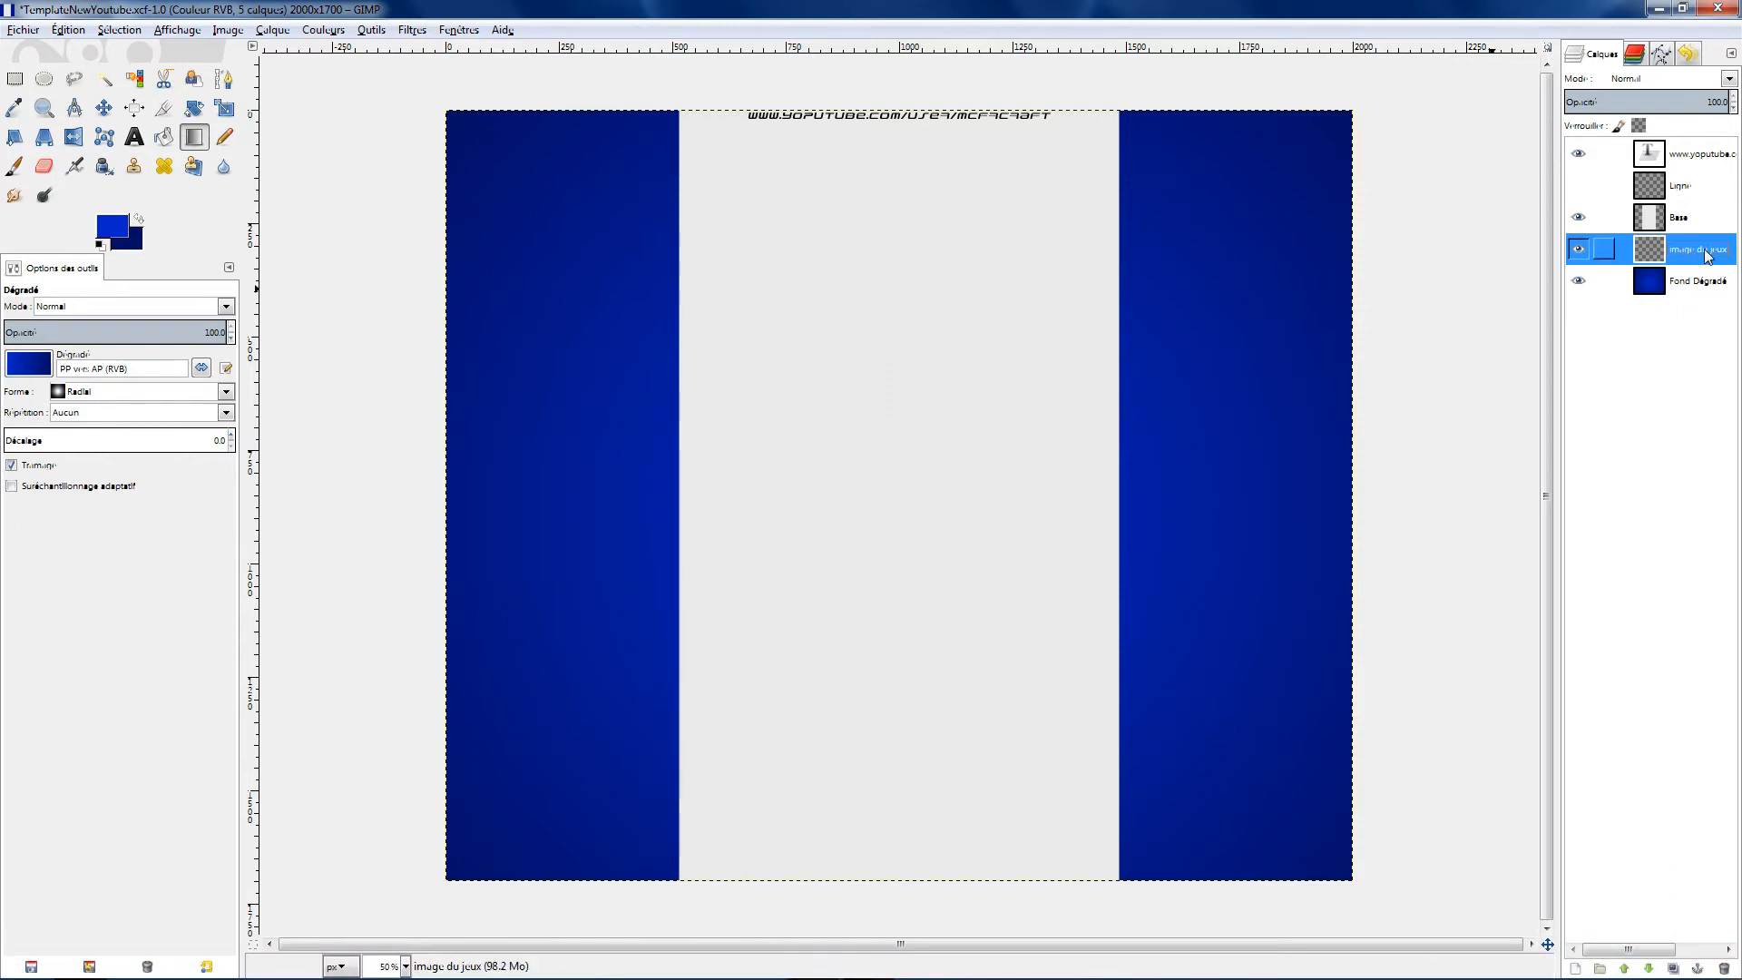
pyautogui.click(1674, 223)
pyautogui.click(1670, 245)
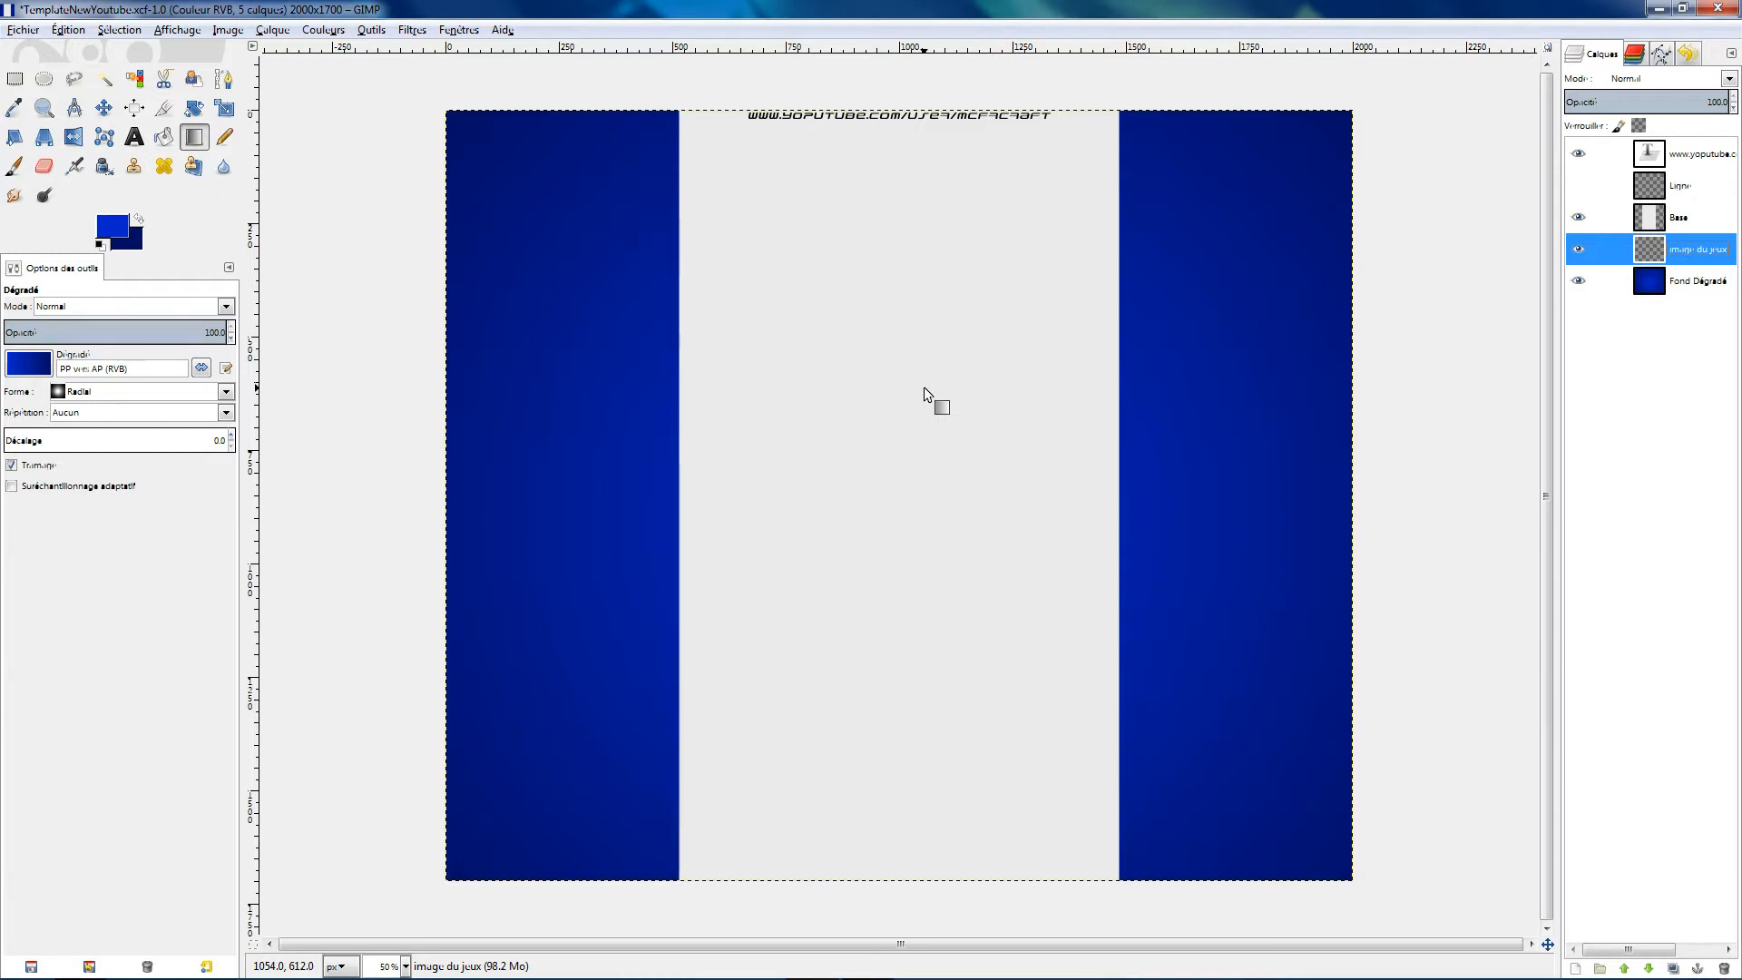
pyautogui.hotkey('ctrl', 'v')
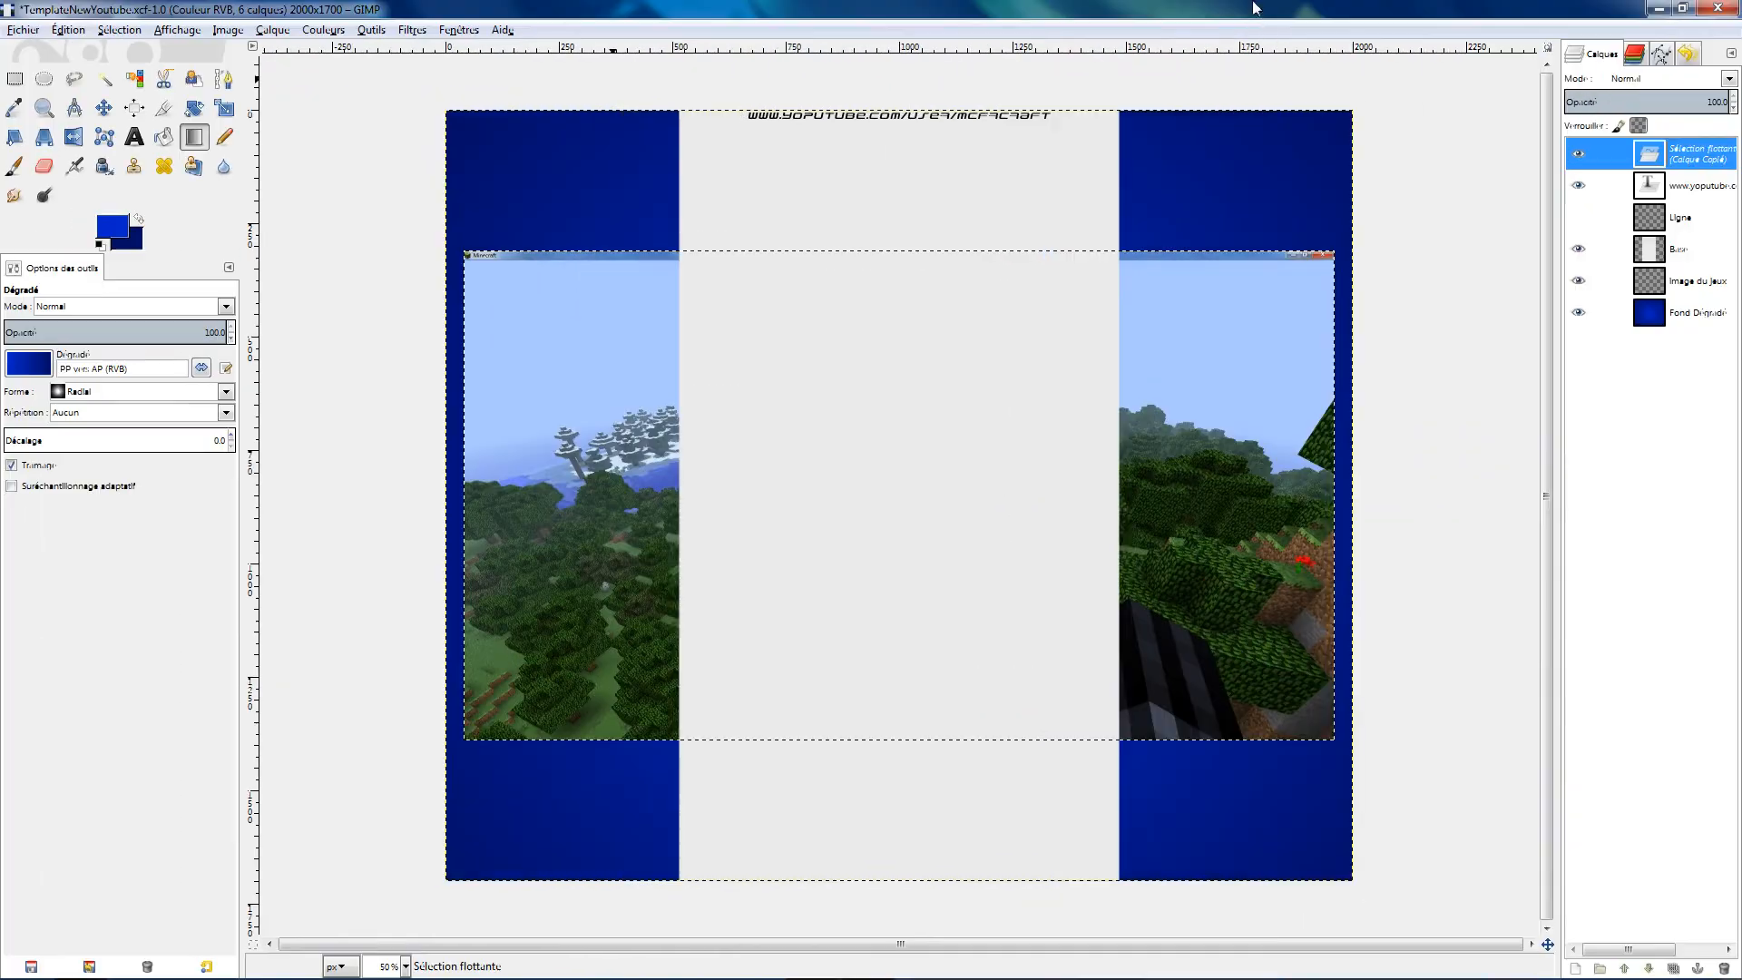
pyautogui.click(224, 108)
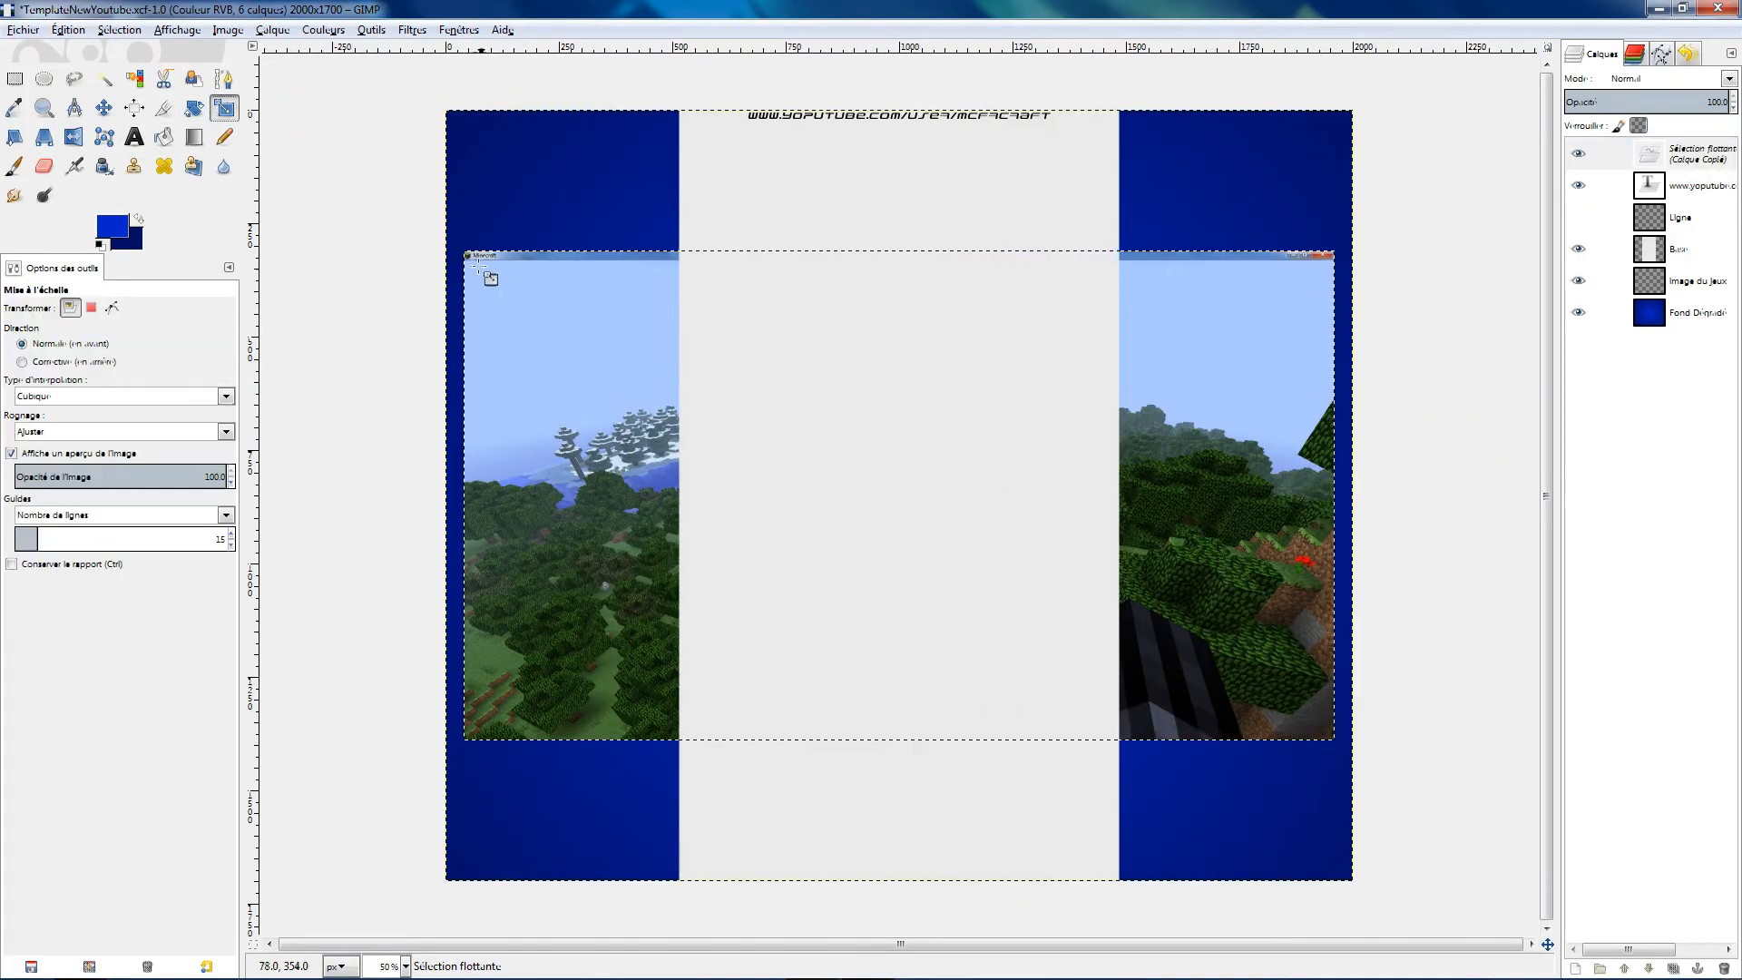
pyautogui.click(472, 254)
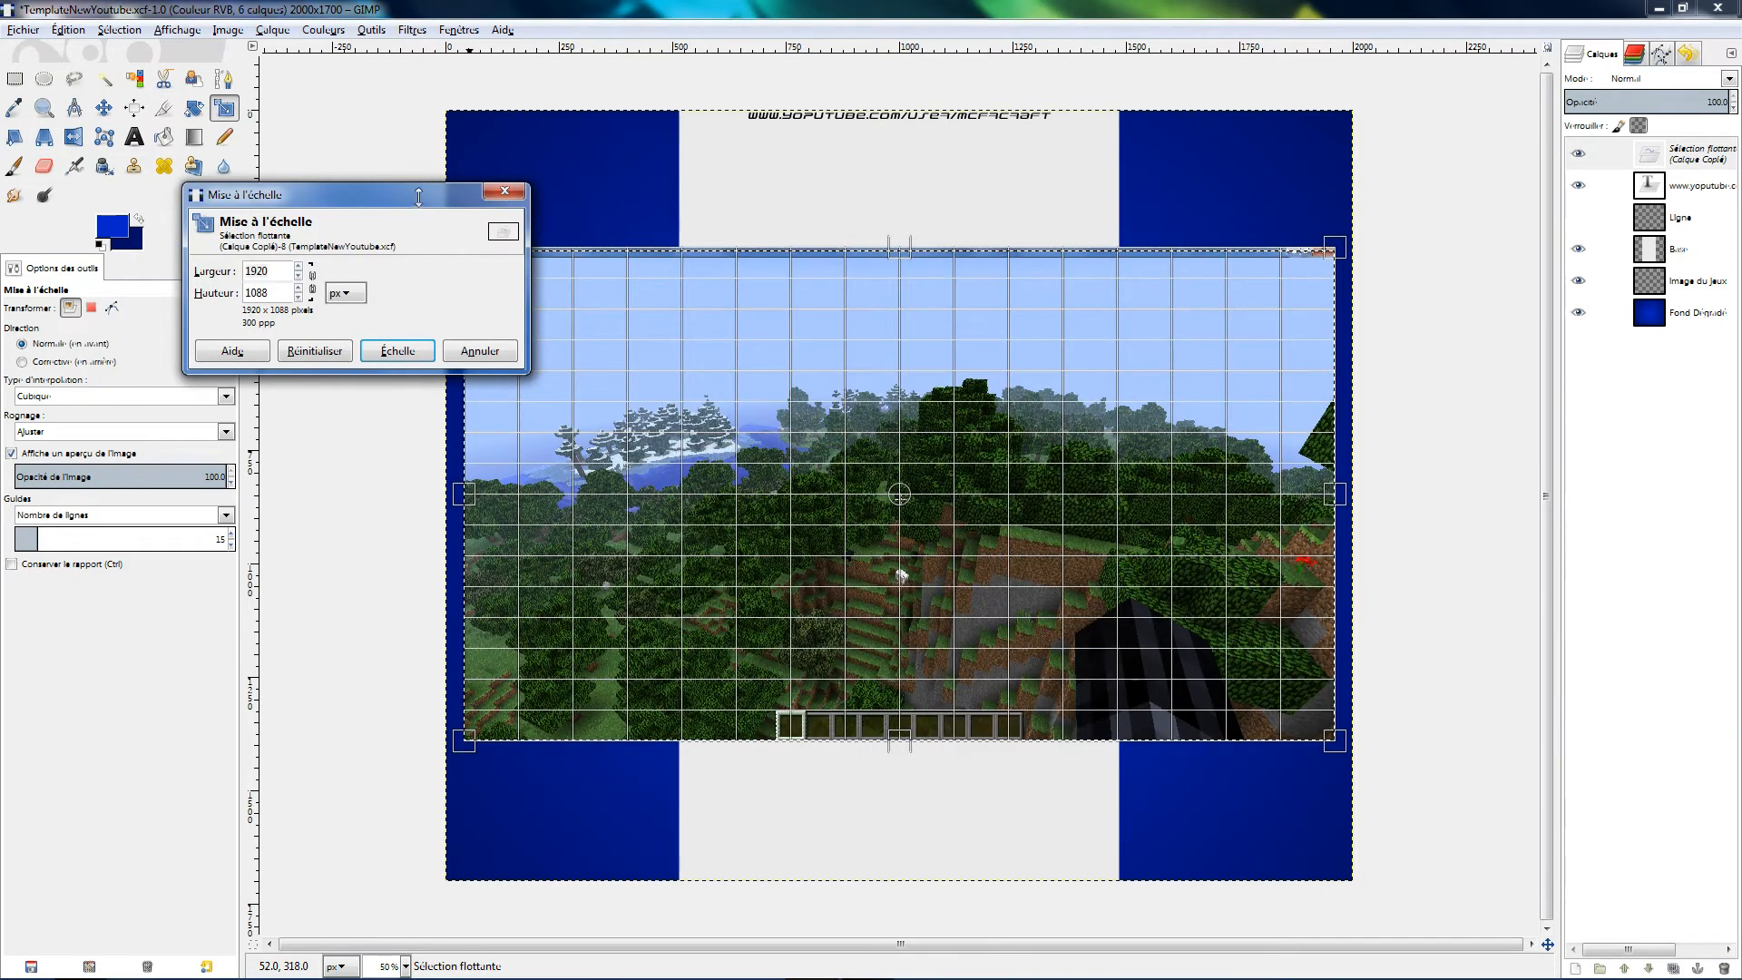
pyautogui.moveTo(418, 196); pyautogui.dragTo(275, 226)
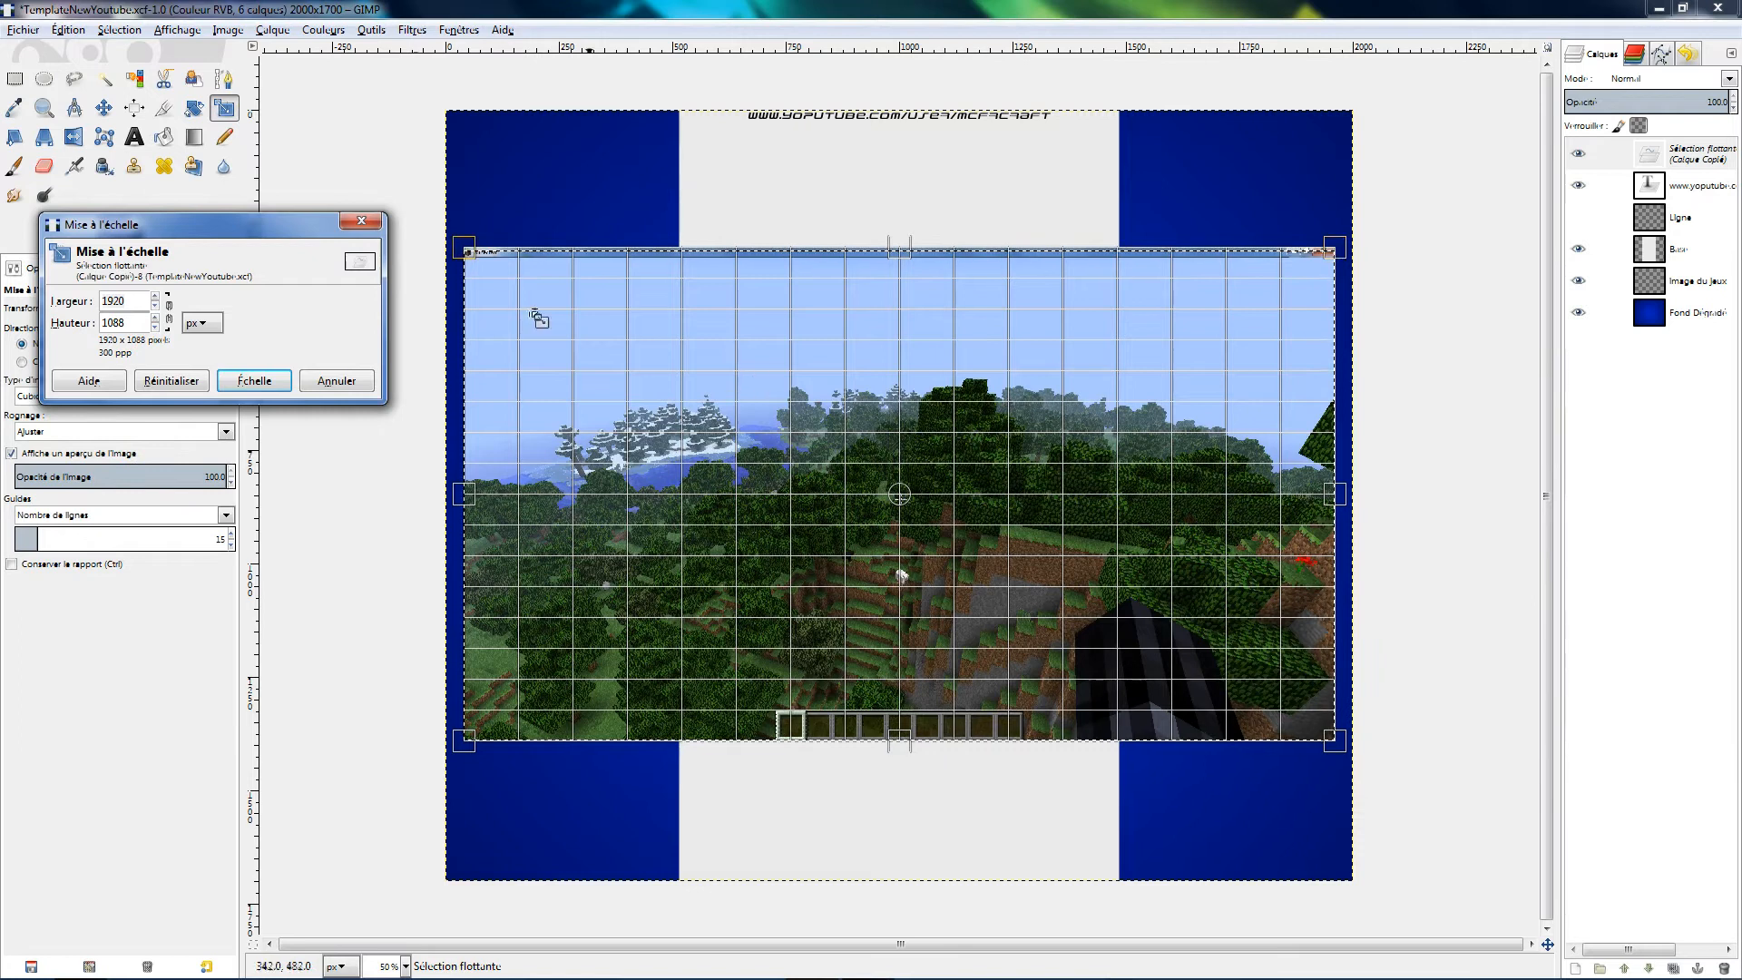
pyautogui.click(361, 220)
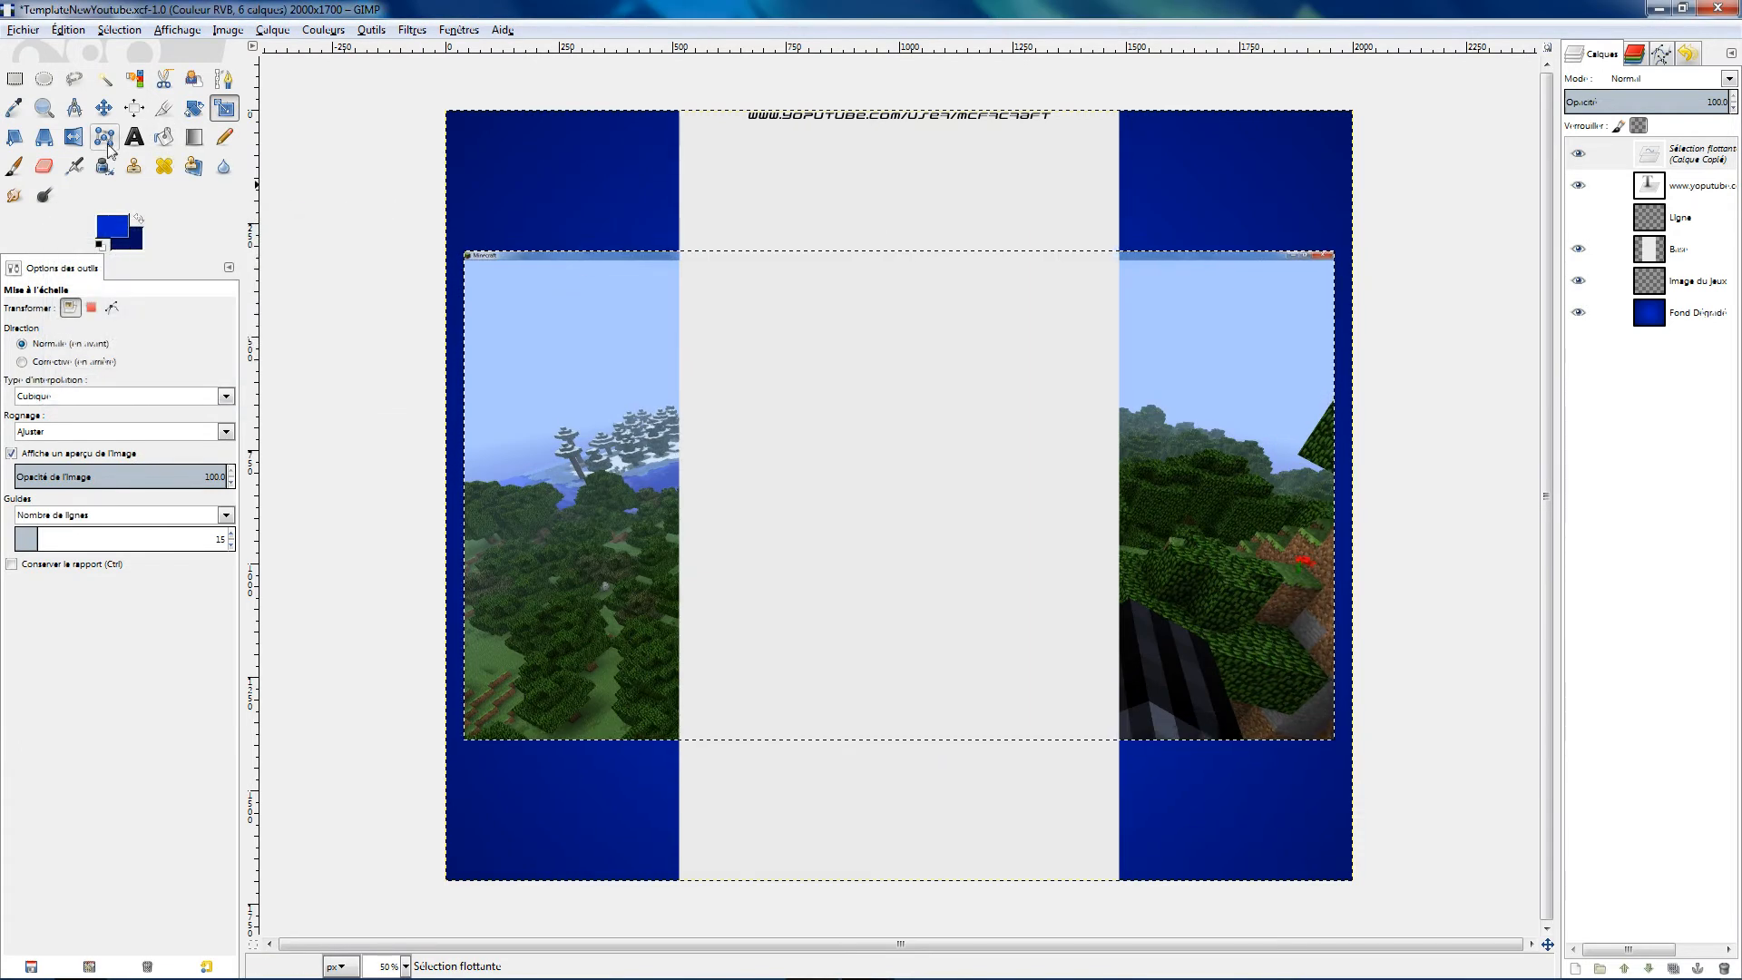
# Move the pasted Minecraft screenshot up to the upper edge of the image
pyautogui.click(103, 107)
pyautogui.moveTo(1180, 460); pyautogui.dragTo(1200, 318)
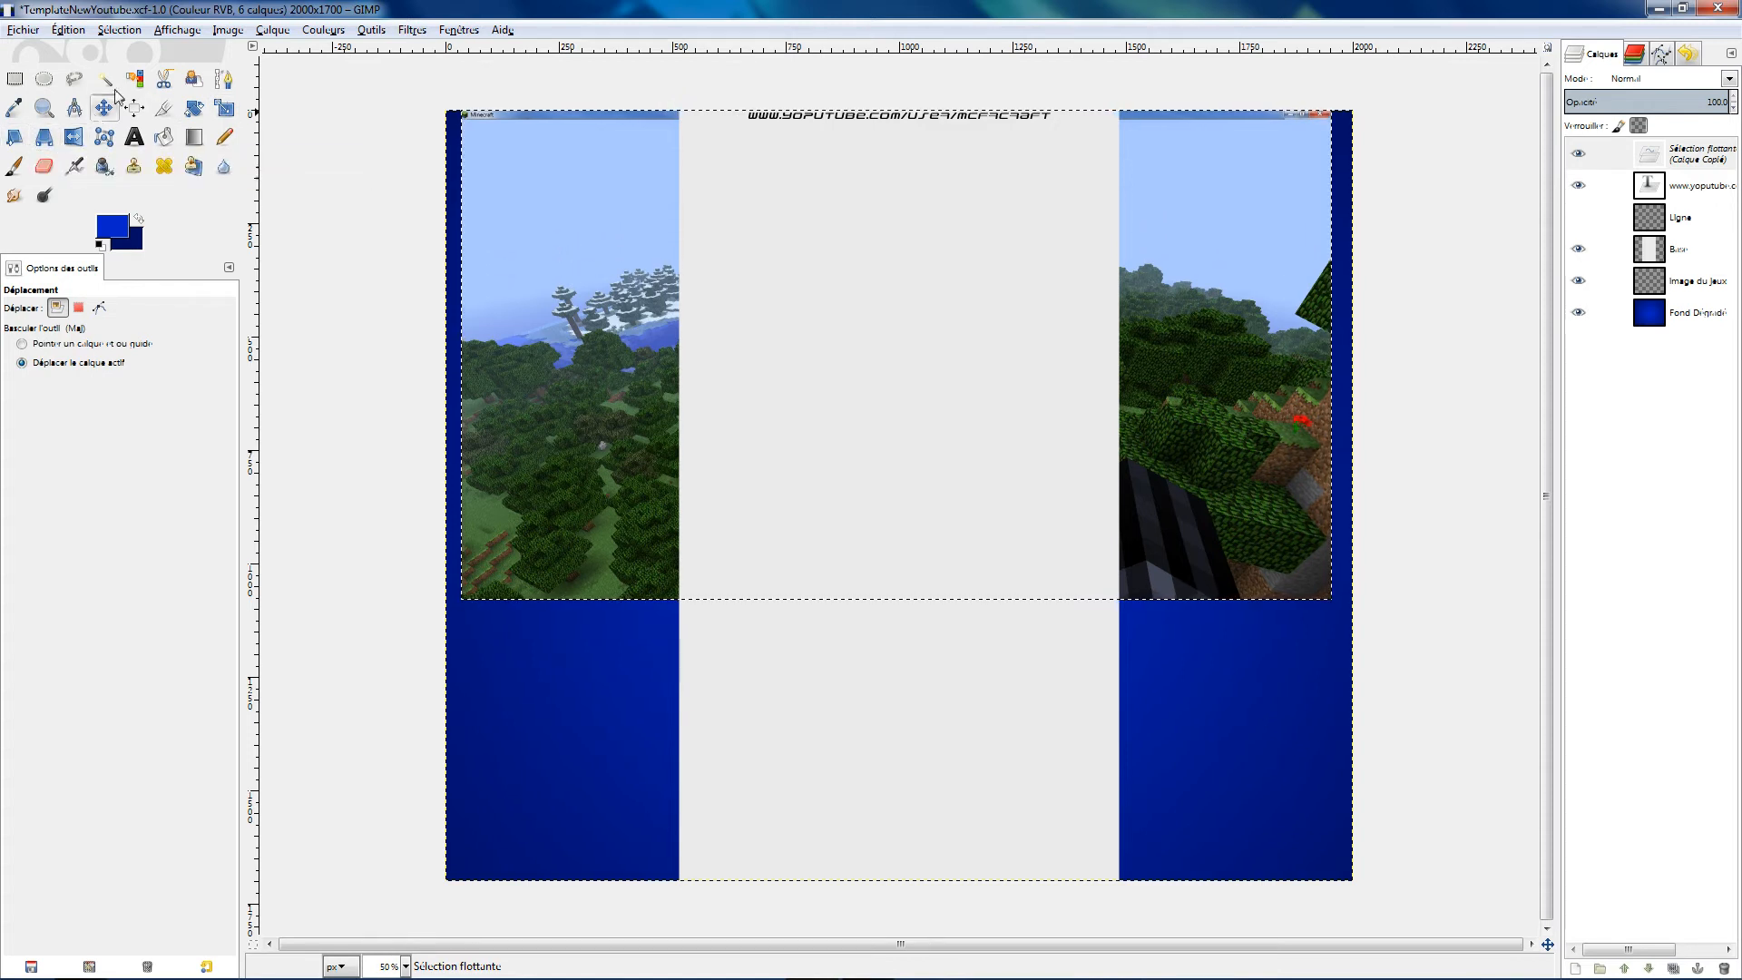
pyautogui.click(15, 79)
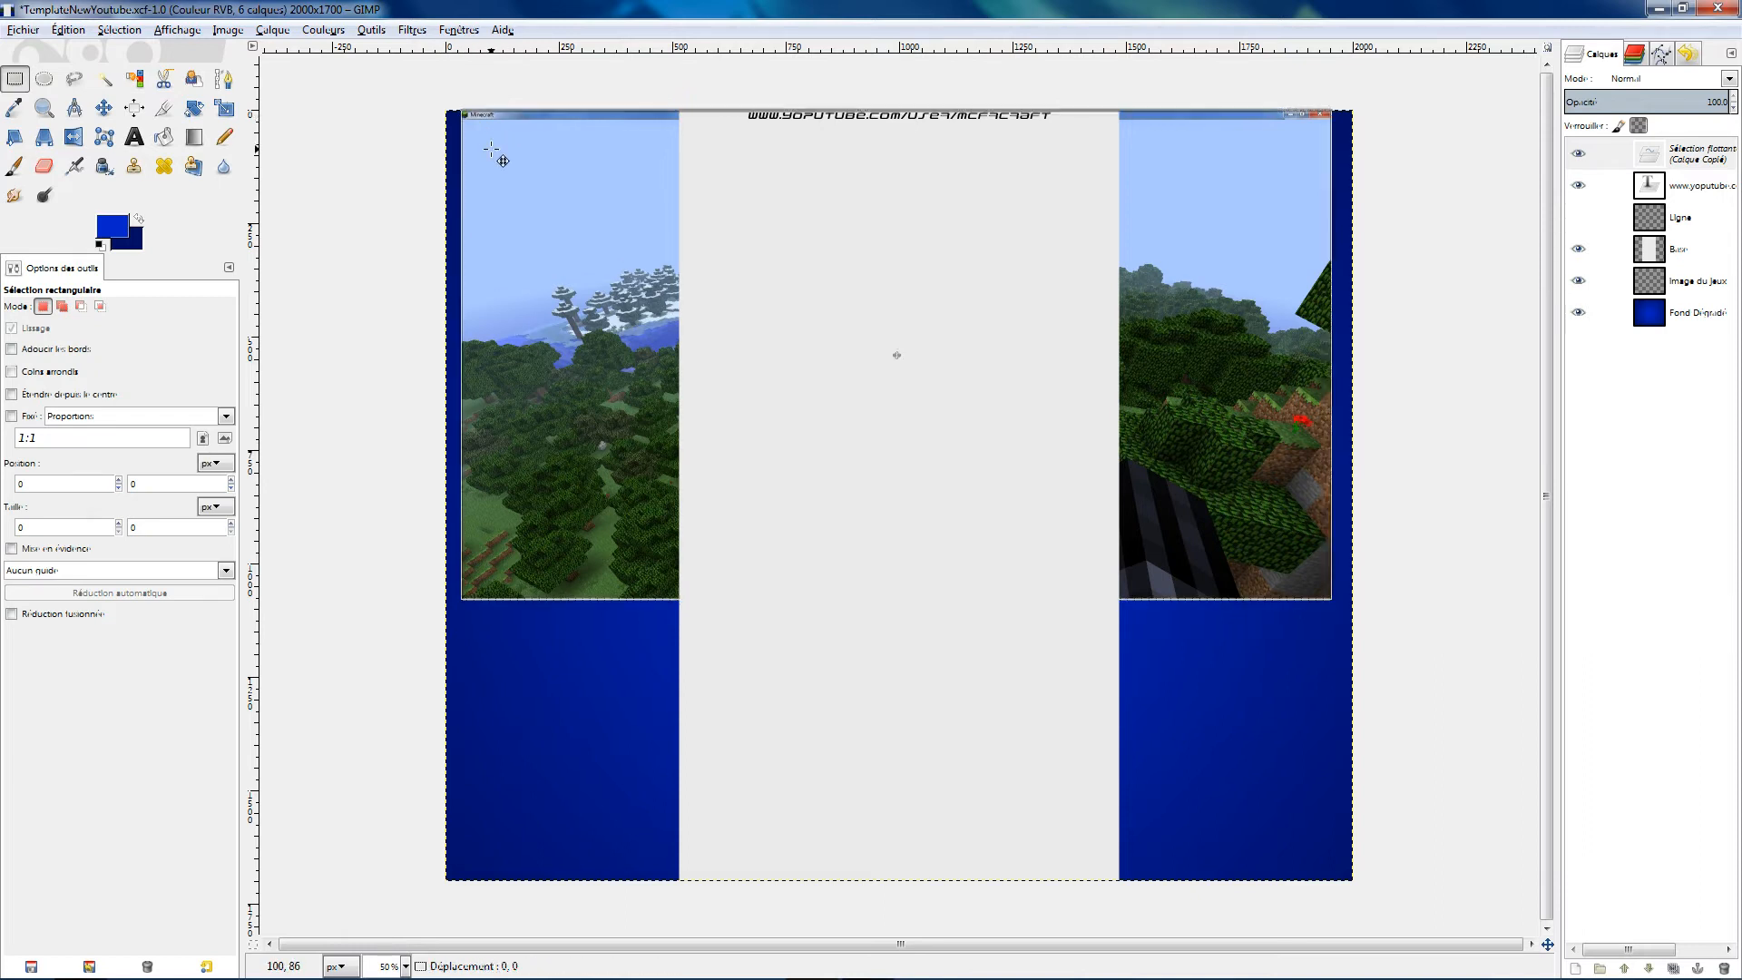
pyautogui.moveTo(473, 108); pyautogui.dragTo(710, 341)
pyautogui.press('ctrl')
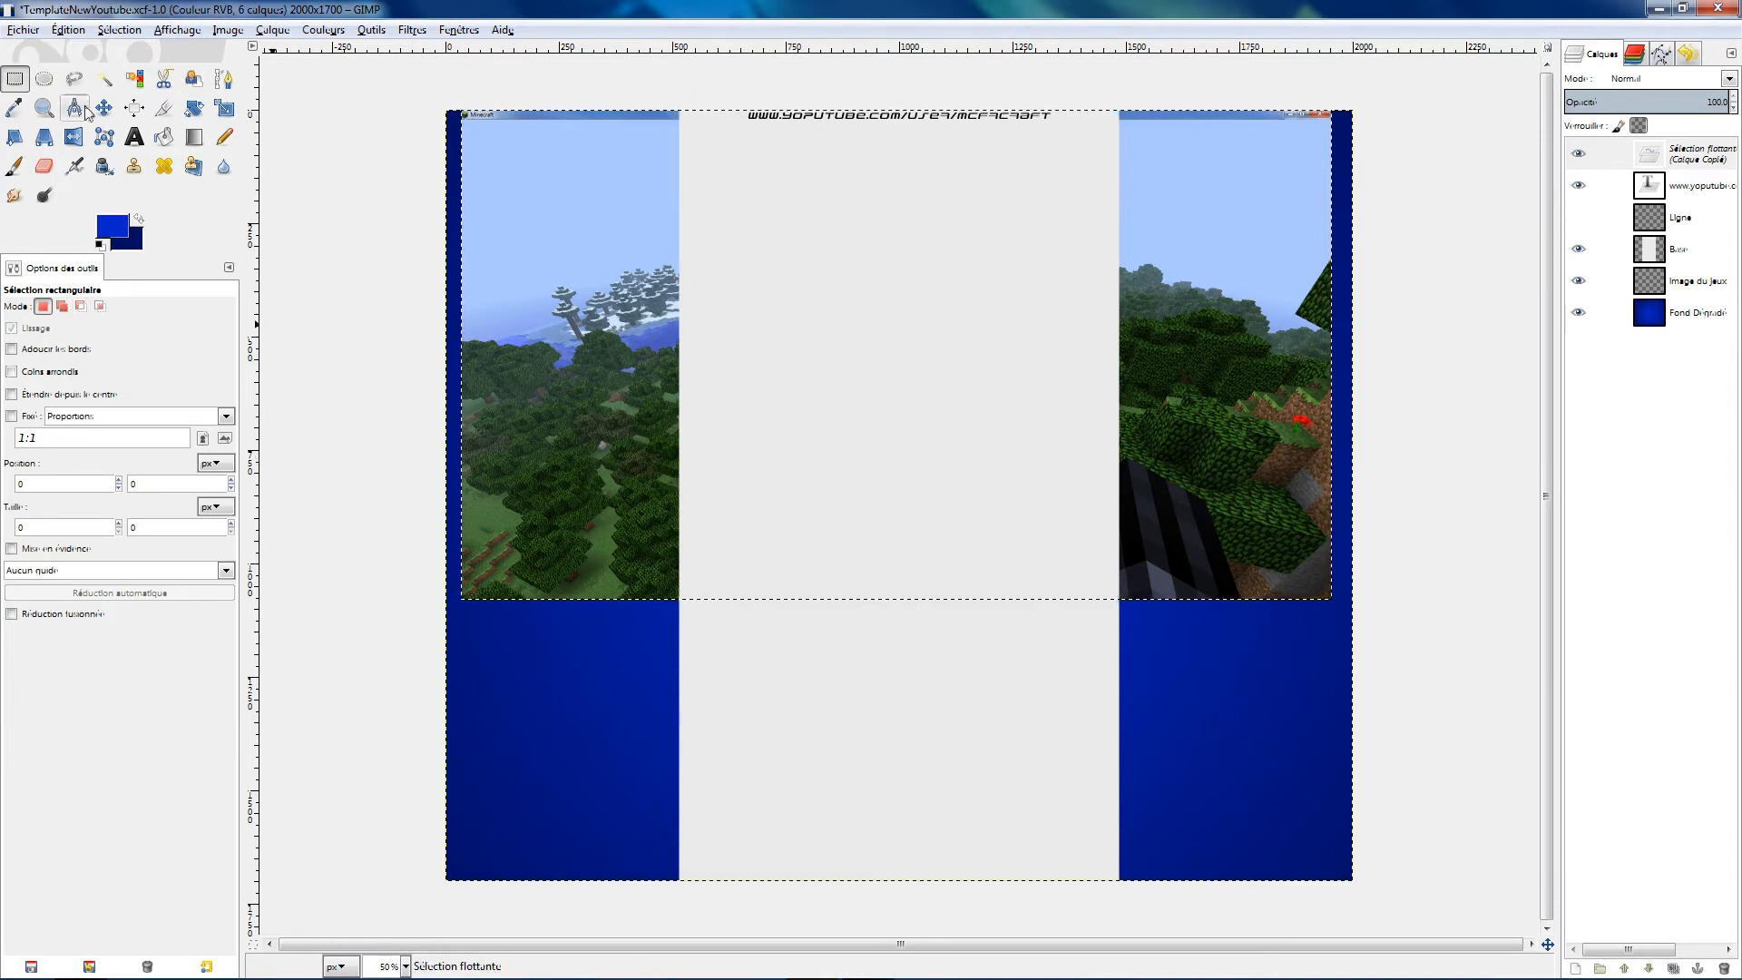
# Scale the pasted screenshot to 1994 × 1098 px so it spans the image width and extends slightly past the upper edge
pyautogui.click(73, 137)
pyautogui.click(235, 109)
pyautogui.click(896, 436)
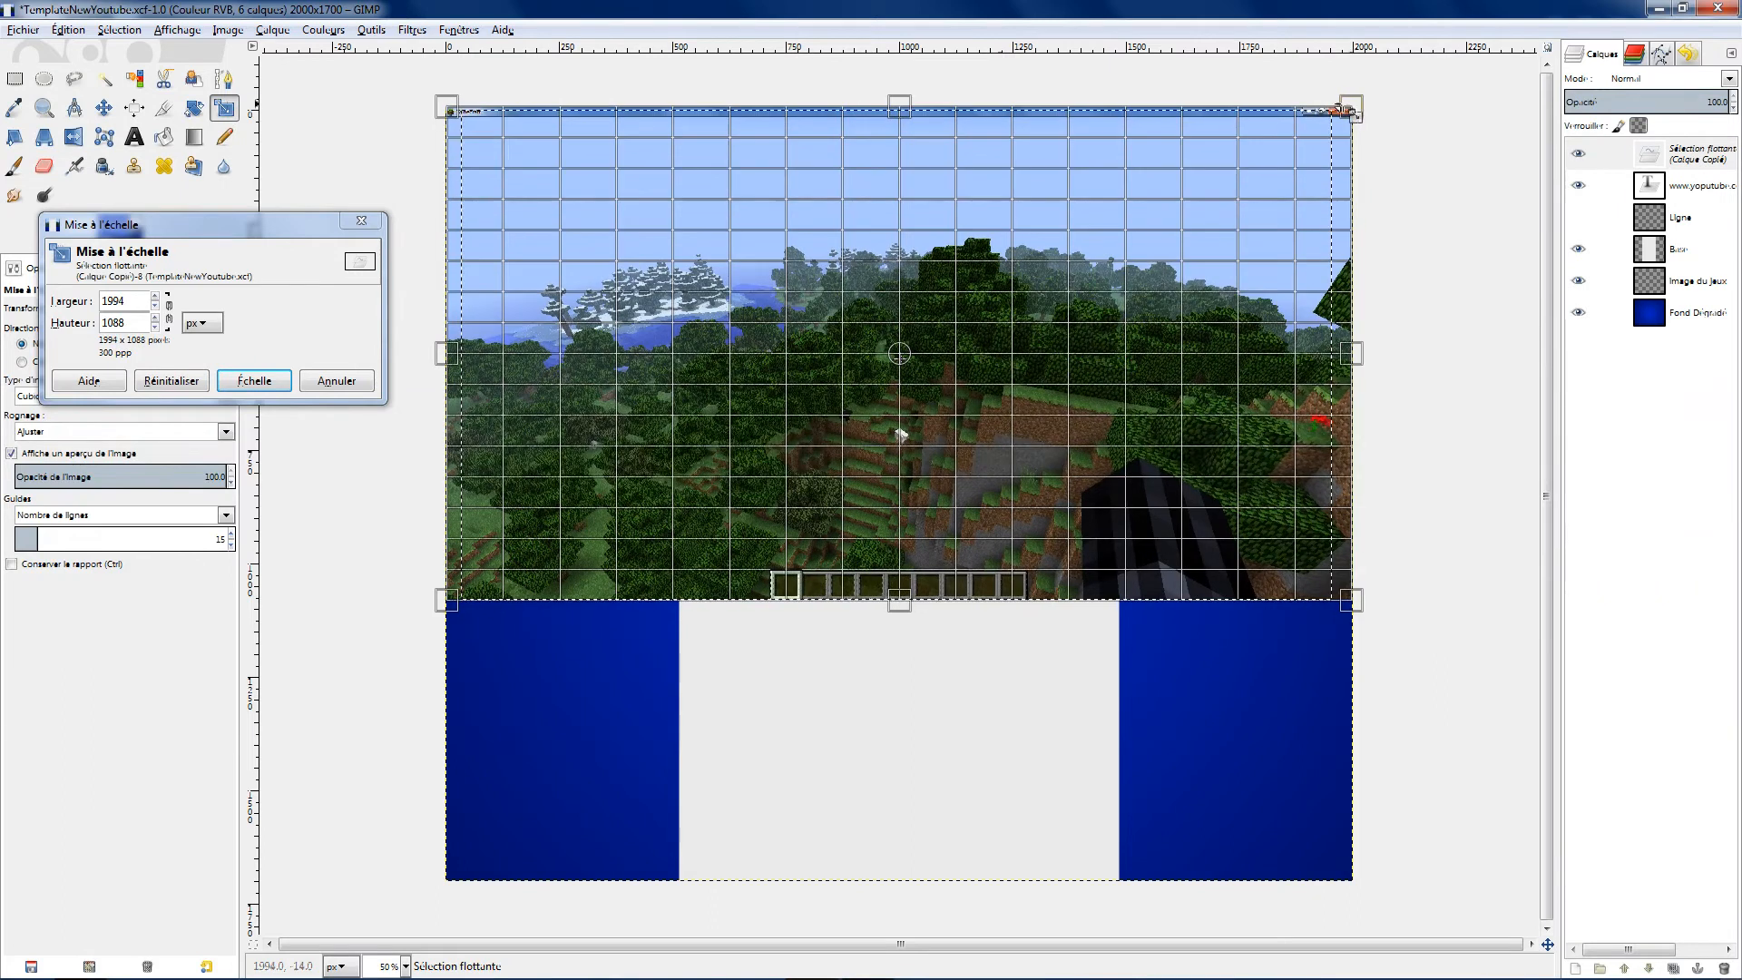
pyautogui.click(281, 380)
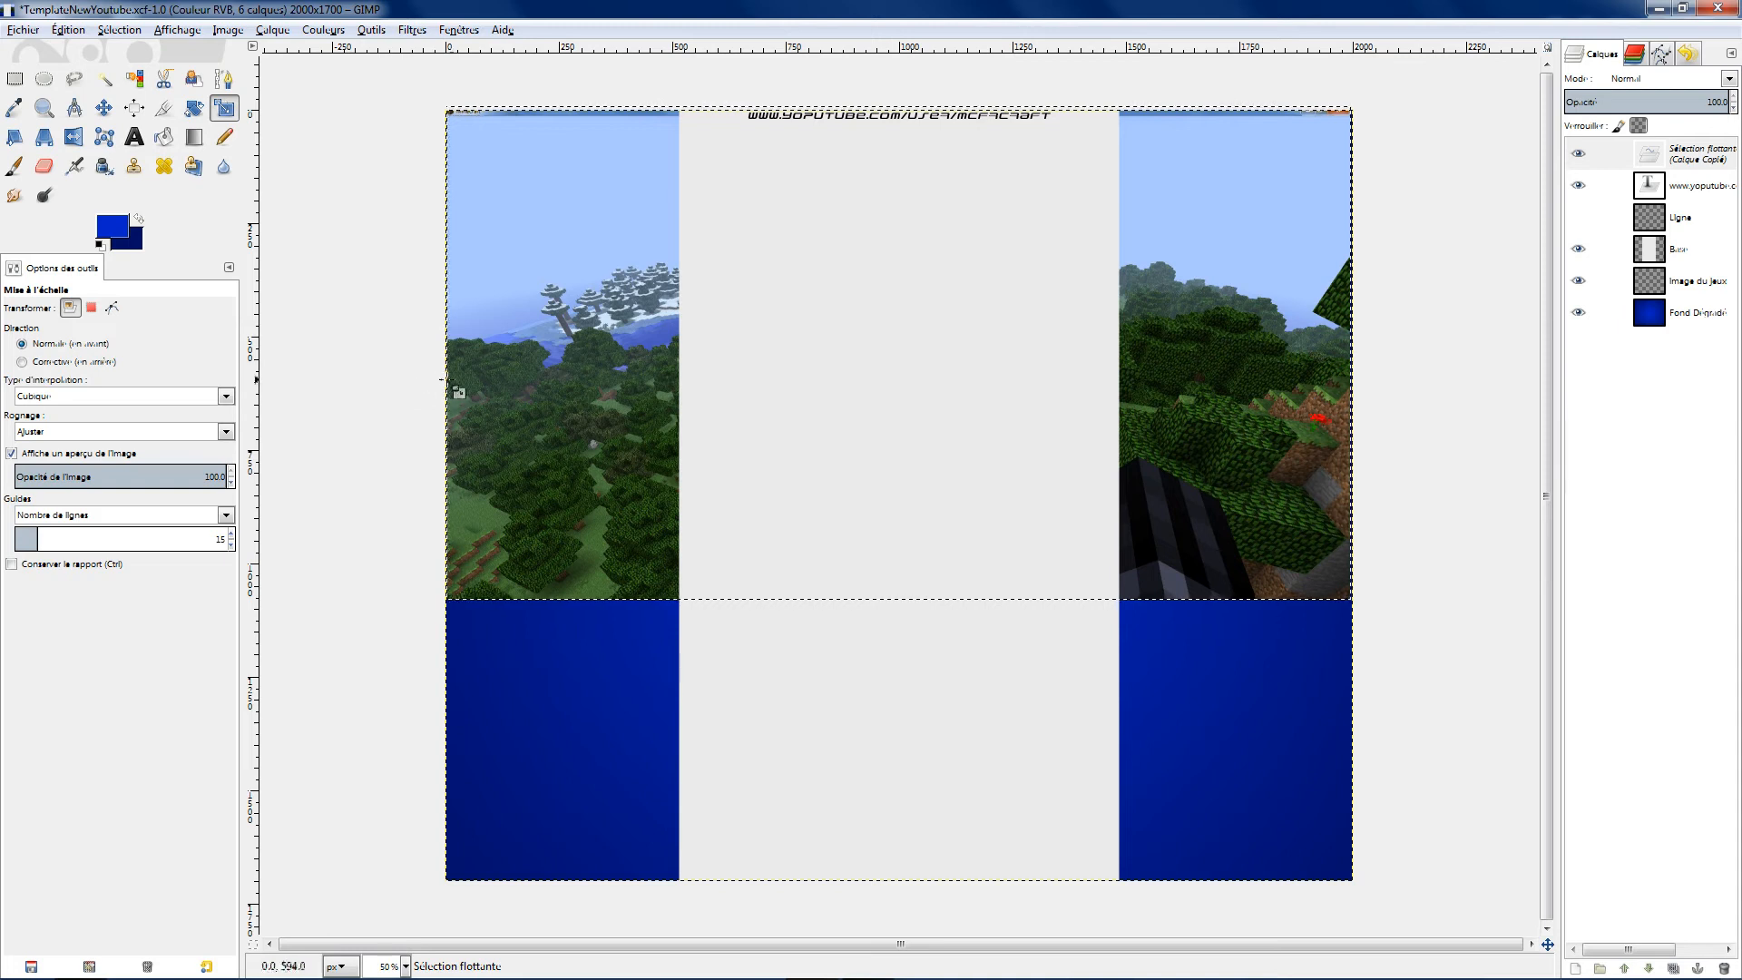
pyautogui.click(819, 130)
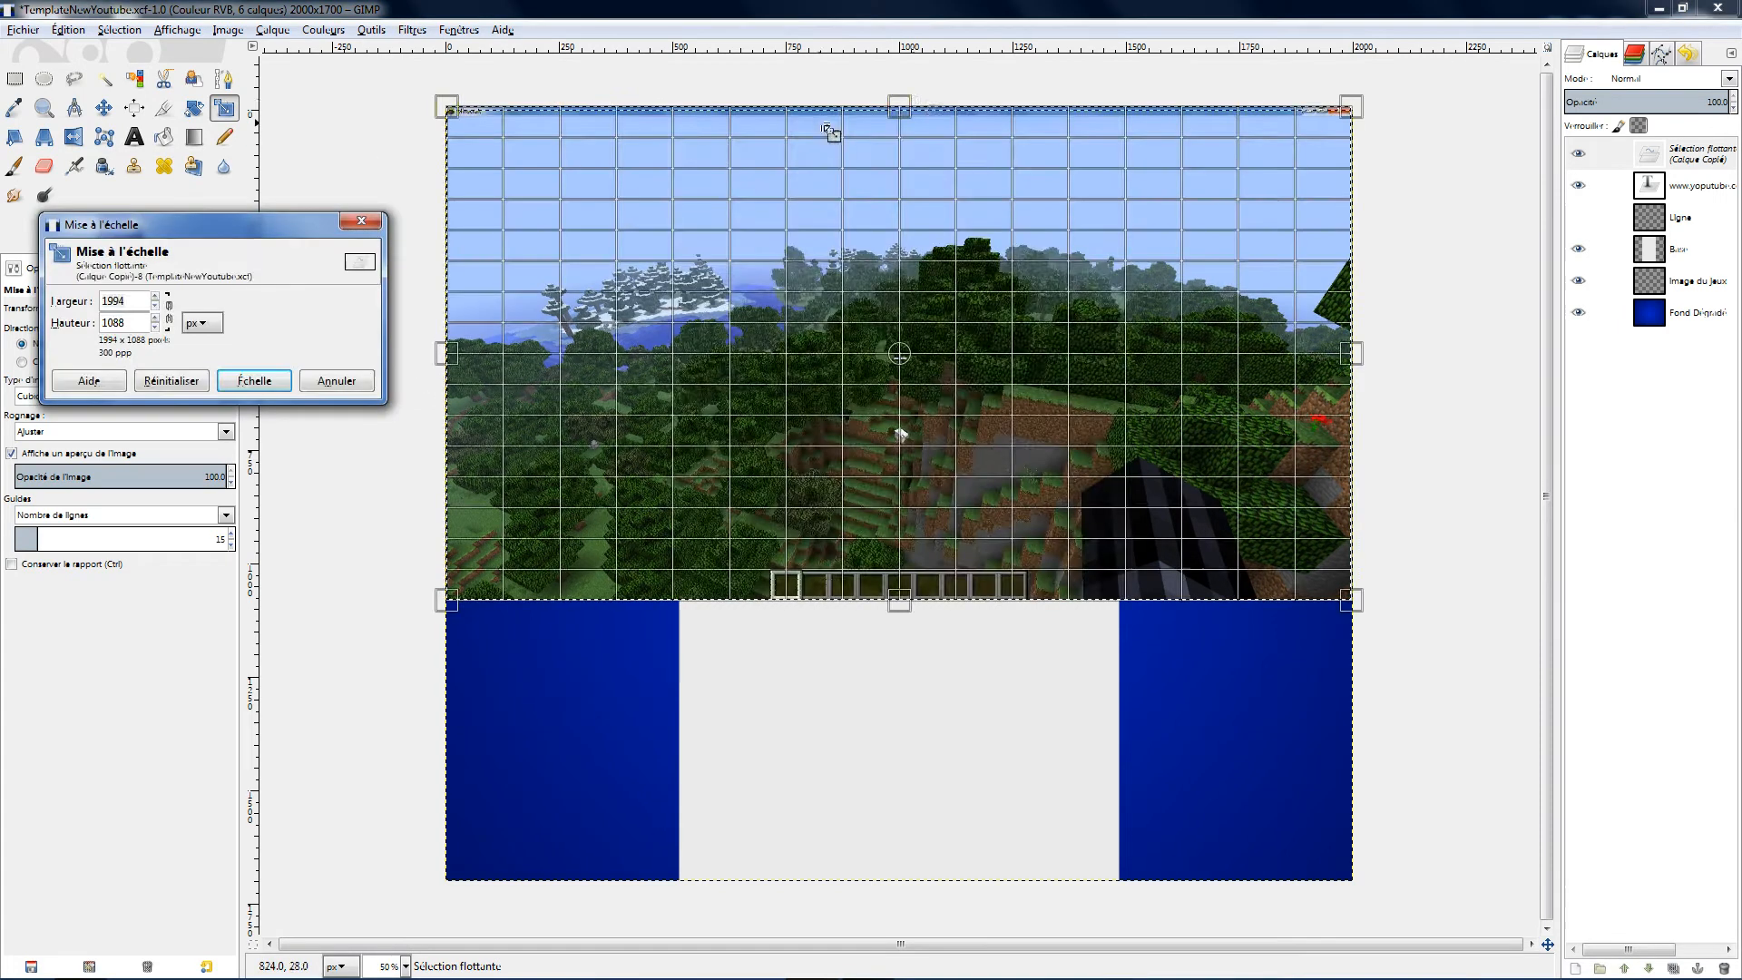
pyautogui.click(900, 101)
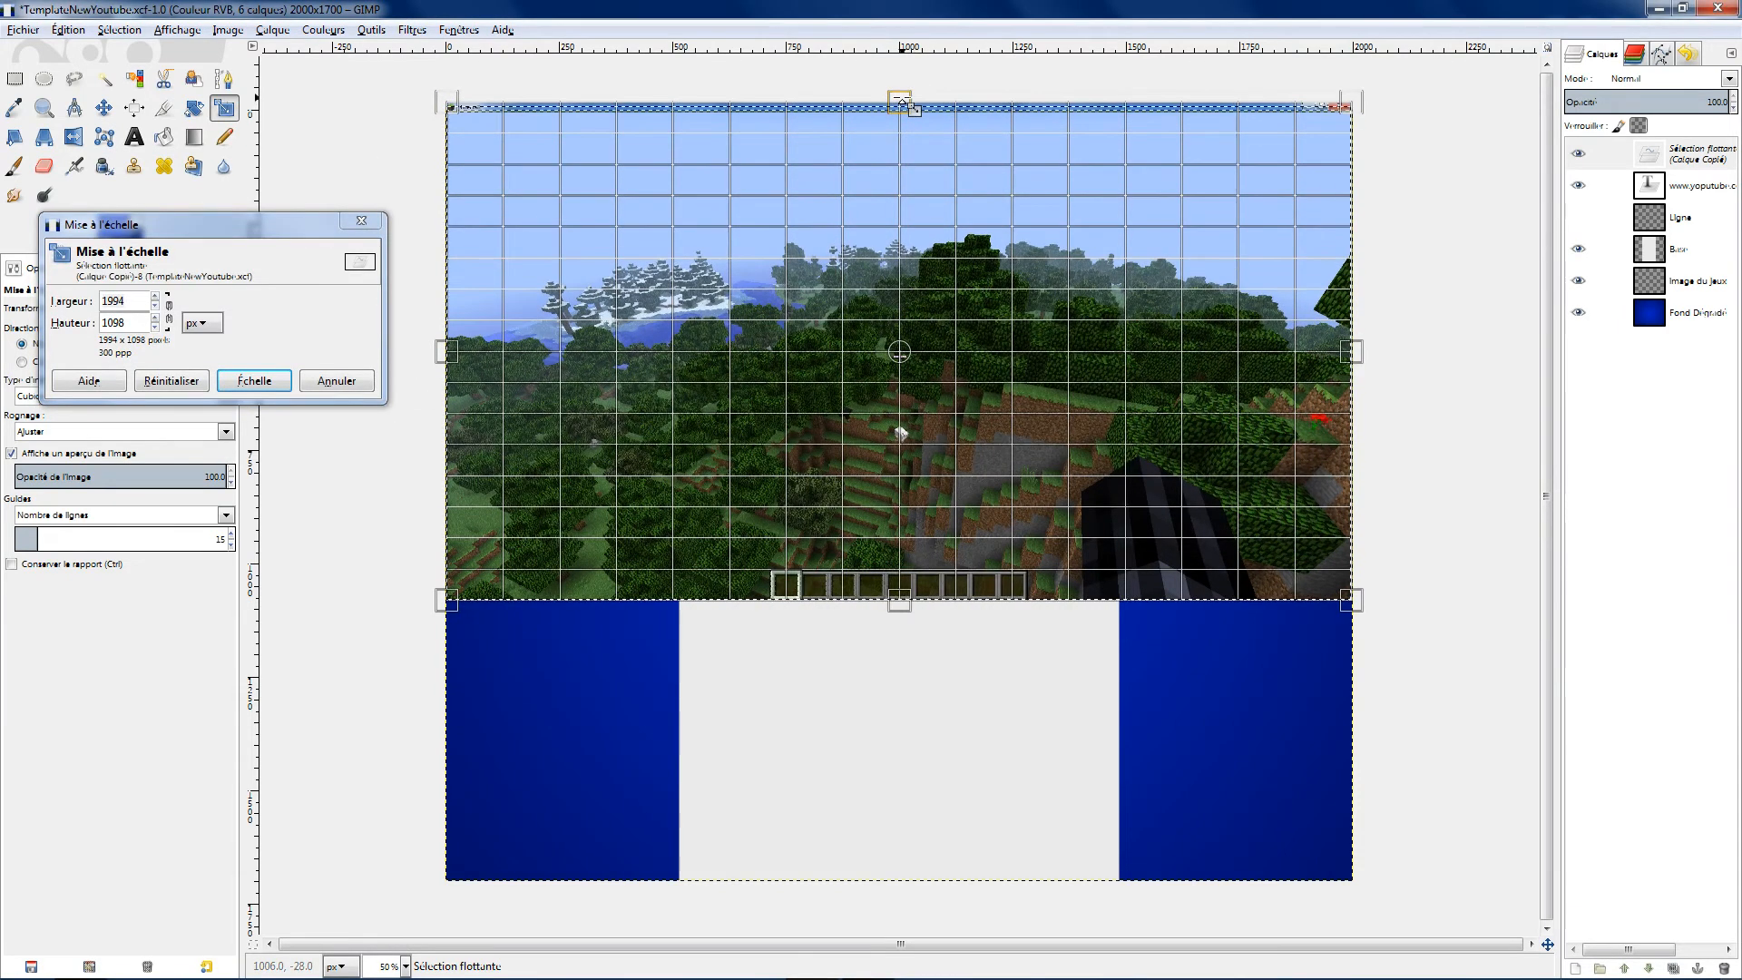
pyautogui.click(247, 380)
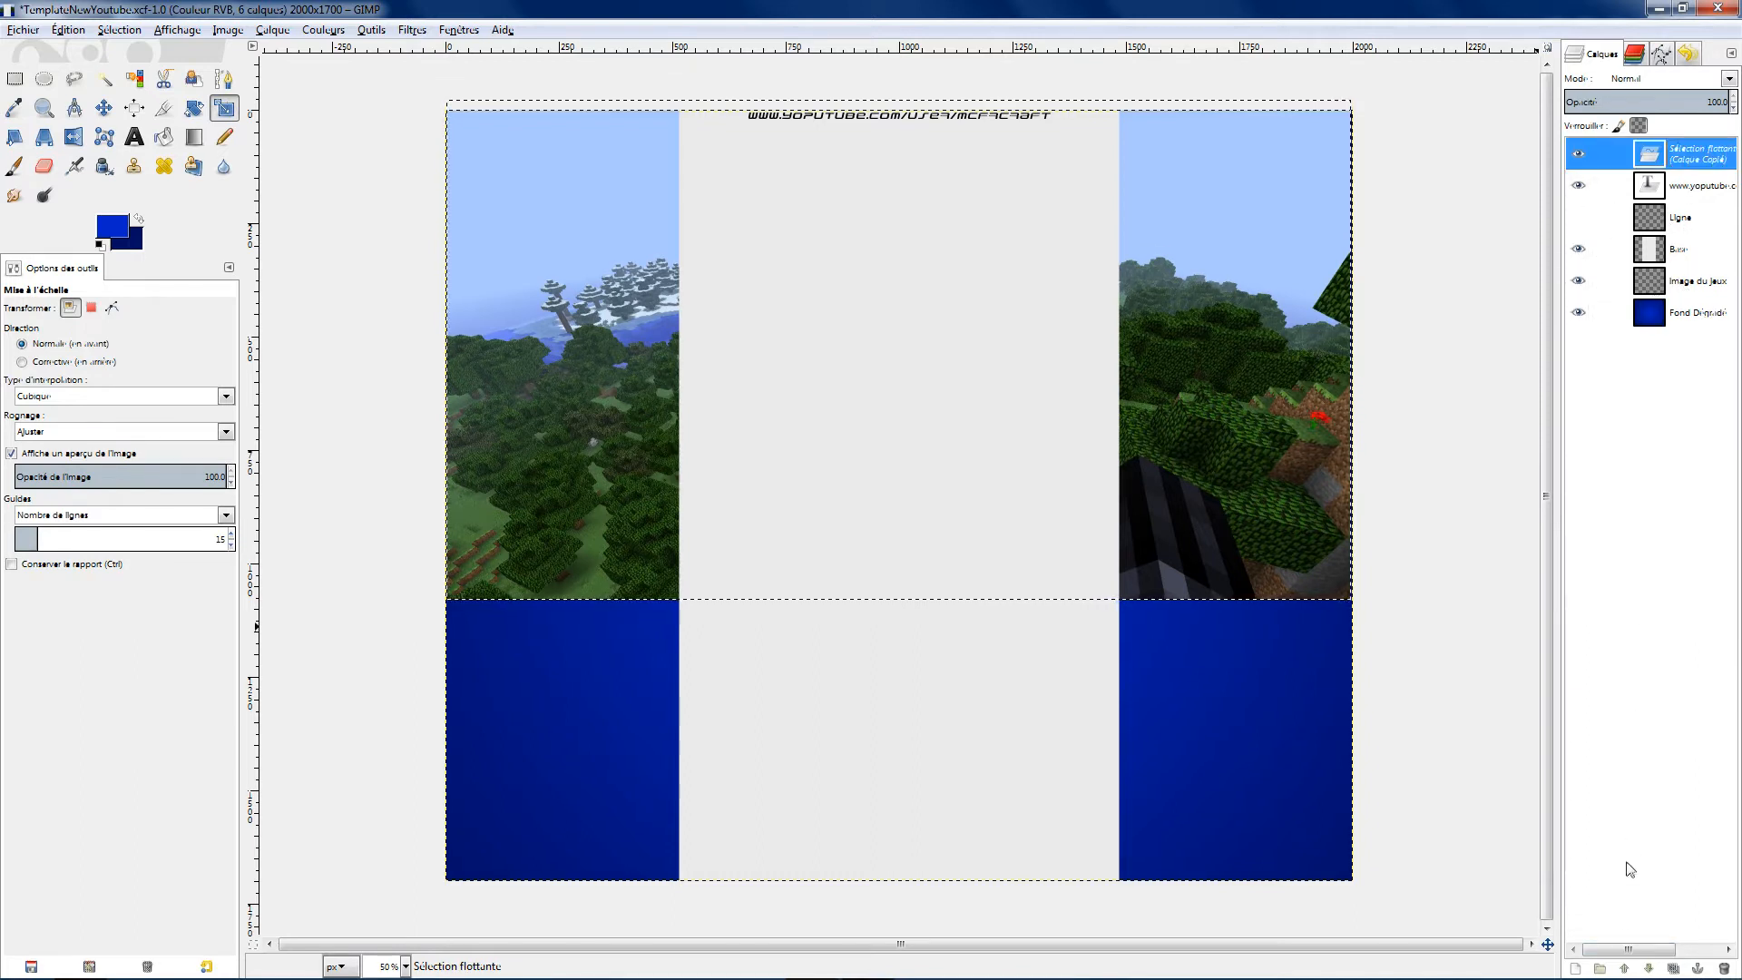
# Anchor the floating screenshot to the image du jeux layer
pyautogui.rightClick(1661, 156)
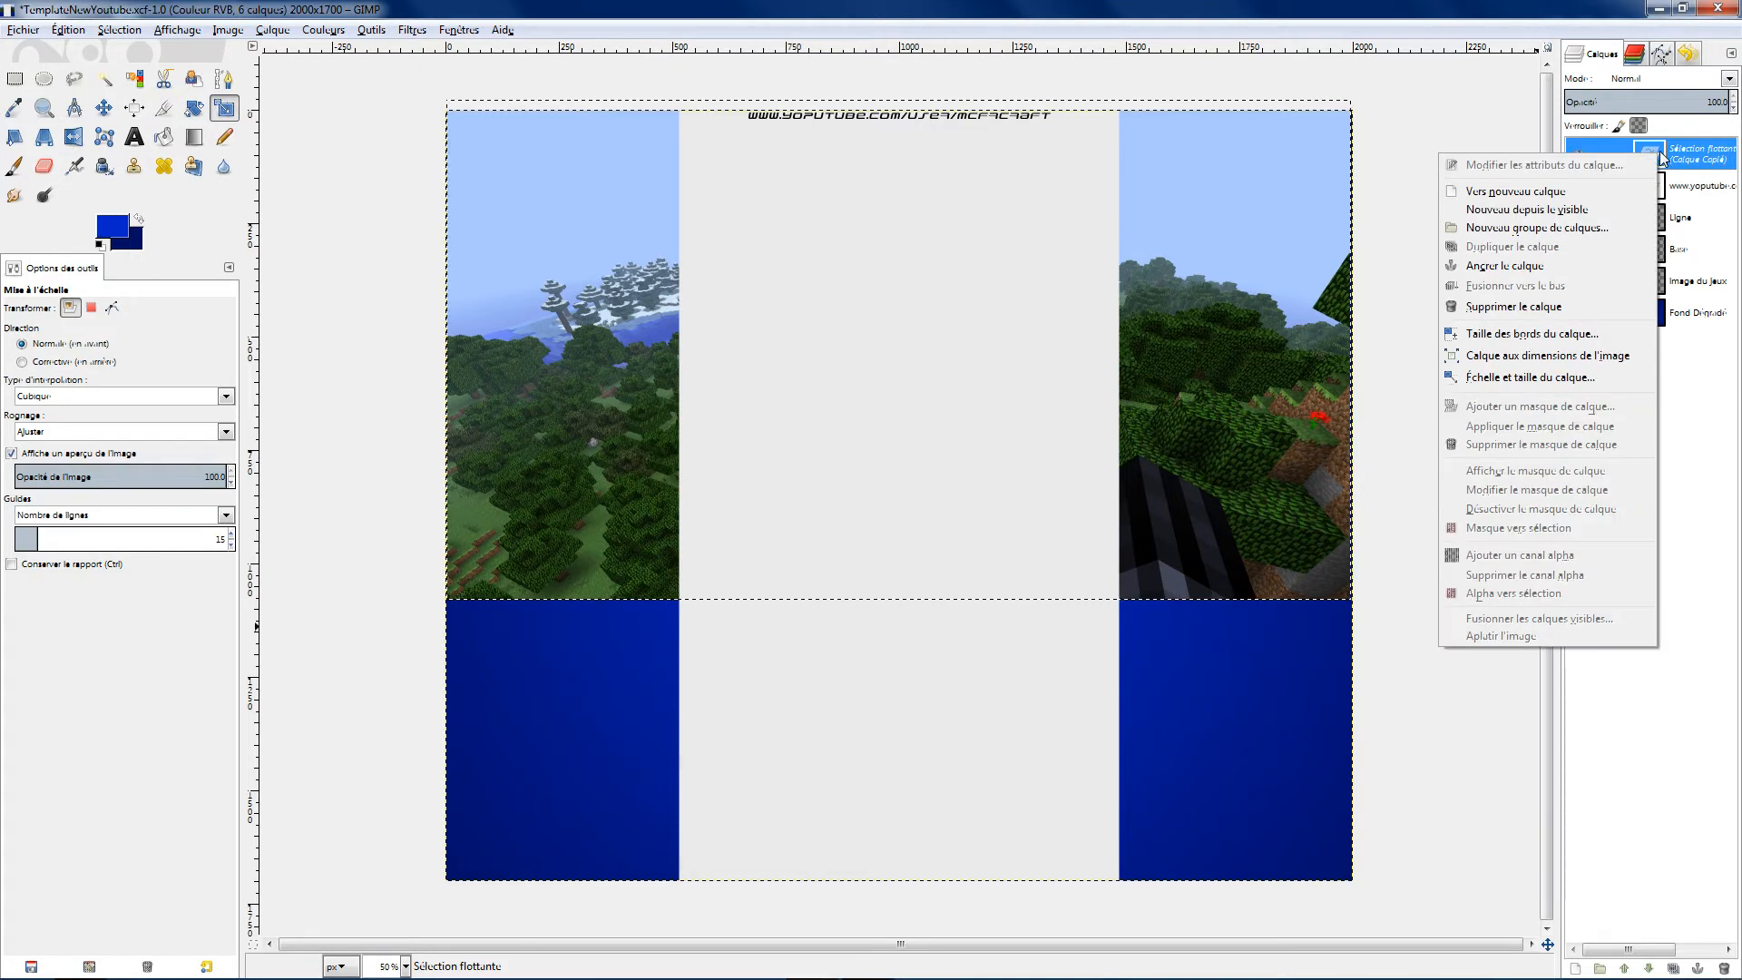
pyautogui.click(1540, 266)
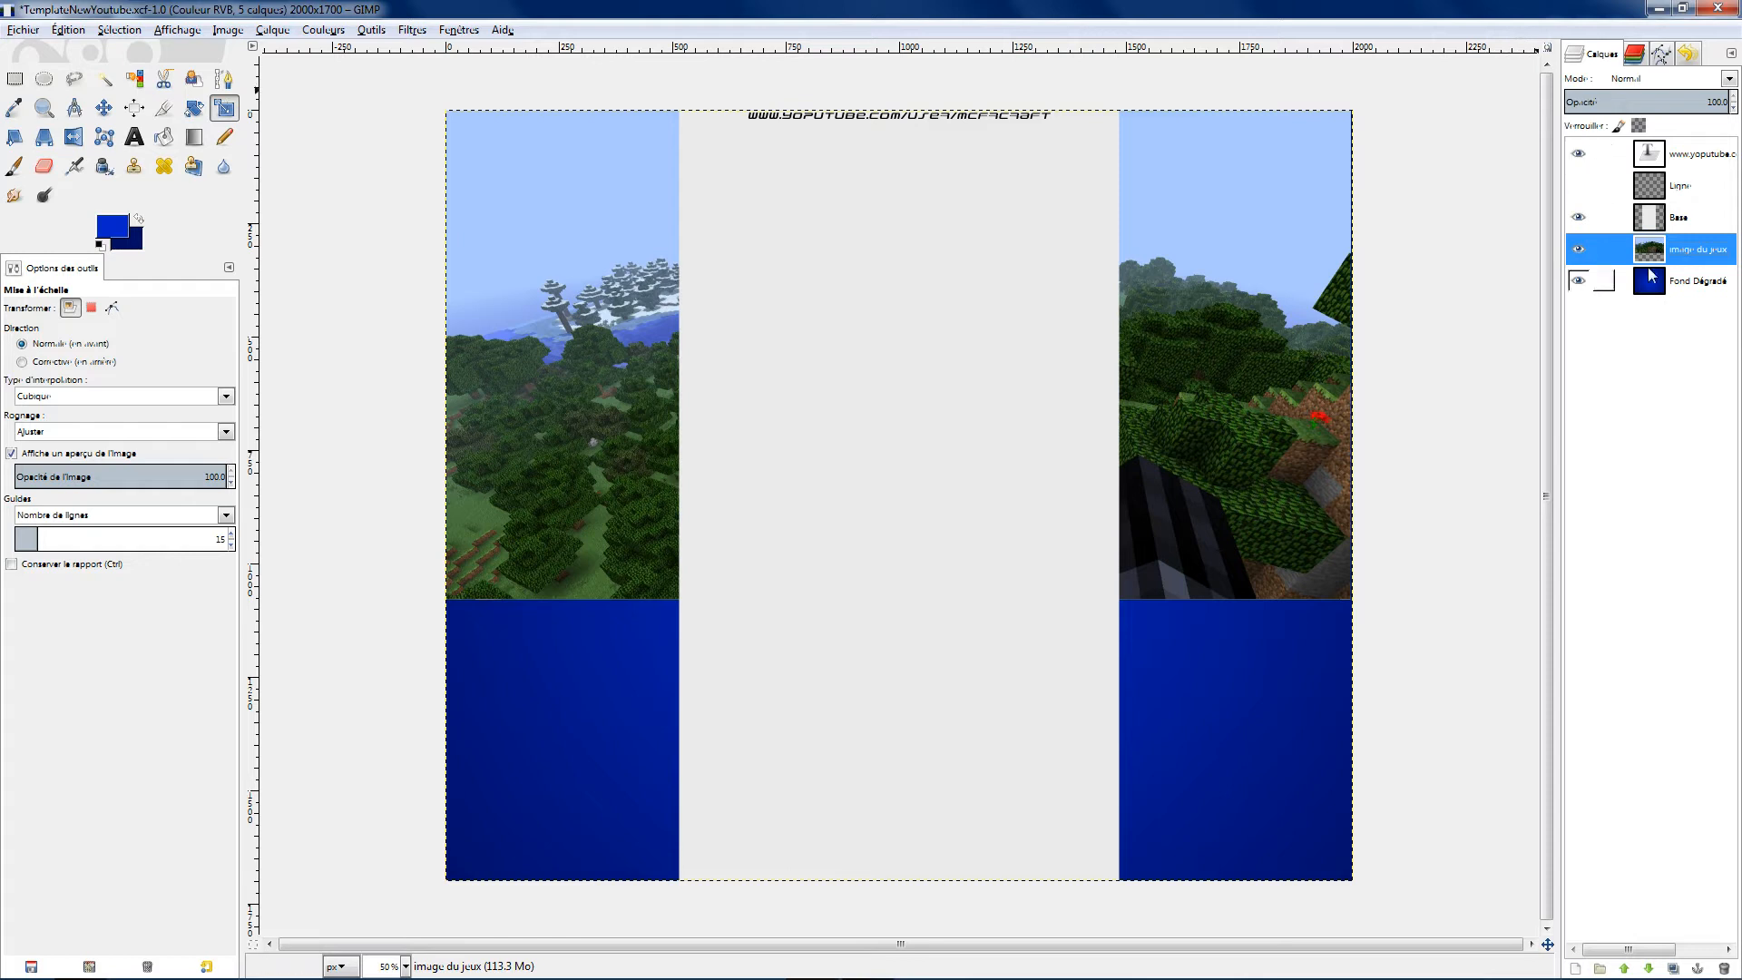
# Reduce the opacity of the Base layer to about 77.5
pyautogui.click(1678, 217)
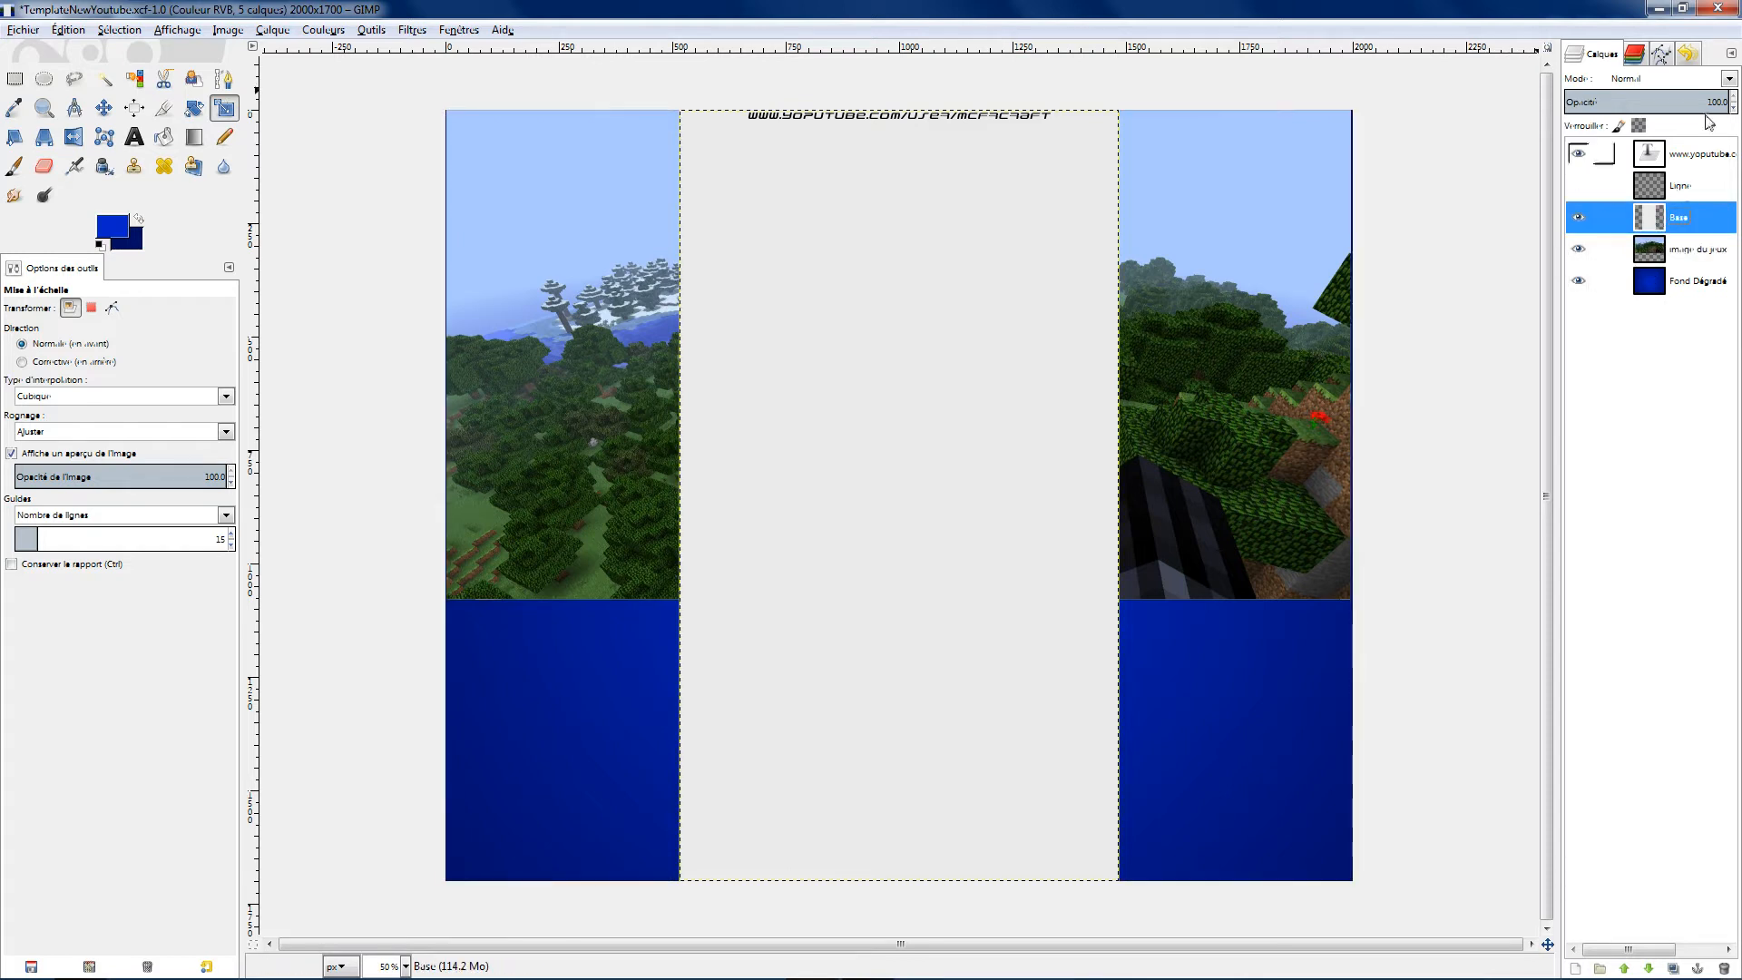
pyautogui.click(1716, 101)
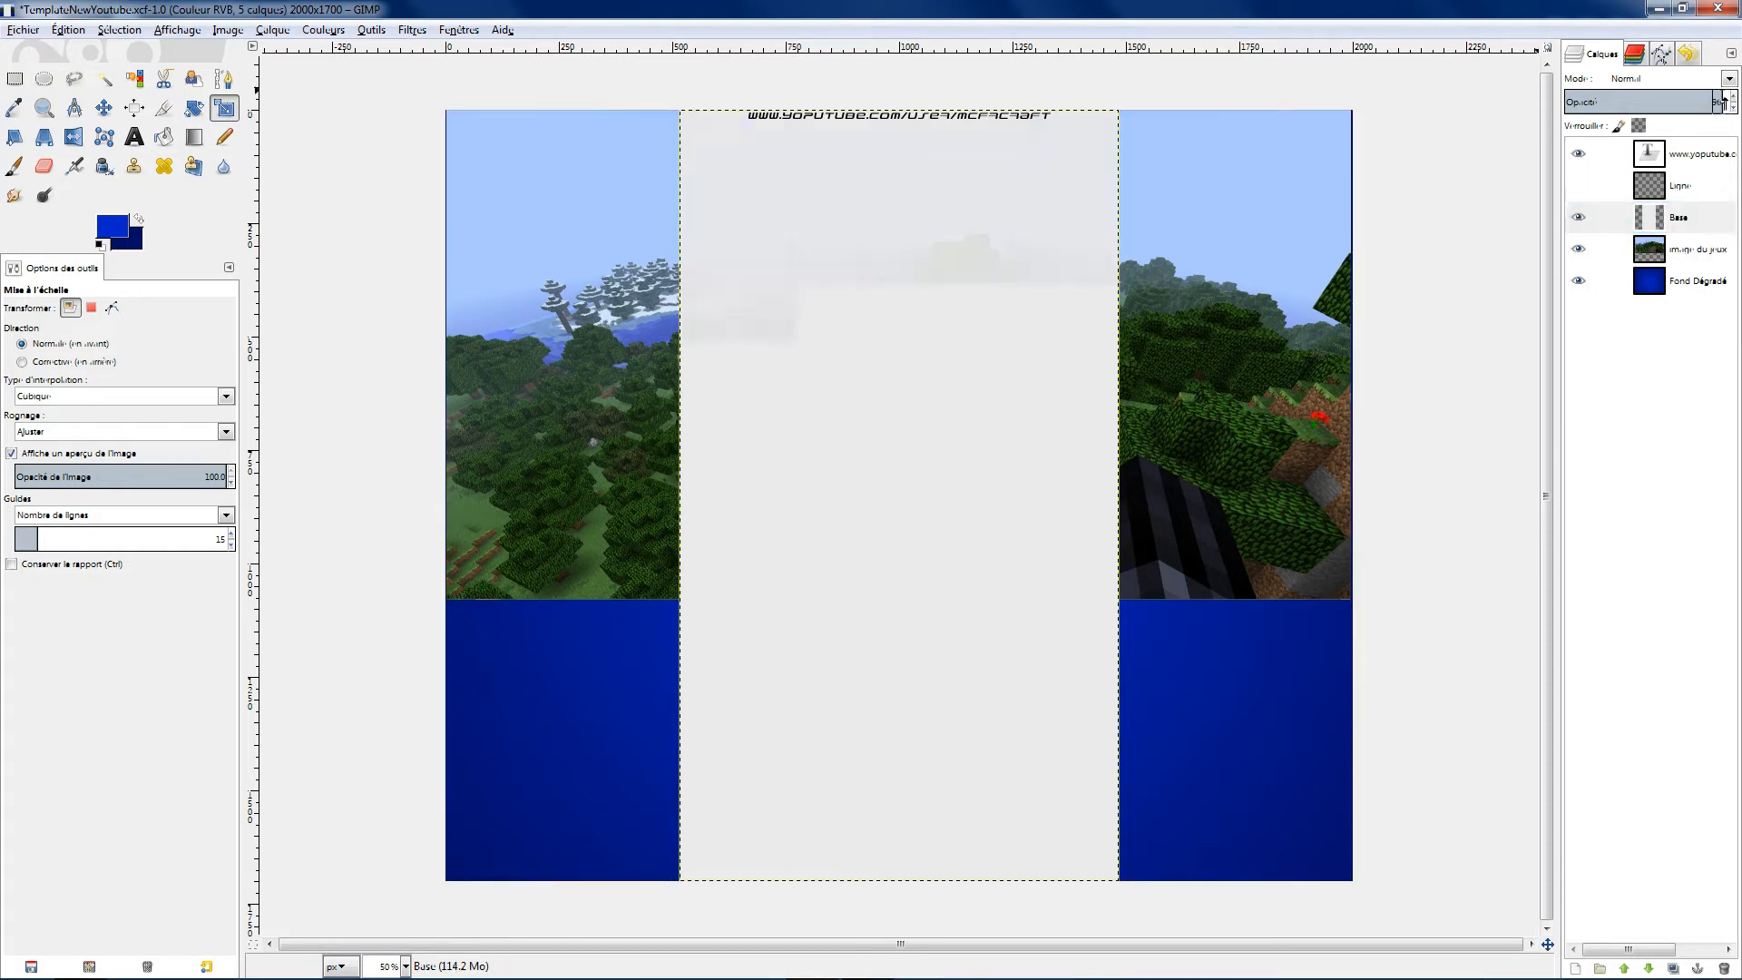
pyautogui.moveTo(1703, 102)
pyautogui.mouseDown()
pyautogui.moveTo(1647, 106)
pyautogui.moveTo(1694, 114)
pyautogui.mouseUp()
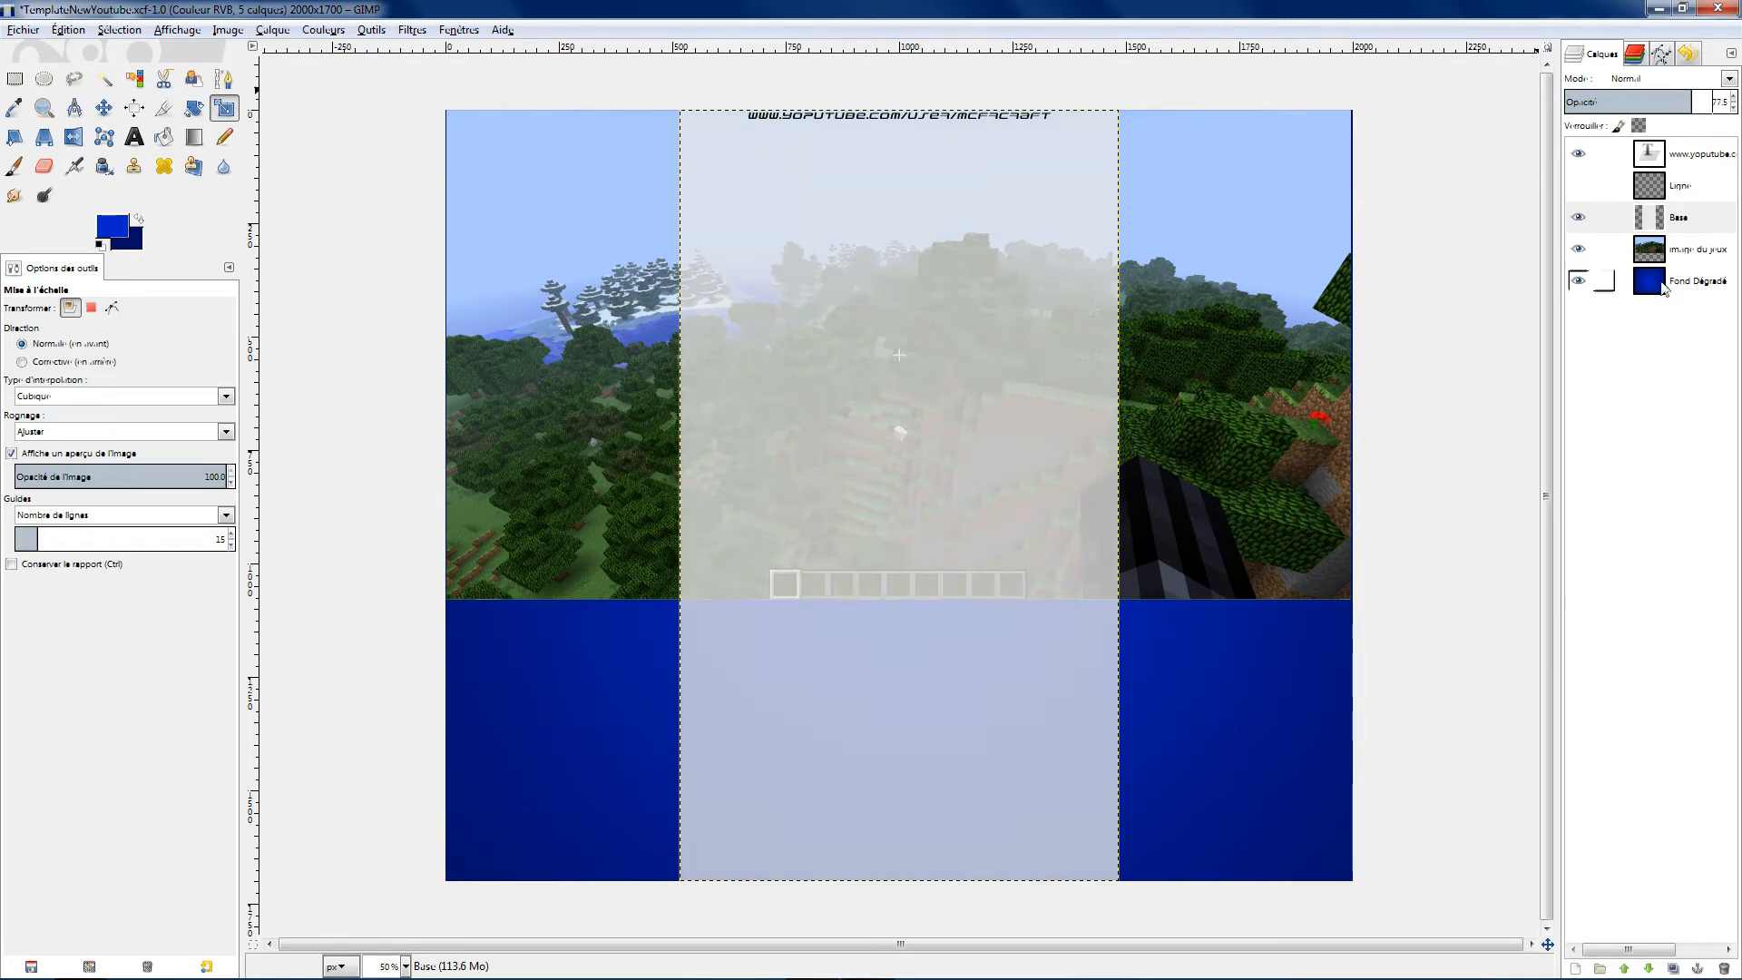
# Lower the opacity of the image du jeux layer to about 40.7
pyautogui.click(1602, 249)
pyautogui.doubleClick(1703, 102)
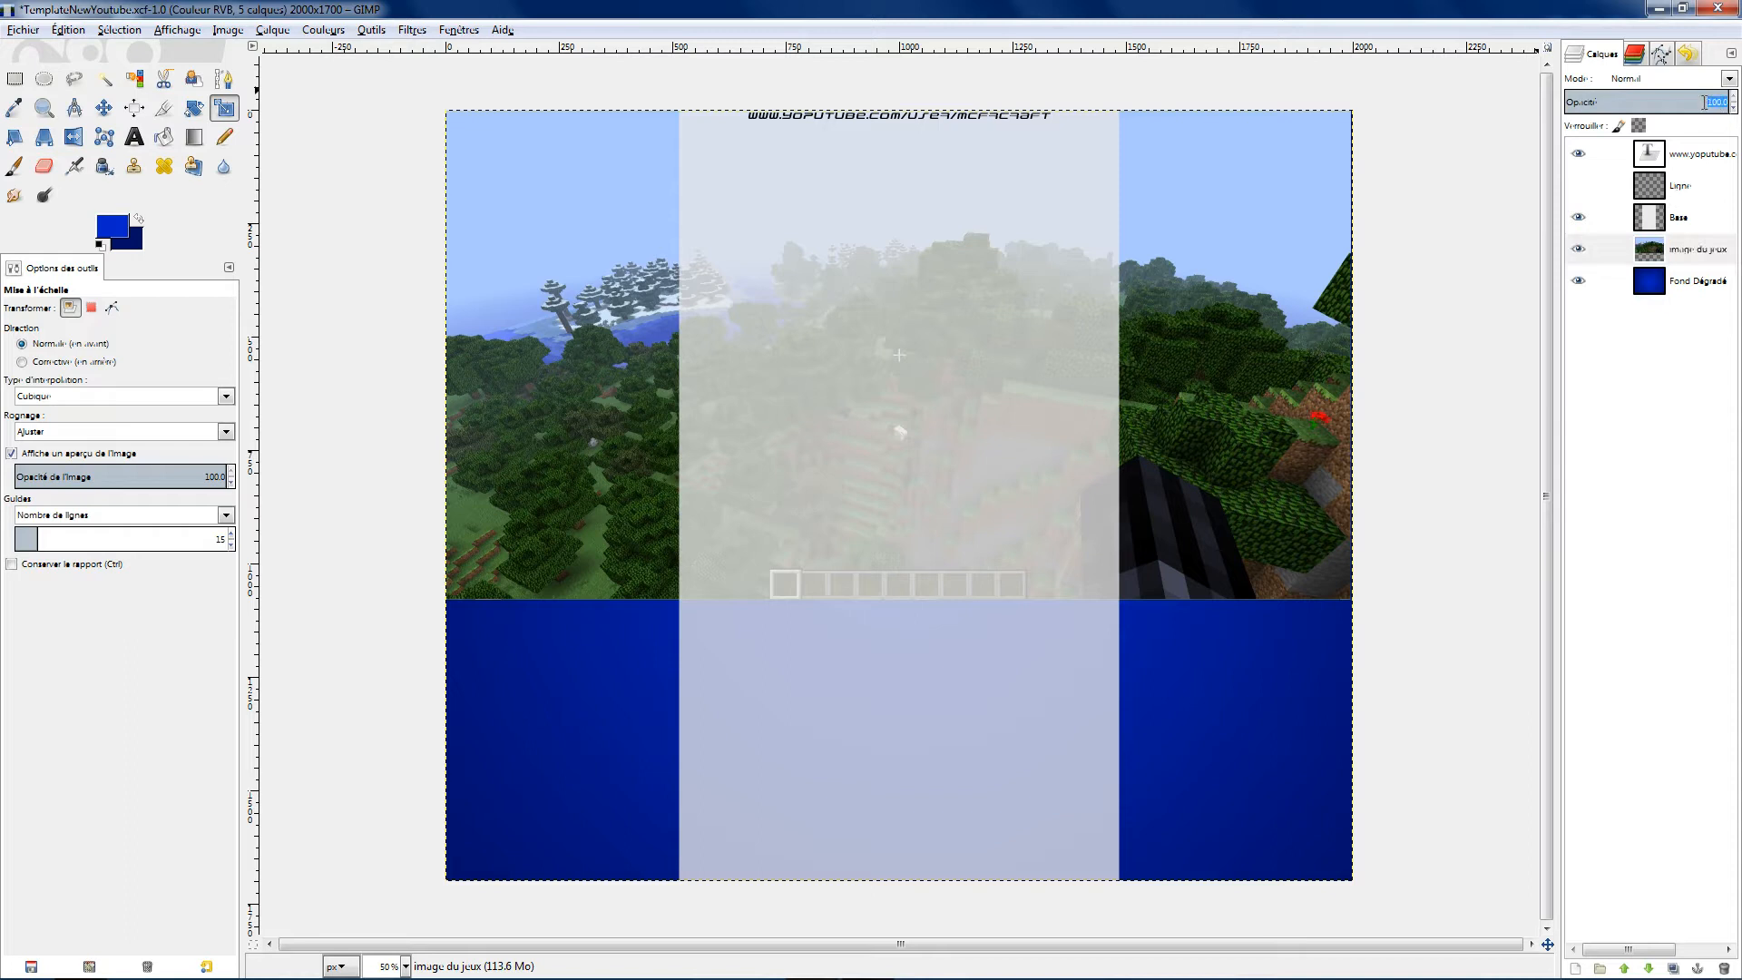
pyautogui.write('20')
pyautogui.press('Return')
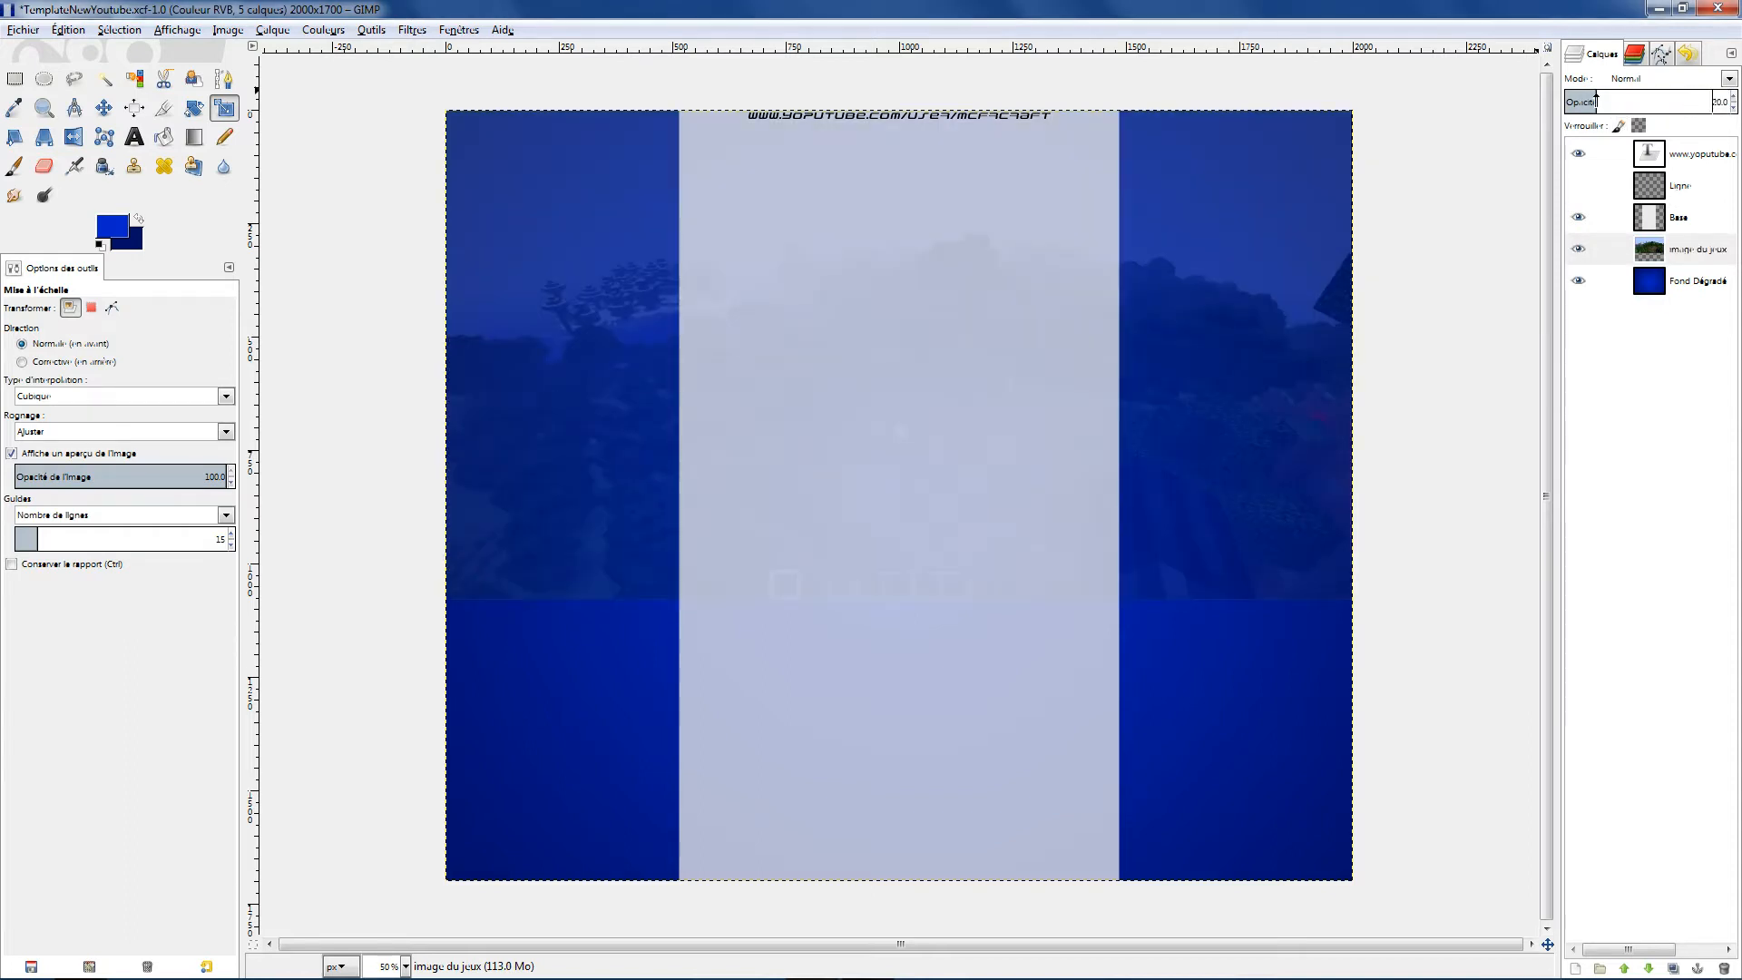
pyautogui.click(1604, 98)
pyautogui.moveTo(1604, 98); pyautogui.dragTo(1620, 105)
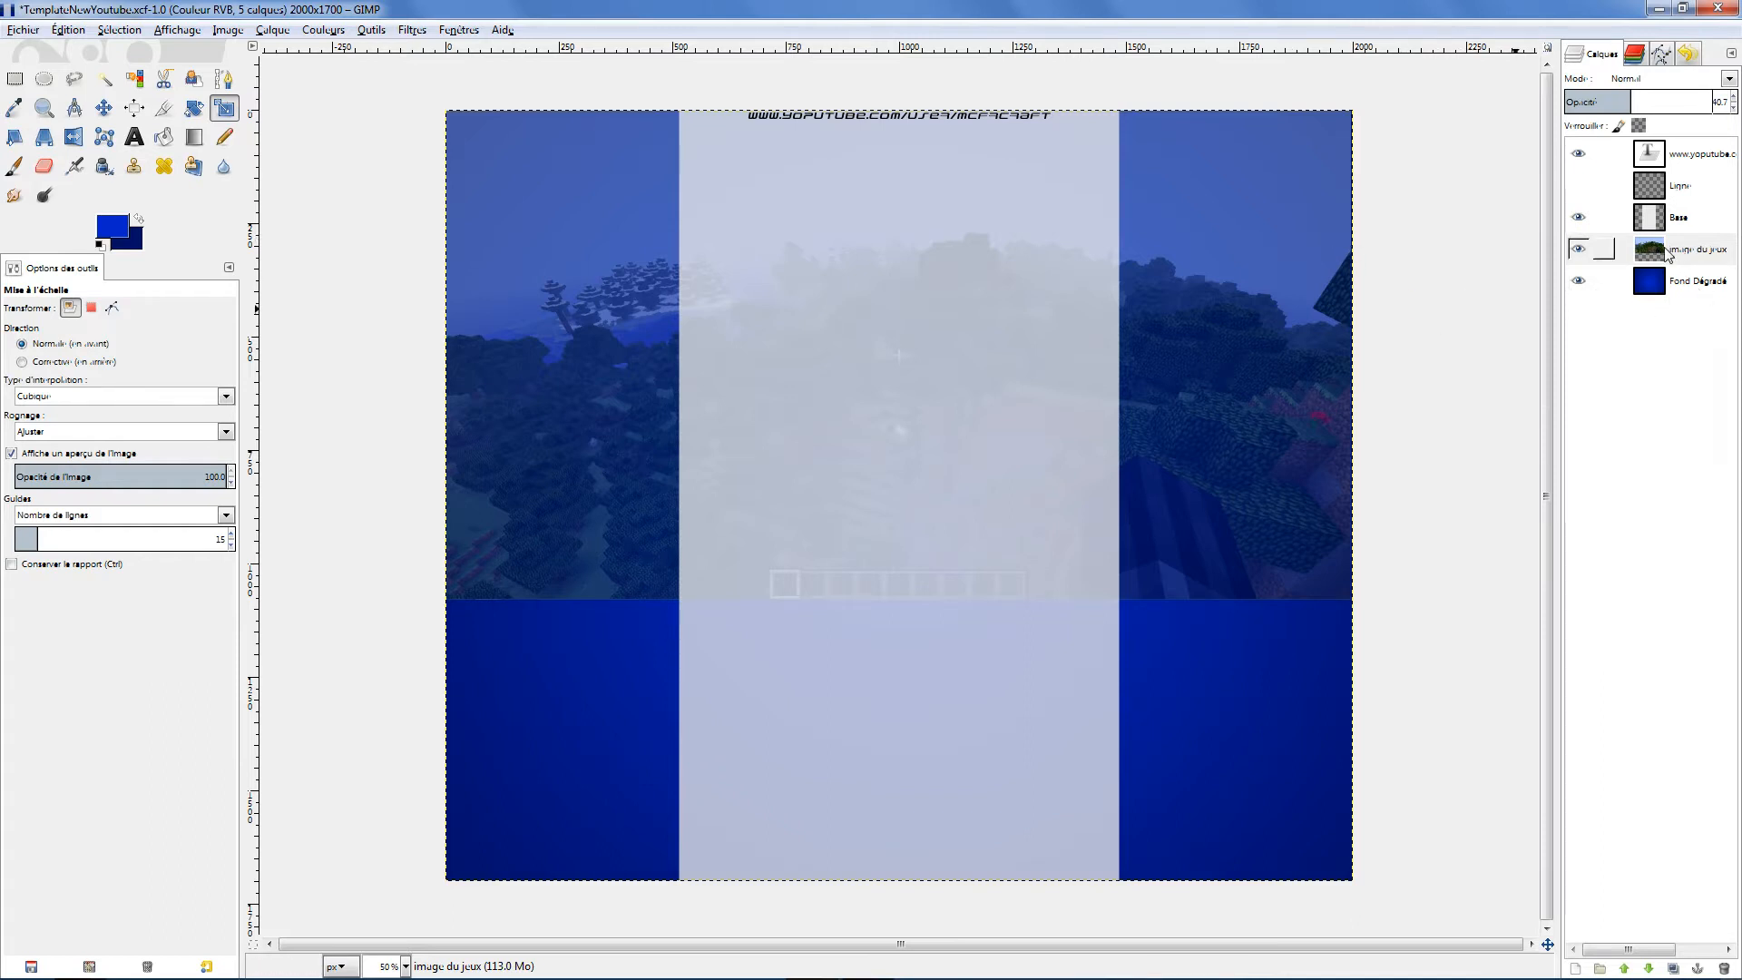
pyautogui.click(1678, 250)
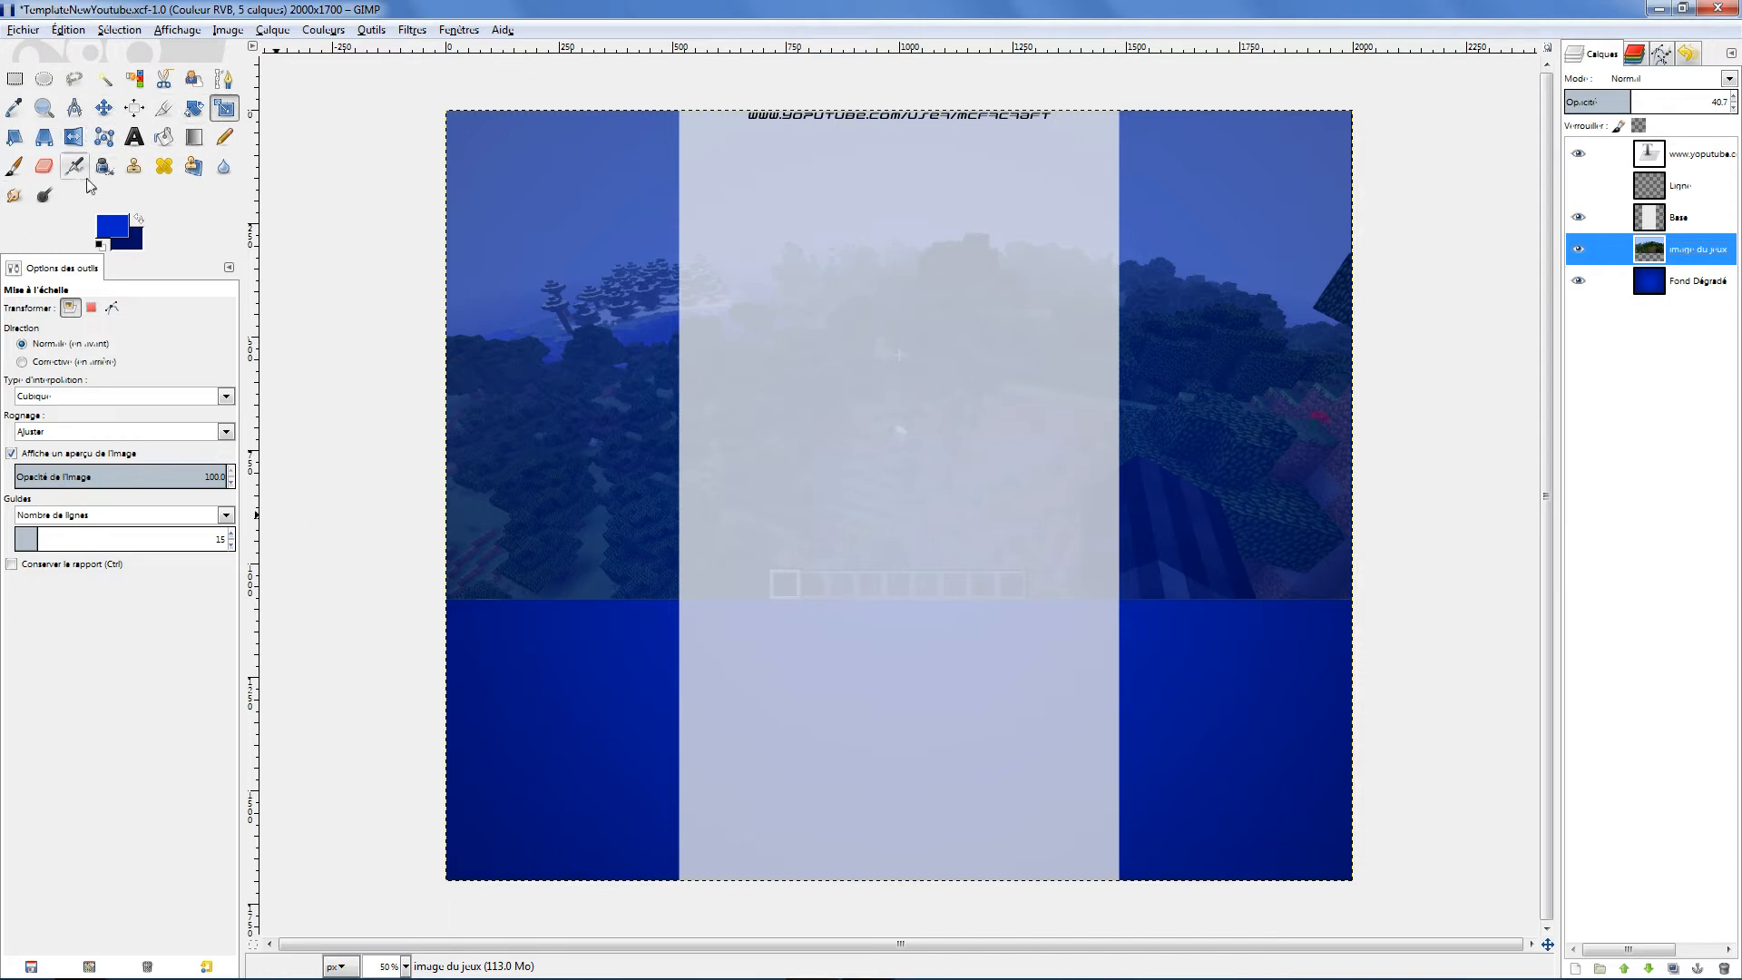
pyautogui.click(195, 138)
pyautogui.click(44, 366)
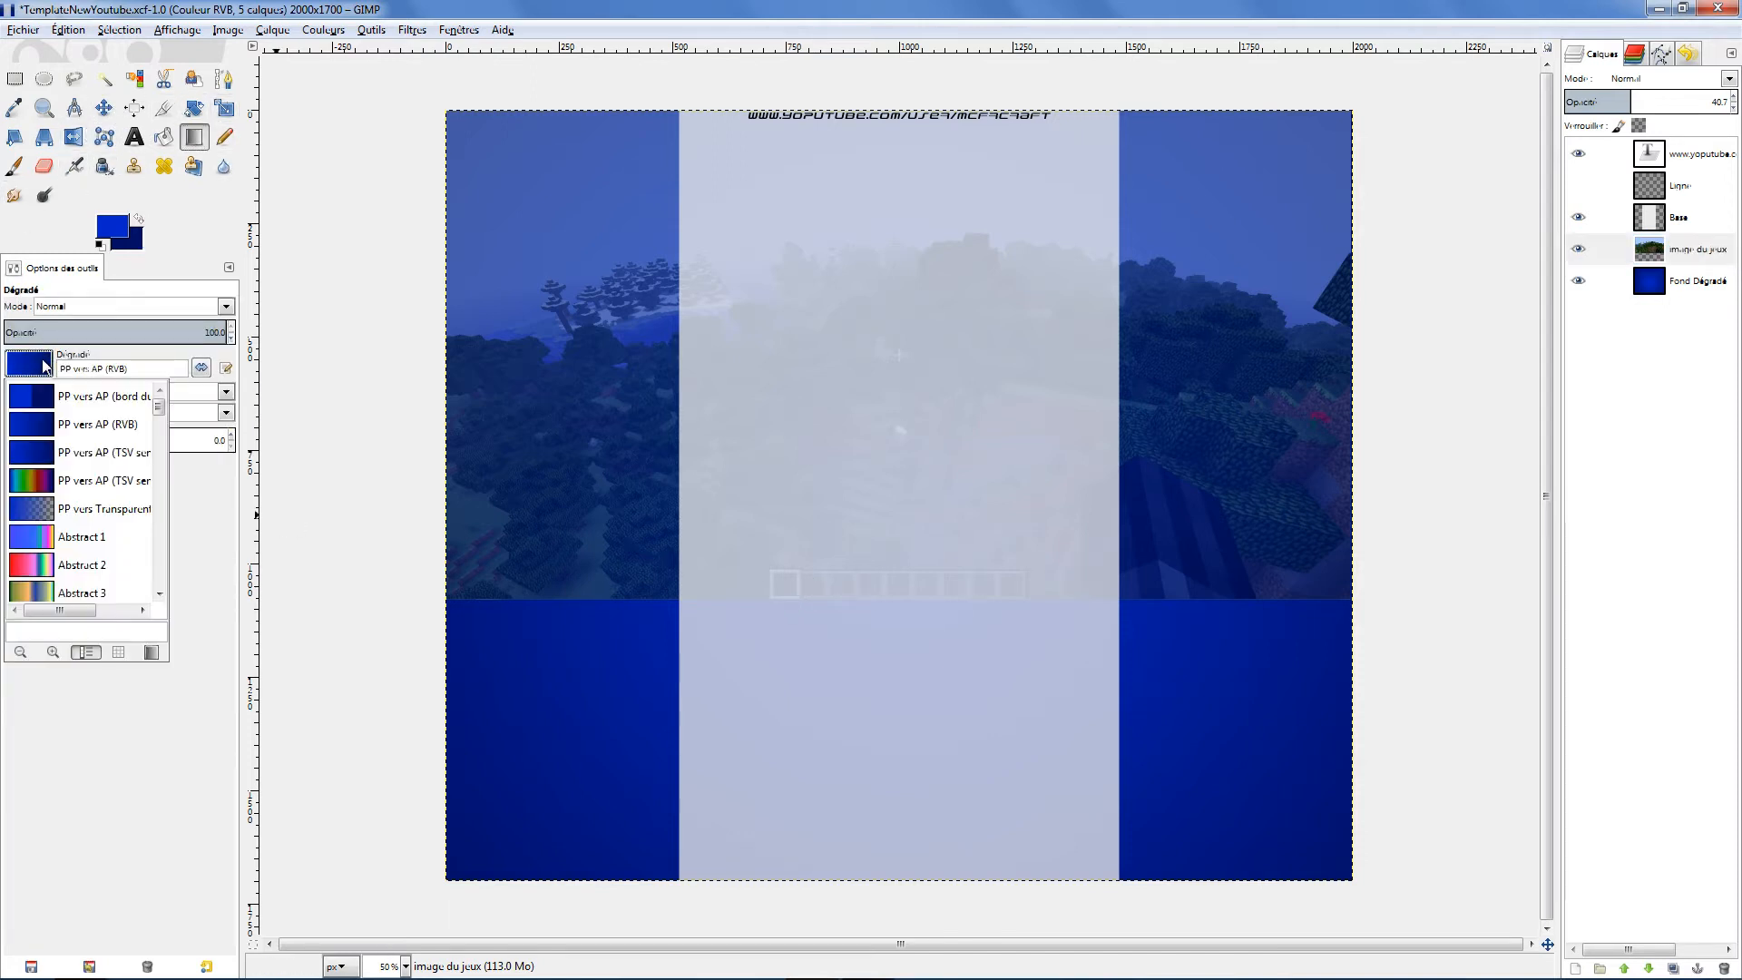
pyautogui.moveTo(159, 410)
pyautogui.mouseDown()
pyautogui.moveTo(162, 595)
pyautogui.moveTo(173, 390)
pyautogui.moveTo(188, 388)
pyautogui.moveTo(160, 401)
pyautogui.mouseUp()
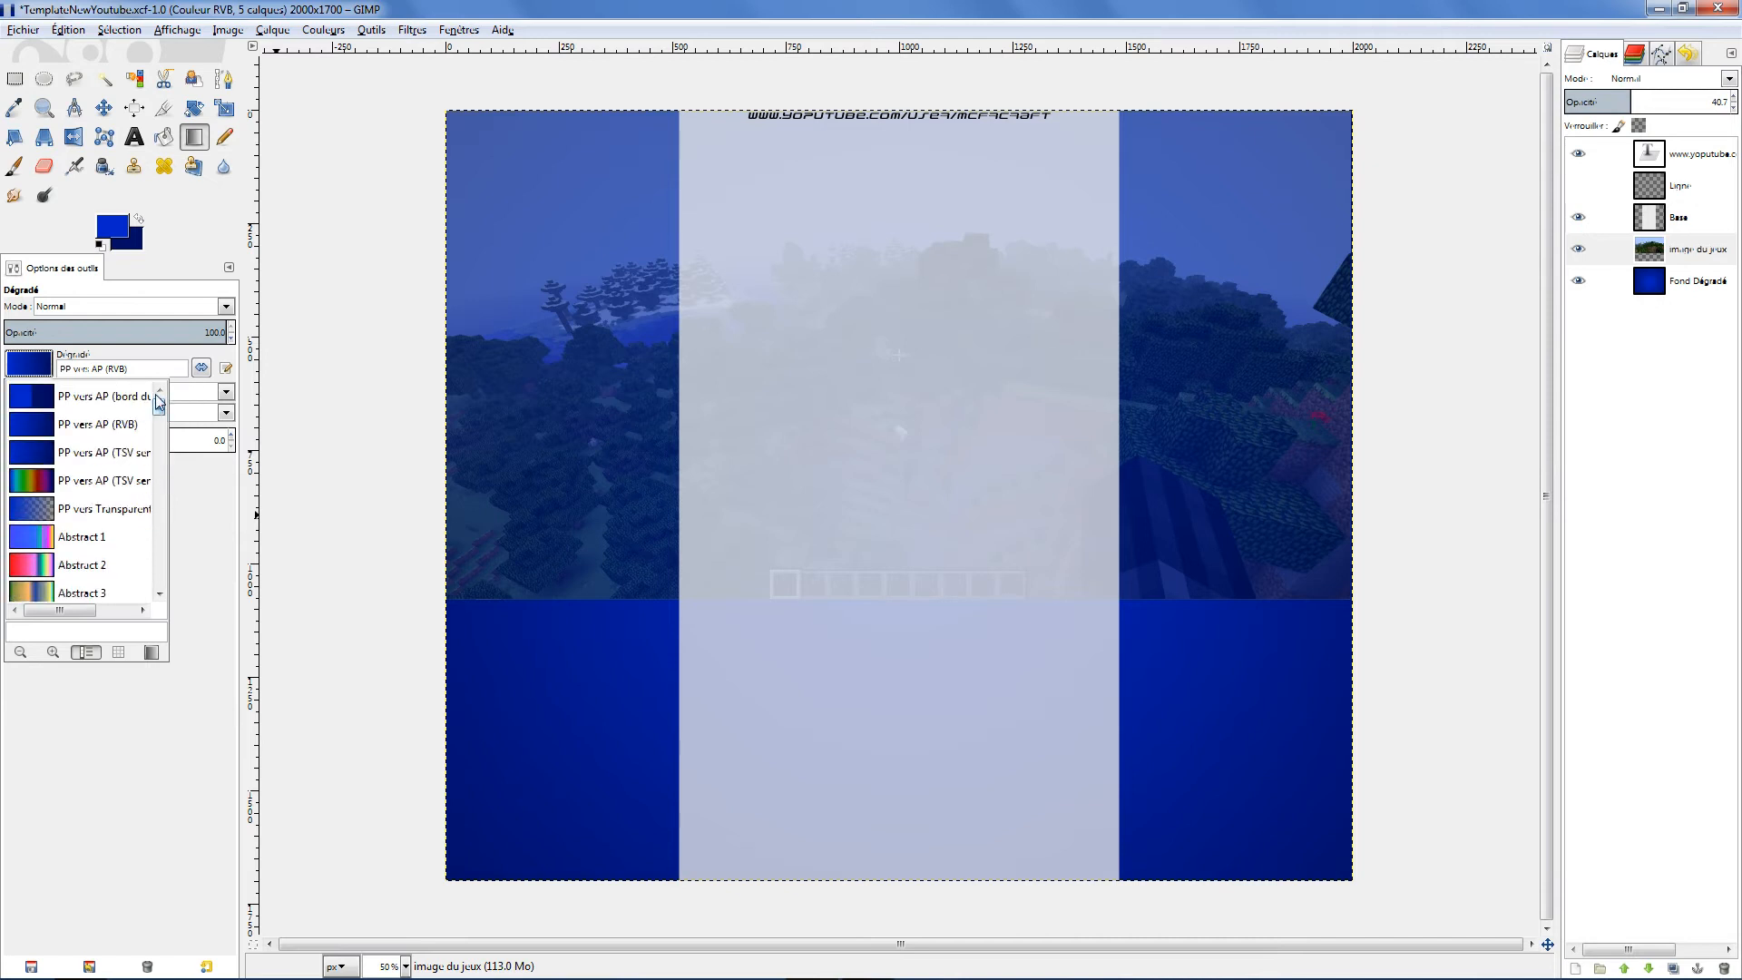
pyautogui.click(221, 360)
pyautogui.click(103, 440)
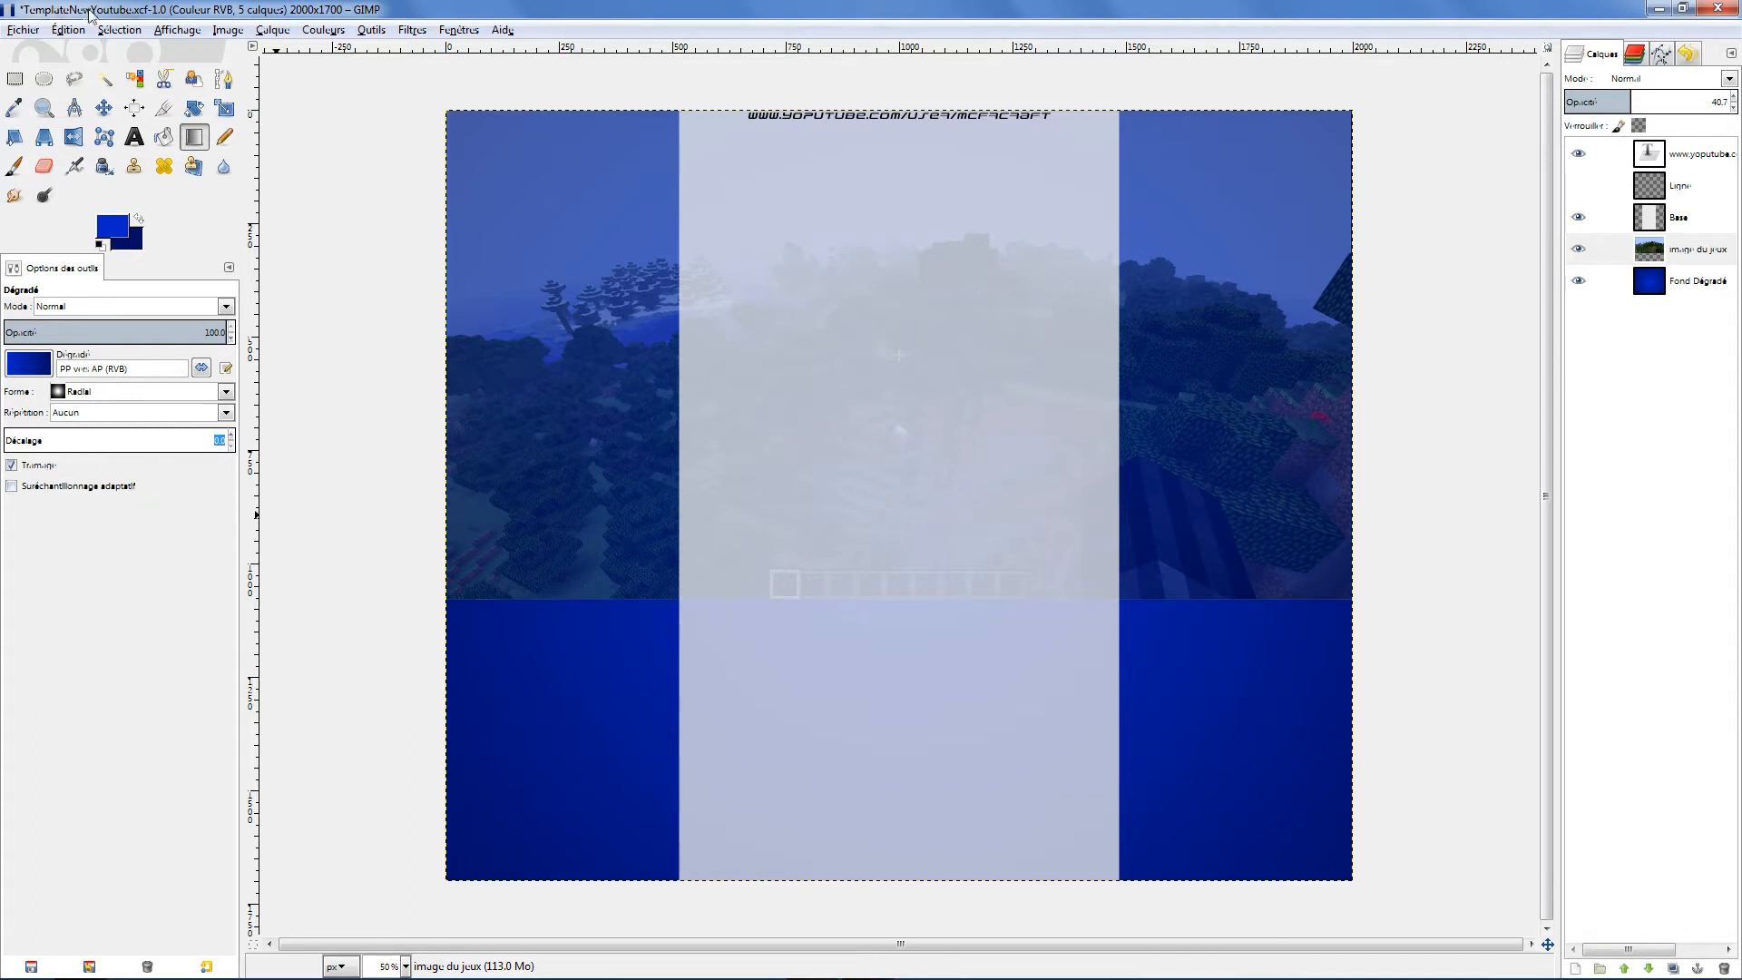
# Set up the Eraser with the 2. Hardness 025 brush at a size of about 493.78
pyautogui.click(43, 166)
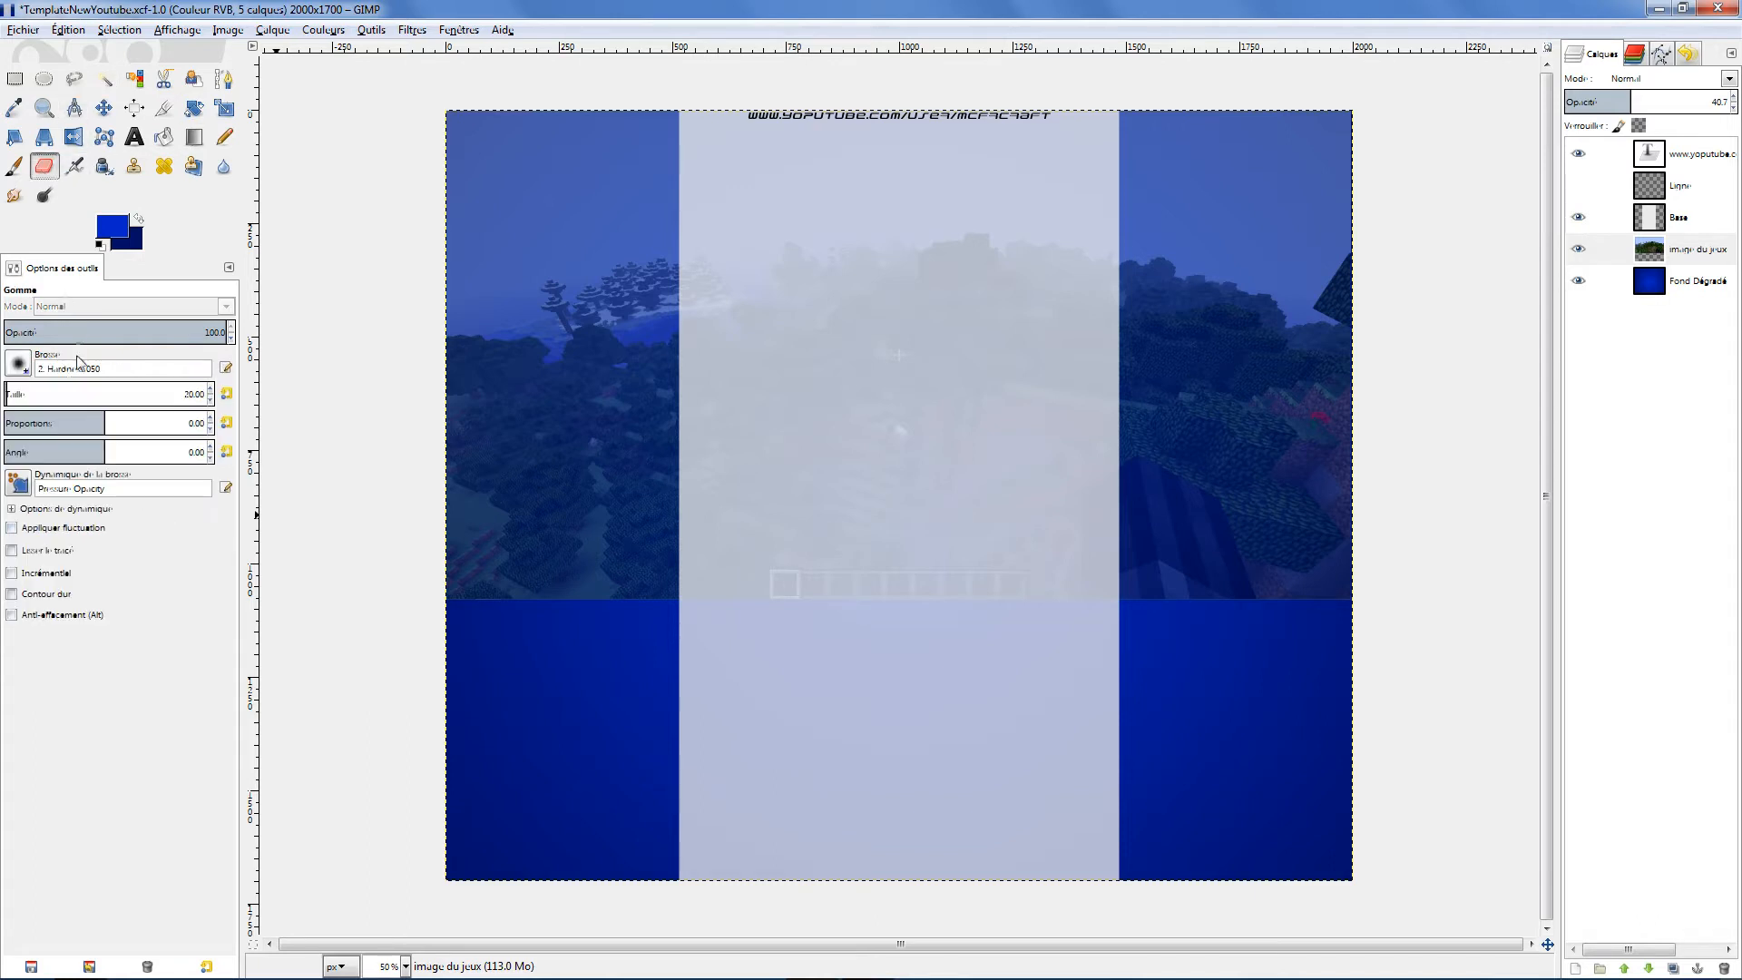
pyautogui.click(18, 365)
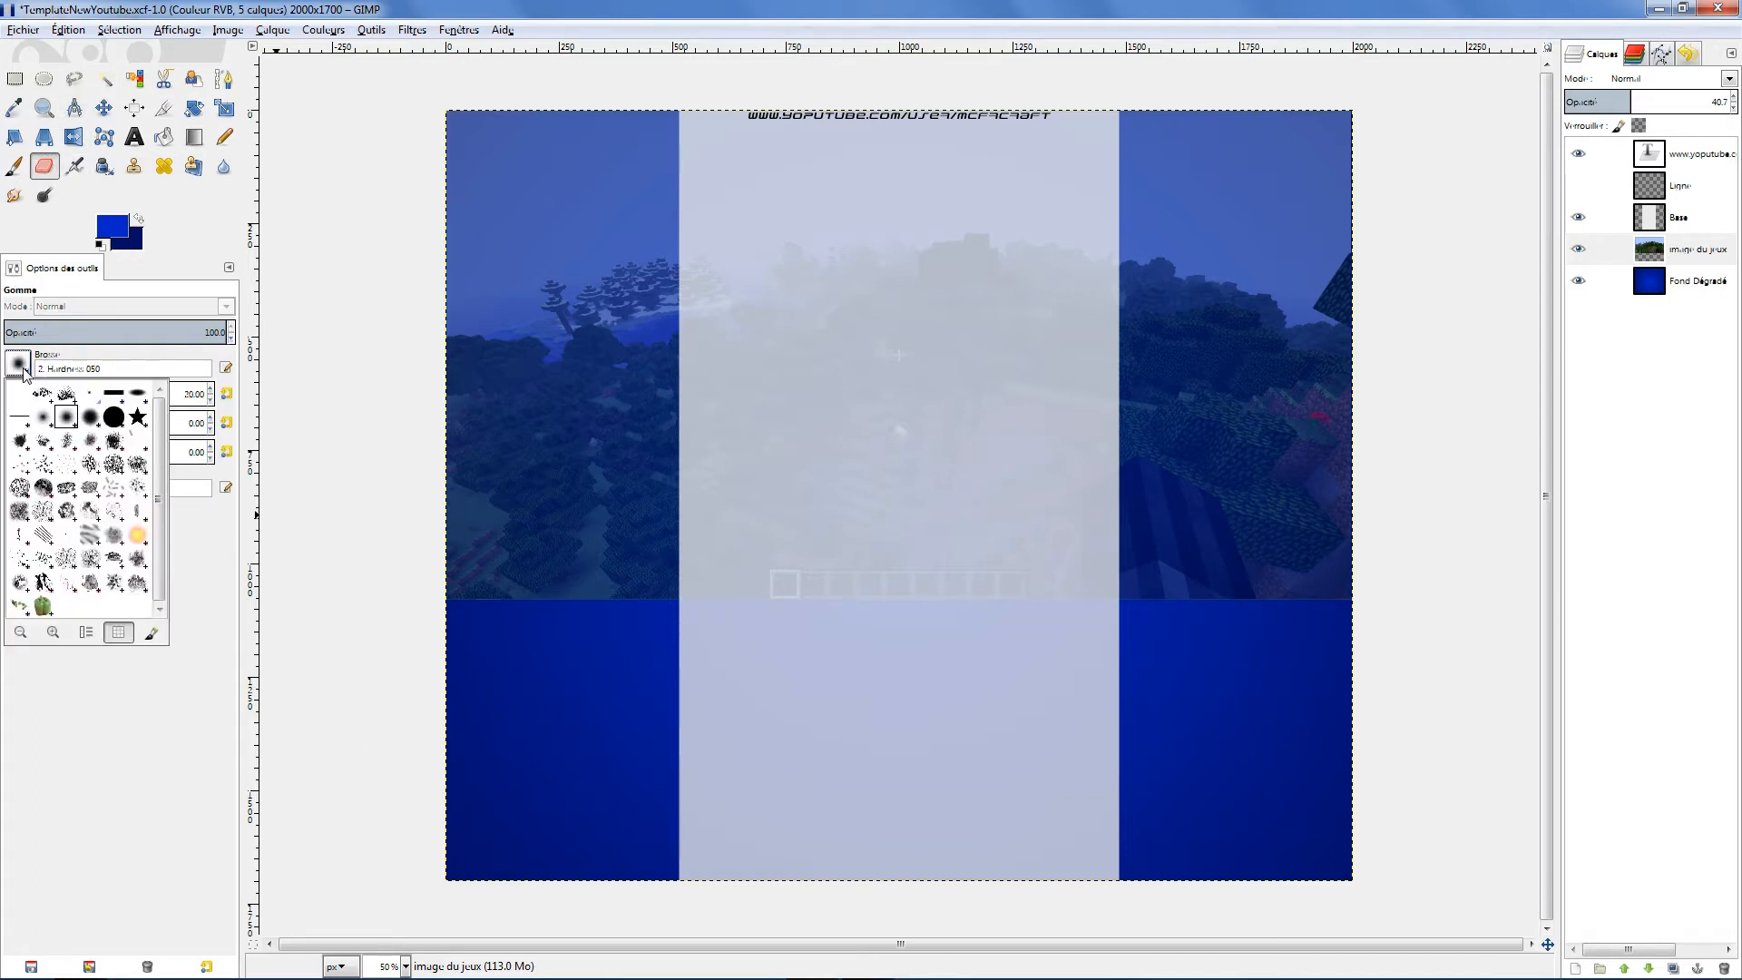
pyautogui.doubleClick(42, 416)
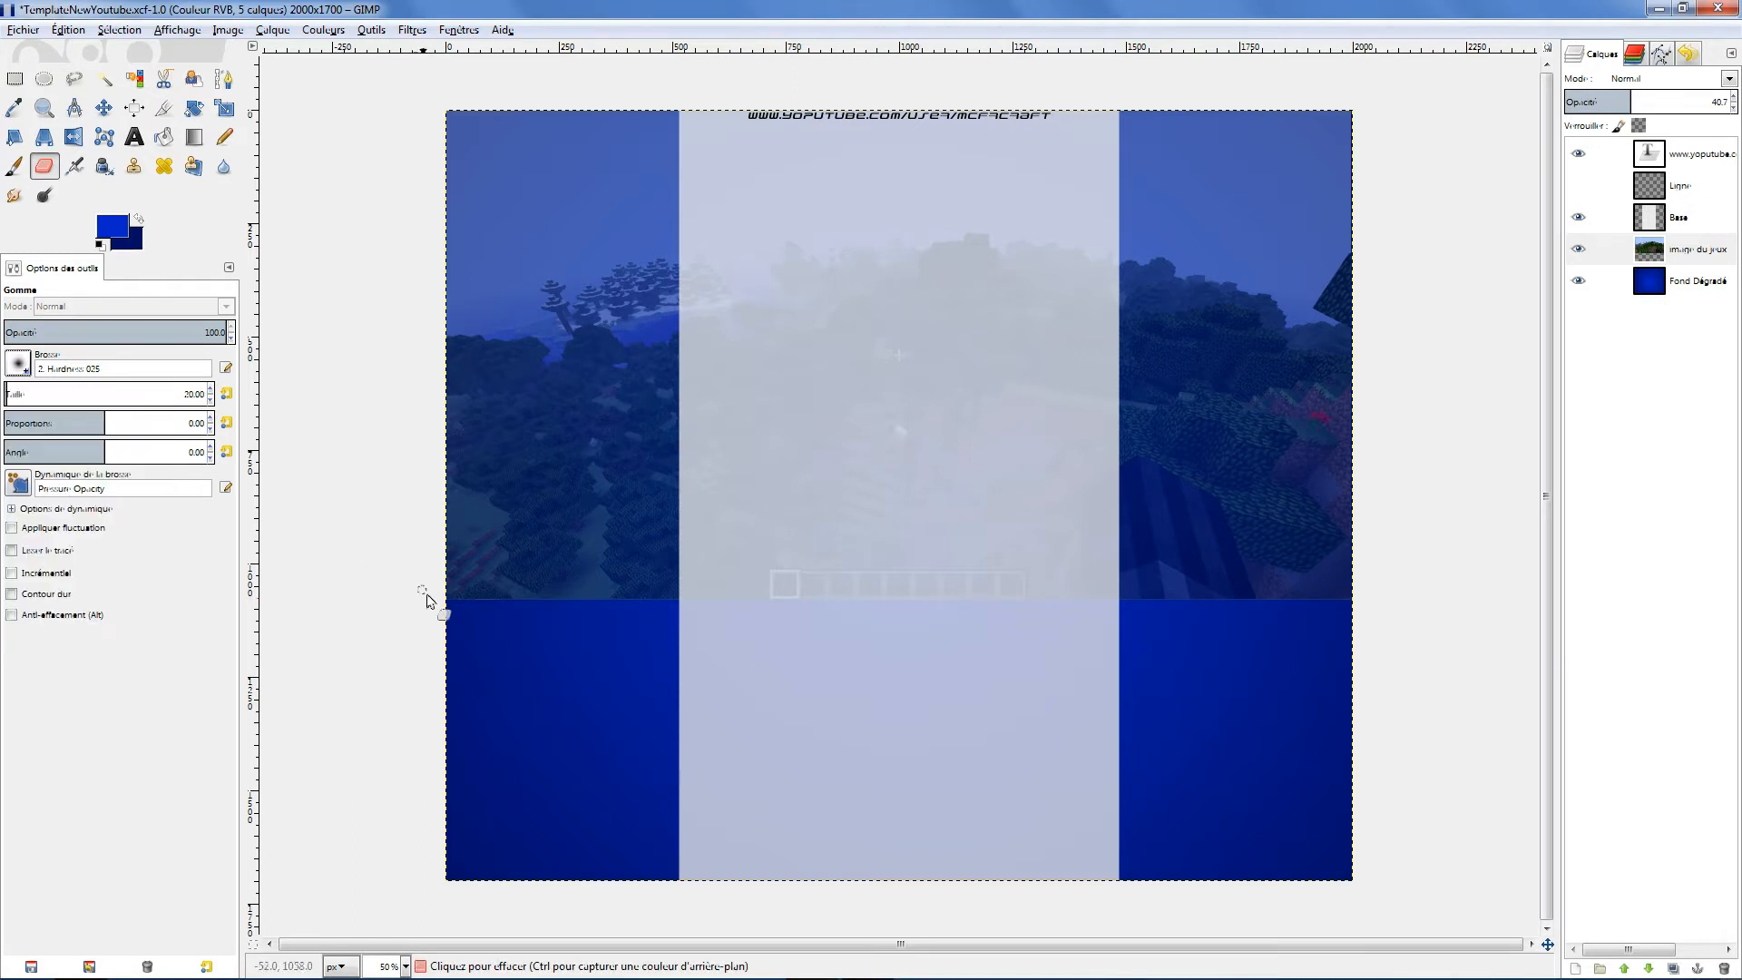
pyautogui.moveTo(52, 393); pyautogui.dragTo(102, 393)
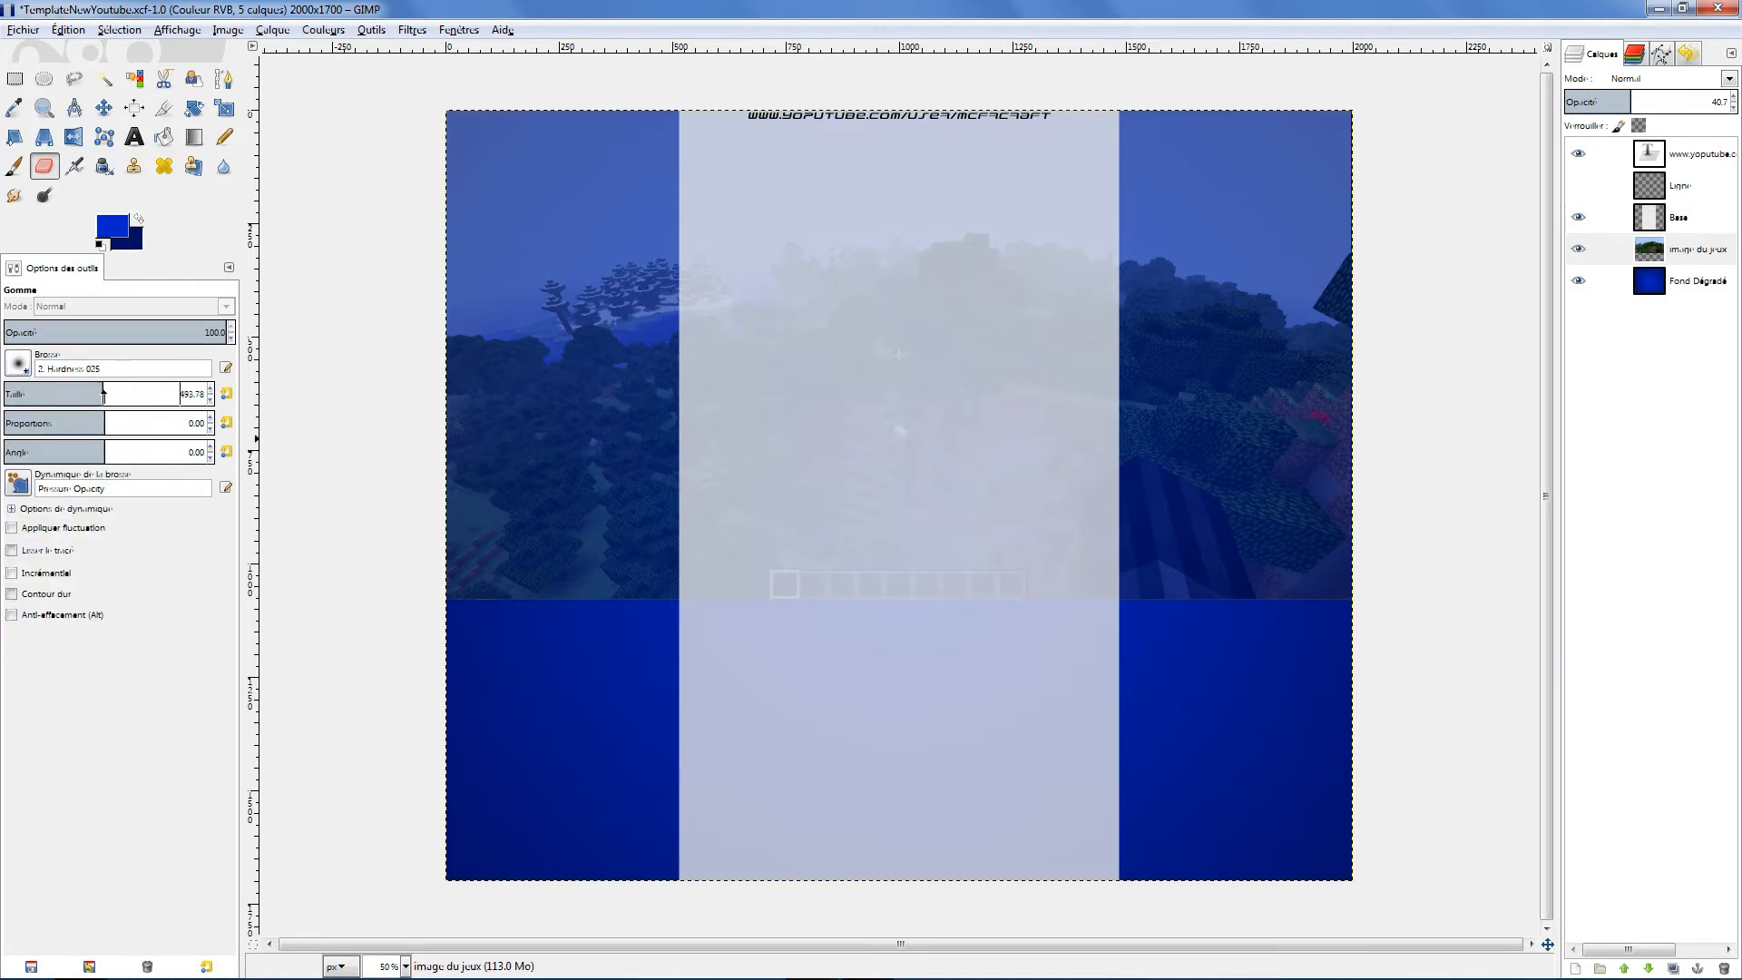
# Try erasing along the screenshot's lower edge, first freehand and again as a straight line across the image, undoing each attempt
pyautogui.moveTo(477, 599); pyautogui.dragTo(1511, 621)
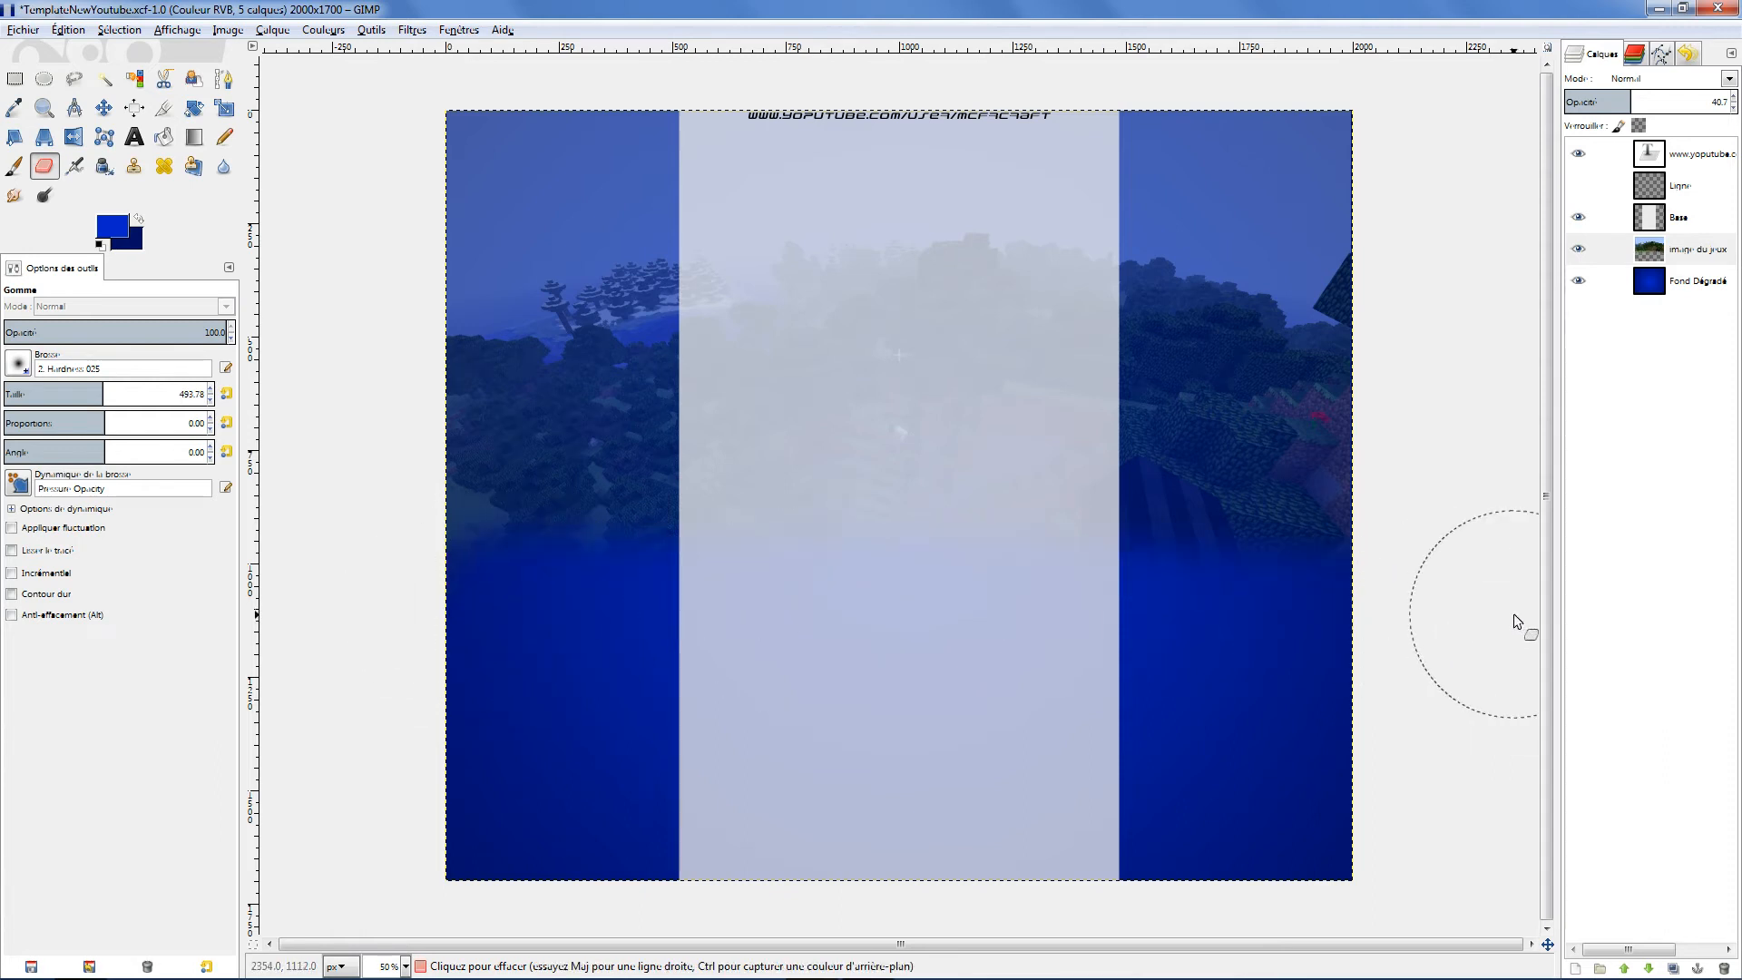
pyautogui.press('ctrl')
pyautogui.hotkey('ctrl', 'z')
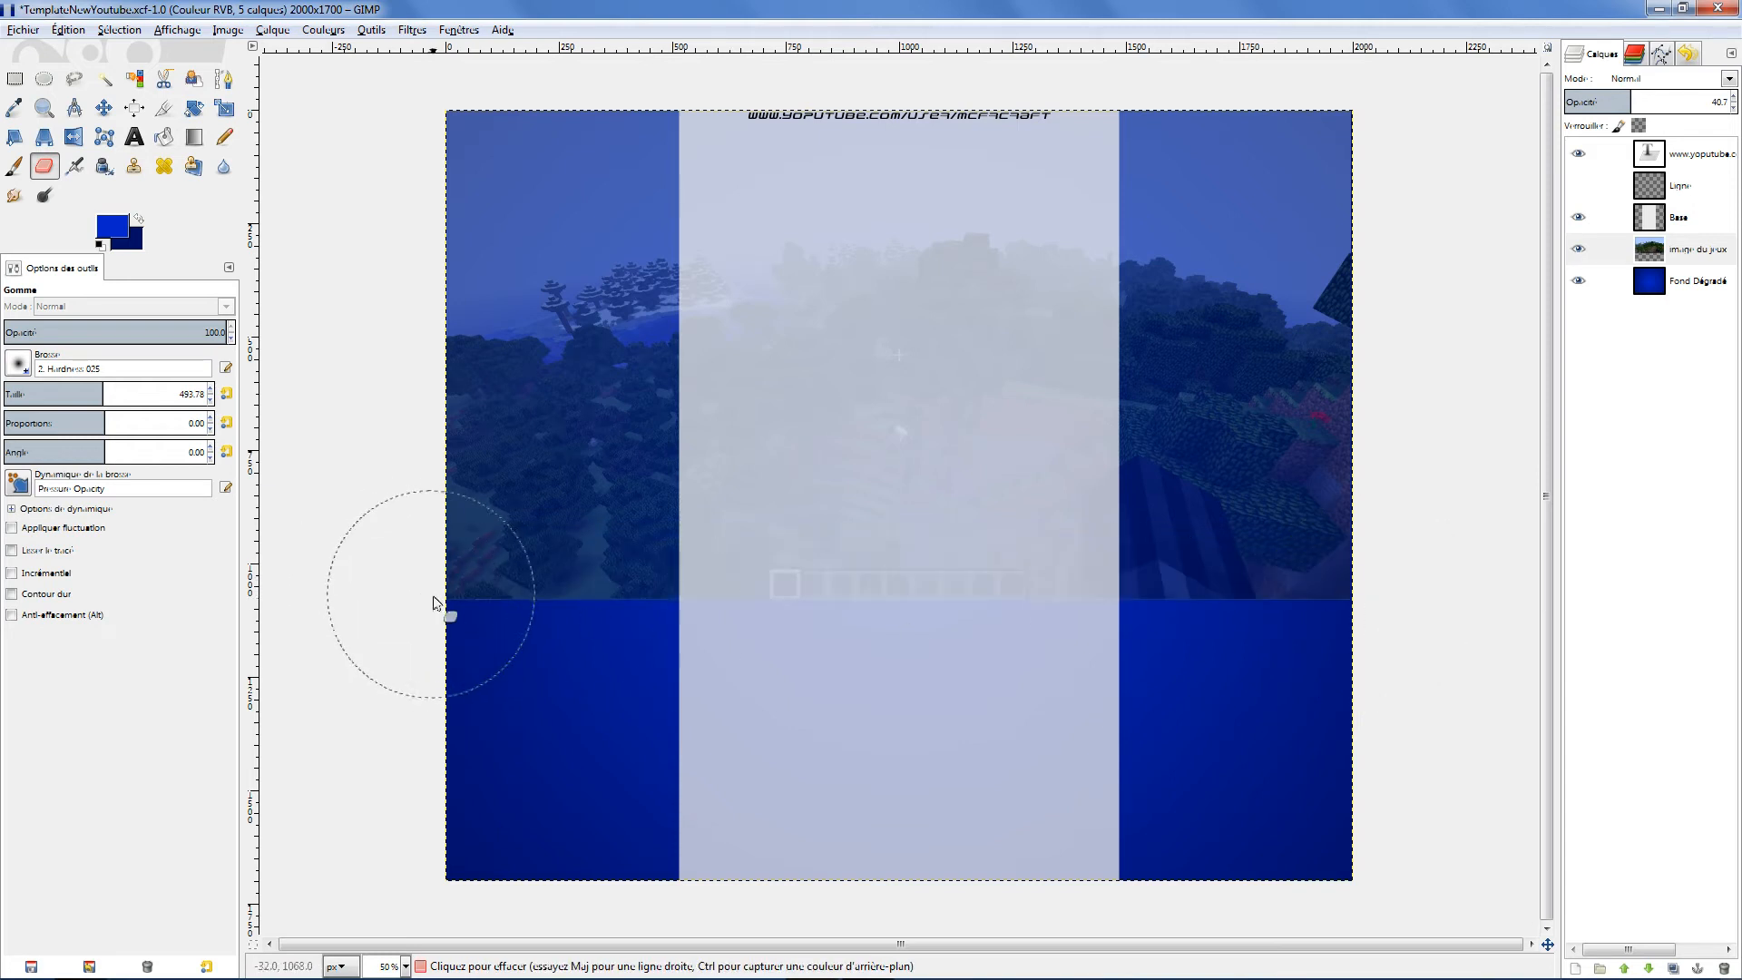
pyautogui.press('shift')
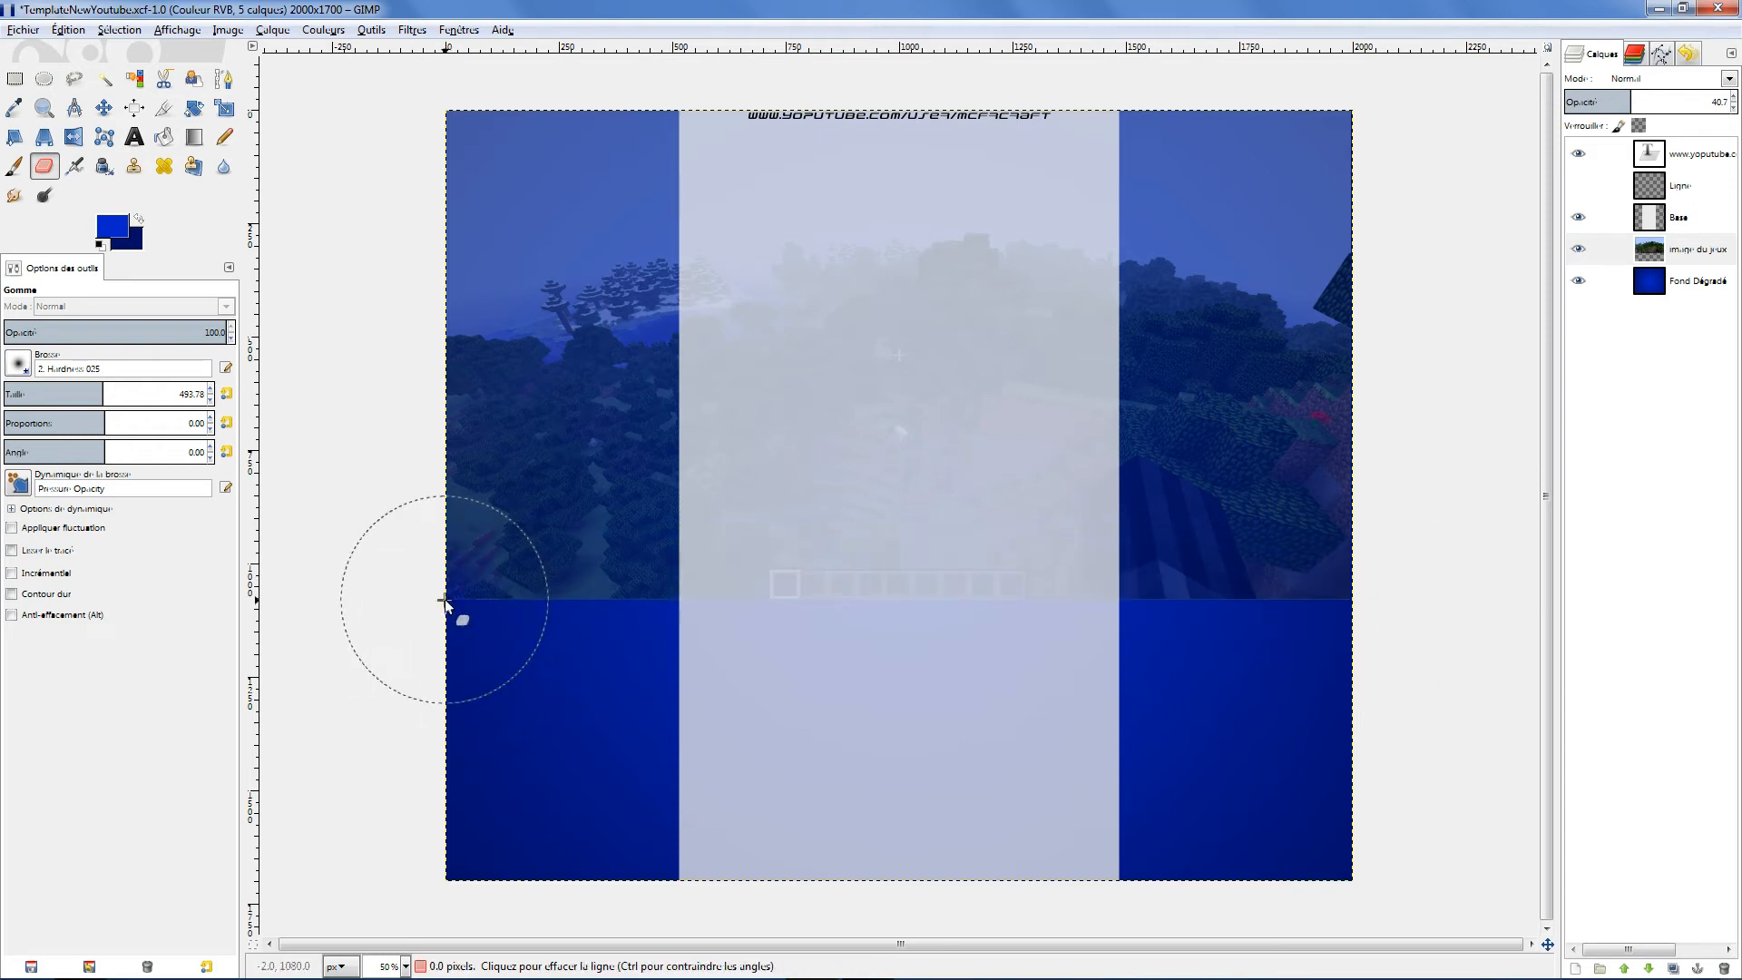
pyautogui.keyDown('shift'); pyautogui.click(1353, 600); pyautogui.keyUp('shift')
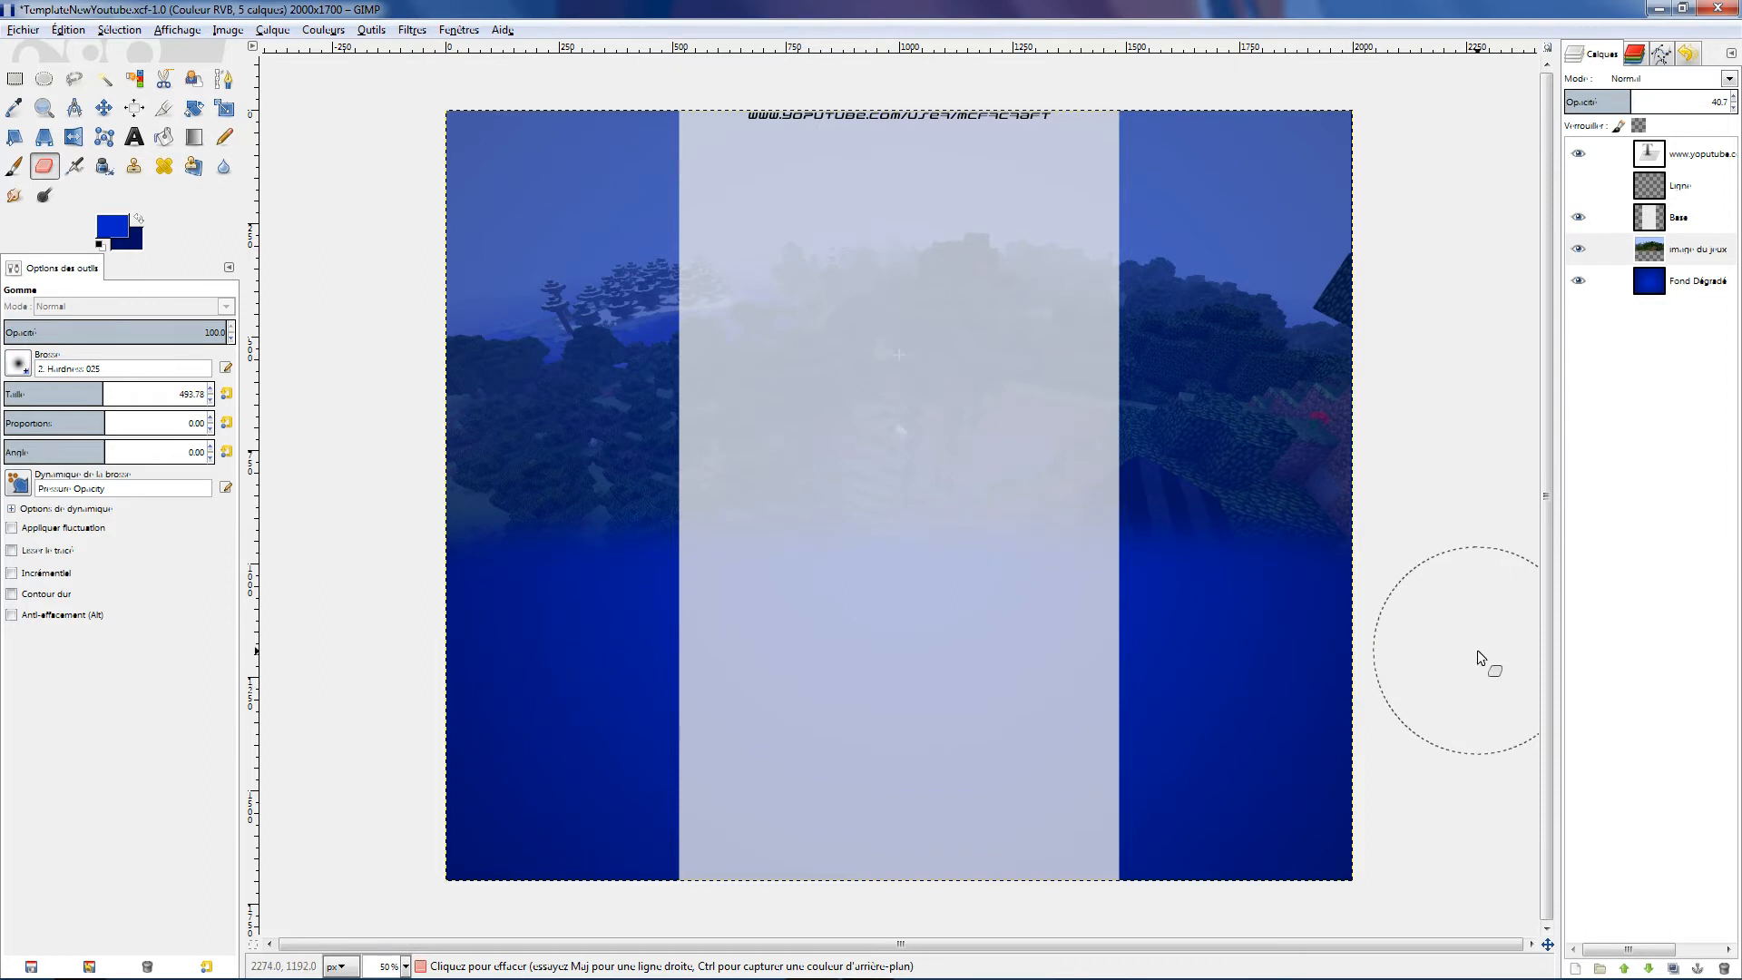
pyautogui.press('ctrl')
pyautogui.hotkey('ctrl', 'z')
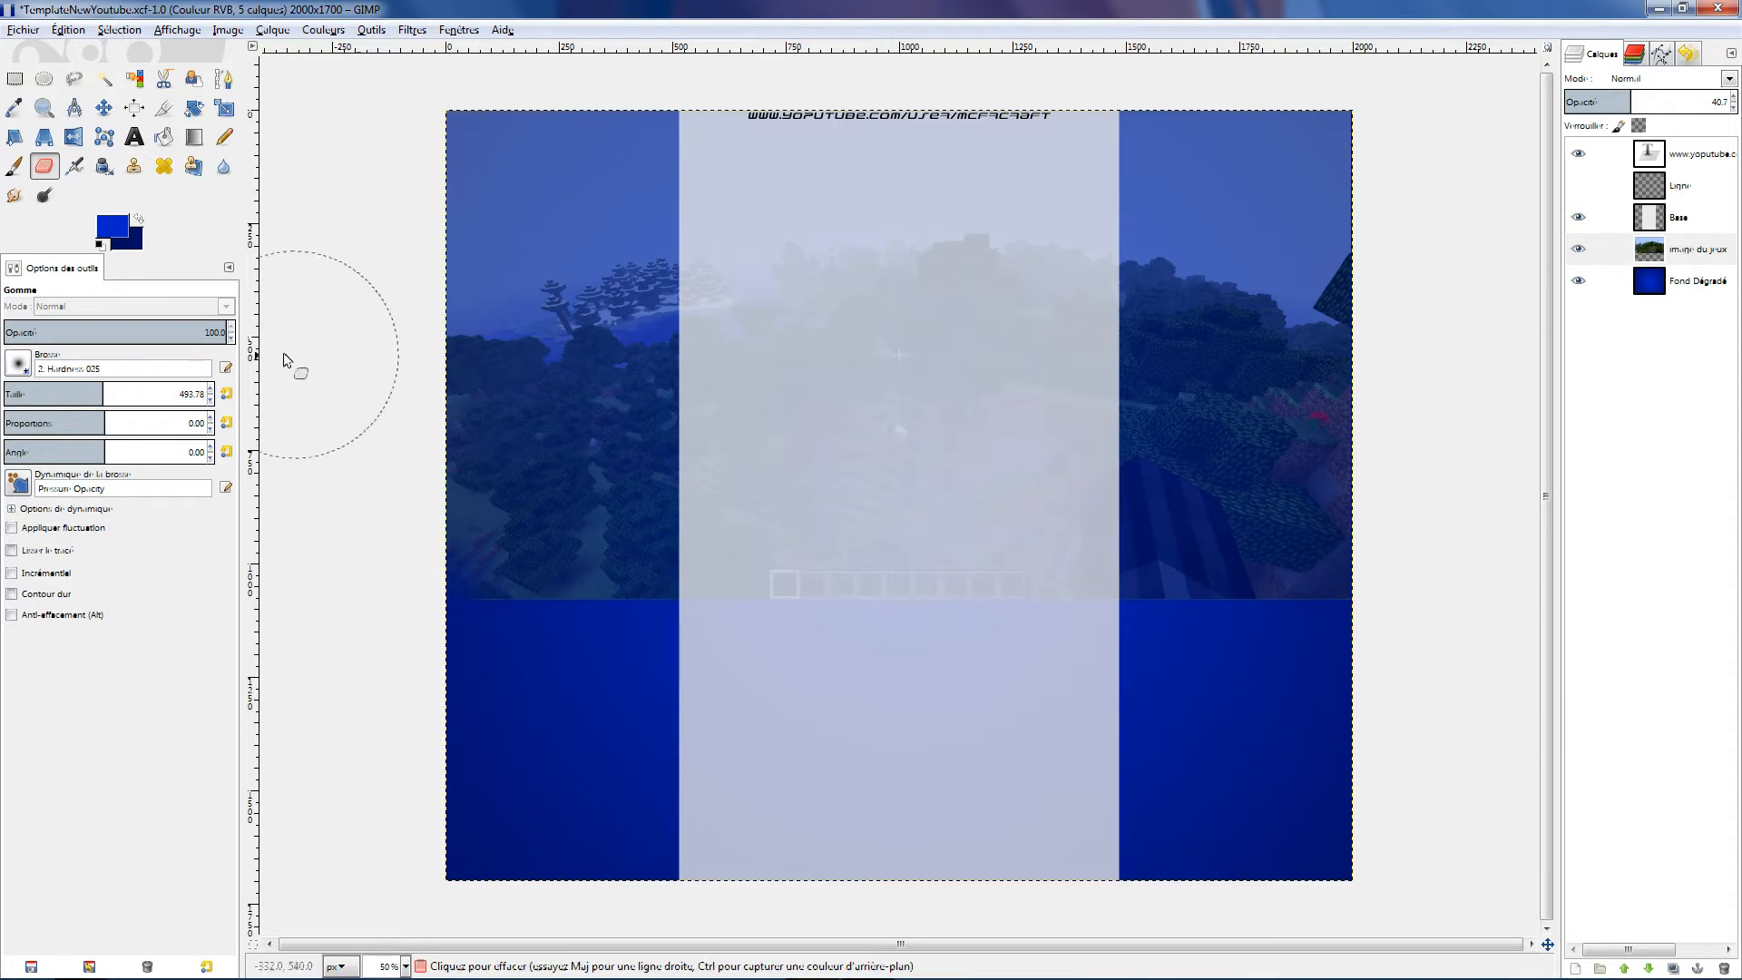
# Set the Eraser's opacity to 75 and its brush size to about 386.26
pyautogui.click(198, 333)
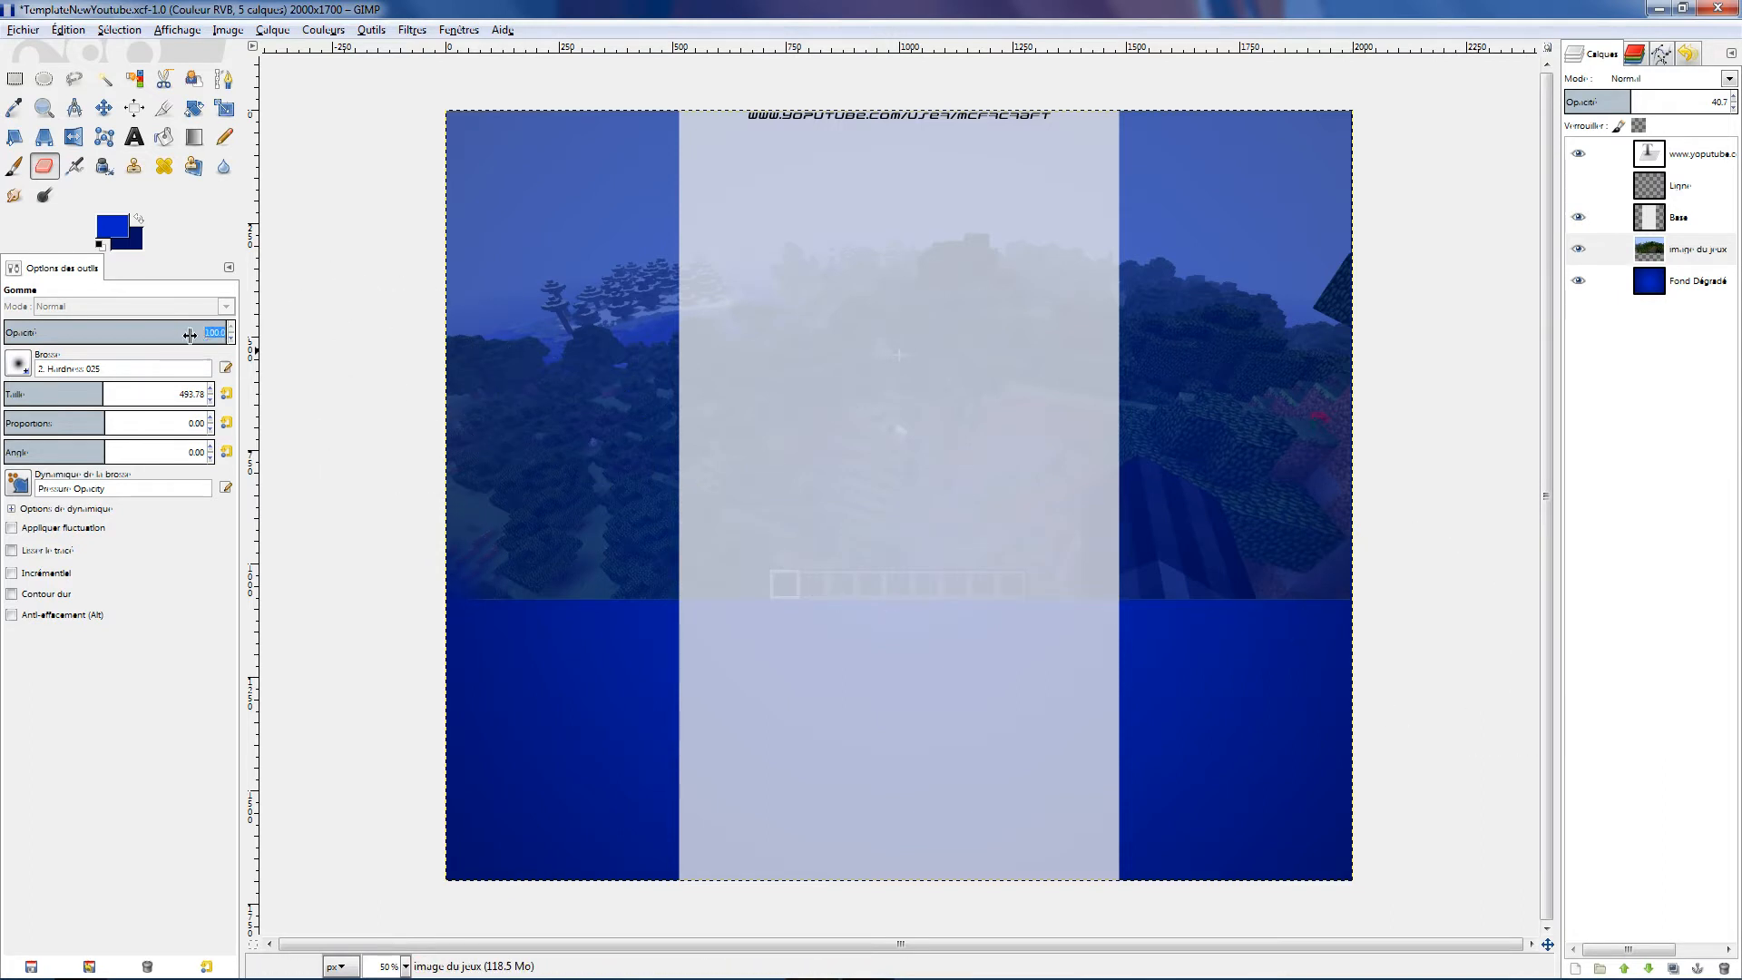
pyautogui.write('75')
pyautogui.press('Return')
pyautogui.moveTo(83, 399); pyautogui.dragTo(80, 399)
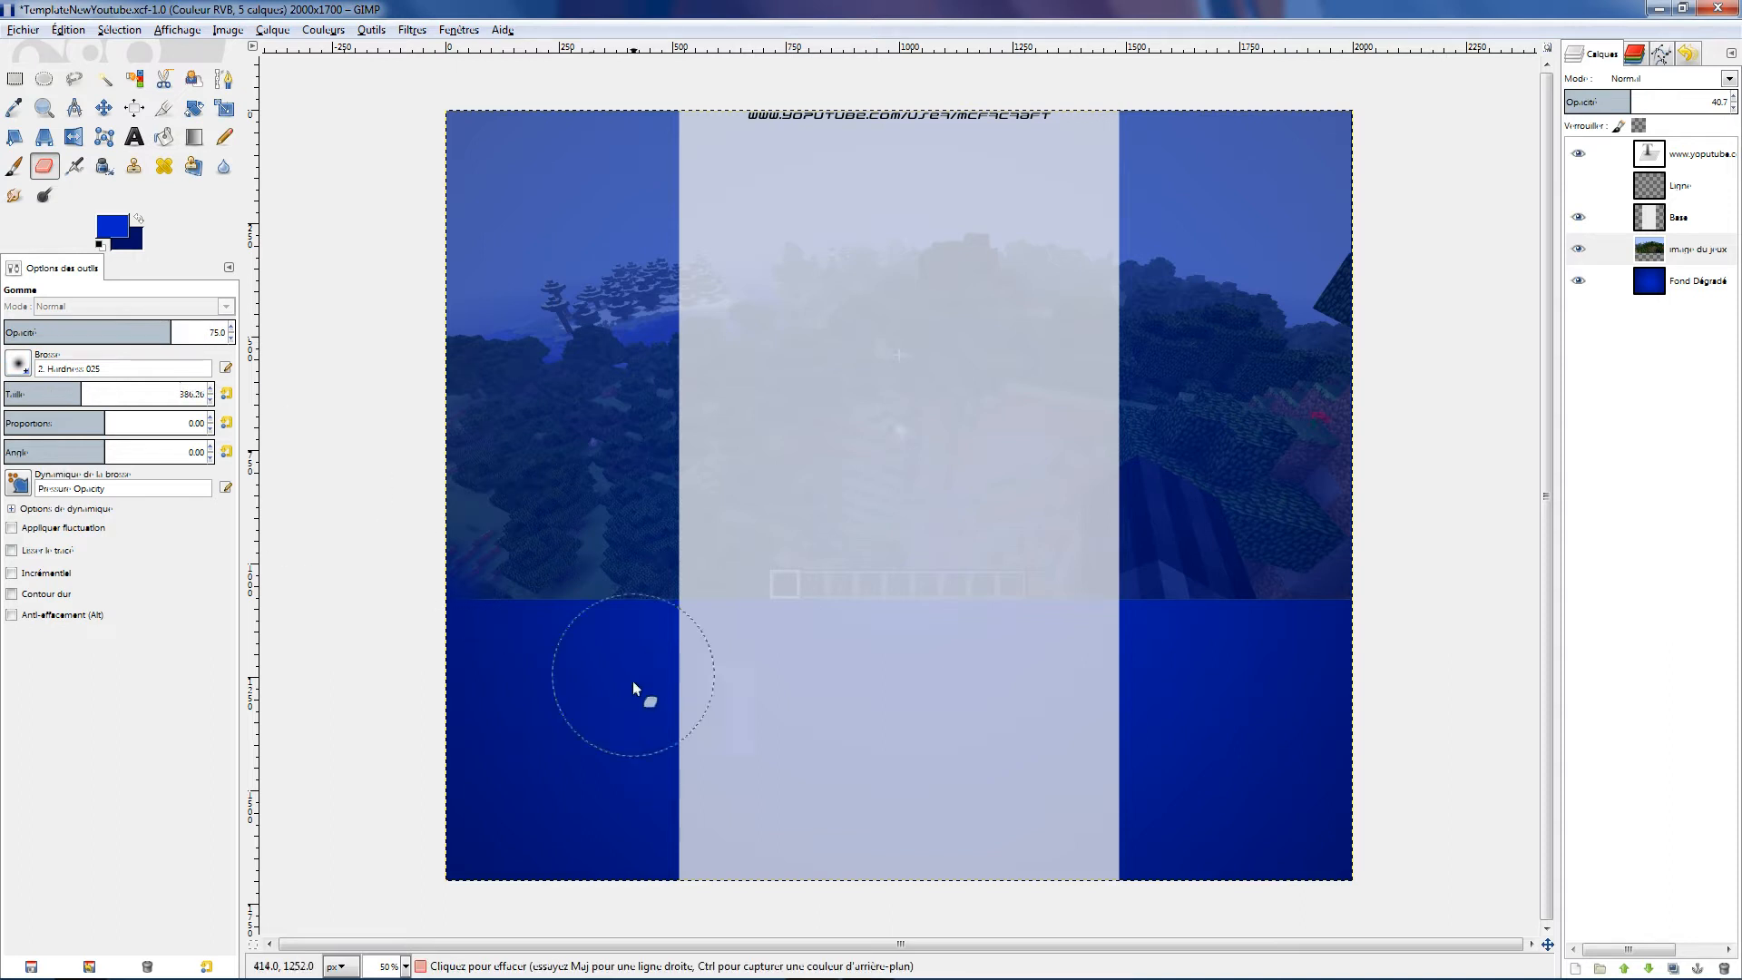
# Soften the screenshot's lower edge with straight eraser strokes across the full image width, one along the edge and one slightly below it
pyautogui.click(445, 596)
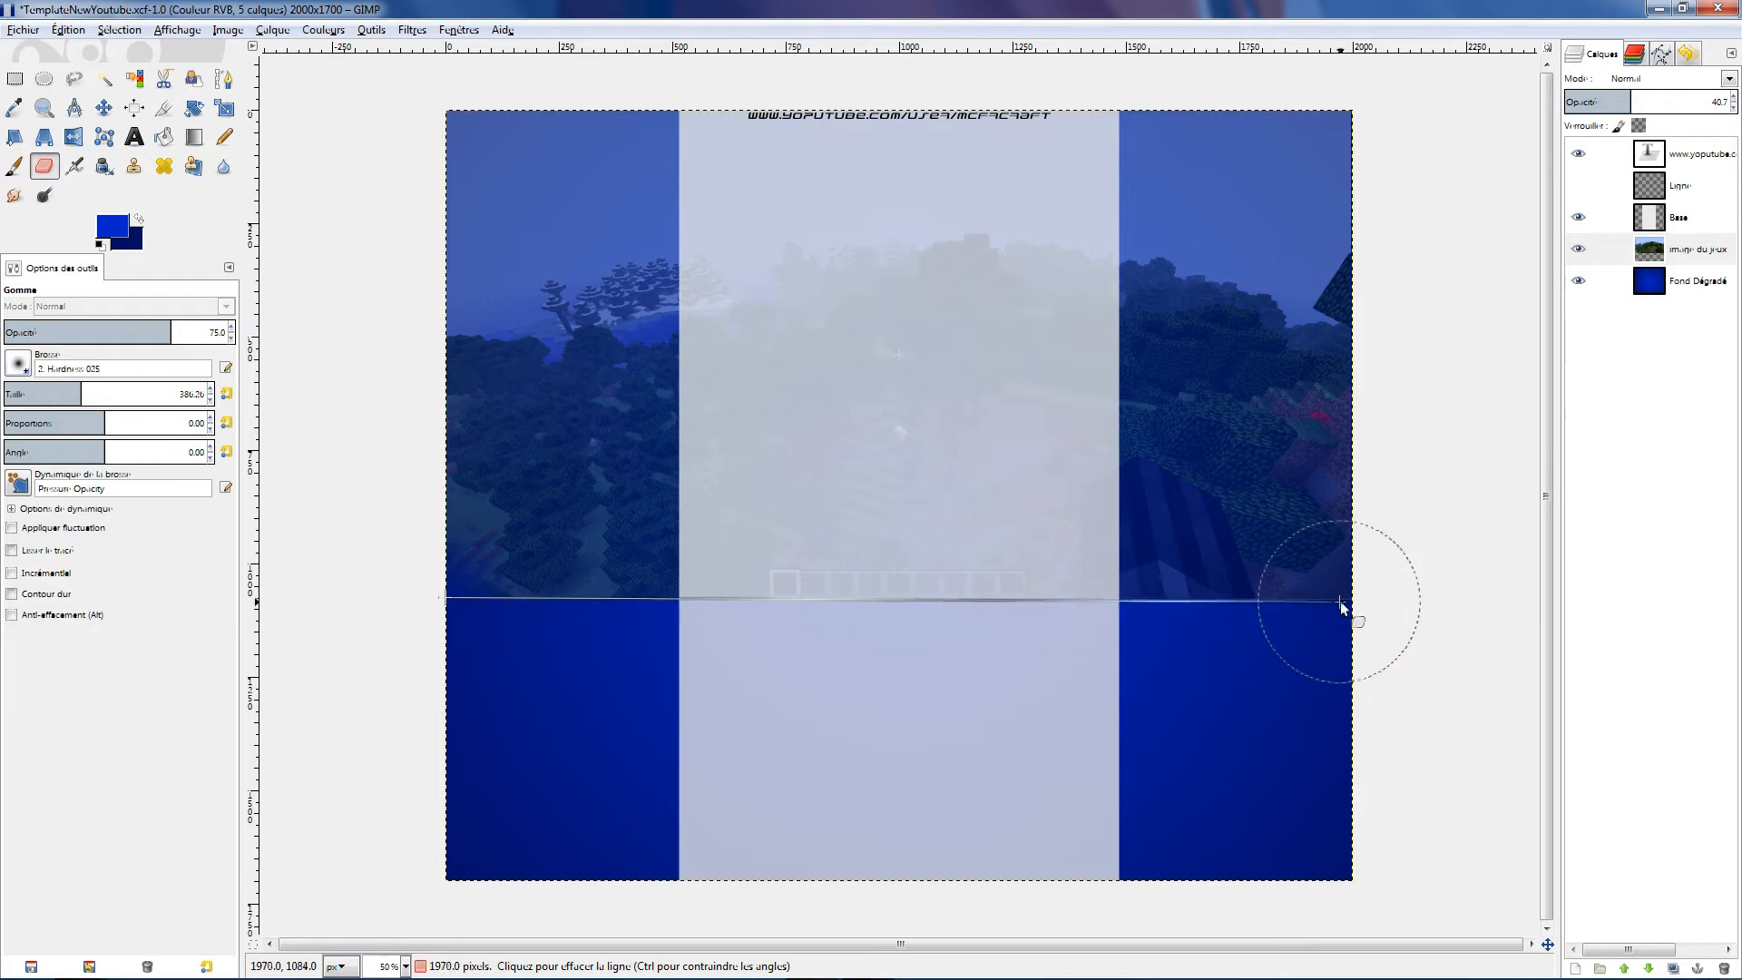
pyautogui.keyDown('shift'); pyautogui.click(1352, 599); pyautogui.keyUp('shift')
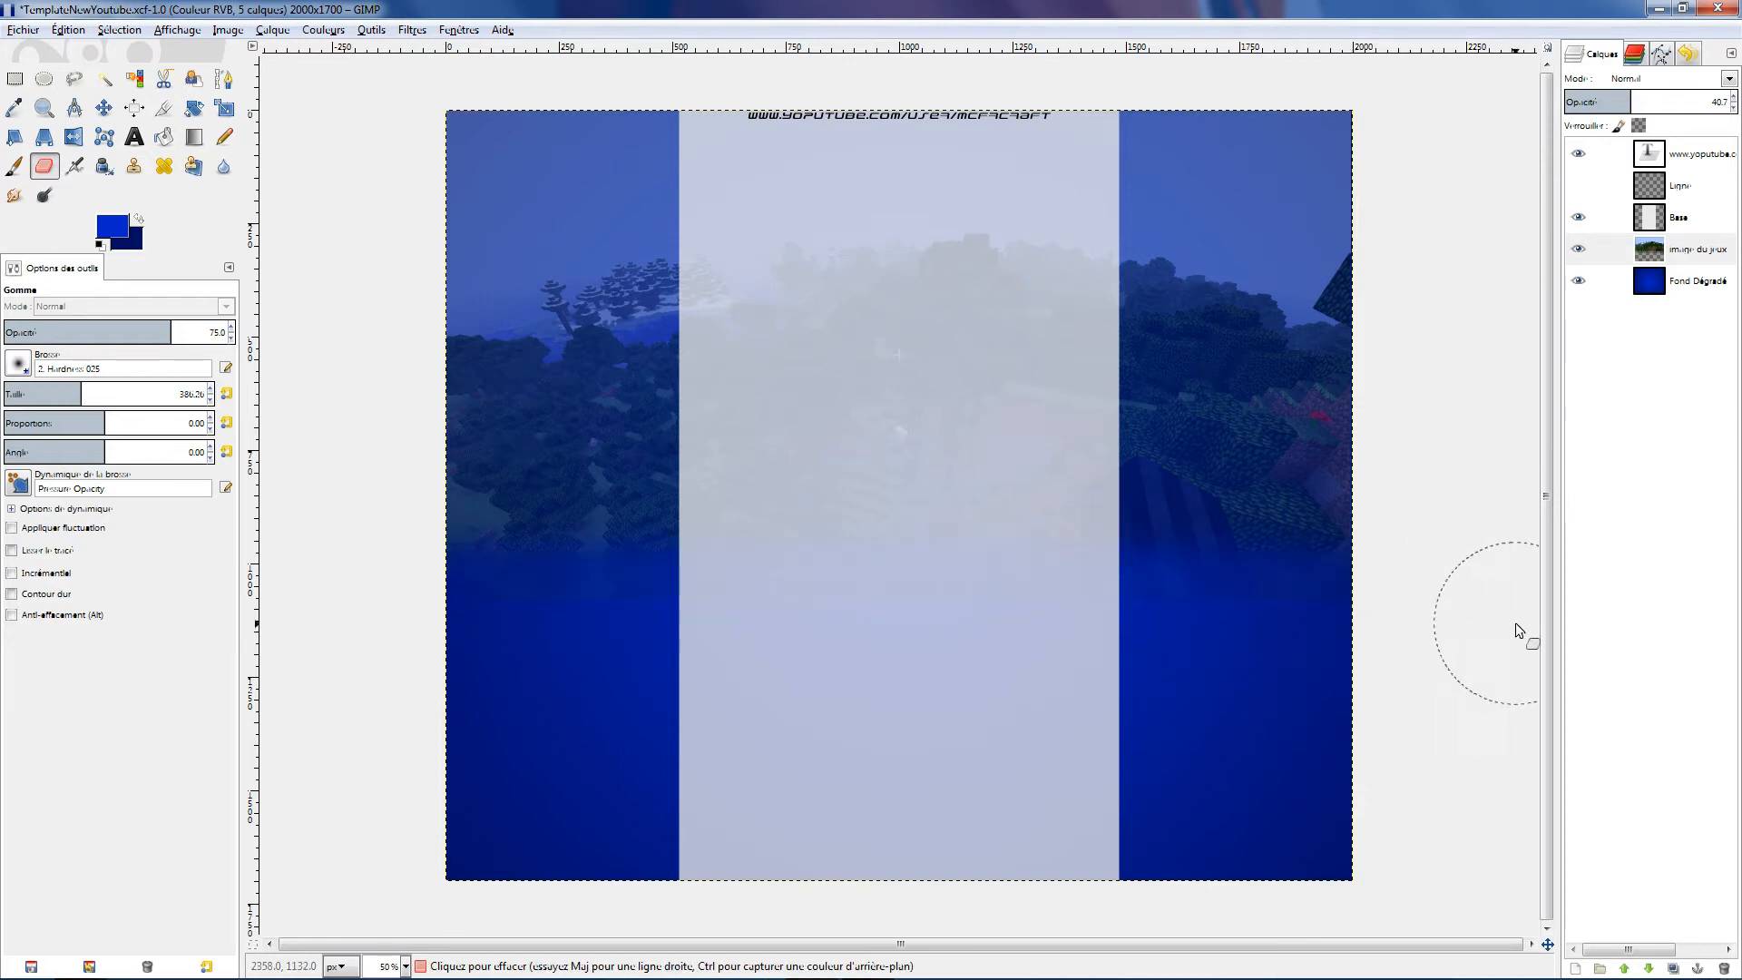
pyautogui.click(444, 651)
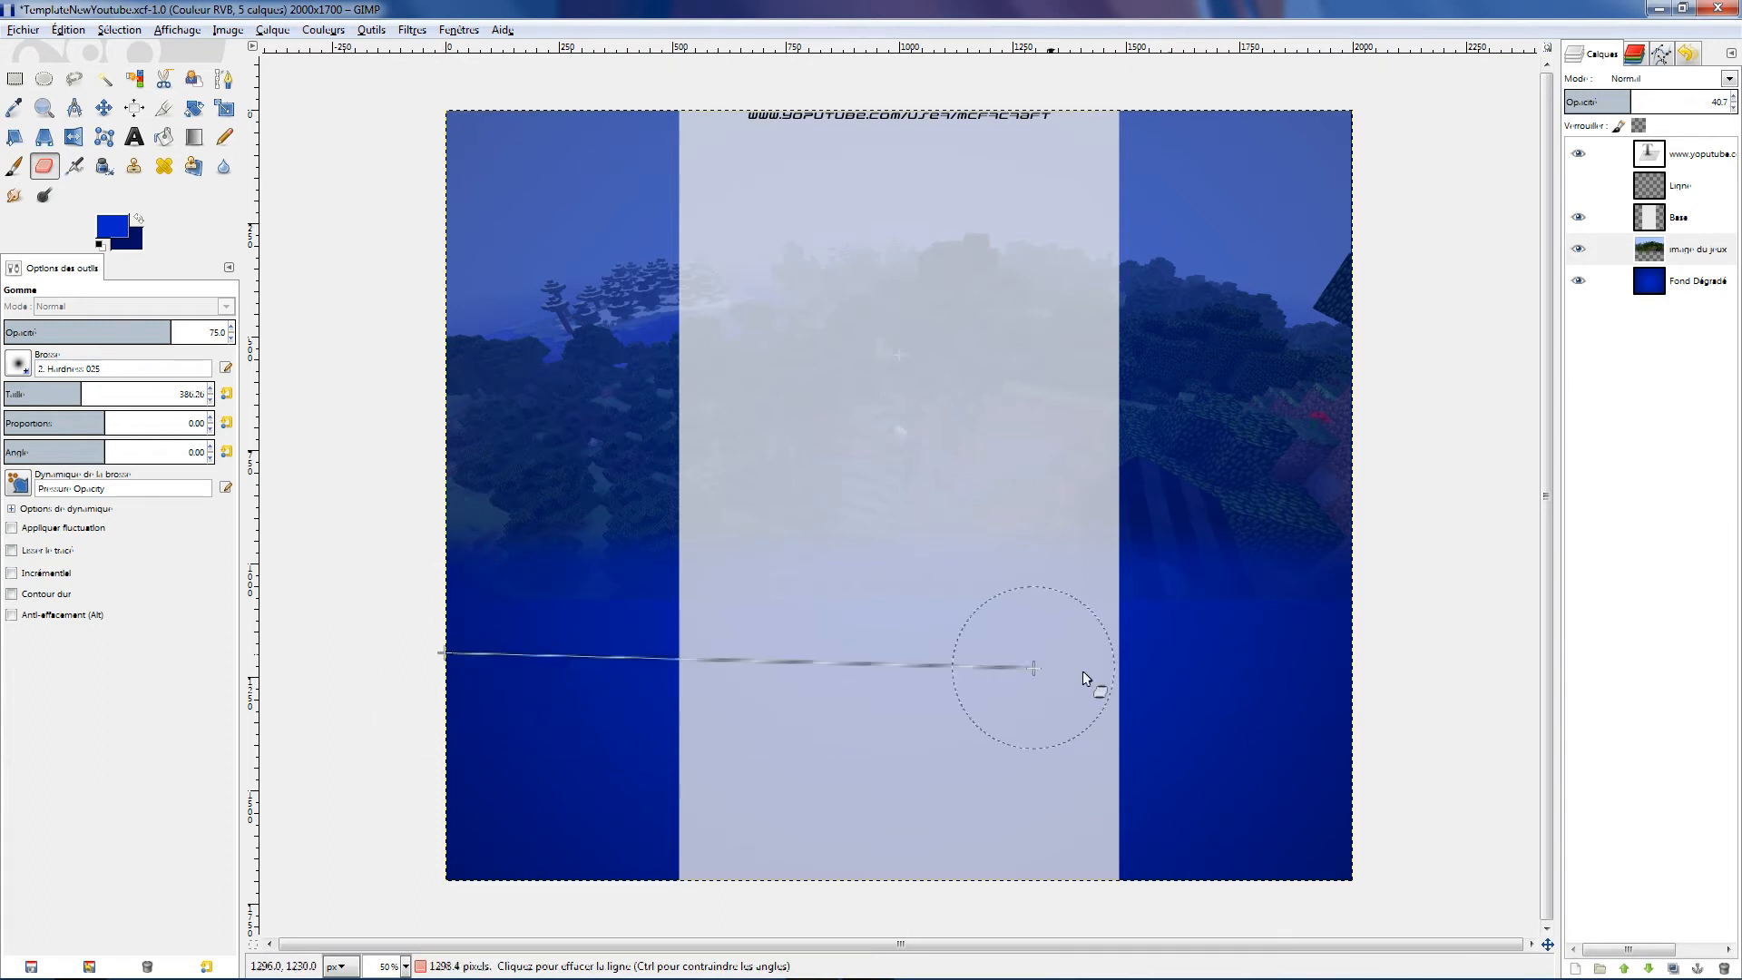
pyautogui.click(1362, 650)
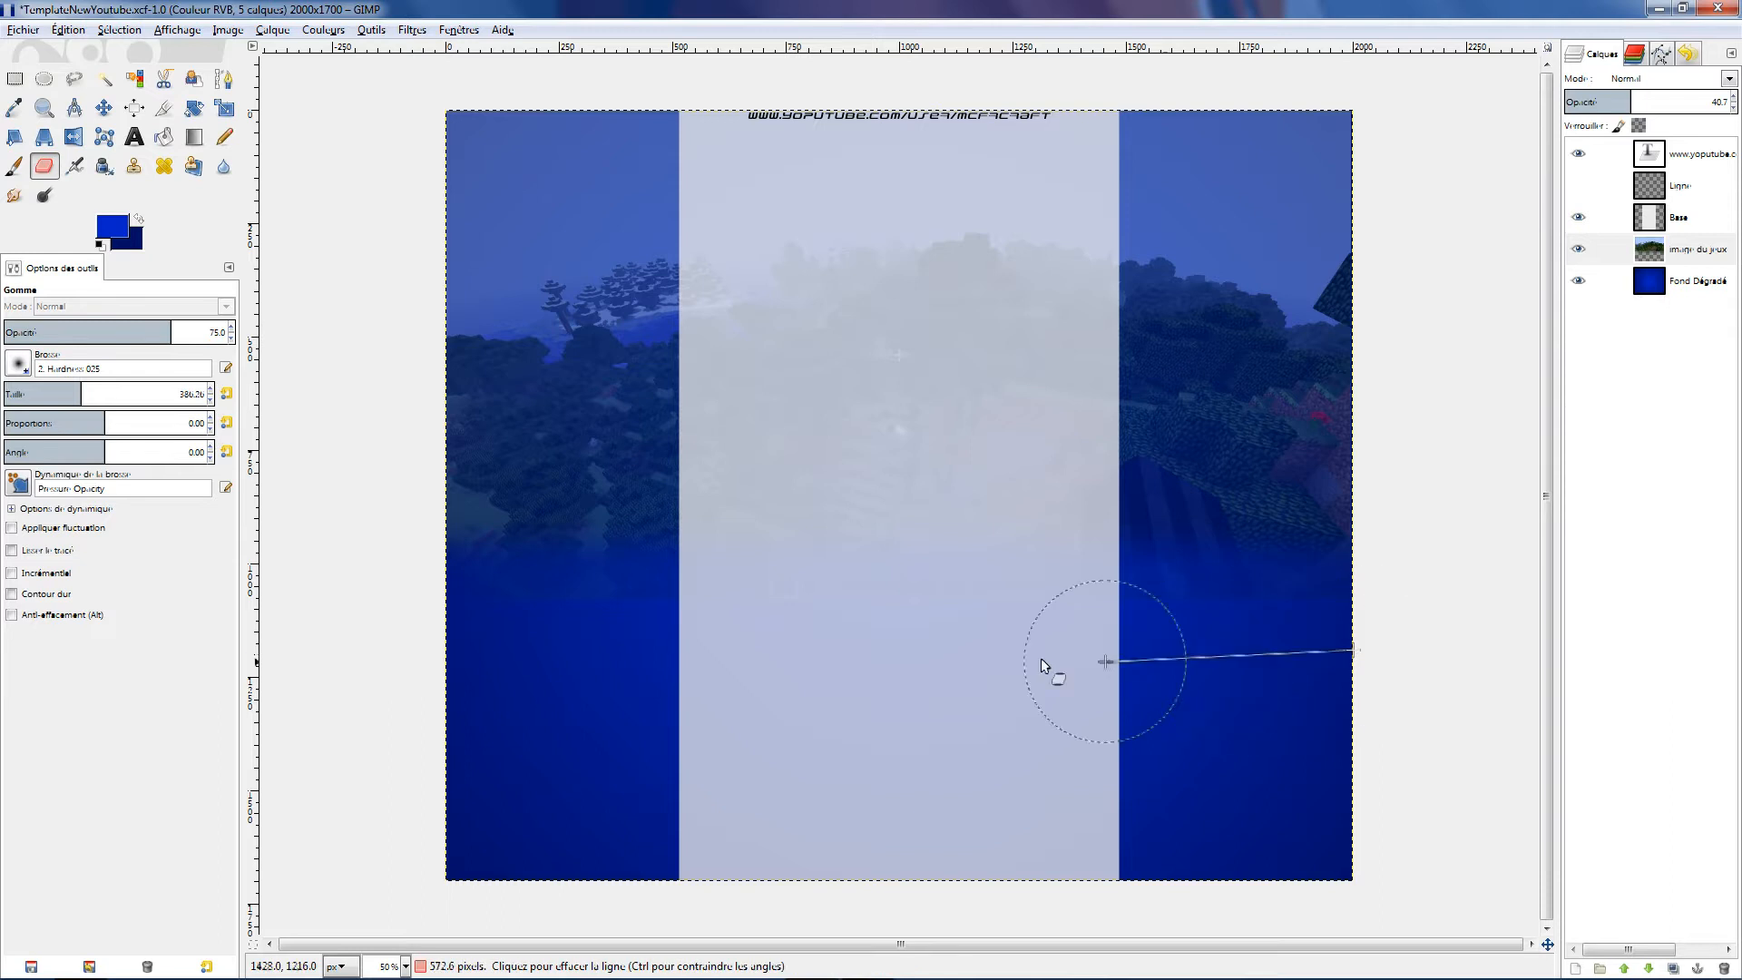
pyautogui.keyDown('shift'); pyautogui.click(451, 650); pyautogui.keyUp('shift')
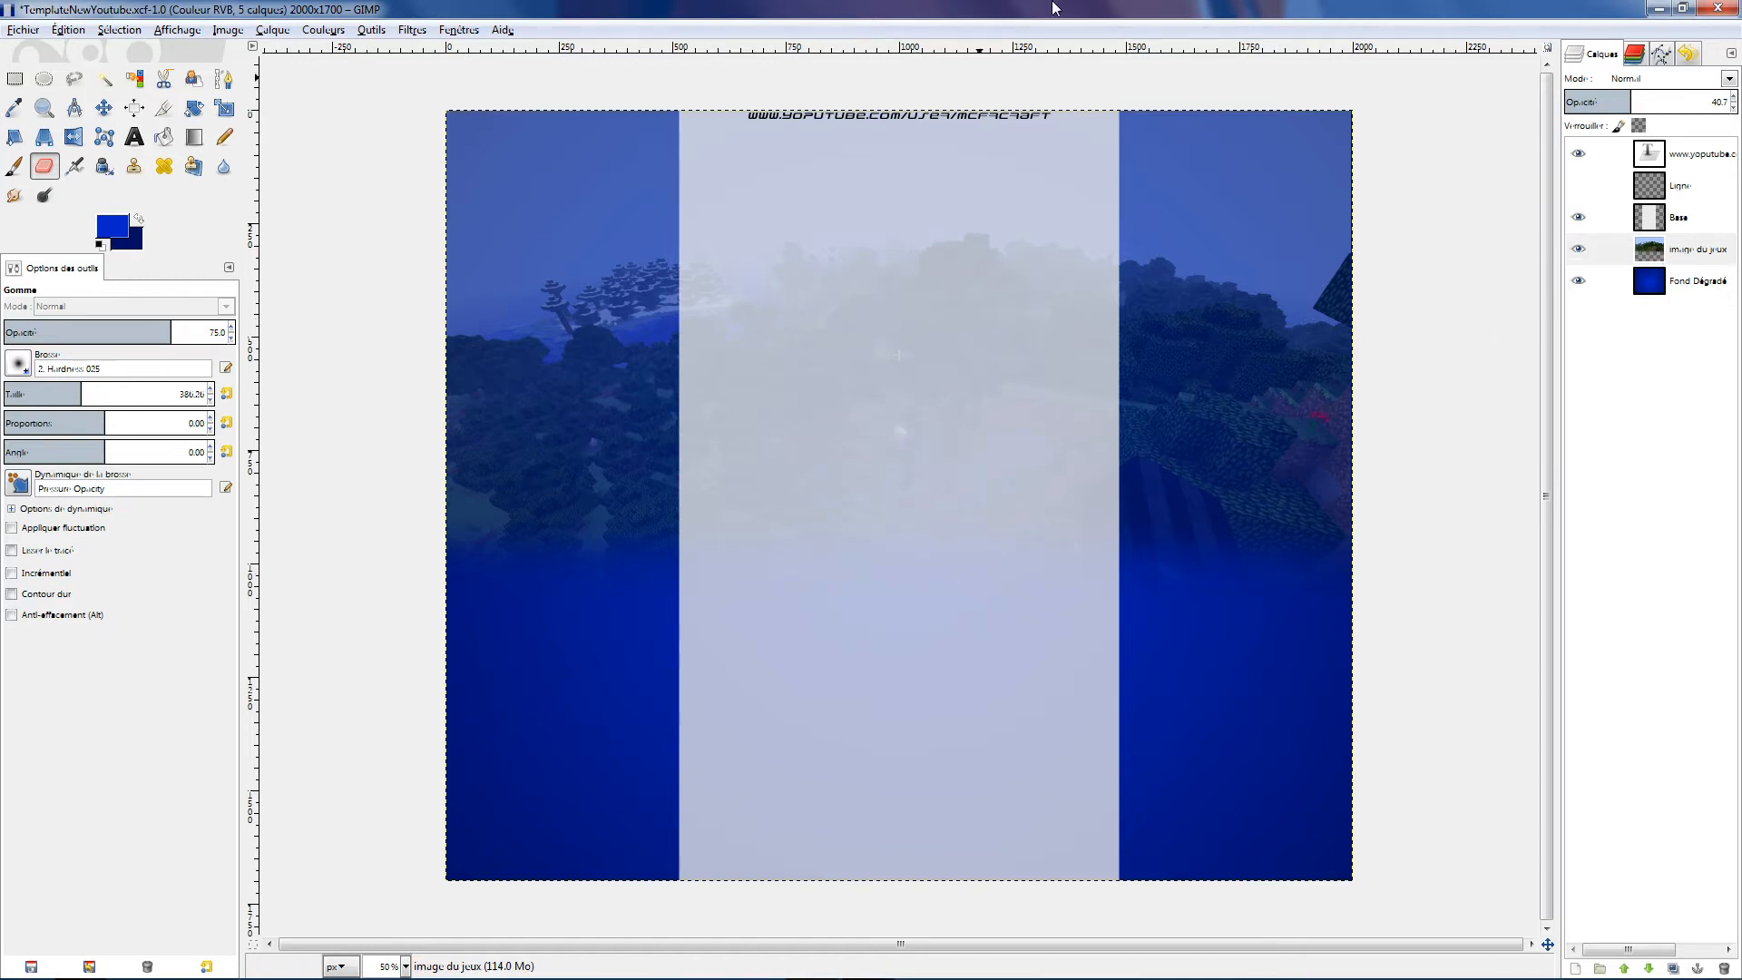
# Fit the GIMP window to the right half of the screen and open the ressource folder on the desktop
pyautogui.moveTo(1053, 9); pyautogui.dragTo(1152, 426)
pyautogui.moveTo(1735, 264); pyautogui.dragTo(1740, 264)
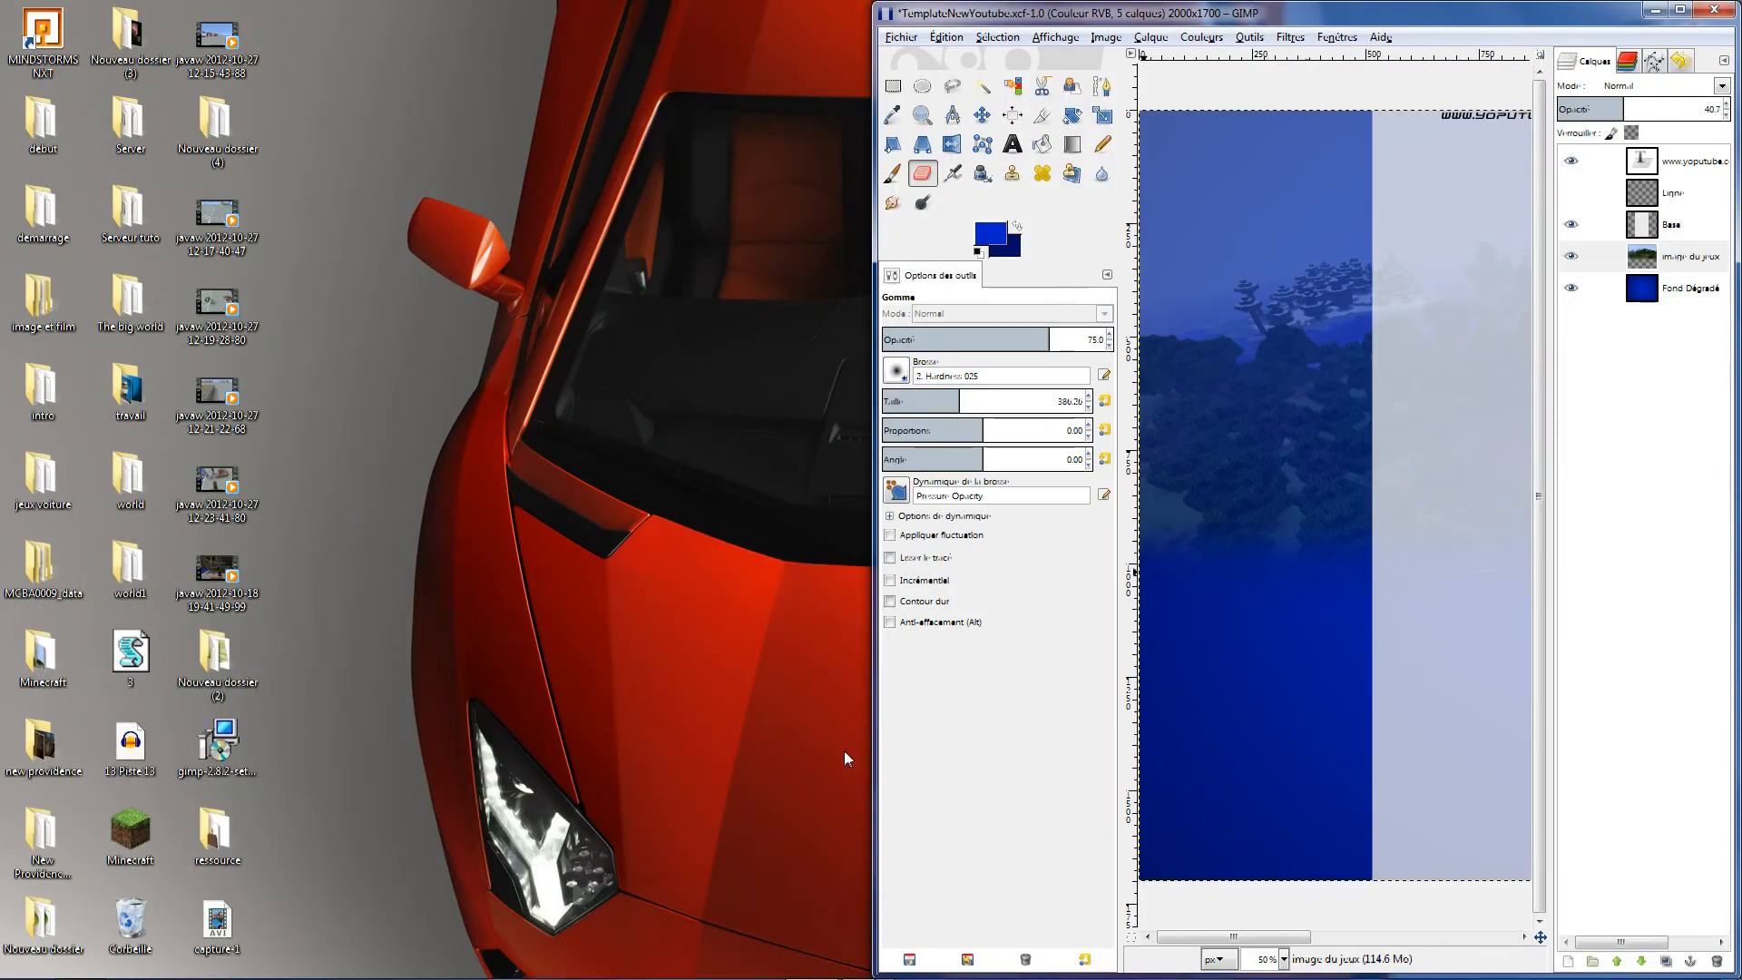
pyautogui.doubleClick(215, 830)
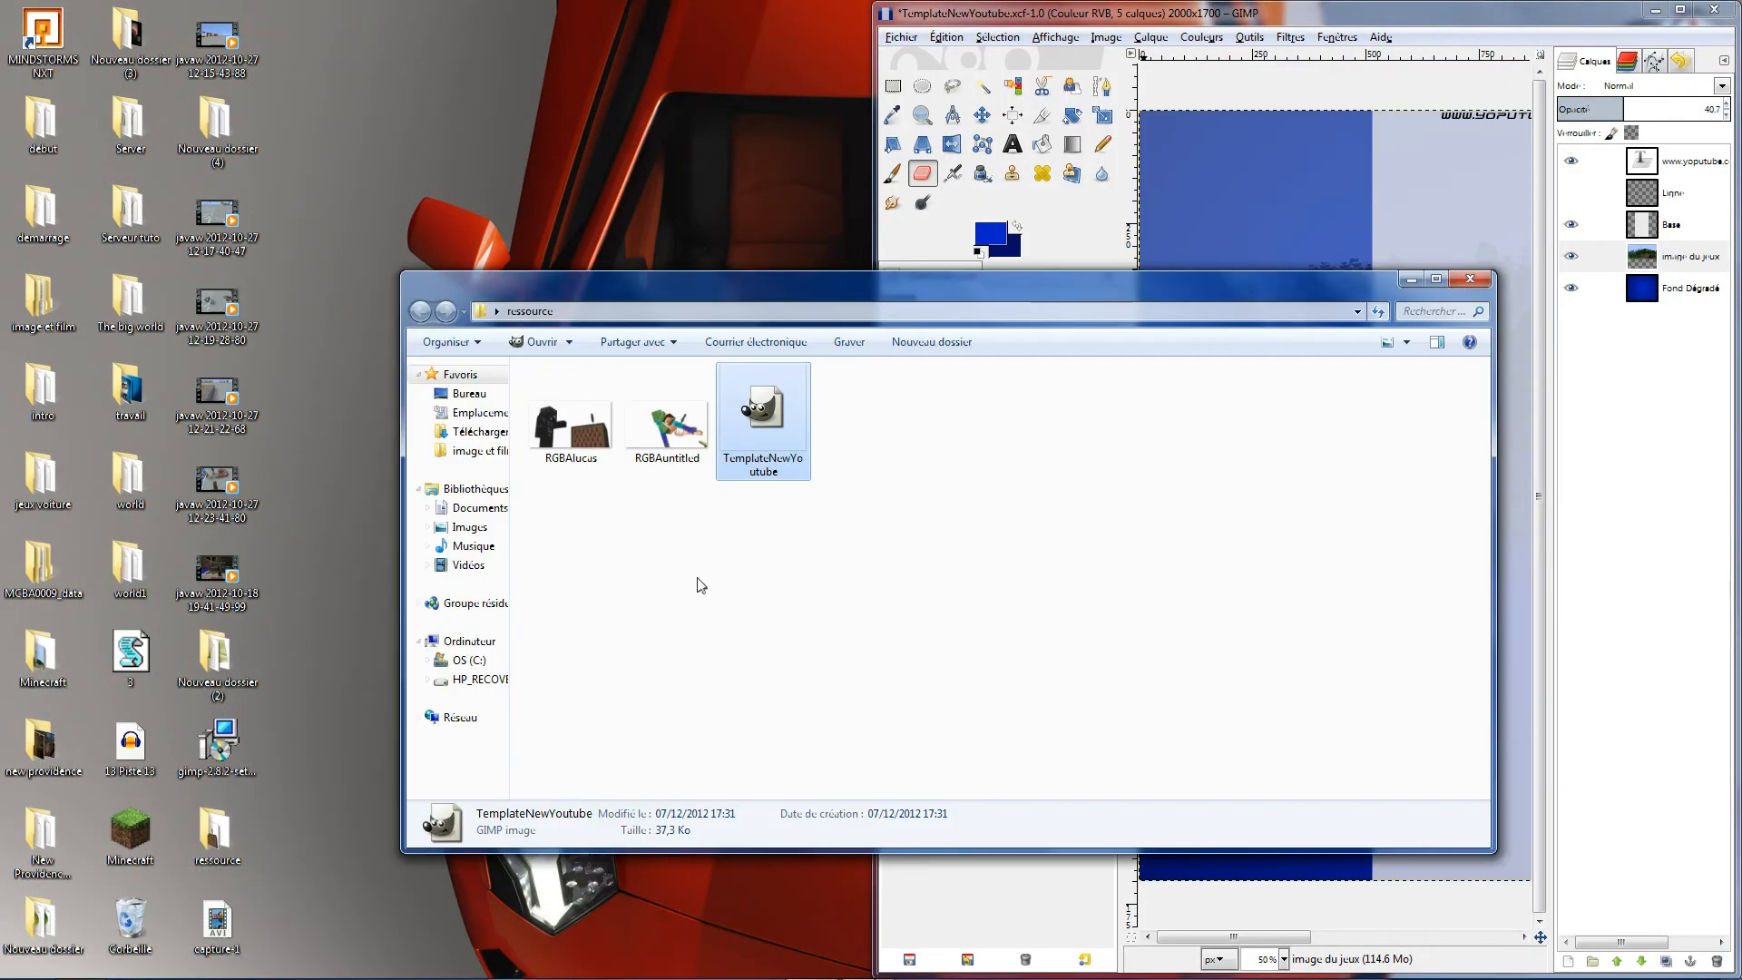
# Preview the RGBAuntitled and RGBAlucas images in the photo viewer
pyautogui.doubleClick(671, 443)
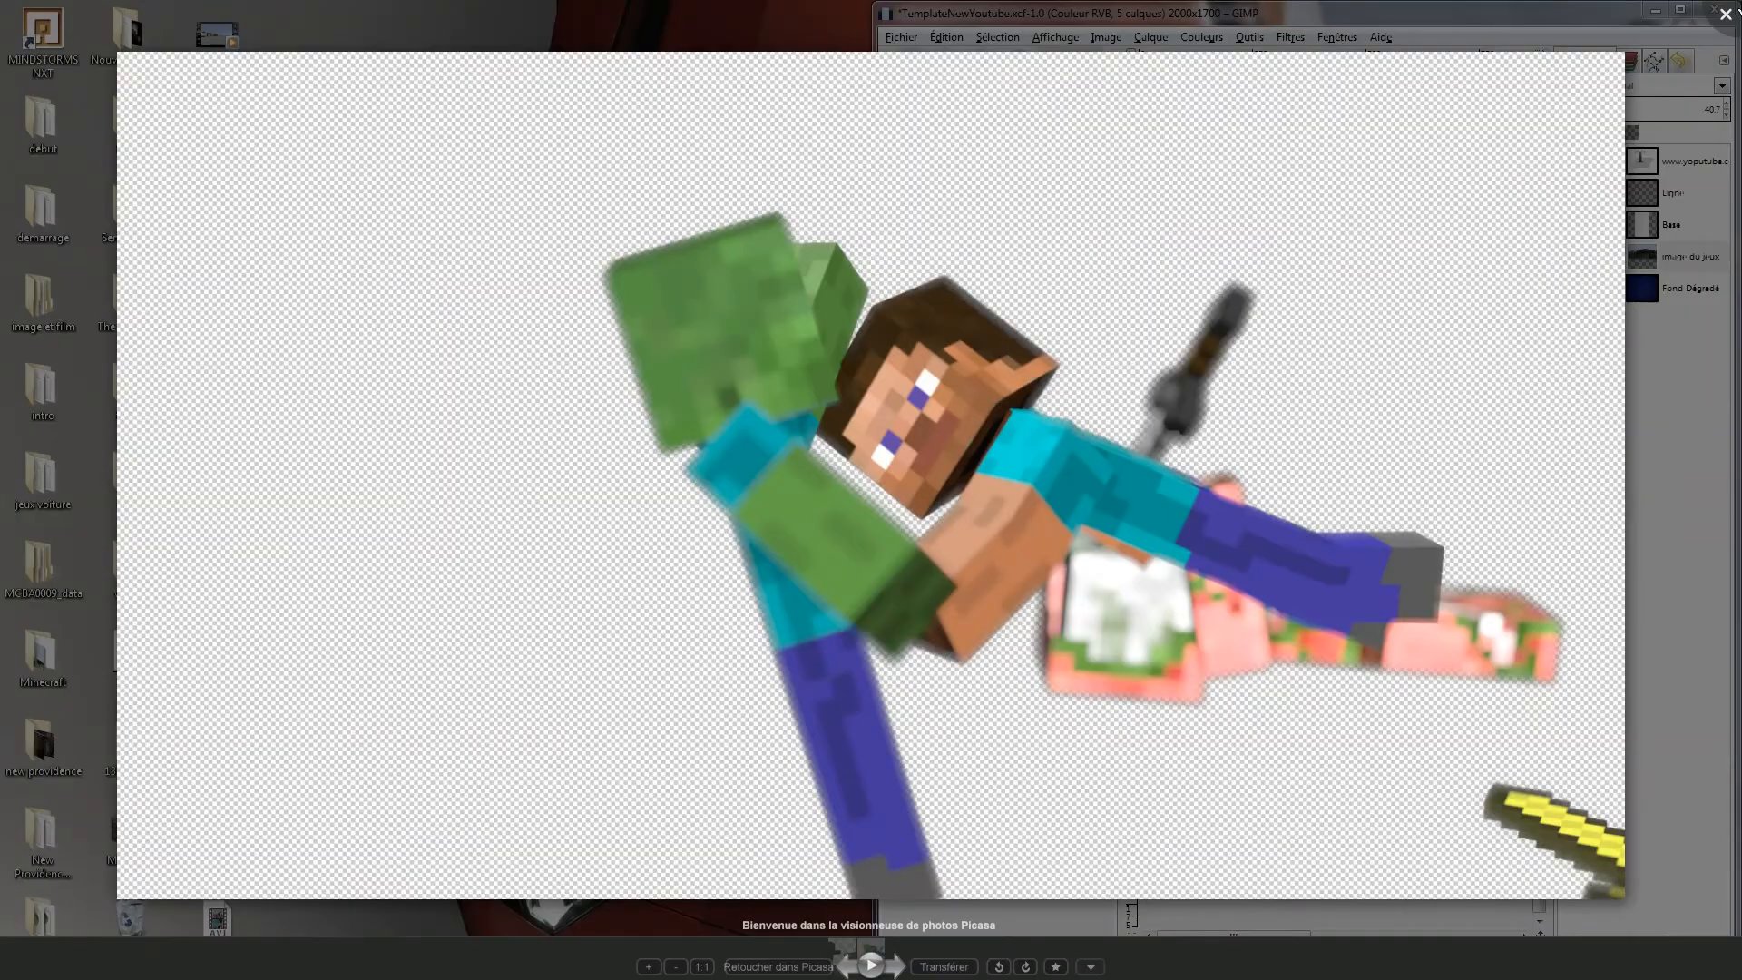
pyautogui.press('Escape')
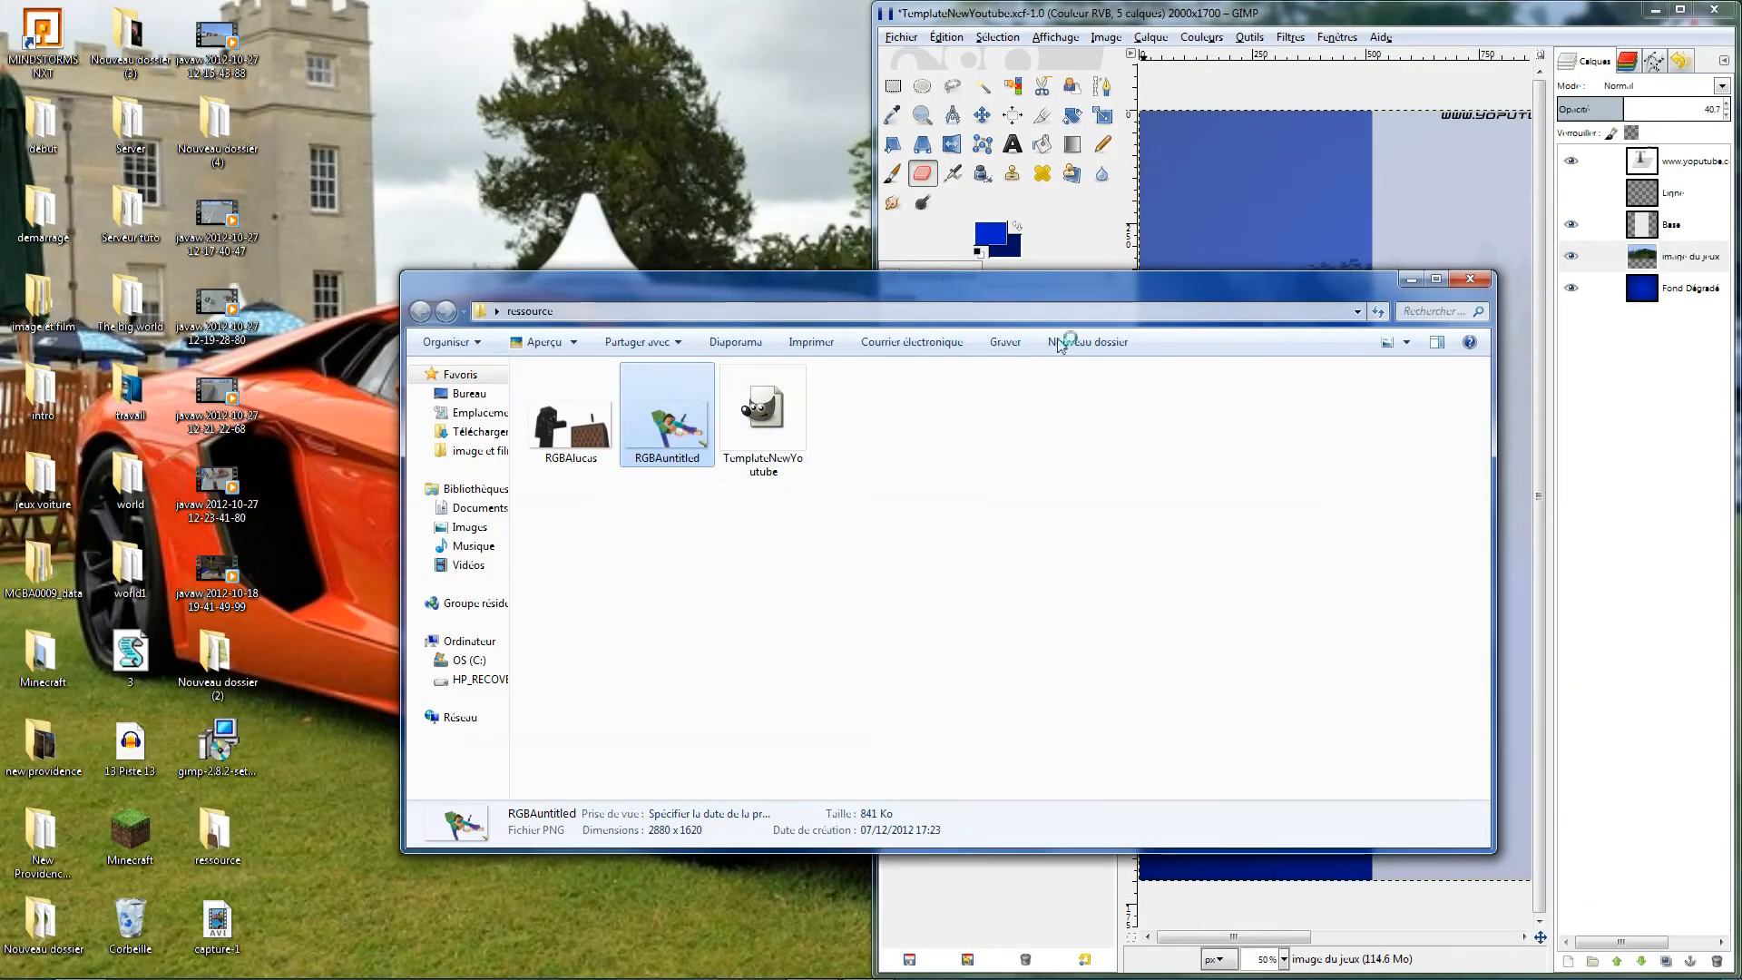
pyautogui.press('Escape')
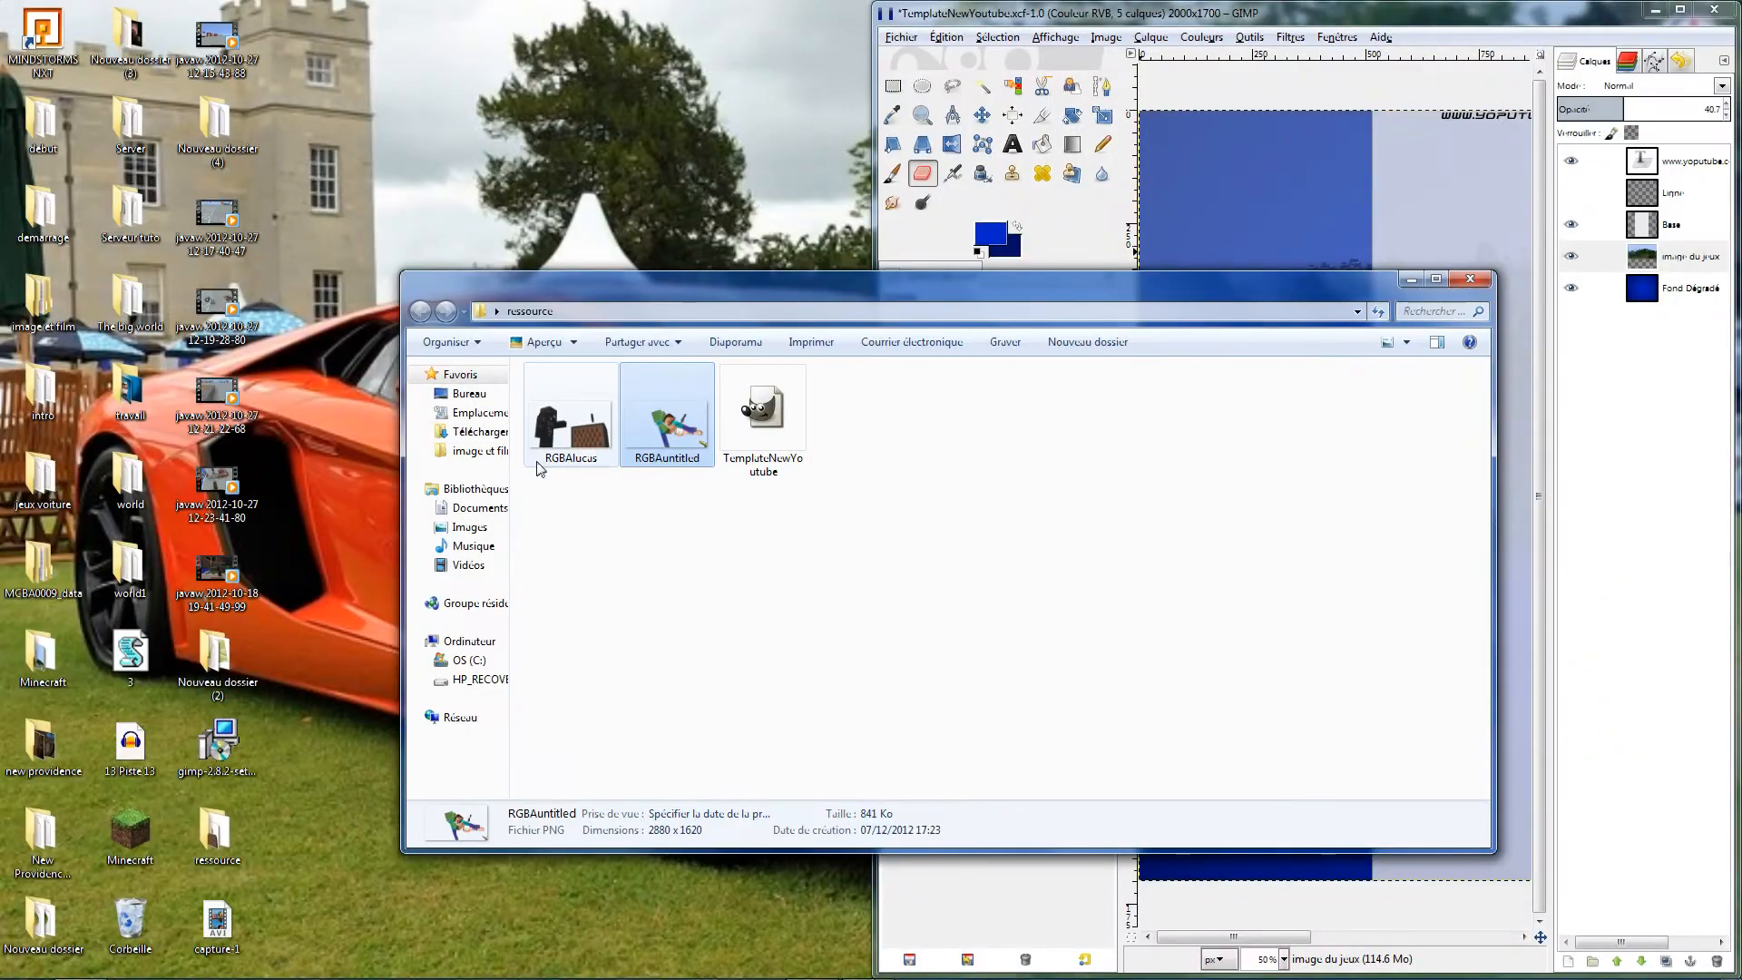
pyautogui.doubleClick(563, 417)
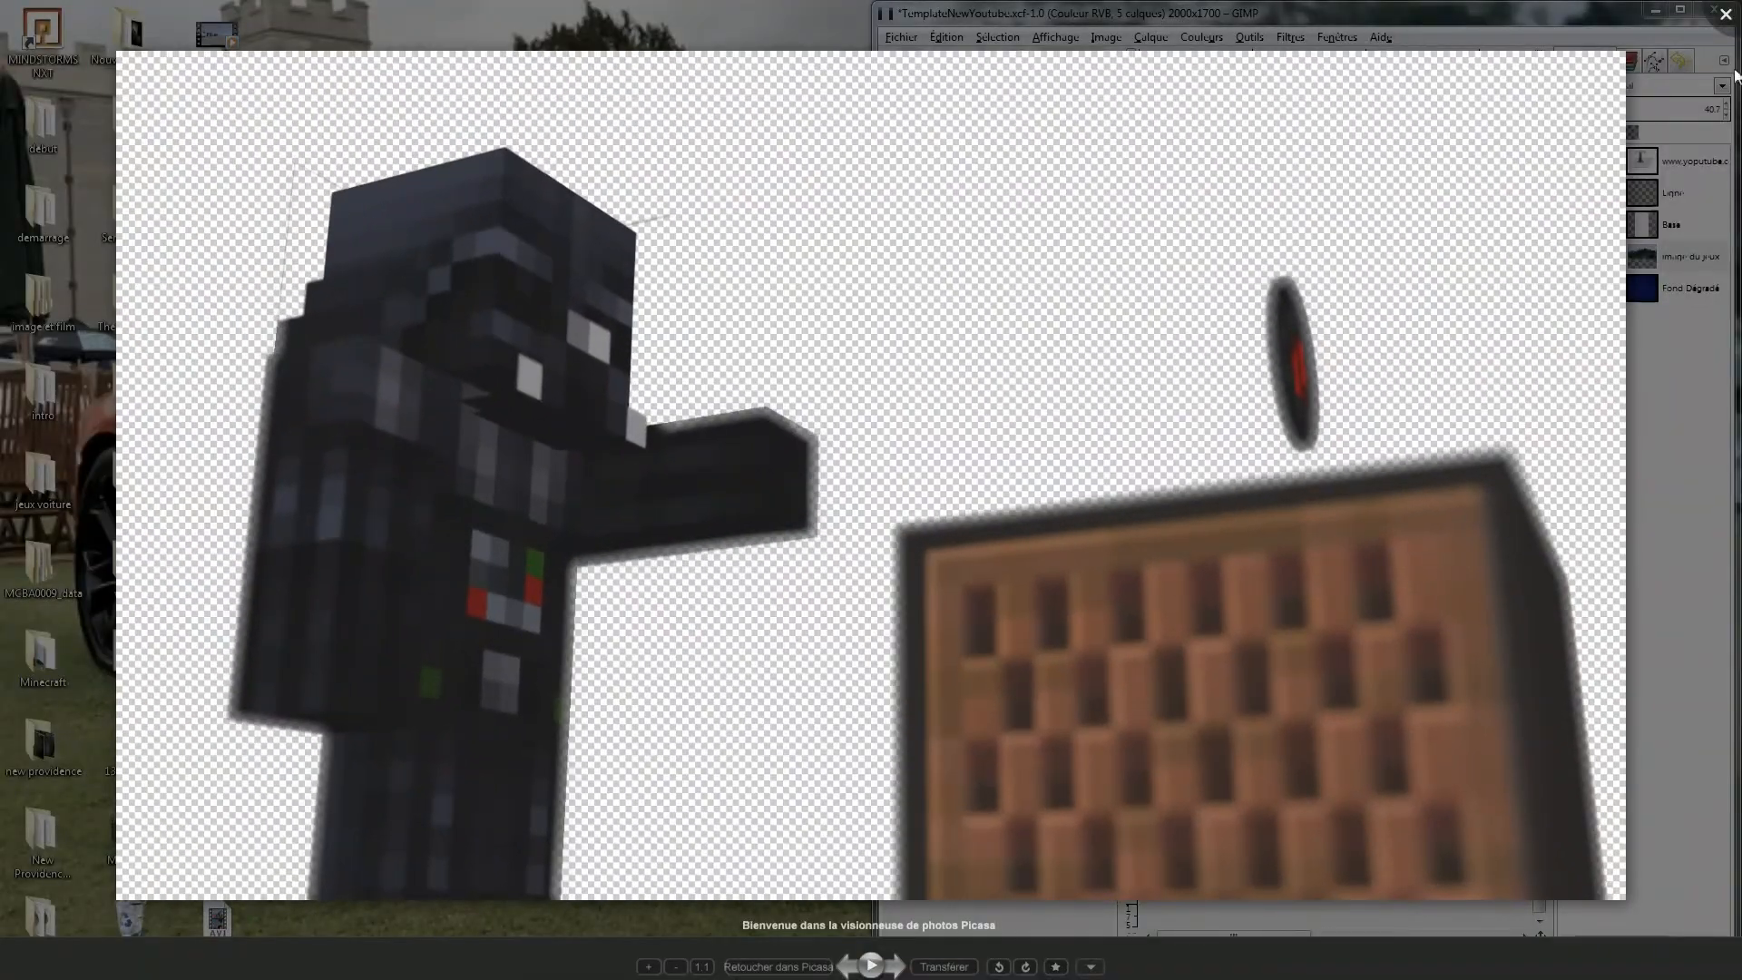
pyautogui.click(1725, 13)
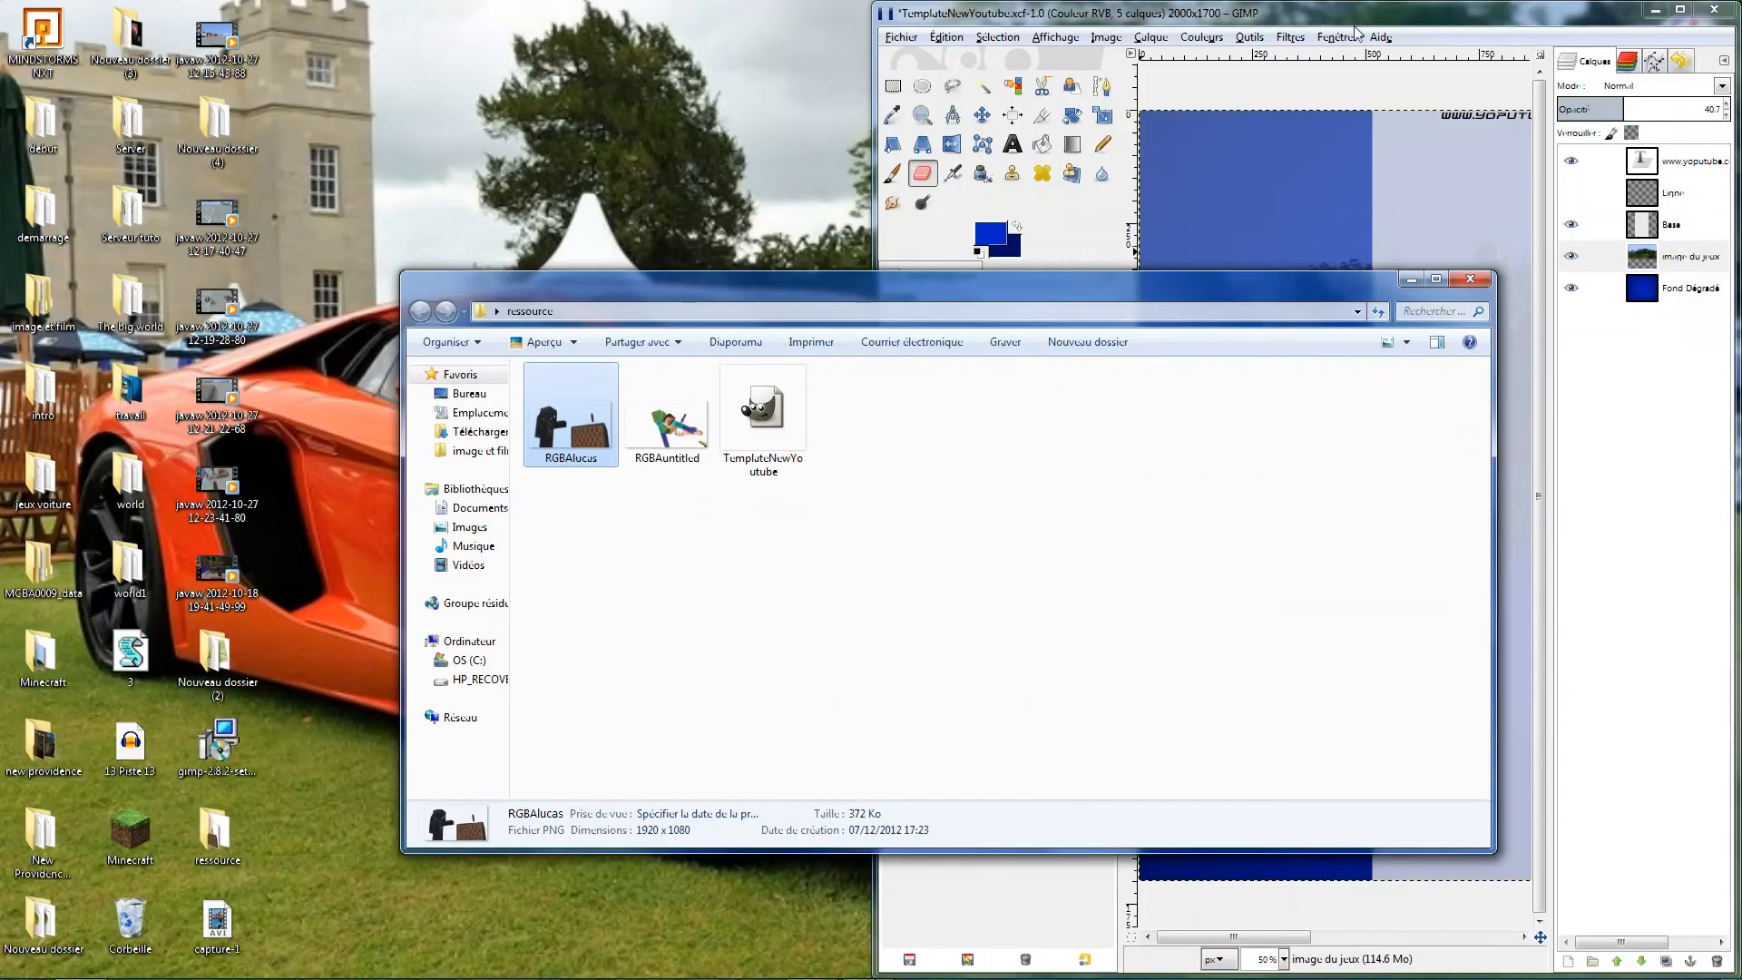
pyautogui.doubleClick(599, 398)
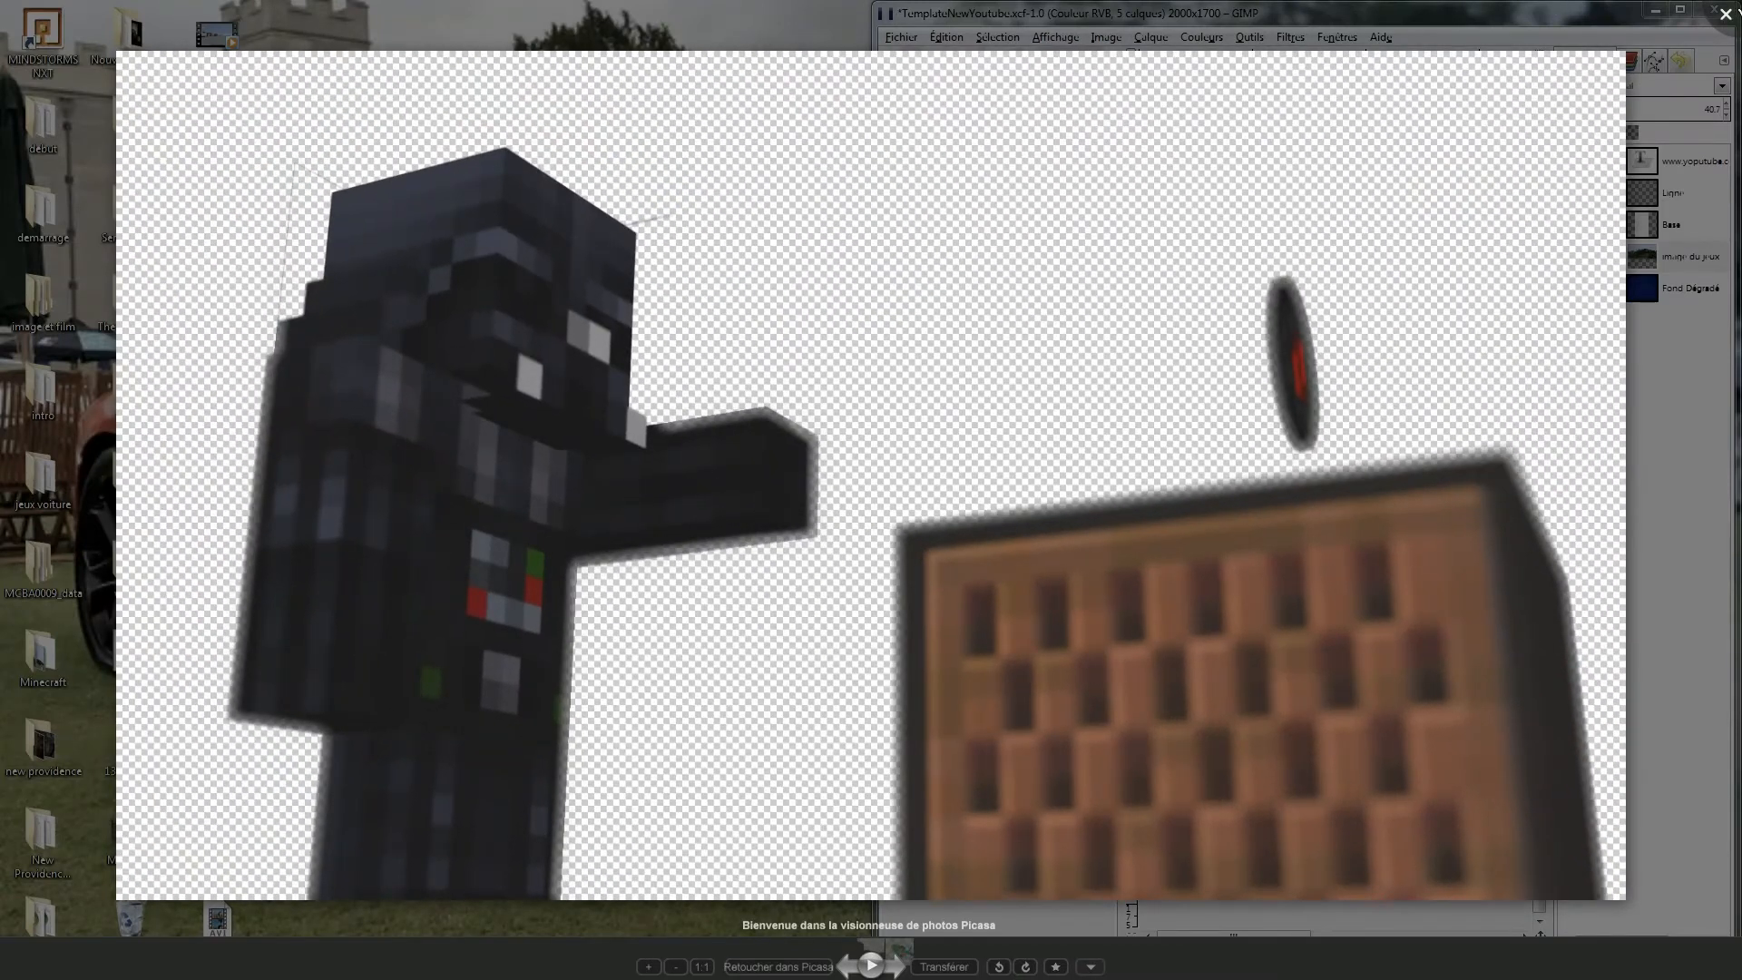
pyautogui.press('Escape')
# Import RGBAlucas from the folder into the GIMP image as a new layer above image du jeux, and maximize the GIMP window
pyautogui.moveTo(580, 428); pyautogui.dragTo(1279, 206)
pyautogui.doubleClick(1333, 13)
pyautogui.moveTo(1331, 16); pyautogui.dragTo(1347, 2)
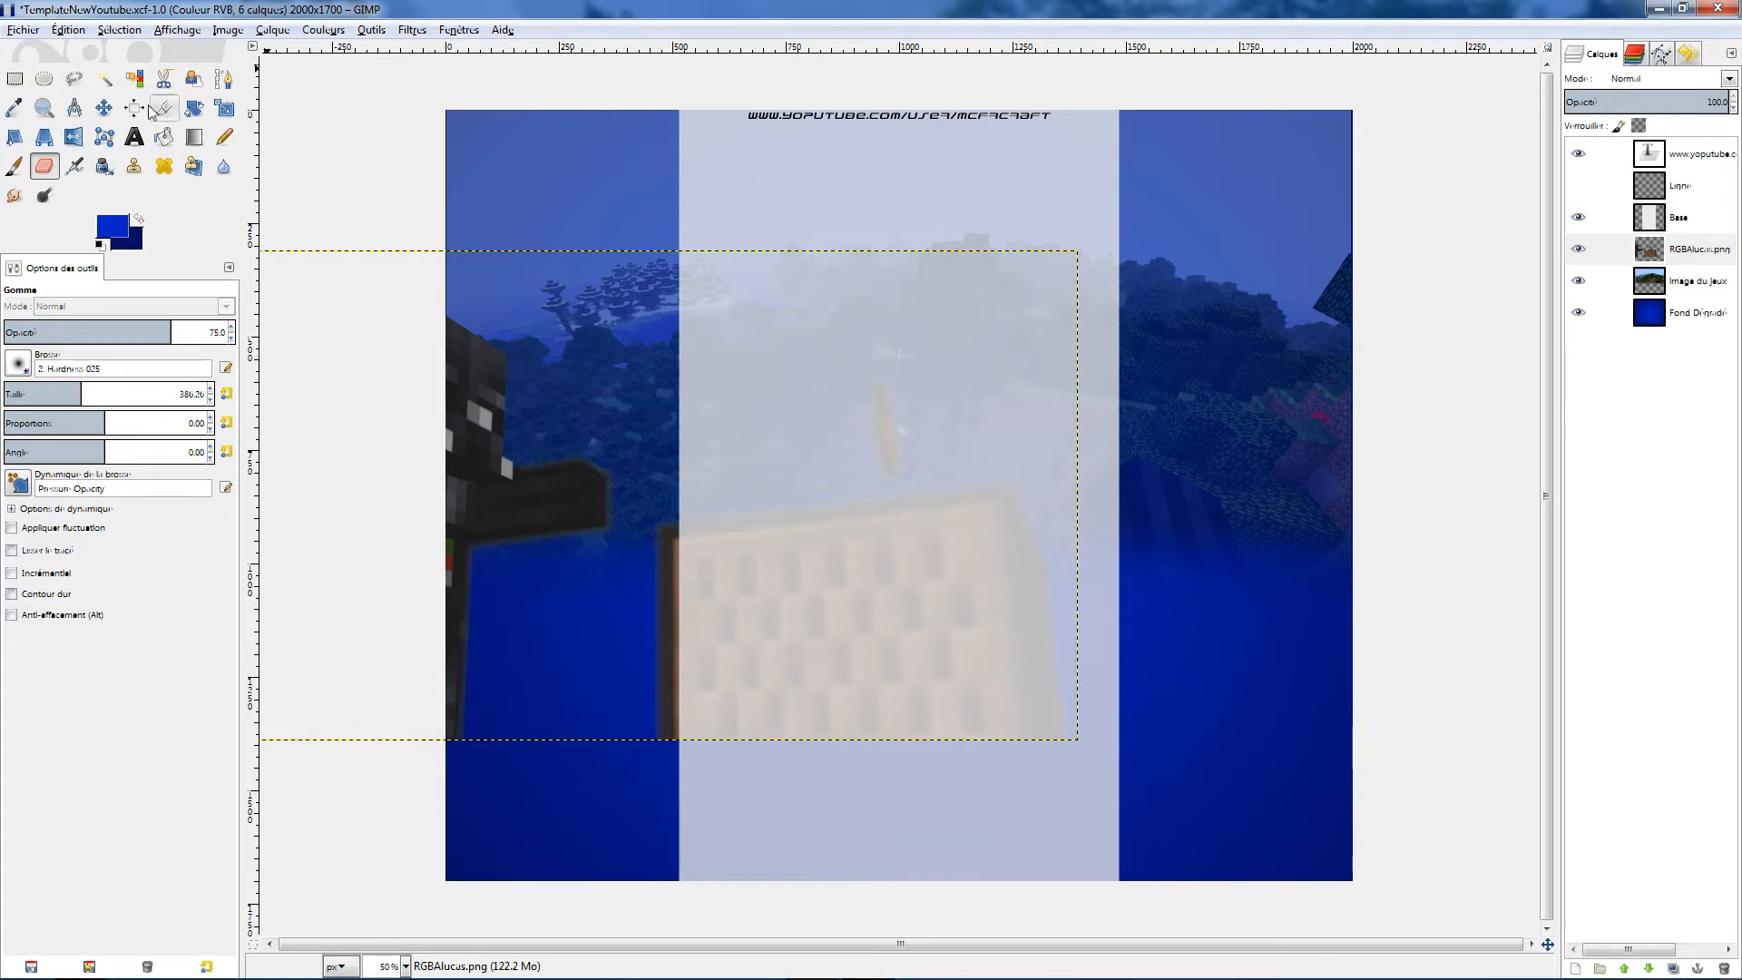
pyautogui.click(74, 79)
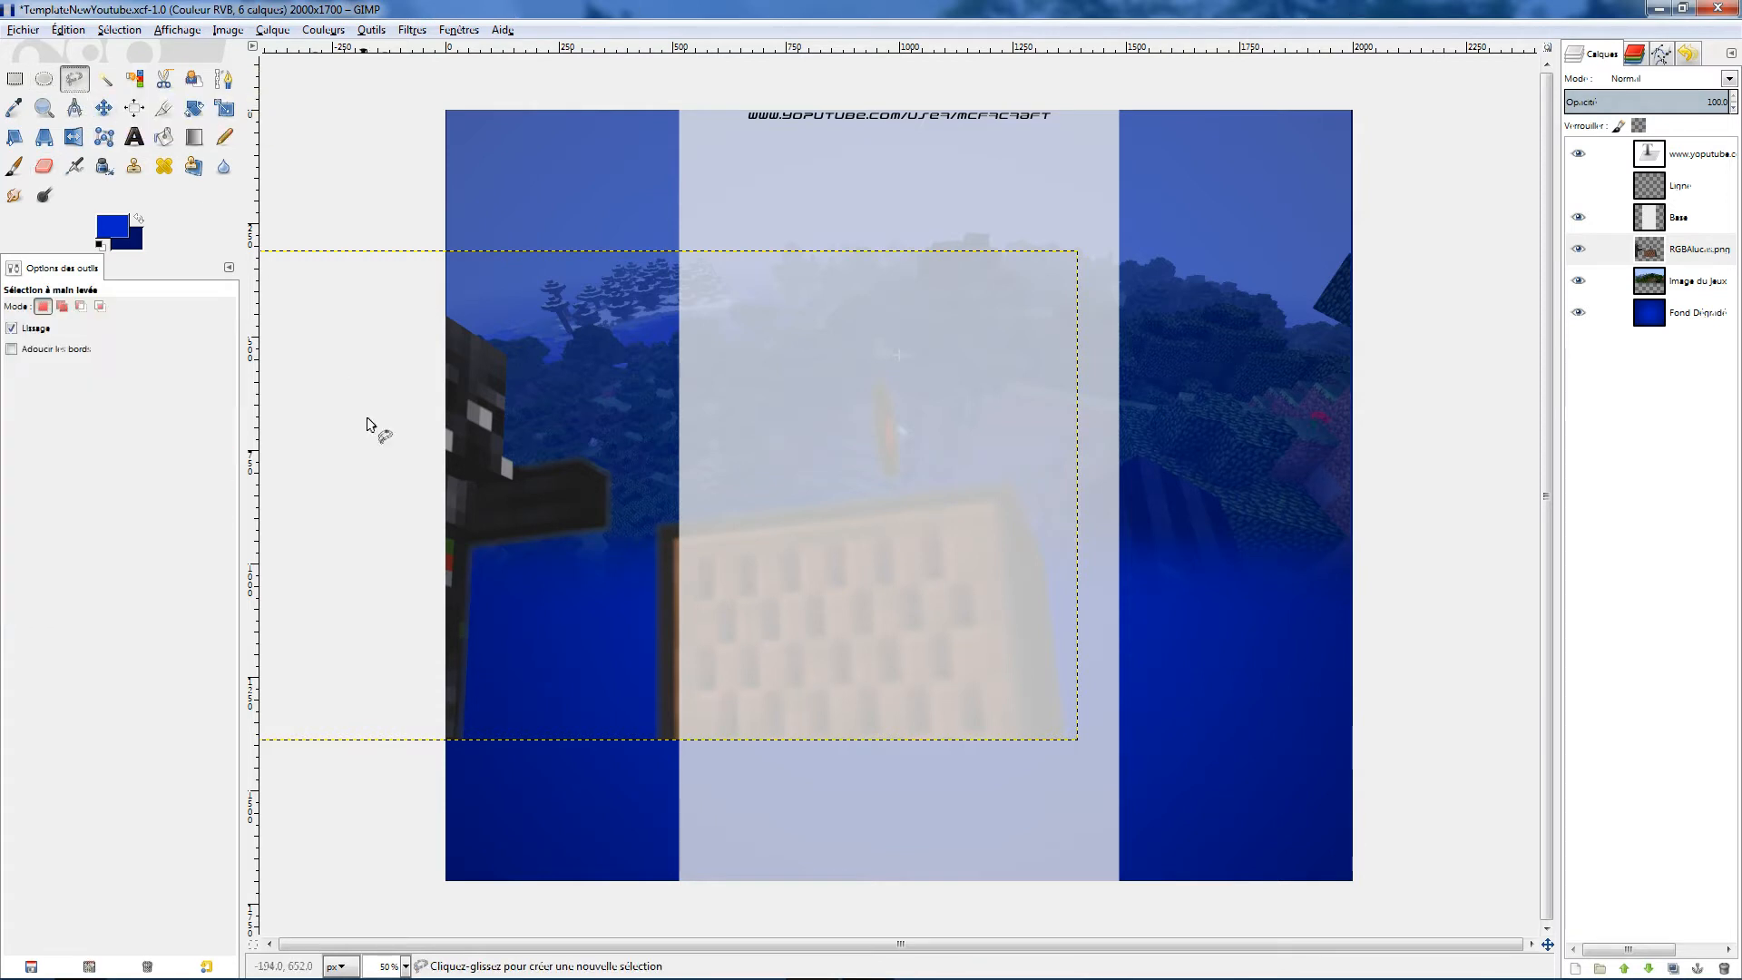
pyautogui.click(462, 740)
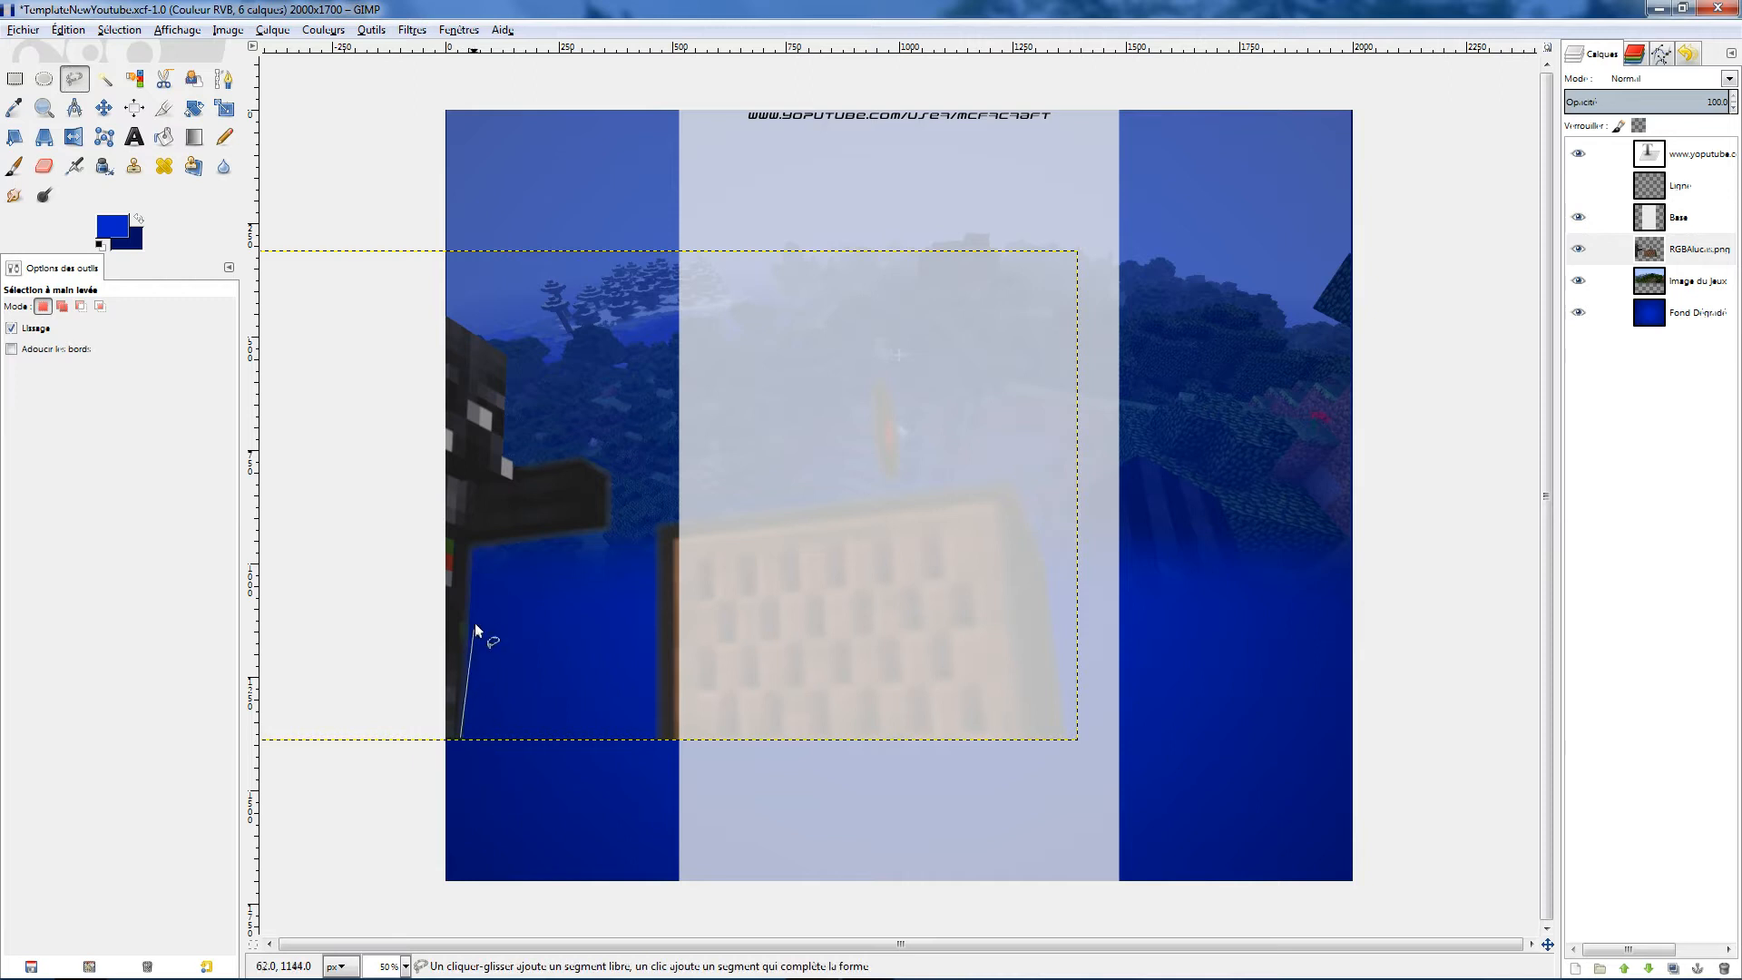
pyautogui.click(467, 545)
pyautogui.click(607, 526)
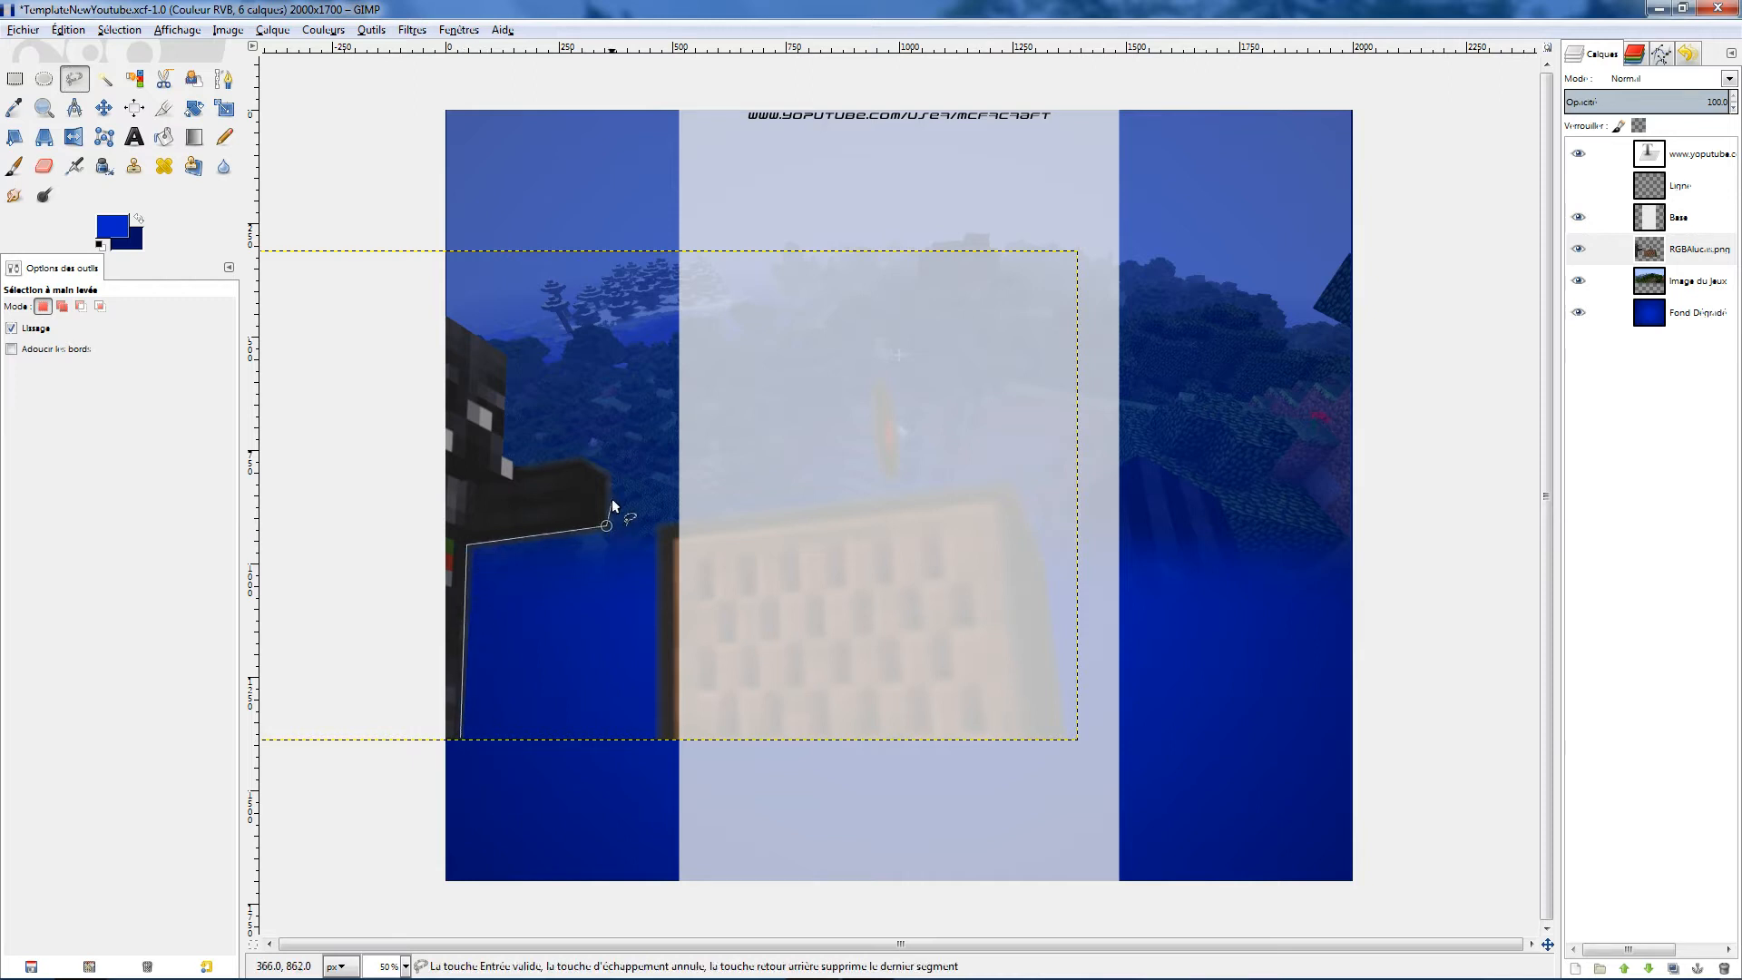
pyautogui.click(604, 476)
pyautogui.rightClick(529, 327)
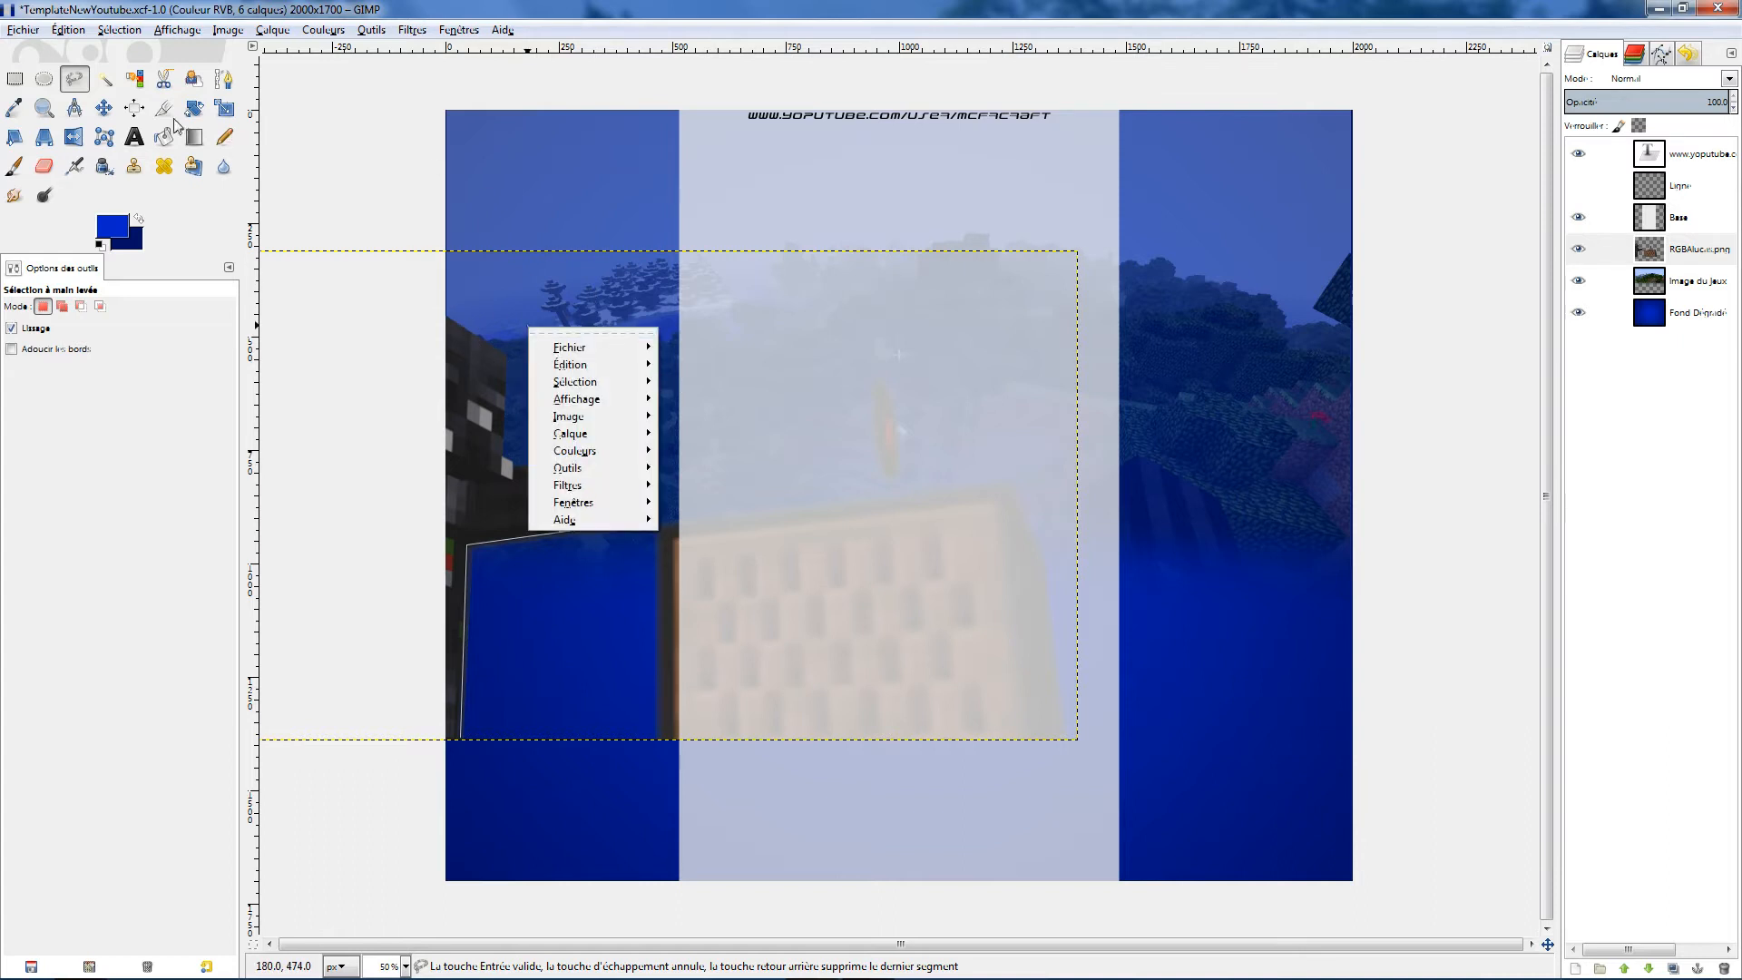
pyautogui.click(27, 81)
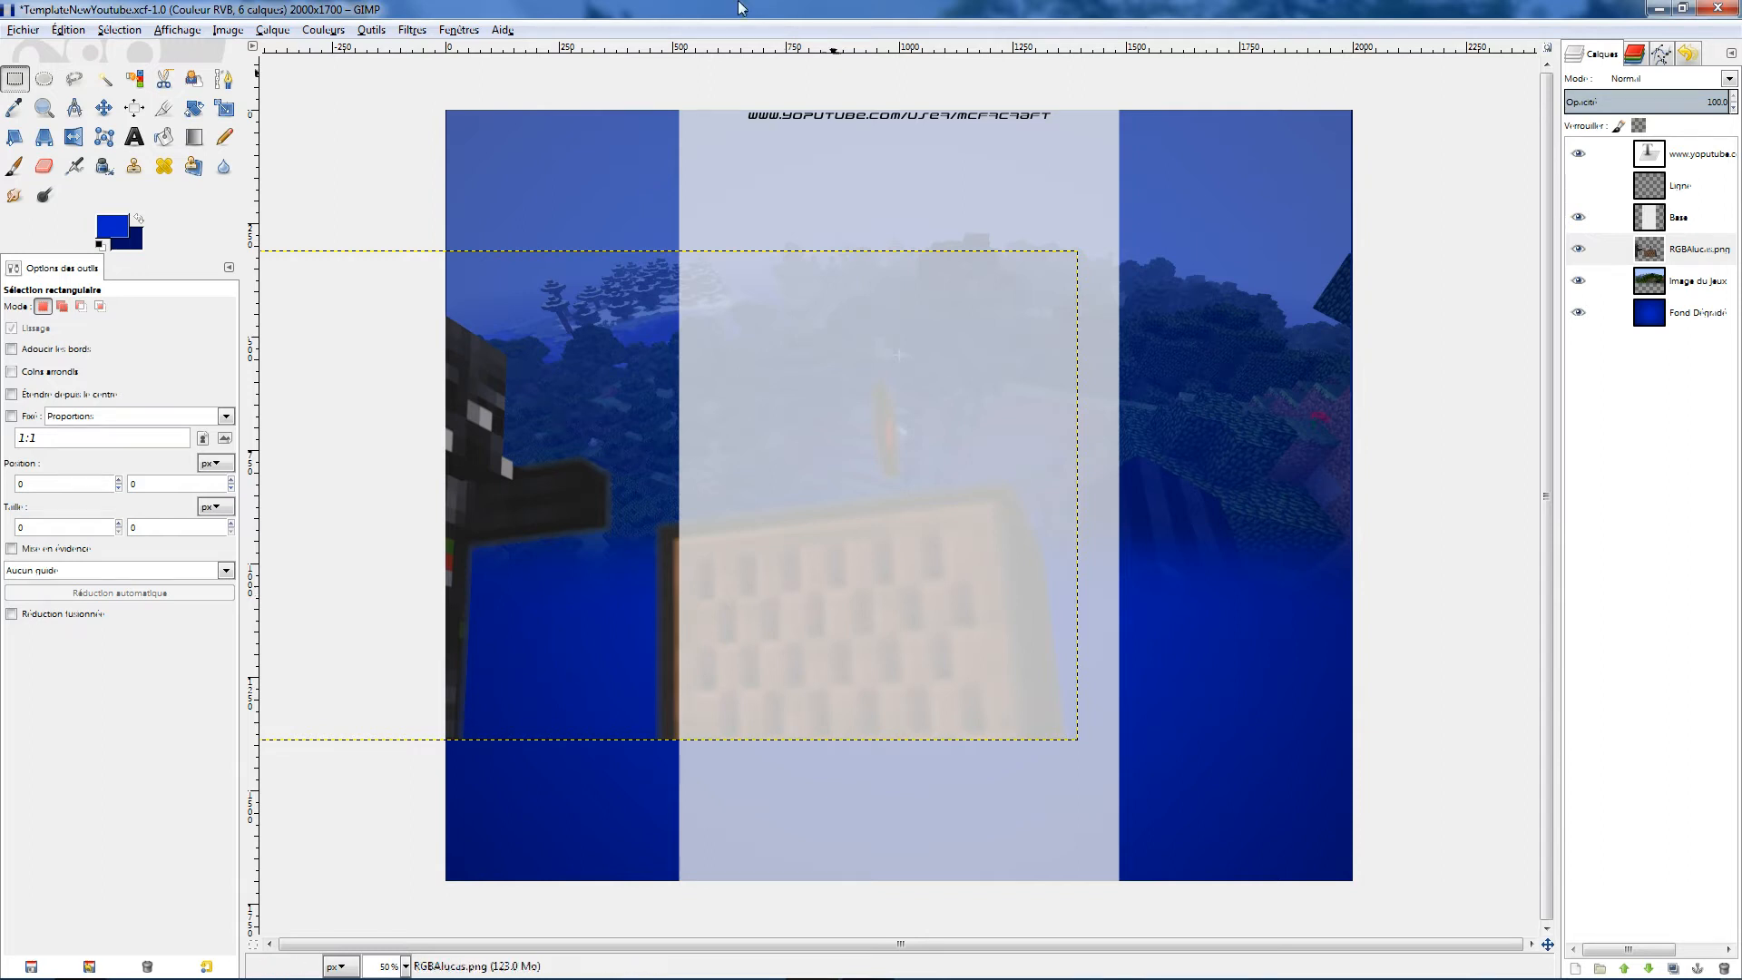
# Move the RGBAlucas layer right onto the canvas and scale it down to roughly the width of the left blue side
pyautogui.click(104, 108)
pyautogui.moveTo(520, 478); pyautogui.dragTo(729, 512)
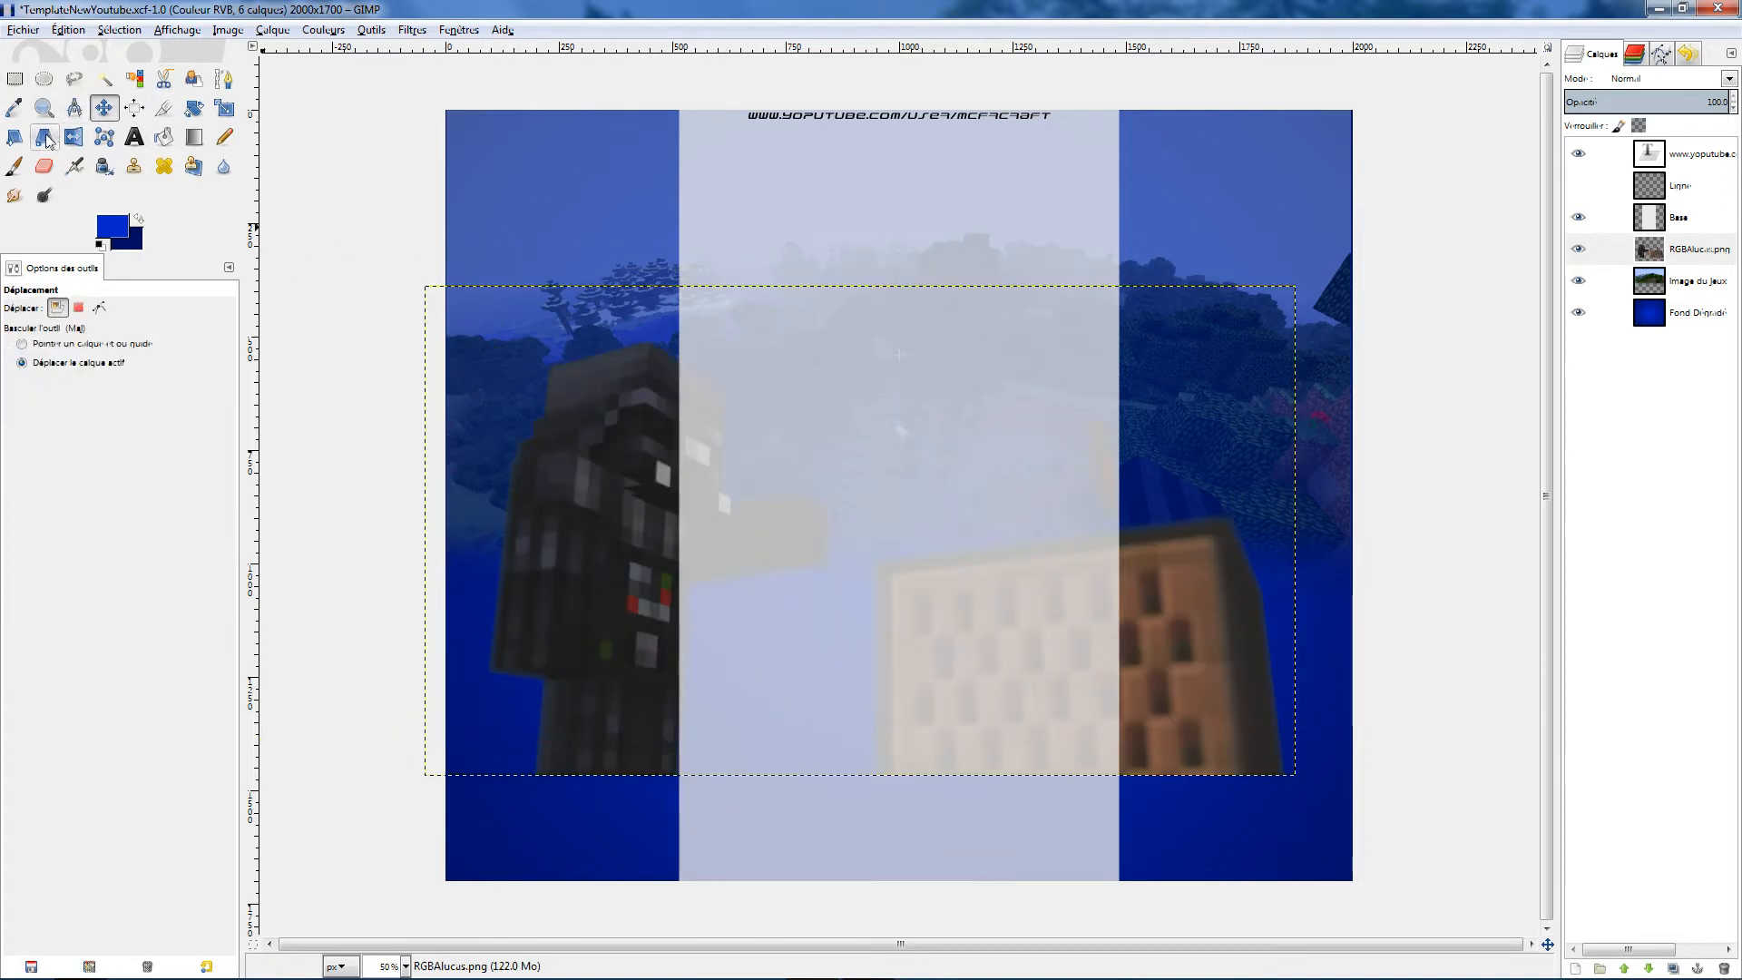
pyautogui.click(225, 109)
pyautogui.moveTo(1290, 288); pyautogui.dragTo(660, 600)
pyautogui.click(259, 370)
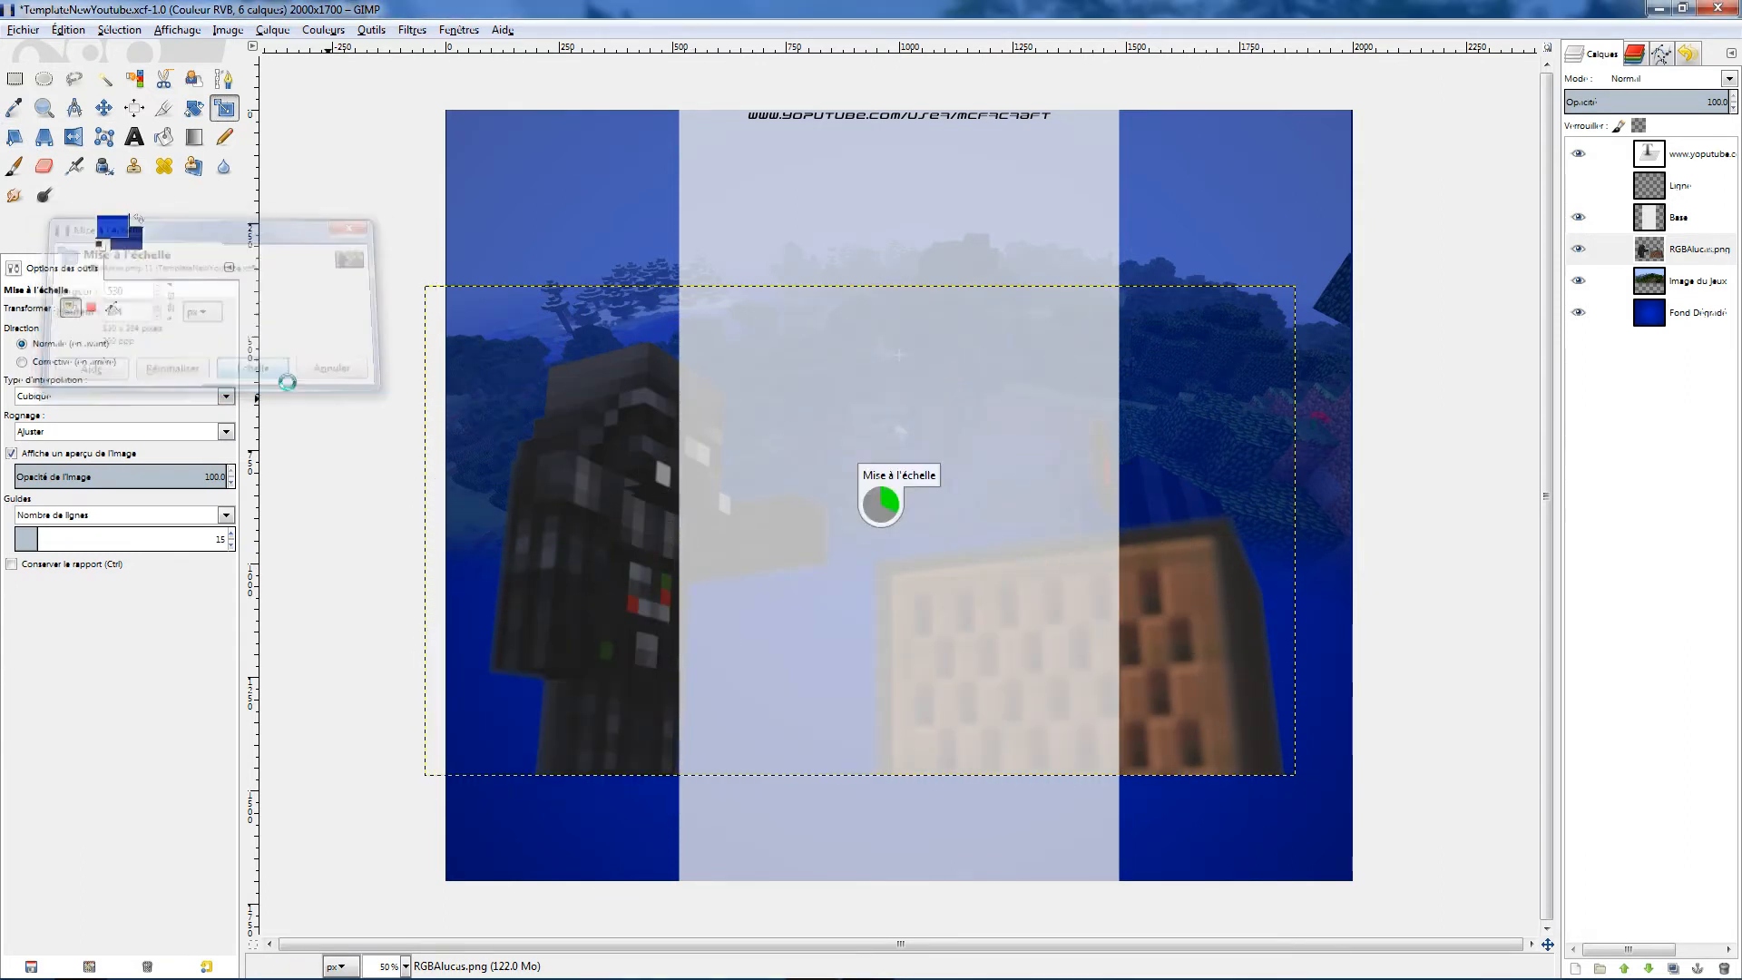
# Move the scaled RGBAlucas layer about 48 px right and 236 px down into the canvas's bottom-left corner
pyautogui.press('+')
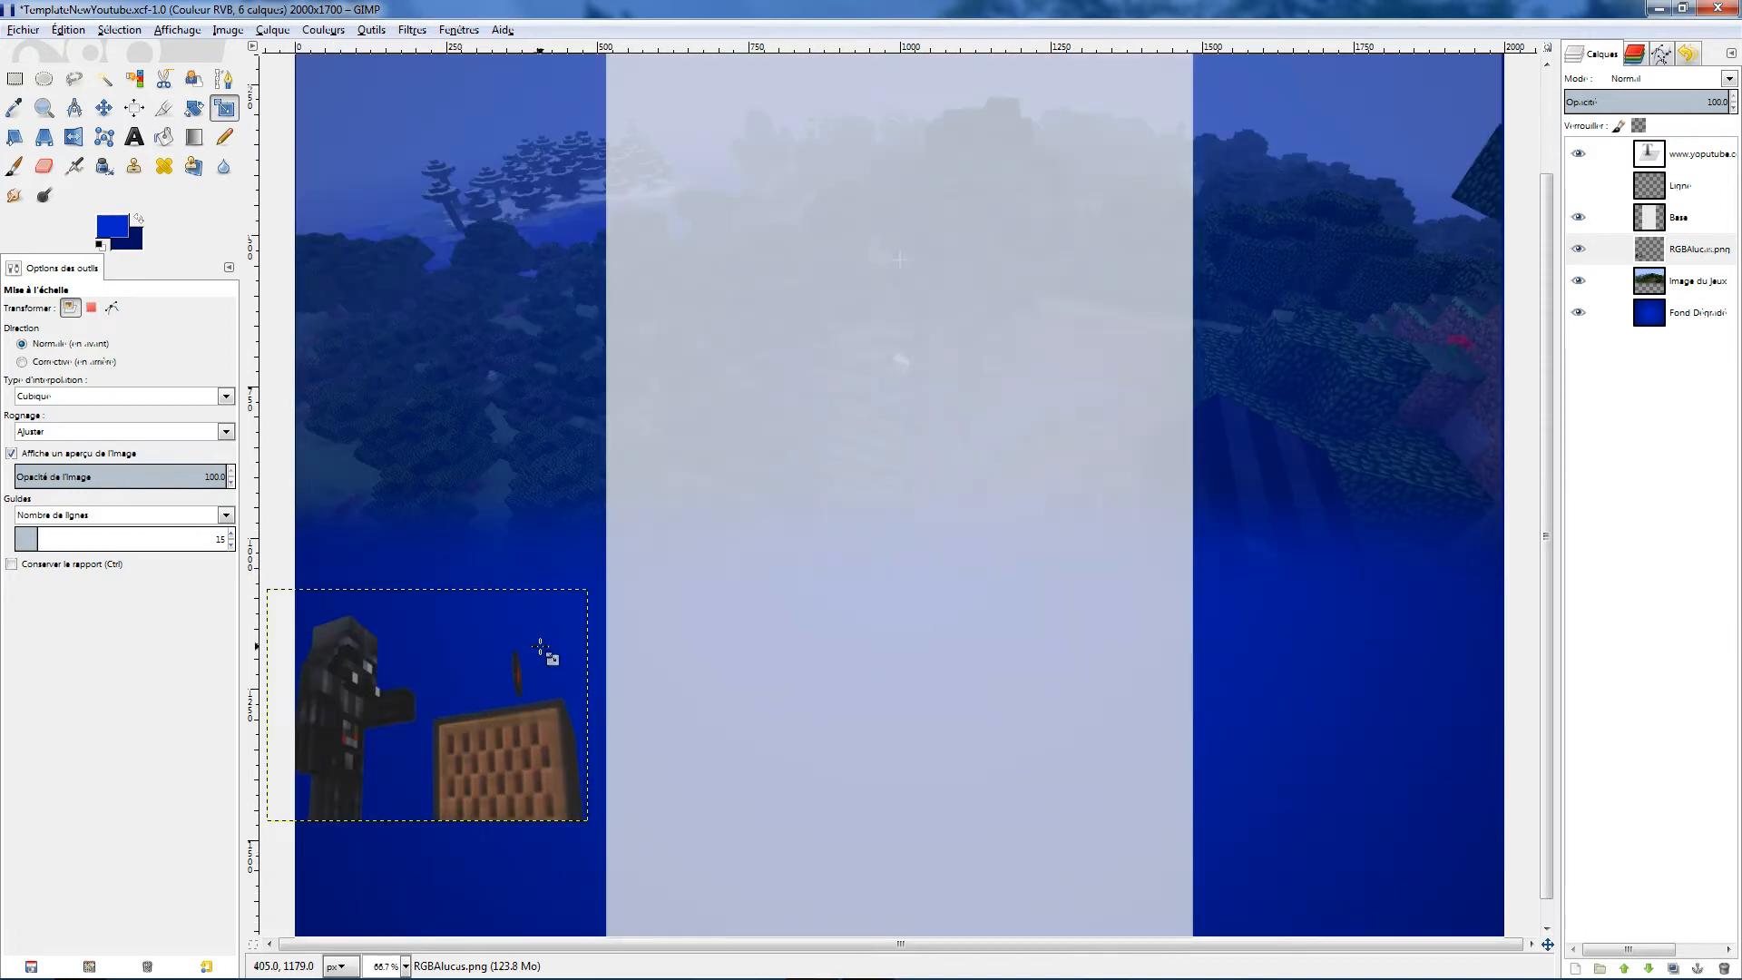
pyautogui.scroll(-1, 497, 706)
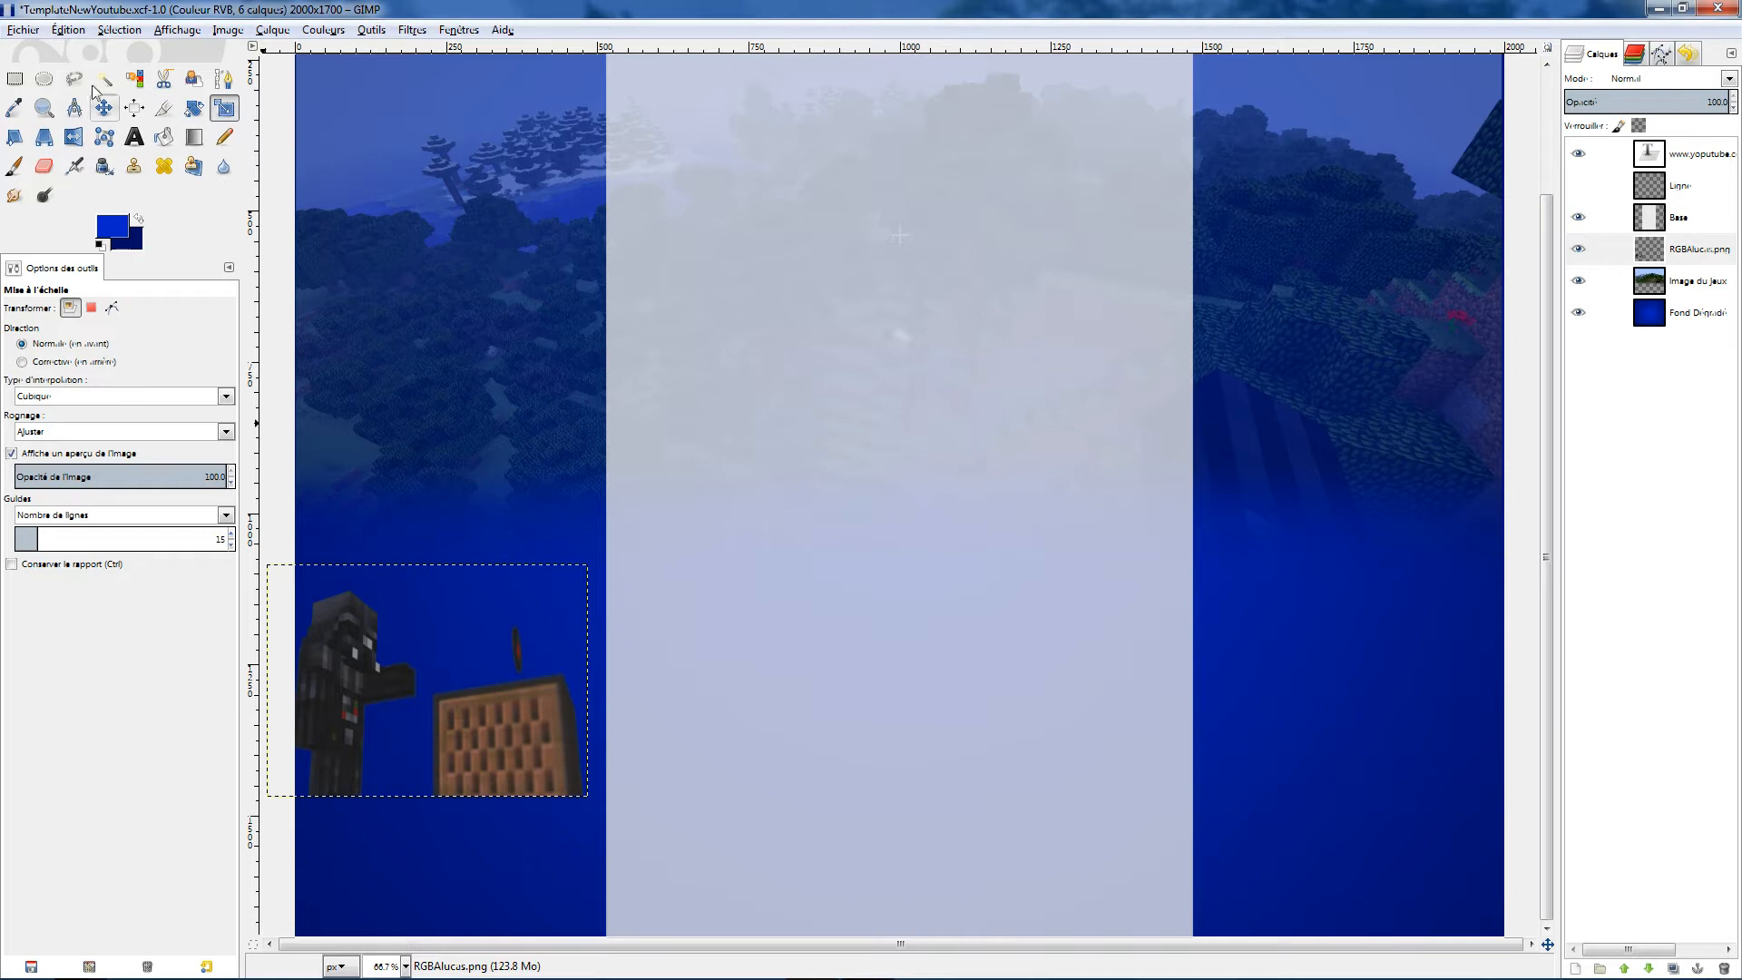
pyautogui.press('m')
pyautogui.moveTo(410, 738); pyautogui.dragTo(433, 868)
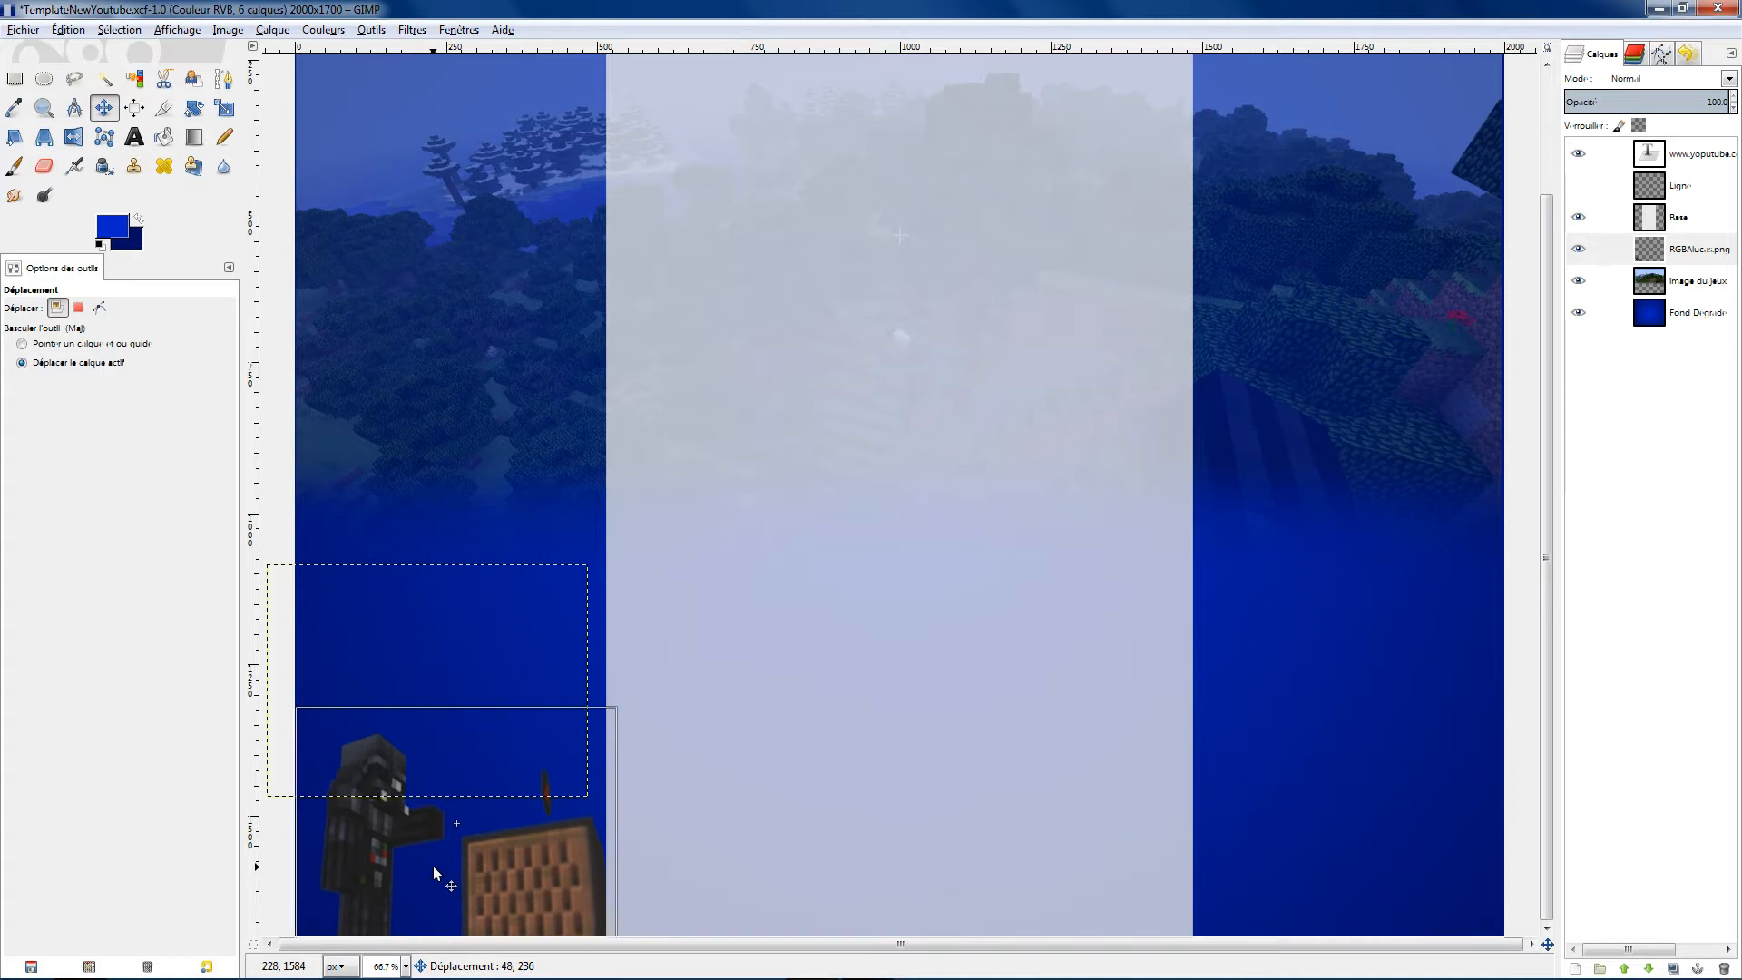
# Scale the RGBAlucas layer to 562 × 383 px
pyautogui.click(1676, 257)
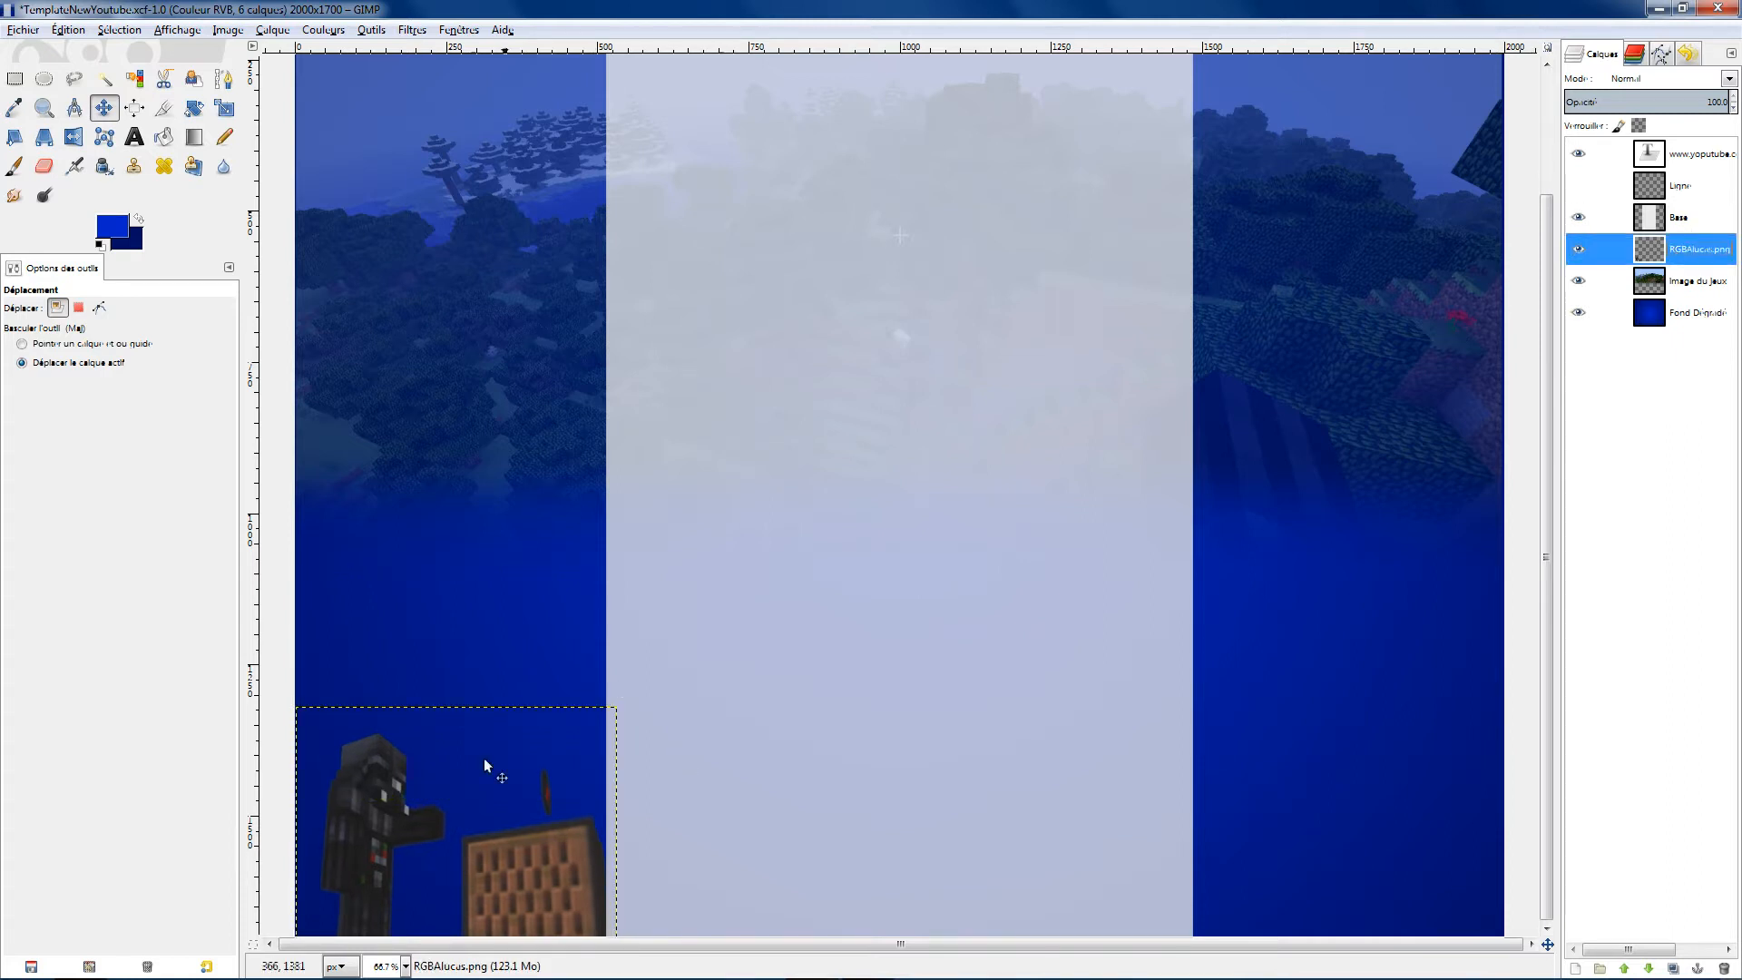
pyautogui.click(224, 108)
pyautogui.click(633, 860)
pyautogui.moveTo(634, 860); pyautogui.dragTo(644, 858)
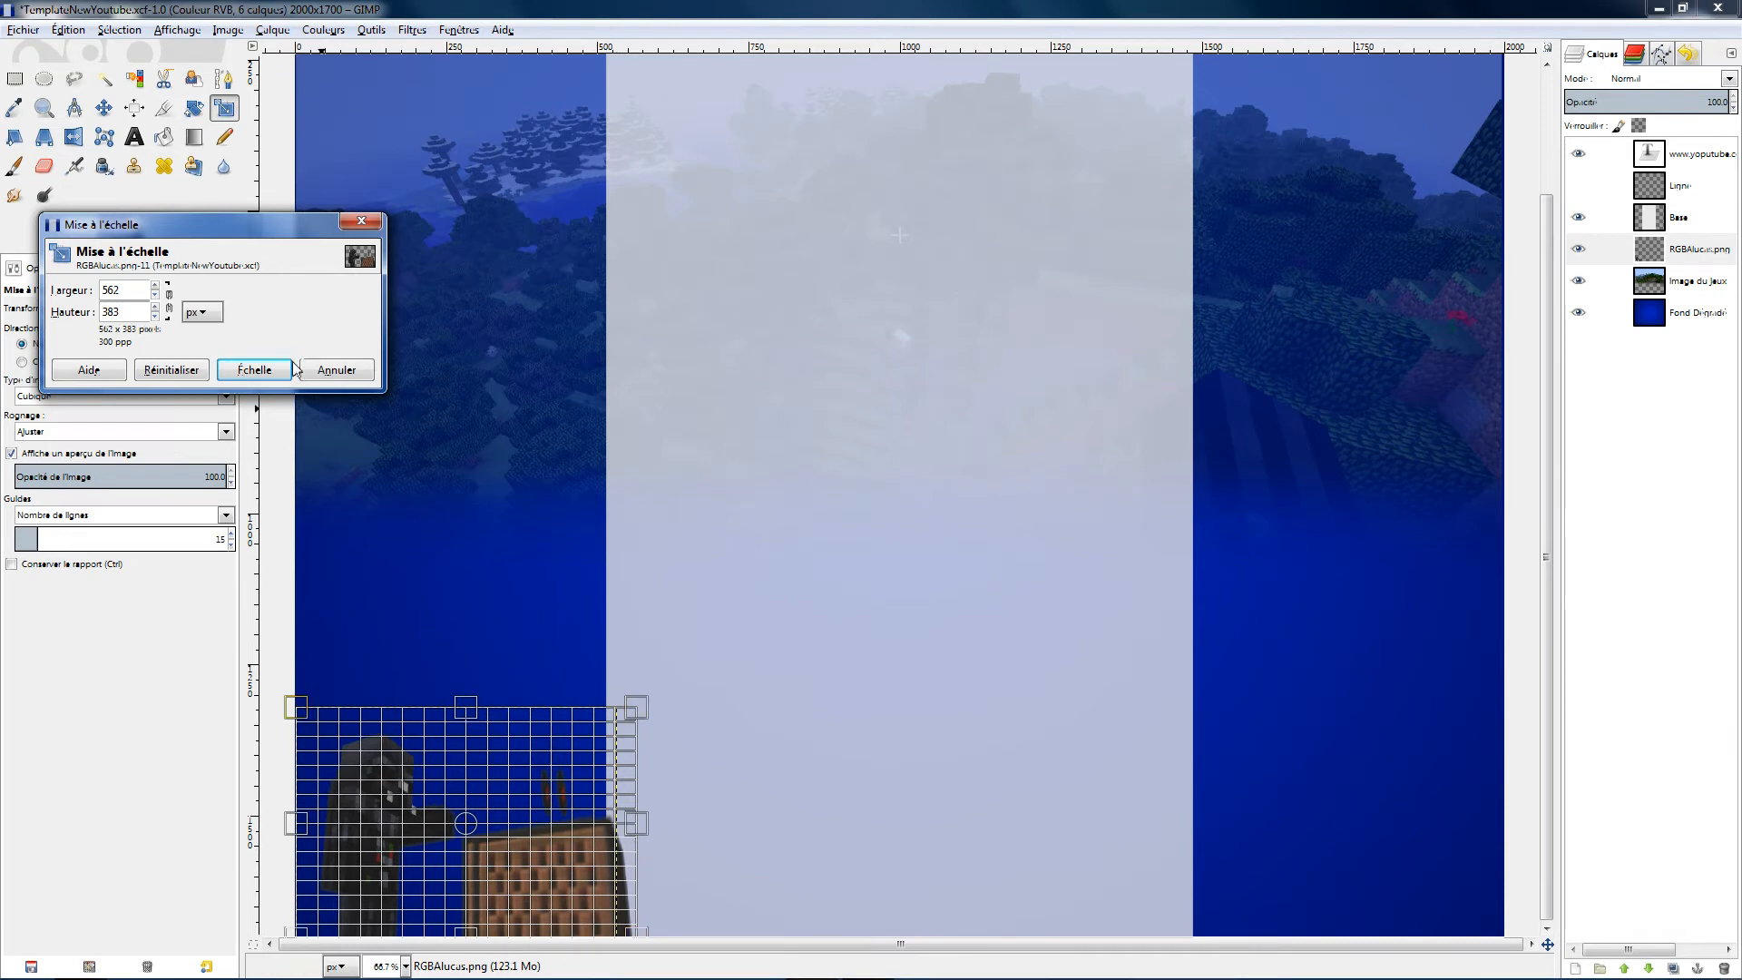
pyautogui.click(256, 370)
pyautogui.scroll(-2, 601, 491)
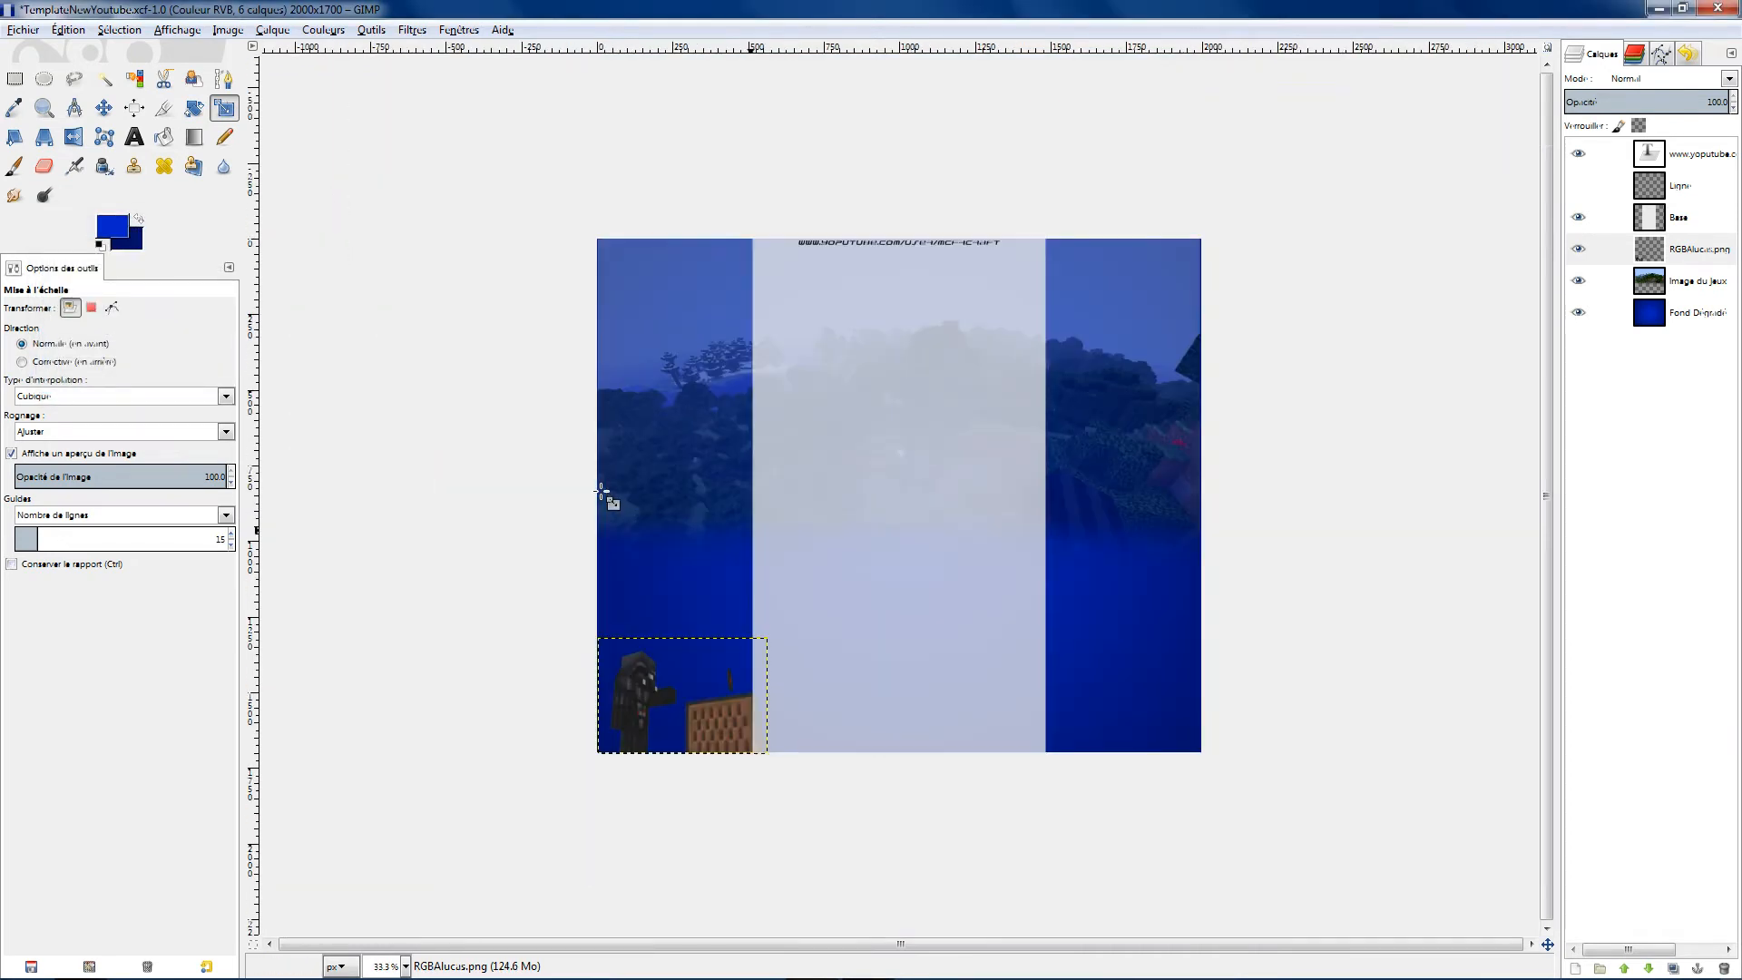
# Import the RGBAuntitled image from the ressource folder as a new layer above the URL text layer
pyautogui.click(1683, 160)
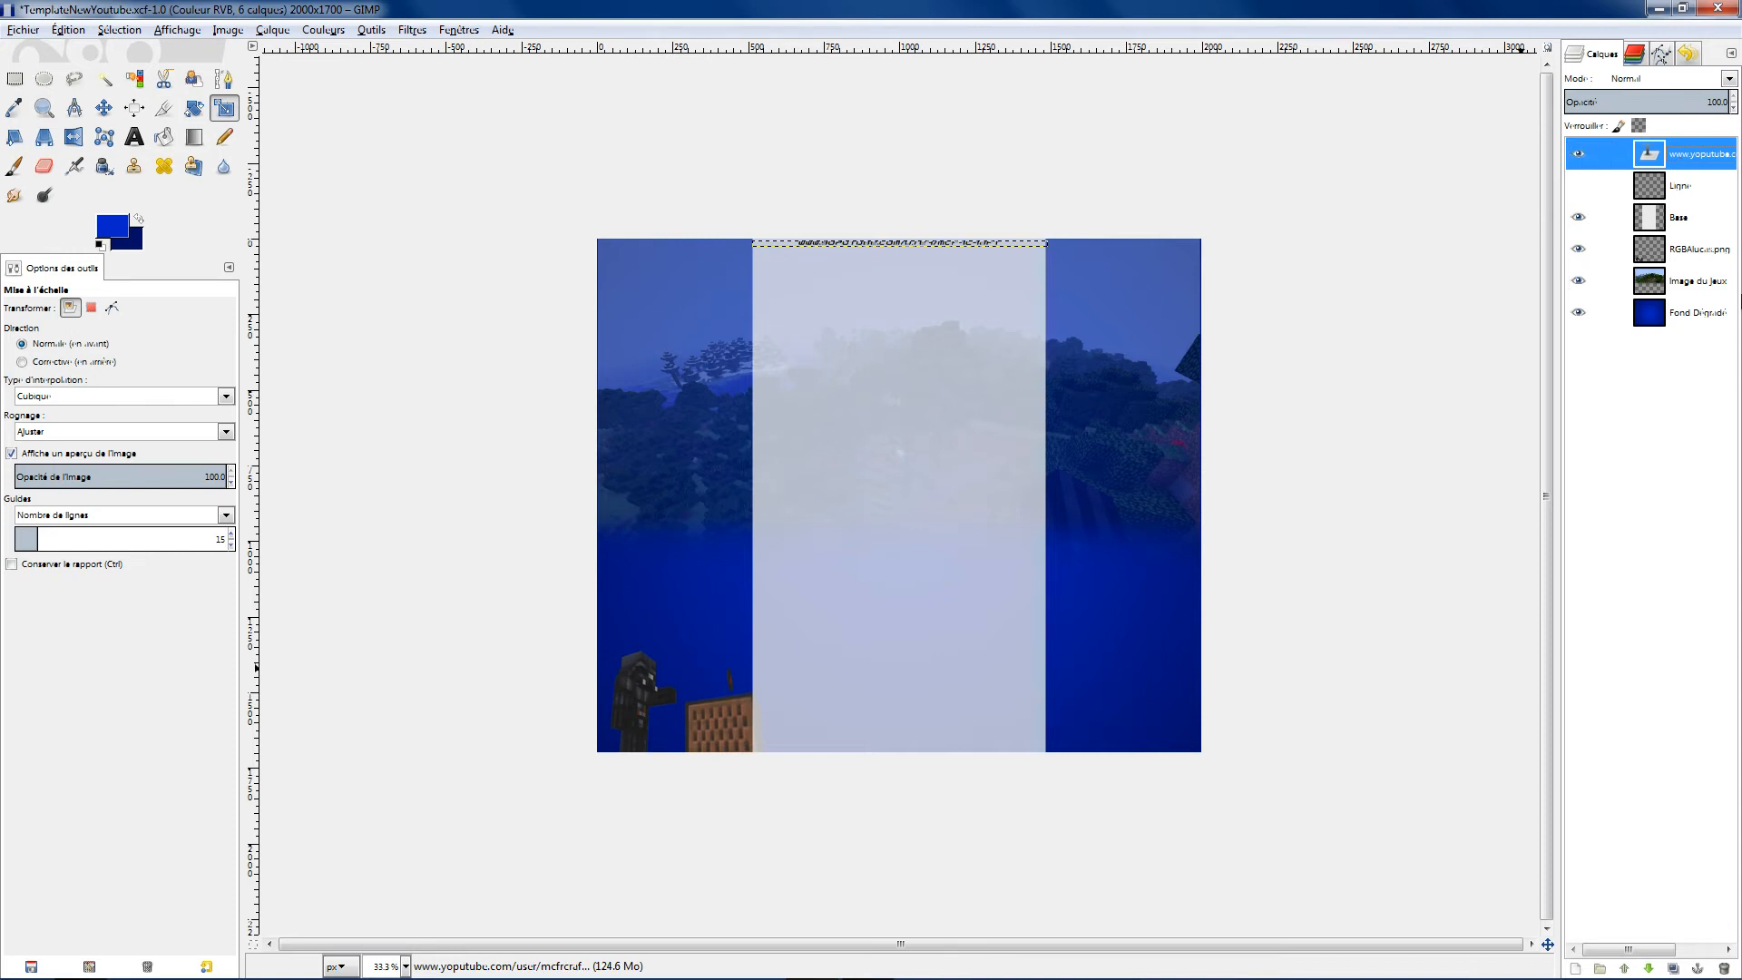
pyautogui.moveTo(1053, 7); pyautogui.dragTo(1737, 227)
pyautogui.click(689, 426)
pyautogui.moveTo(689, 426); pyautogui.dragTo(1372, 221)
pyautogui.doubleClick(1424, 20)
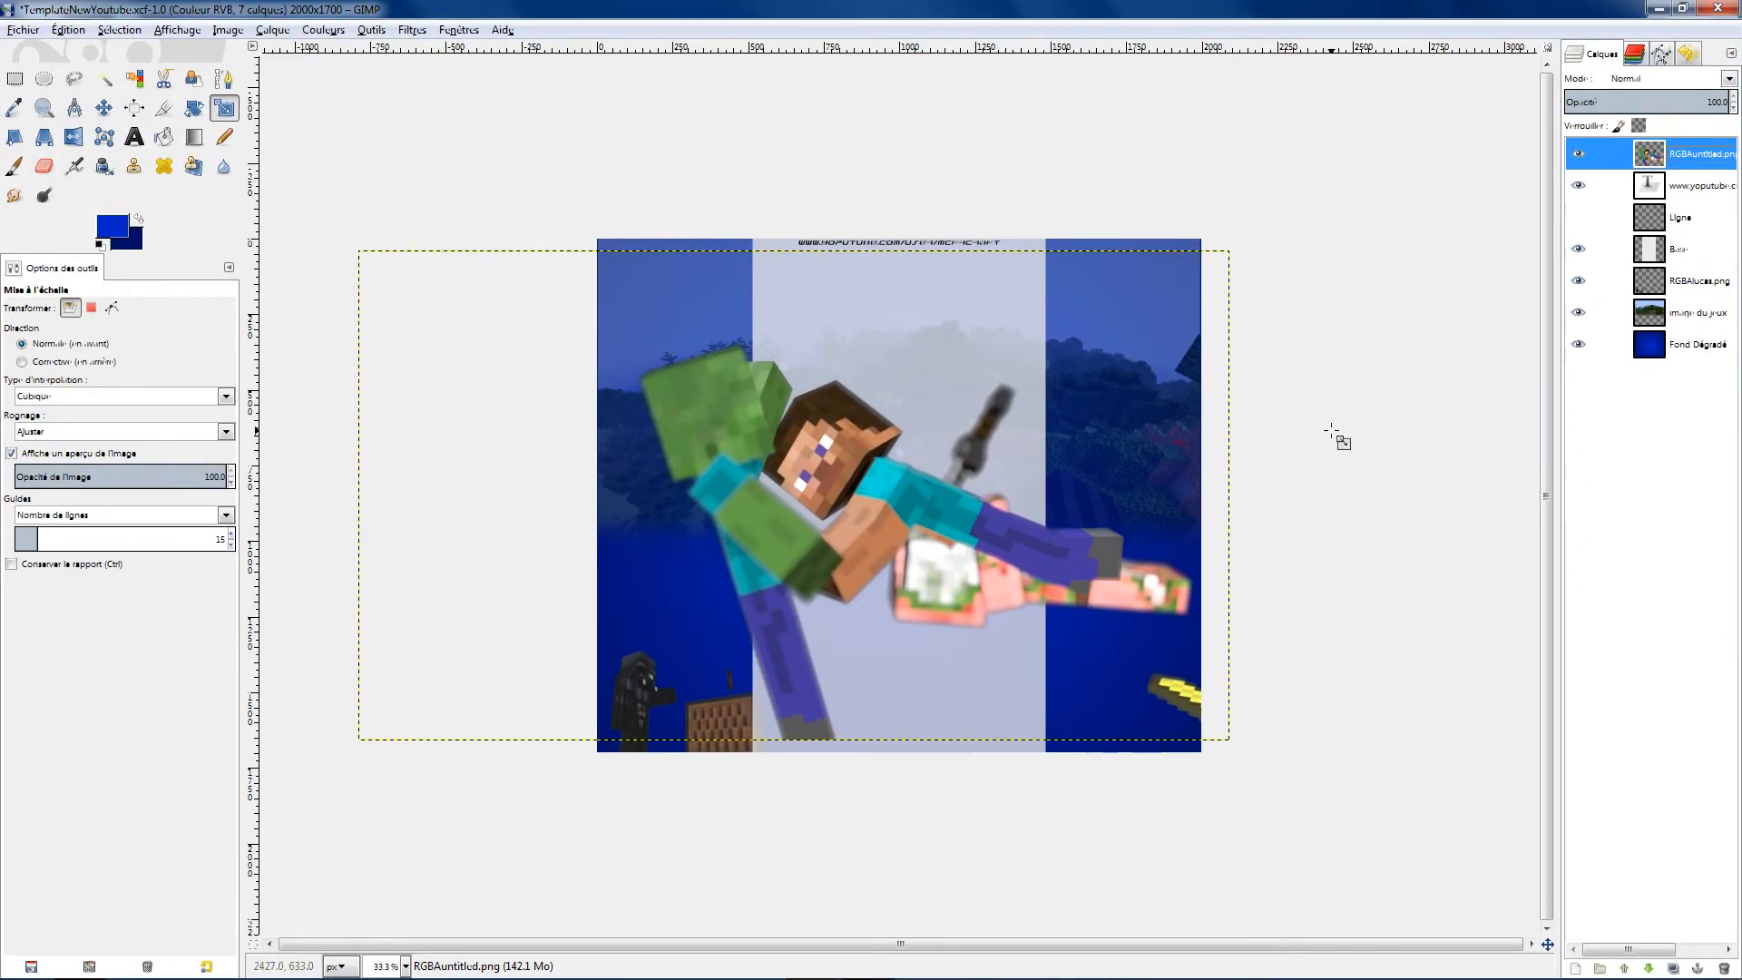
# Scale the RGBAuntitled layer down to 780 × 507 px, keeping its upper-right corner in place
pyautogui.click(44, 137)
pyautogui.click(224, 107)
pyautogui.click(607, 624)
pyautogui.moveTo(606, 620); pyautogui.dragTo(1003, 398)
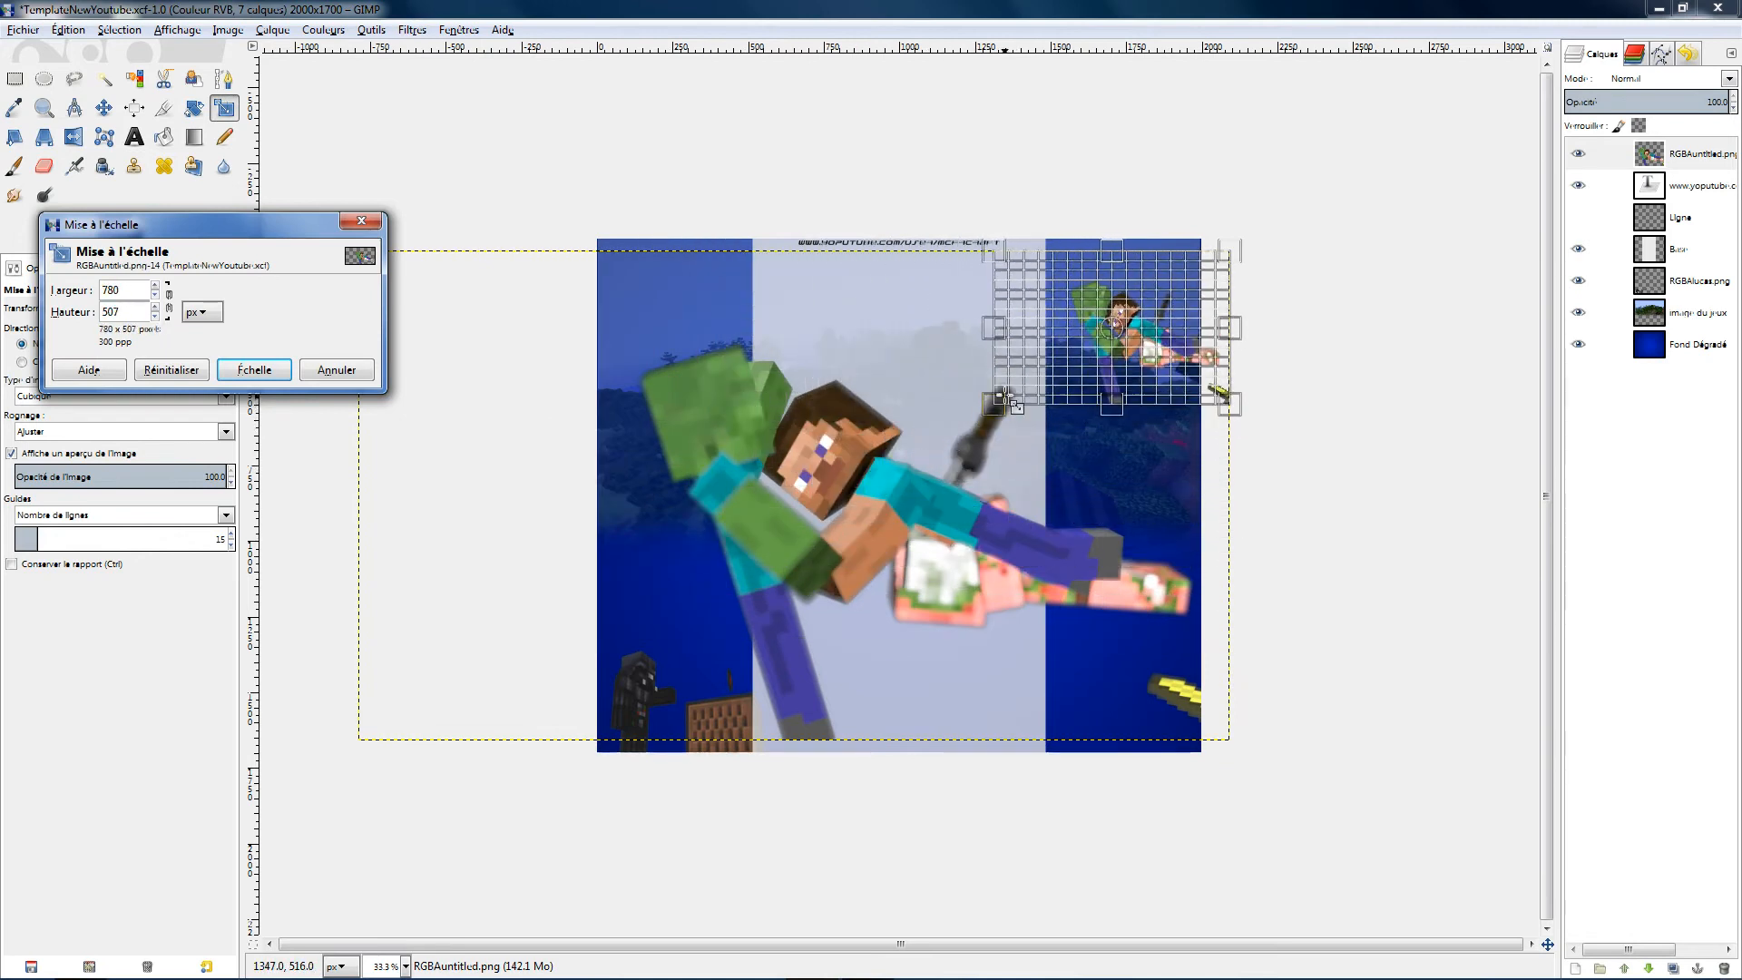
pyautogui.click(254, 369)
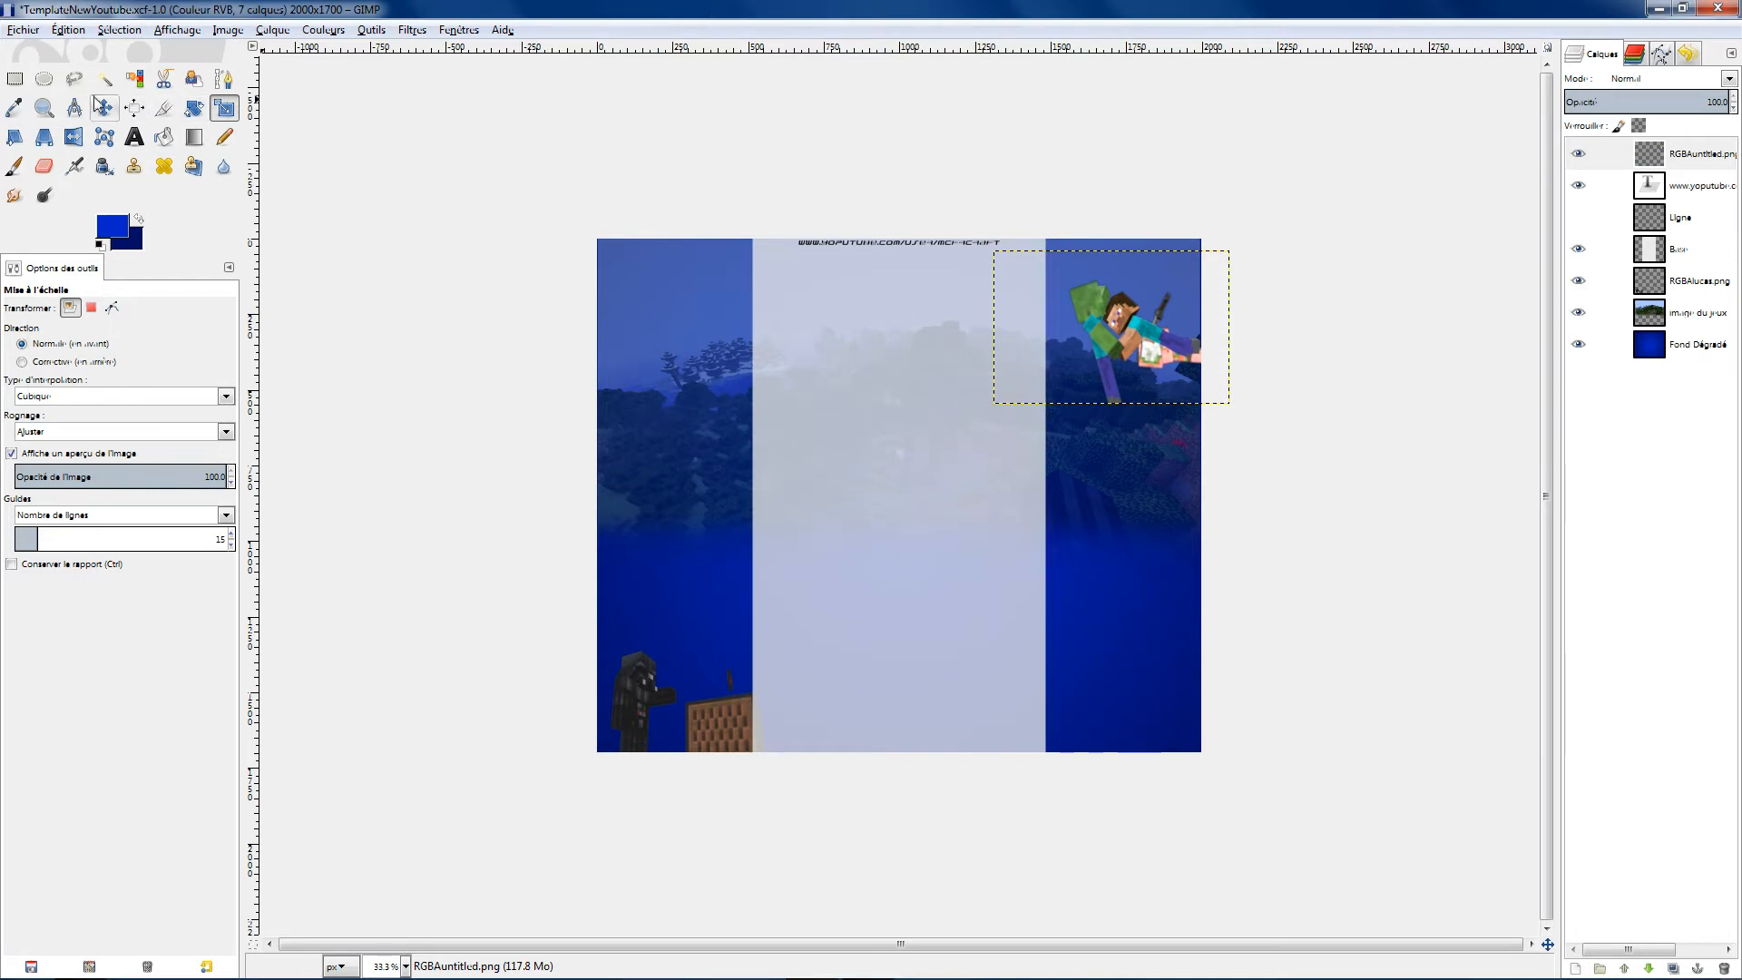
# Move the RGBAuntitled characters down to the bottom of the right blue side of the canvas
pyautogui.click(134, 108)
pyautogui.click(105, 109)
pyautogui.moveTo(1171, 297); pyautogui.dragTo(1185, 691)
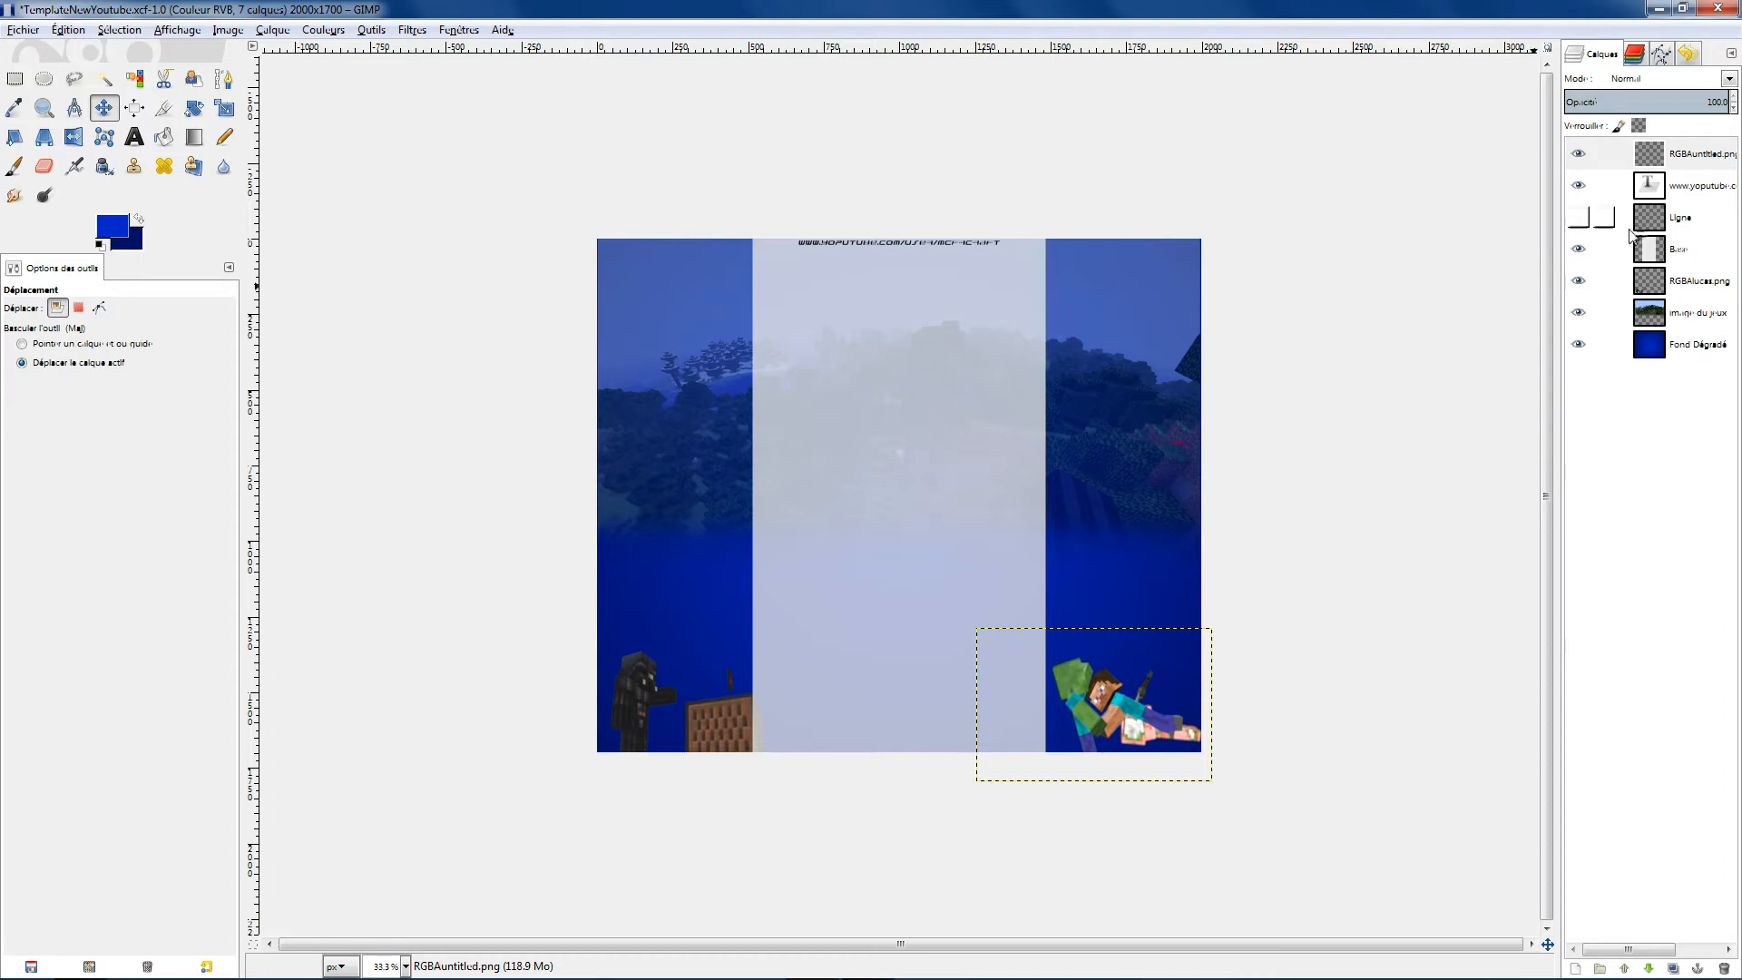
# Reorder the RGBAuntitled layer so it sits directly below the Base layer, and select the URL text layer
pyautogui.click(1662, 158)
pyautogui.moveTo(1662, 158); pyautogui.dragTo(1674, 269)
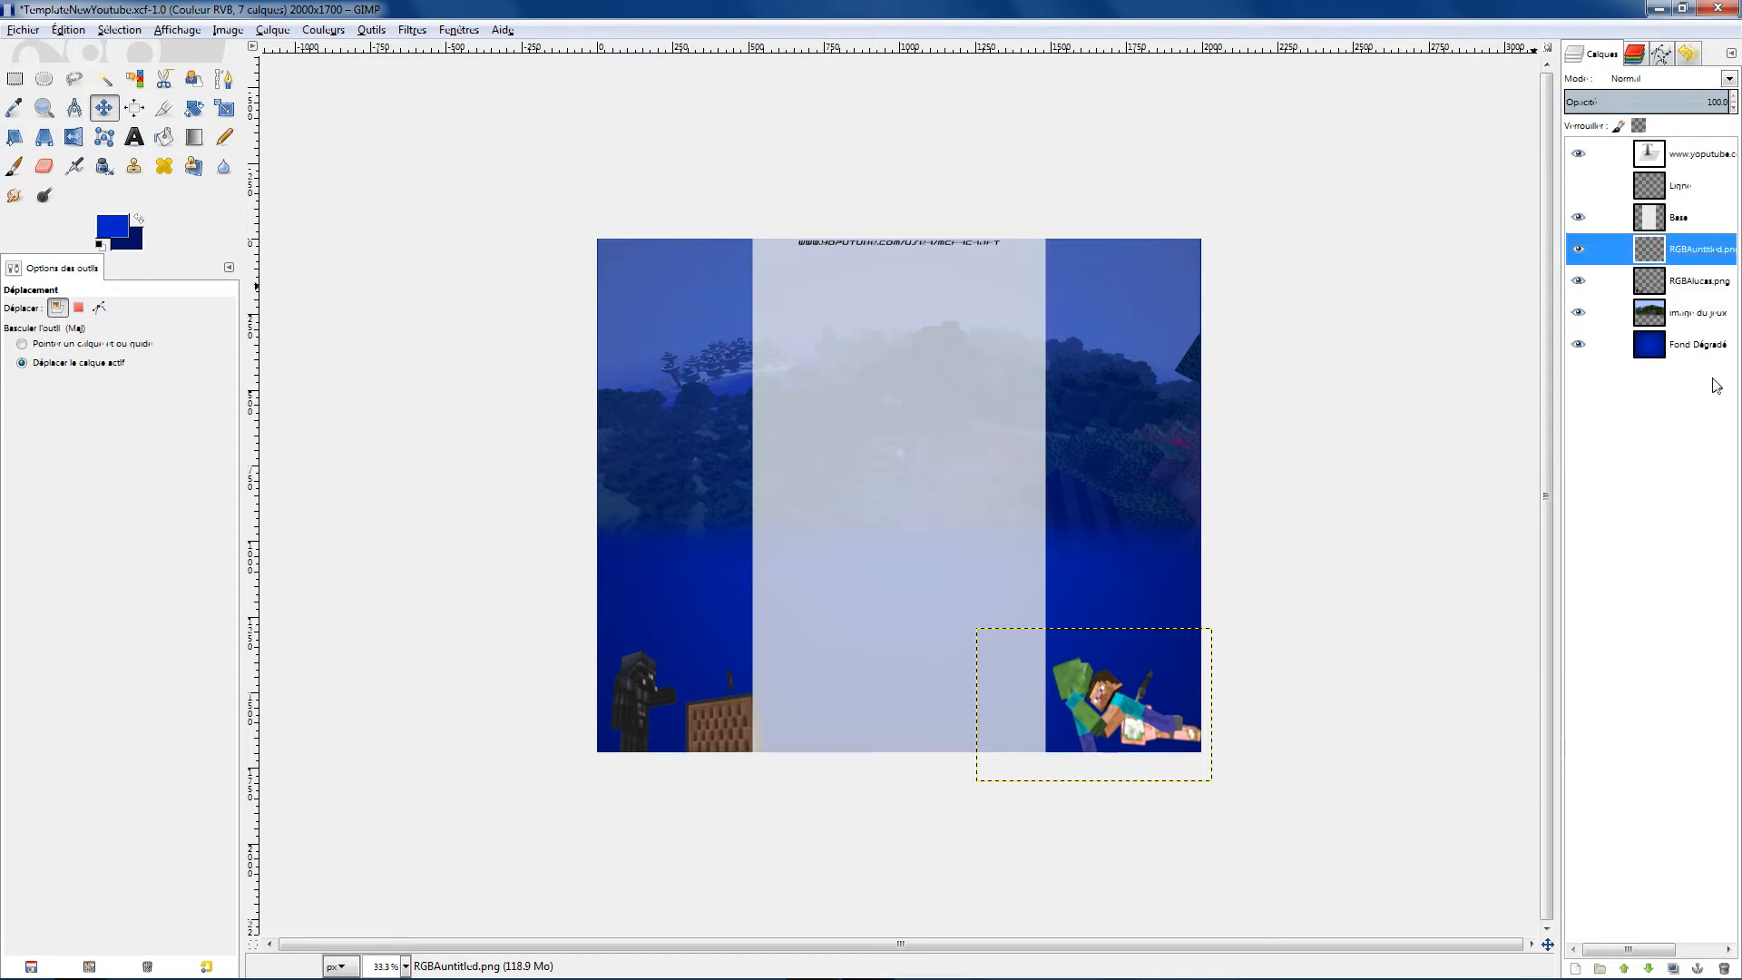
pyautogui.click(1678, 186)
pyautogui.click(1676, 160)
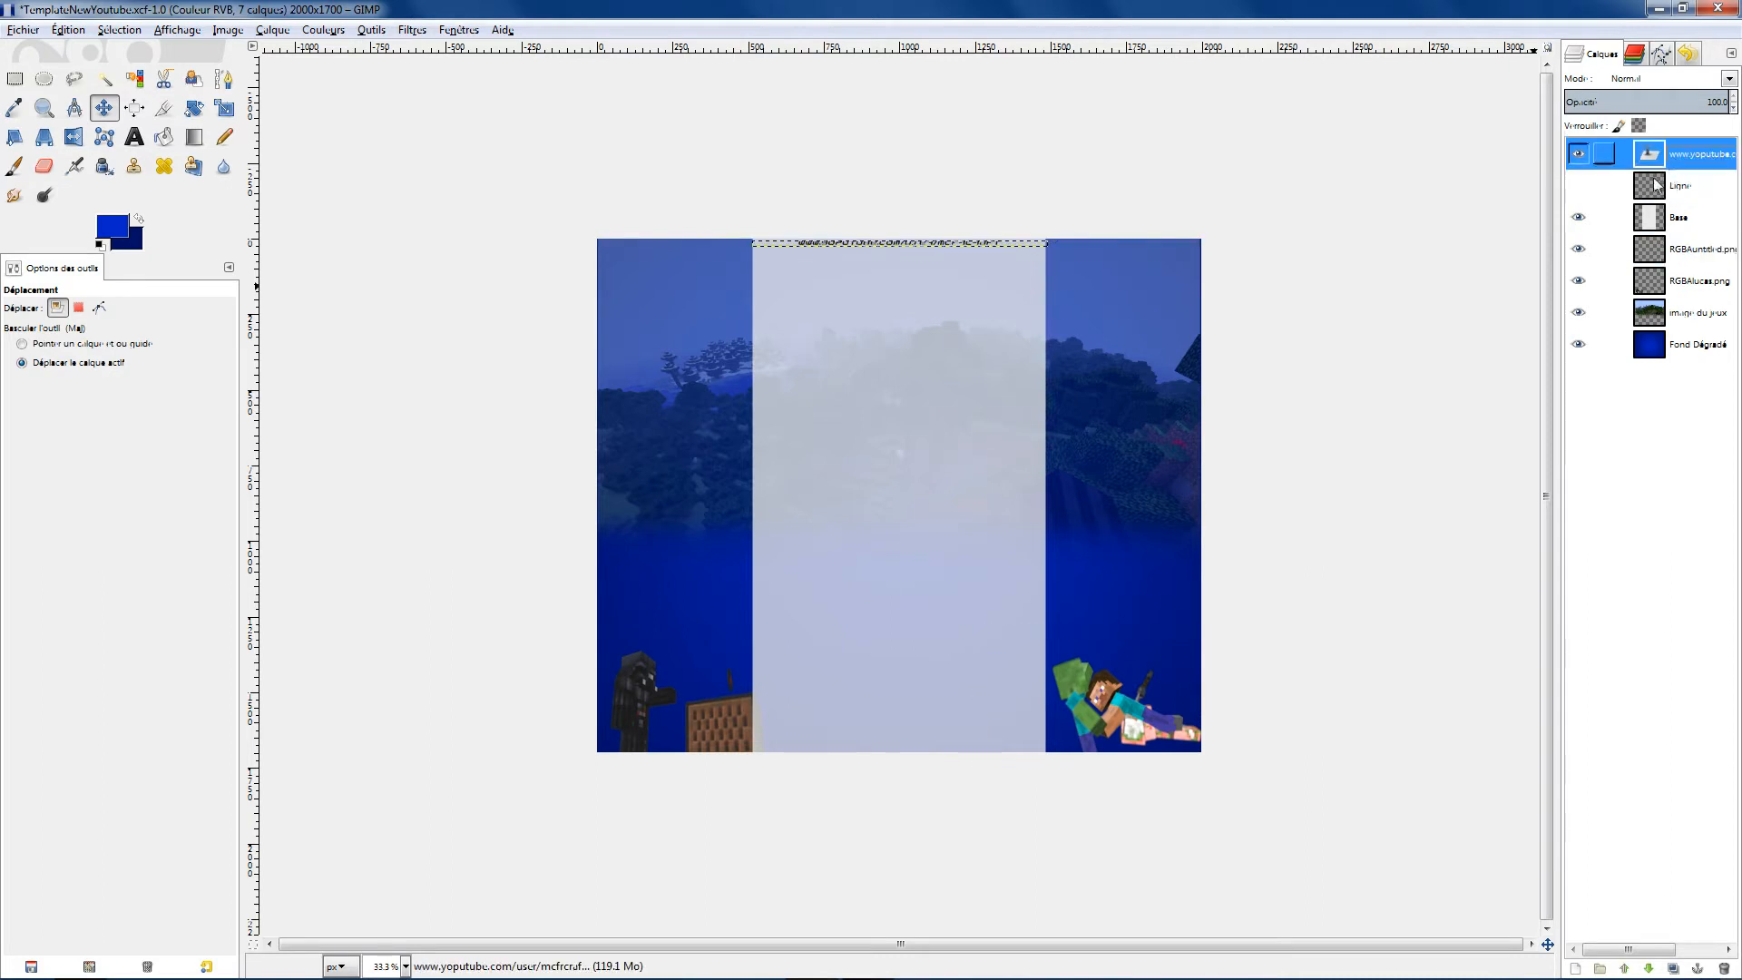
pyautogui.scroll(1, 1221, 664)
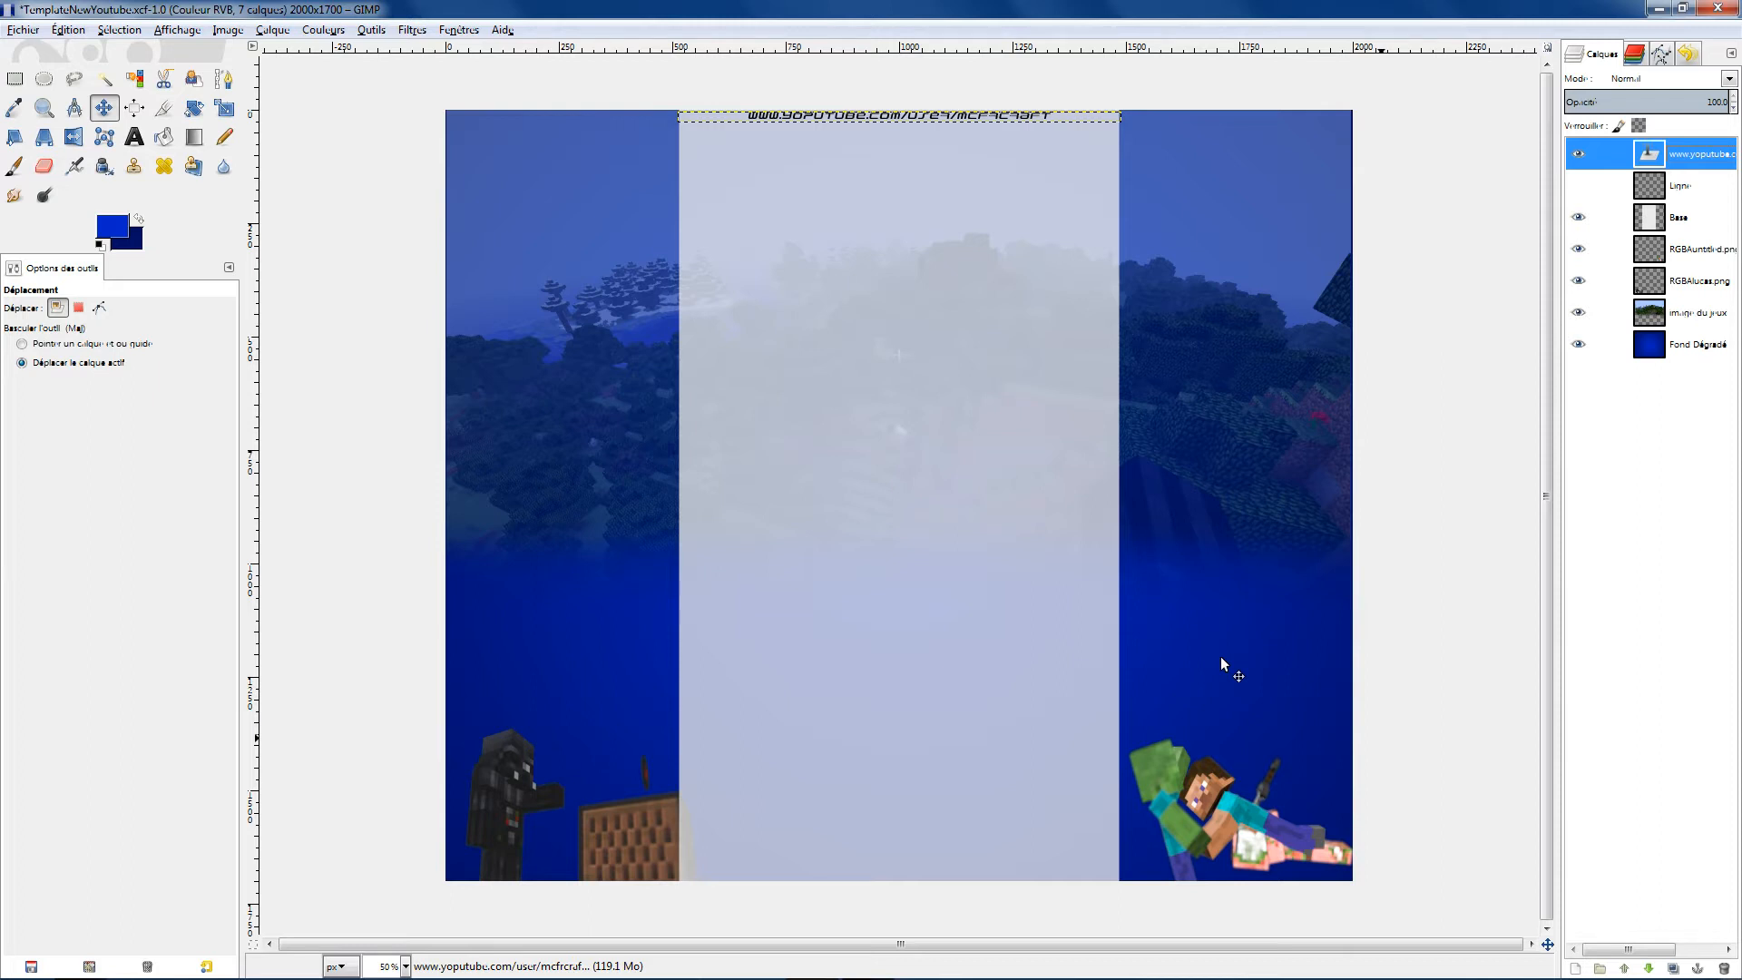
# Adjust the Fond Dégradé layer with Brightness-Contrast, using brightness 15 and contrast 45
pyautogui.click(1670, 350)
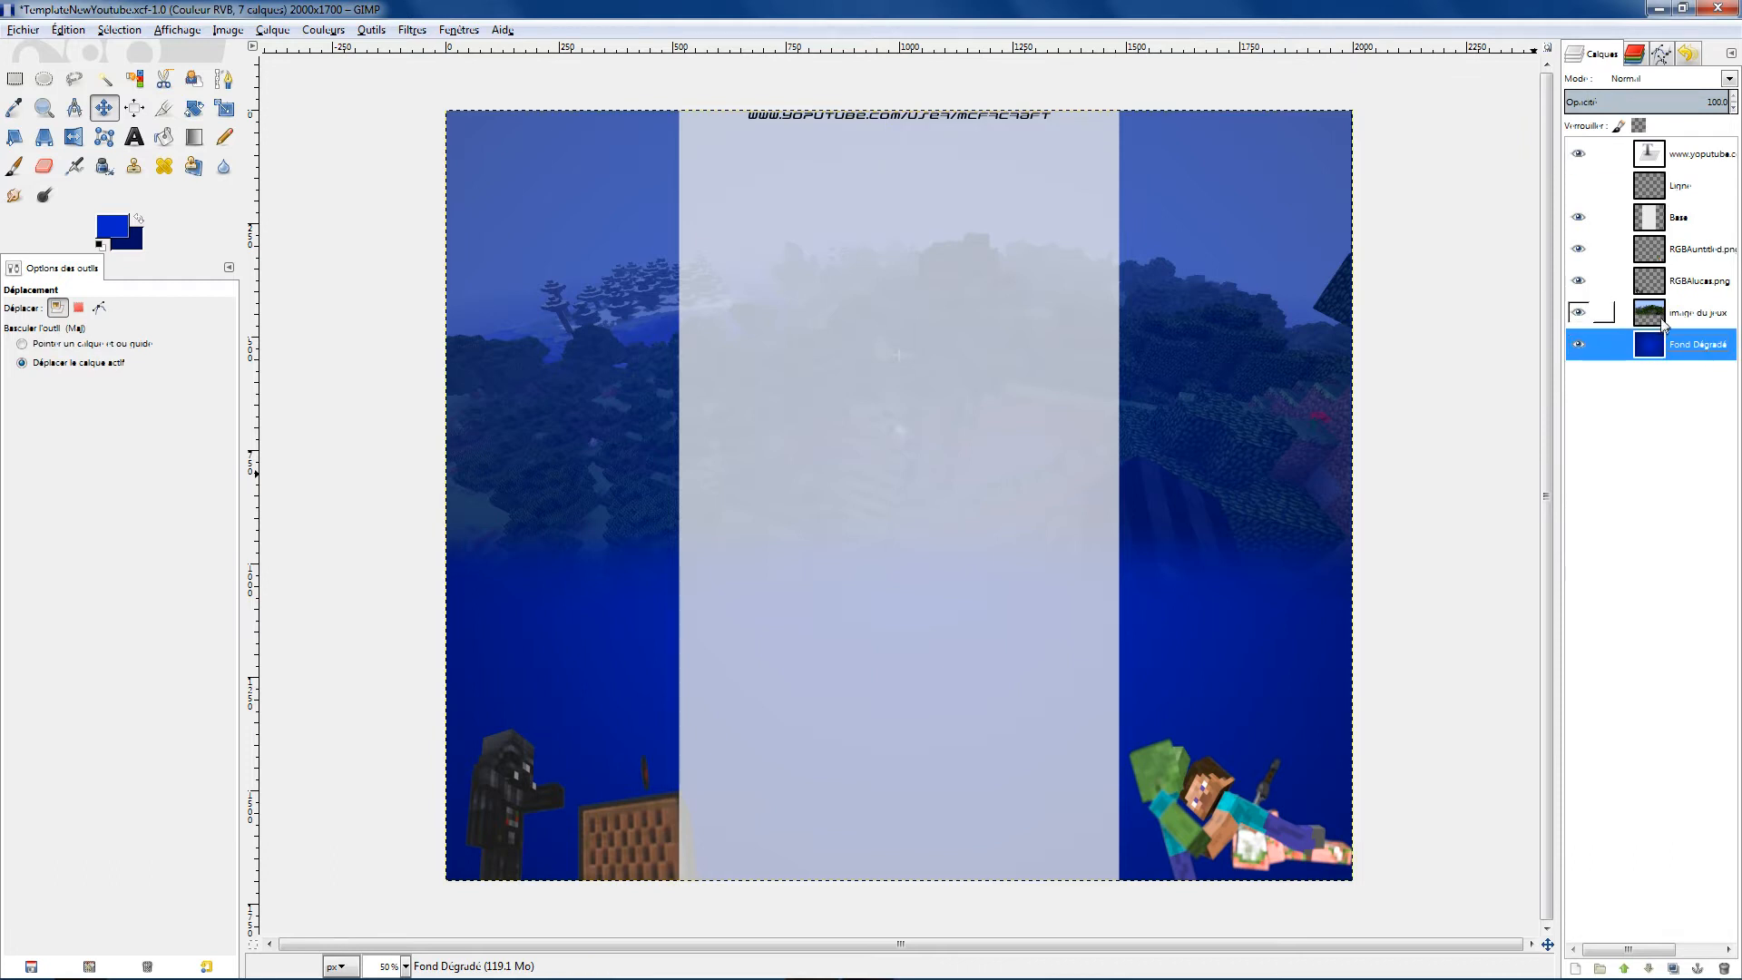
pyautogui.press('Up')
pyautogui.click(1660, 352)
pyautogui.click(272, 32)
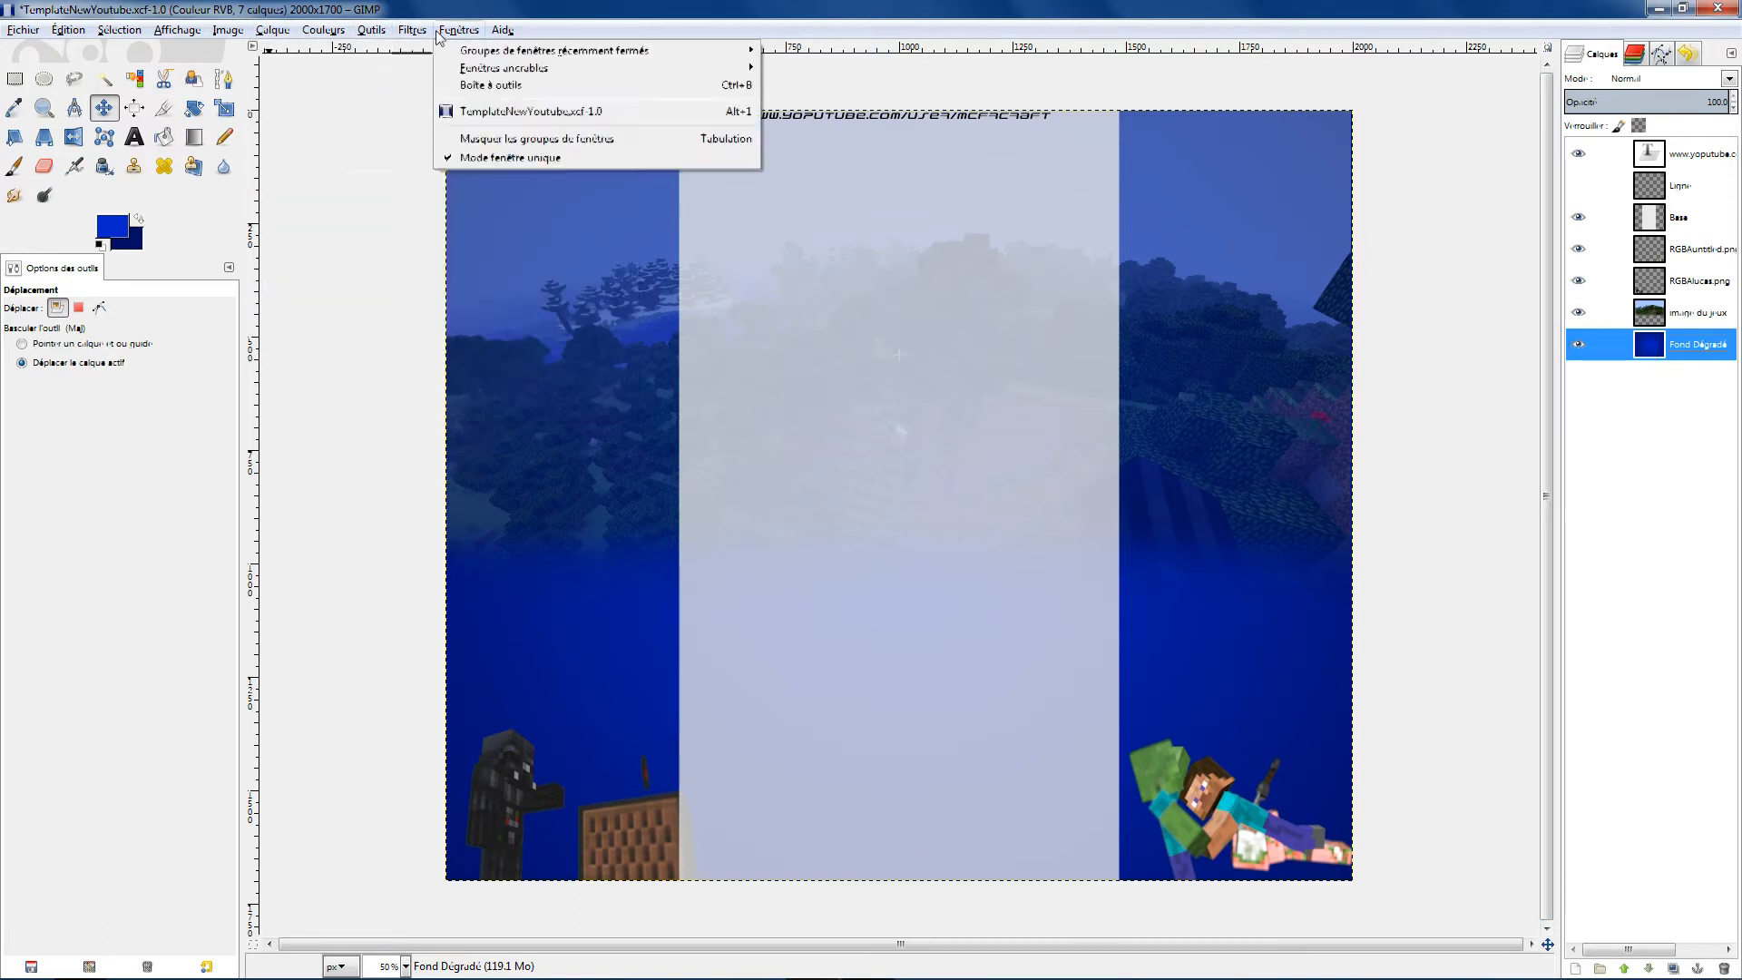
pyautogui.moveTo(226, 38)
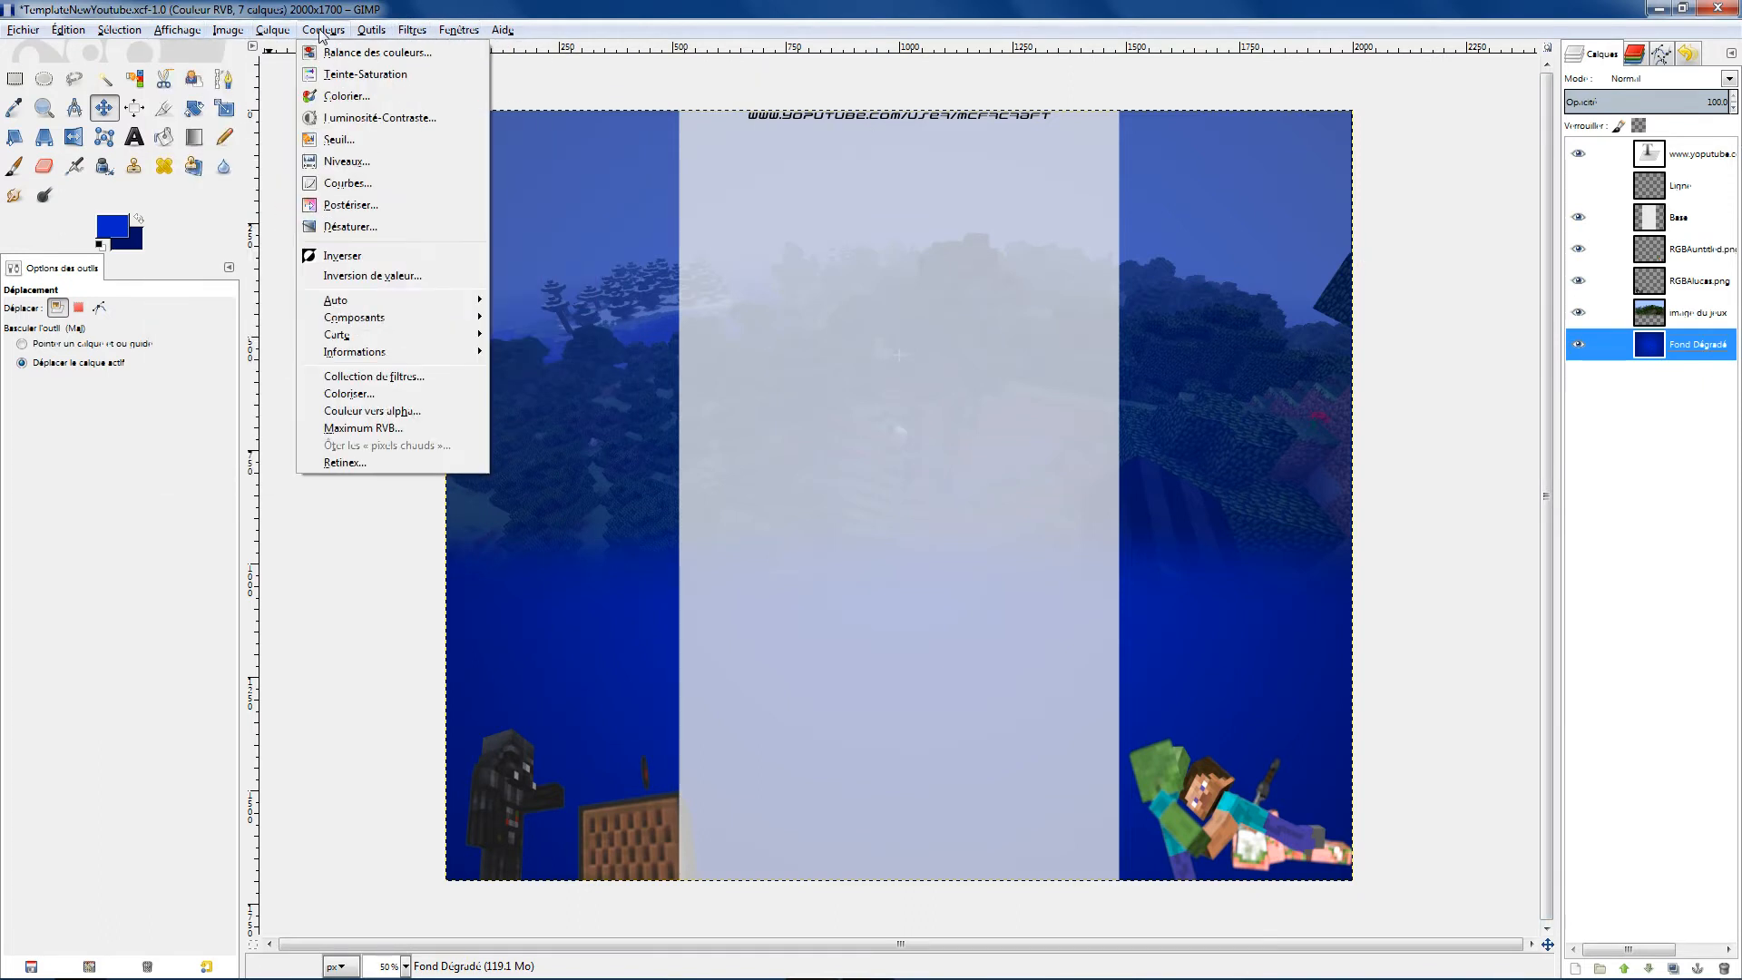
pyautogui.moveTo(335, 31)
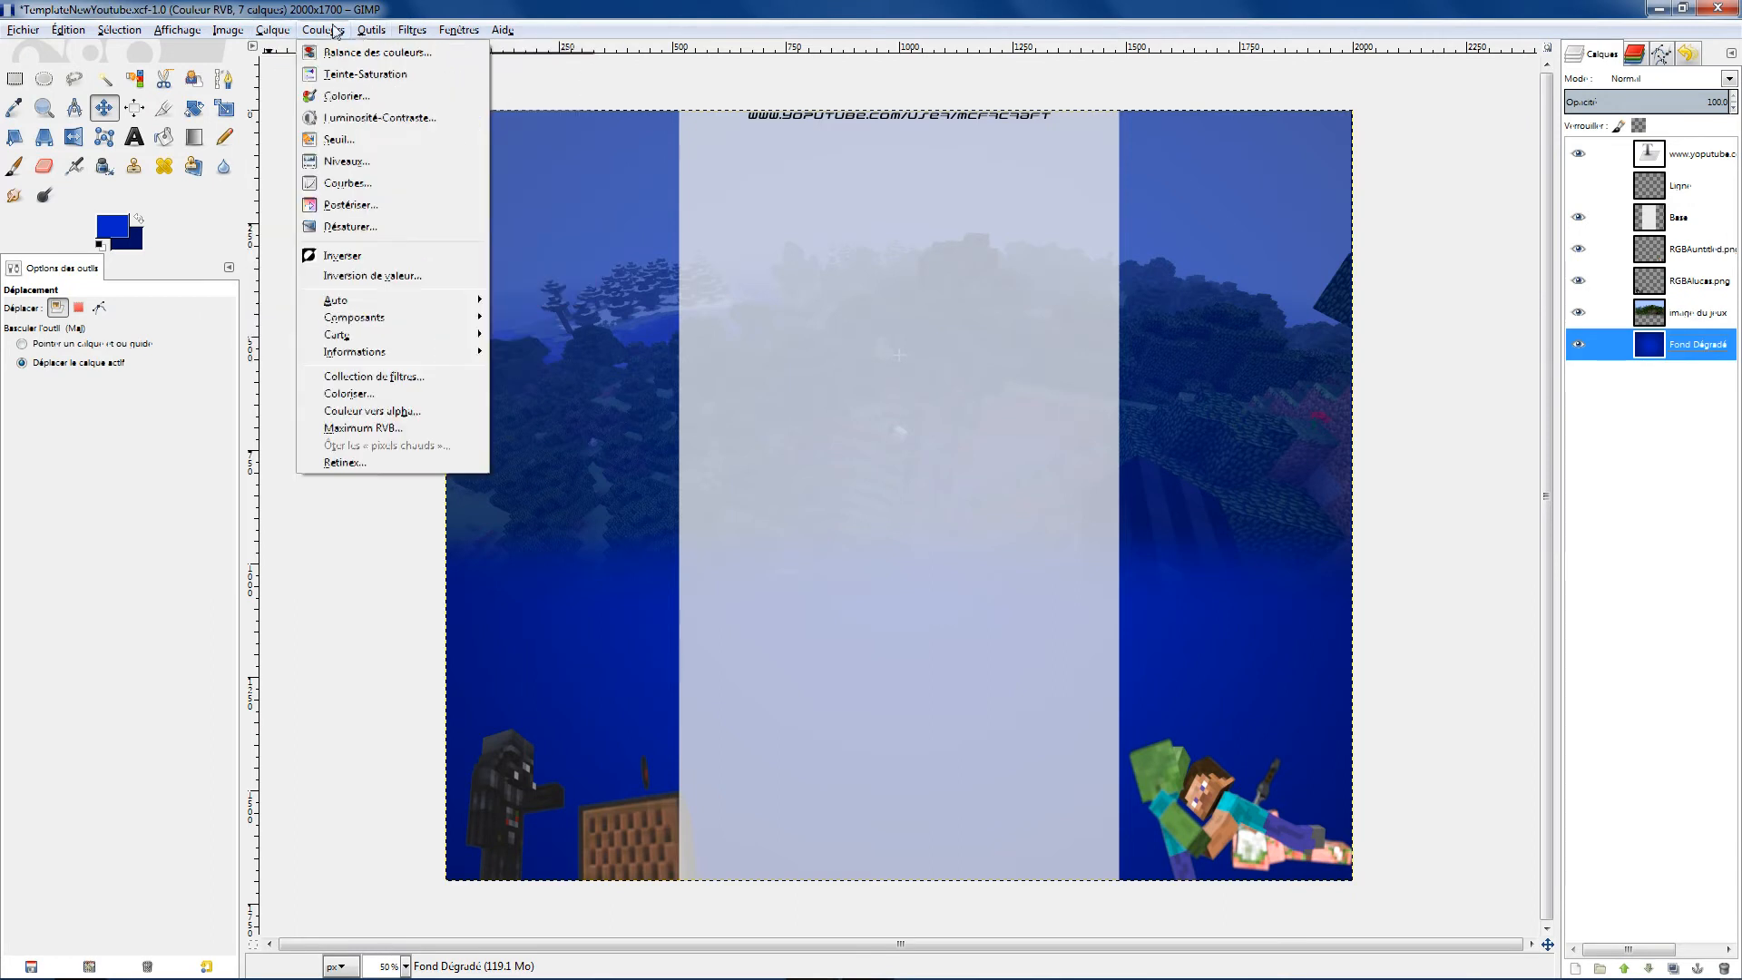
pyautogui.click(378, 118)
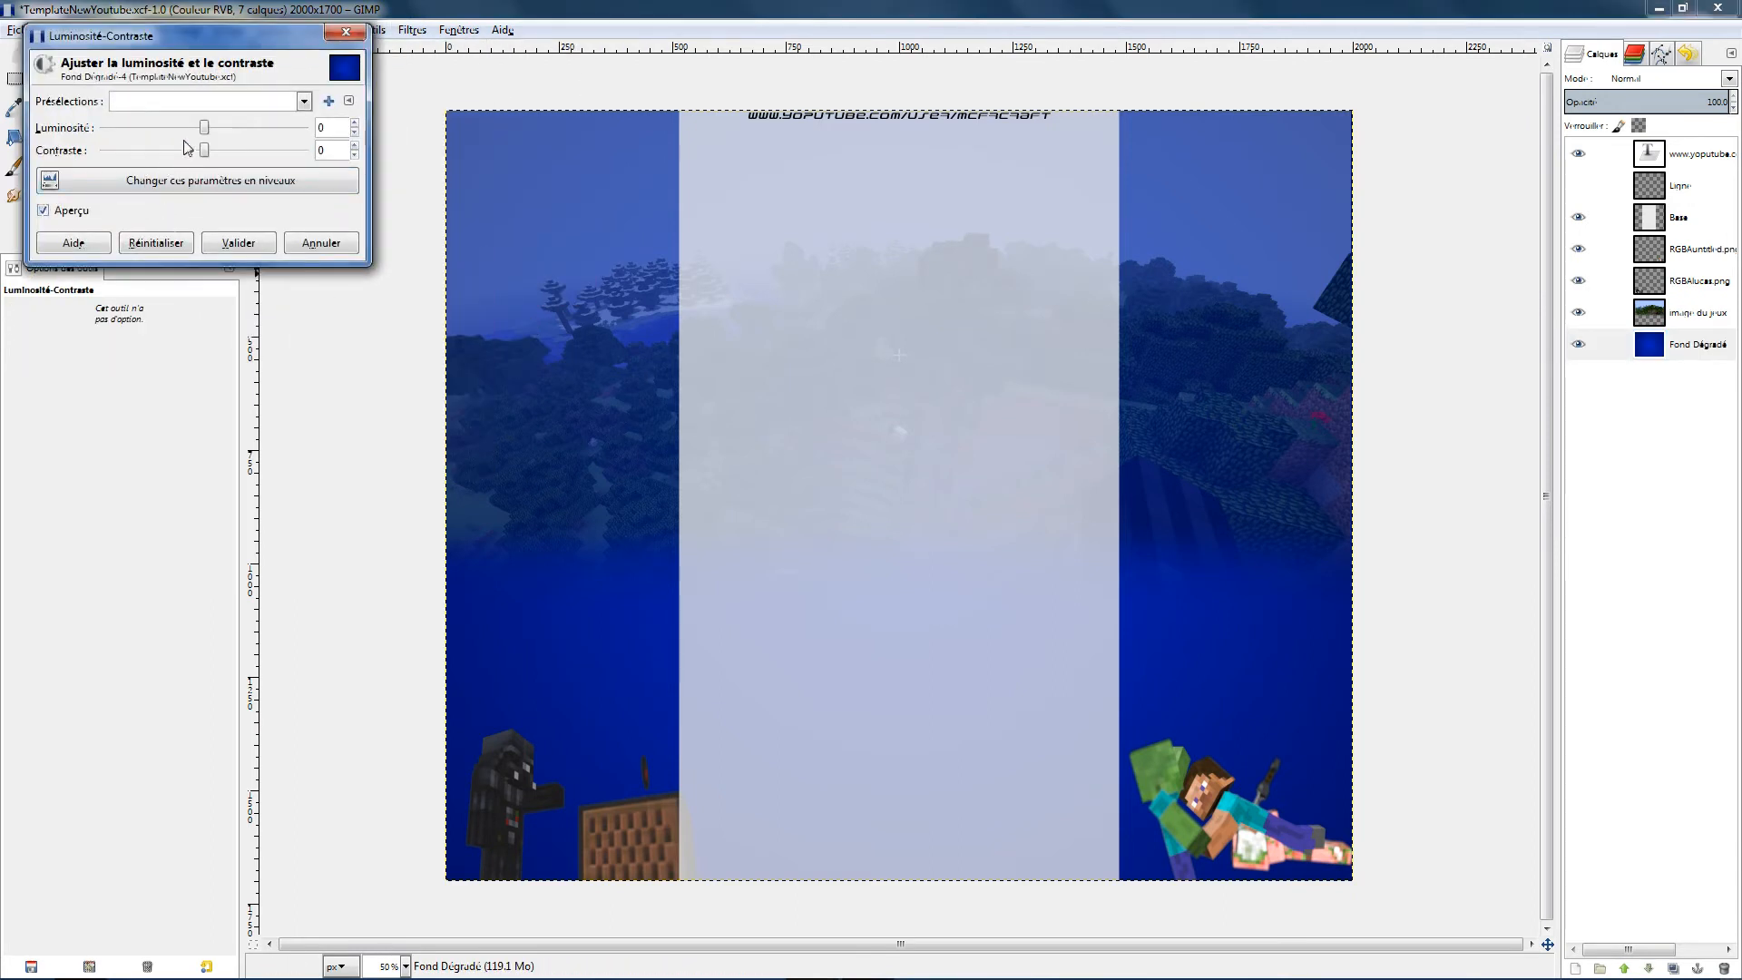
pyautogui.click(203, 129)
pyautogui.moveTo(216, 131); pyautogui.dragTo(219, 133)
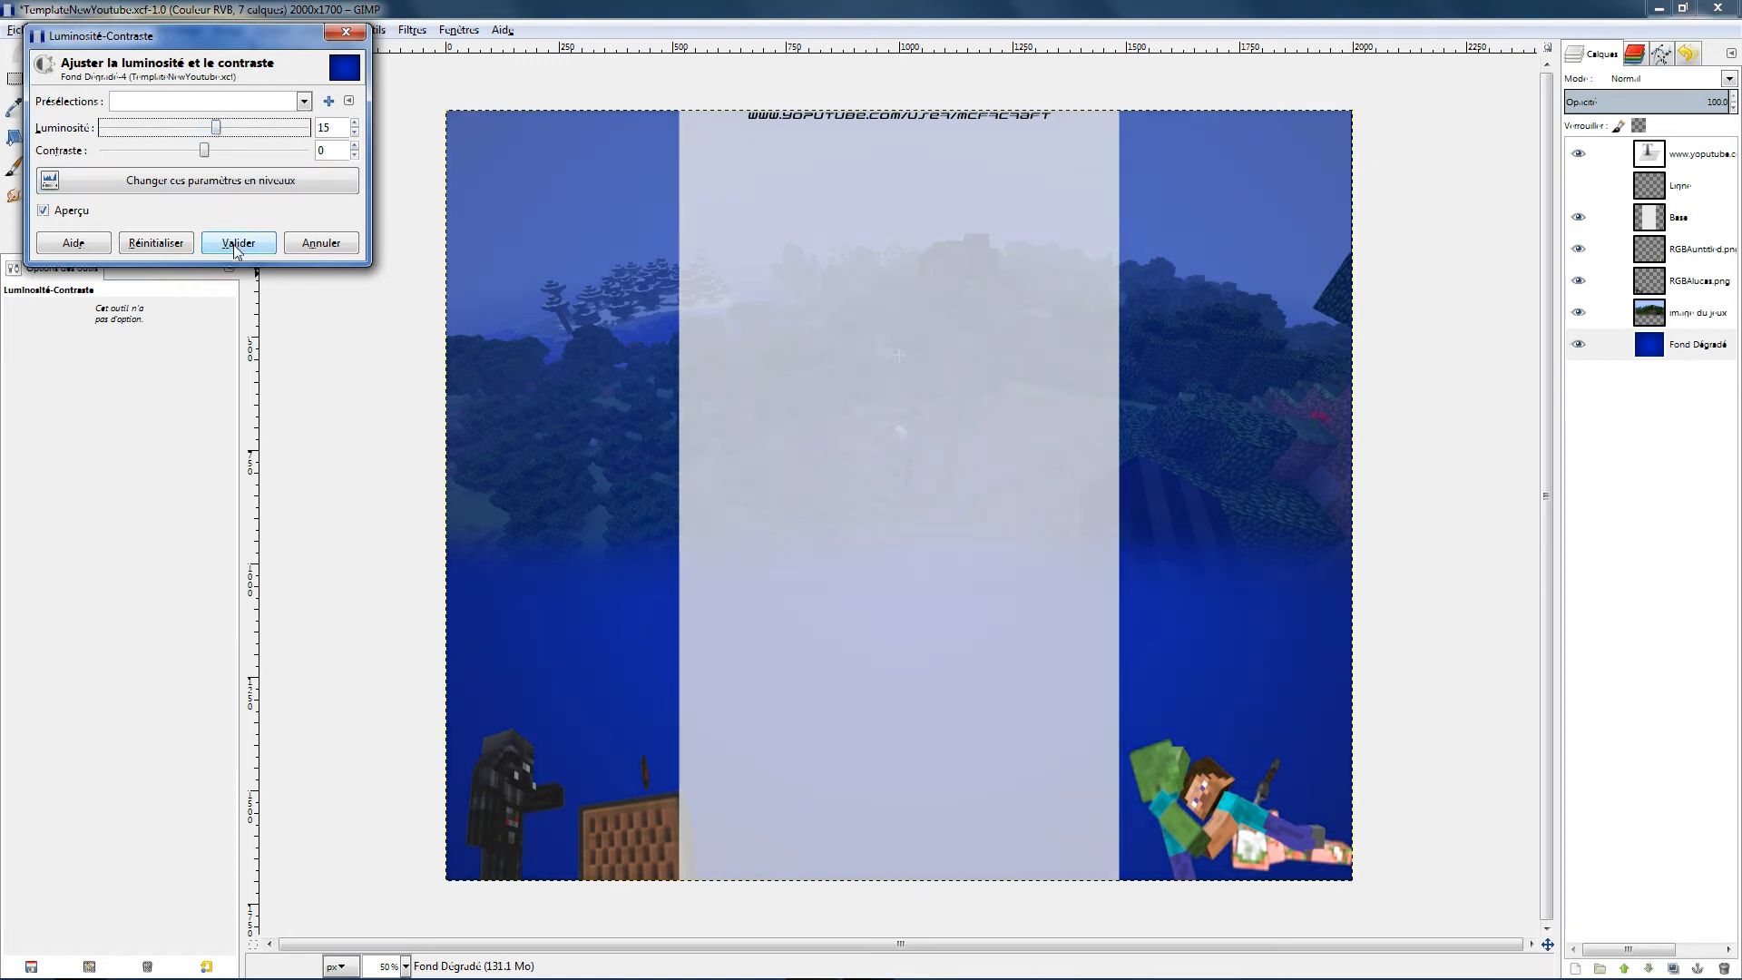
pyautogui.moveTo(207, 159); pyautogui.dragTo(227, 163)
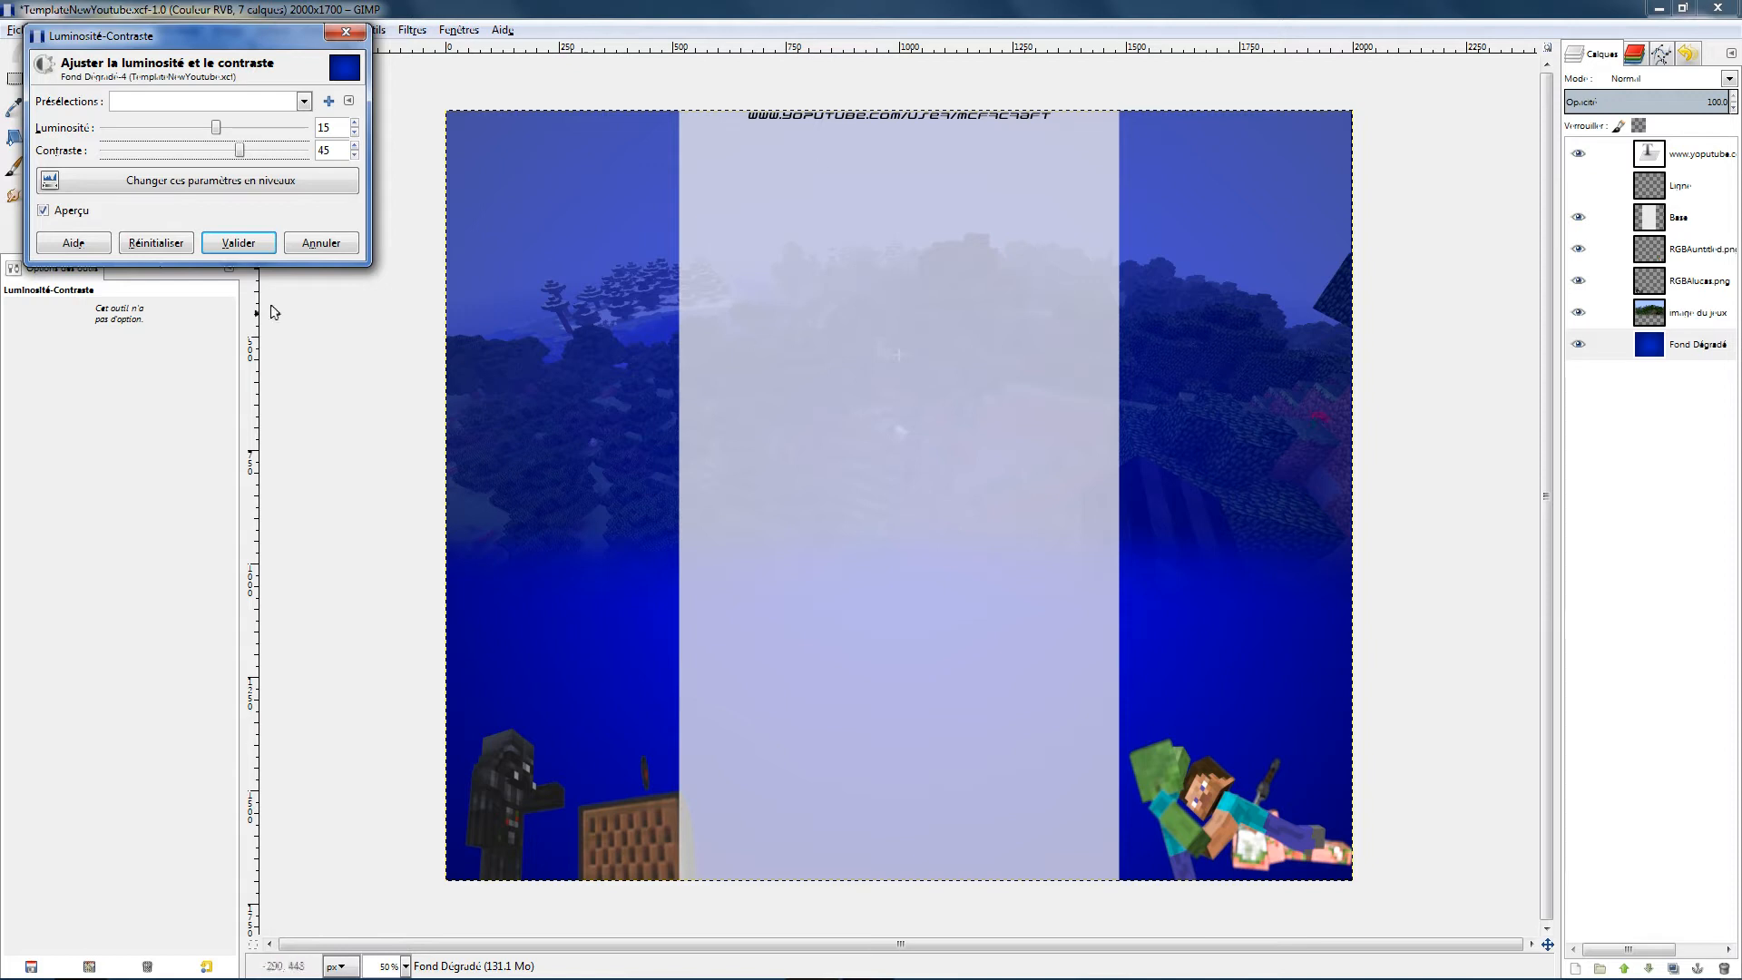
pyautogui.click(255, 243)
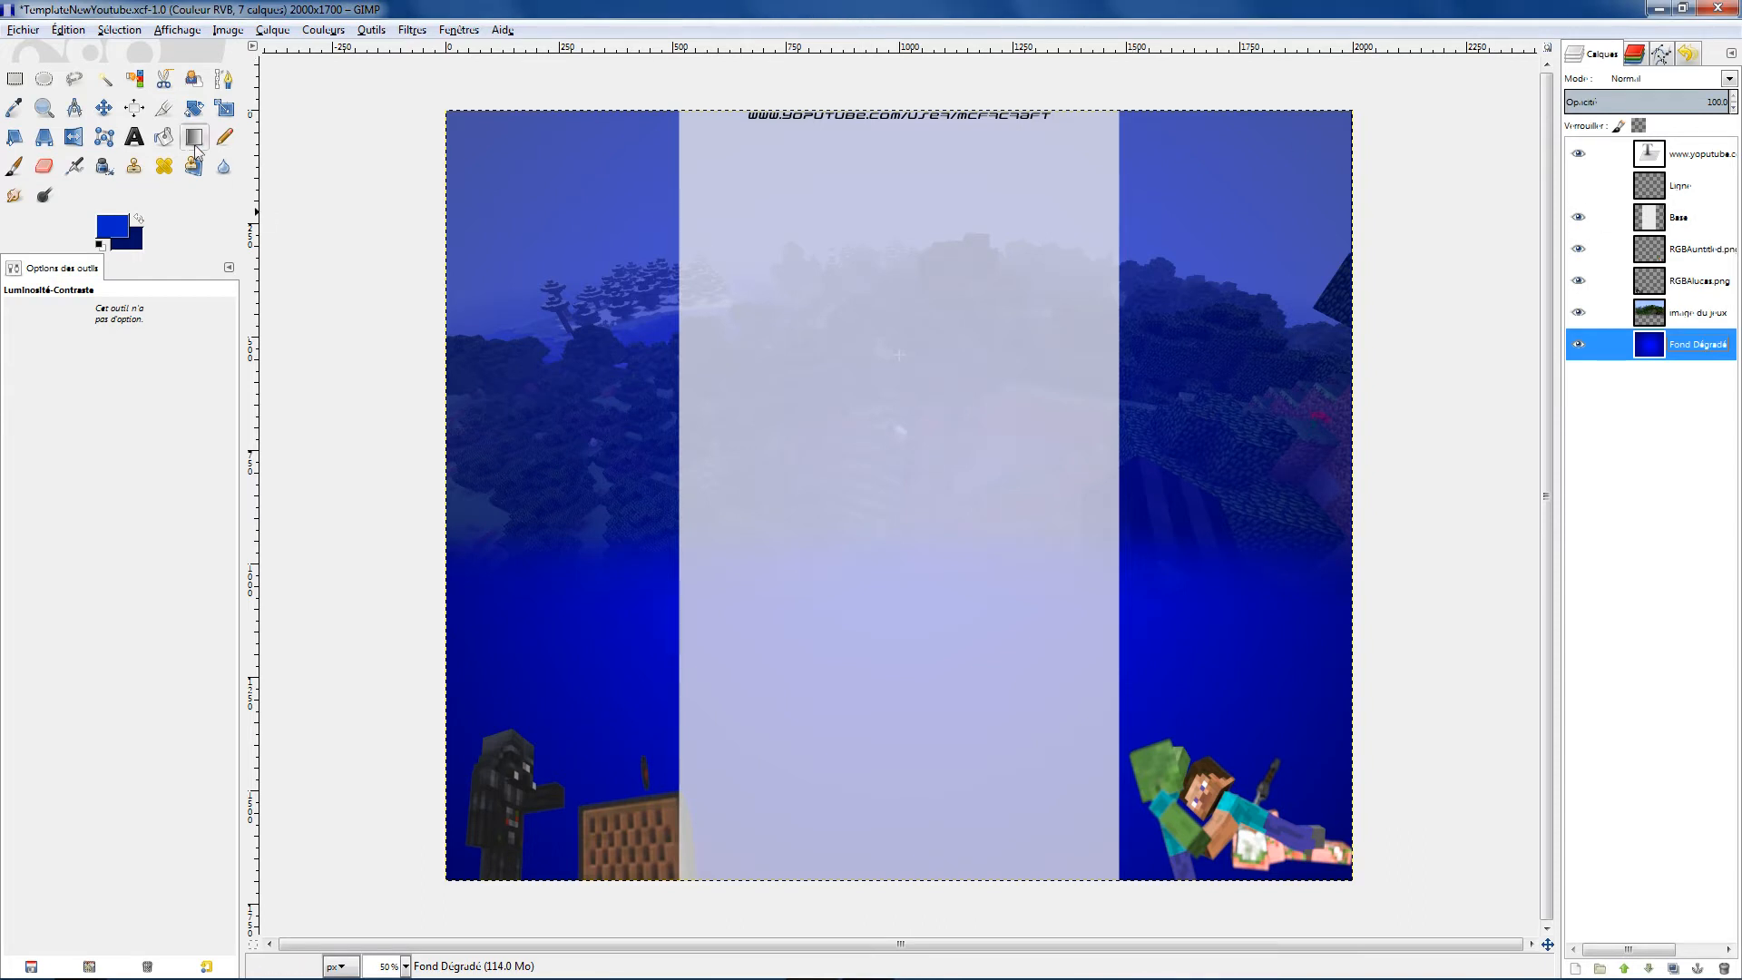
# Draw a text box about 154 × 94 px over the trees on the left blue side and browse the available fonts
pyautogui.press('t')
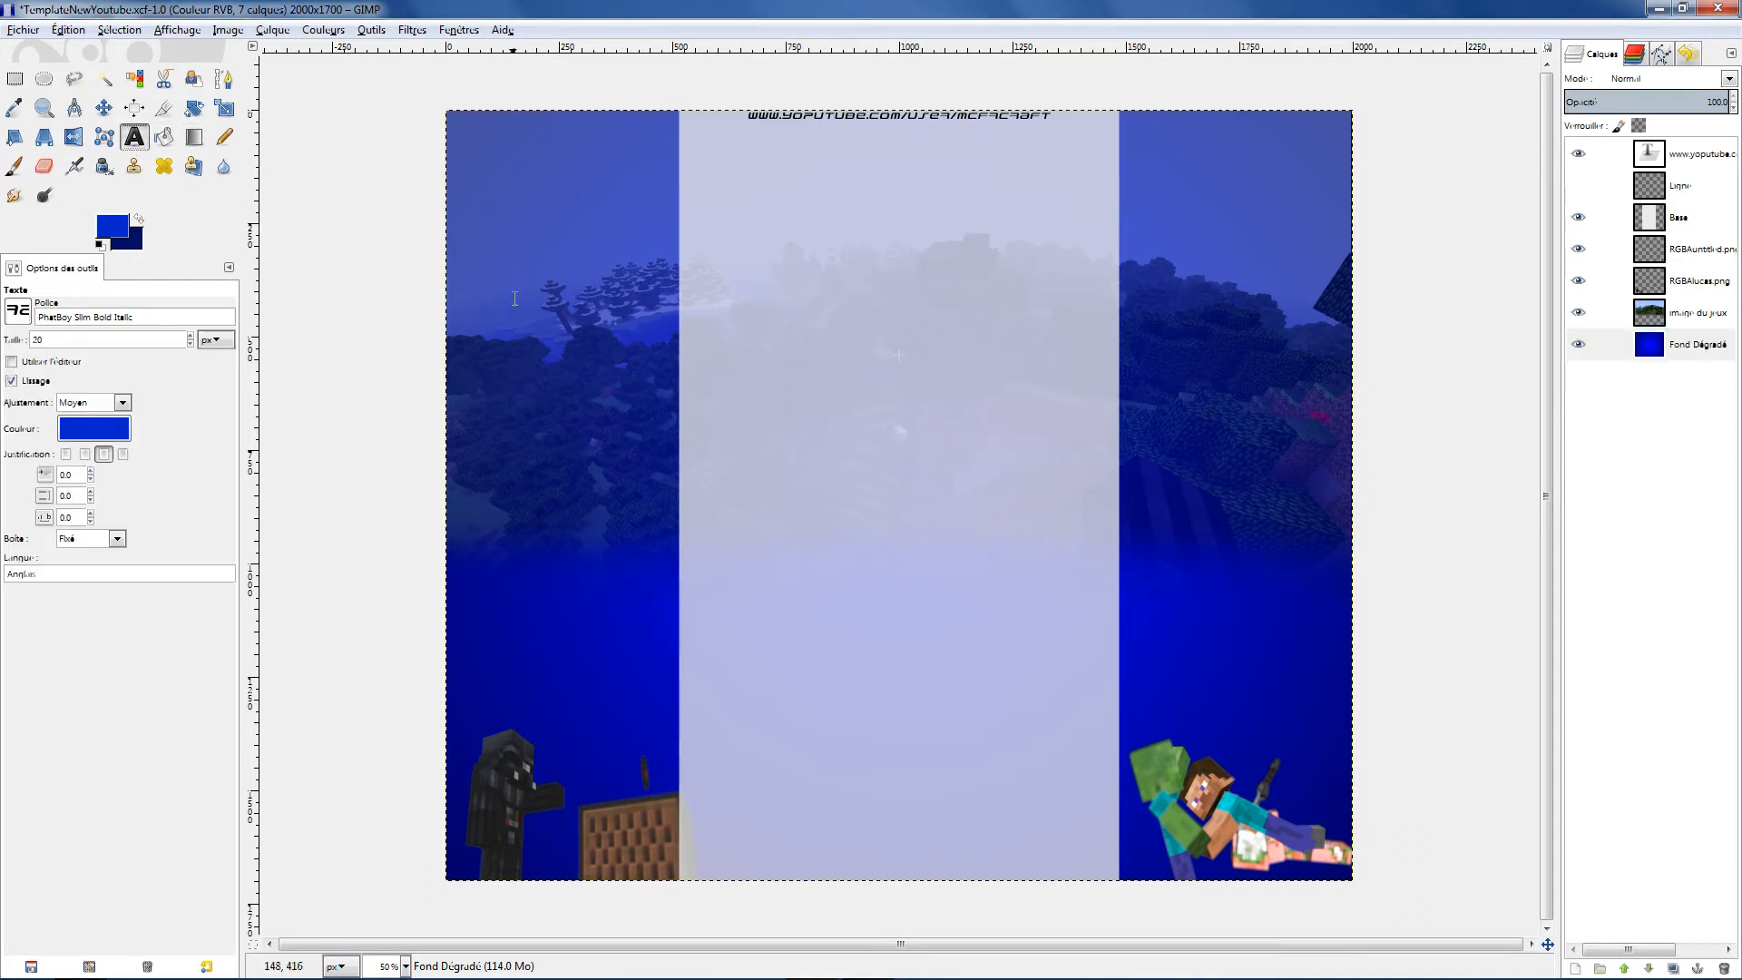
pyautogui.moveTo(490, 270); pyautogui.dragTo(585, 334)
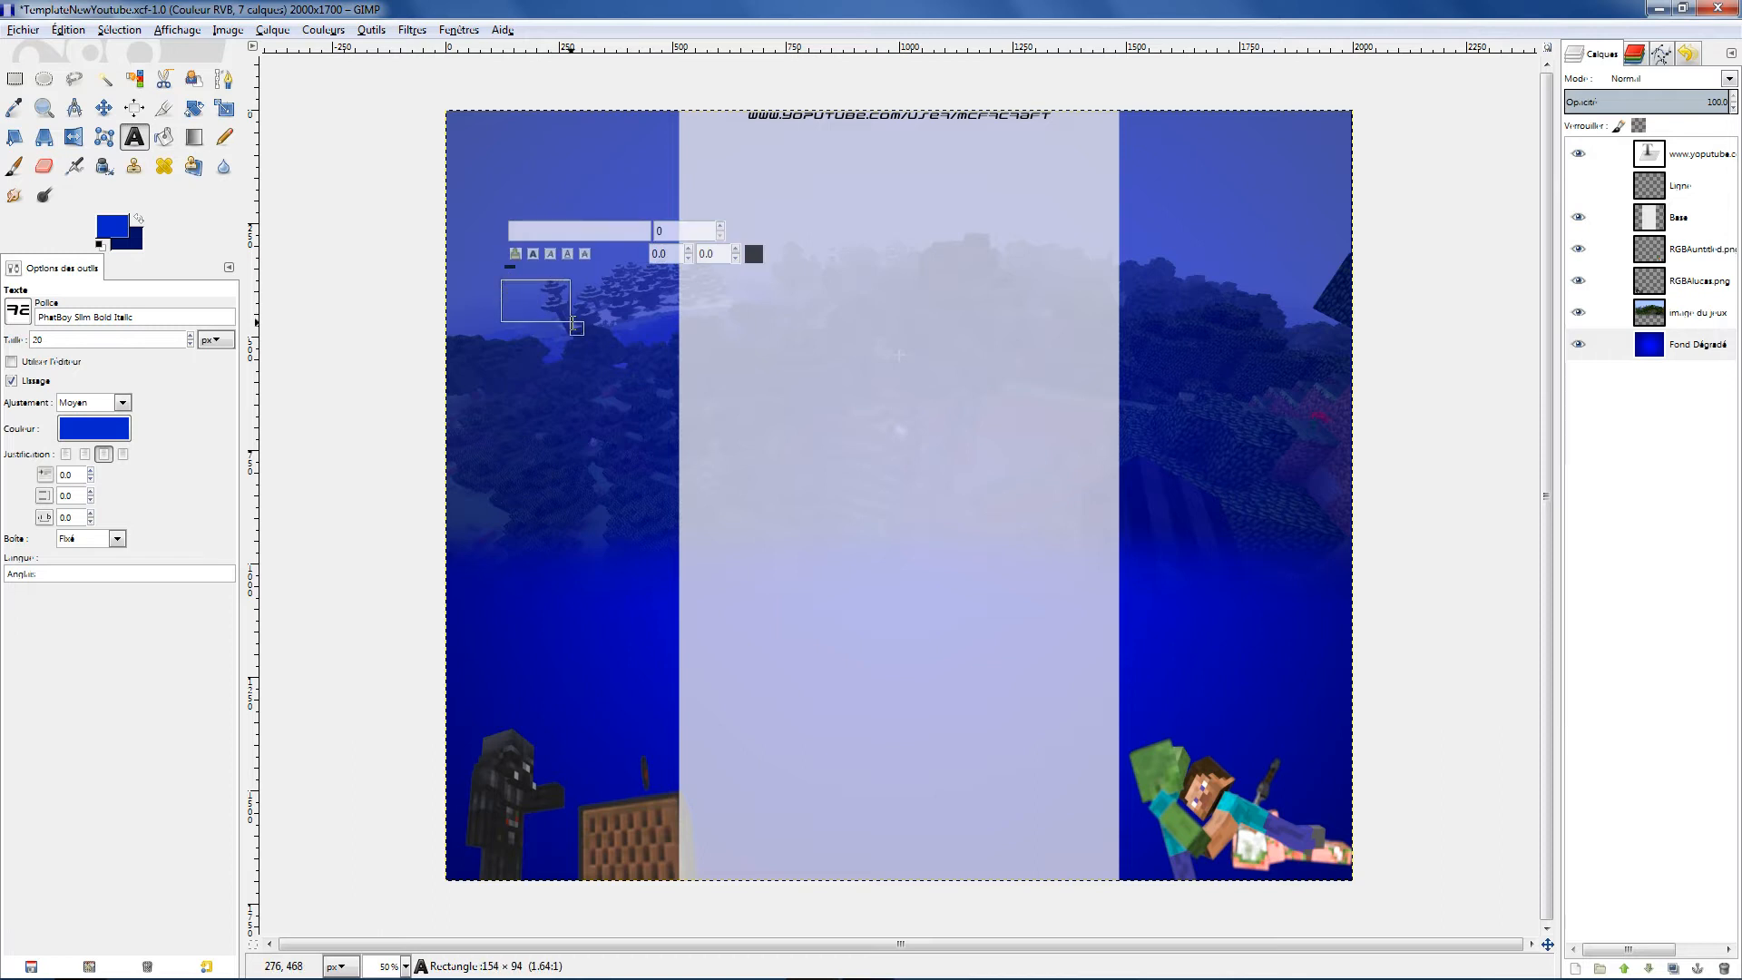
pyautogui.click(30, 319)
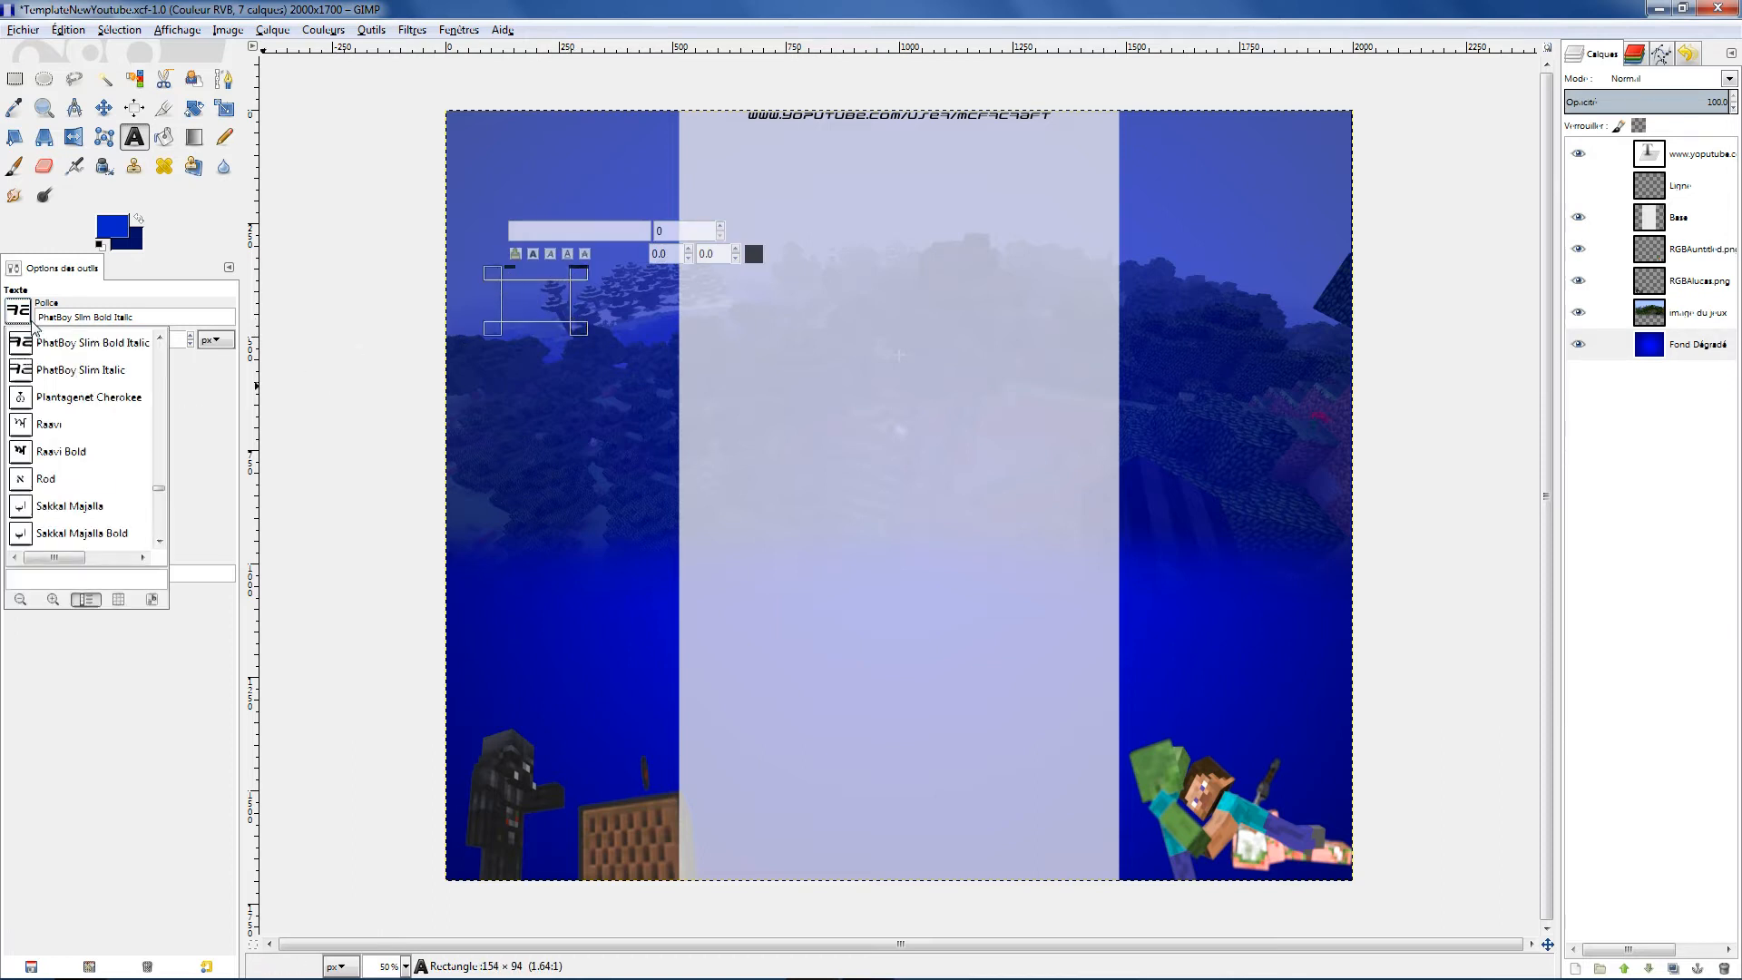
pyautogui.moveTo(159, 492); pyautogui.dragTo(166, 556)
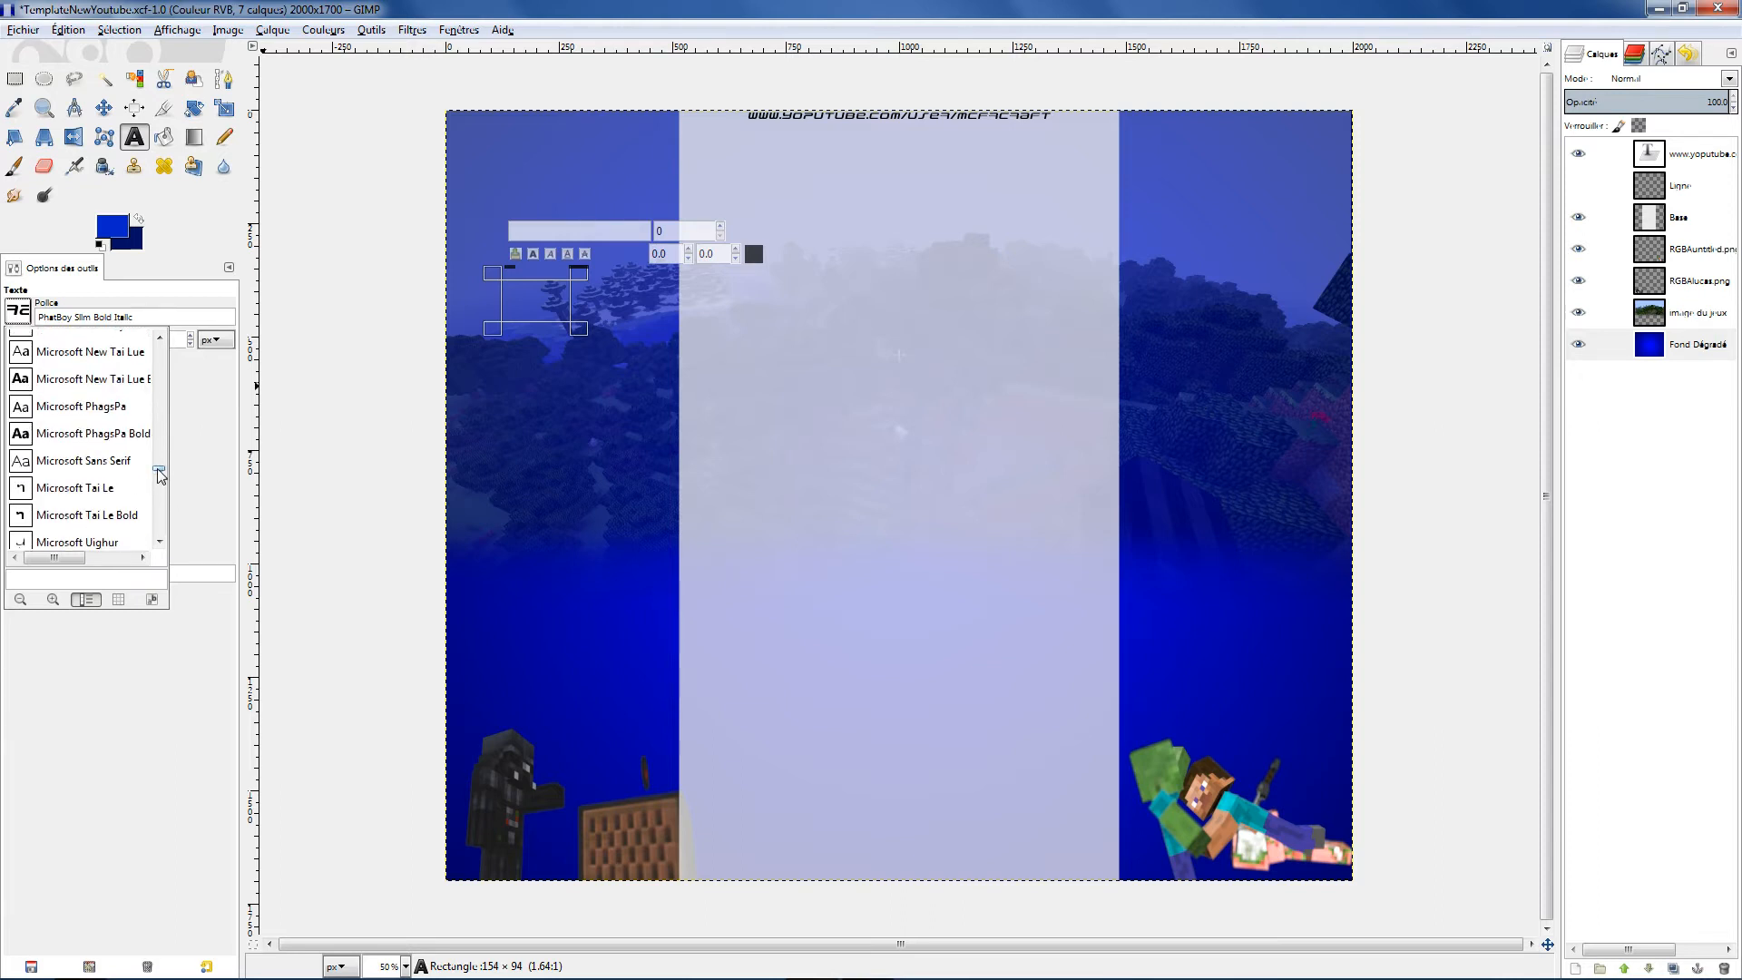
pyautogui.moveTo(159, 479); pyautogui.dragTo(159, 511)
# Set the font of the new text box to Social Networking Icons
pyautogui.click(139, 318)
pyautogui.moveTo(139, 317); pyautogui.dragTo(4, 311)
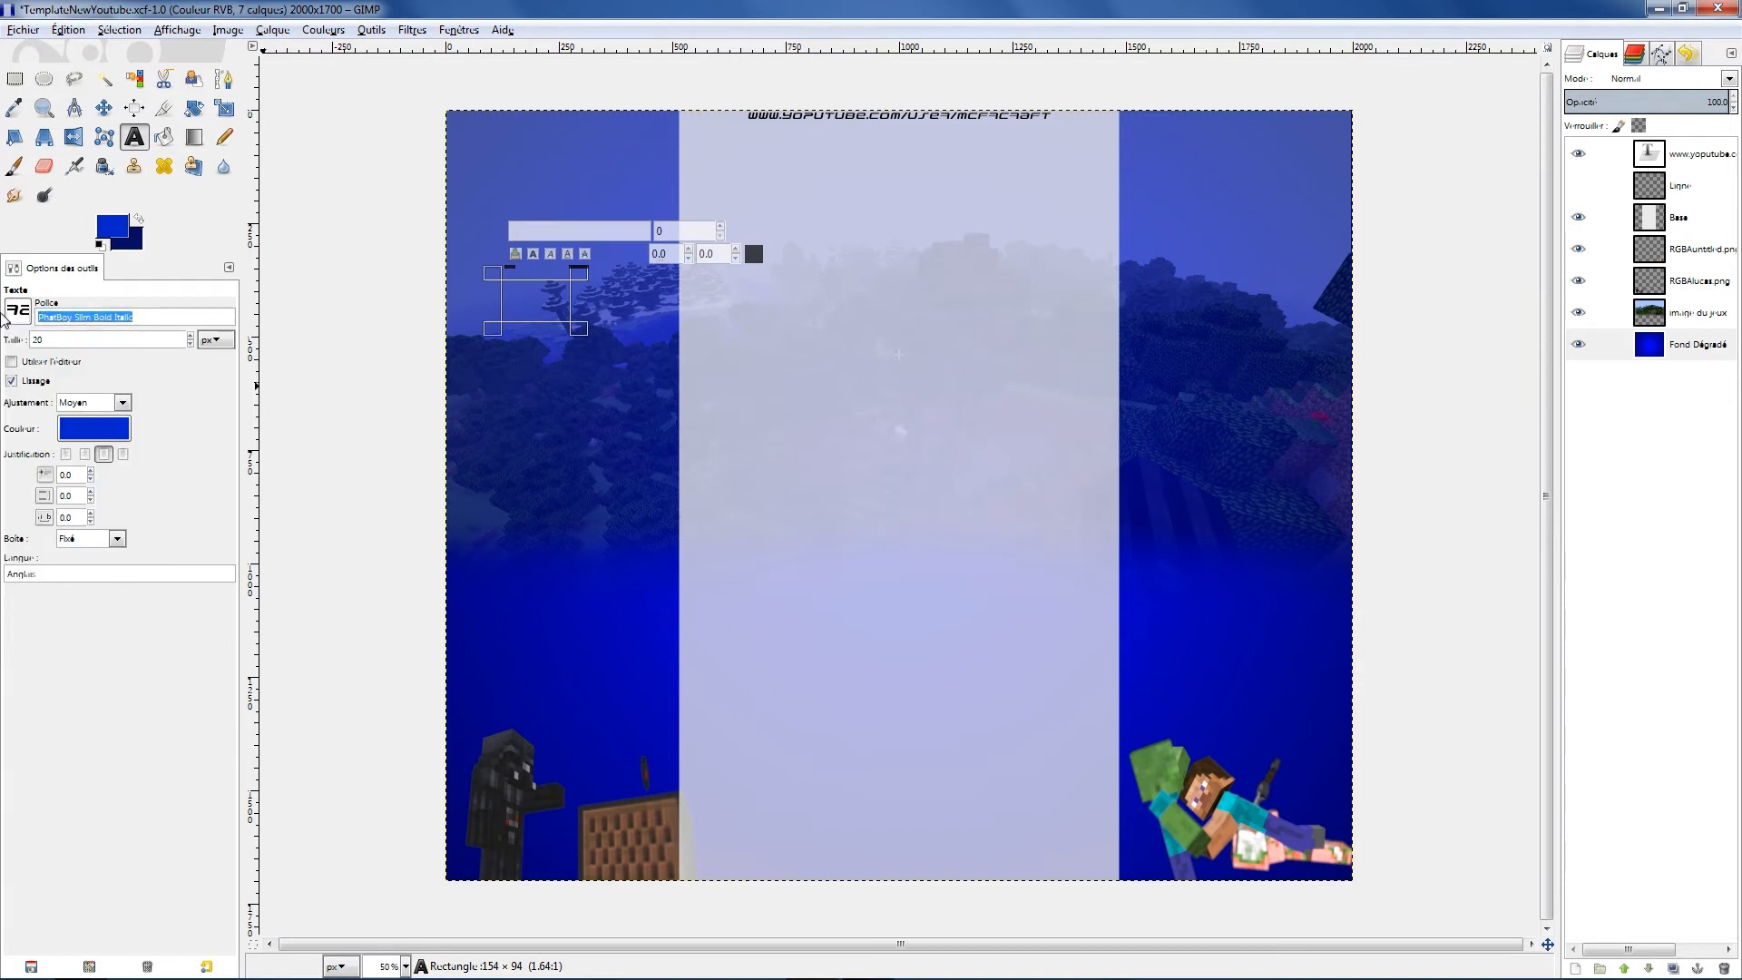
pyautogui.write('so')
pyautogui.press('BackSpace')
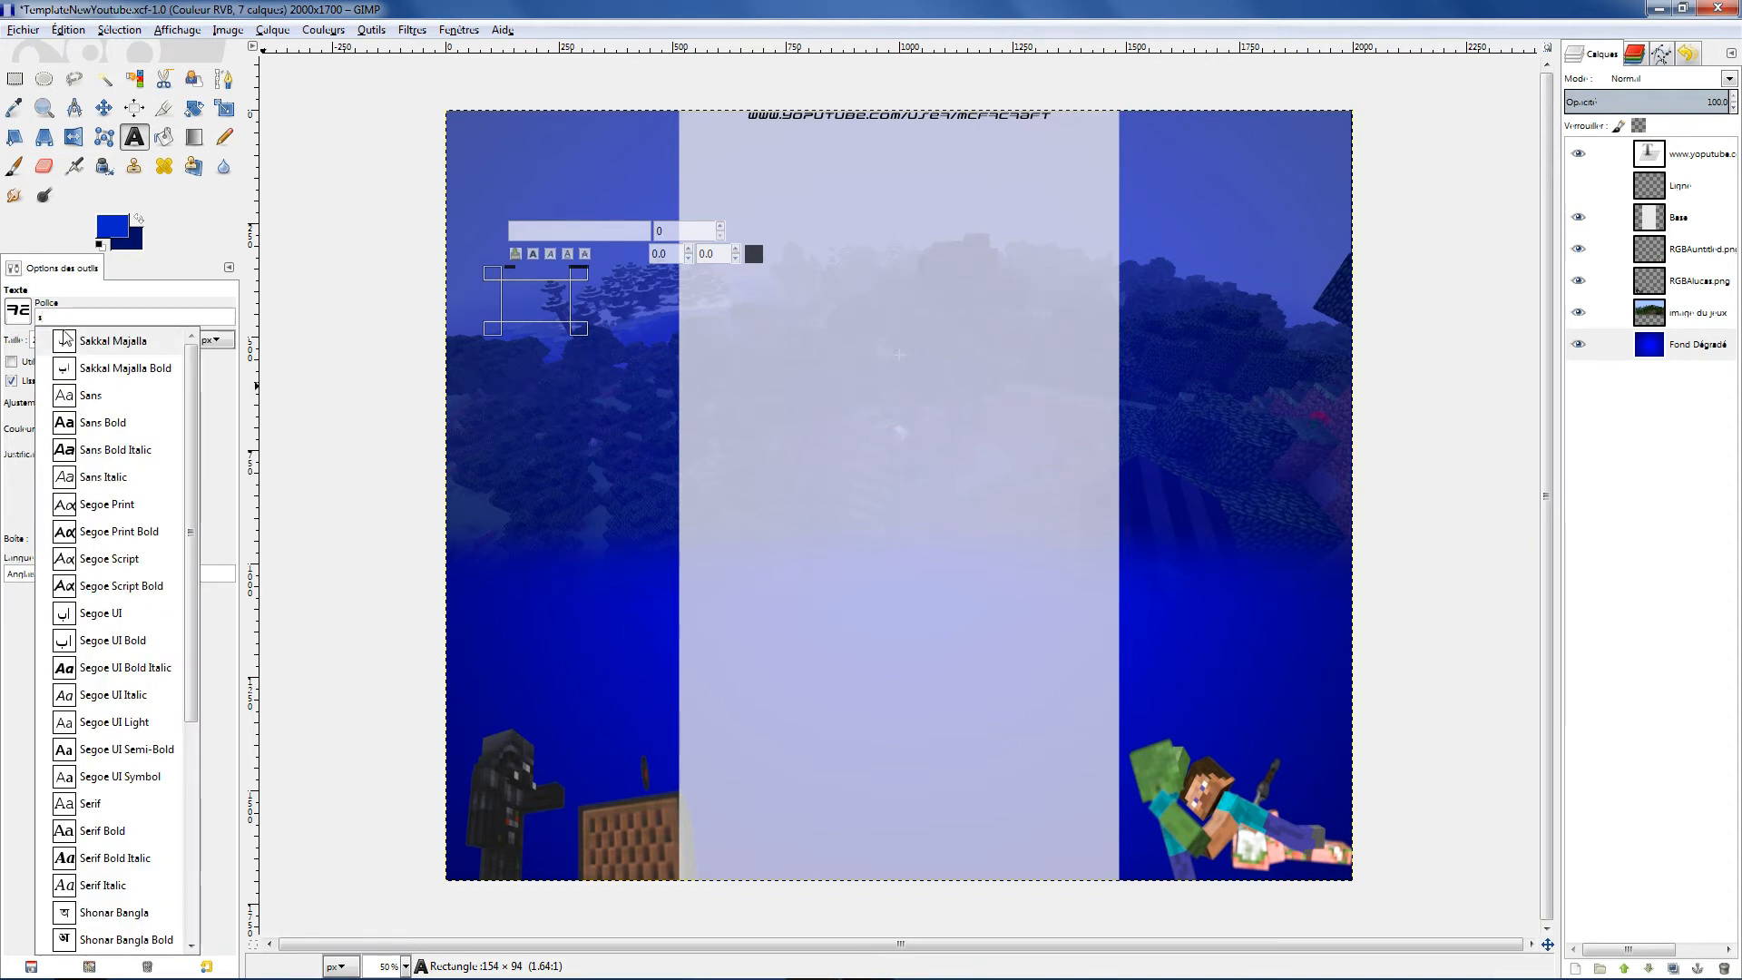
pyautogui.write('o')
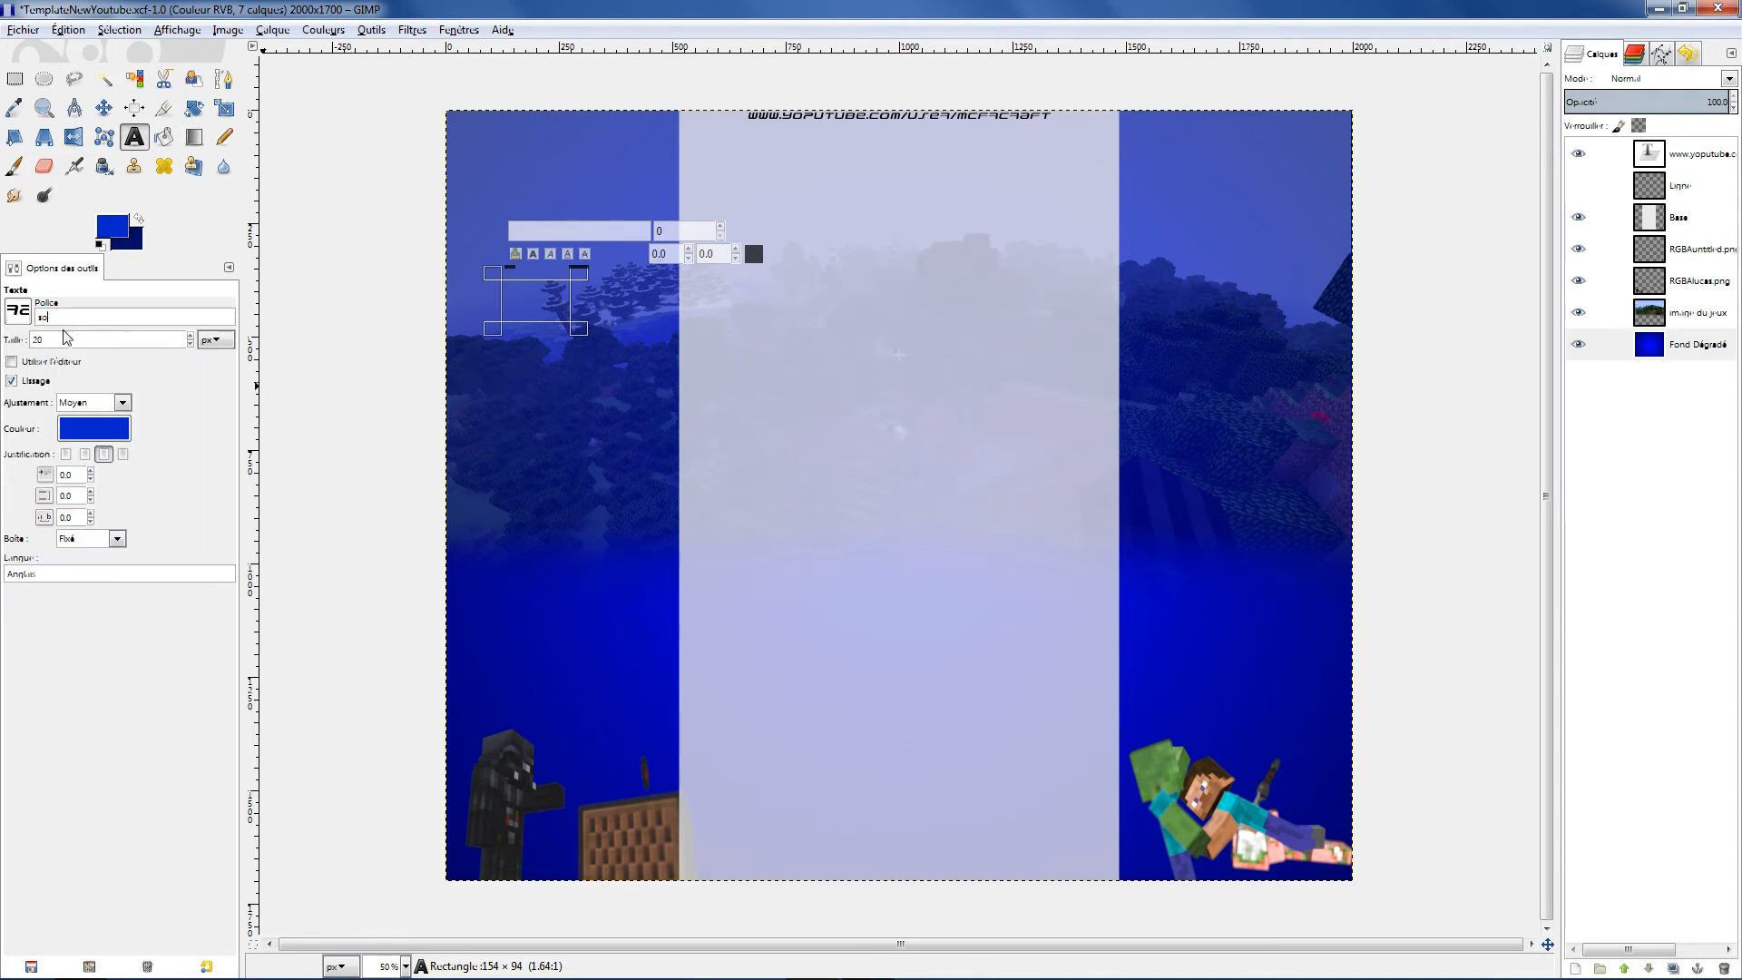
pyautogui.write('o')
pyautogui.press('BackSpace')
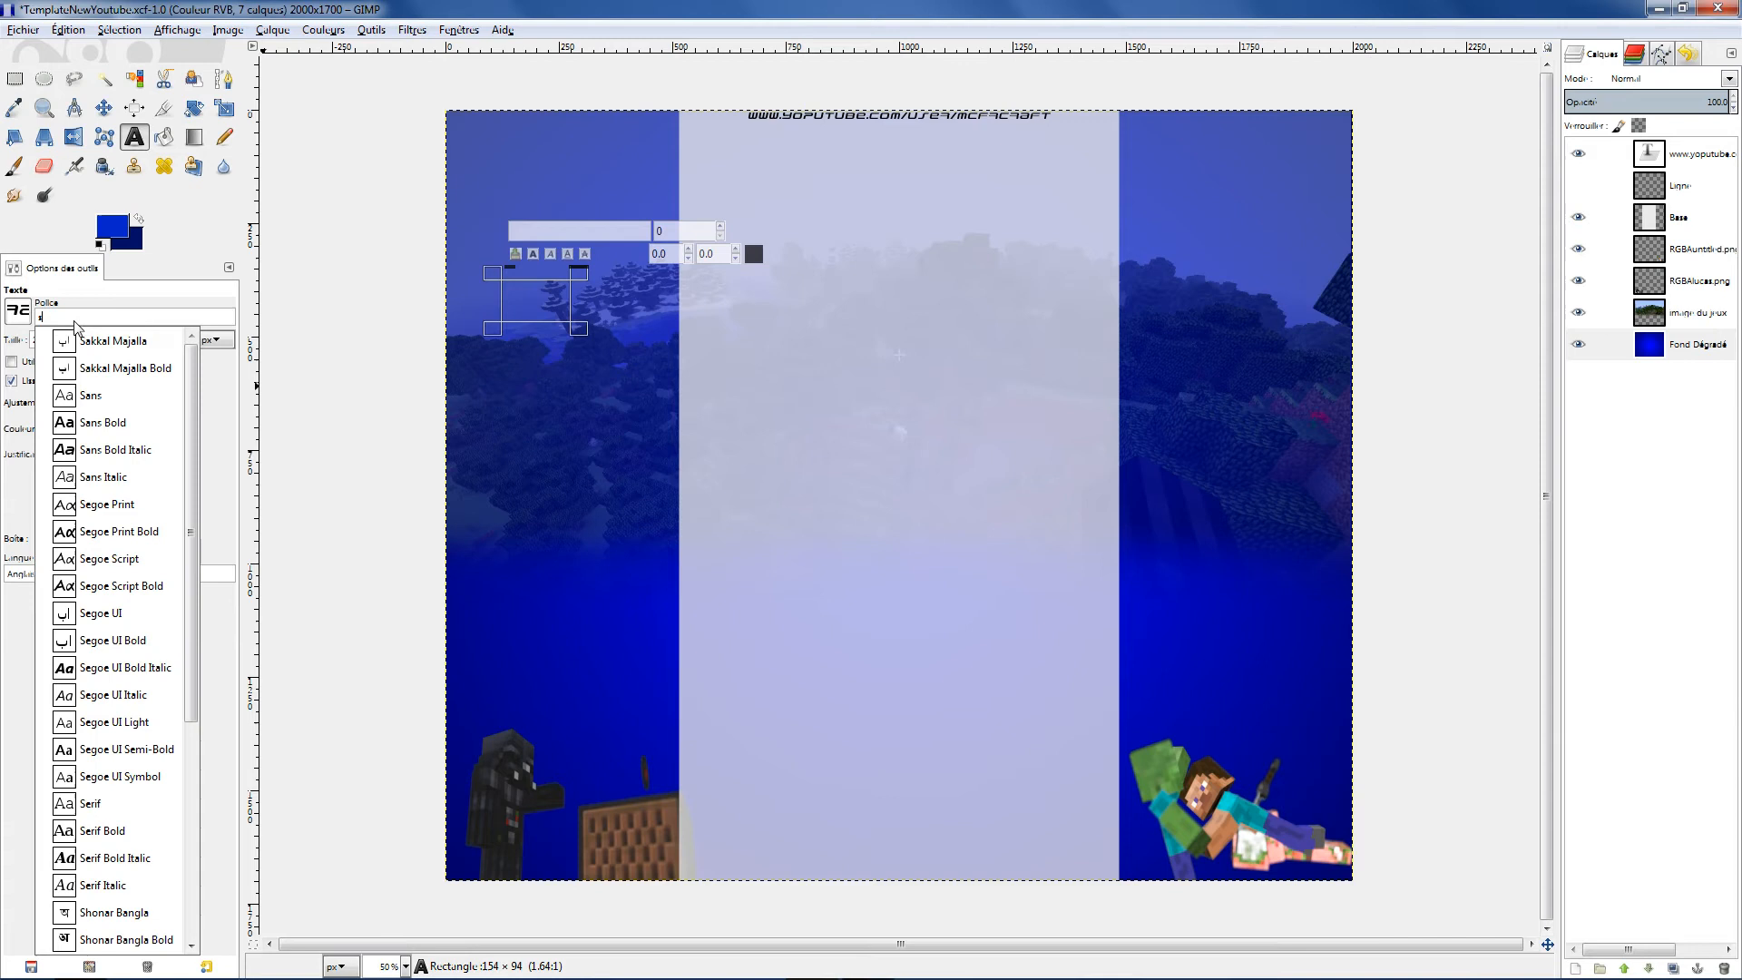
pyautogui.moveTo(193, 500); pyautogui.dragTo(198, 607)
pyautogui.scroll(-2, 134, 875)
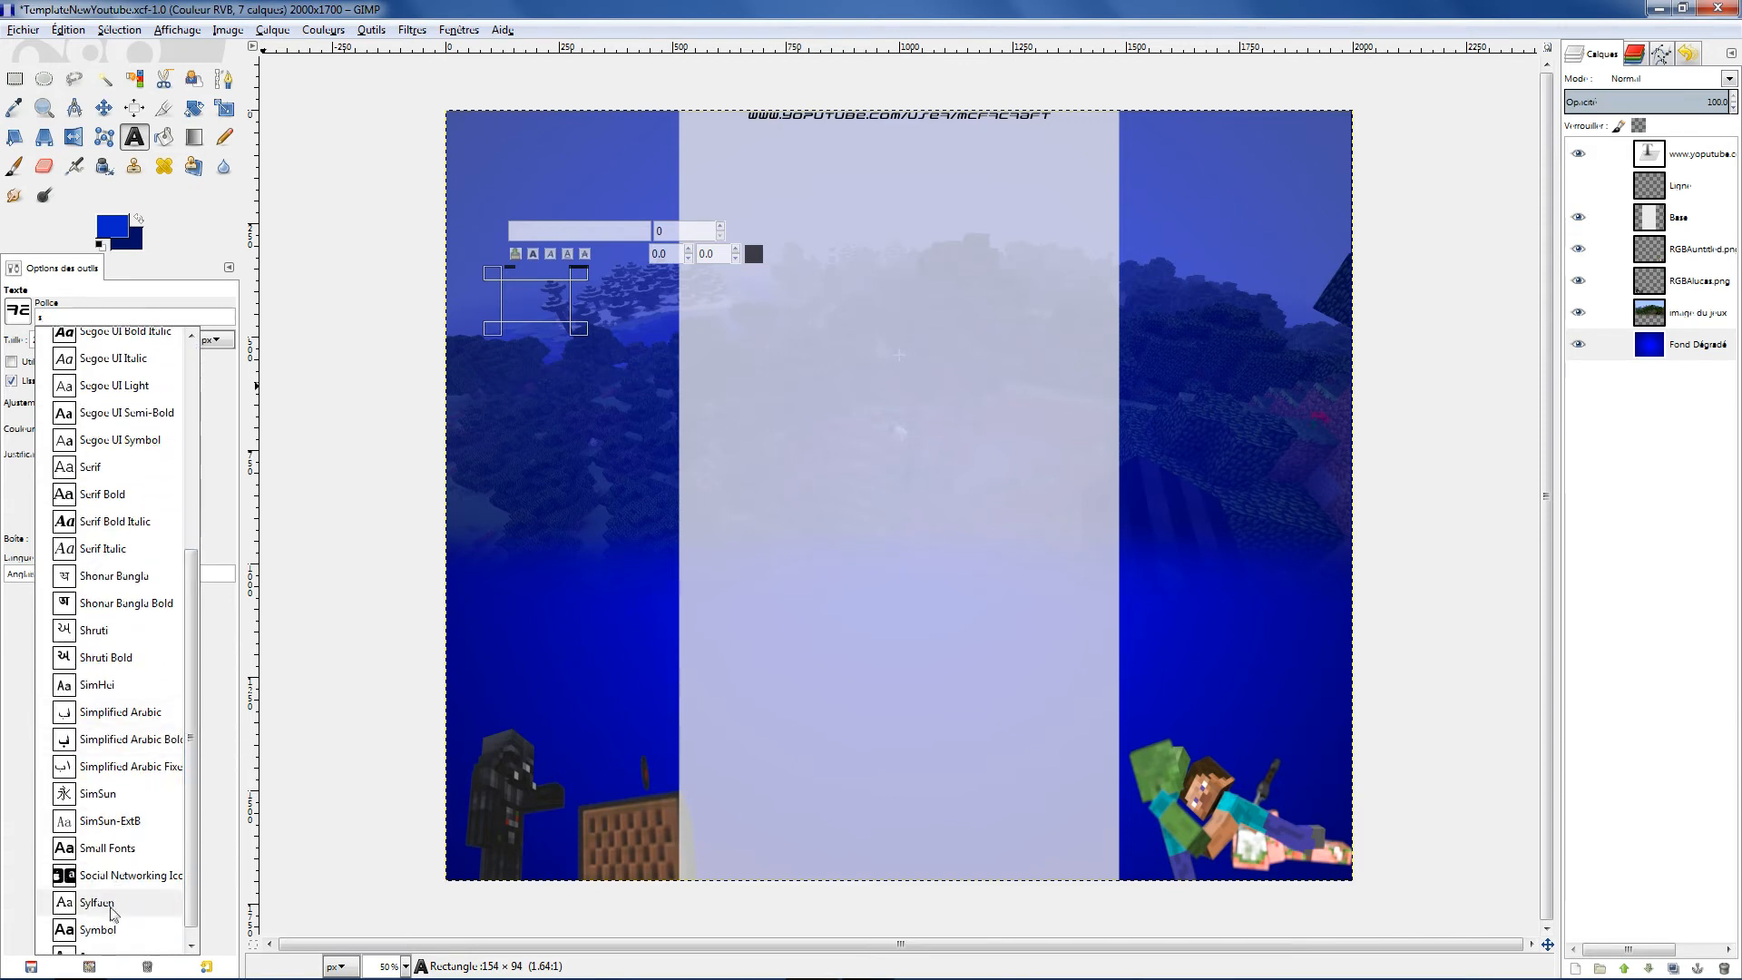
pyautogui.click(135, 876)
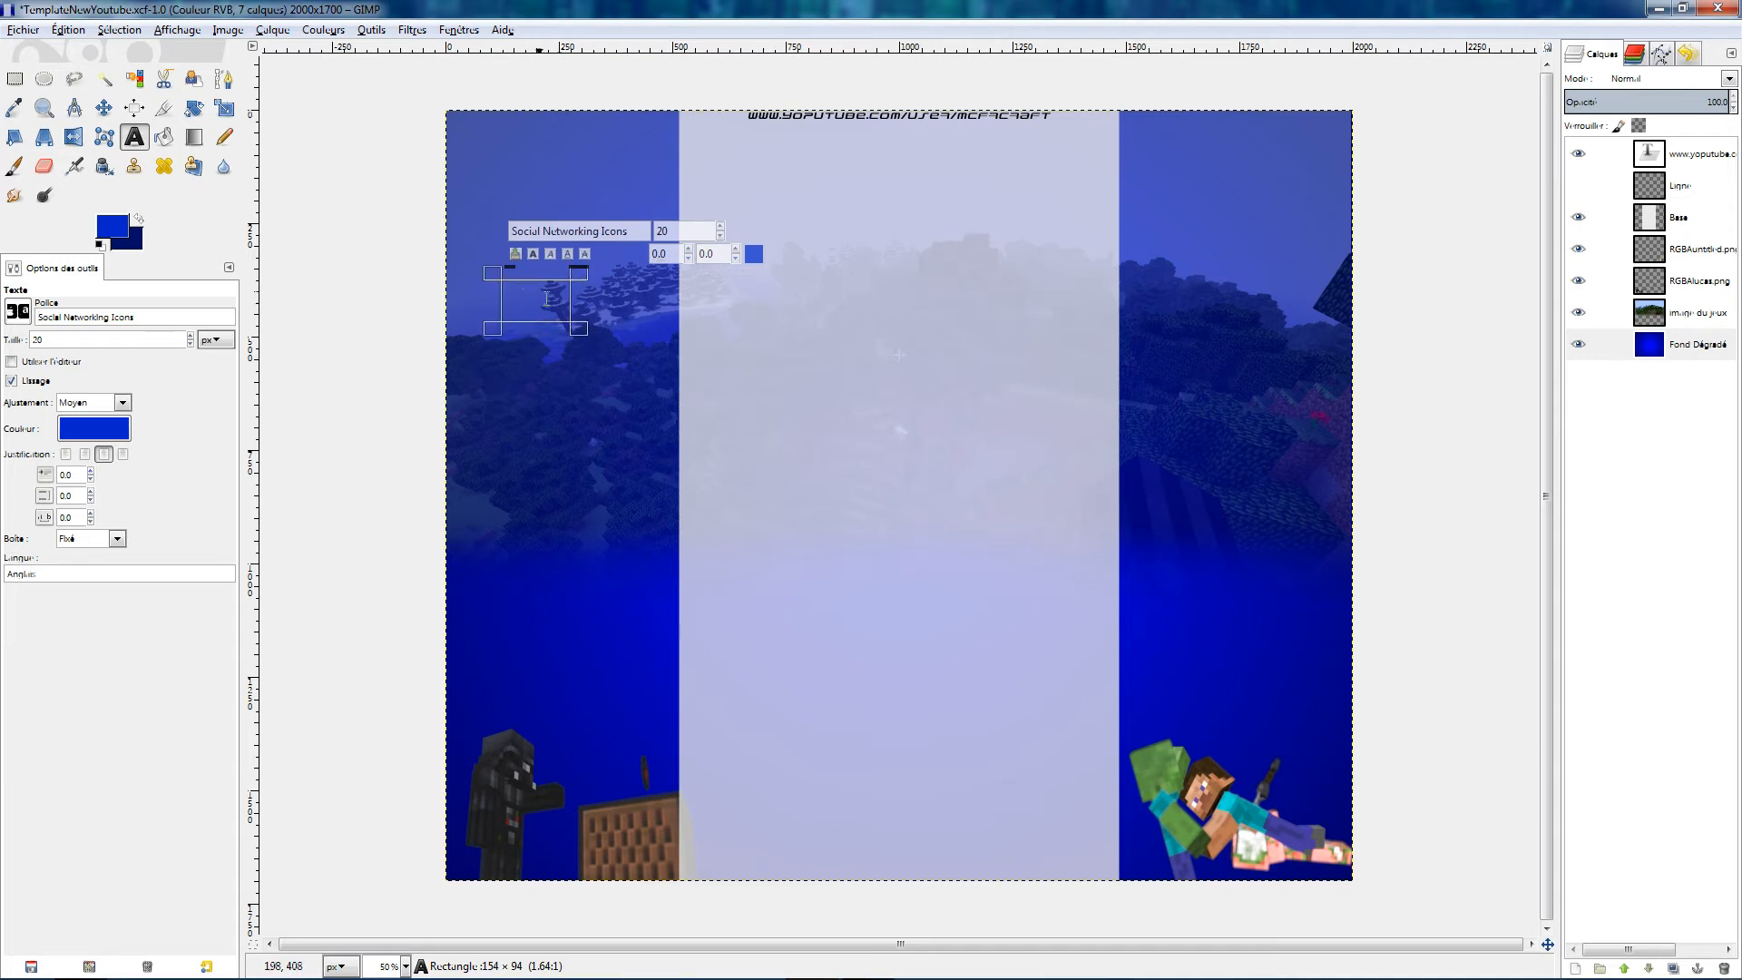
# Test lowercase letters one at a time in the text box, deleting each, to look for the YouTube icon glyph
pyautogui.write('y')
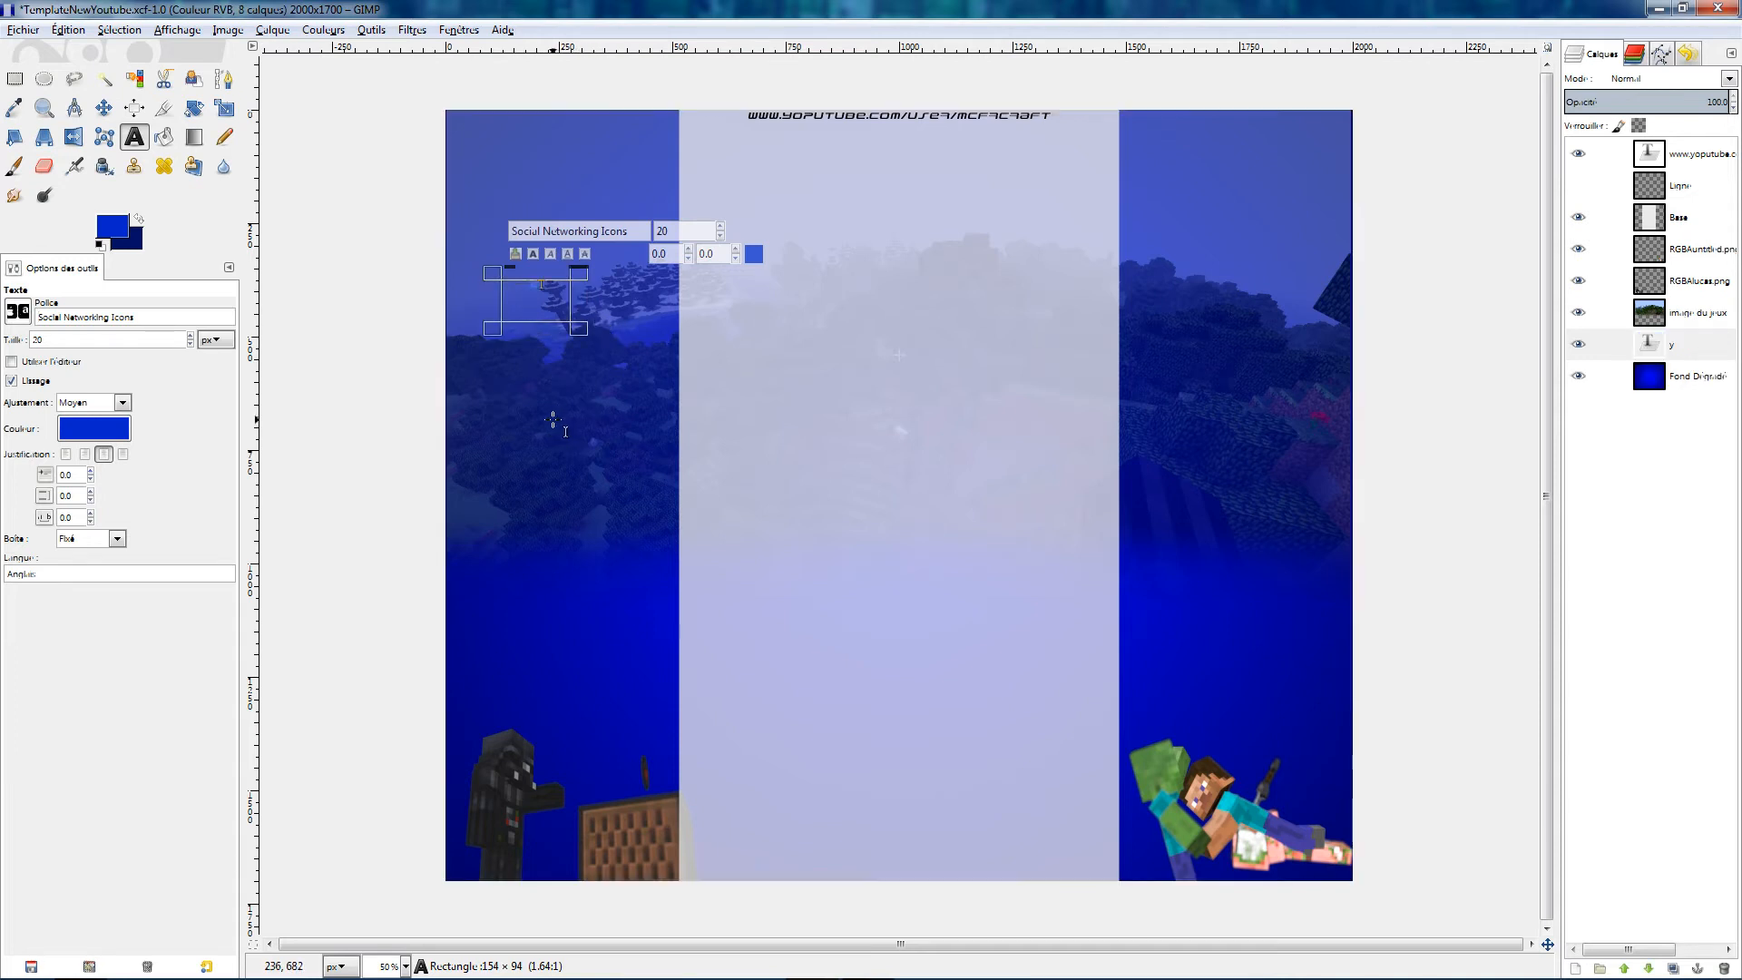
pyautogui.scroll(3, 552, 420)
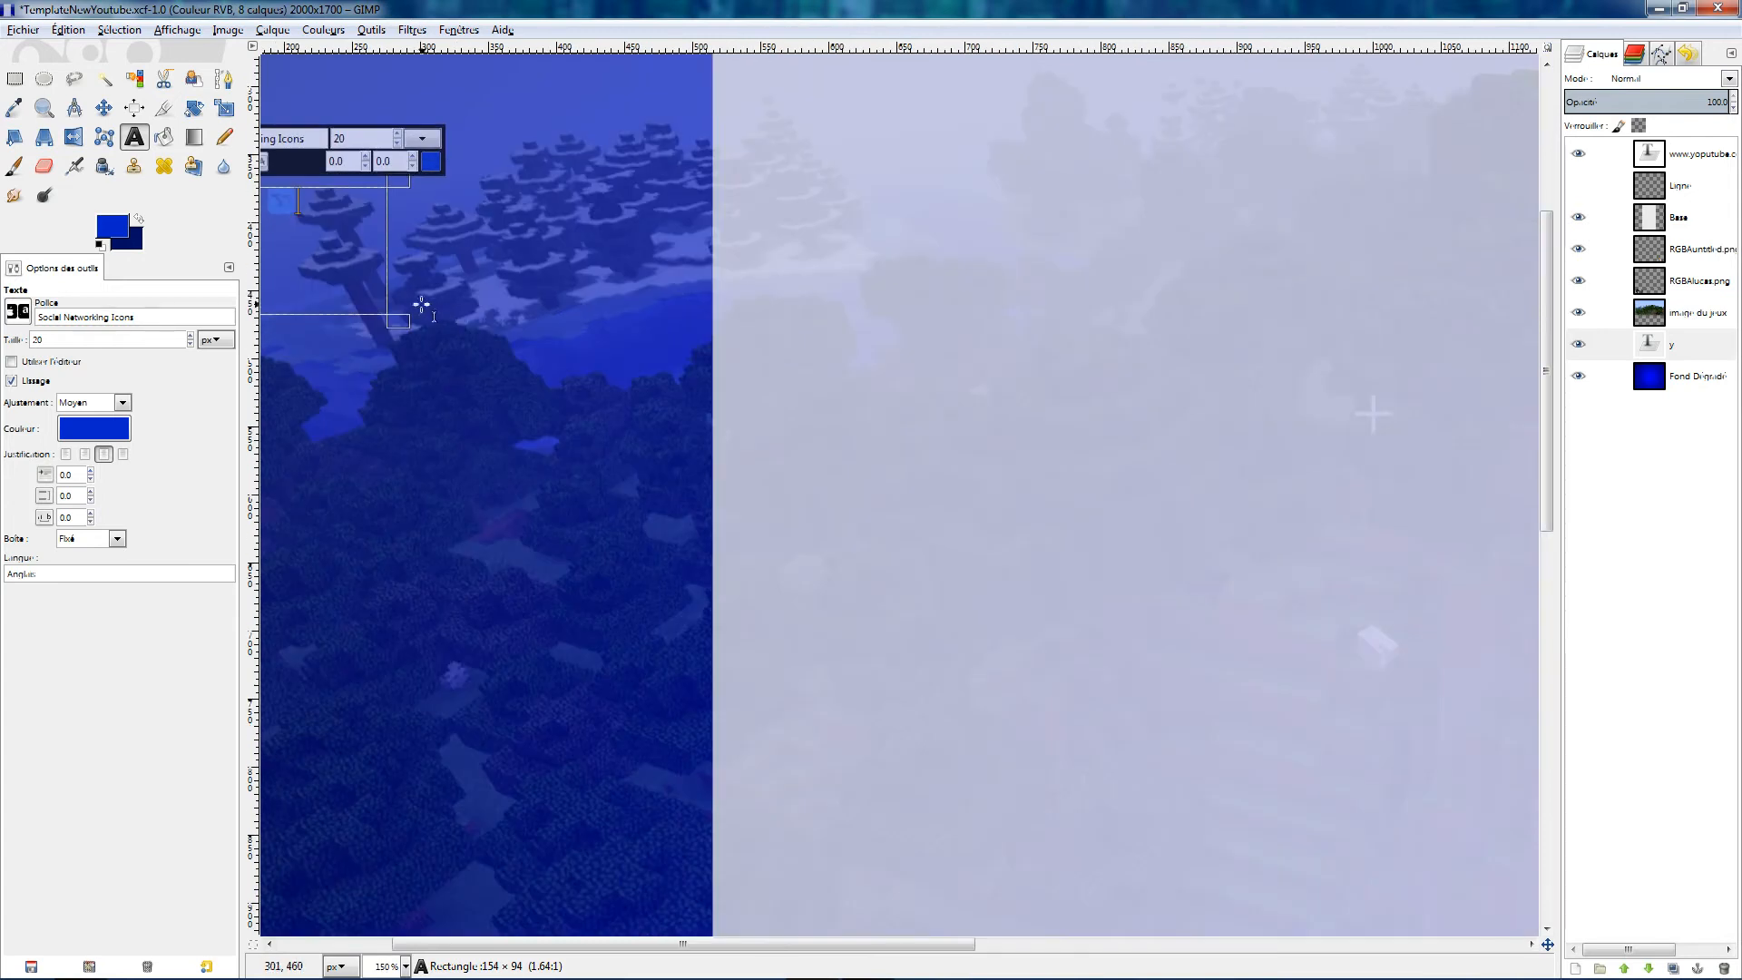
pyautogui.press('BackSpace')
pyautogui.write('a')
pyautogui.press('BackSpace')
pyautogui.write('z')
pyautogui.press('BackSpace')
pyautogui.write('e')
pyautogui.press('BackSpace')
pyautogui.write('r')
pyautogui.press('BackSpace')
pyautogui.write('t')
pyautogui.press('BackSpace')
pyautogui.write('y')
pyautogui.press('BackSpace')
pyautogui.write('u')
pyautogui.press('BackSpace')
pyautogui.write('o')
pyautogui.press('BackSpace')
pyautogui.write('p')
pyautogui.press('BackSpace')
pyautogui.write('q')
pyautogui.press('BackSpace')
pyautogui.write('s')
pyautogui.press('BackSpace')
pyautogui.write('d')
pyautogui.press('BackSpace')
pyautogui.write('f')
pyautogui.press('BackSpace')
pyautogui.write('g')
pyautogui.press('BackSpace')
pyautogui.write('h')
pyautogui.press('BackSpace')
pyautogui.write('g')
pyautogui.press('BackSpace')
pyautogui.write('h')
pyautogui.press('BackSpace')
pyautogui.write('j')
pyautogui.press('BackSpace')
pyautogui.write('k')
pyautogui.press('BackSpace')
pyautogui.write('l')
pyautogui.press('BackSpace')
pyautogui.write('m')
pyautogui.press('BackSpace')
pyautogui.write('w')
pyautogui.press('BackSpace')
pyautogui.write('b')
pyautogui.press('BackSpace')
pyautogui.write('c')
pyautogui.press('BackSpace')
pyautogui.write('.')
pyautogui.press('BackSpace')
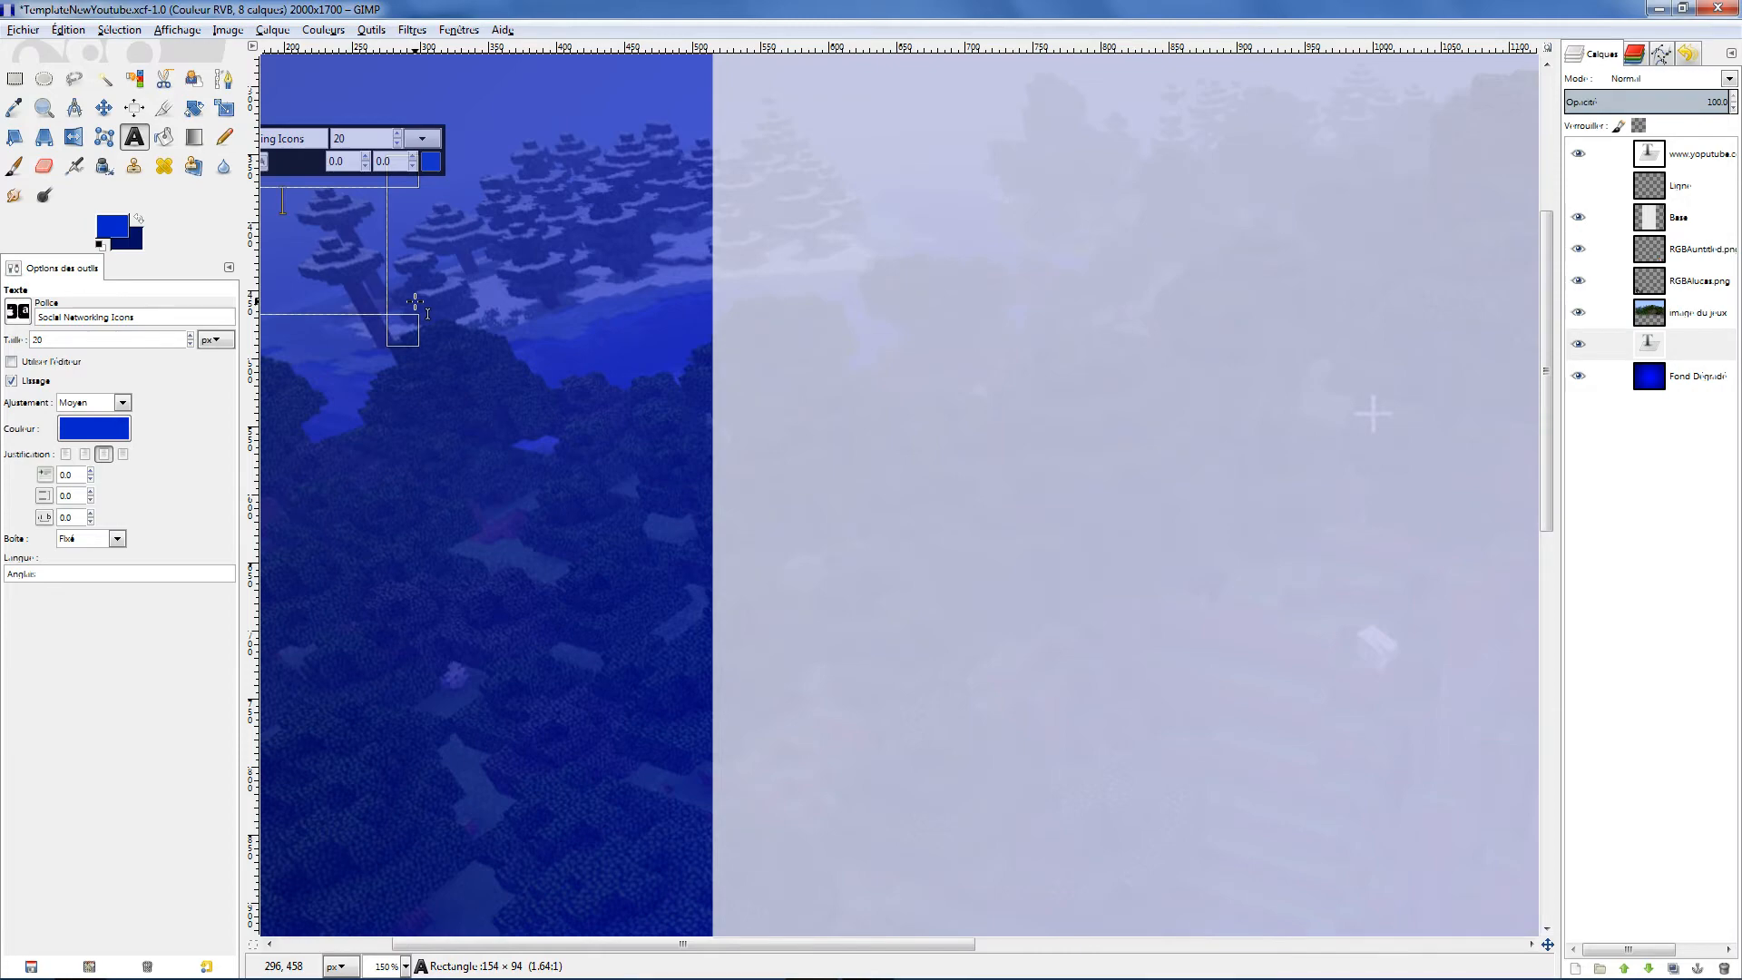
# Switch to the Windows Fonts control panel and preview the Social Networking Icons font to examine its glyphs
pyautogui.press('super+Right')
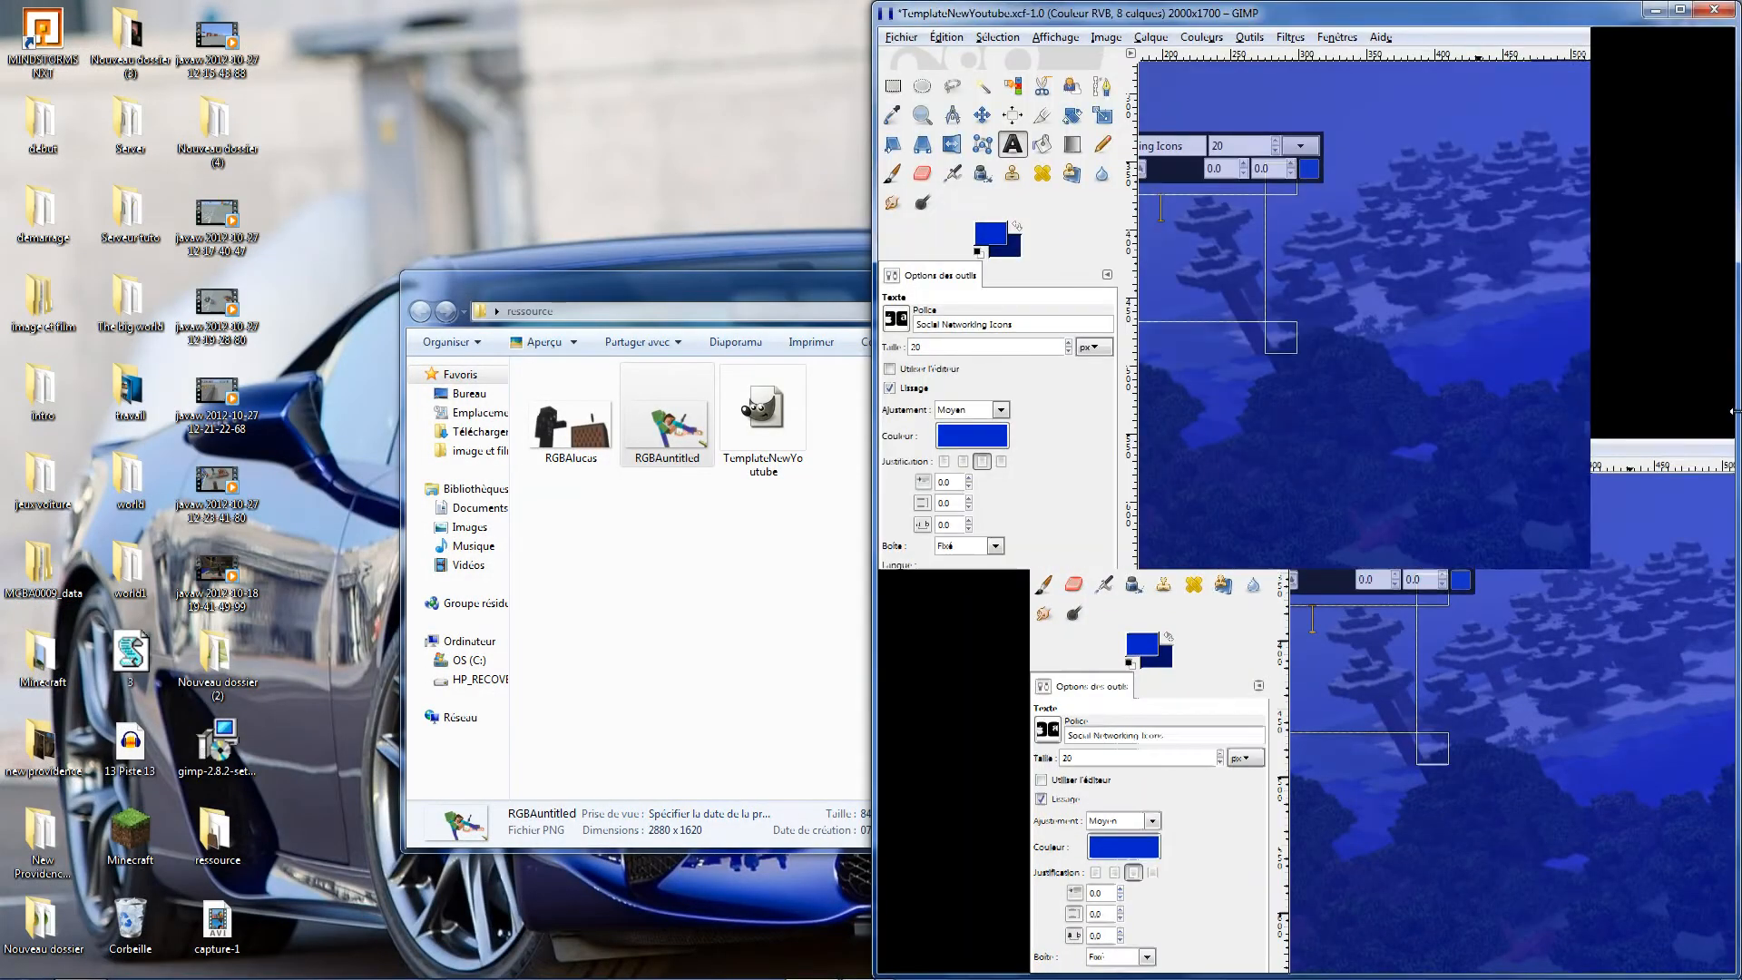
pyautogui.click(35, 960)
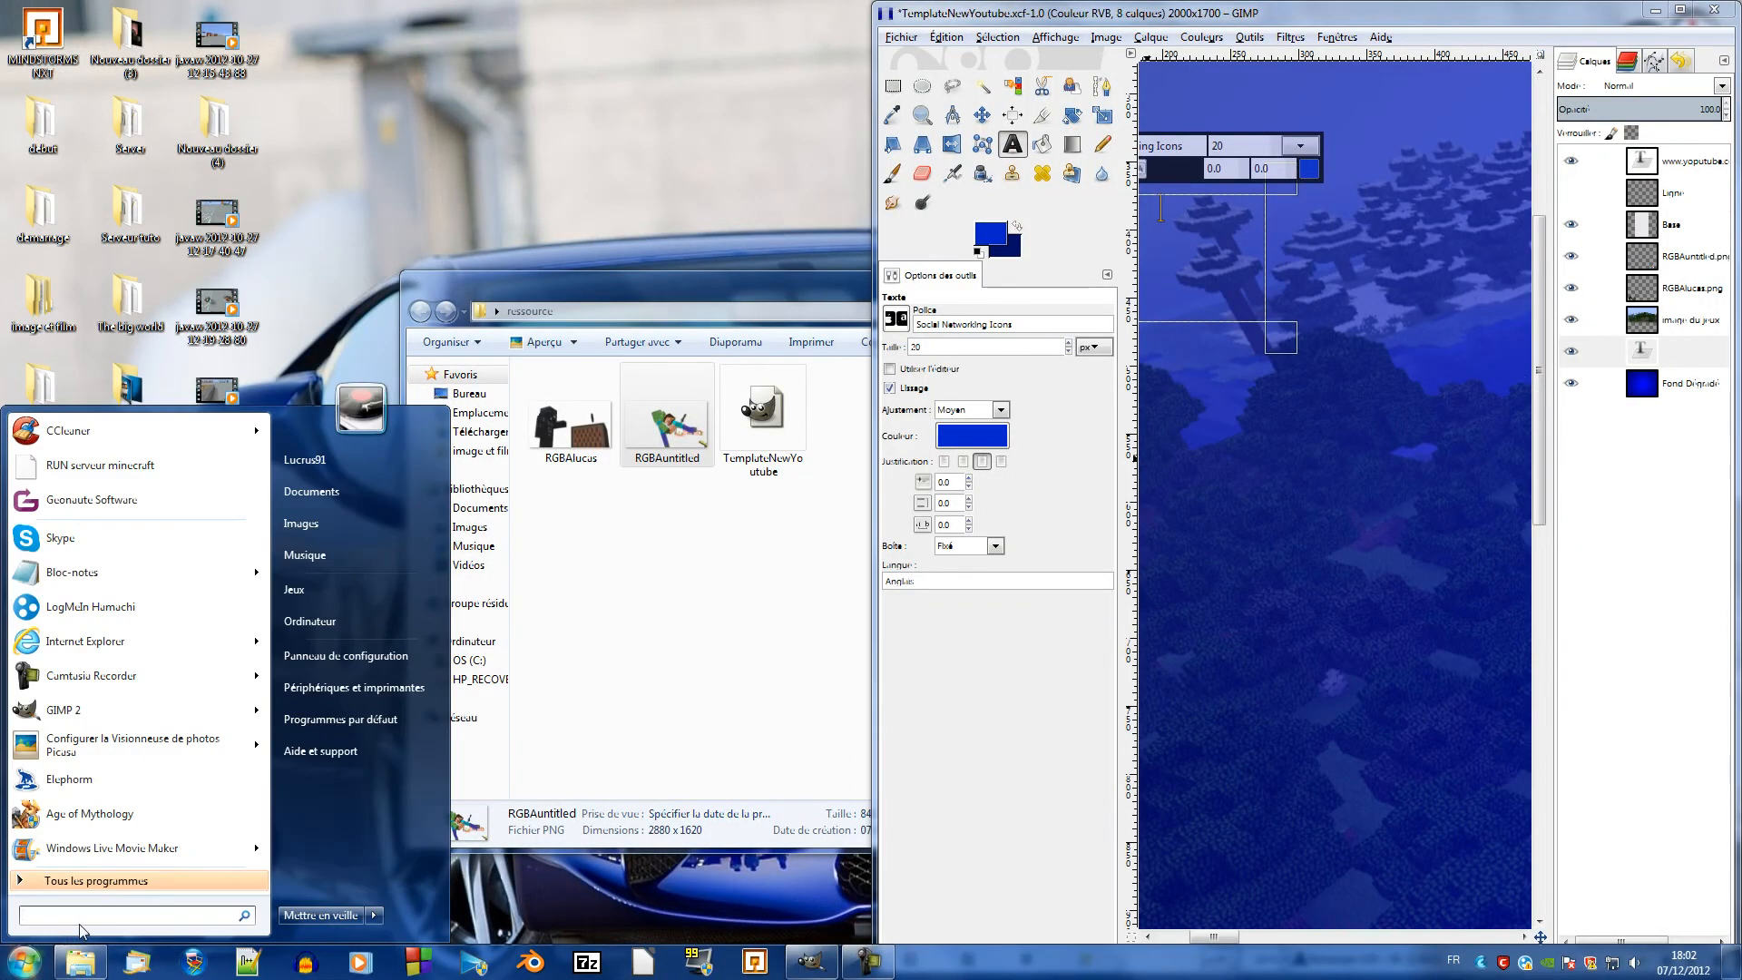
pyautogui.write('poli')
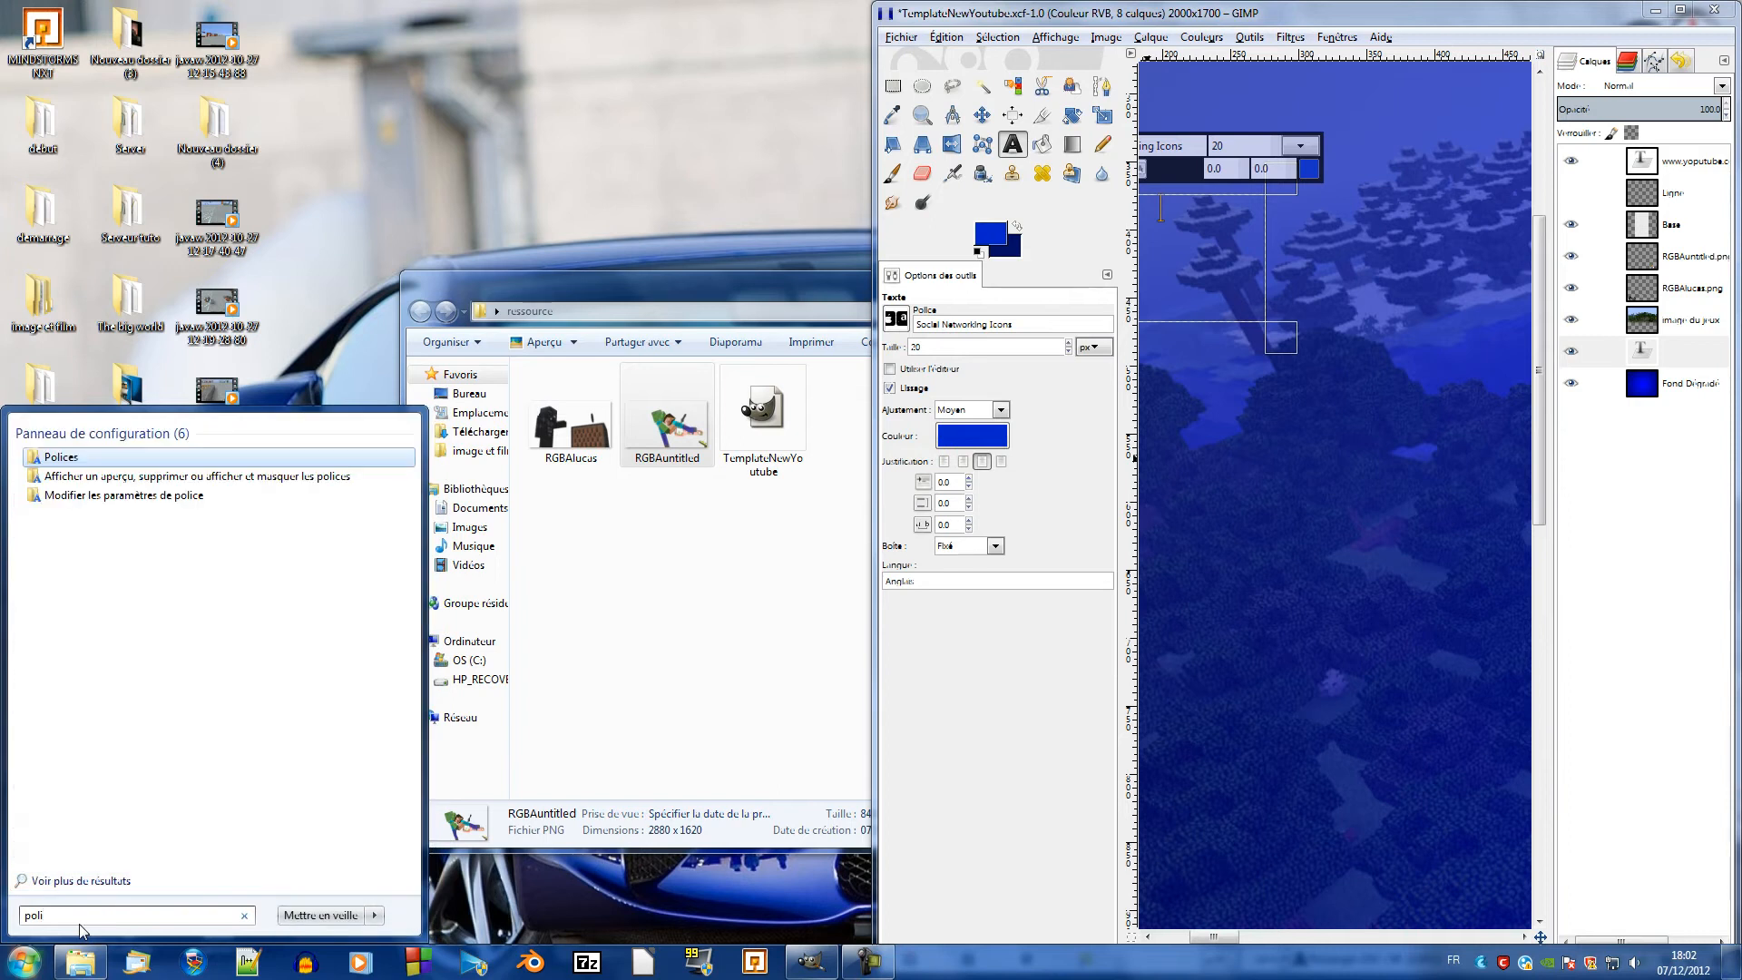
pyautogui.click(63, 463)
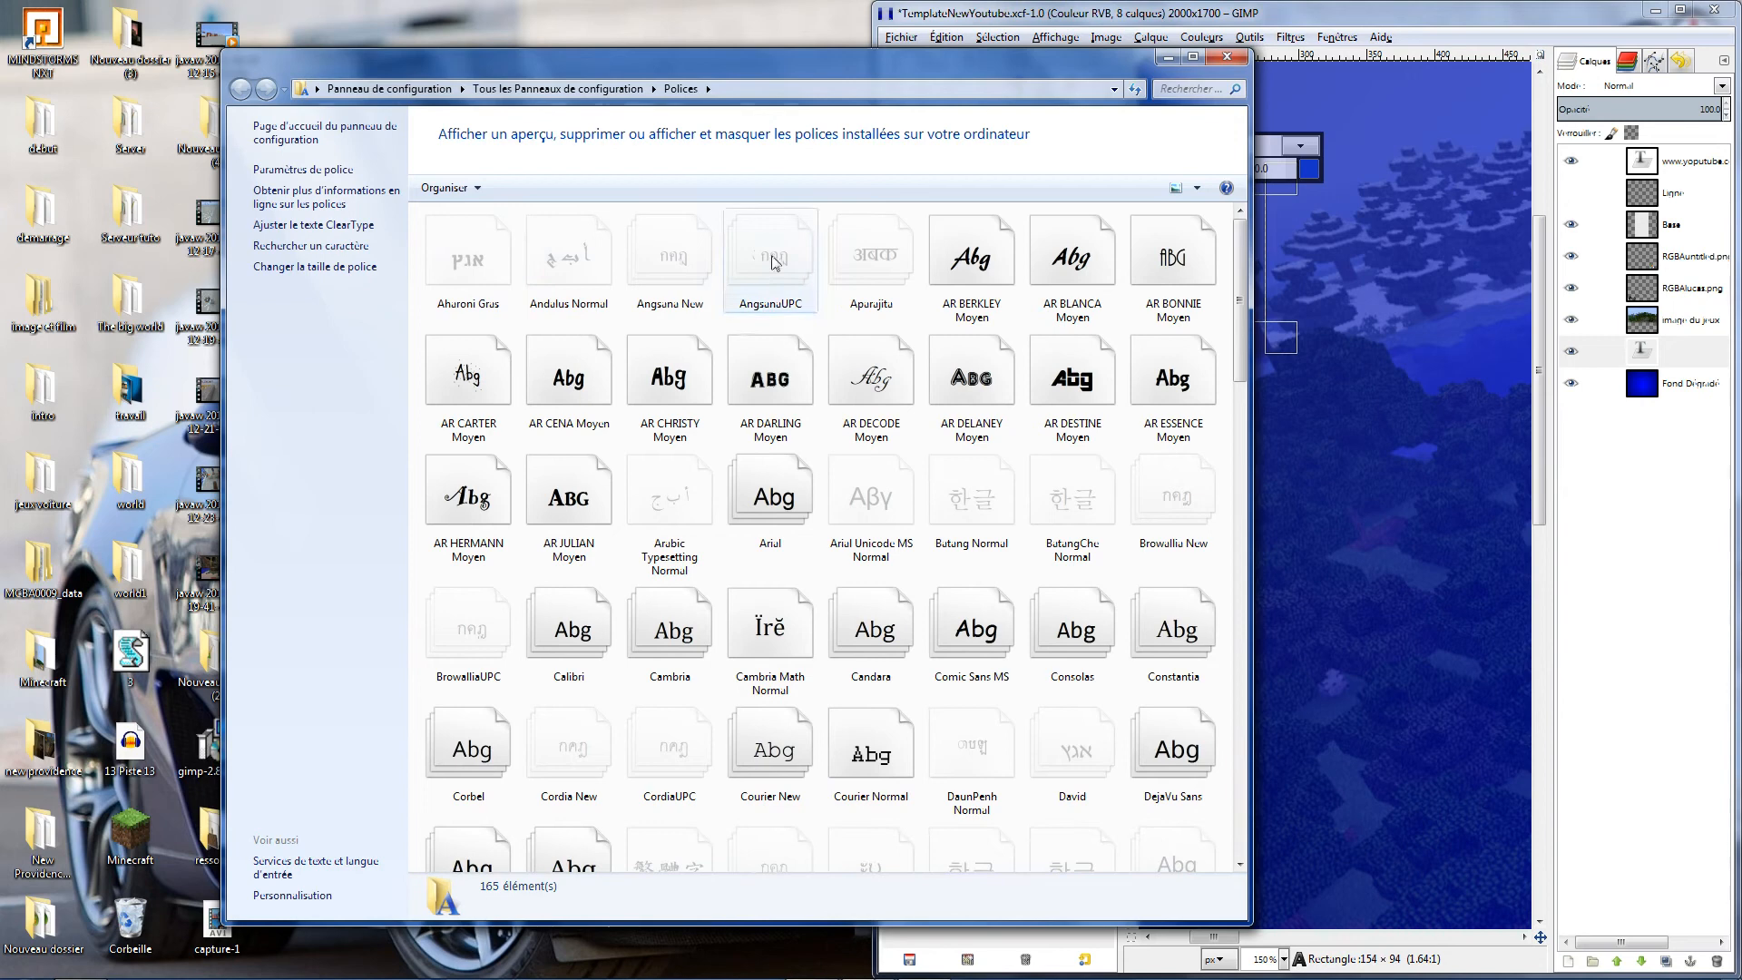
pyautogui.moveTo(1239, 339); pyautogui.dragTo(1239, 786)
pyautogui.click(769, 707)
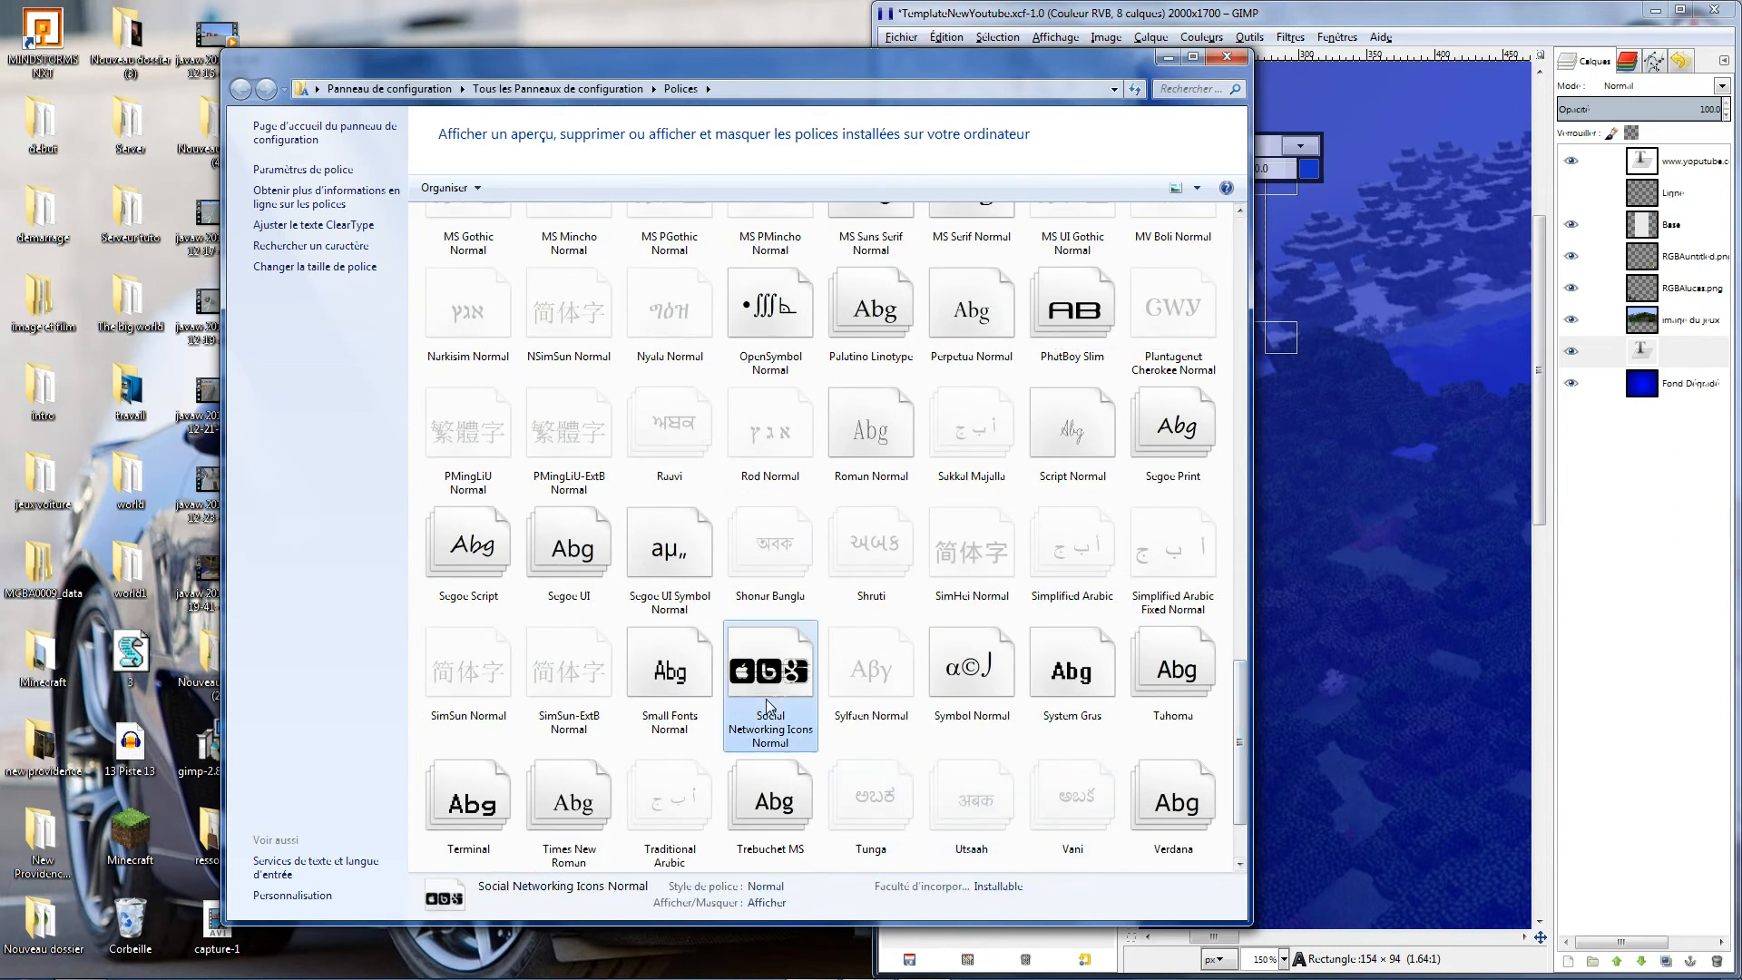
pyautogui.doubleClick(769, 707)
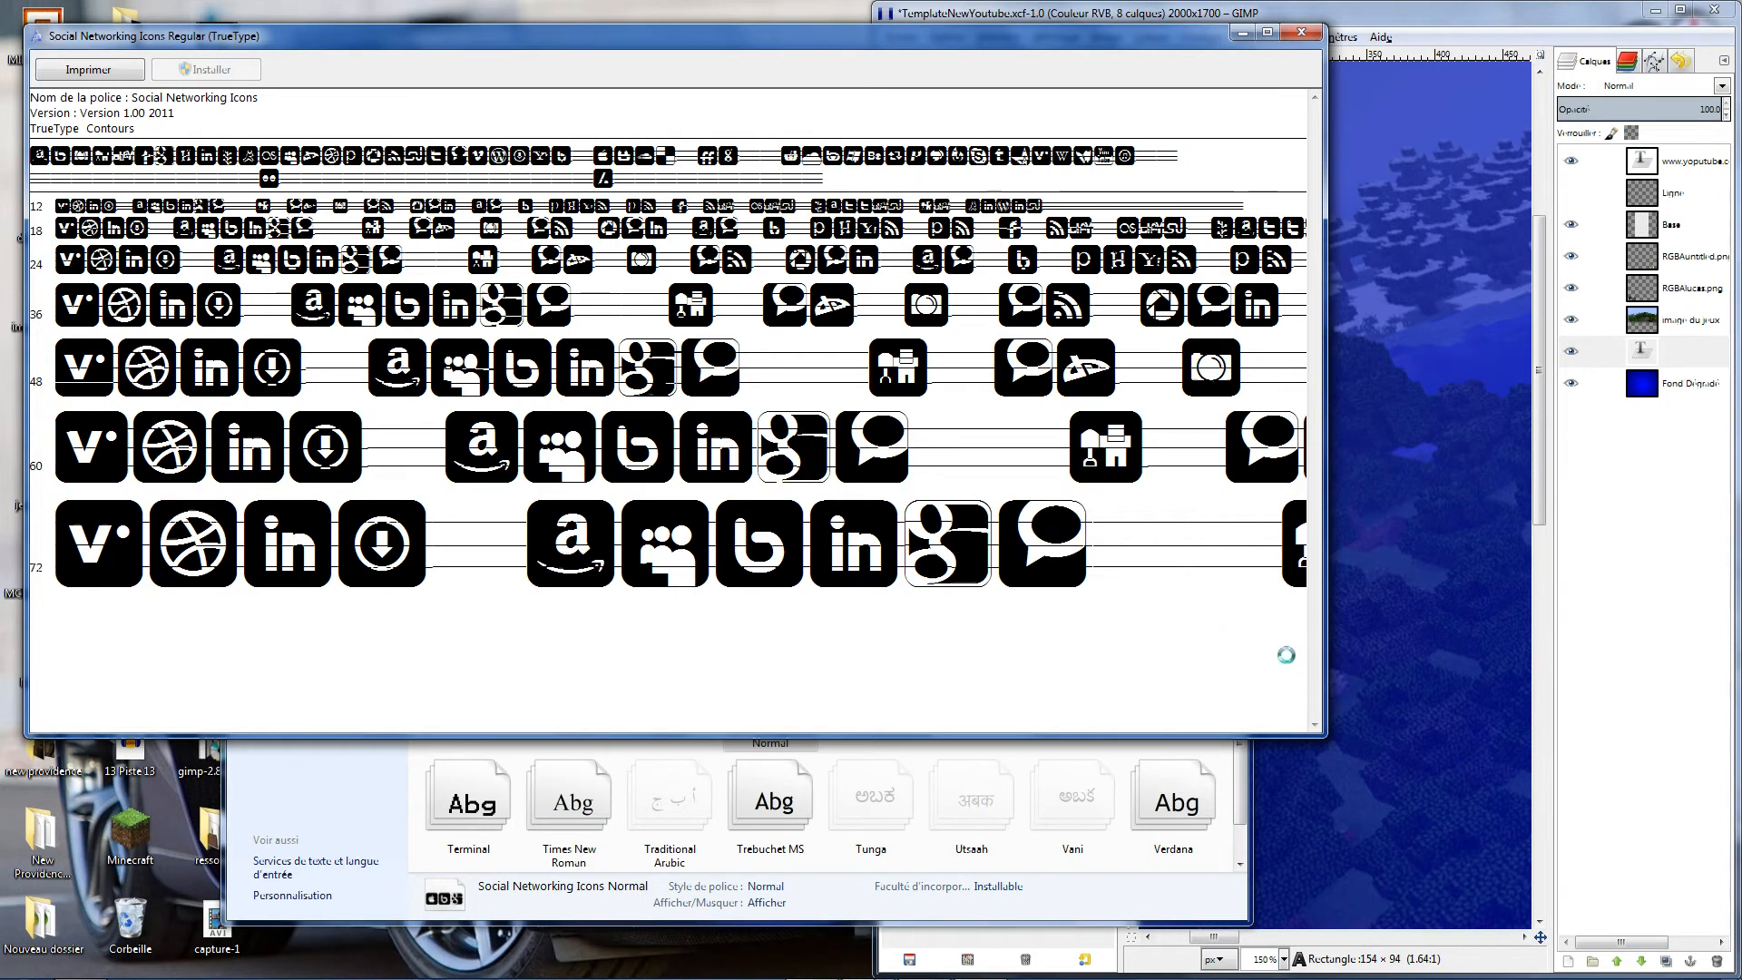
pyautogui.moveTo(1324, 628); pyautogui.dragTo(1728, 640)
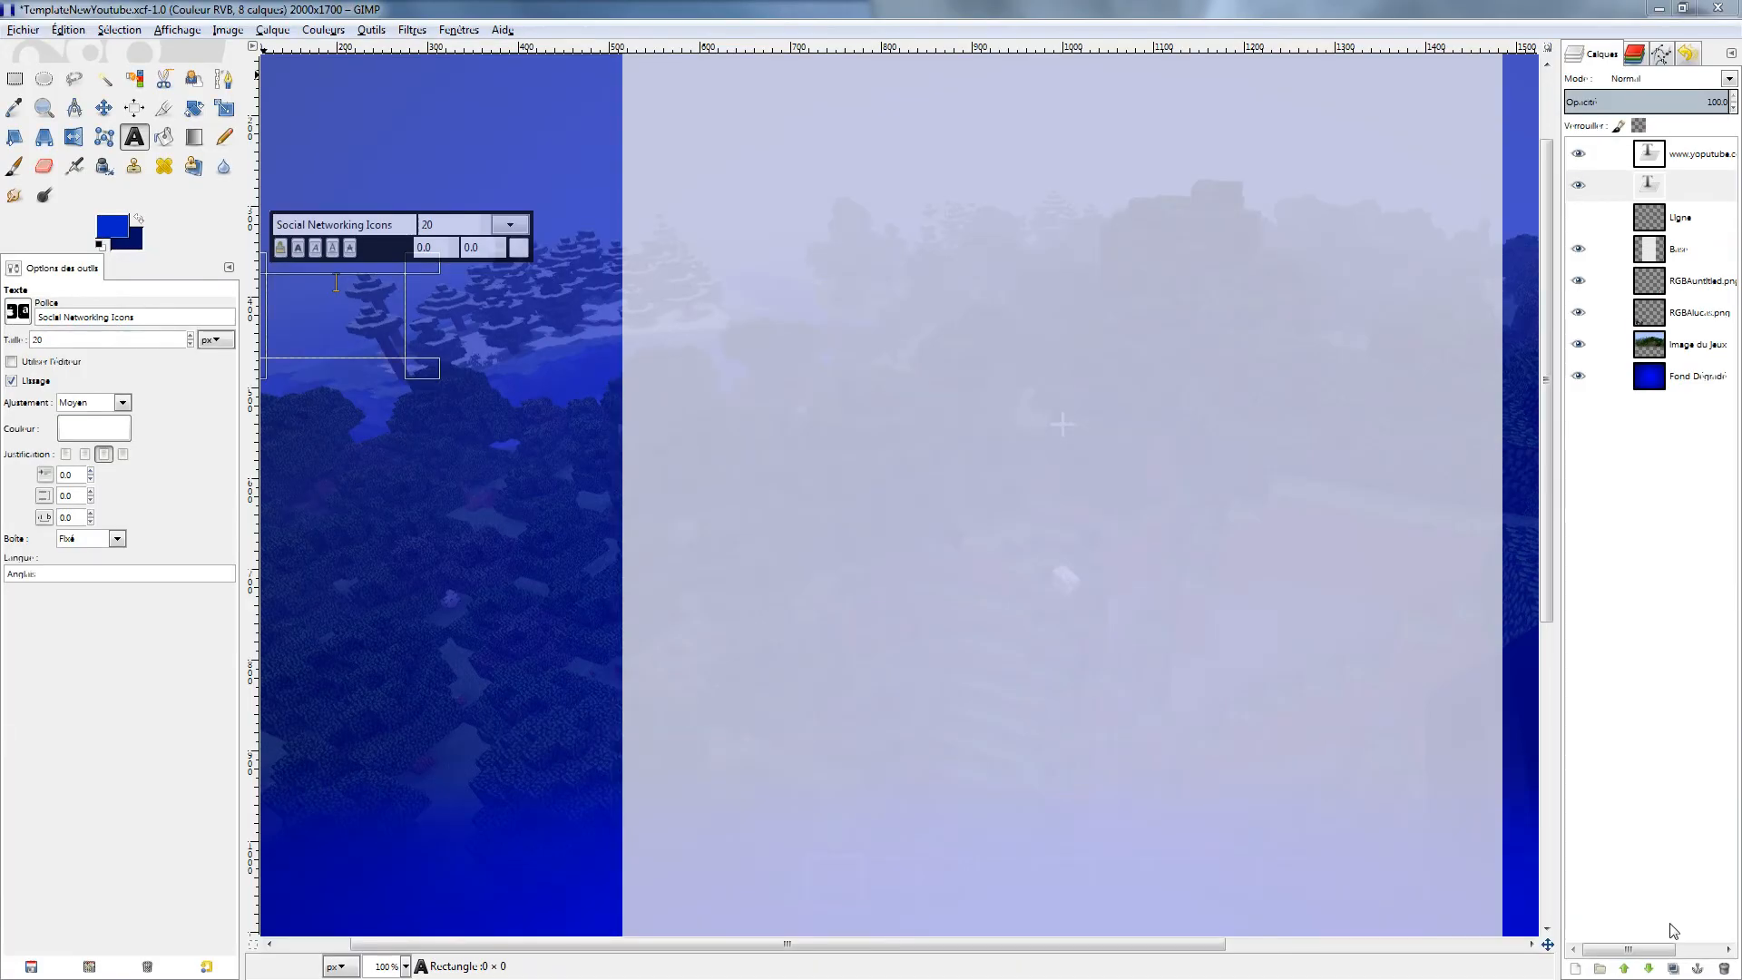
# Insert the YouTube icon in the text box over the trees using a capital Y
pyautogui.click(1671, 810)
pyautogui.click(355, 310)
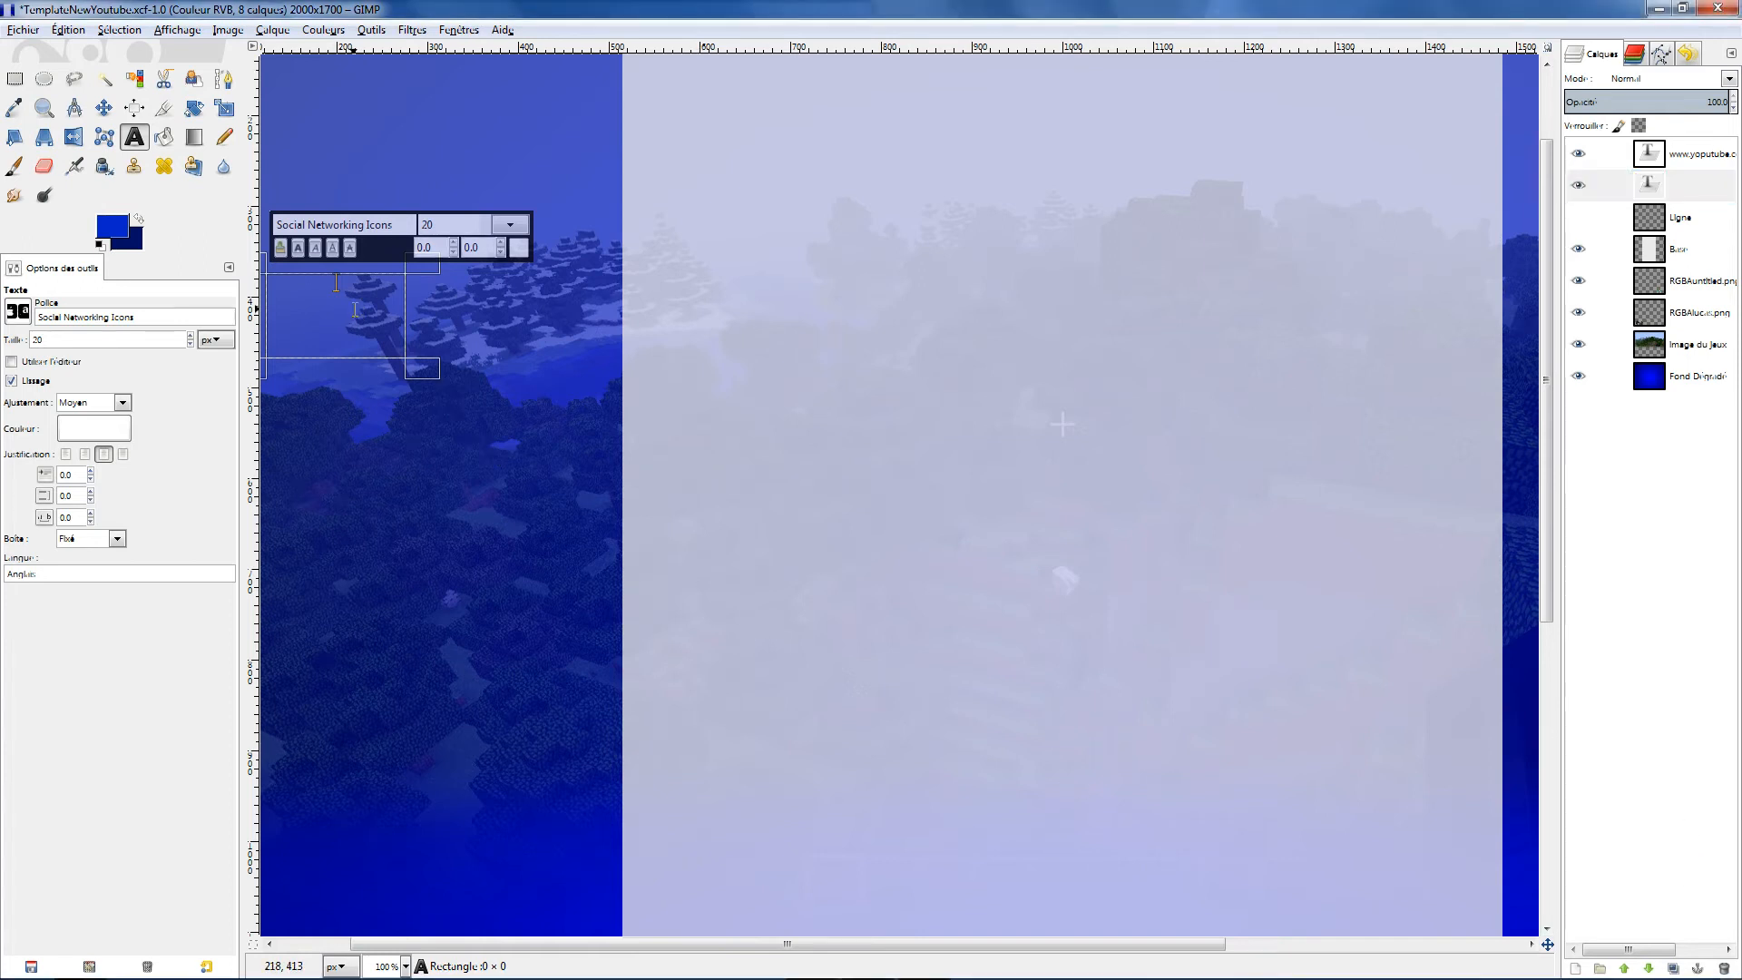
pyautogui.write('Y')
pyautogui.press('BackSpace')
pyautogui.write('s')
pyautogui.press('BackSpace')
pyautogui.write('f')
pyautogui.press('BackSpace')
pyautogui.write('t')
pyautogui.press('BackSpace')
pyautogui.write('t')
pyautogui.press('BackSpace')
pyautogui.write('Y')
# Set the YouTube icon's text size to 70
pyautogui.click(486, 220)
pyautogui.click(486, 221)
pyautogui.click(486, 228)
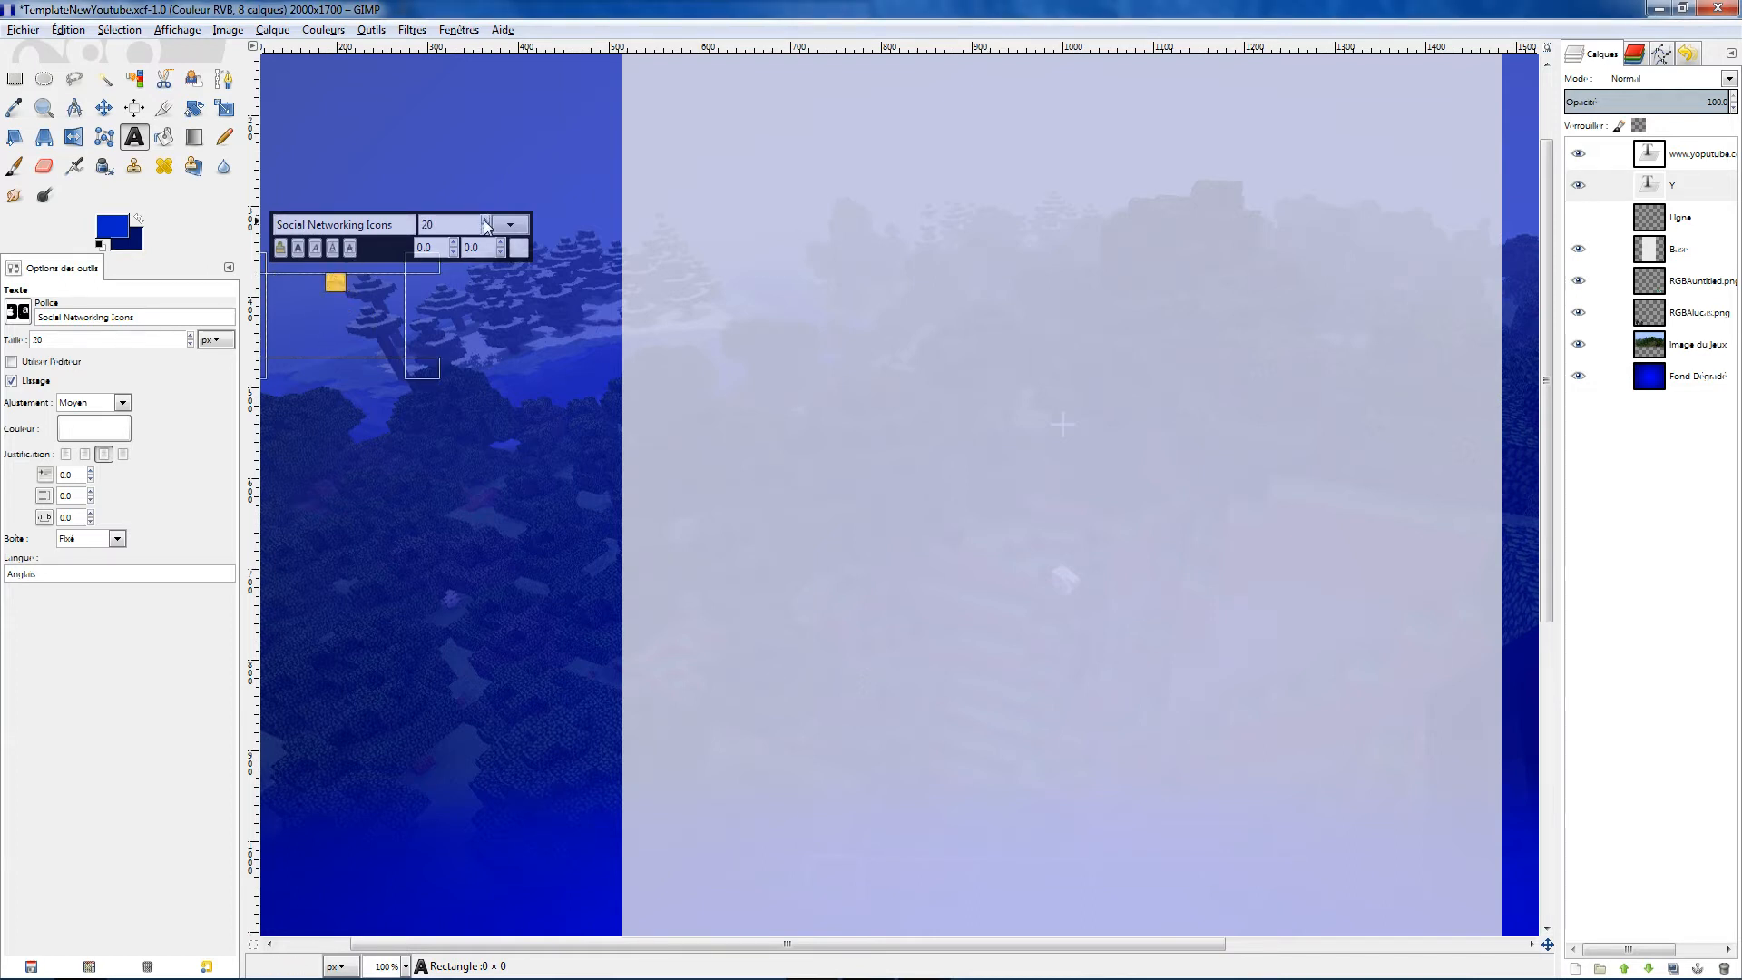
pyautogui.write('50')
pyautogui.hotkey('ctrl', 'a')
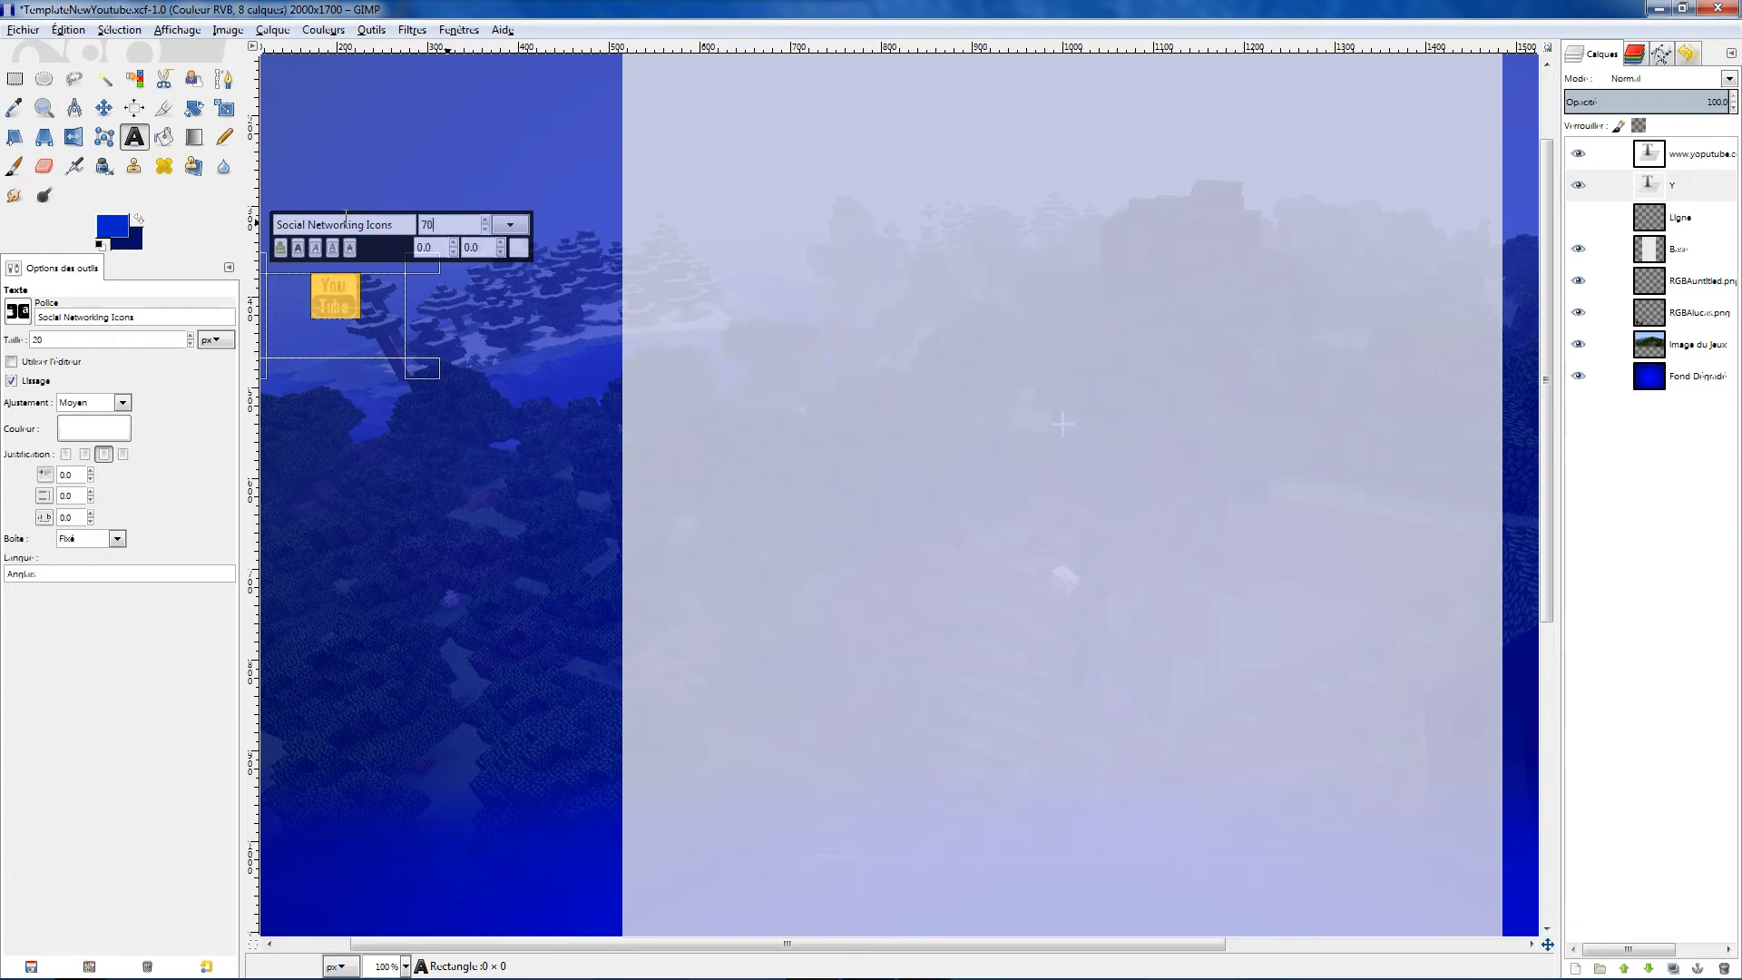
pyautogui.write('70')
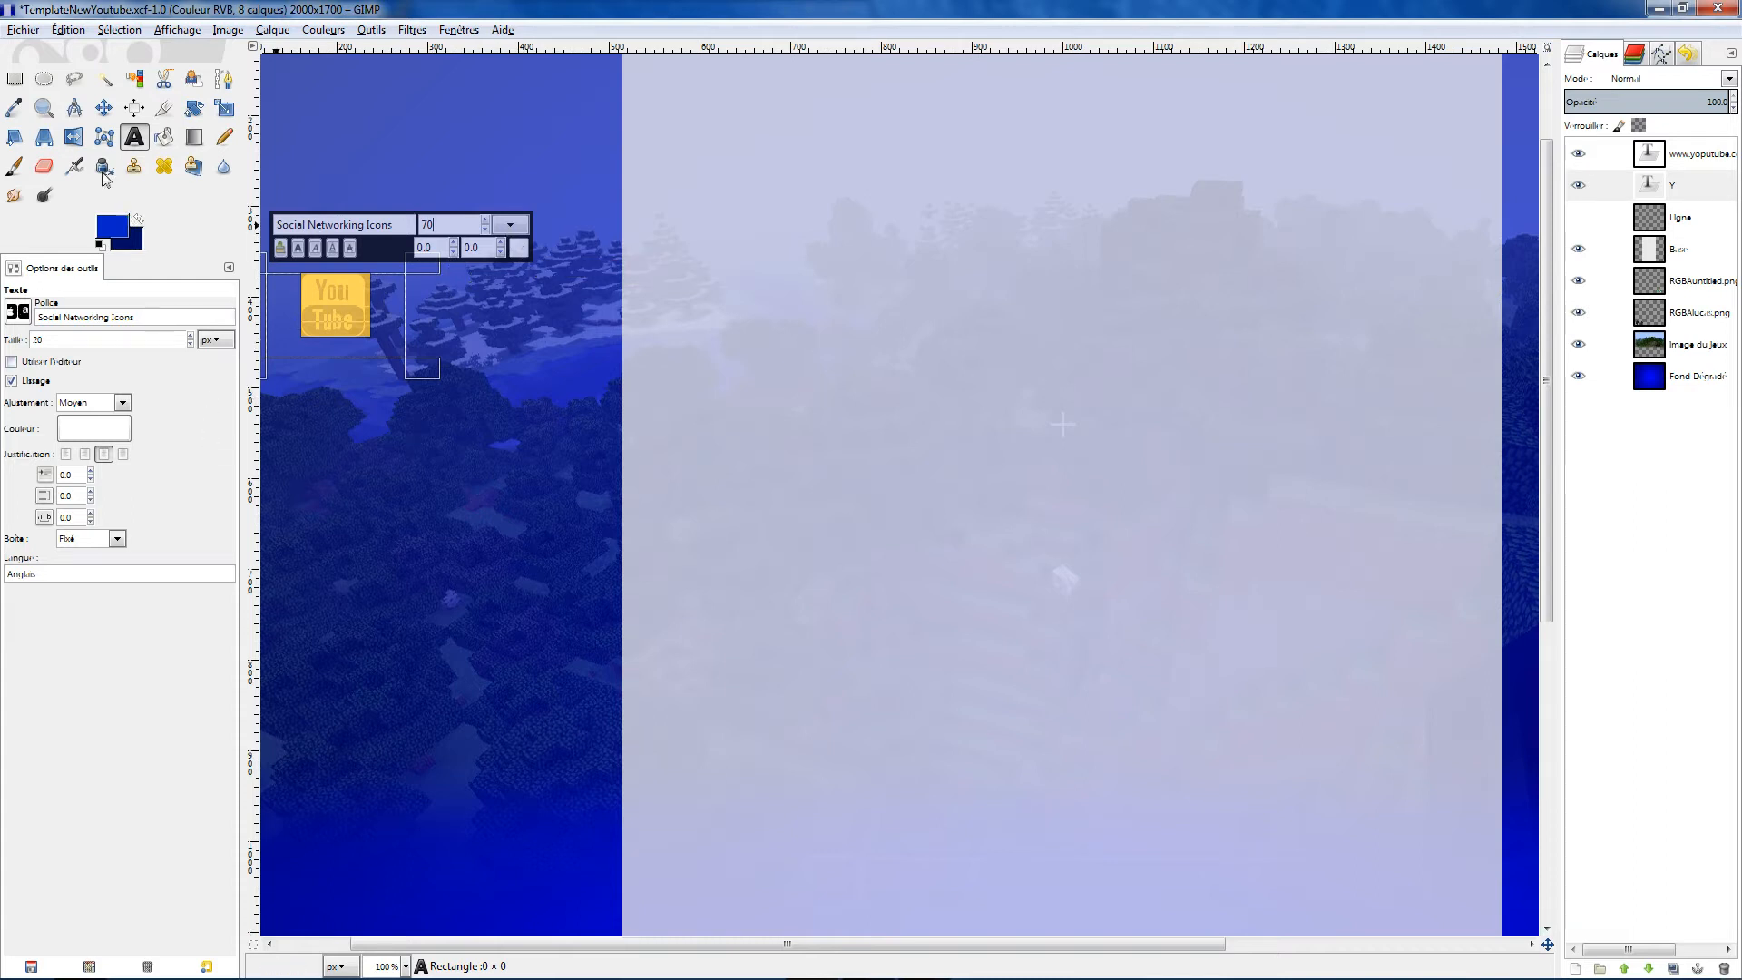
# Select the Y icon layer and discard its text information
pyautogui.click(1683, 219)
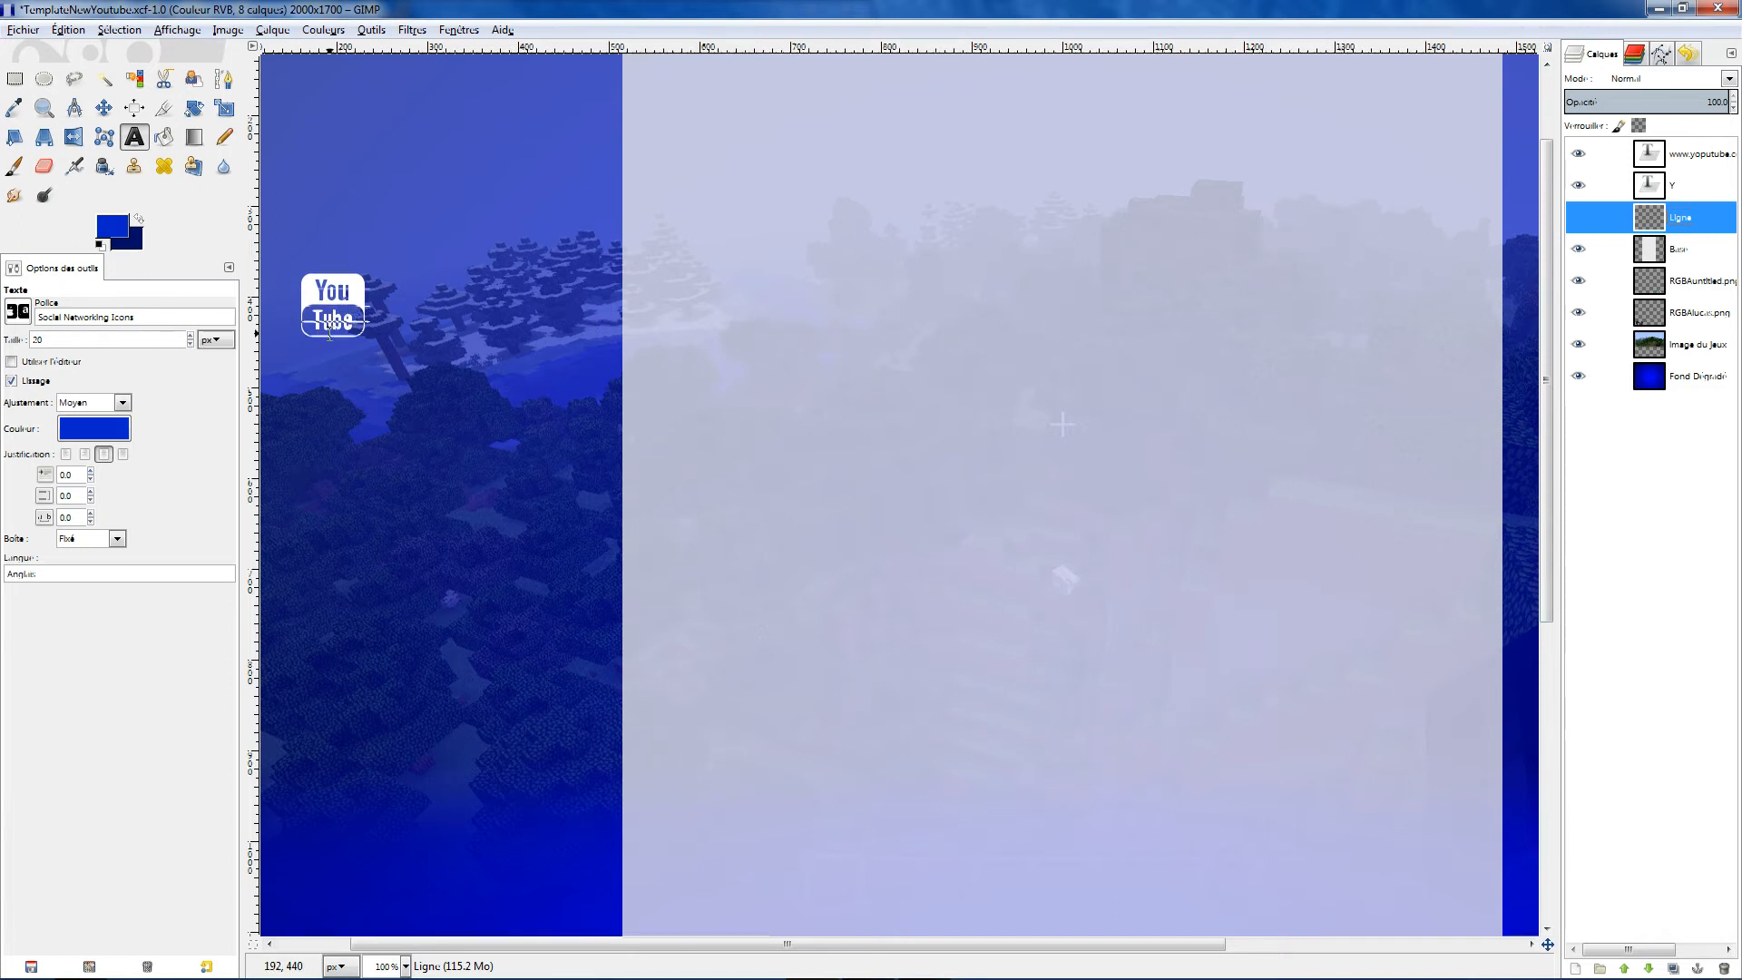
pyautogui.scroll(2, 333, 332)
pyautogui.scroll(3, 327, 333)
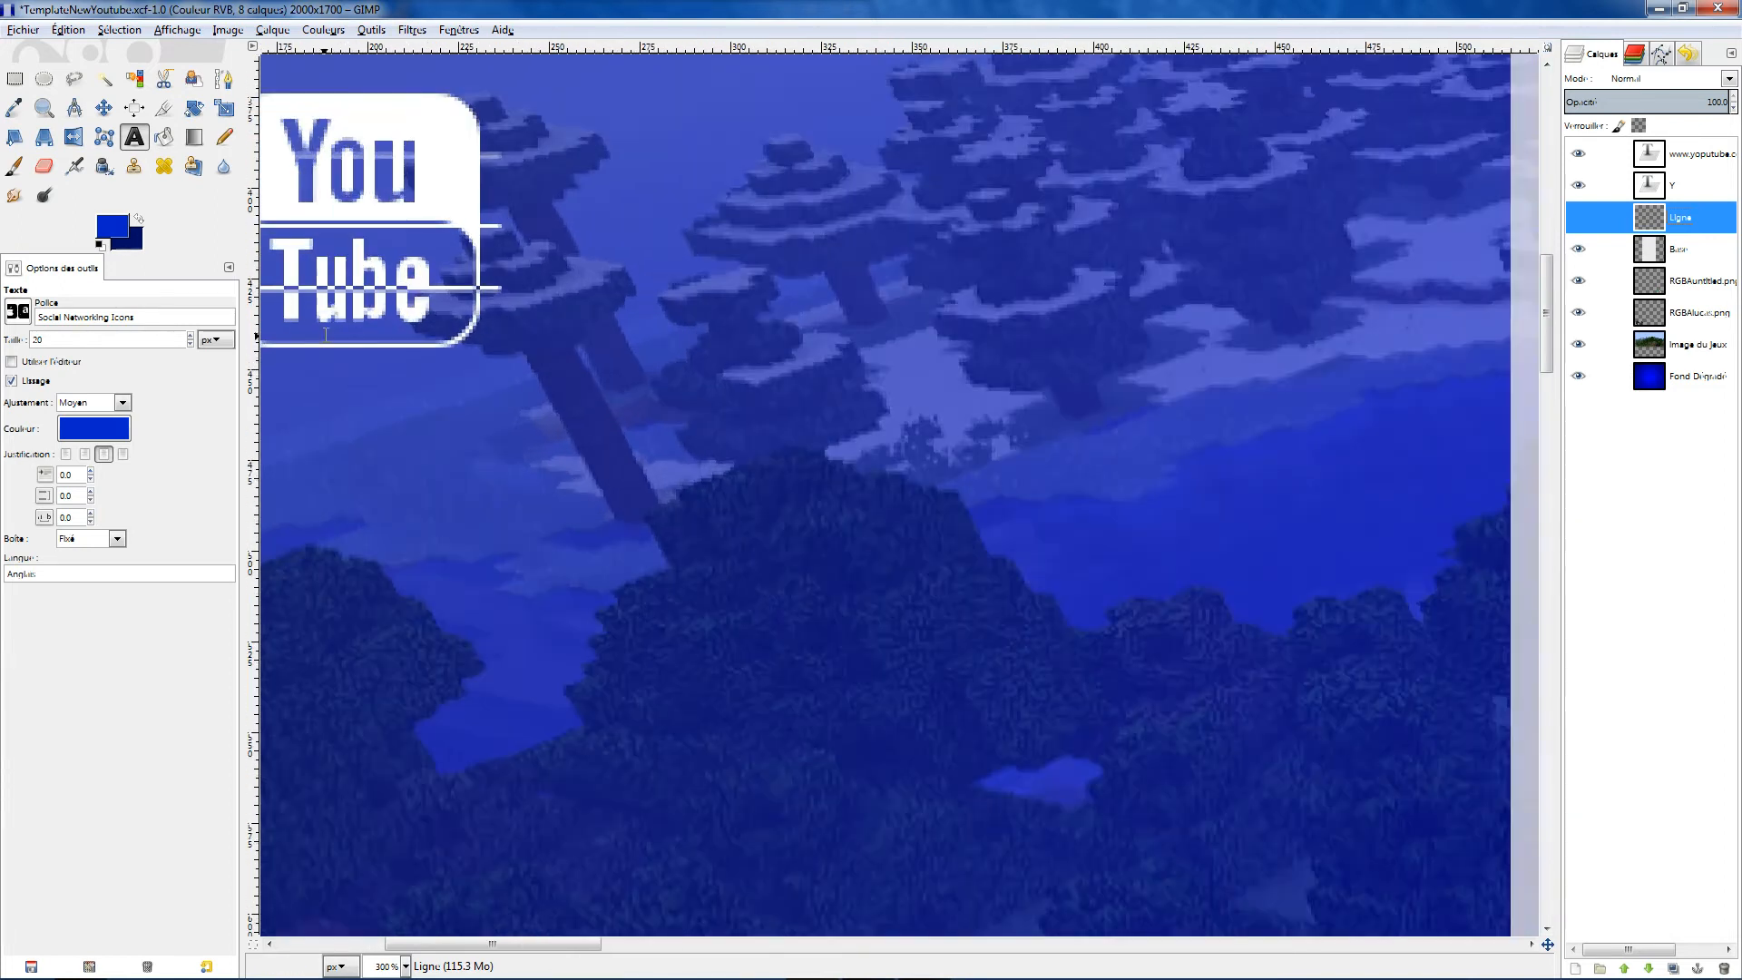
pyautogui.scroll(-1, 325, 335)
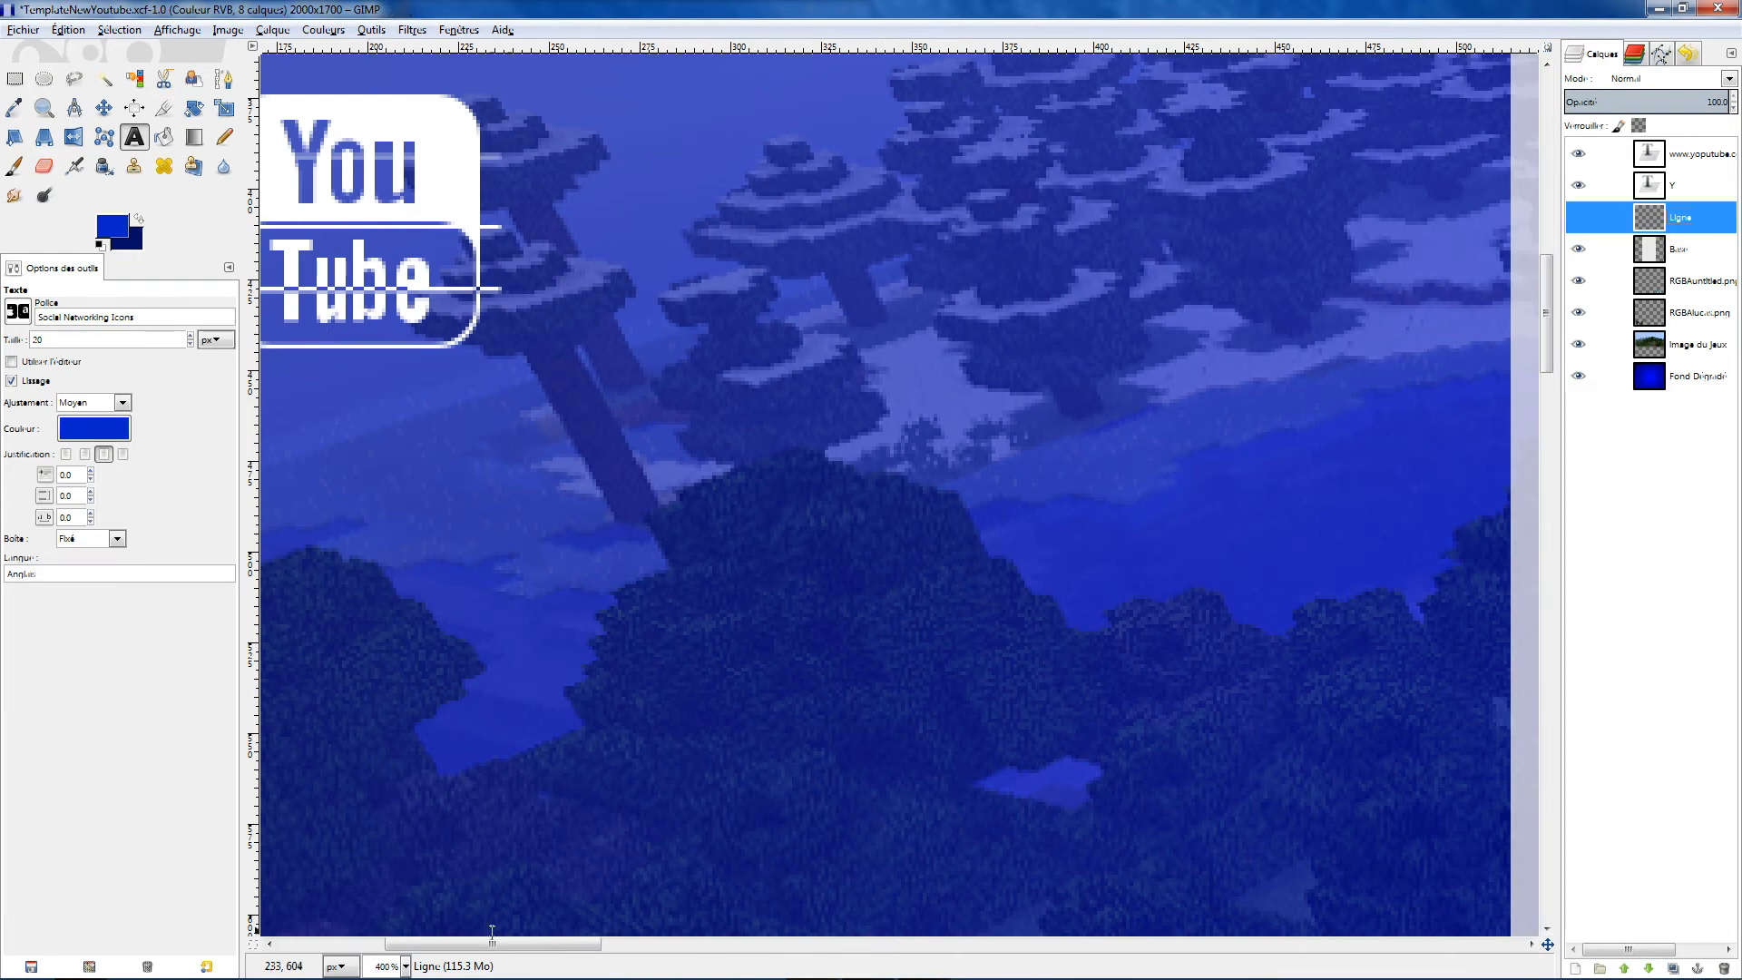
pyautogui.moveTo(492, 943); pyautogui.dragTo(437, 944)
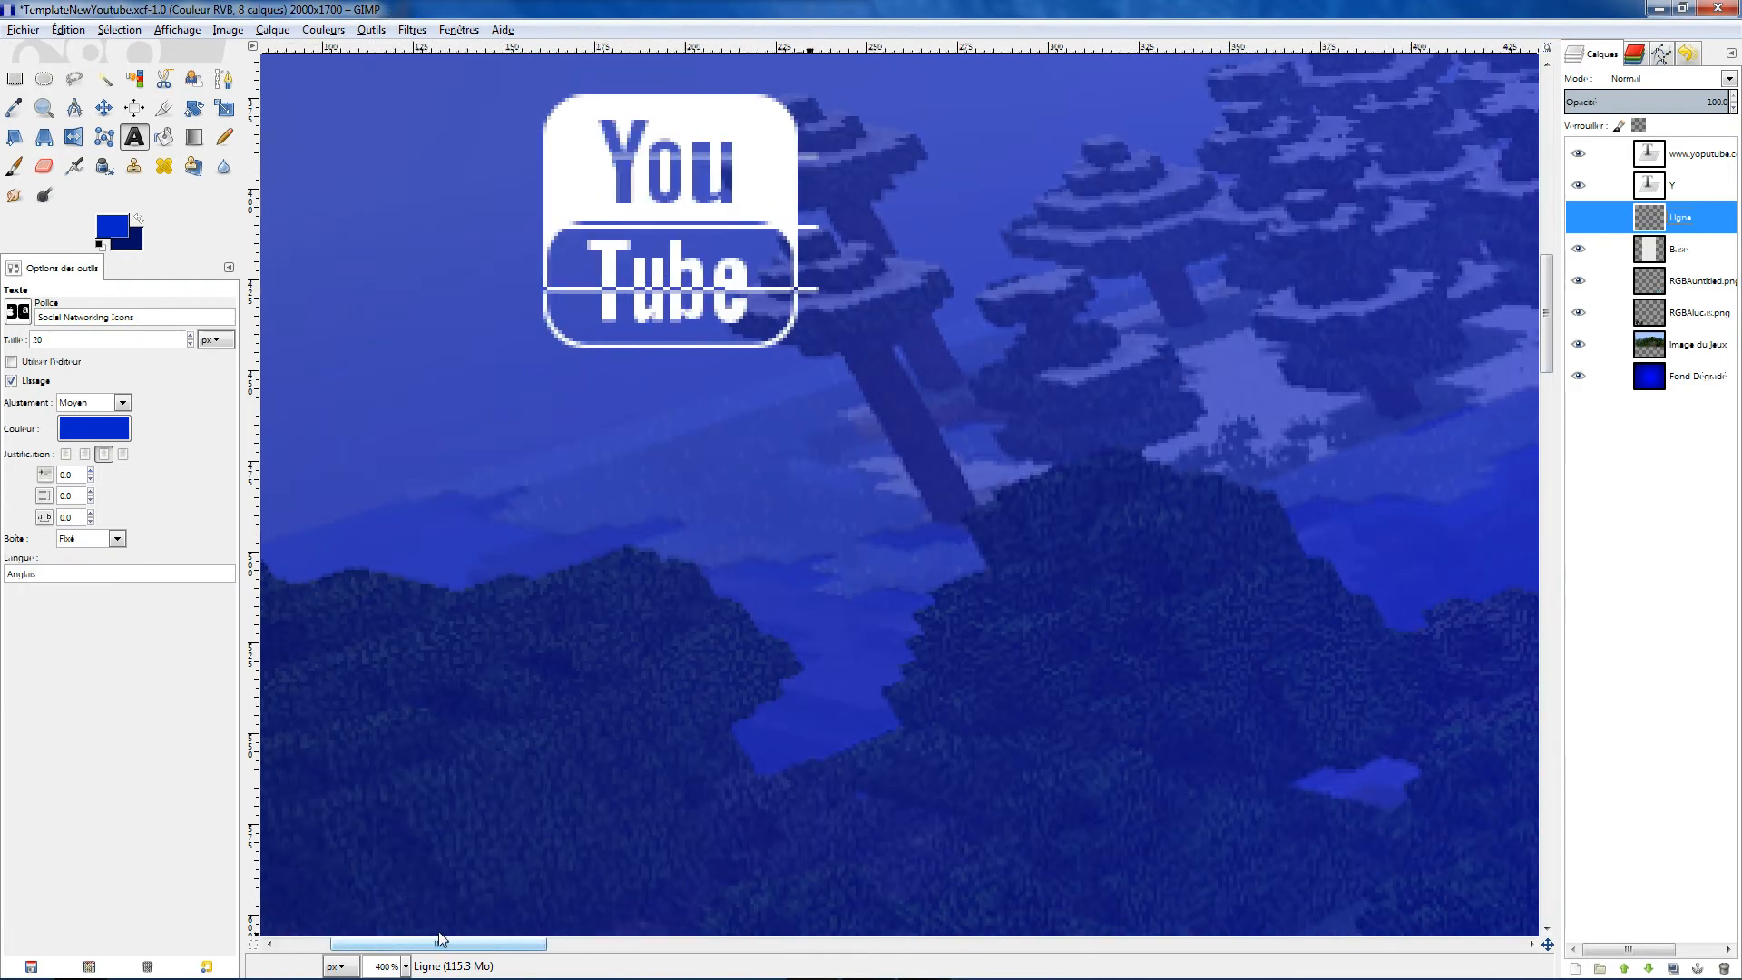
pyautogui.rightClick(1649, 221)
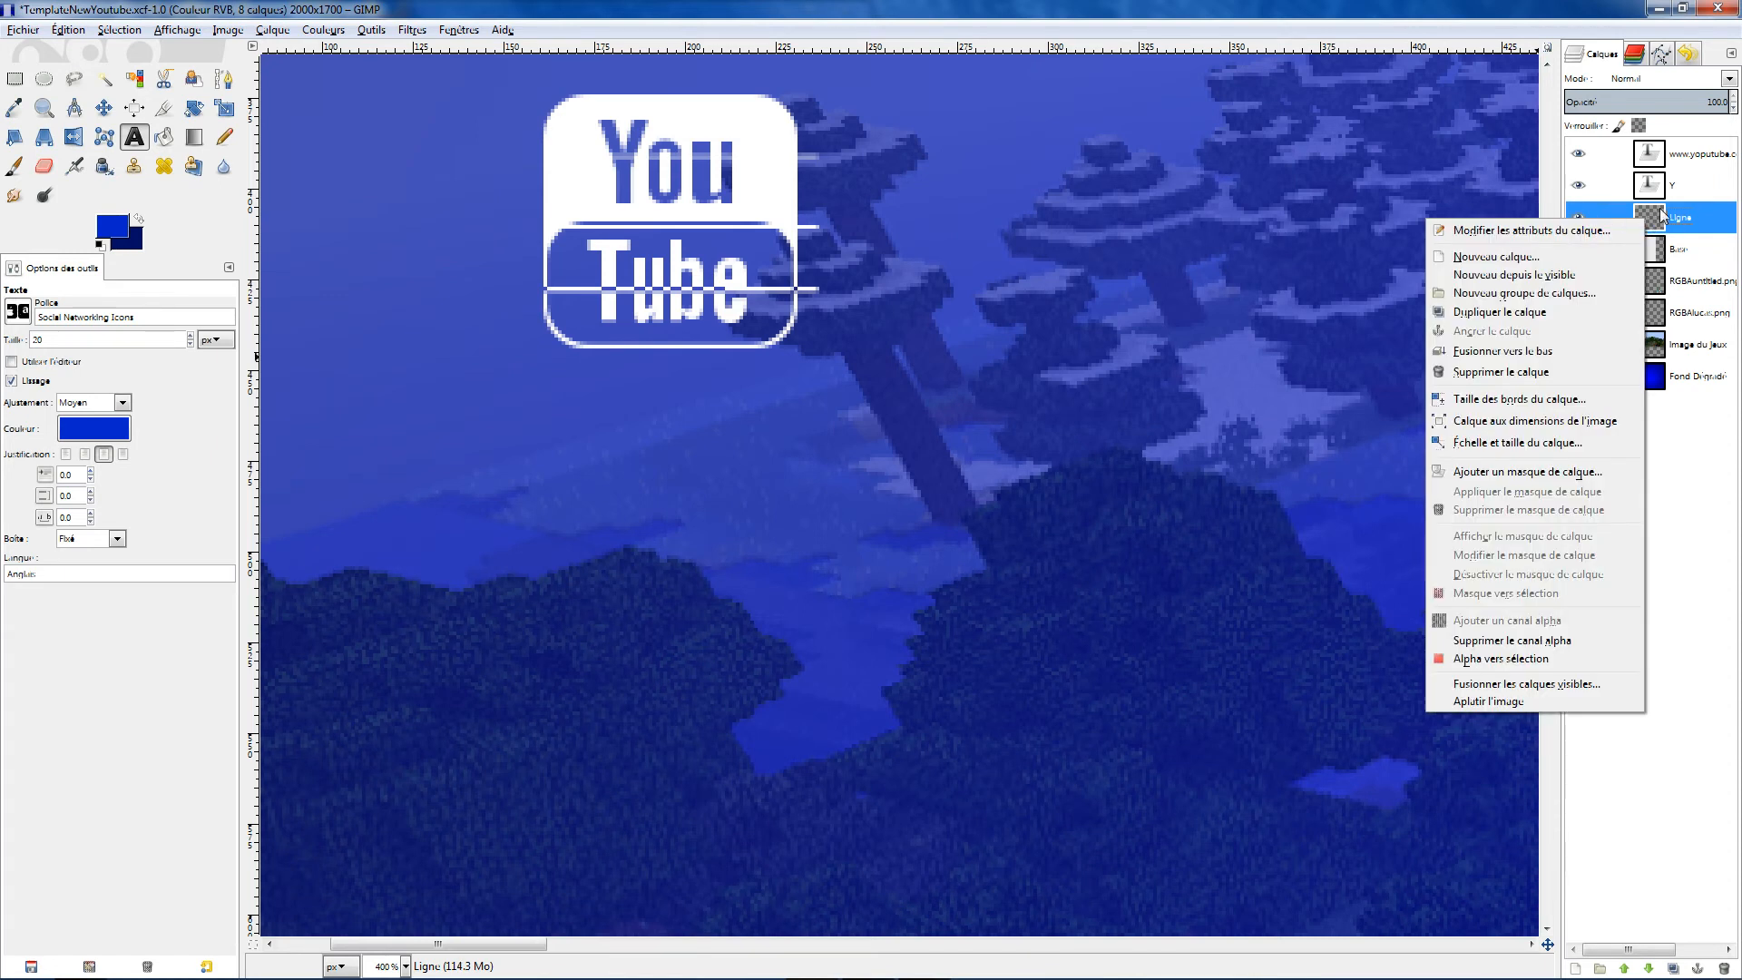
pyautogui.click(1580, 219)
pyautogui.click(1598, 190)
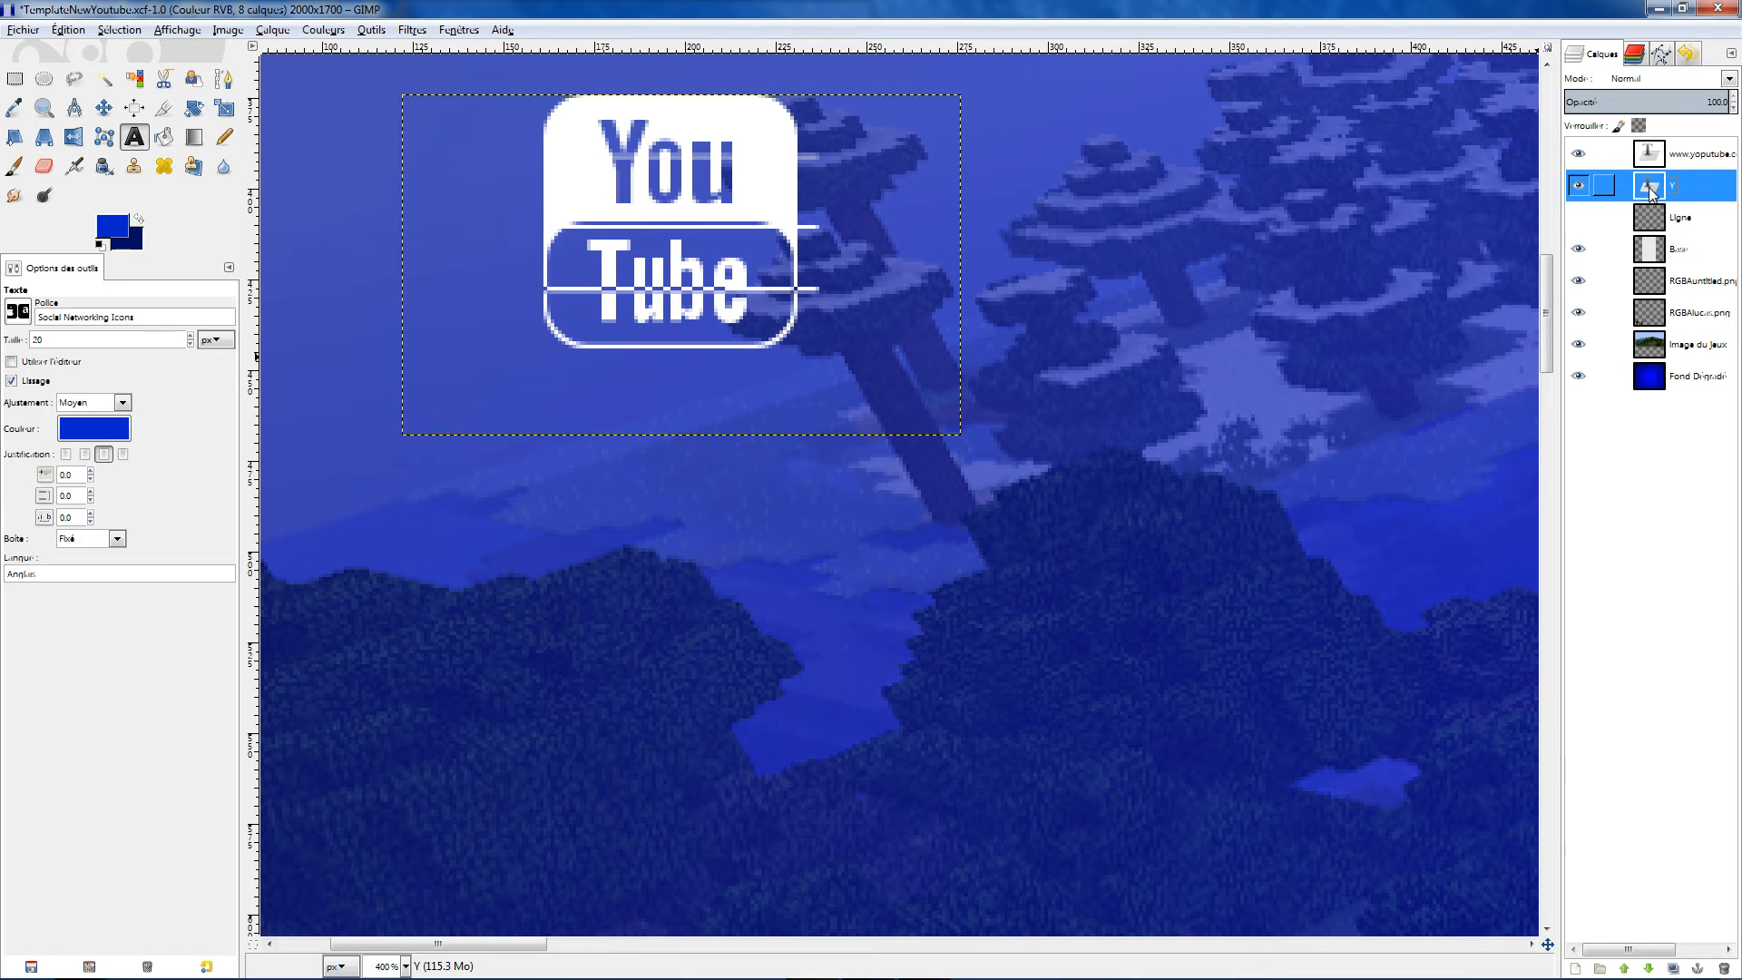
pyautogui.rightClick(1651, 189)
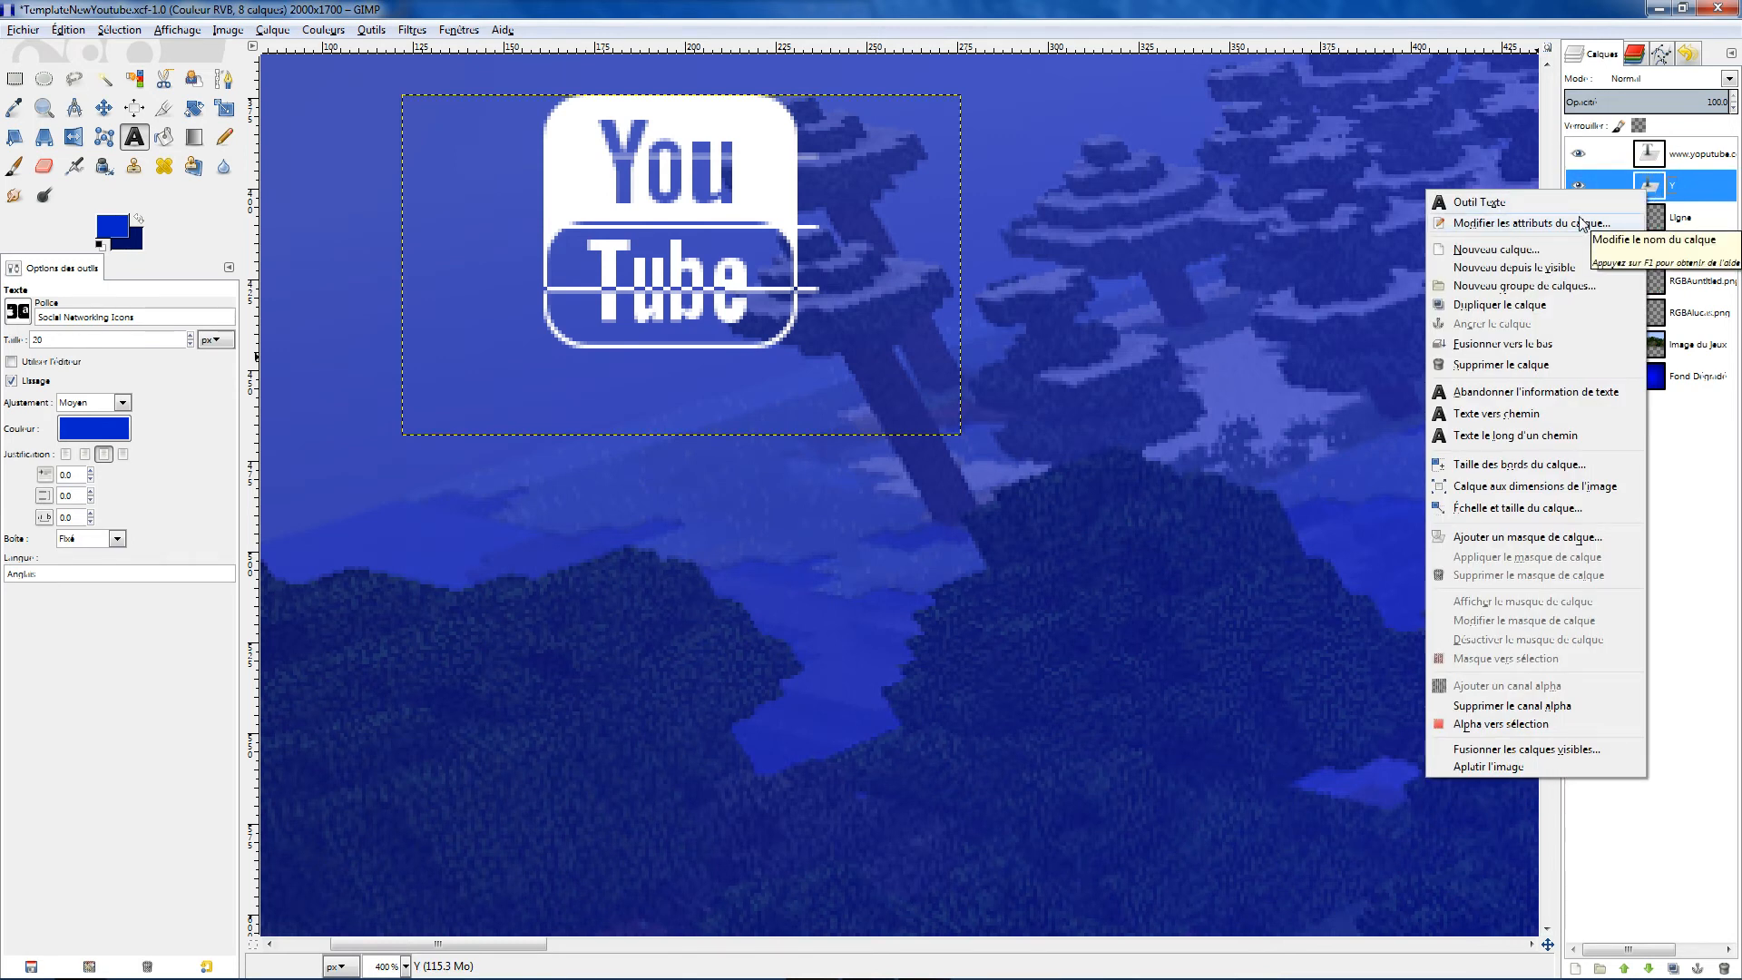
pyautogui.click(1564, 398)
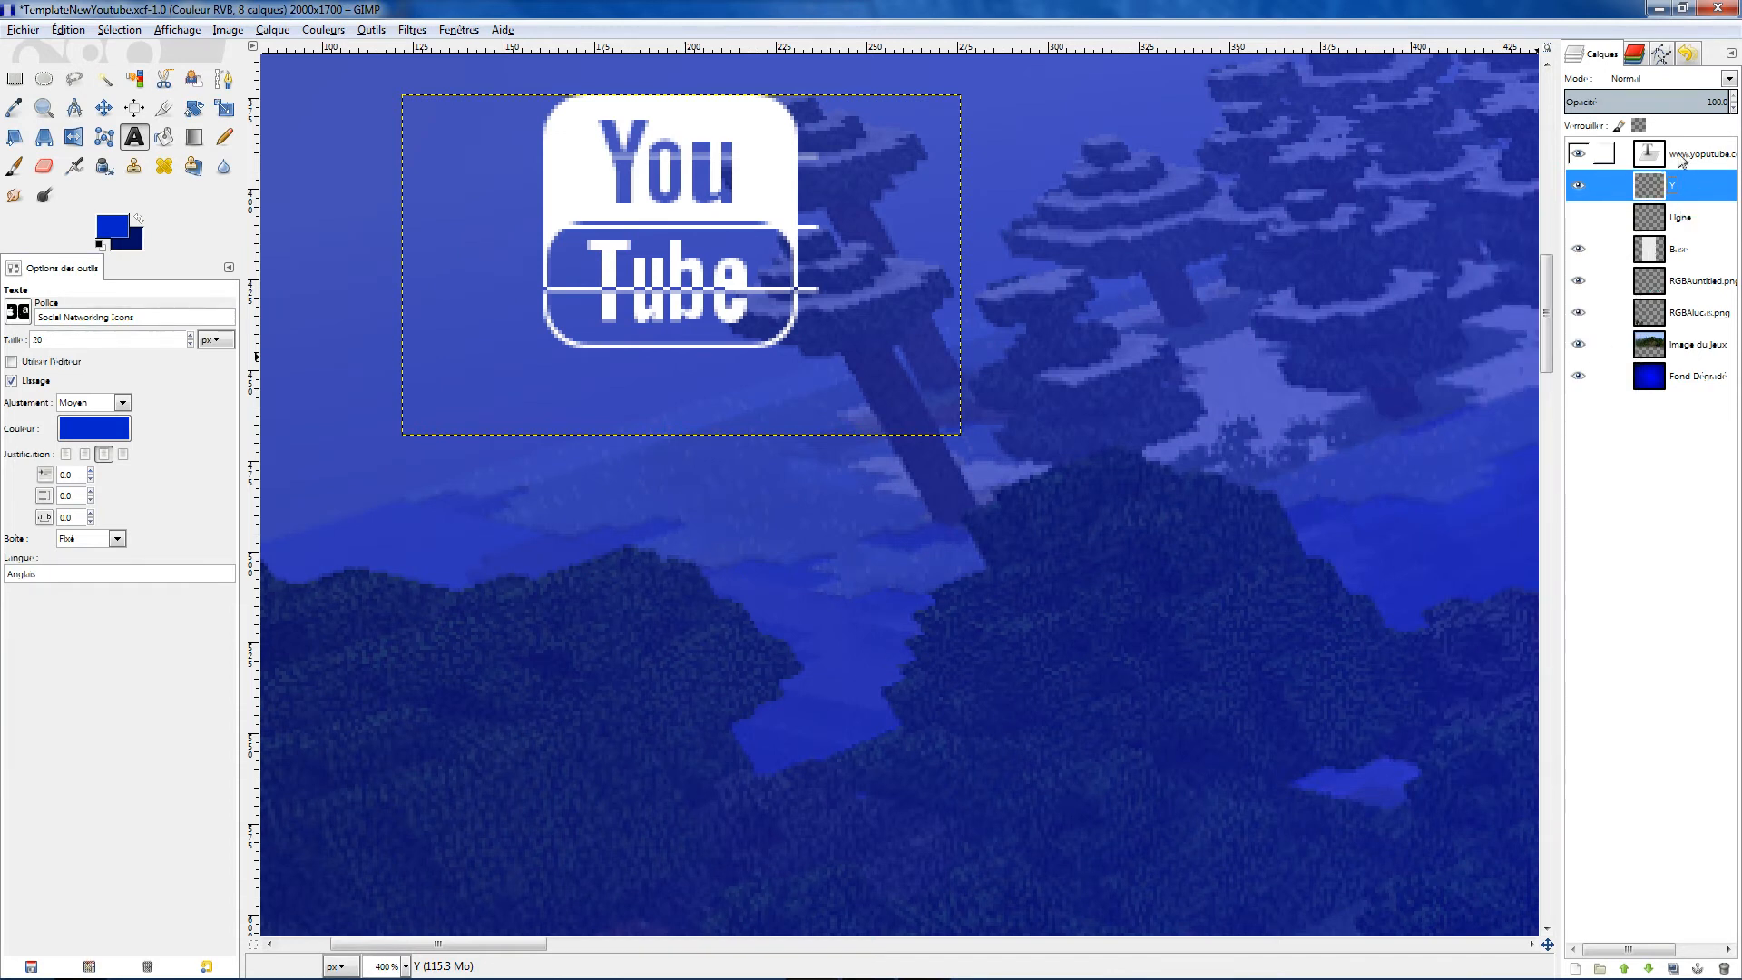
pyautogui.rightClick(1653, 187)
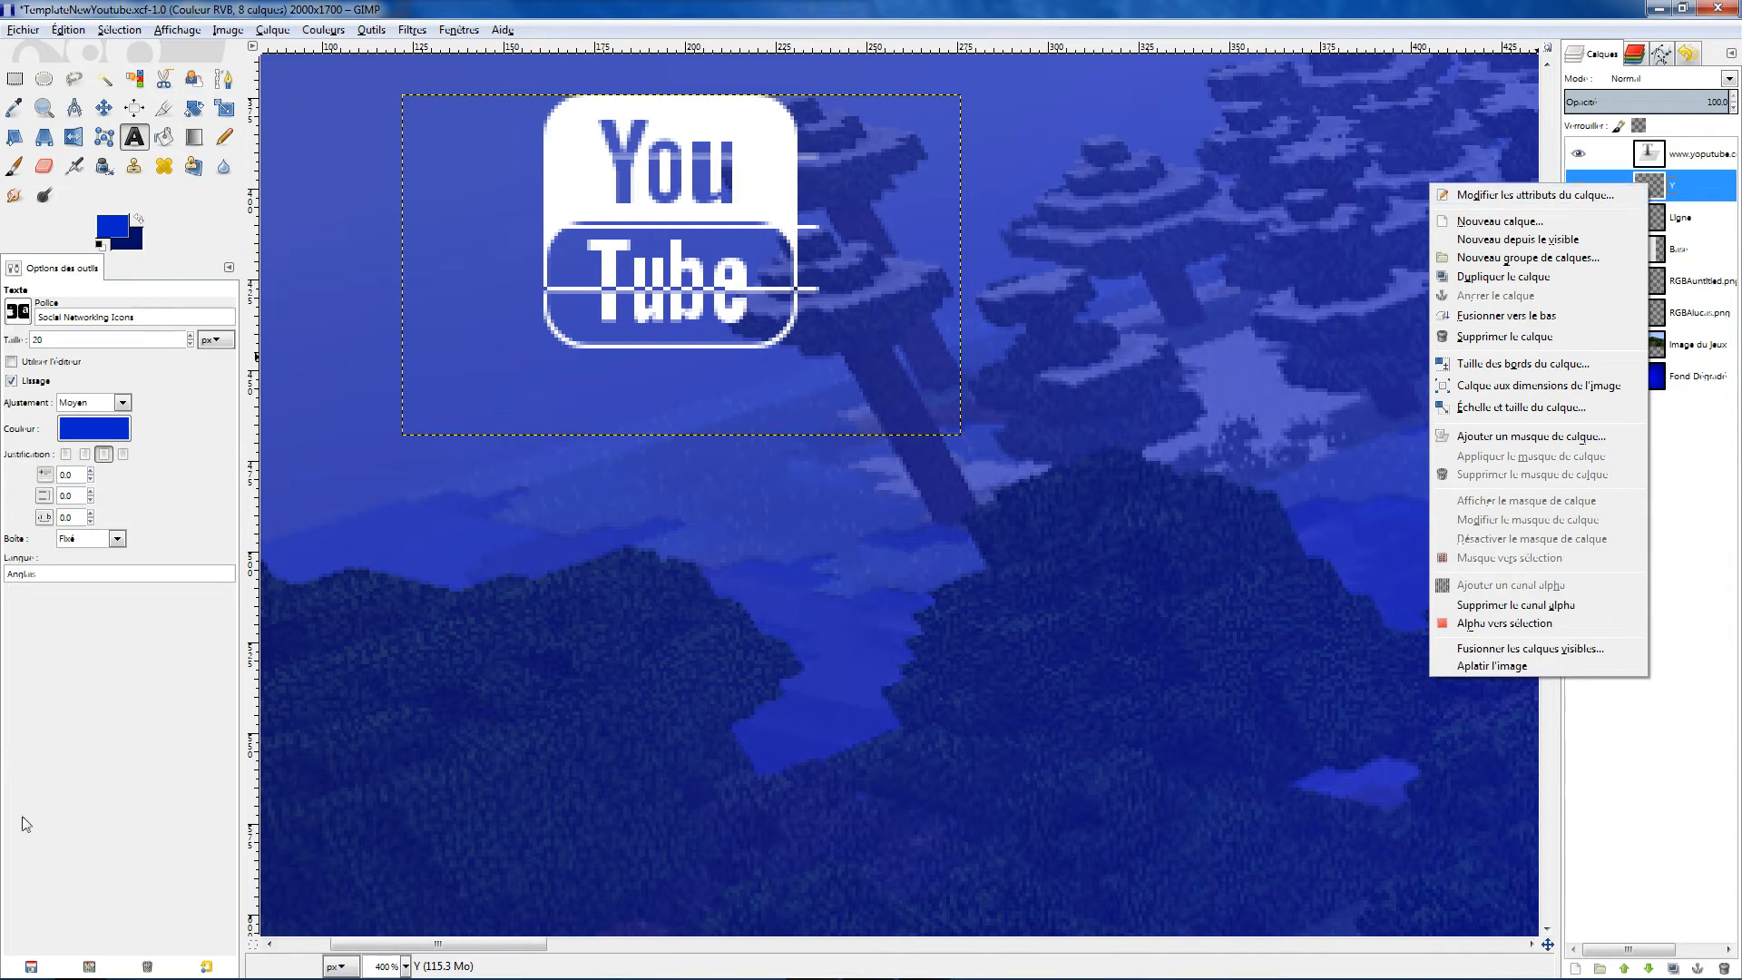
pyautogui.click(118, 764)
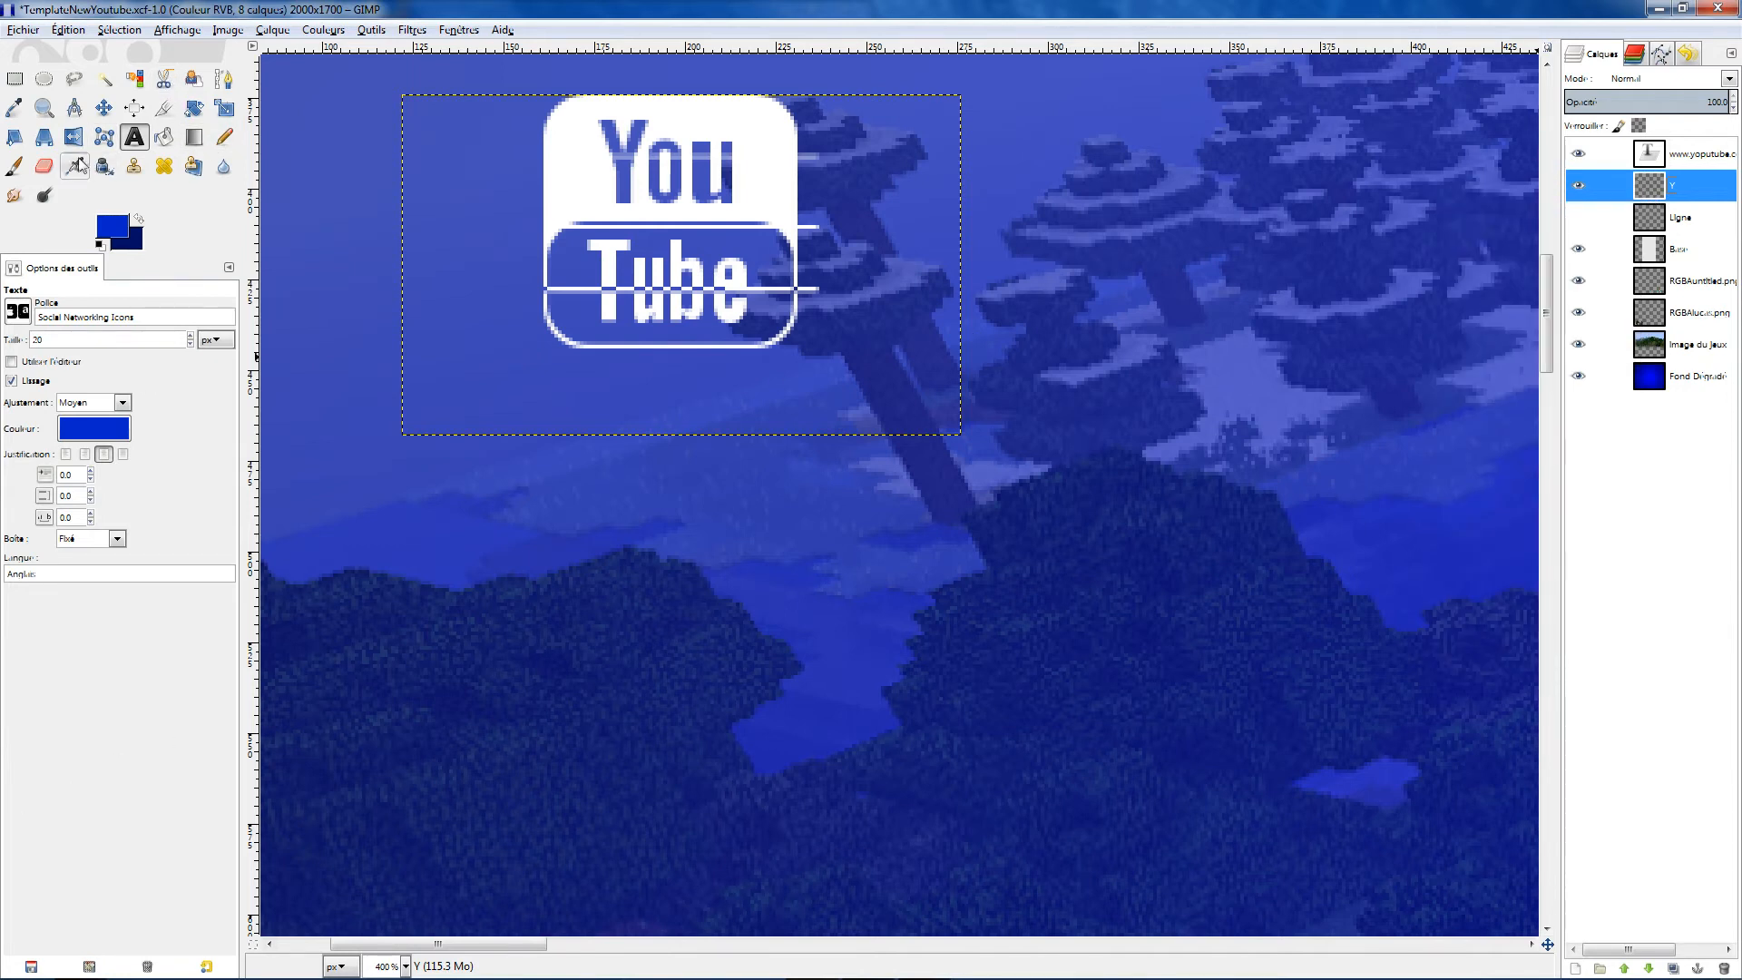
# Choose the Eraser for the YouTube icon layer and set its brush size to 1
pyautogui.click(43, 168)
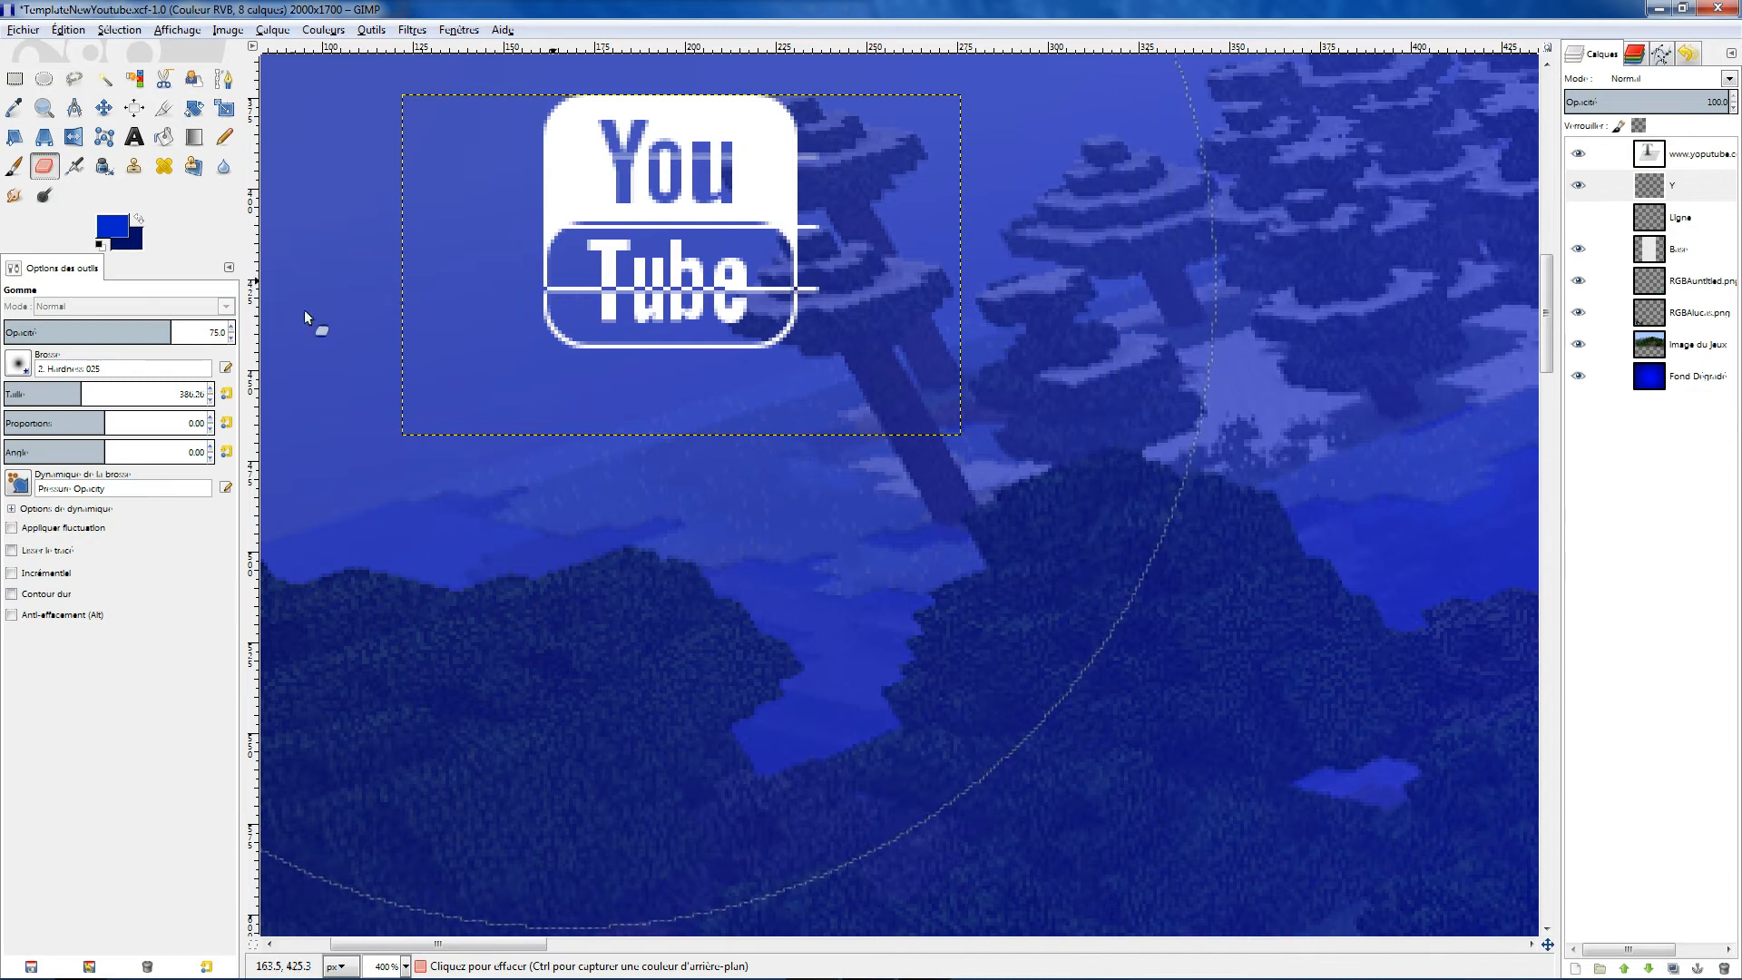
pyautogui.moveTo(78, 399); pyautogui.dragTo(4, 392)
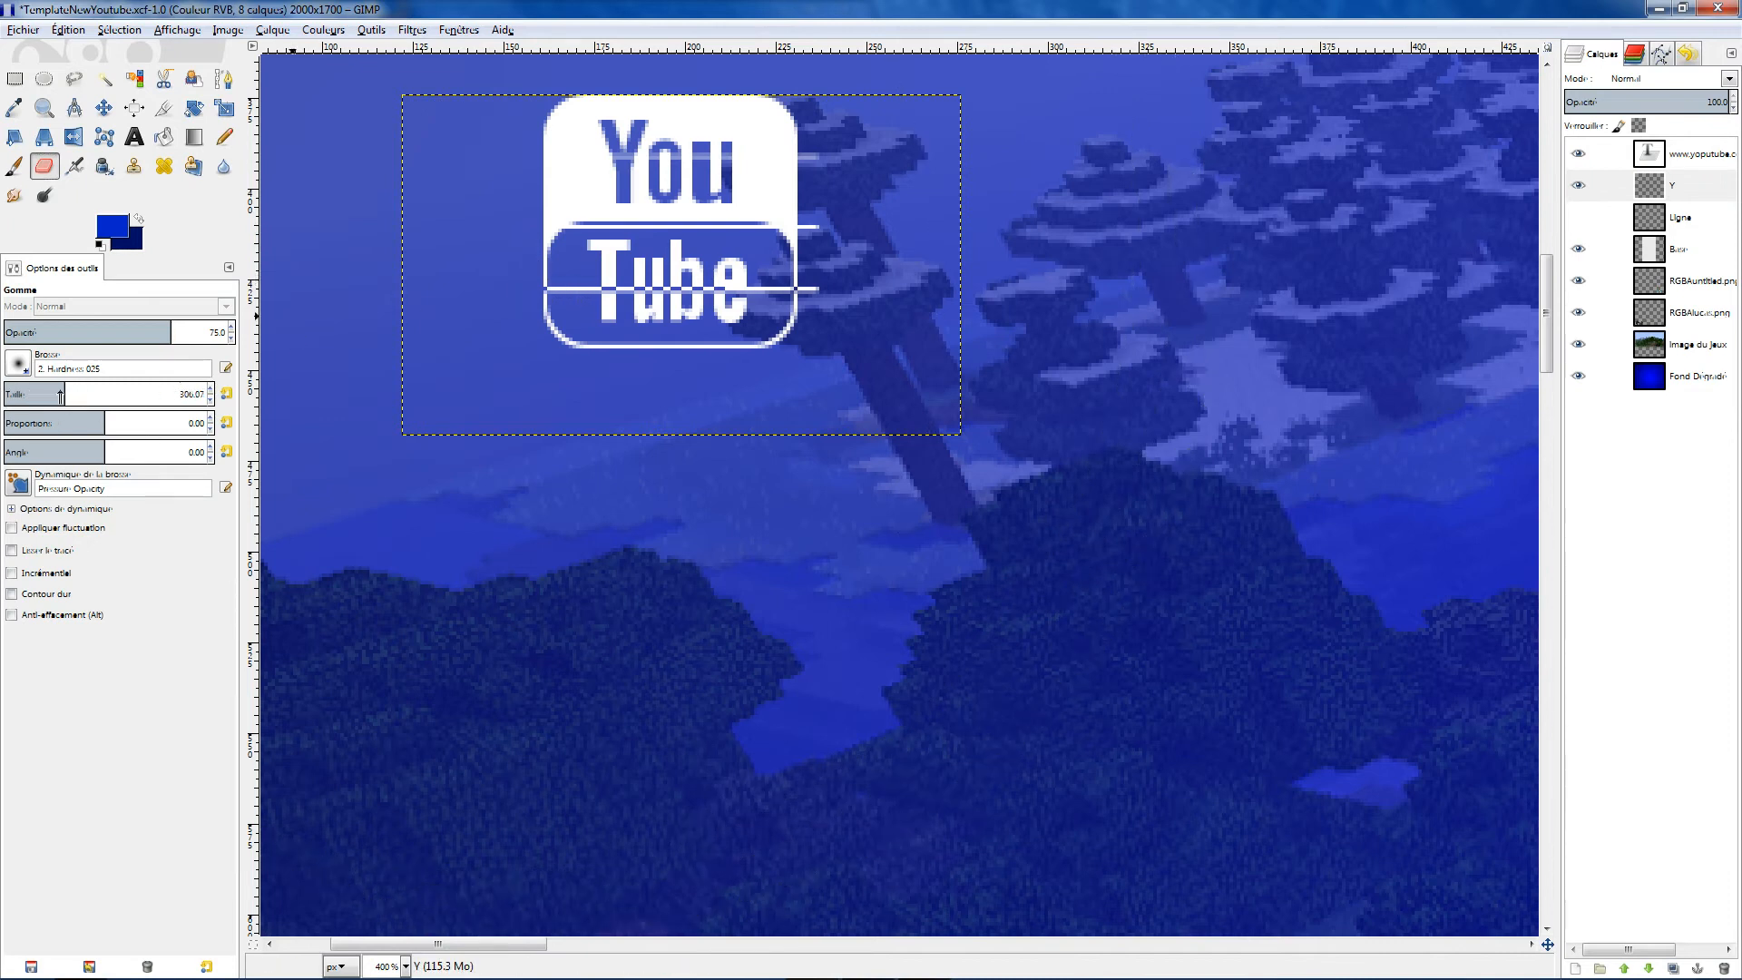
pyautogui.moveTo(198, 393); pyautogui.dragTo(221, 393)
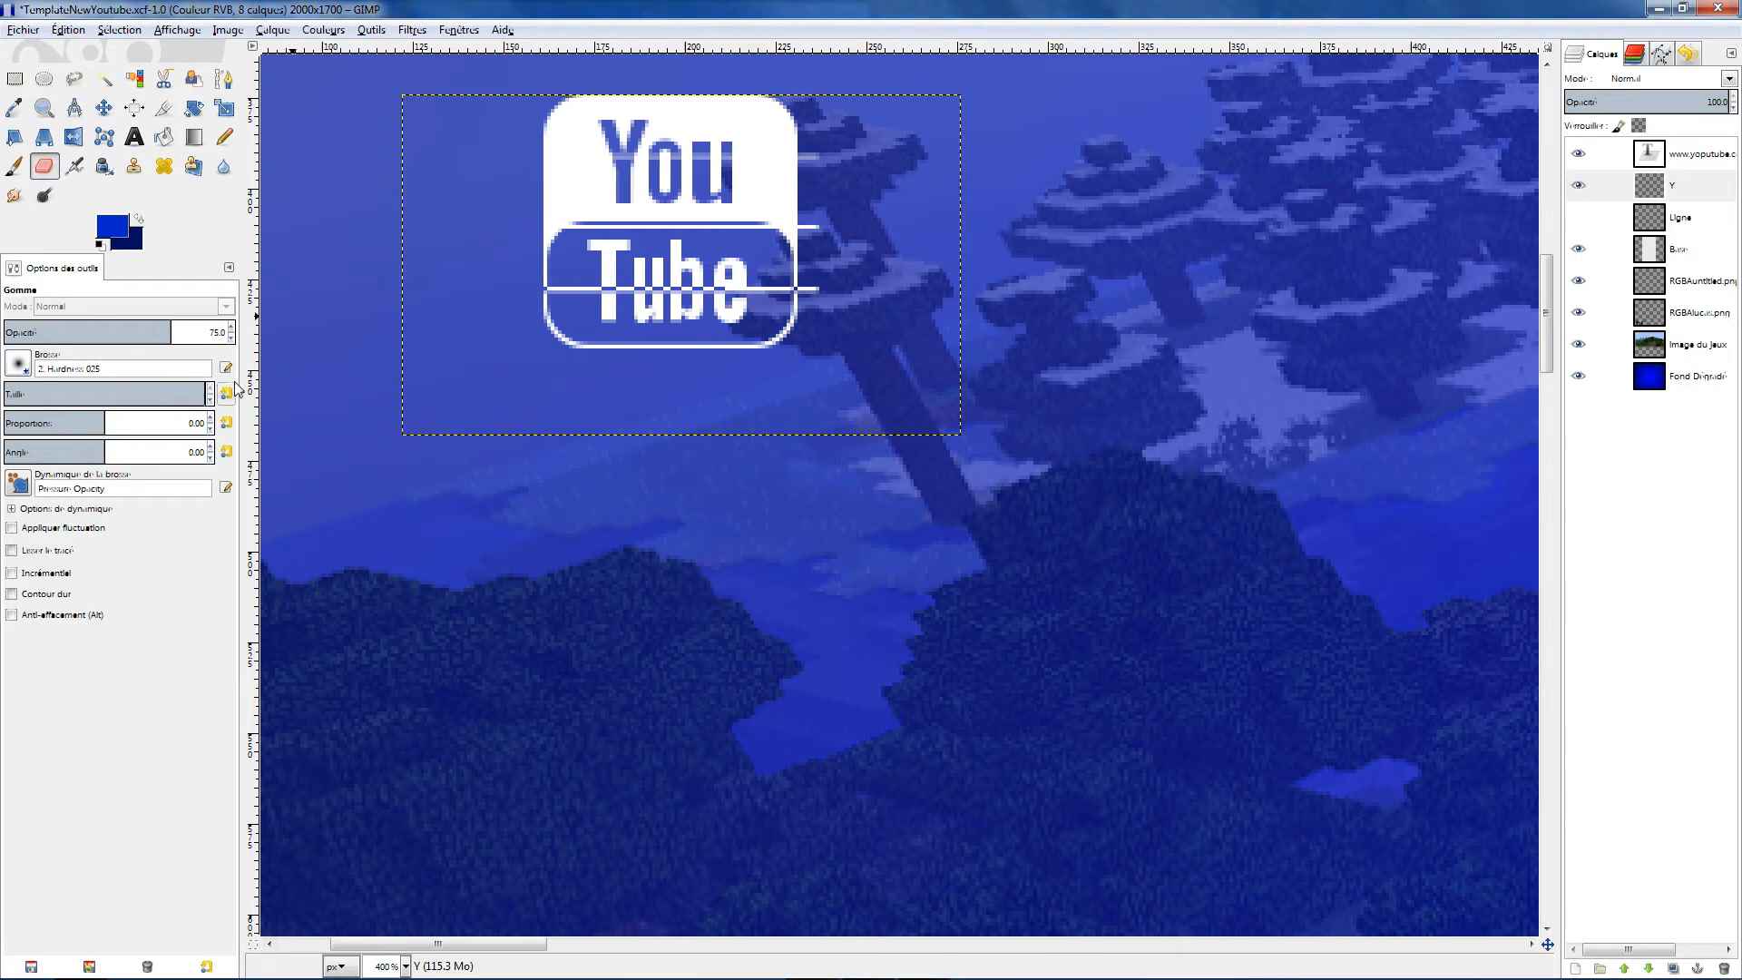
pyautogui.click(228, 392)
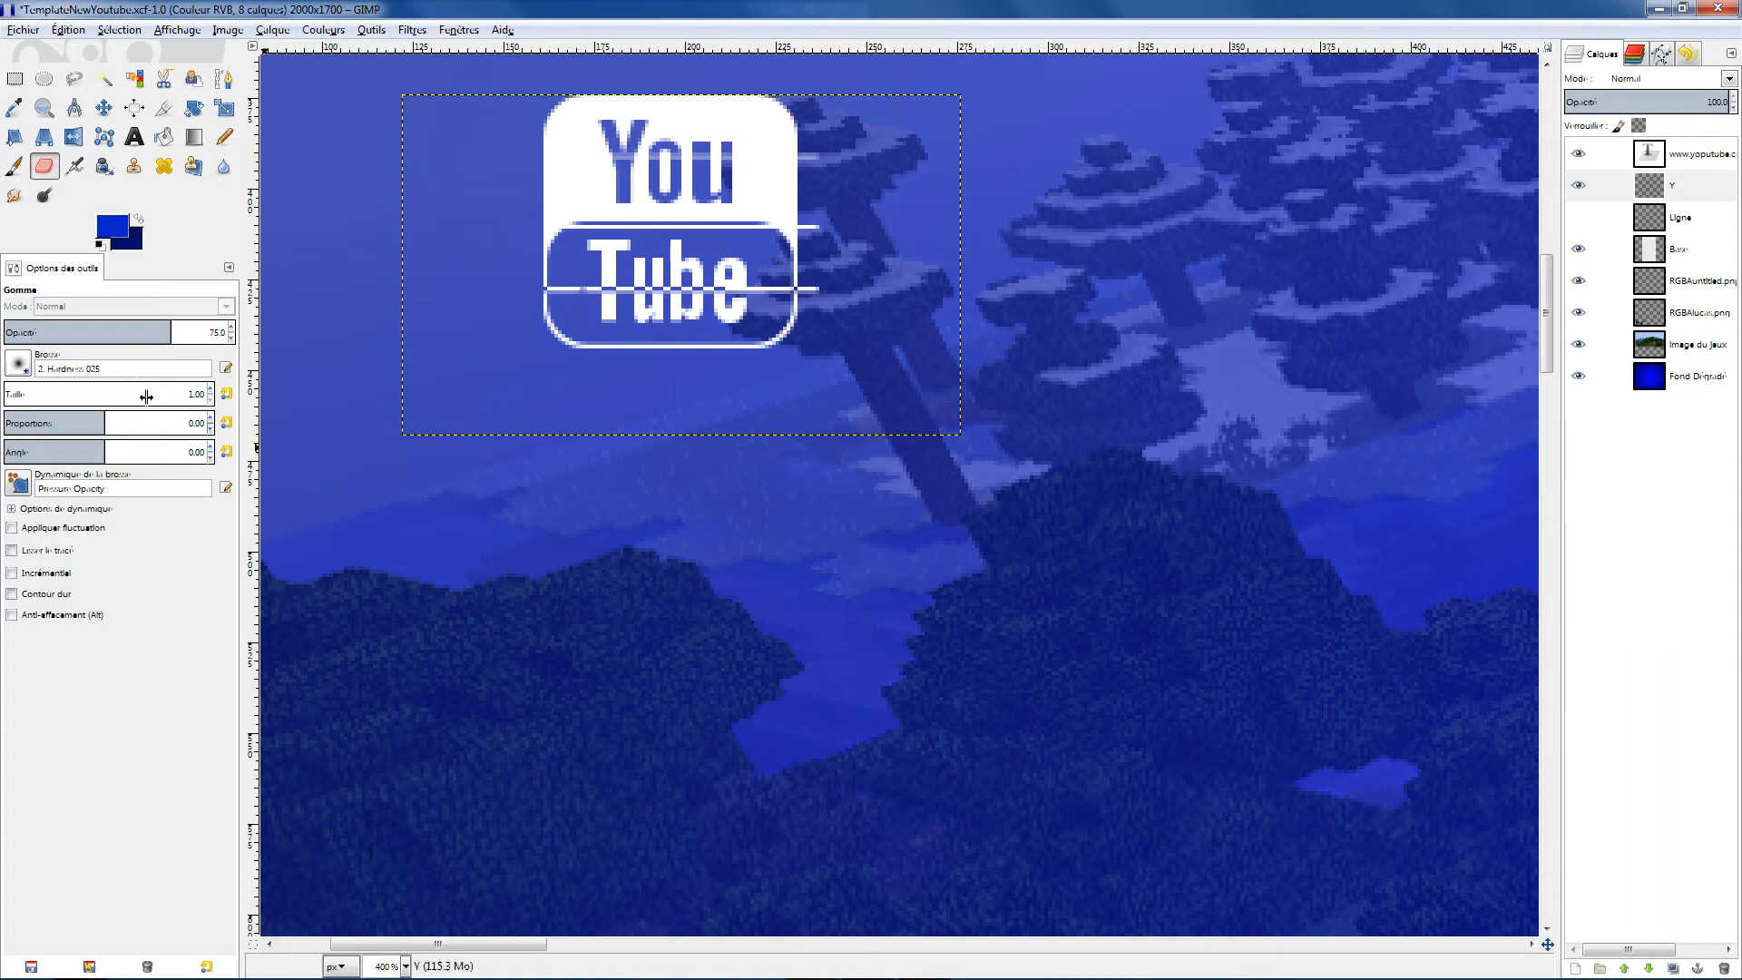
# Detach the tool options into an enlarged floating window below the tools and set the eraser opacity to 100
pyautogui.moveTo(54, 268); pyautogui.dragTo(153, 332)
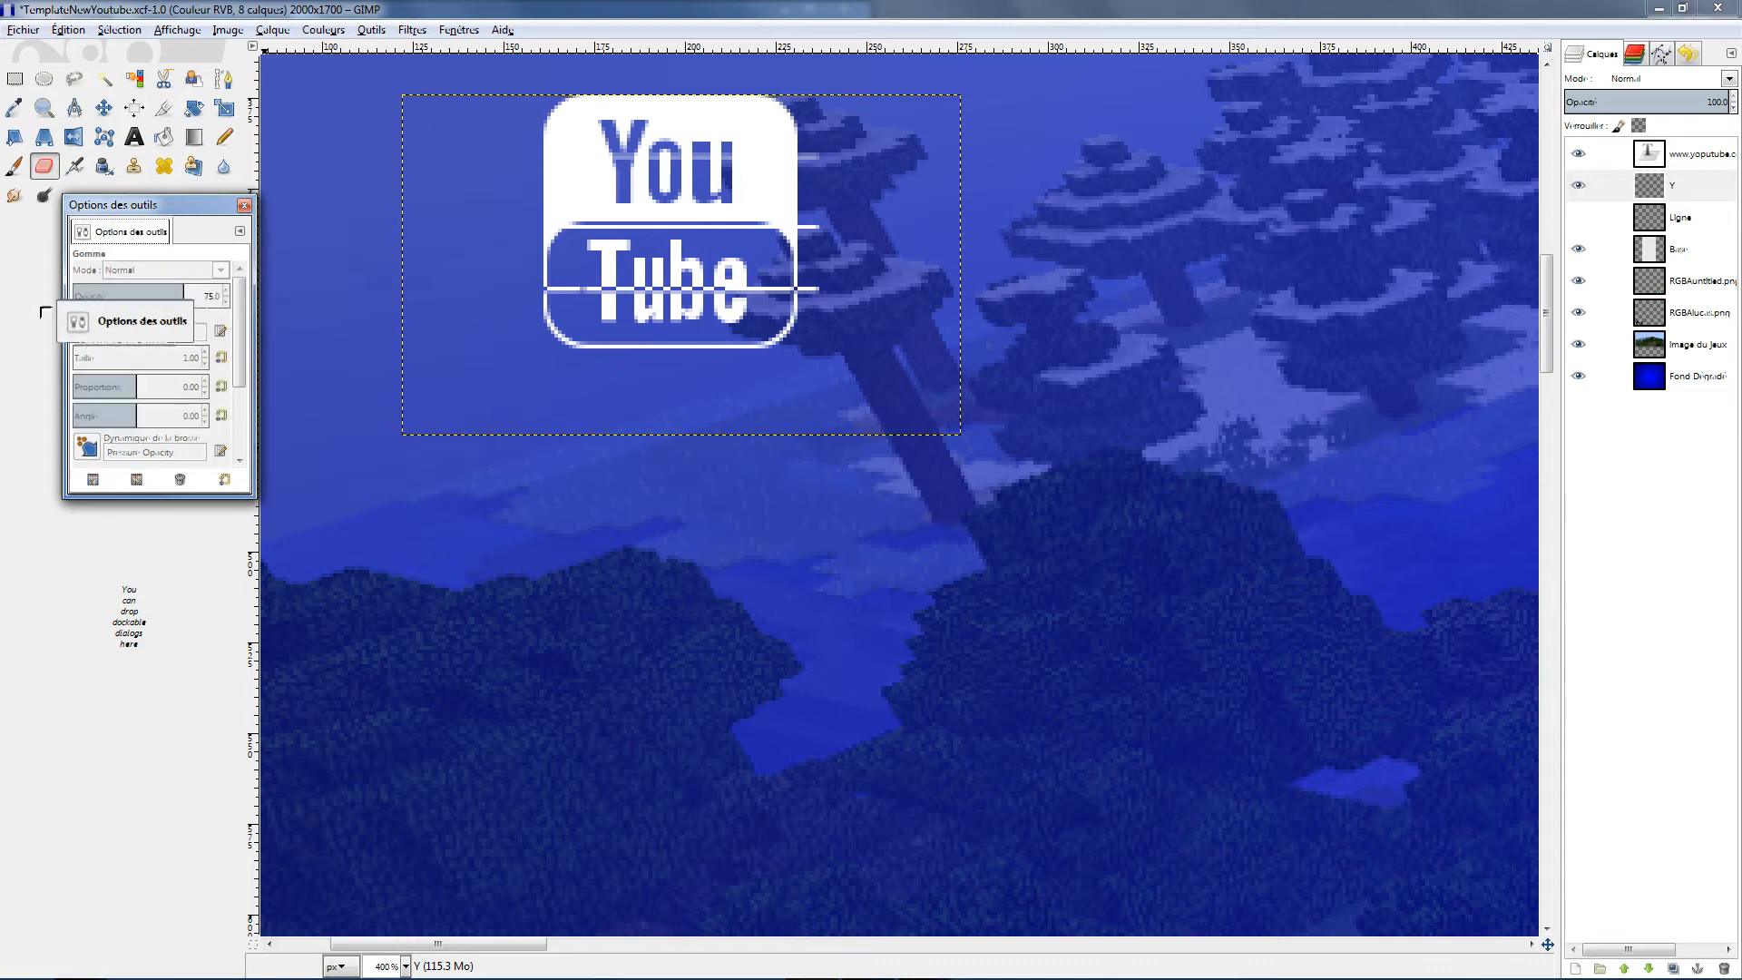
pyautogui.moveTo(141, 205); pyautogui.dragTo(60, 272)
pyautogui.moveTo(185, 566); pyautogui.dragTo(231, 972)
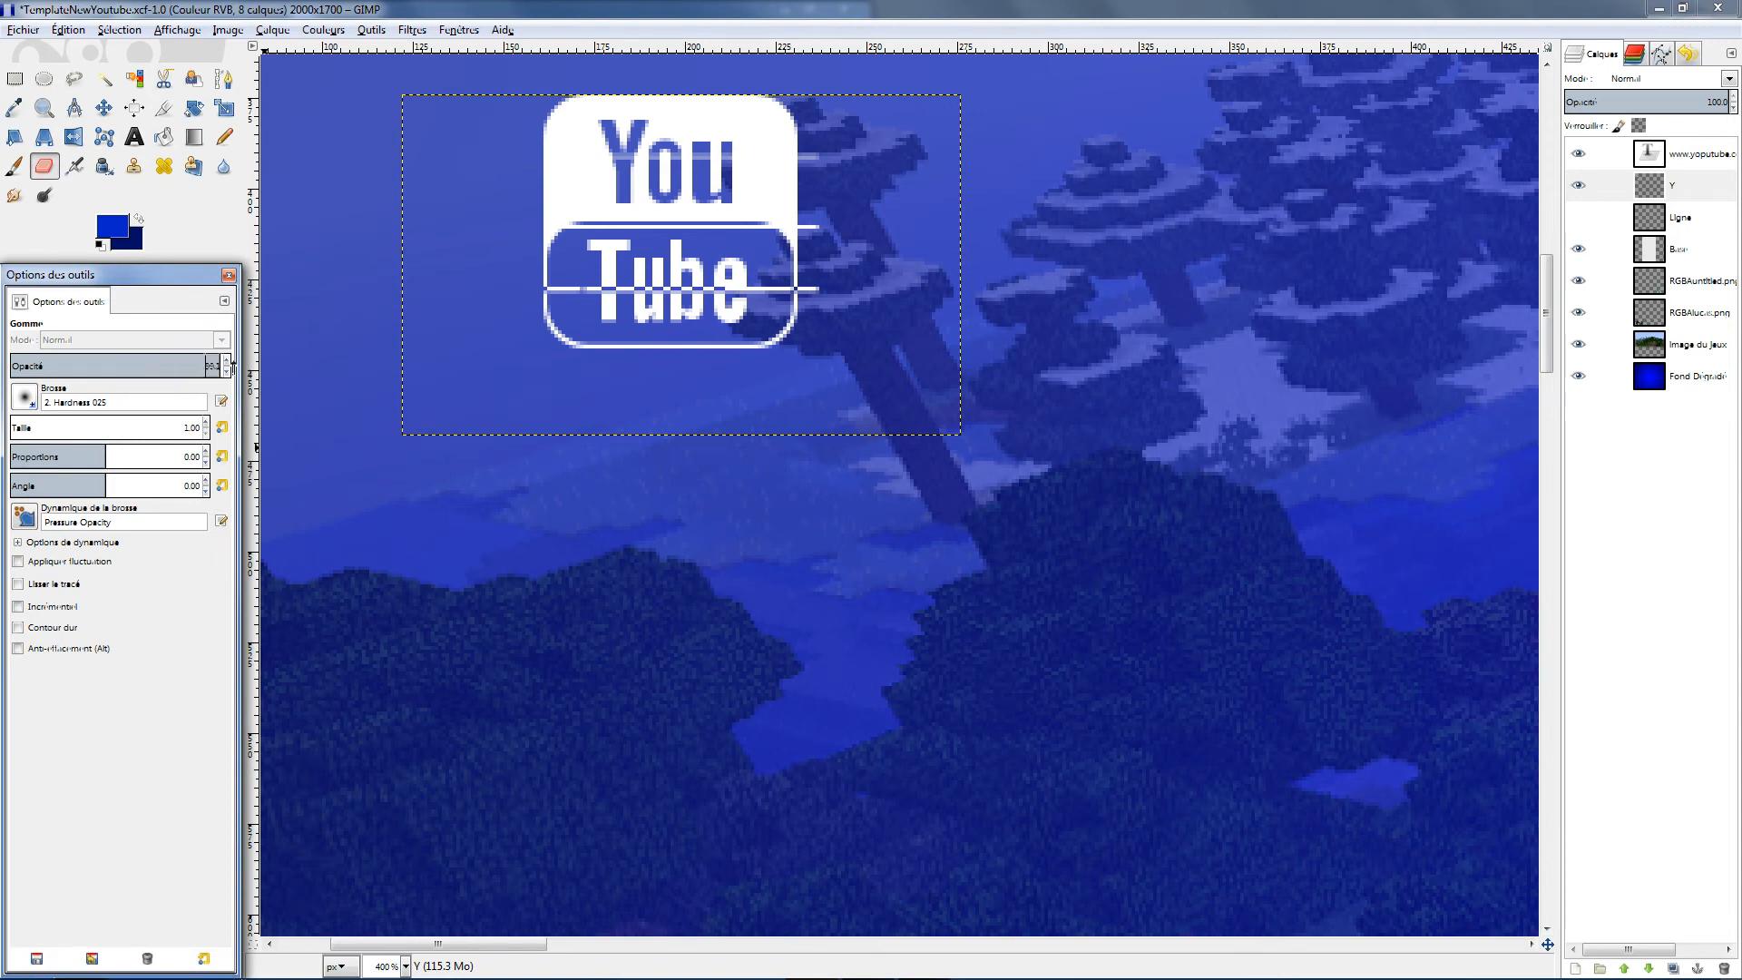
# Erase a small piece of the stray horizontal line to the left of the T in Tube
pyautogui.click(581, 295)
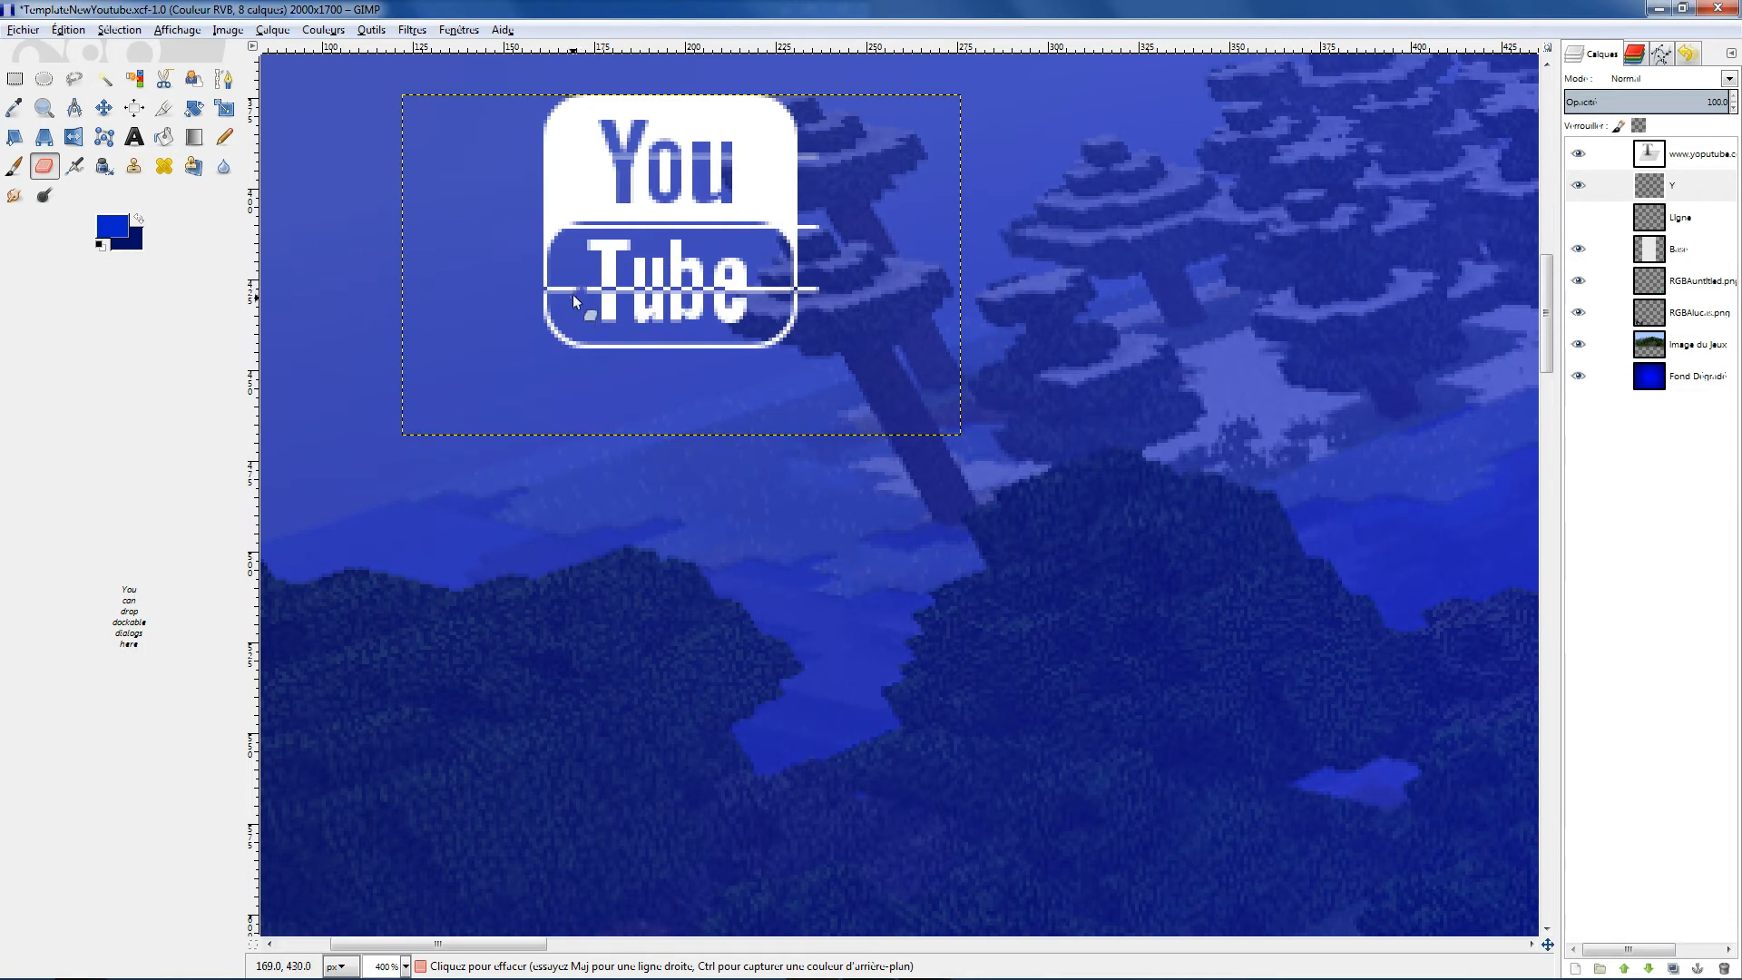
pyautogui.press('ctrl')
pyautogui.keyDown('ctrl'); pyautogui.scroll(4, 558, 288); pyautogui.keyUp('ctrl')
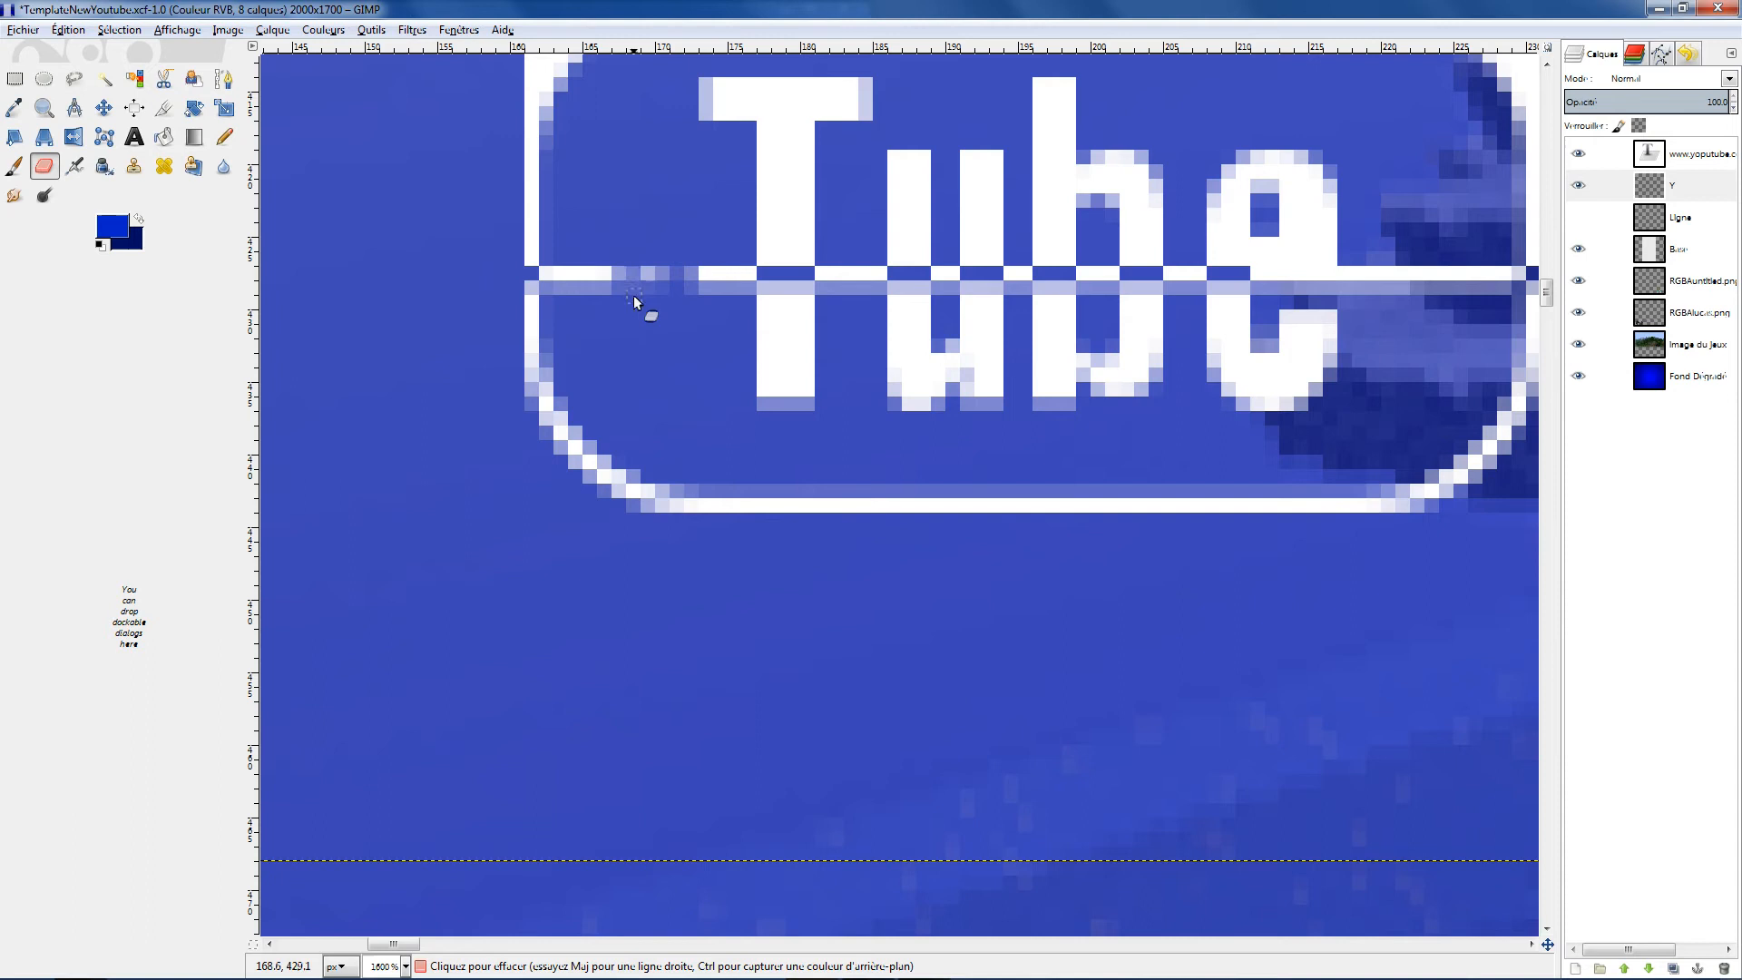
# Close the floating tool options window and reopen the tool options docked alongside the layers
pyautogui.moveTo(396, 972)
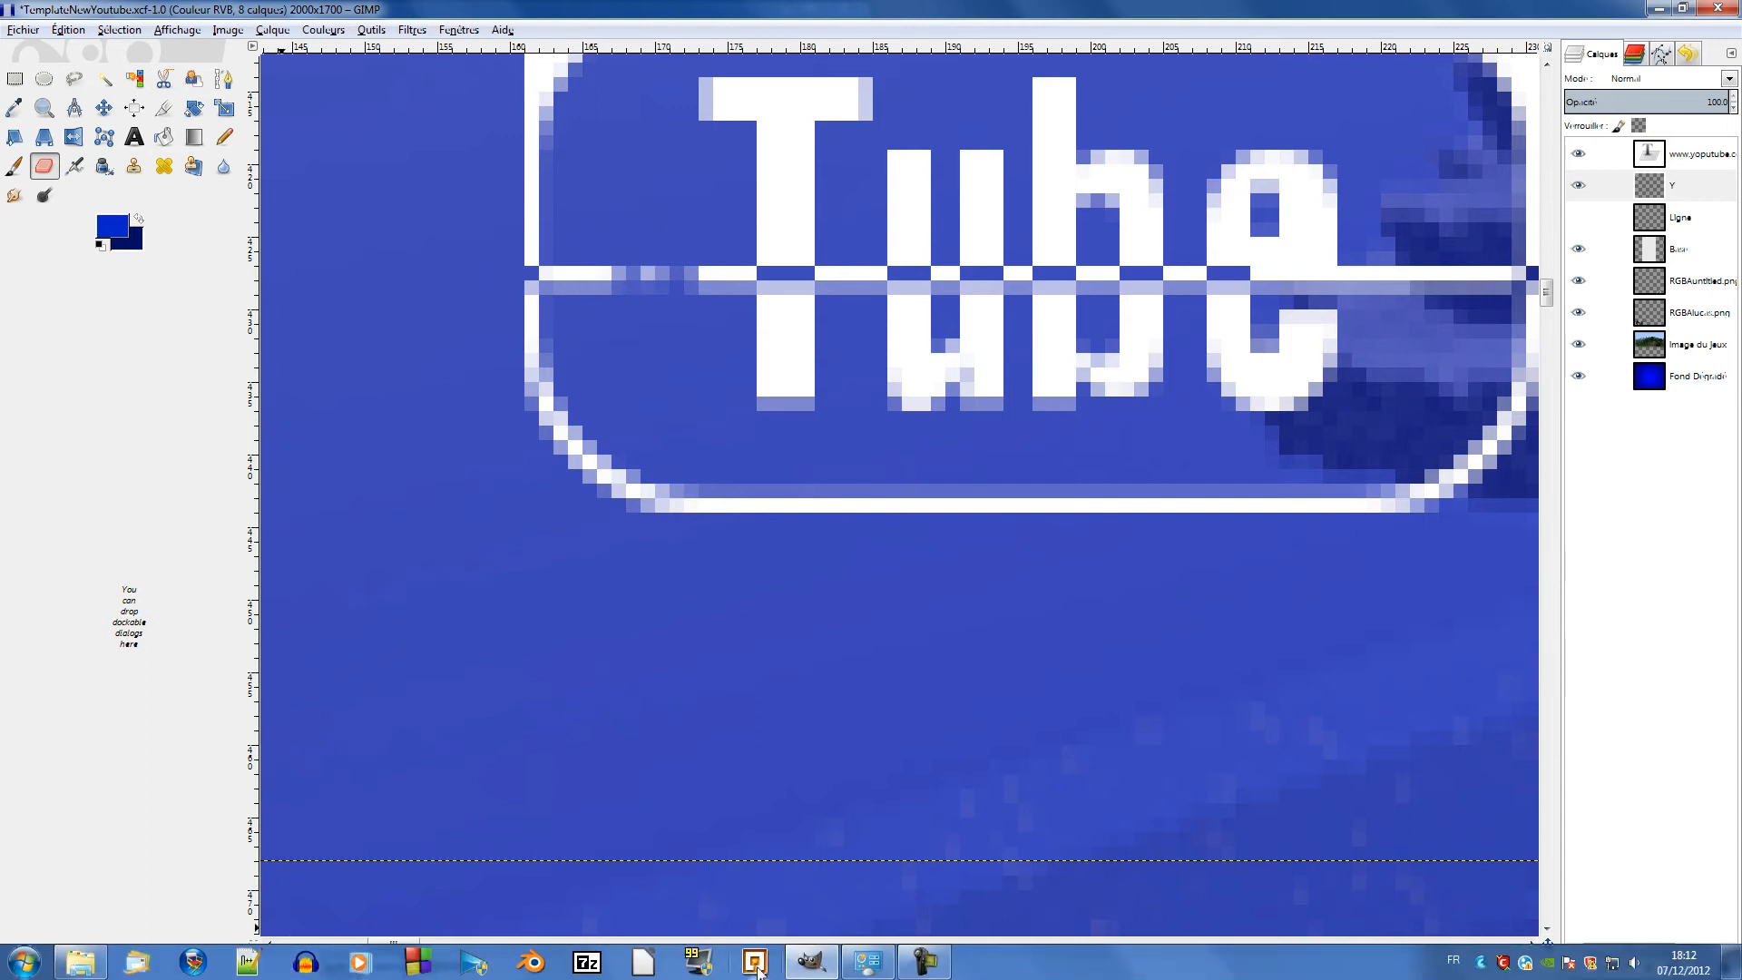
pyautogui.click(803, 959)
pyautogui.click(803, 960)
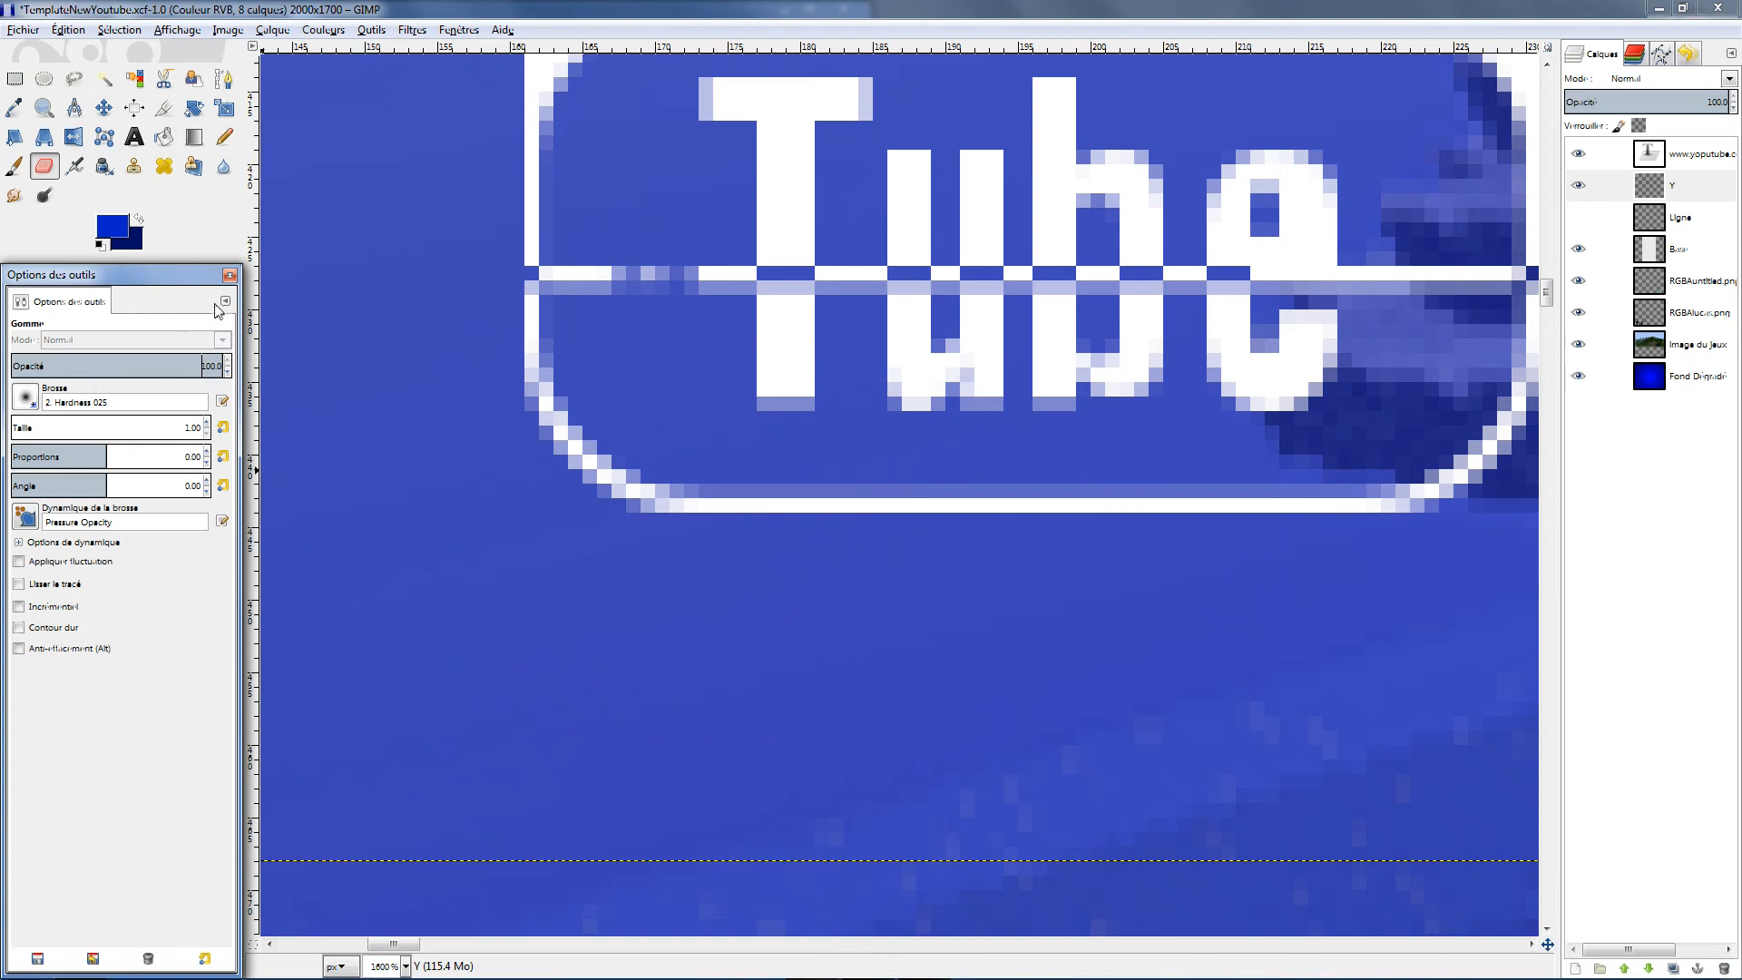
pyautogui.click(230, 275)
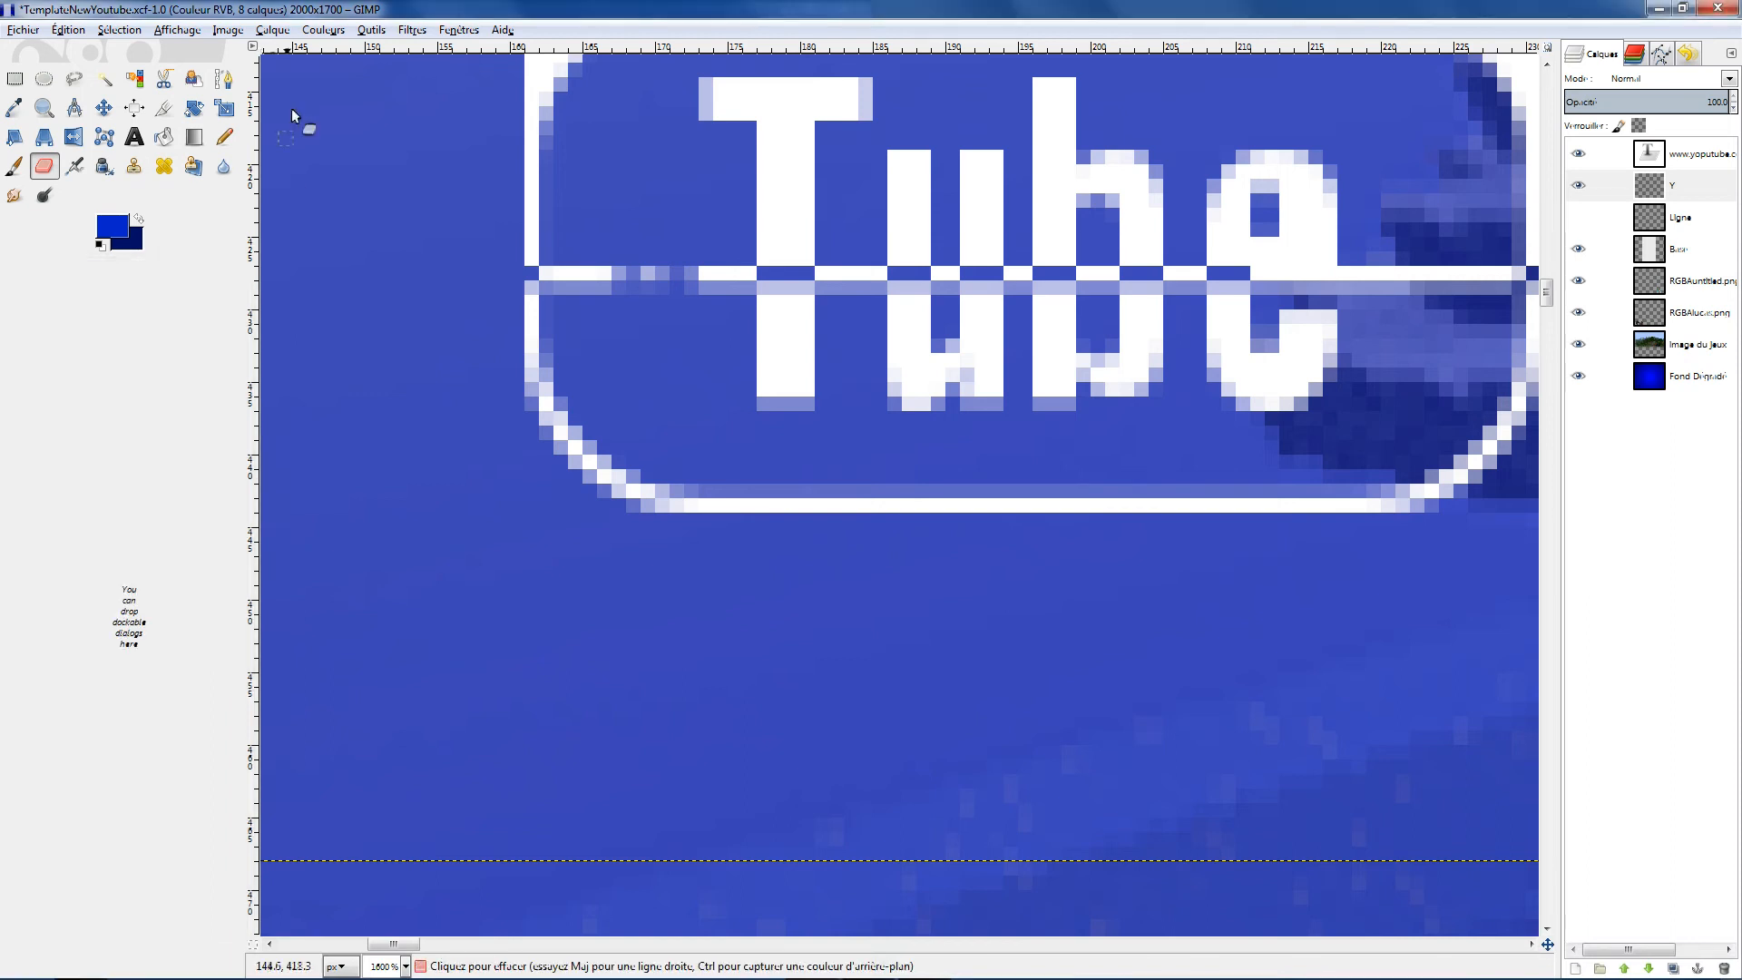
pyautogui.click(255, 48)
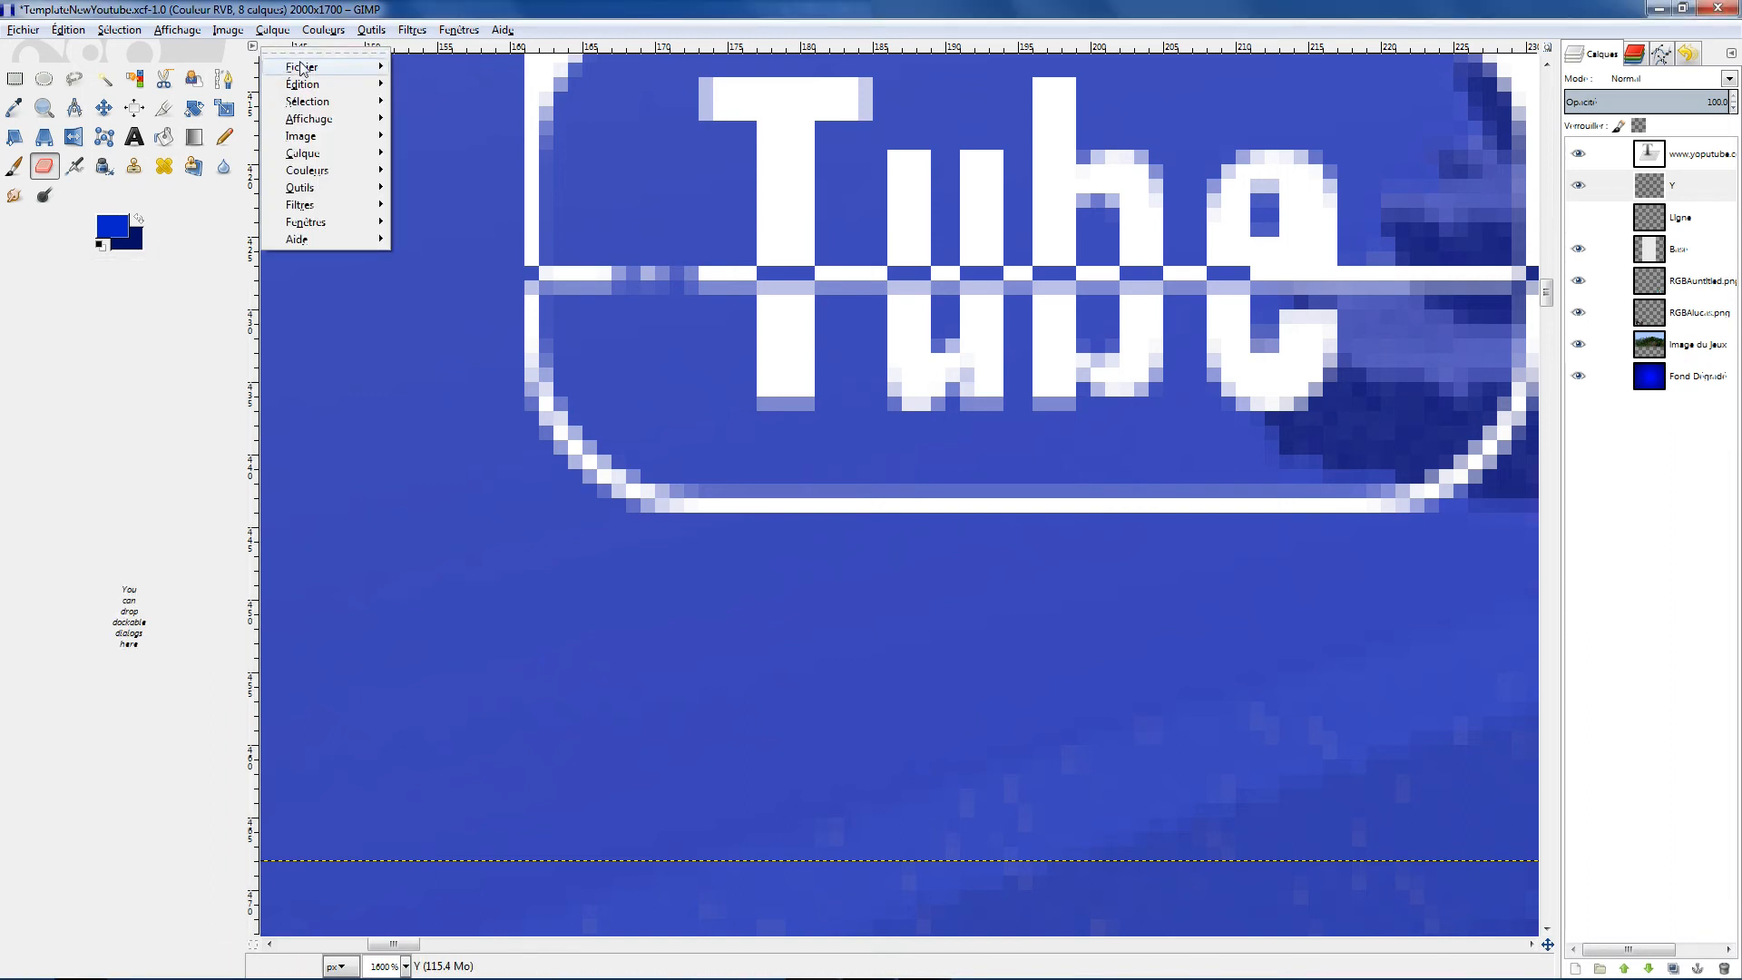
pyautogui.click(186, 325)
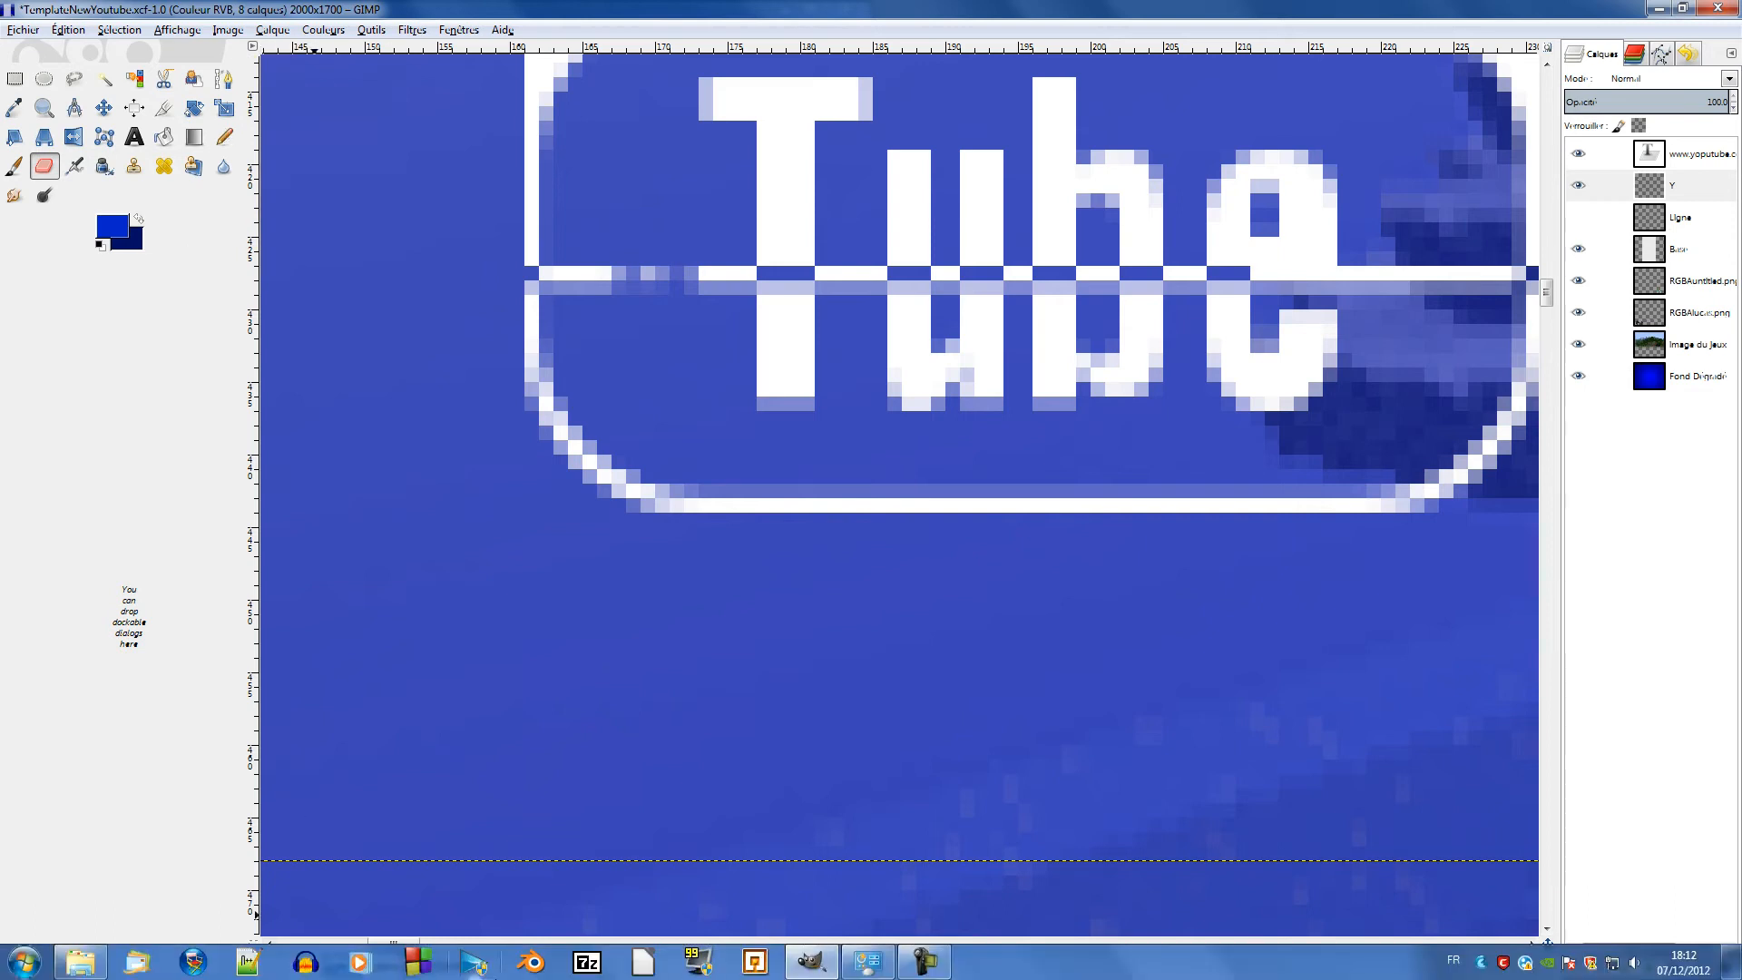
pyautogui.click(425, 34)
pyautogui.moveTo(458, 29)
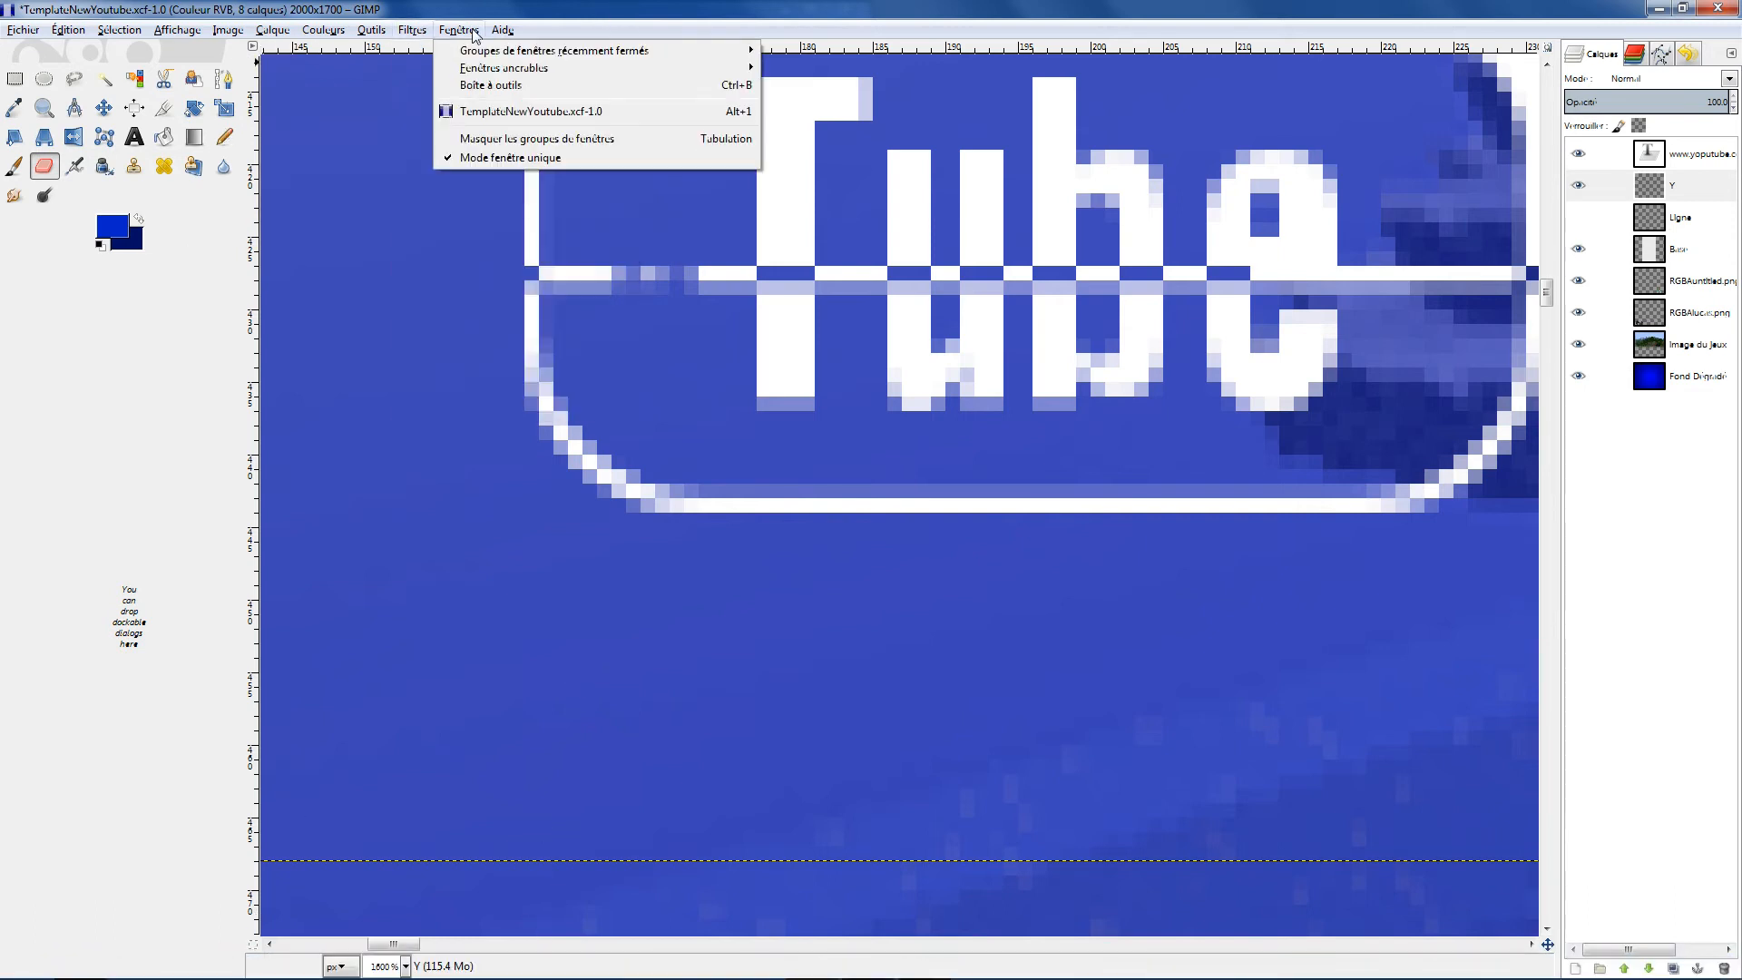
pyautogui.moveTo(495, 51)
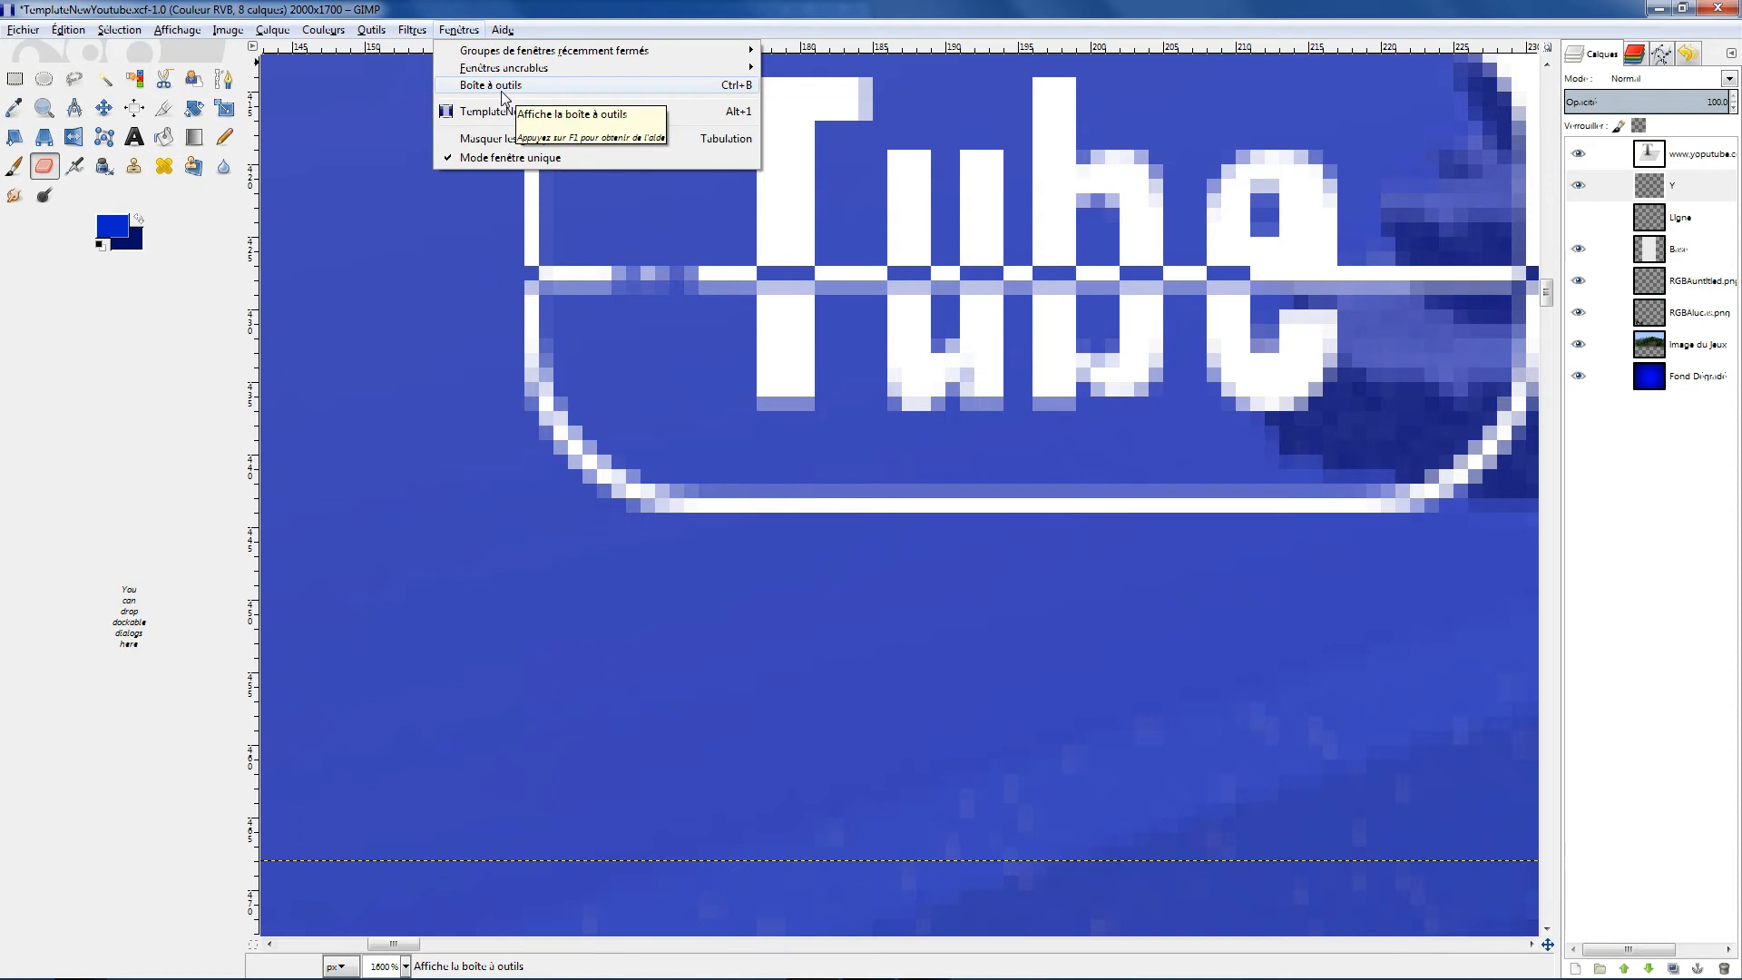
pyautogui.moveTo(580, 68)
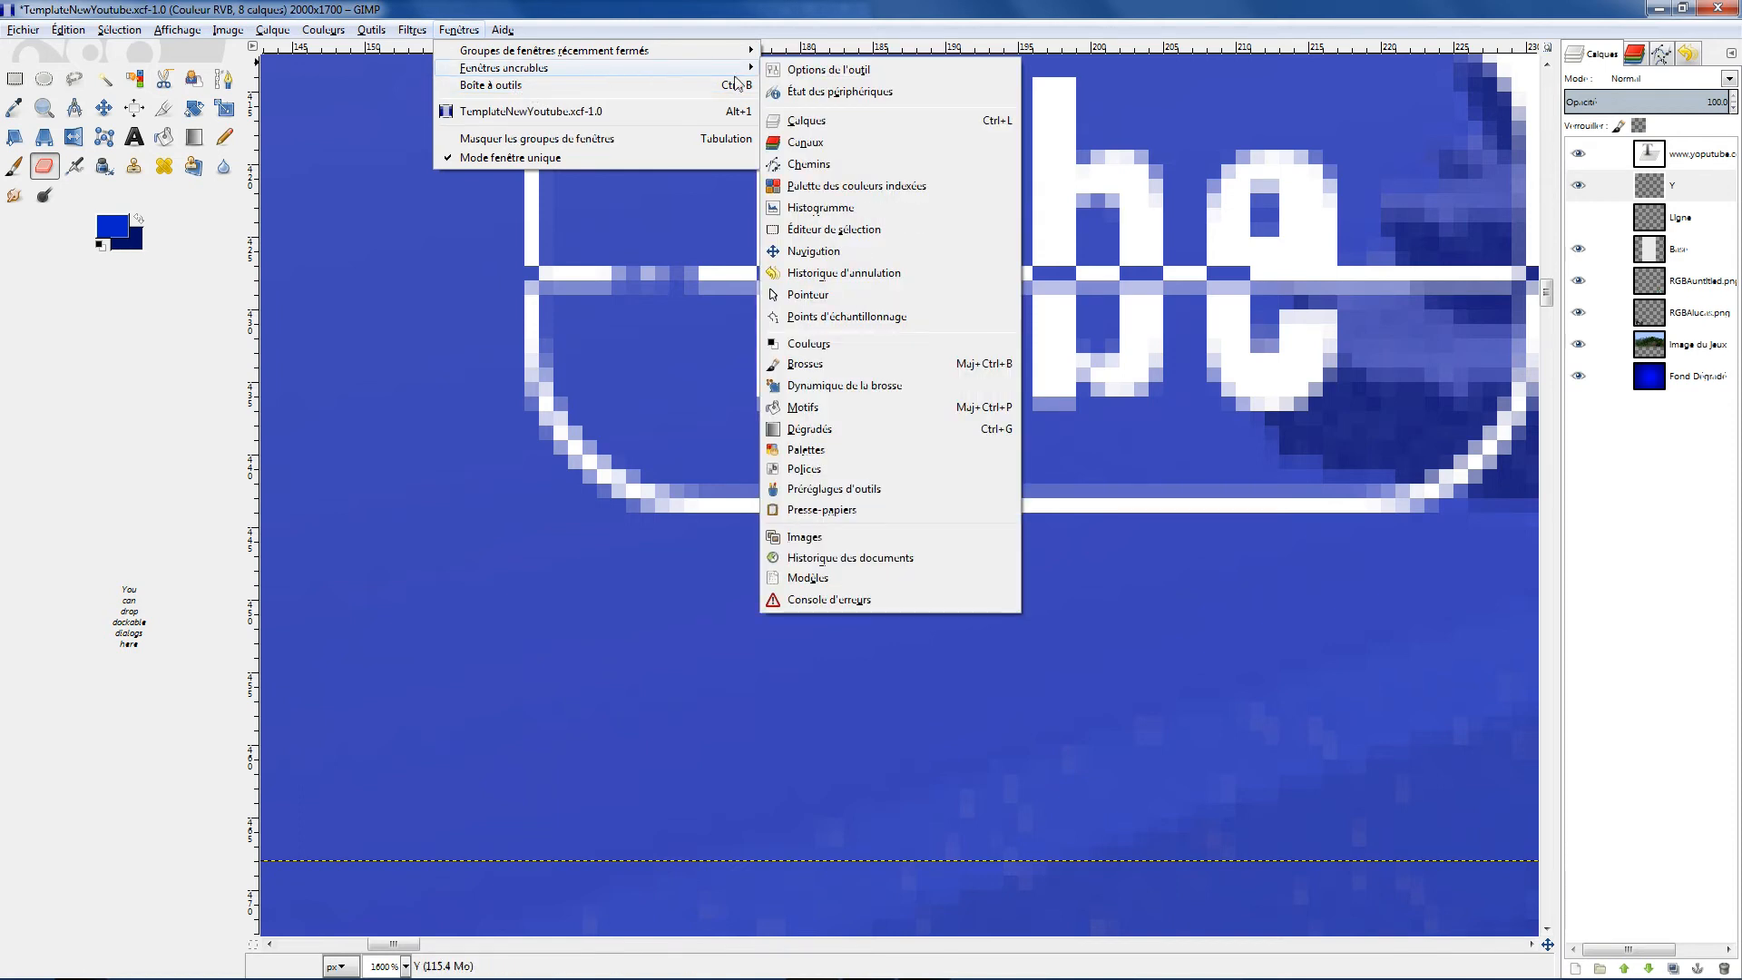
pyautogui.click(811, 73)
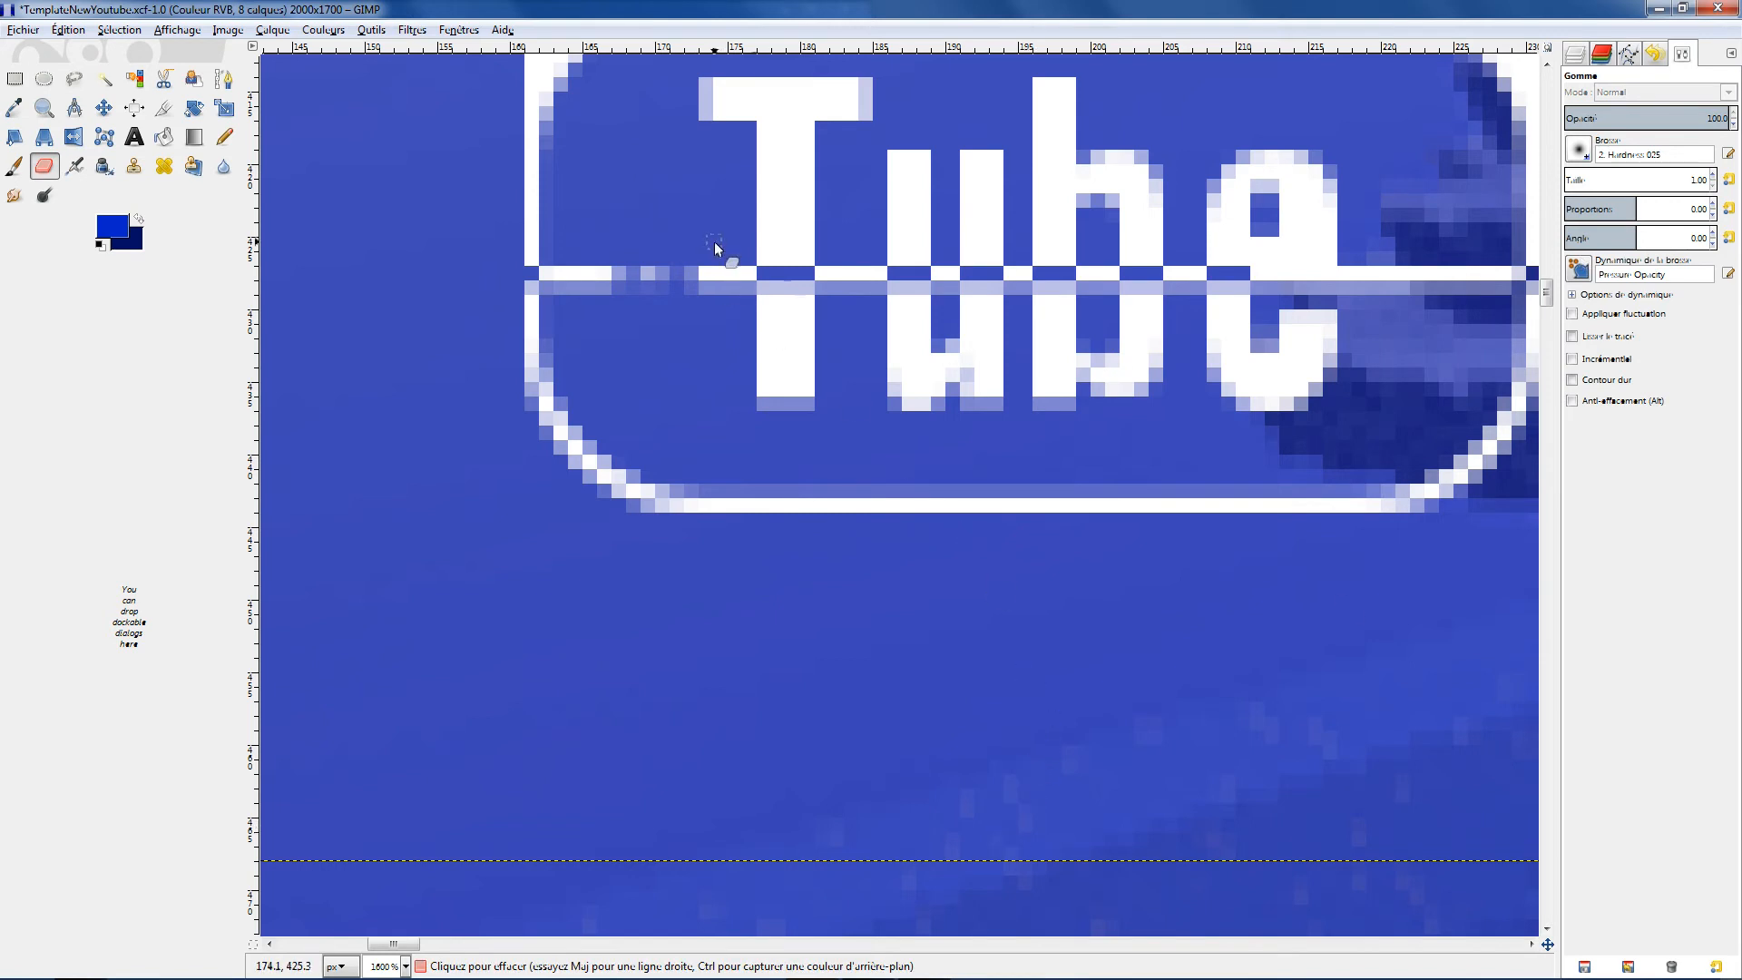
# Switch the eraser to the 2. Hardness 100 brush and reduce its size to about 7
pyautogui.moveTo(1713, 188); pyautogui.dragTo(1735, 182)
pyautogui.click(1579, 150)
pyautogui.click(1681, 205)
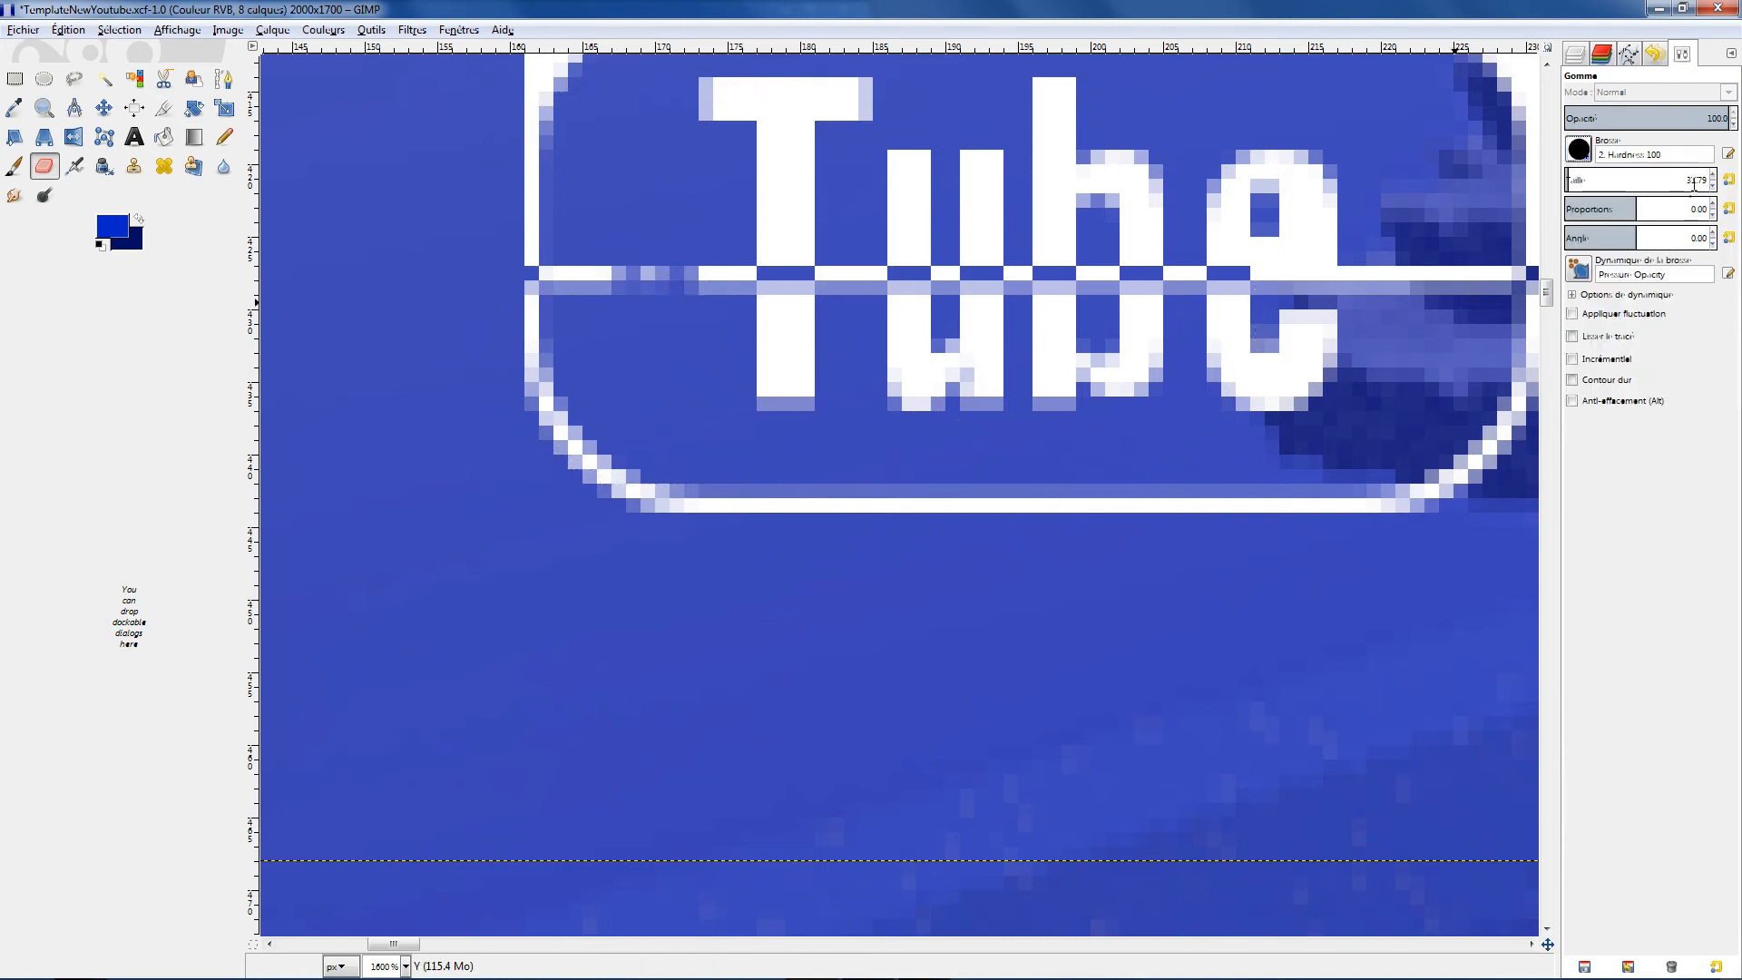
pyautogui.moveTo(1683, 184)
pyautogui.mouseDown()
pyautogui.moveTo(1464, 183)
pyautogui.moveTo(1566, 190)
pyautogui.mouseUp()
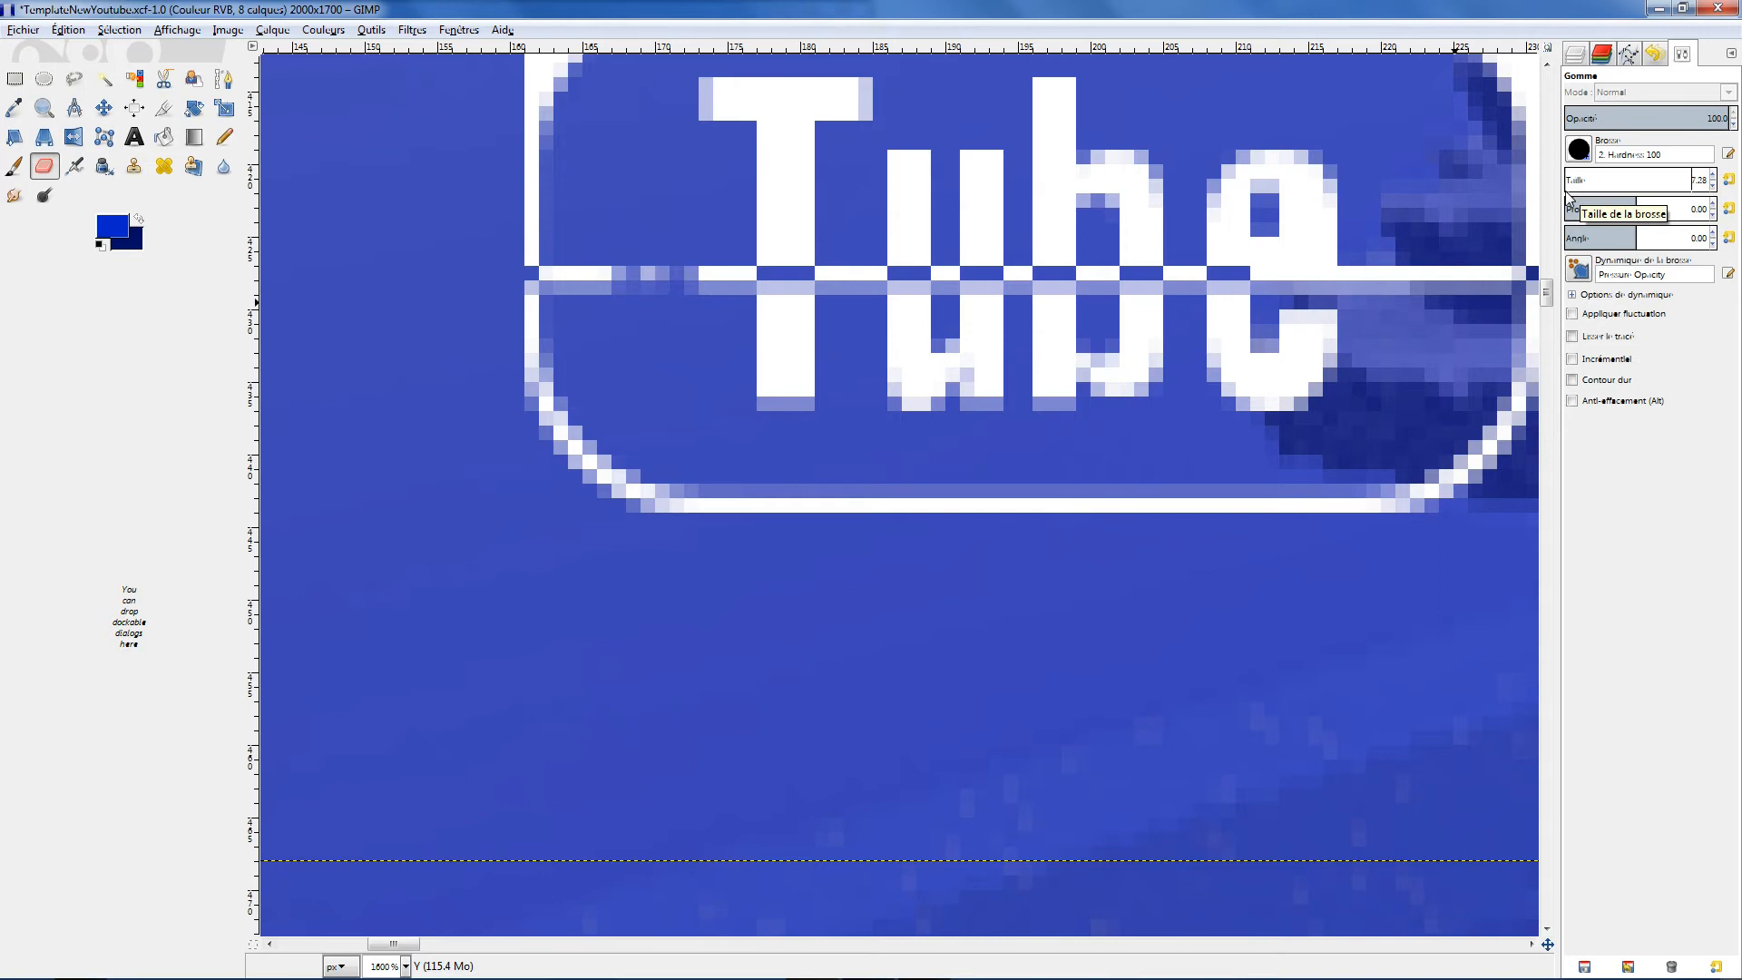
# Erase the stray line on both sides of the Tube lettering inside the frame, reducing the eraser size to 4.22 partway
pyautogui.moveTo(621, 261)
pyautogui.mouseDown()
pyautogui.moveTo(648, 278)
pyautogui.moveTo(608, 279)
pyautogui.moveTo(705, 269)
pyautogui.mouseUp()
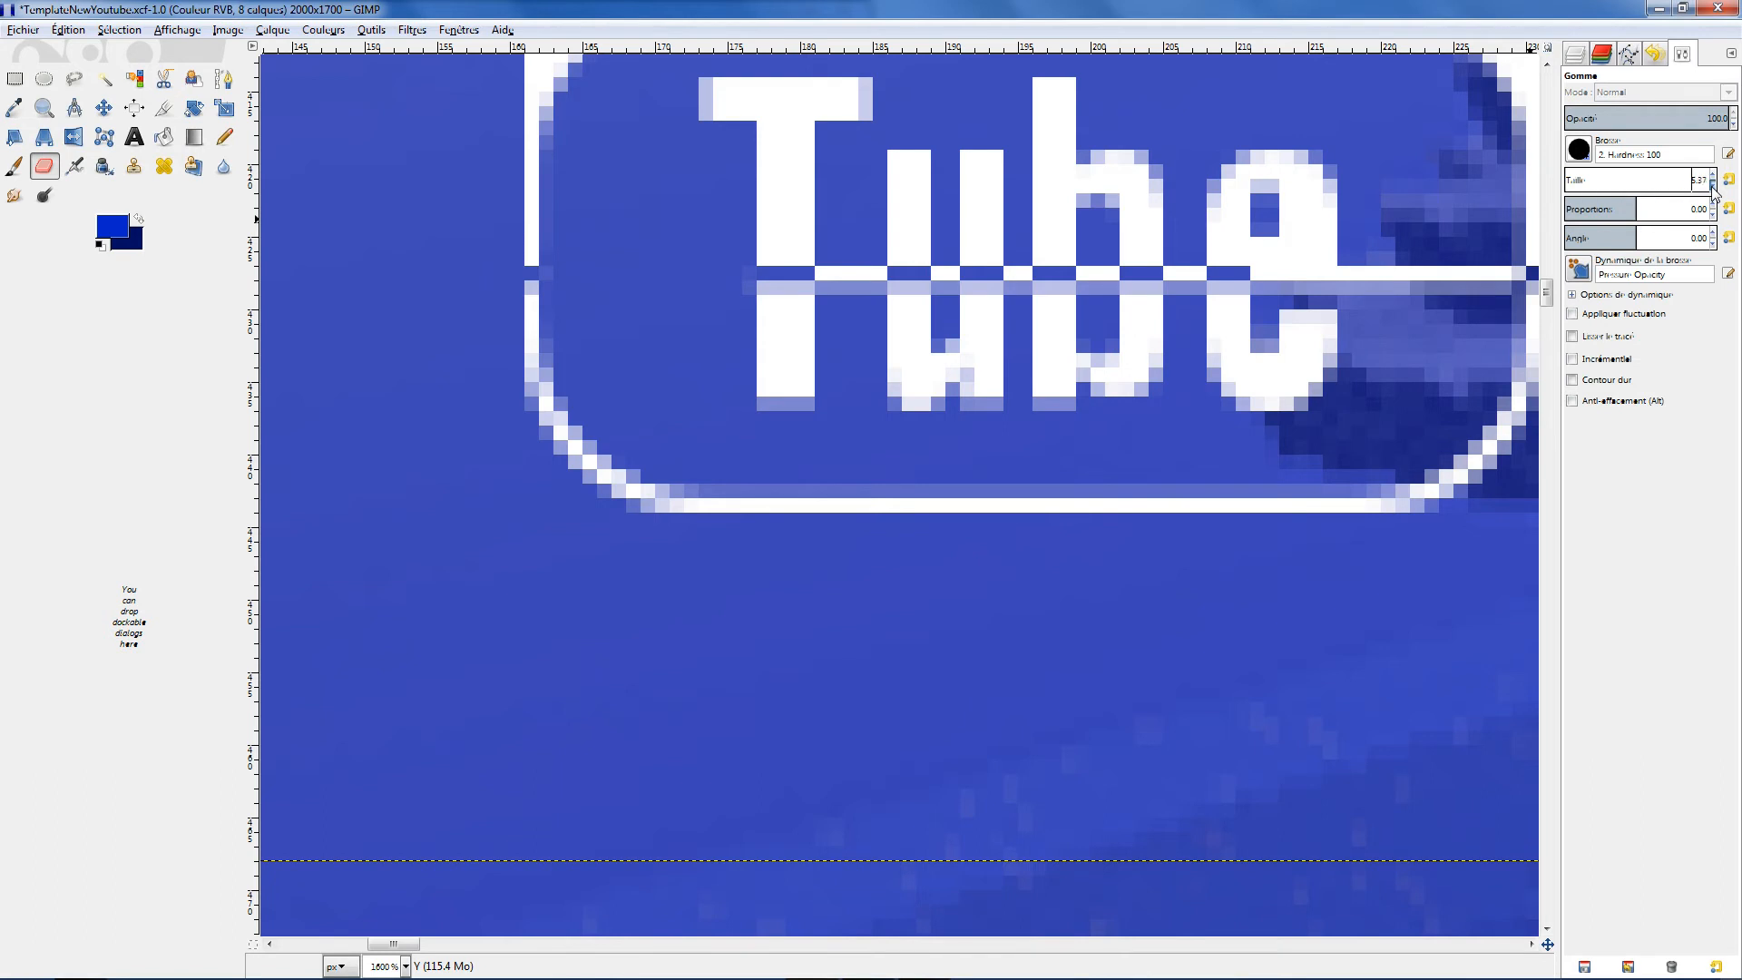
pyautogui.click(1712, 186)
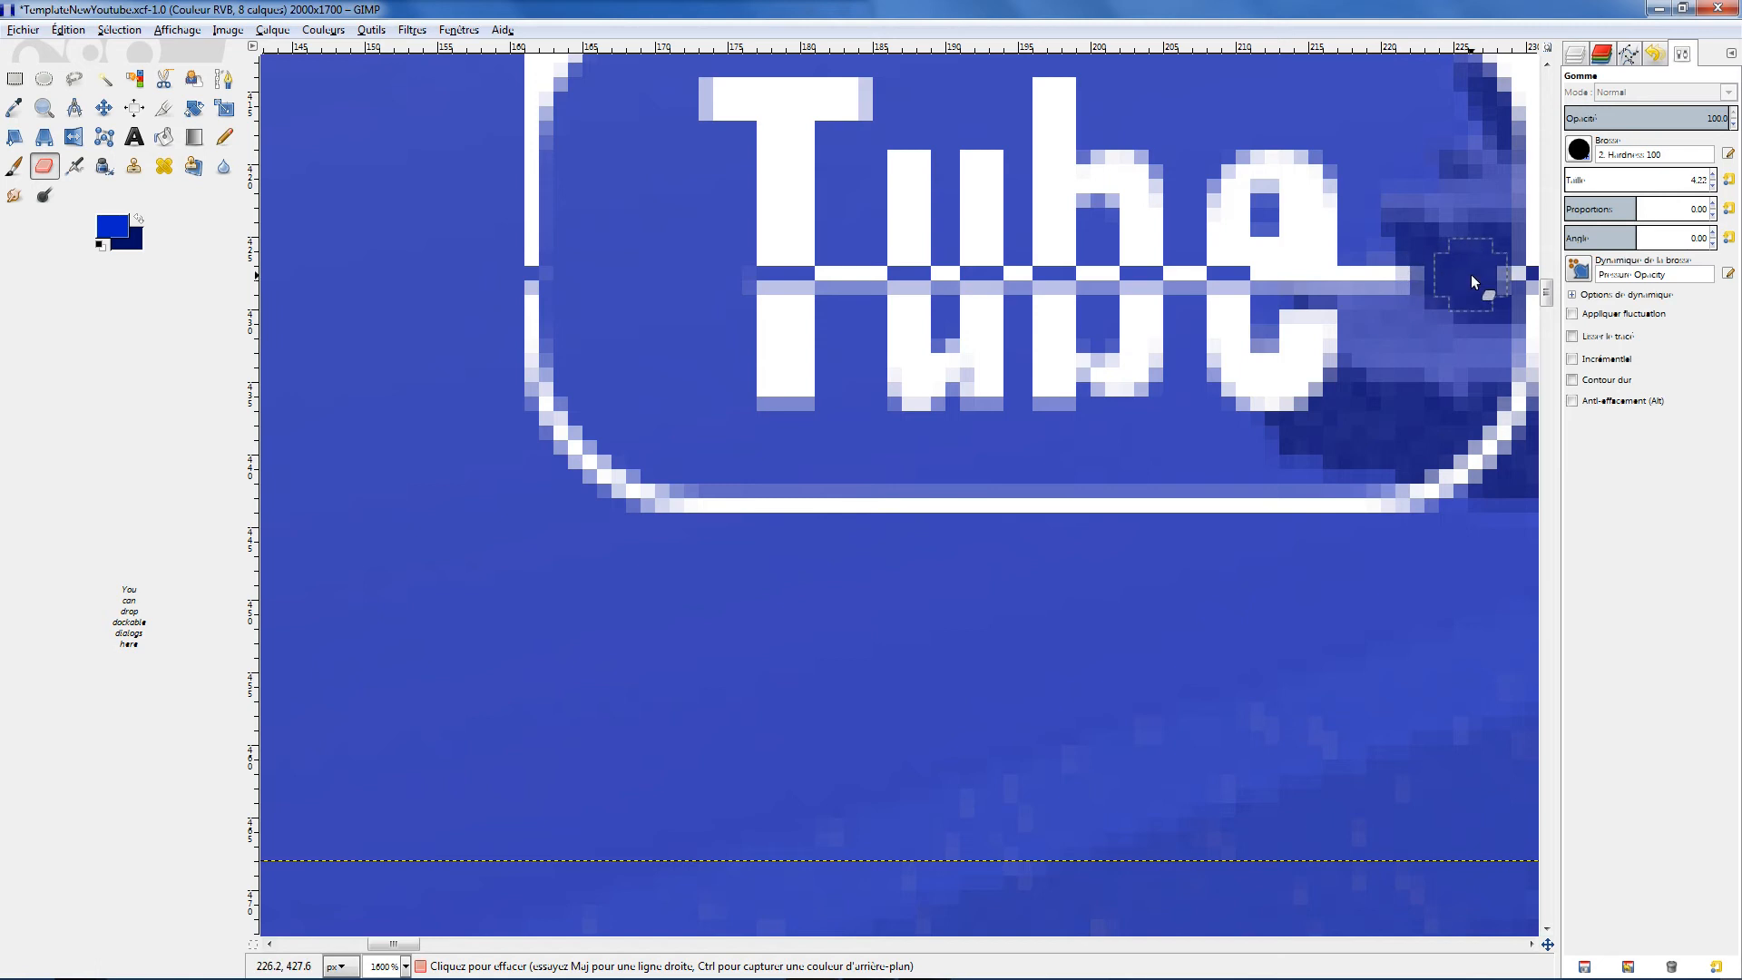
pyautogui.moveTo(1471, 276); pyautogui.dragTo(1379, 287)
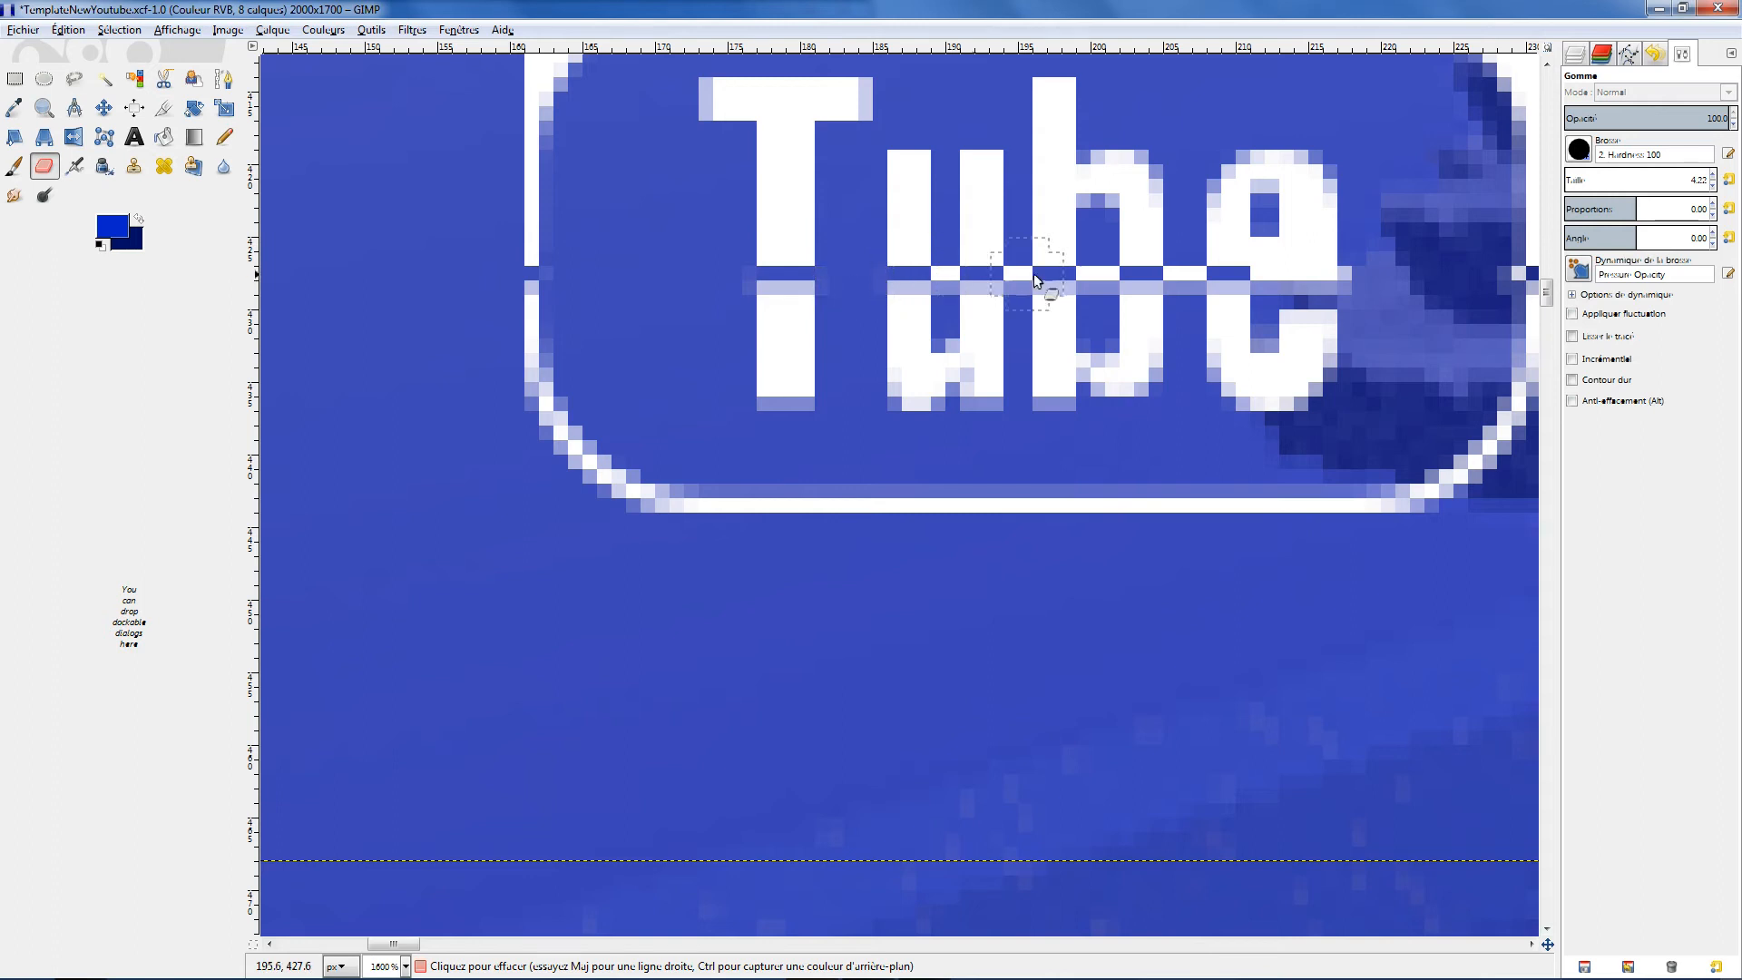
# Reduce the eraser size to 2.05 and erase the stray line fragments within and between the letters u, b and e
pyautogui.keyDown('ctrl'); pyautogui.scroll(-1, 1064, 257); pyautogui.keyUp('ctrl')
pyautogui.scroll(5, 1053, 269)
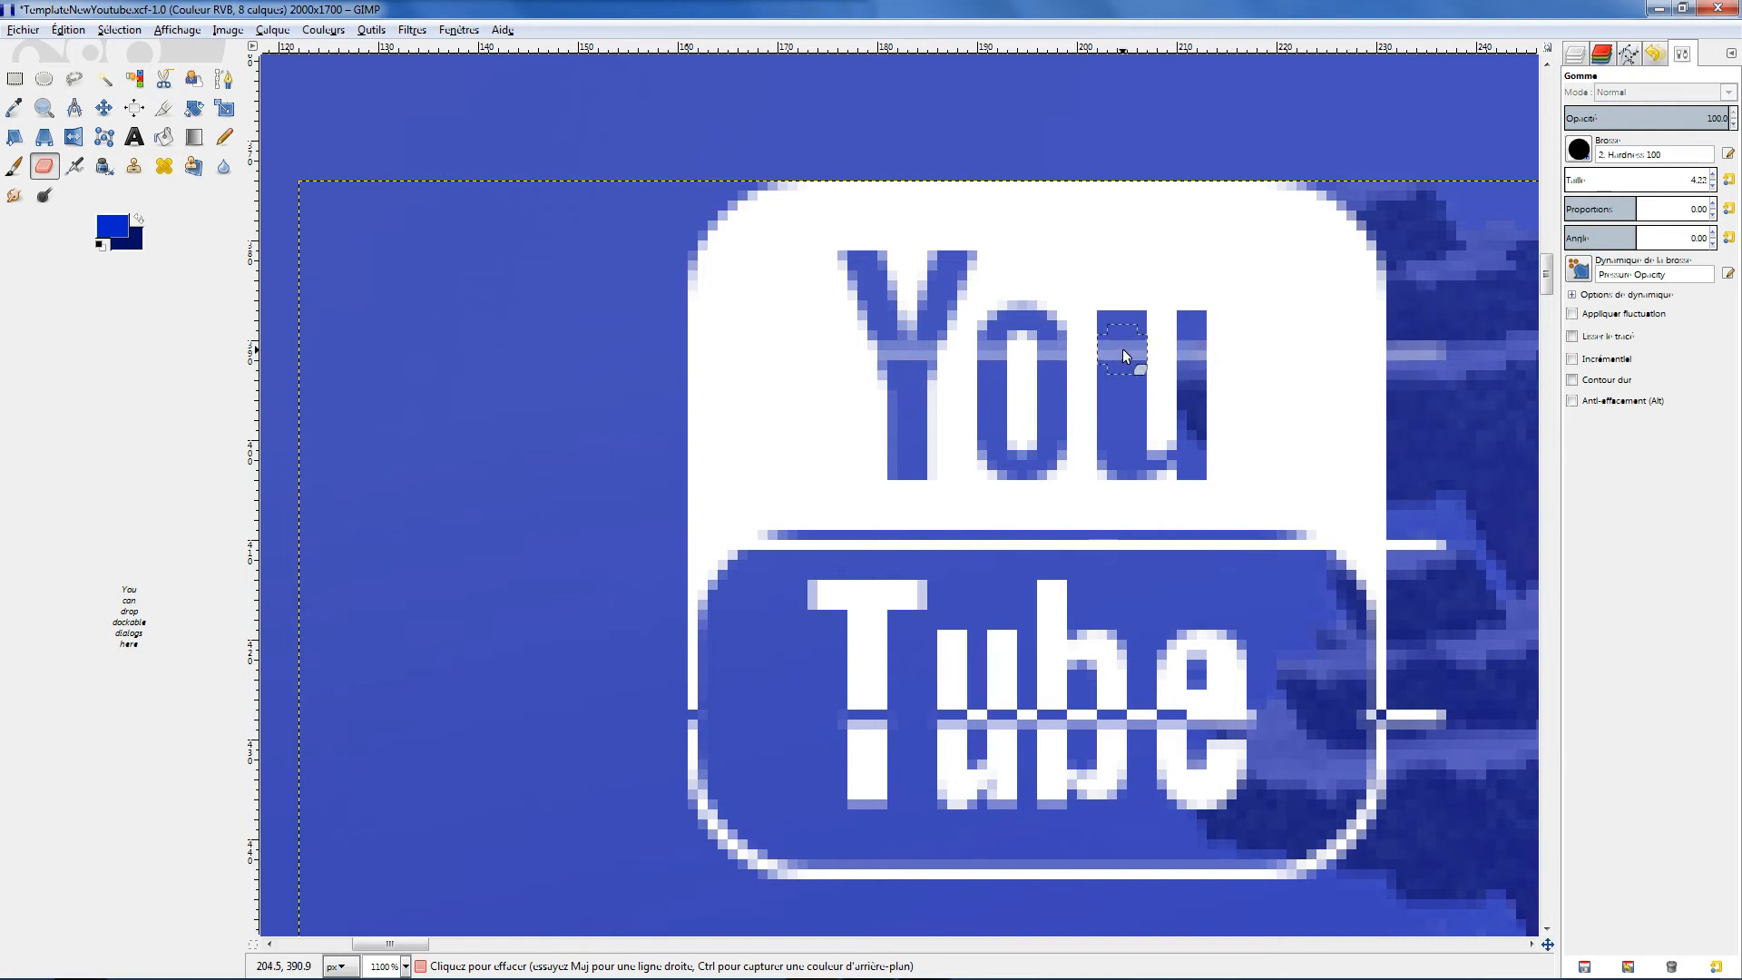
pyautogui.click(1712, 186)
pyautogui.click(1712, 185)
pyautogui.click(1712, 188)
pyautogui.click(1713, 187)
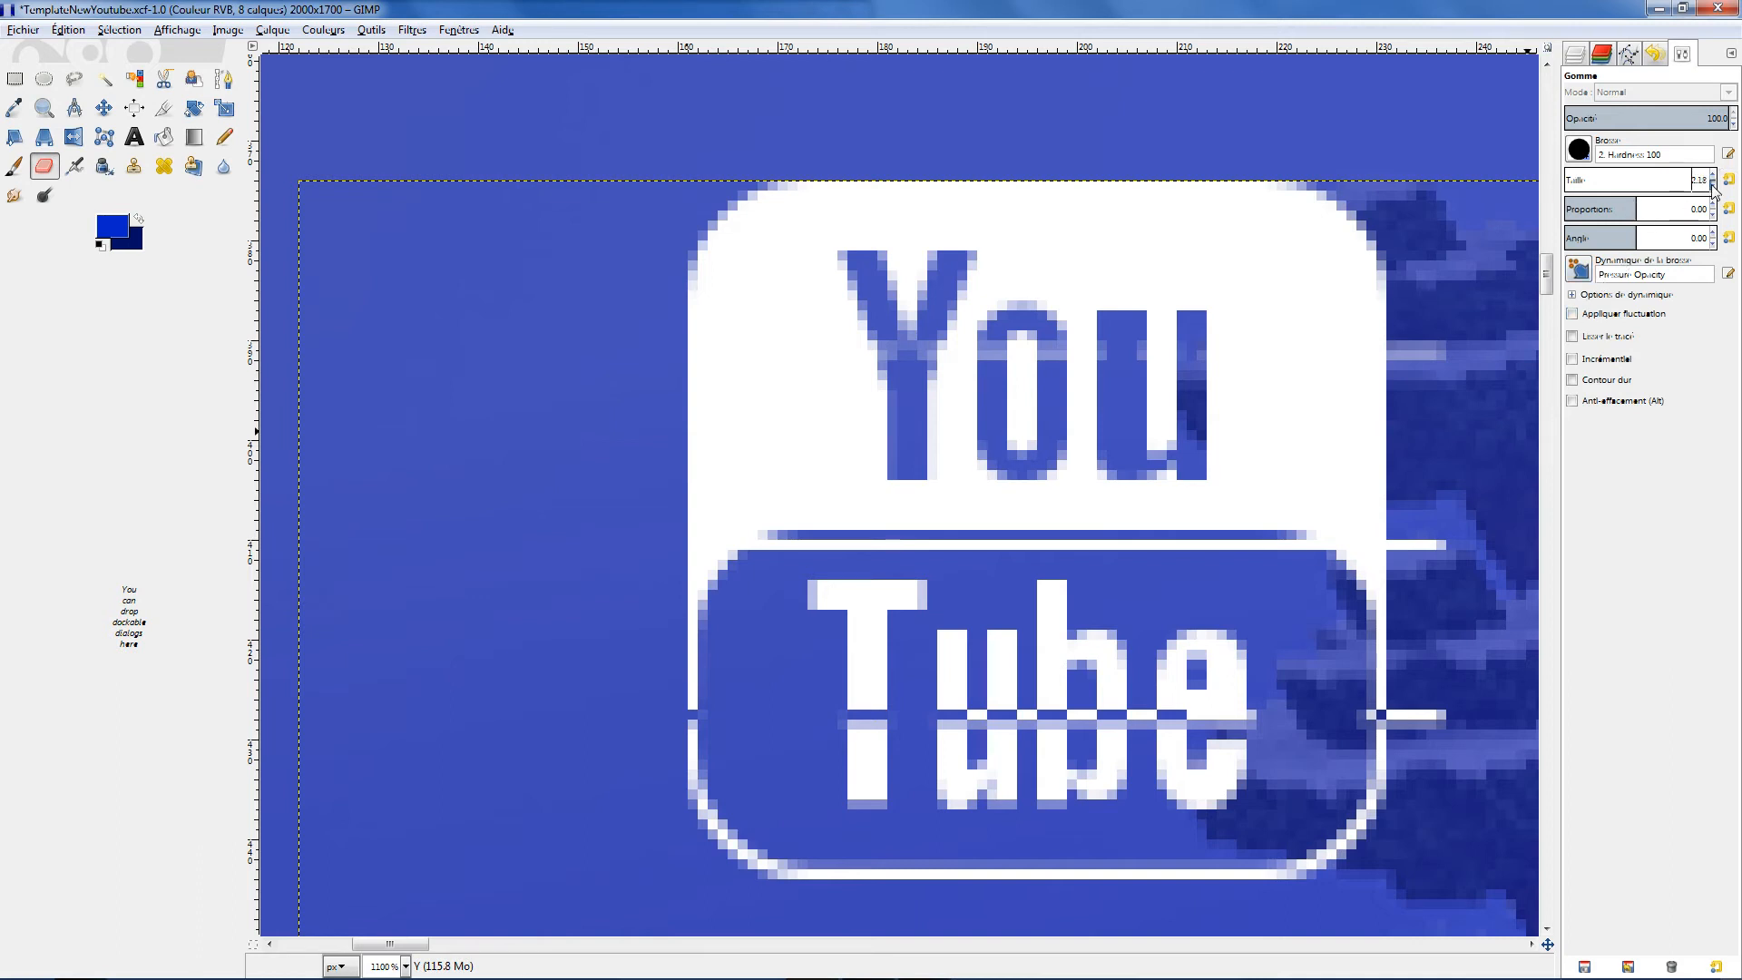
pyautogui.click(1711, 185)
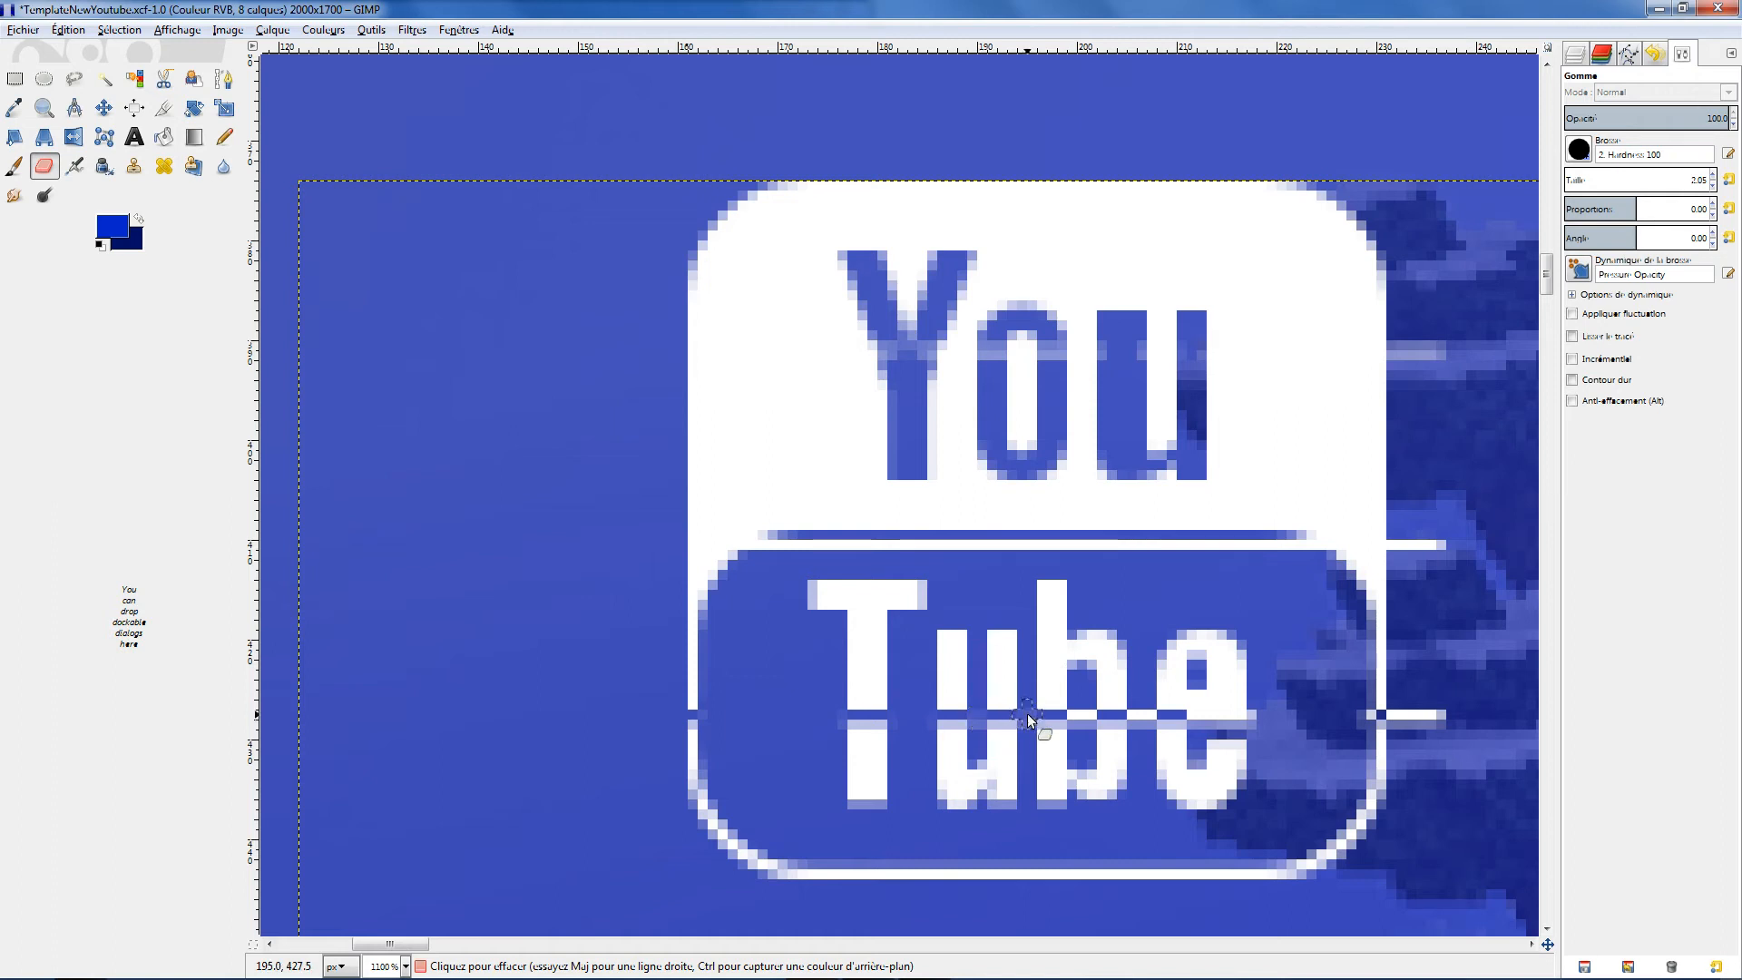
pyautogui.moveTo(1085, 721); pyautogui.dragTo(1161, 717)
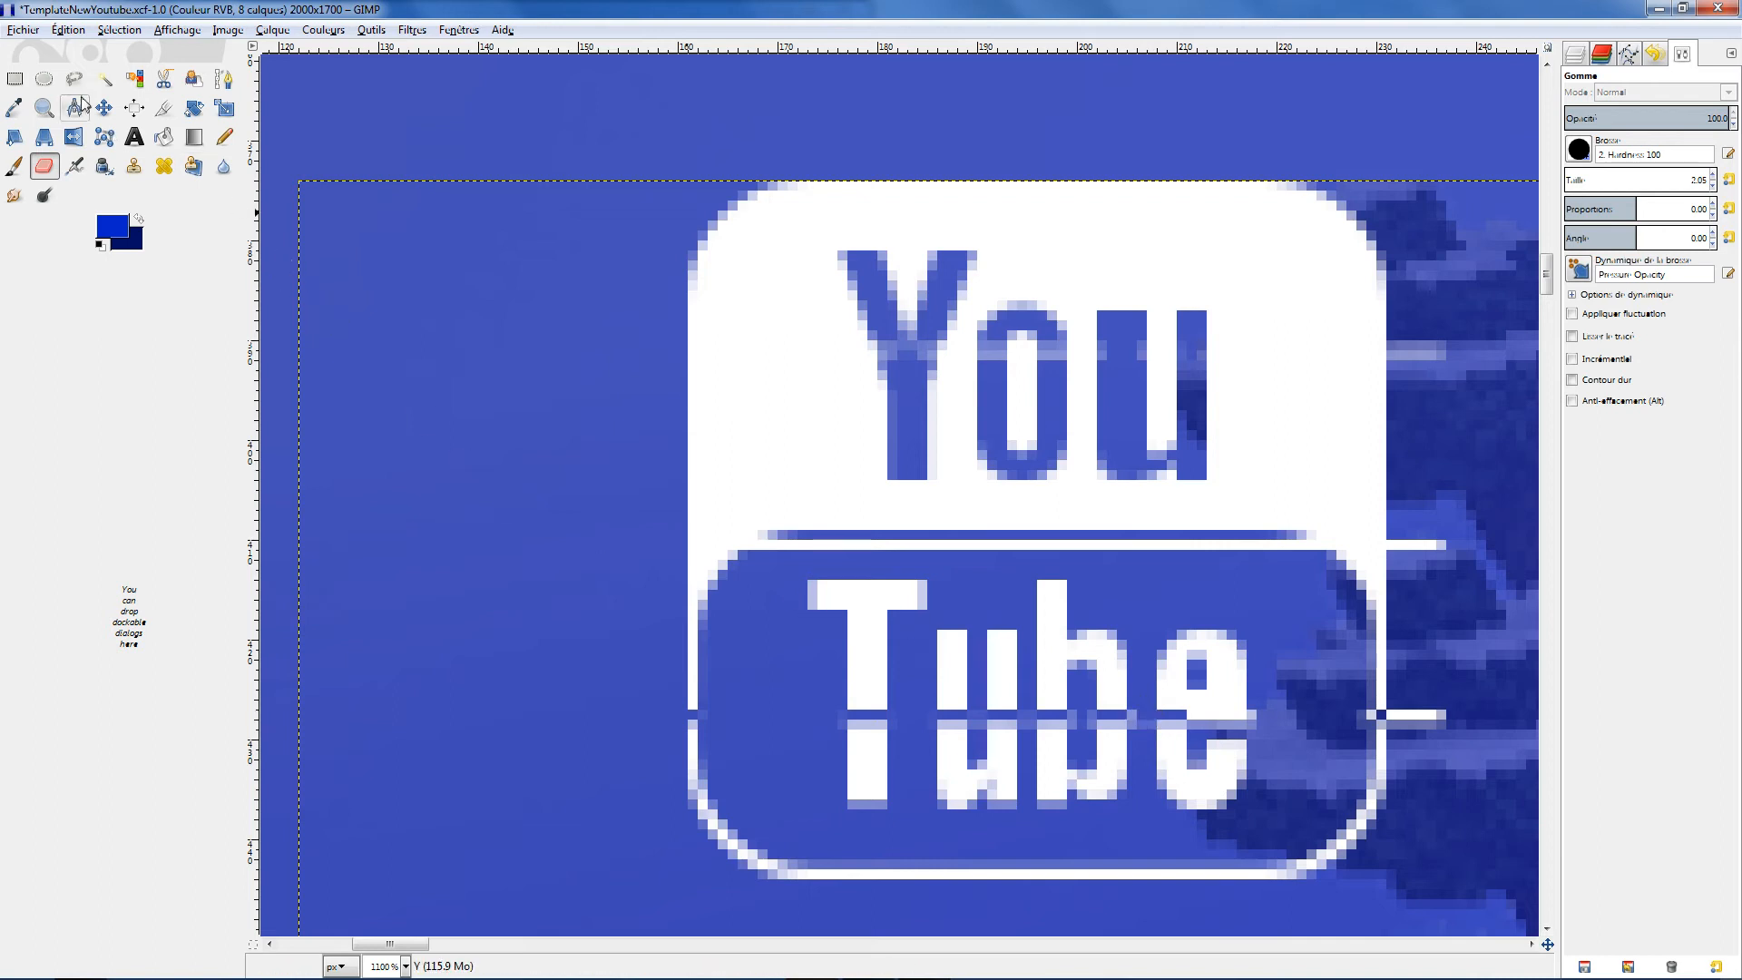
# Choose the Paintbrush and set the foreground colour to white
pyautogui.click(14, 166)
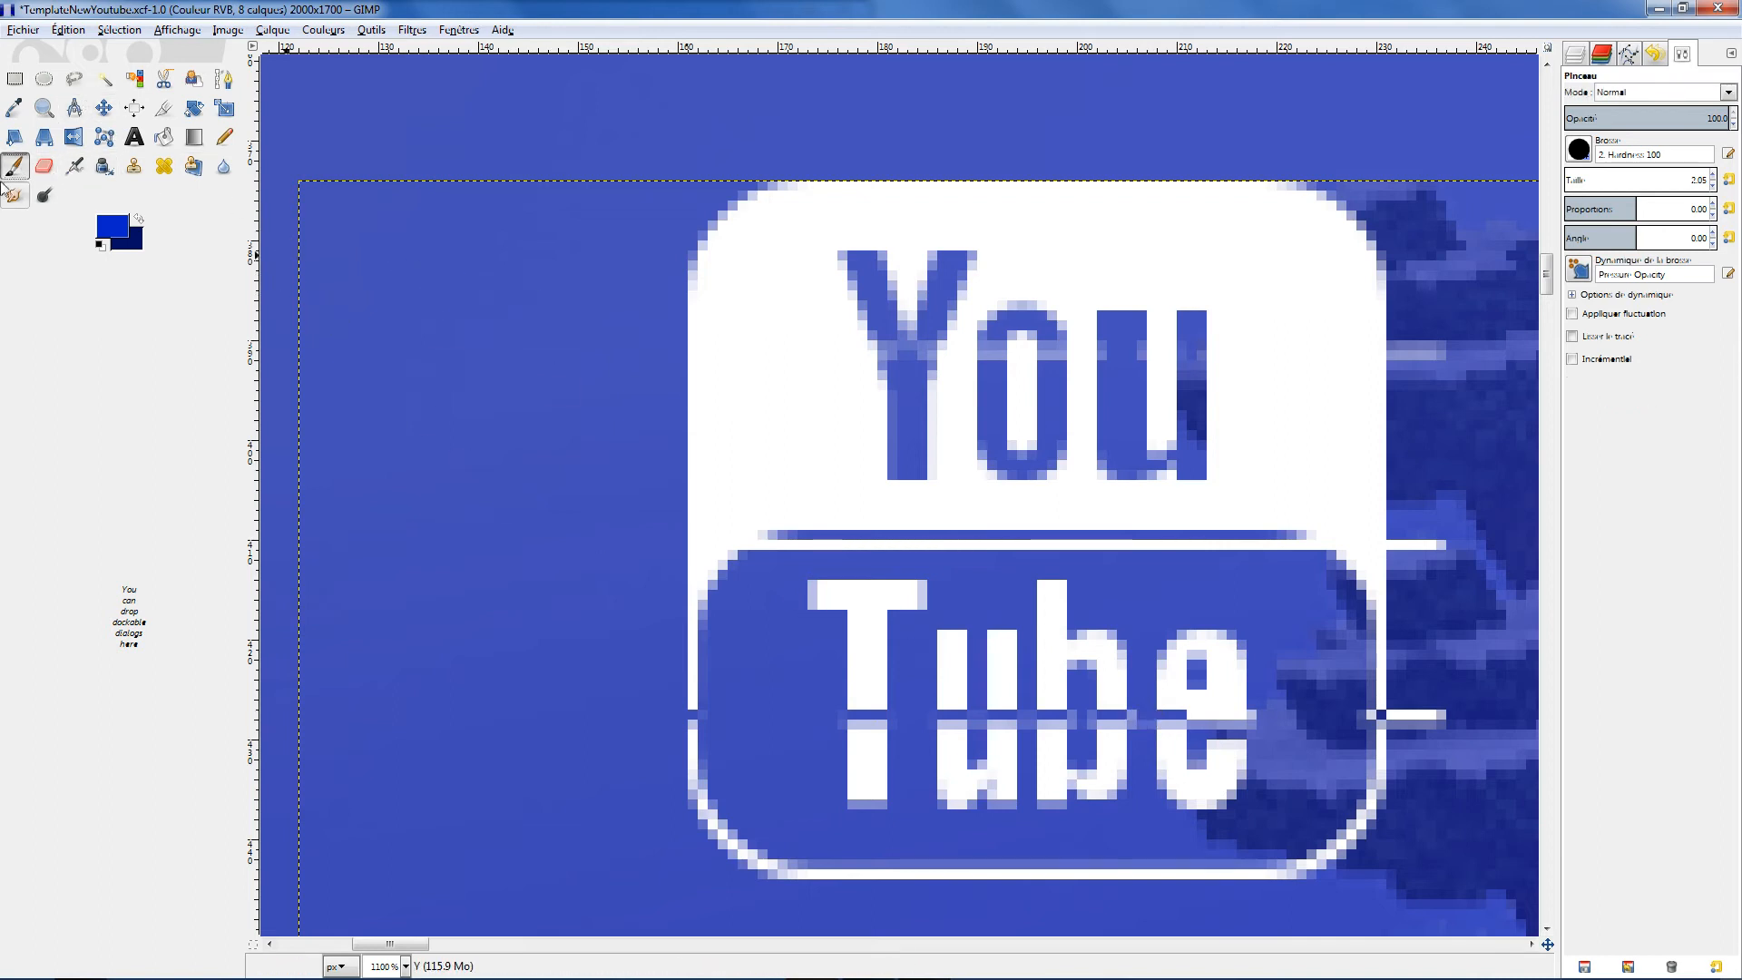
pyautogui.click(138, 219)
pyautogui.click(113, 225)
pyautogui.moveTo(304, 309); pyautogui.dragTo(386, 440)
pyautogui.click(551, 511)
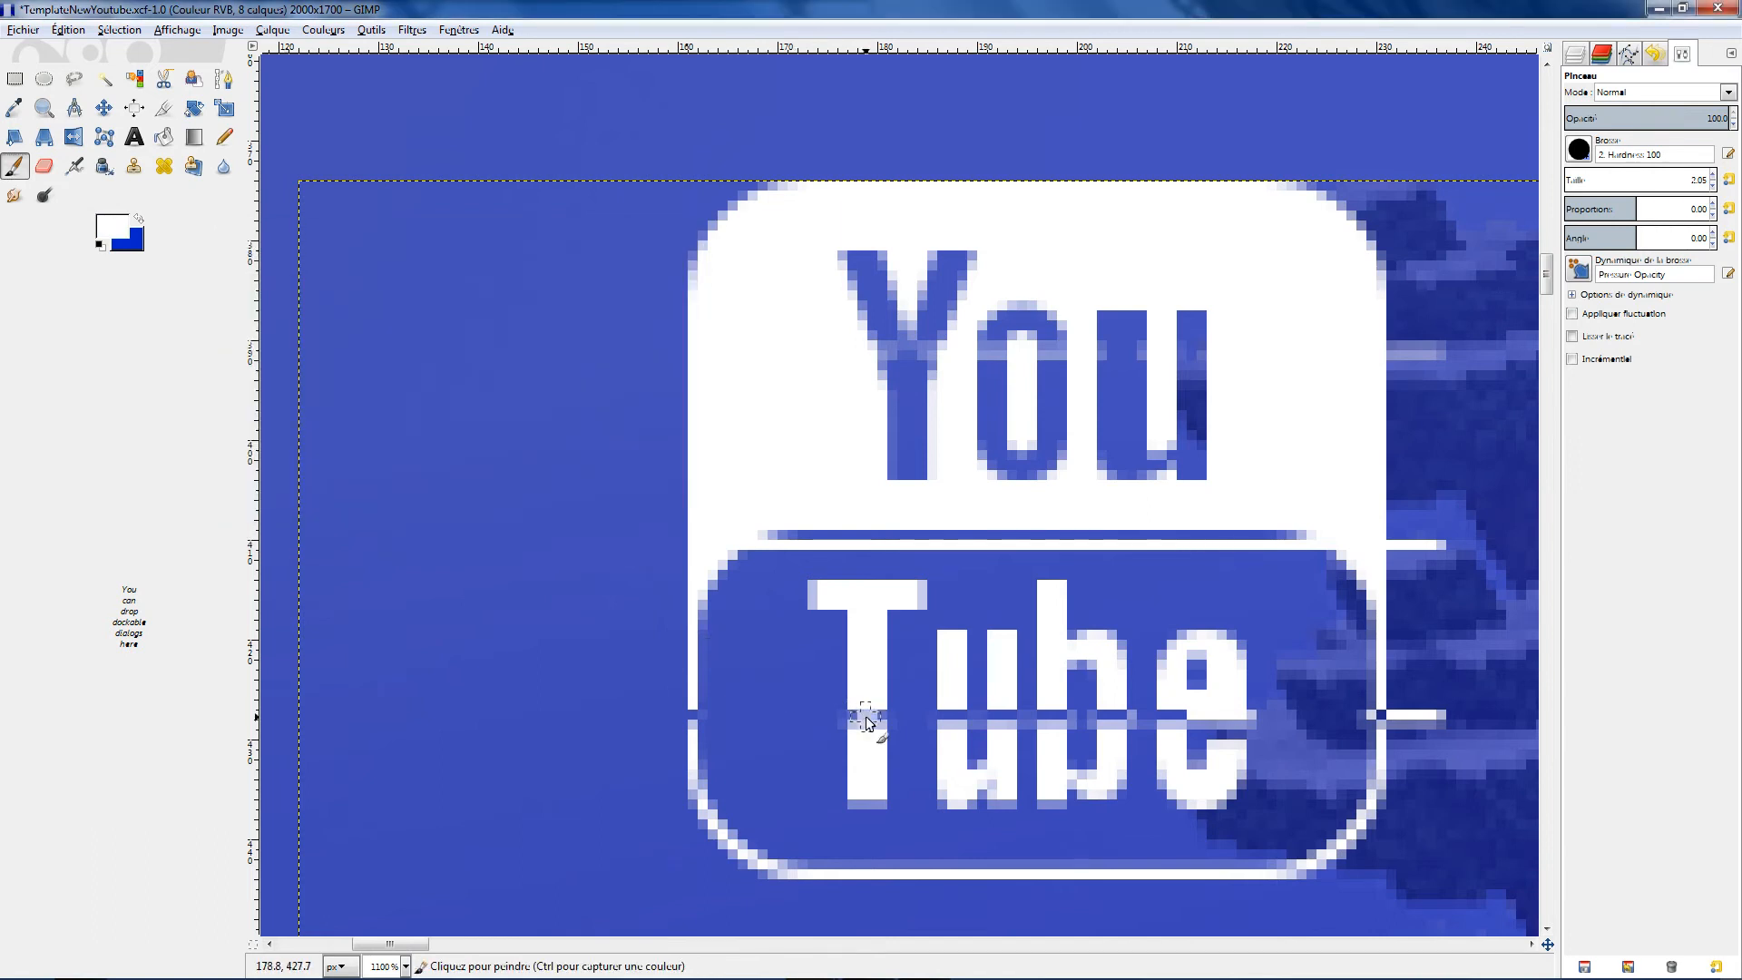
# Paint white over the gap that cuts across the Tube letters inside the YouTube icon
pyautogui.click(865, 717)
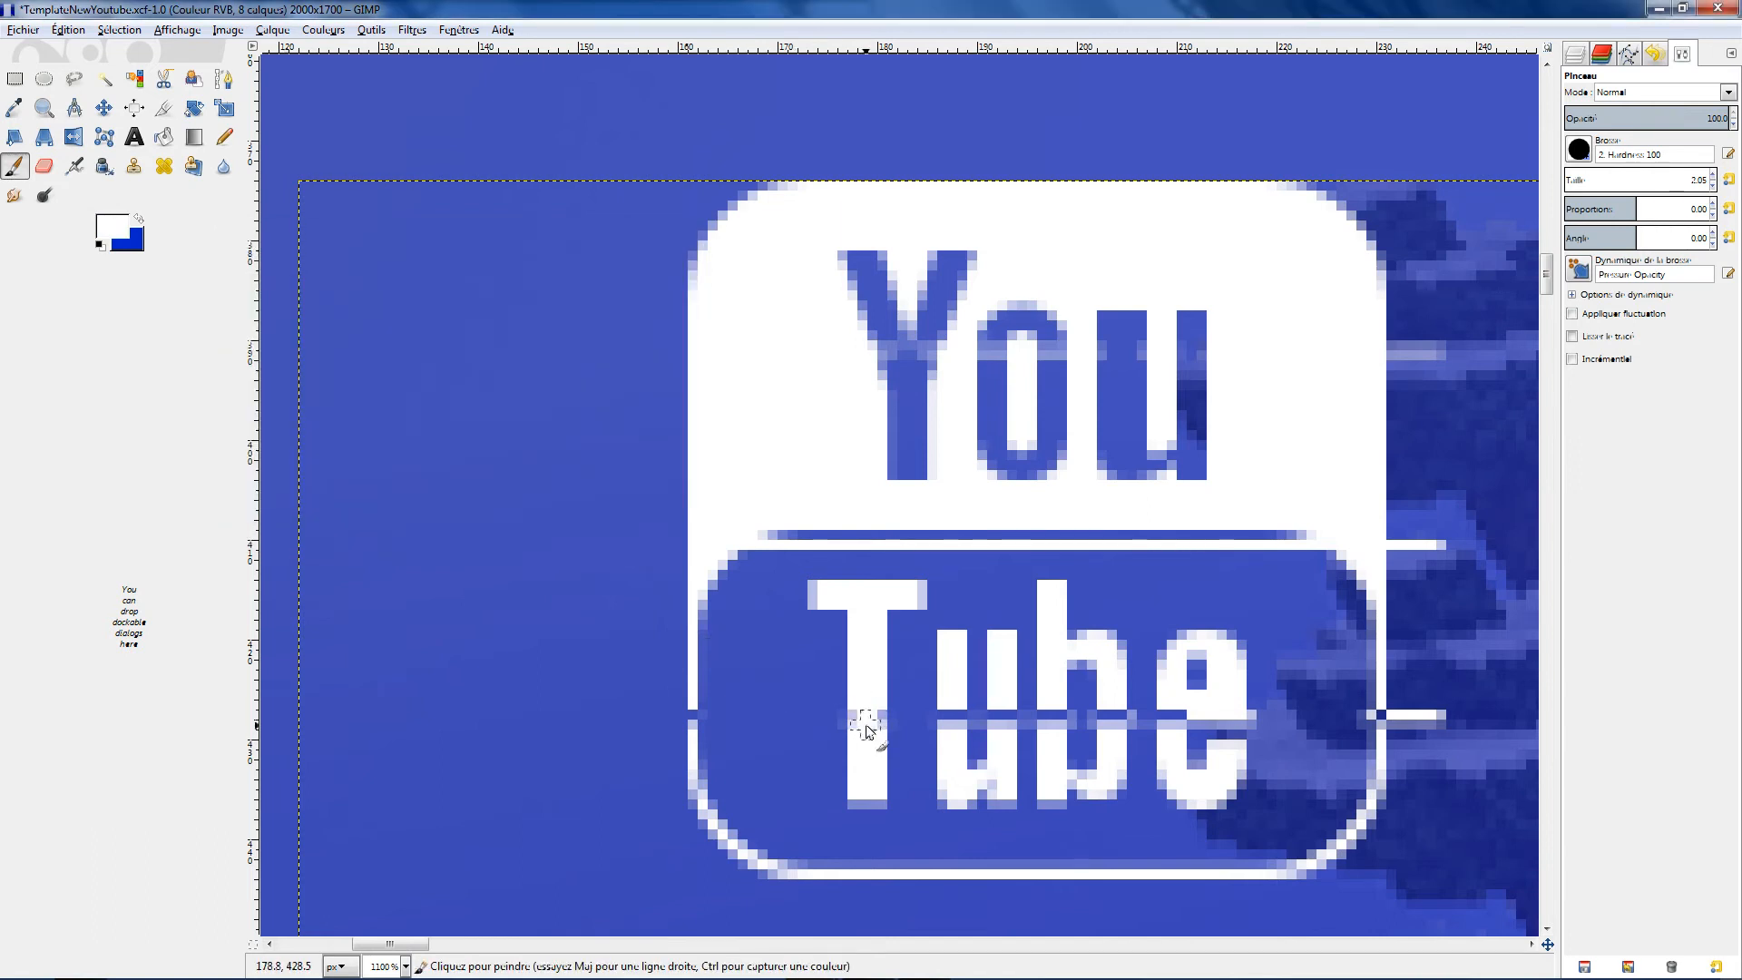
pyautogui.click(954, 719)
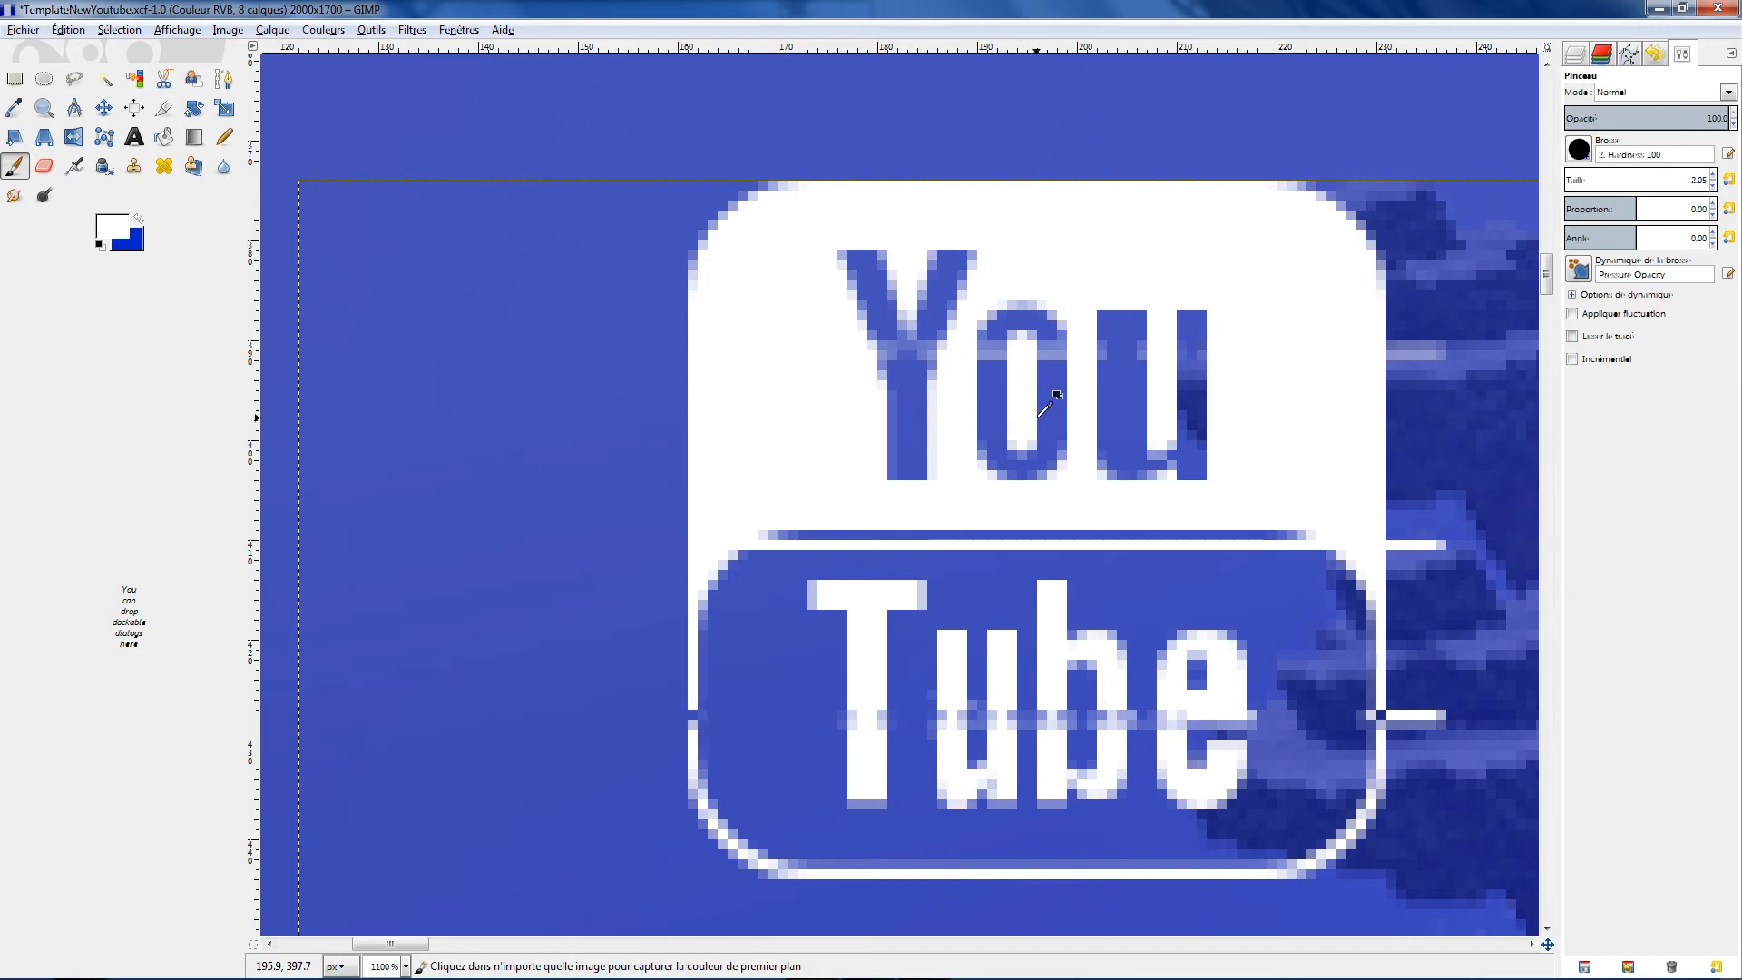
pyautogui.scroll(-8, 1043, 424)
pyautogui.scroll(-1, 1041, 436)
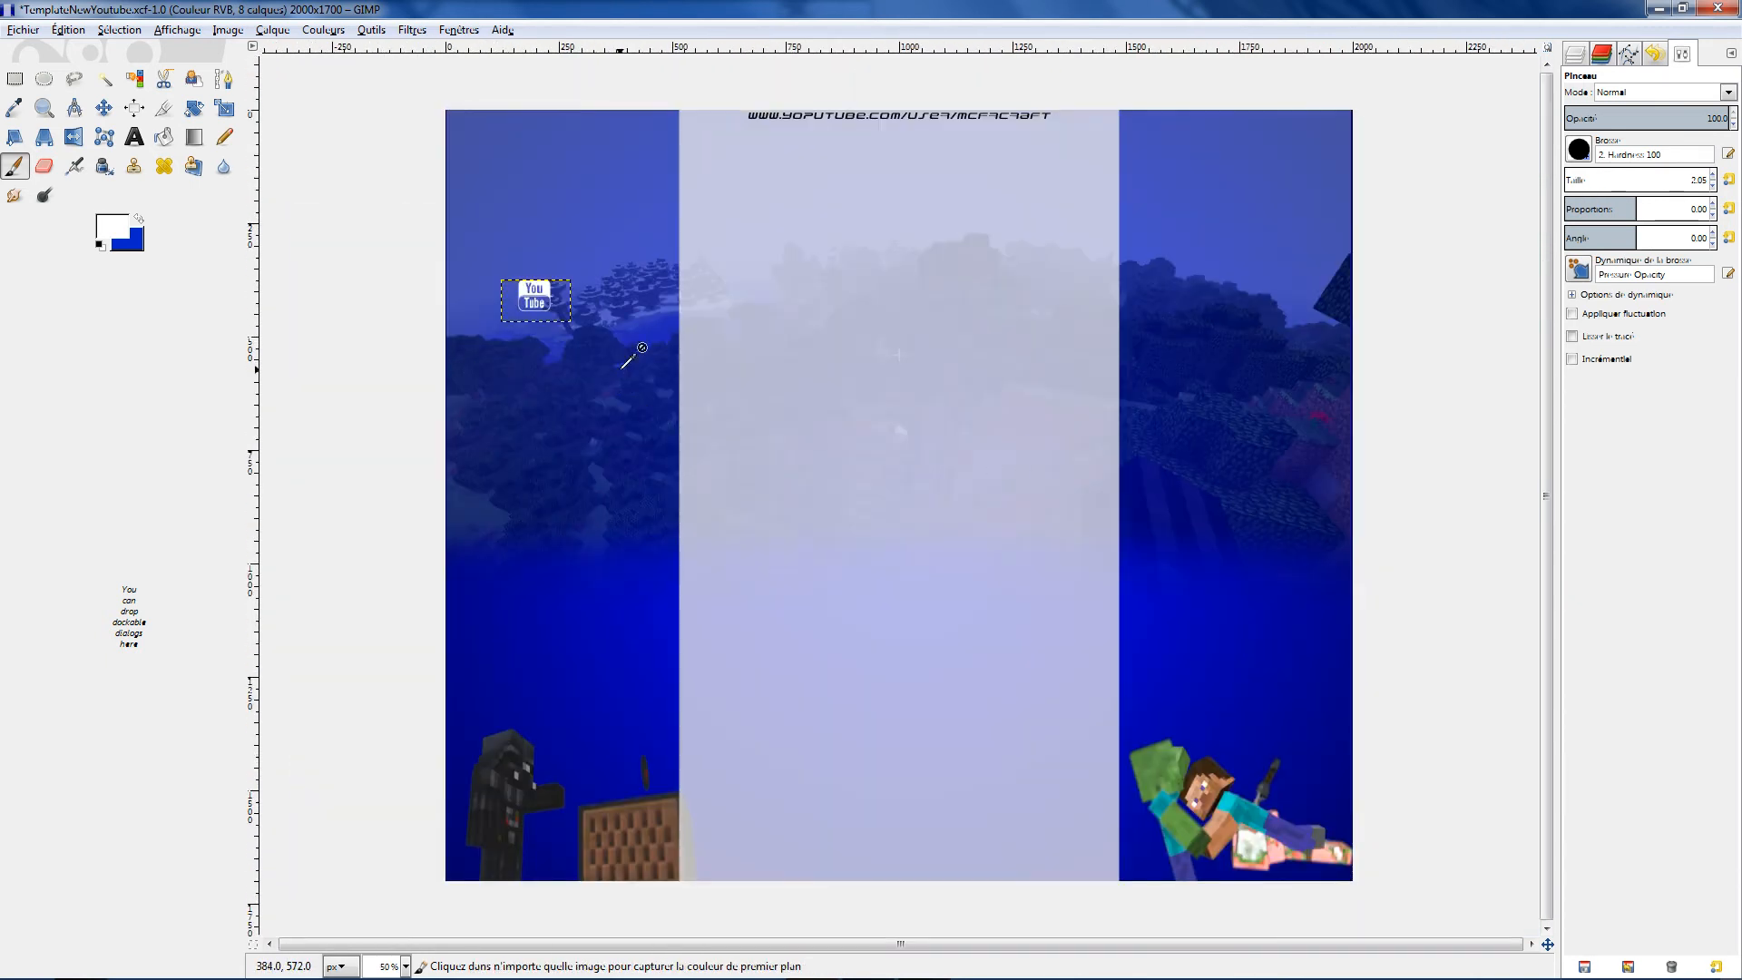
# Touch up the remaining tinted pixels in the strokes of the letters u and b with white
pyautogui.scroll(2, 618, 367)
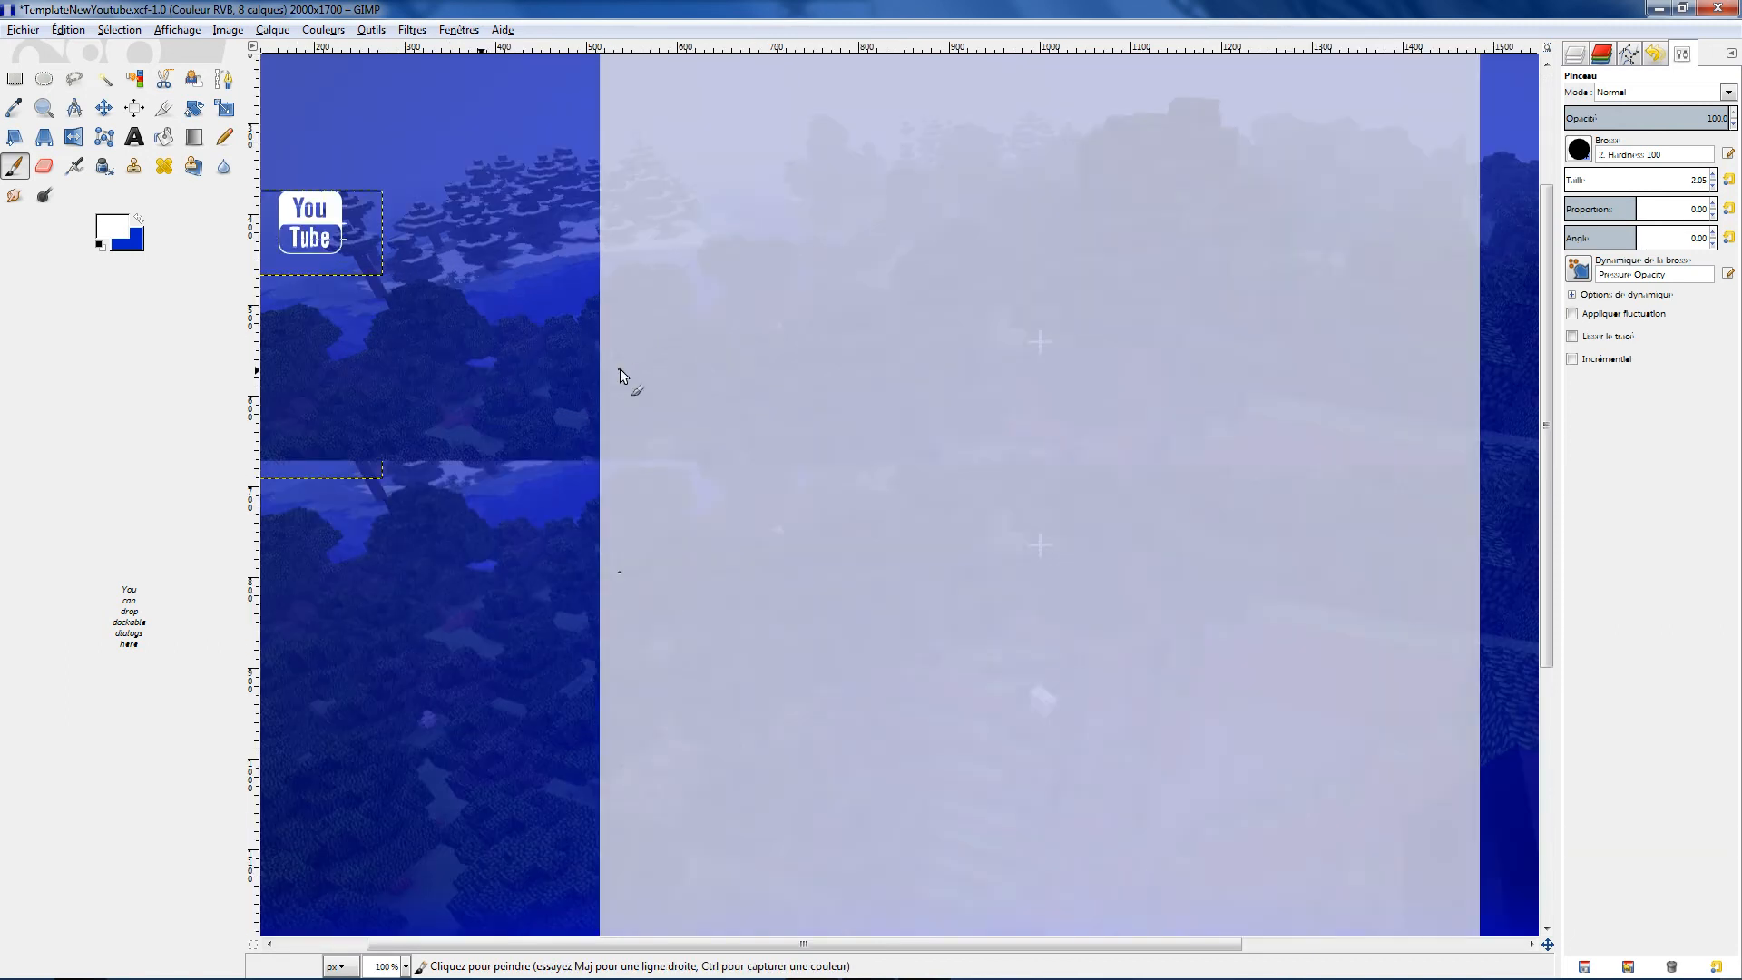
pyautogui.scroll(3, 619, 369)
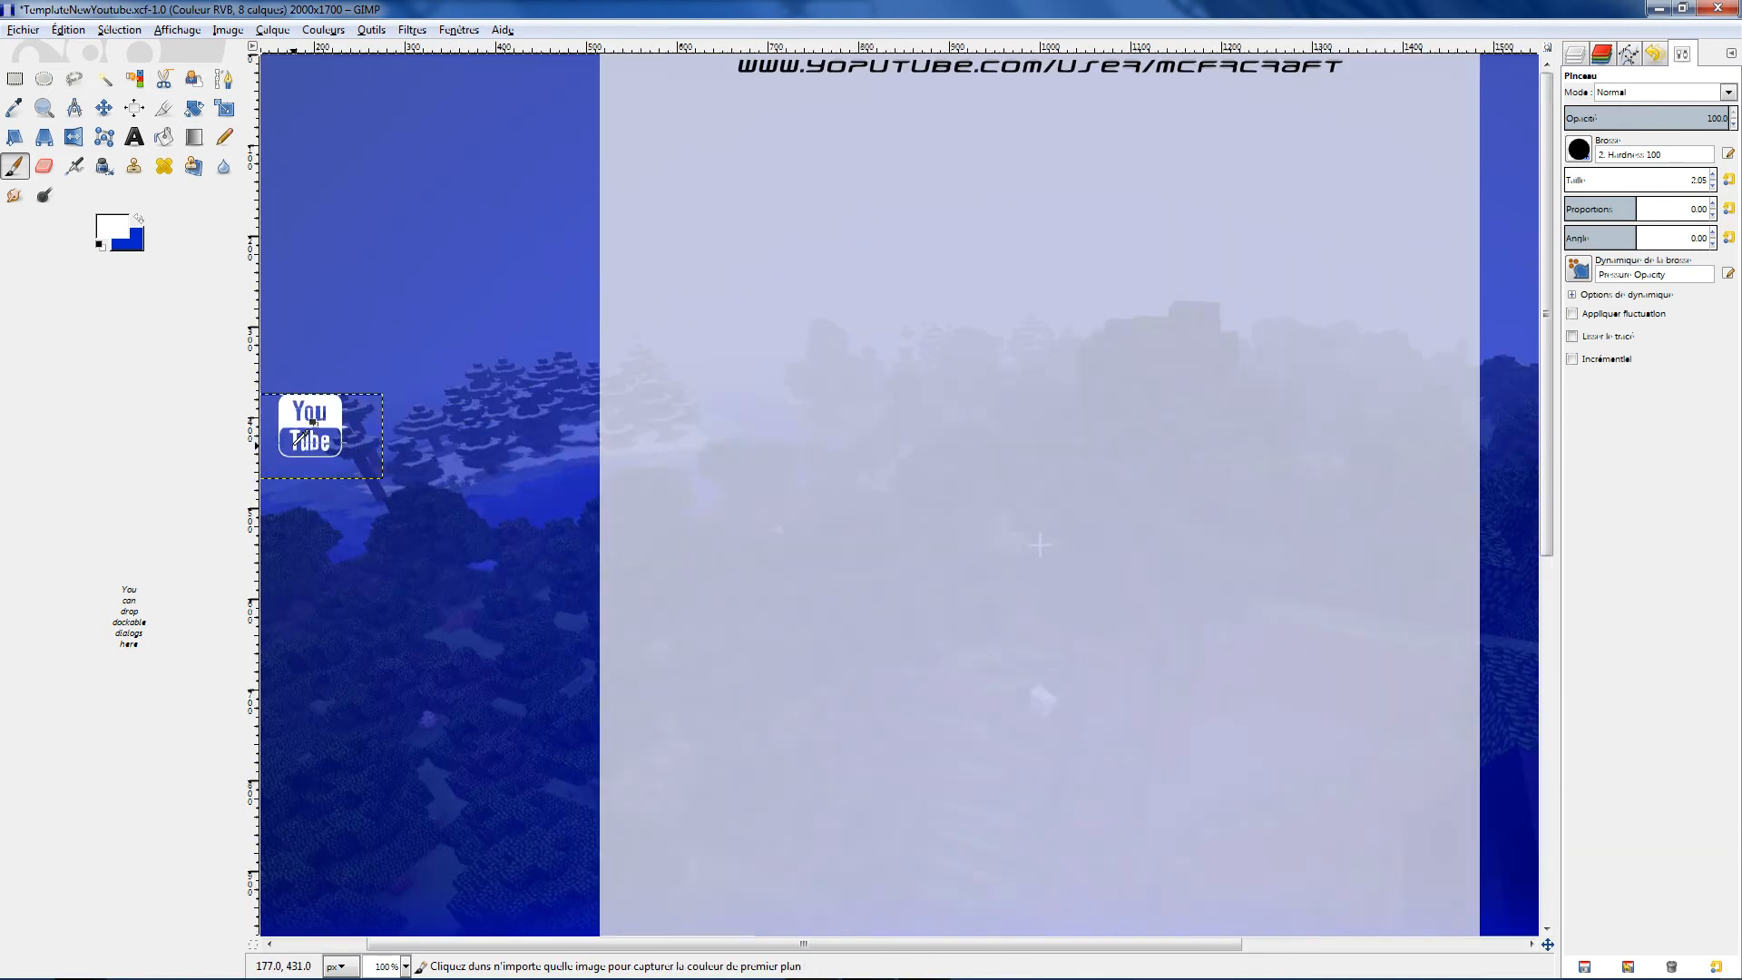
pyautogui.scroll(5, 309, 435)
pyautogui.scroll(6, 302, 436)
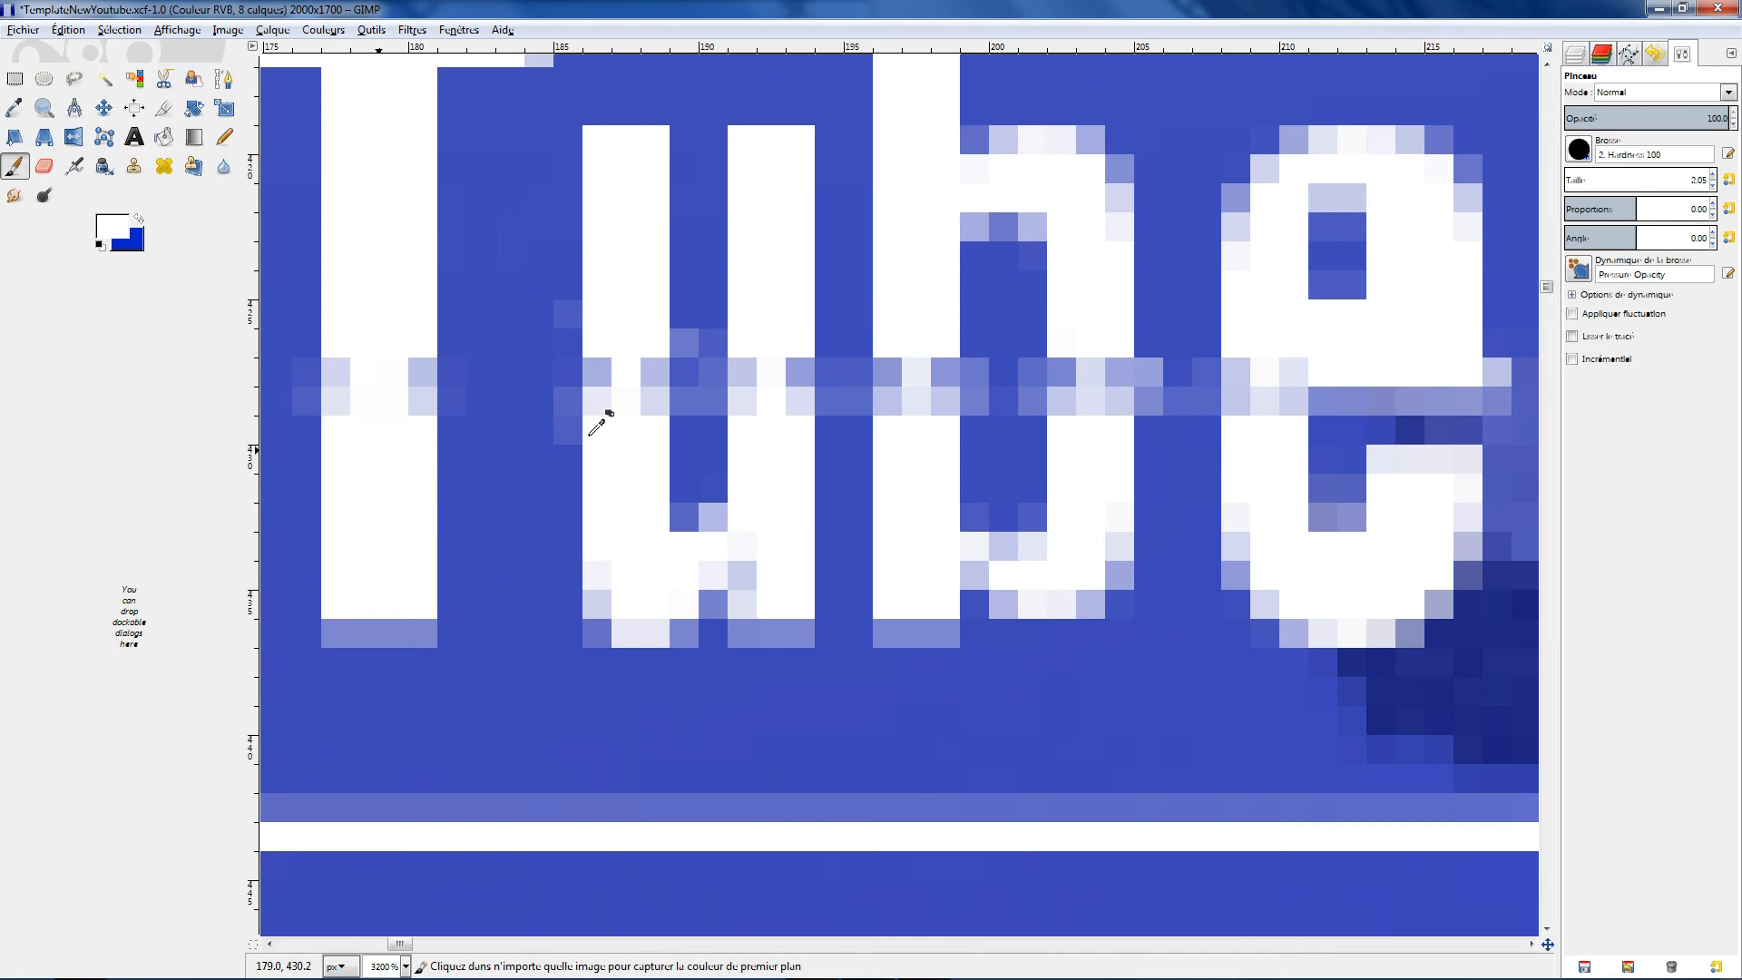
pyautogui.click(729, 348)
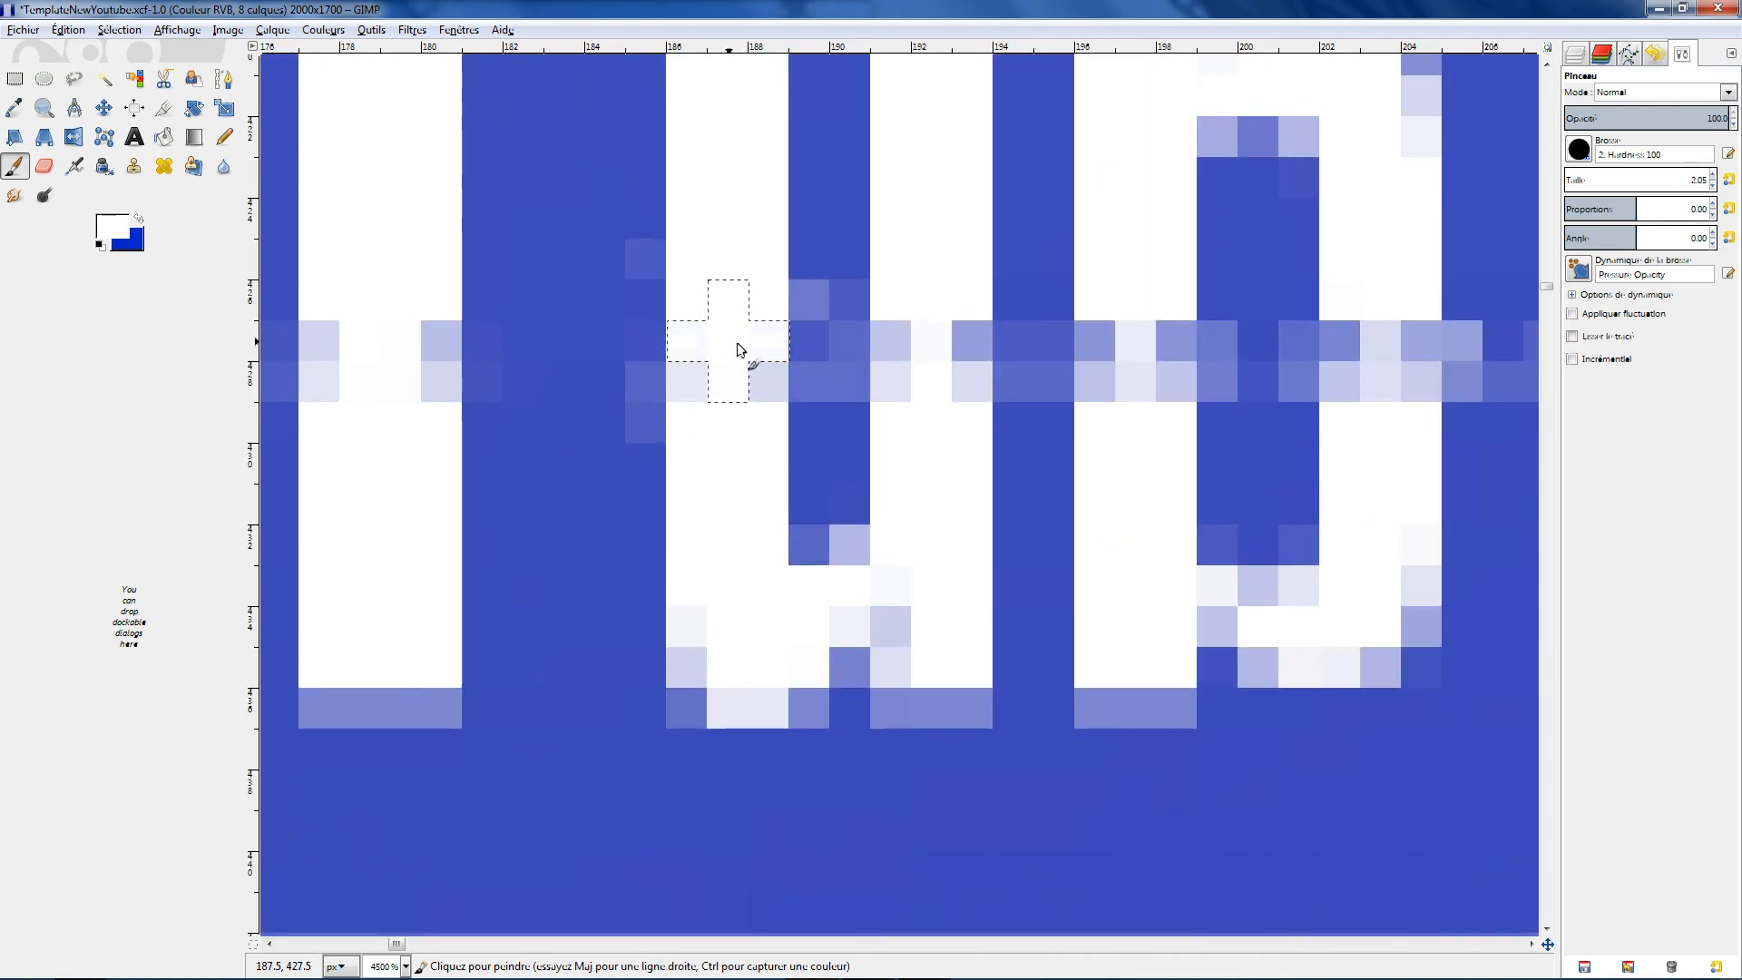
pyautogui.click(933, 344)
pyautogui.click(936, 378)
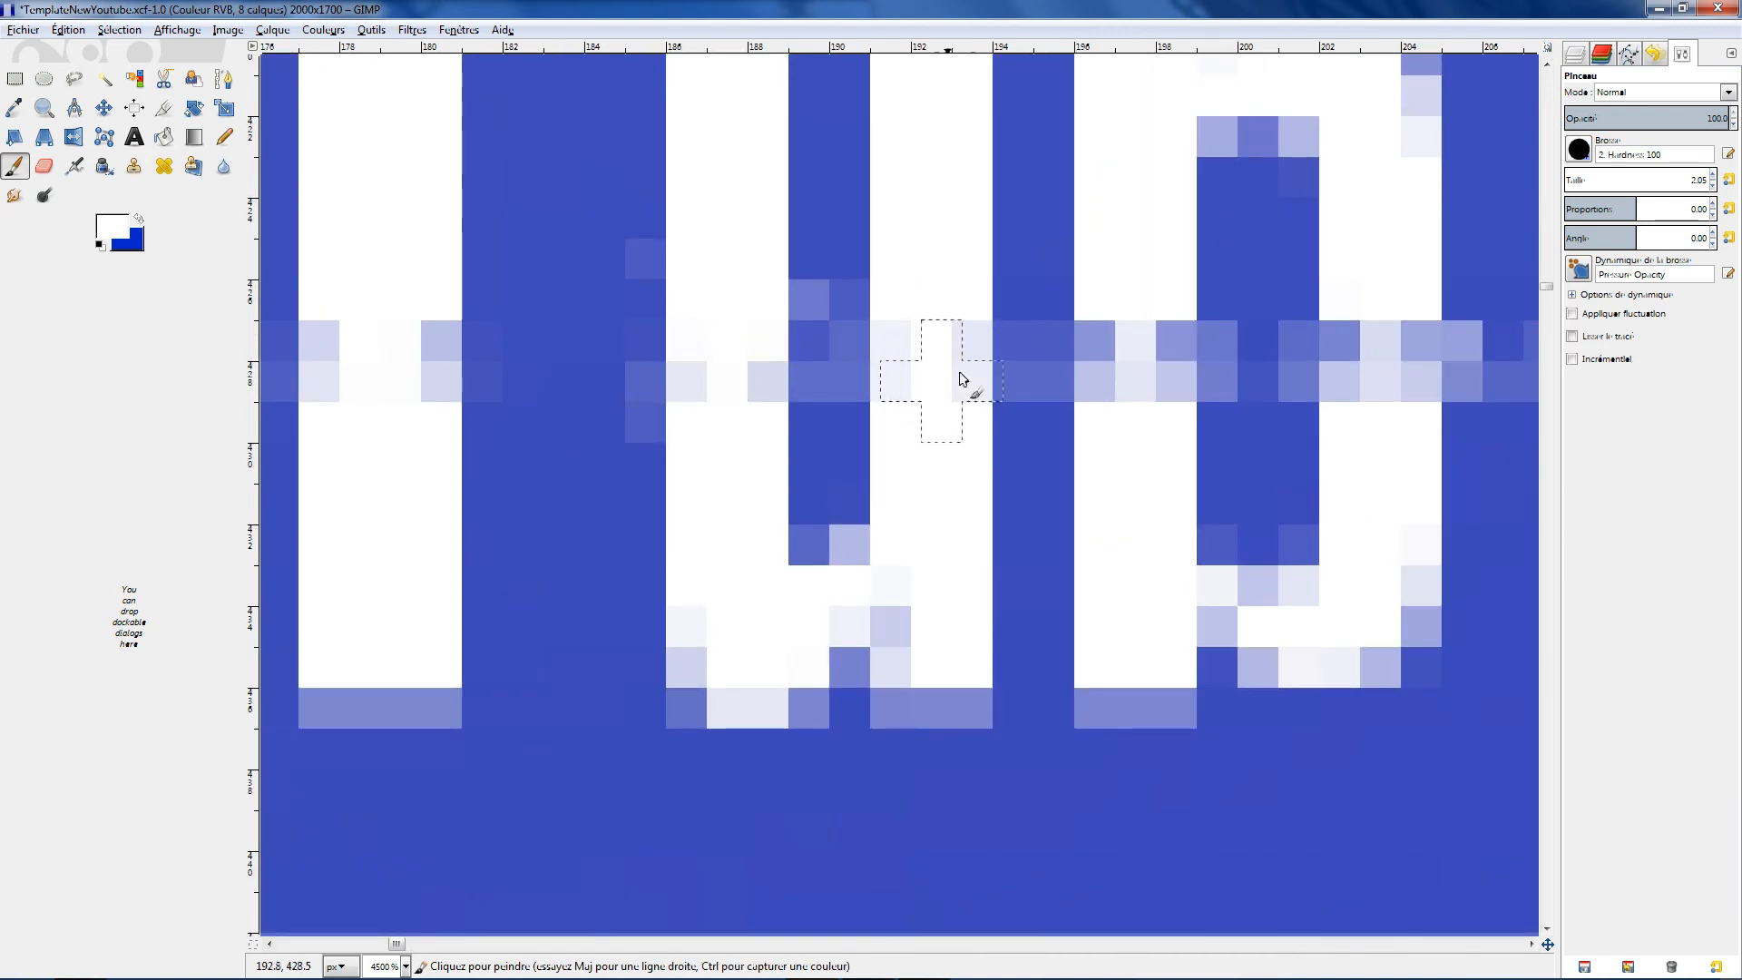
pyautogui.click(1139, 365)
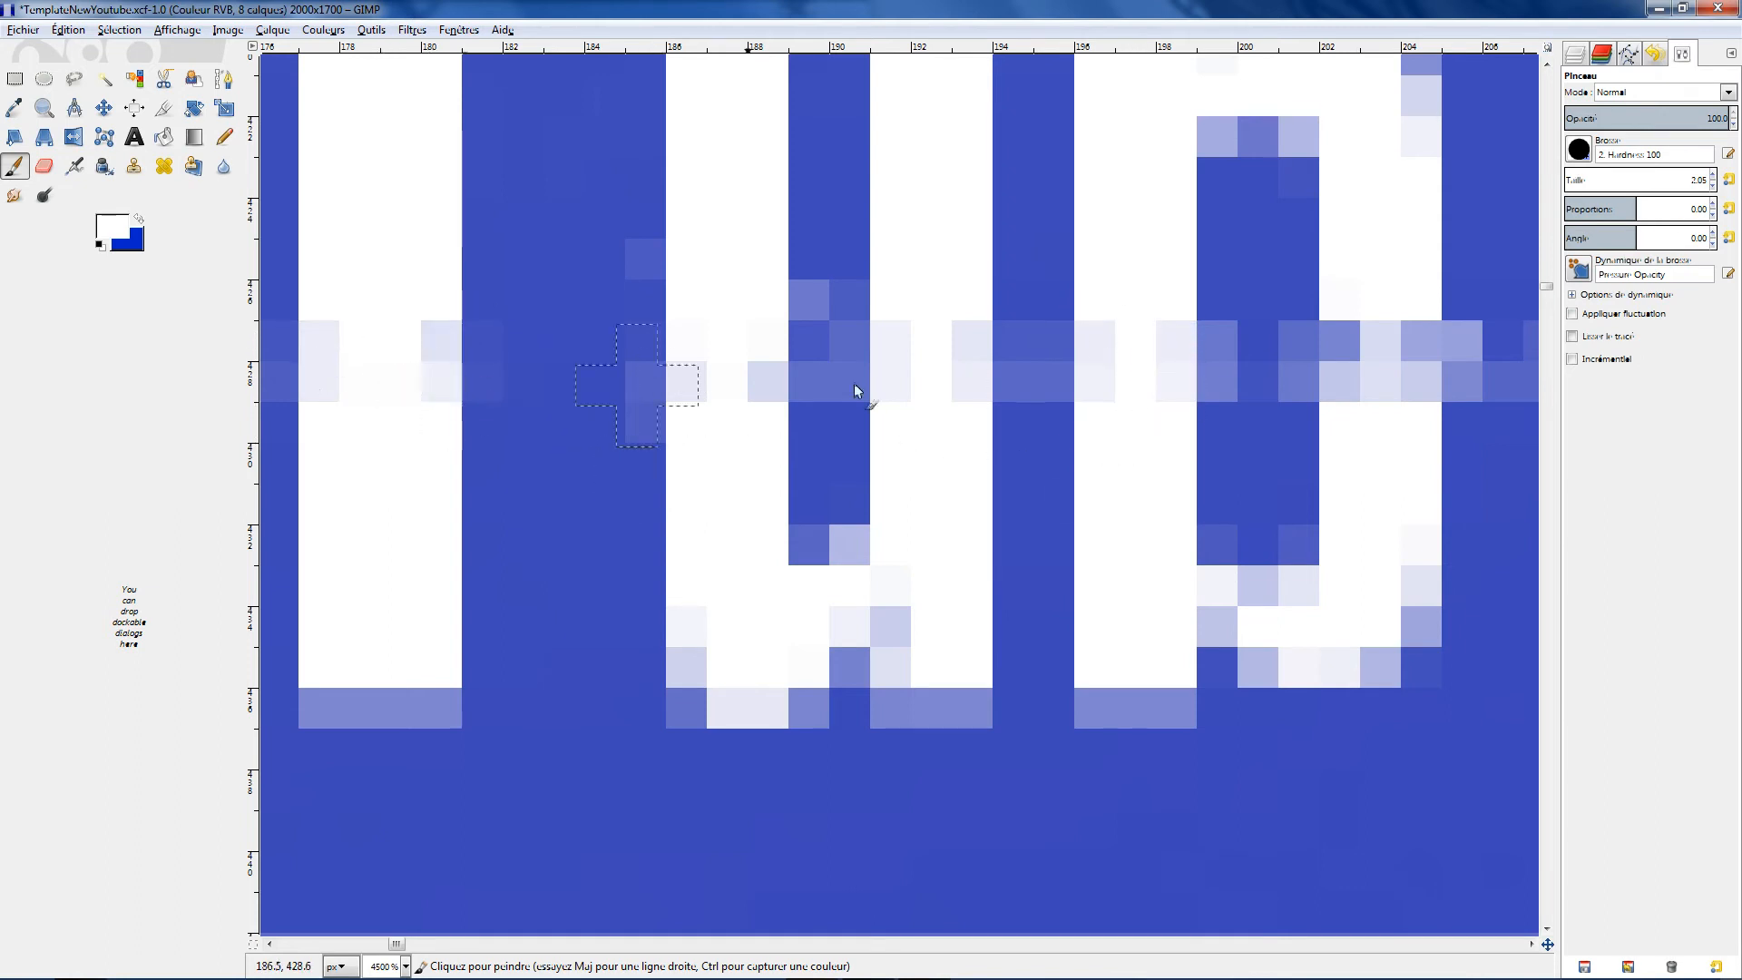
pyautogui.click(1396, 348)
pyautogui.moveTo(1395, 349); pyautogui.dragTo(1384, 378)
# Fill the remaining gap in the letter e of Tube with white using the Paintbrush
pyautogui.click(44, 166)
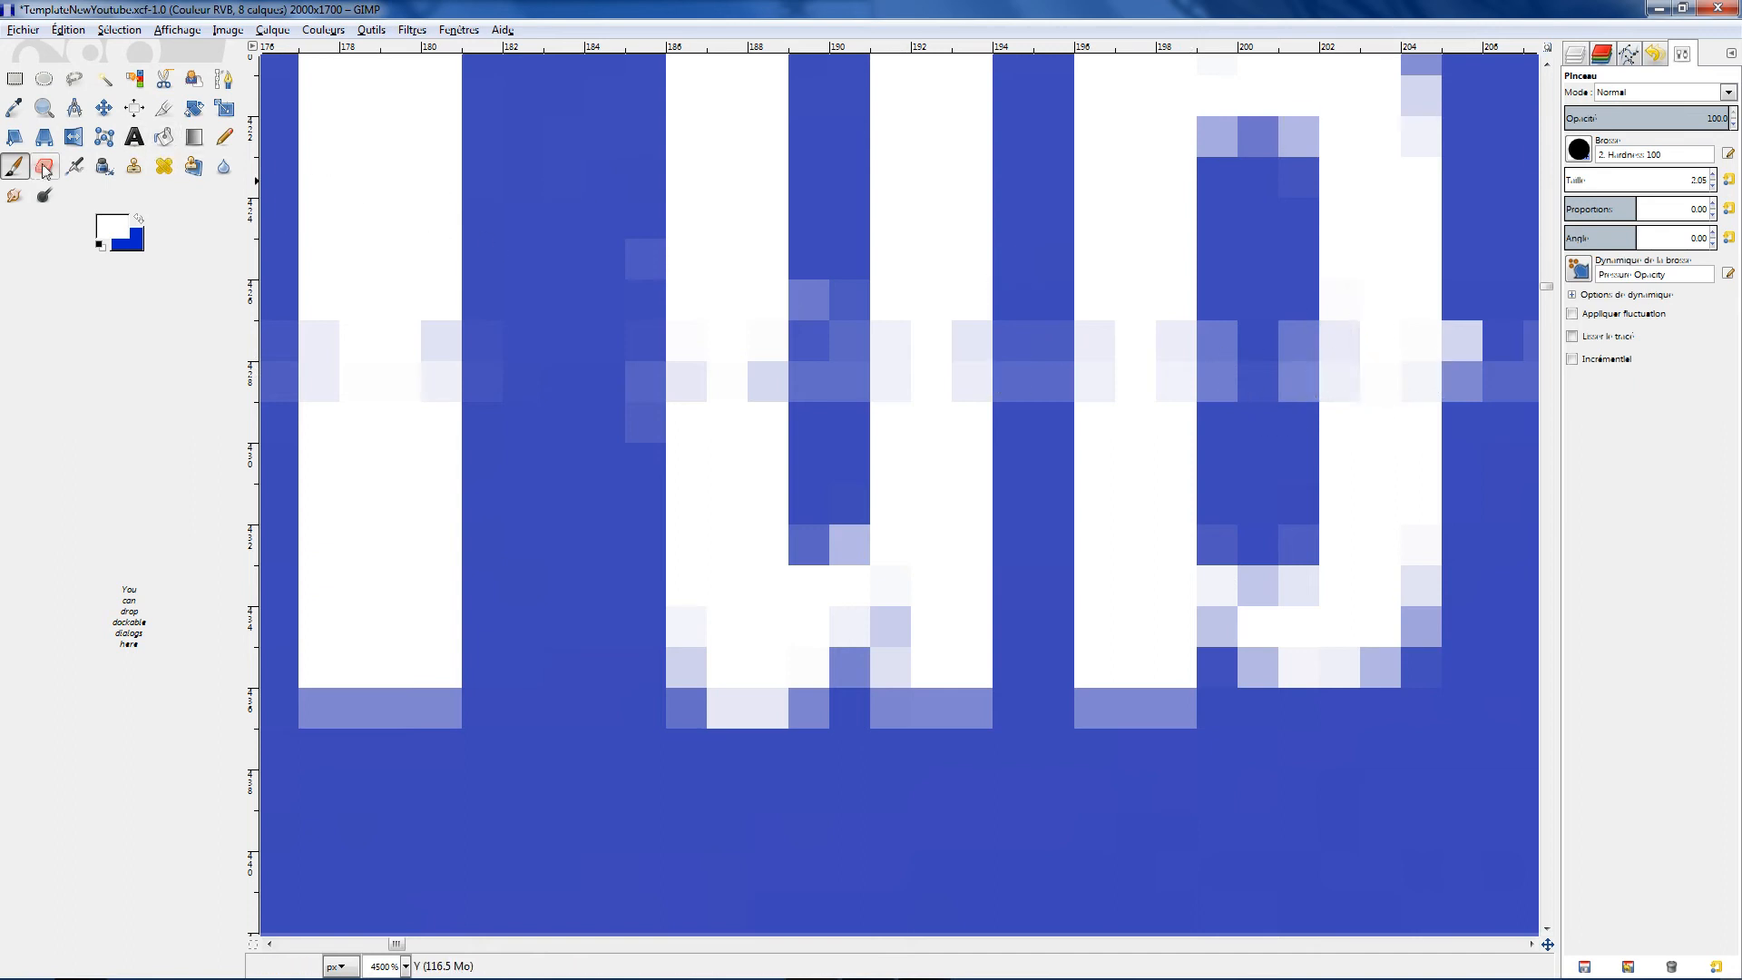
pyautogui.scroll(-3, 1509, 340)
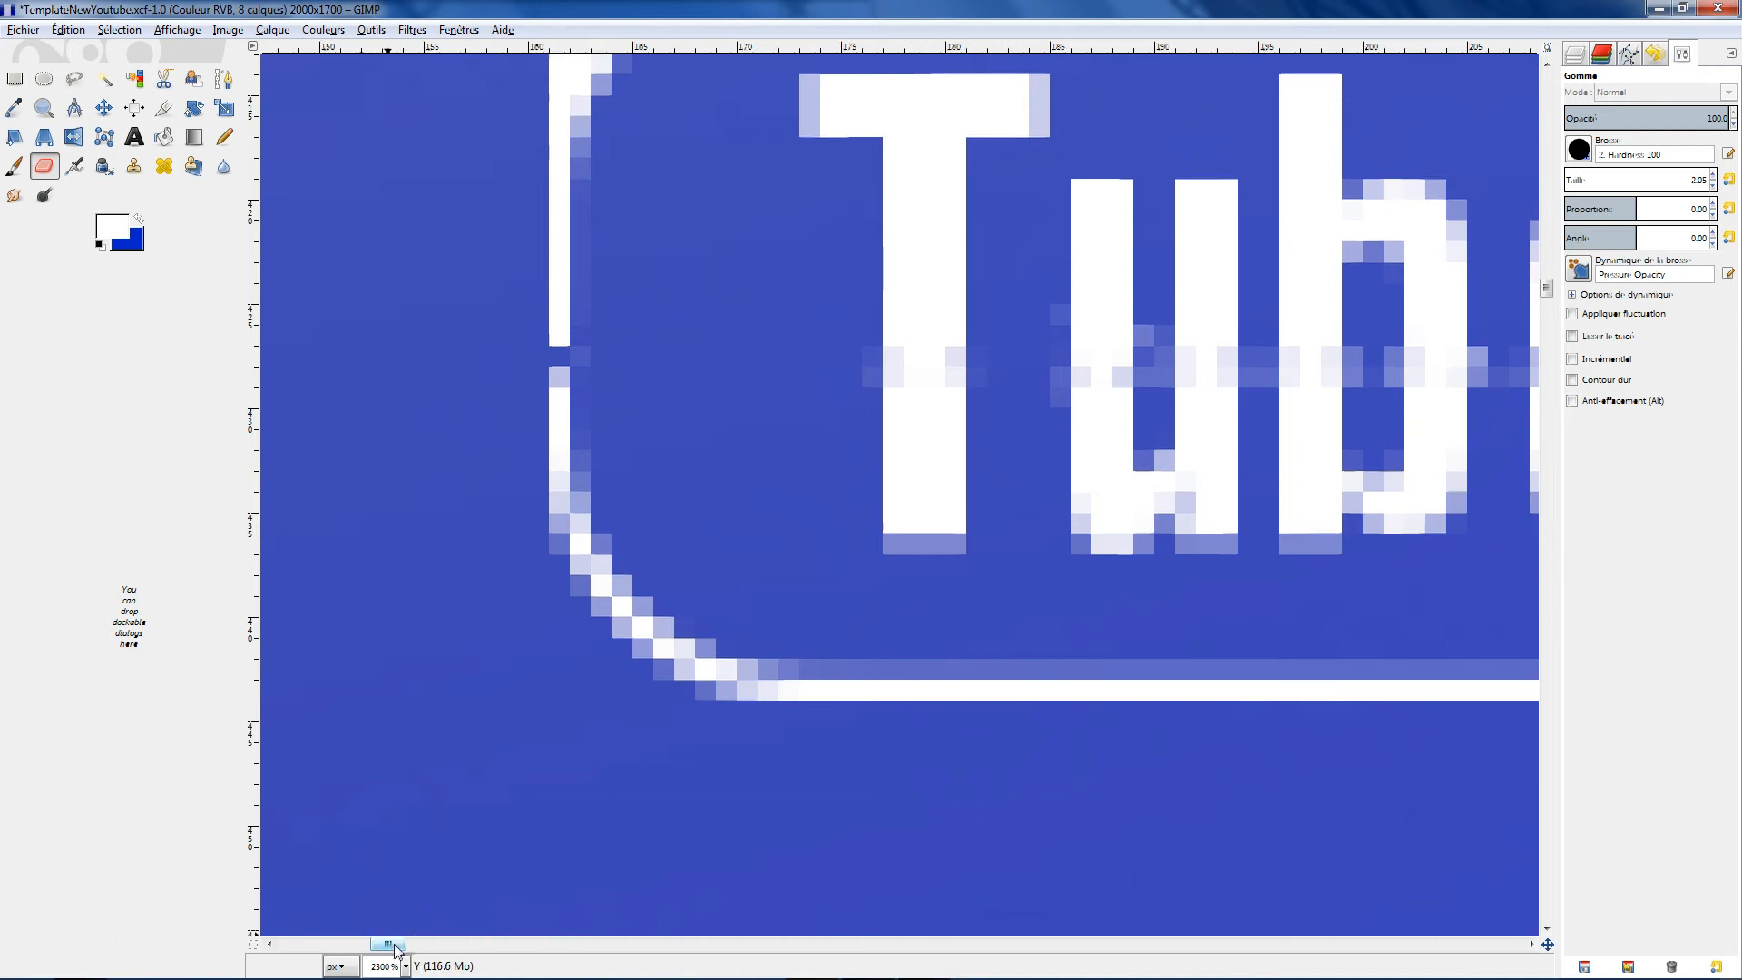
pyautogui.moveTo(396, 946); pyautogui.dragTo(427, 945)
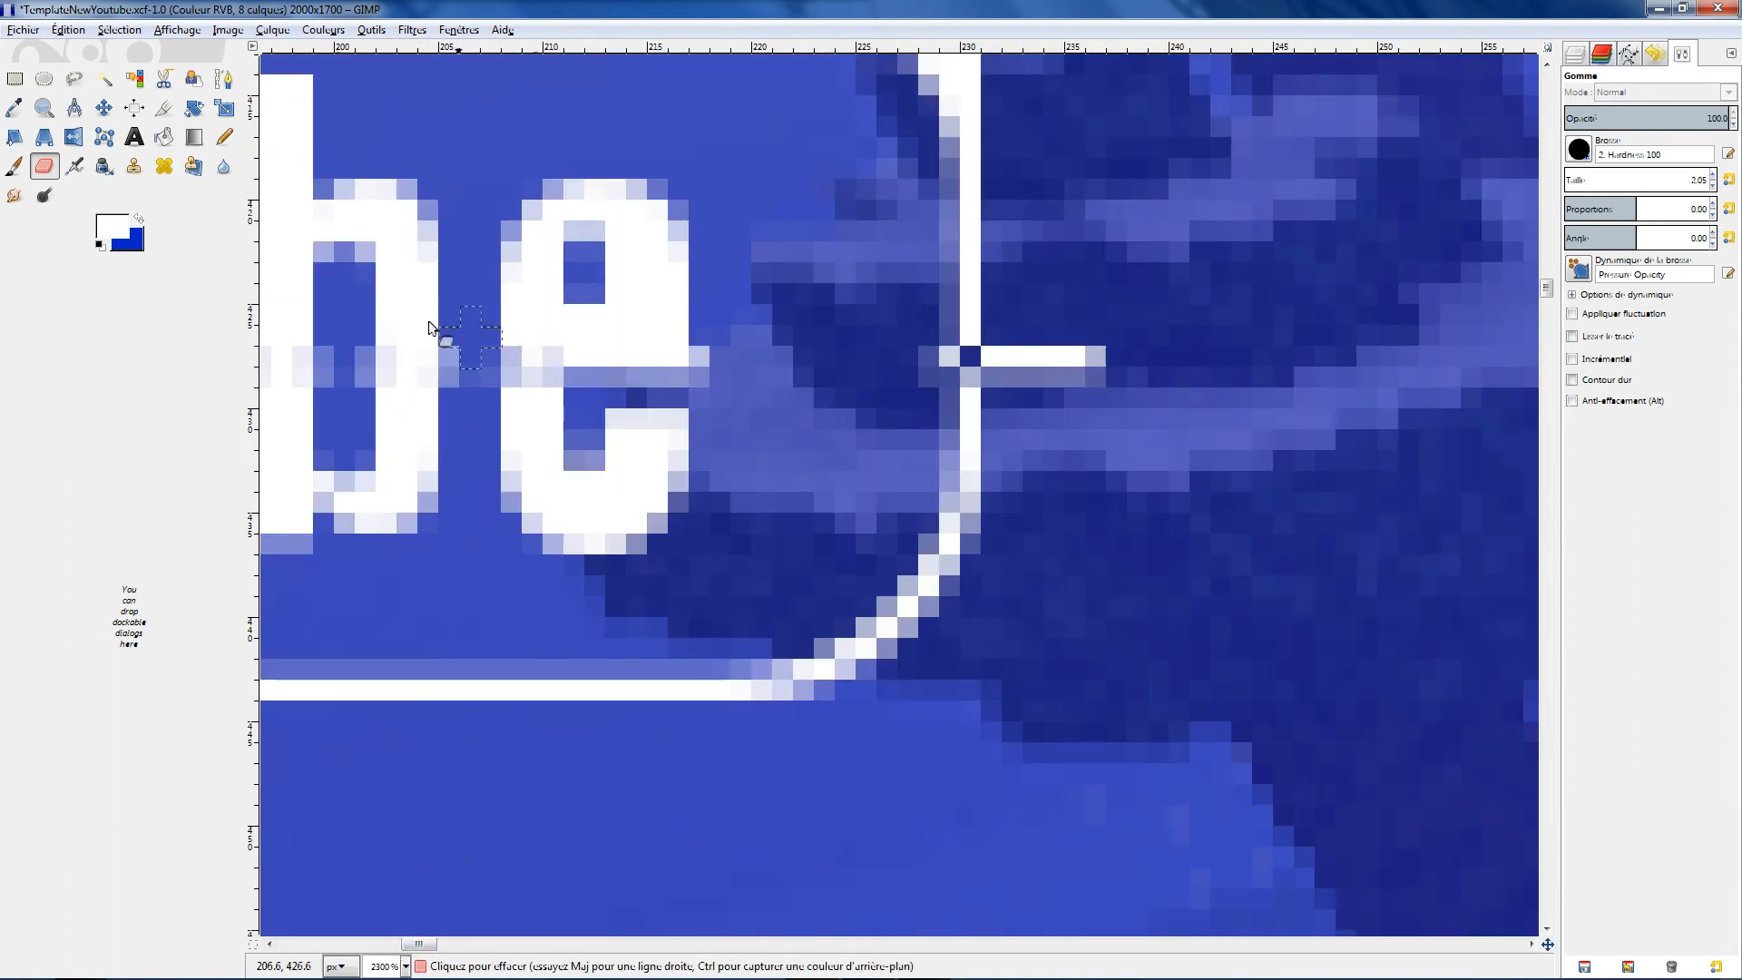
pyautogui.click(13, 166)
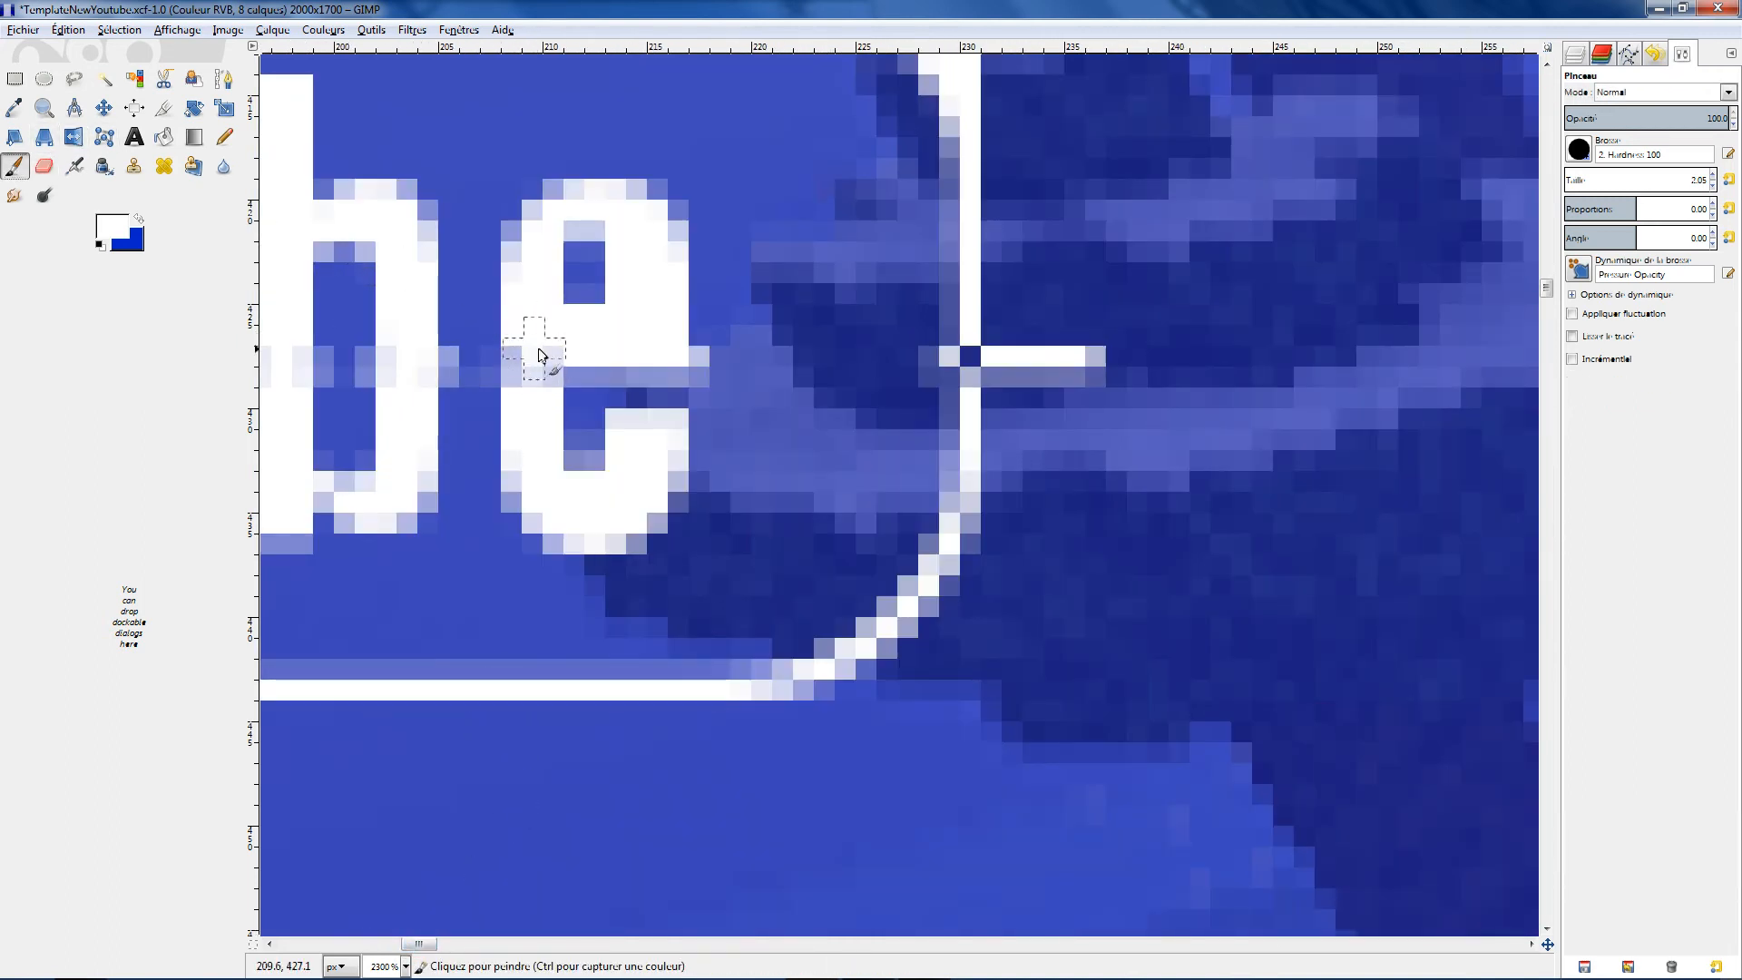
pyautogui.scroll(-4, 541, 354)
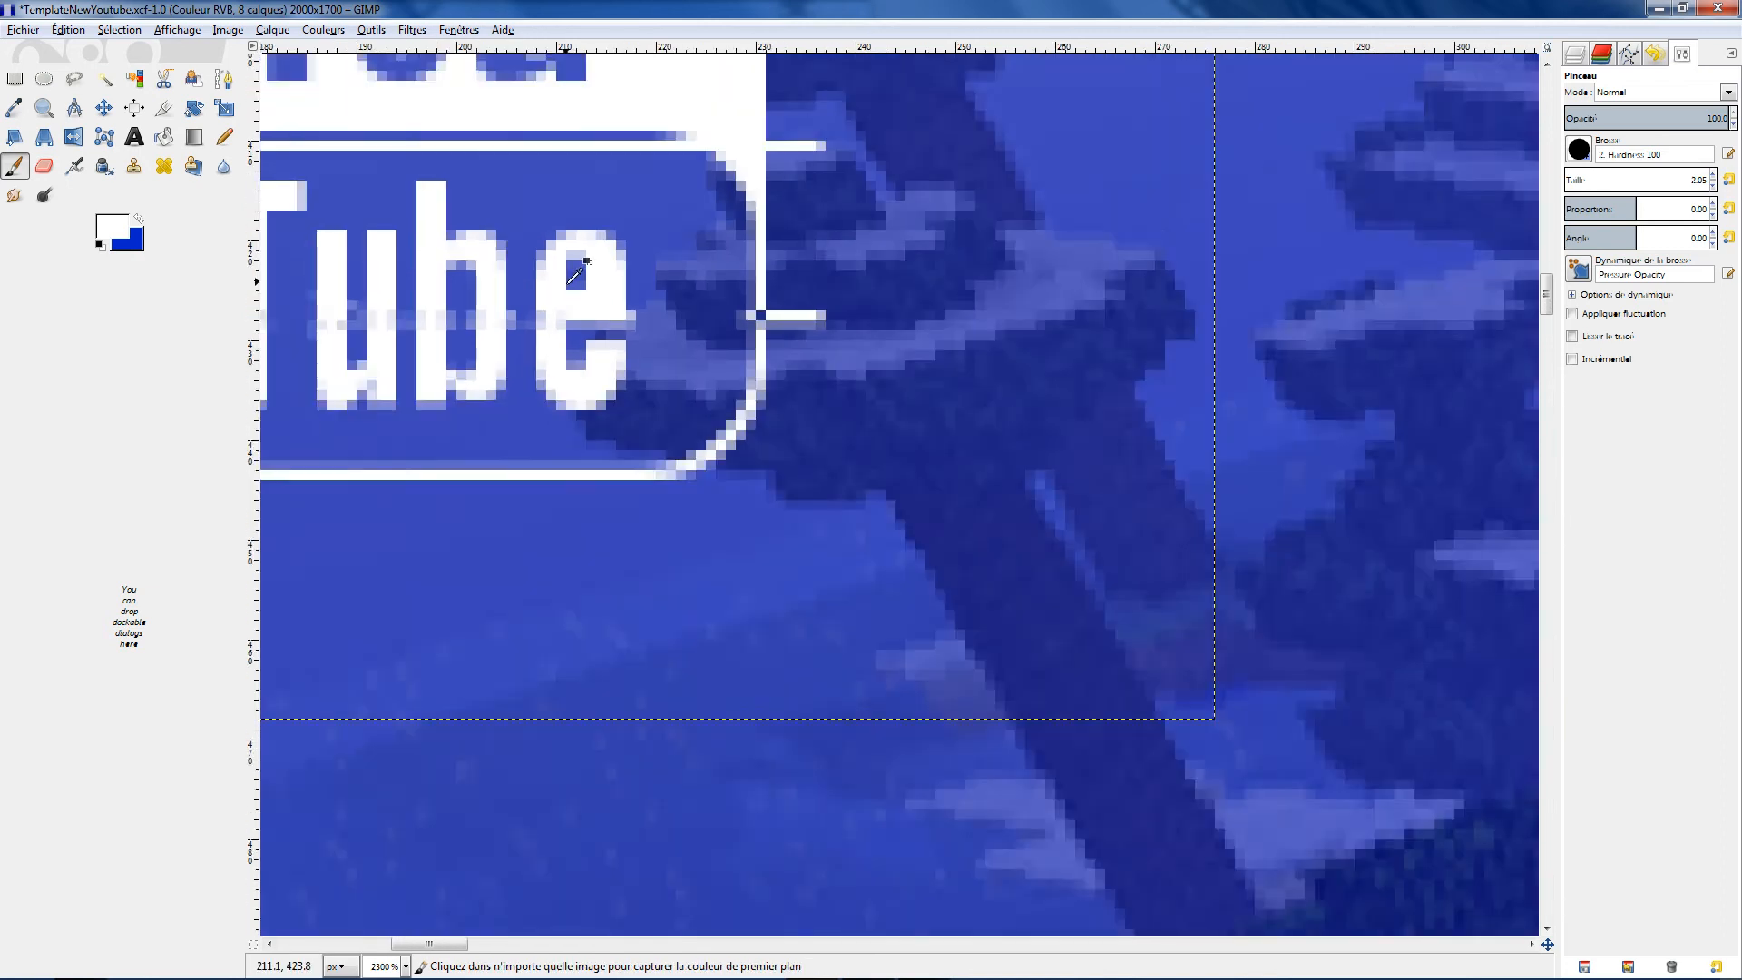
pyautogui.scroll(-7, 603, 281)
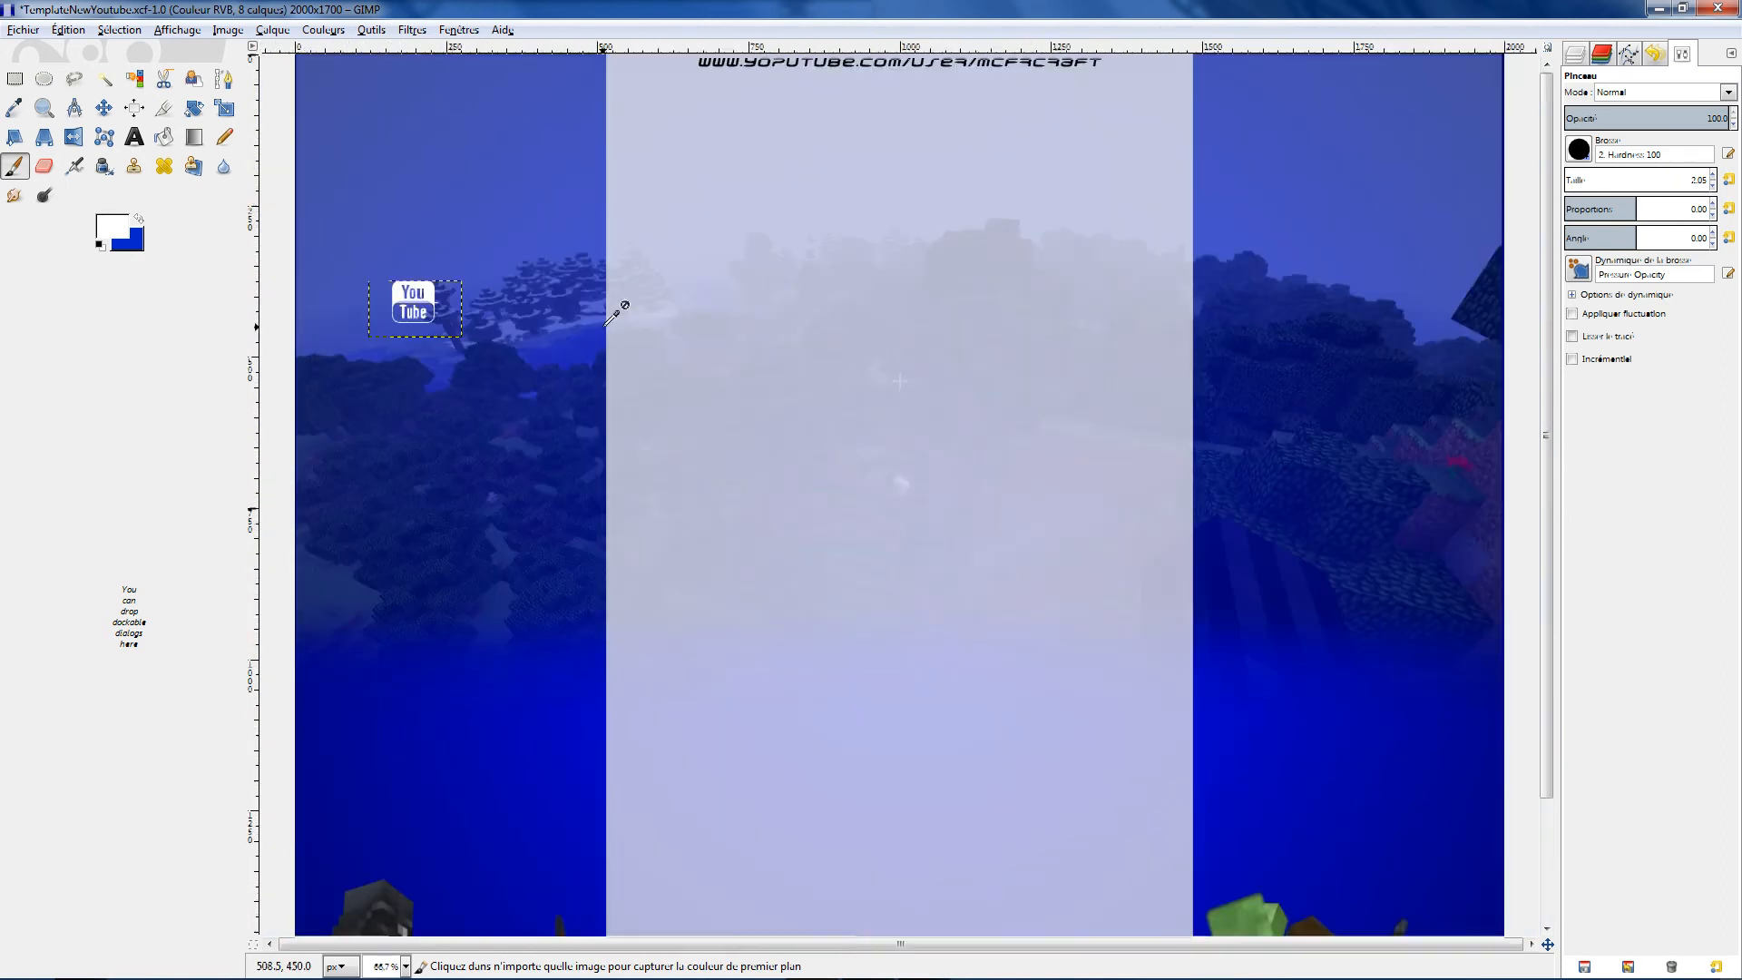
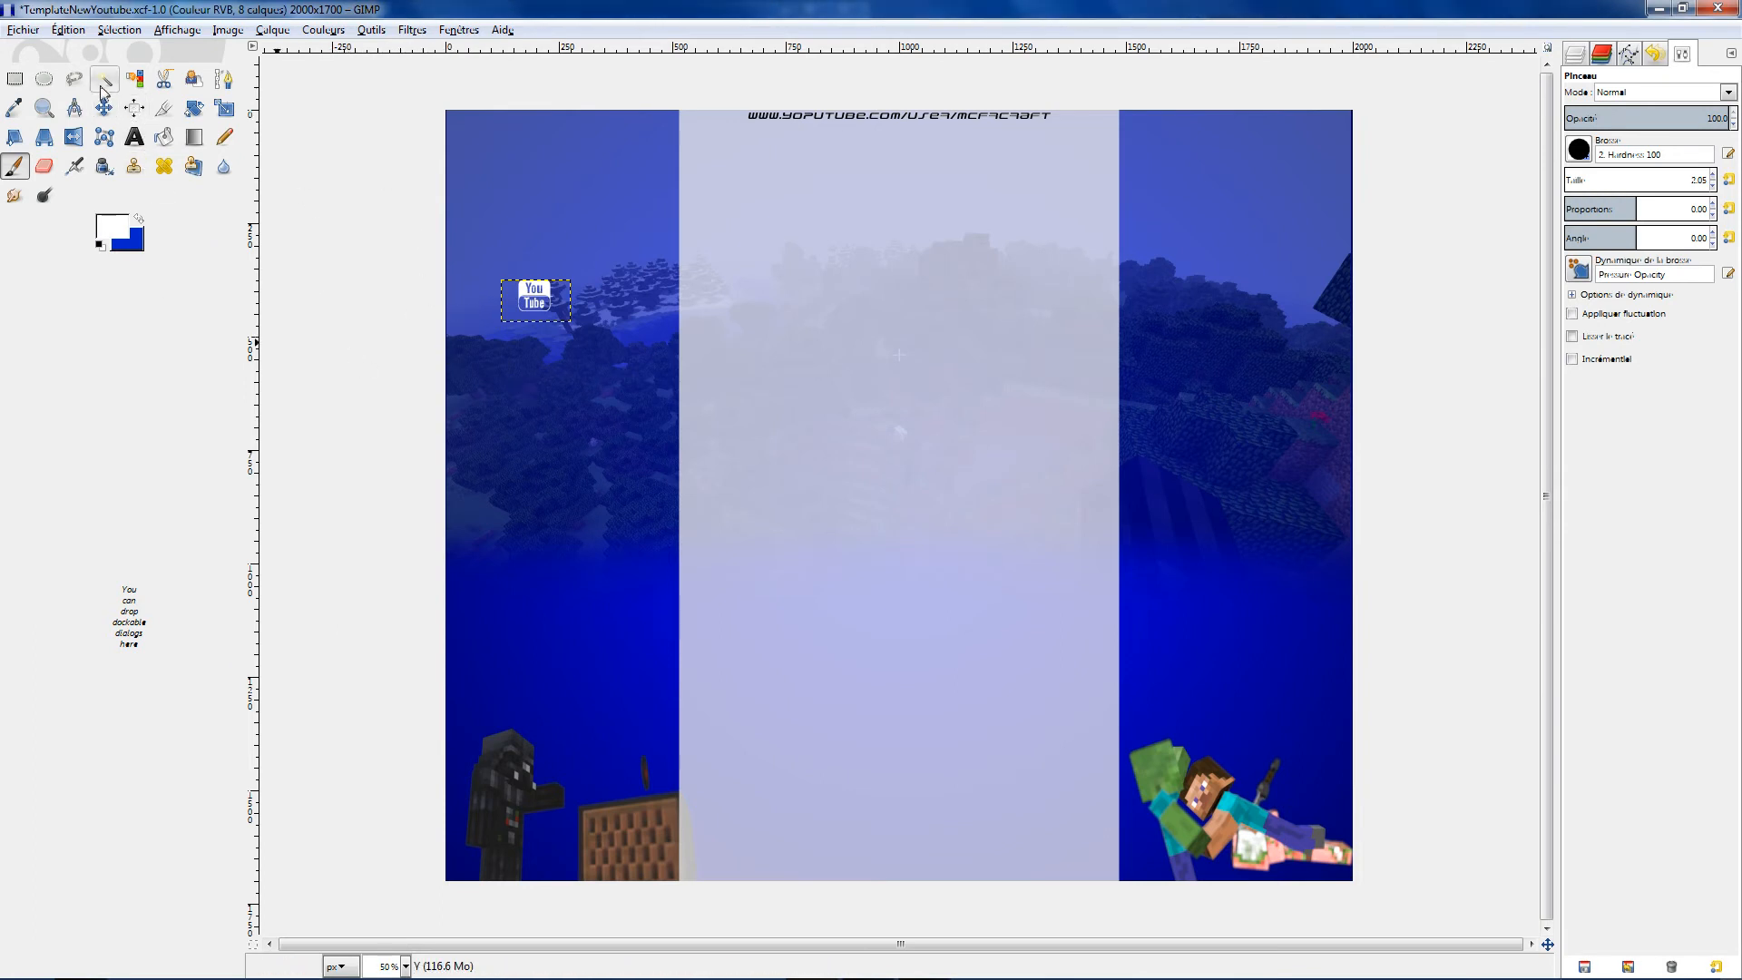
# Scale the YouTube icon layer up to 214 x 124 px
pyautogui.click(225, 108)
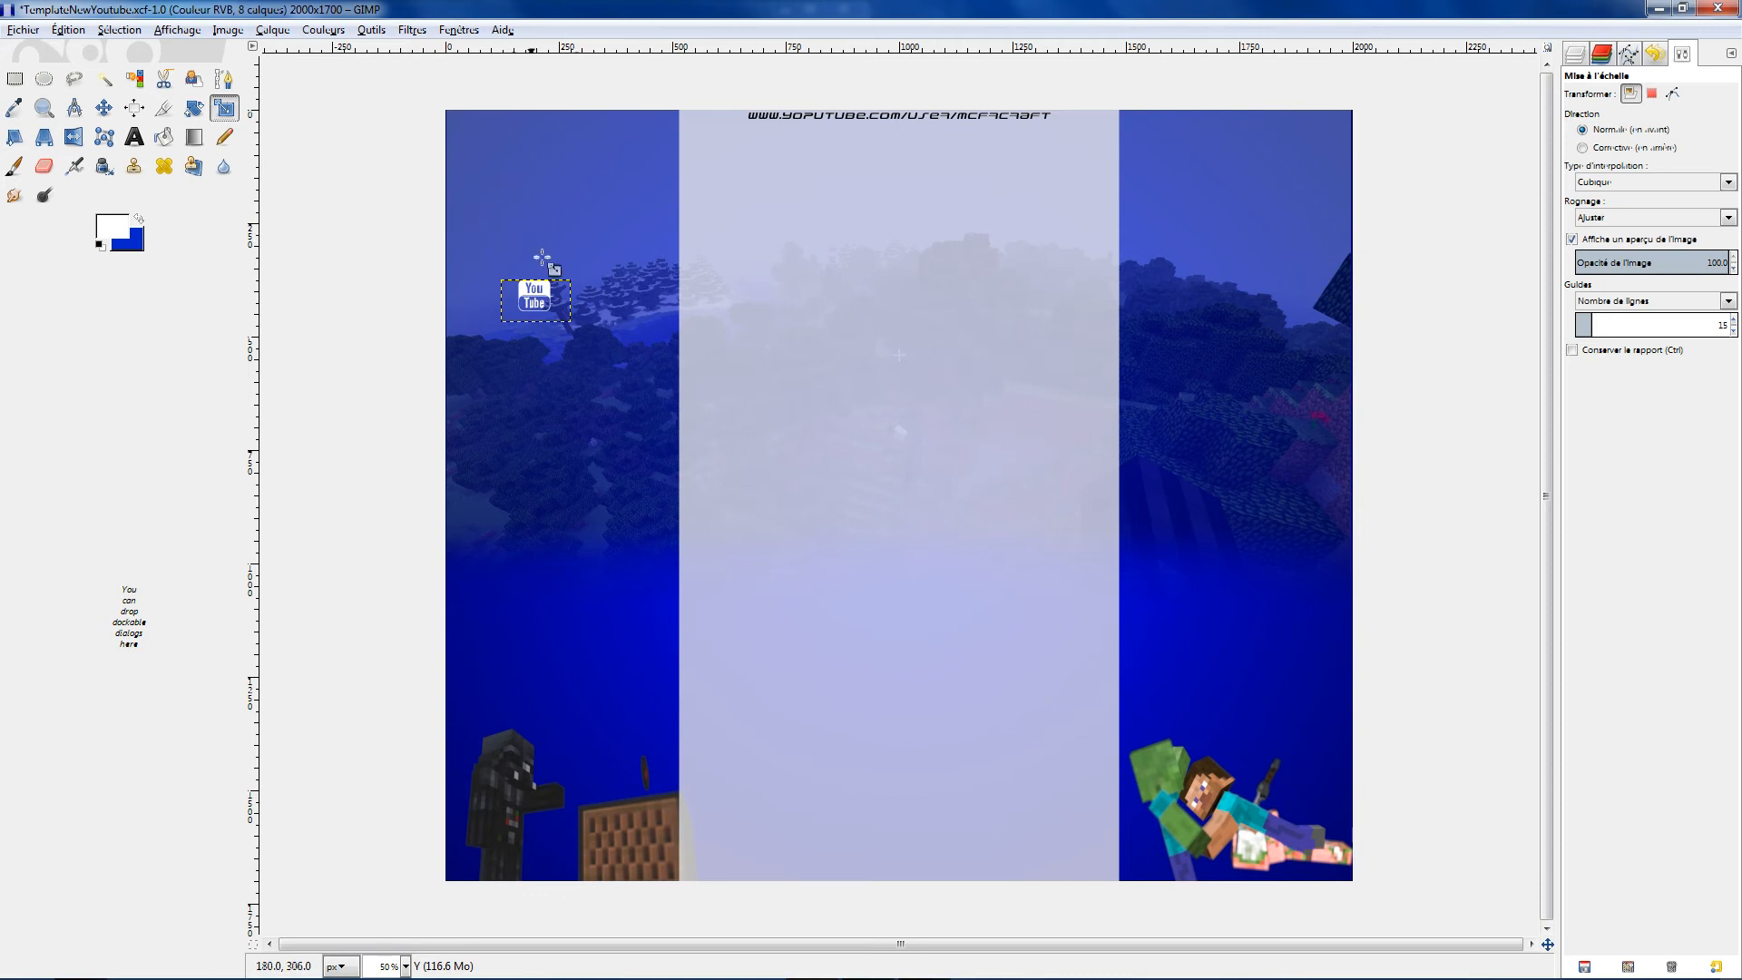
pyautogui.click(585, 276)
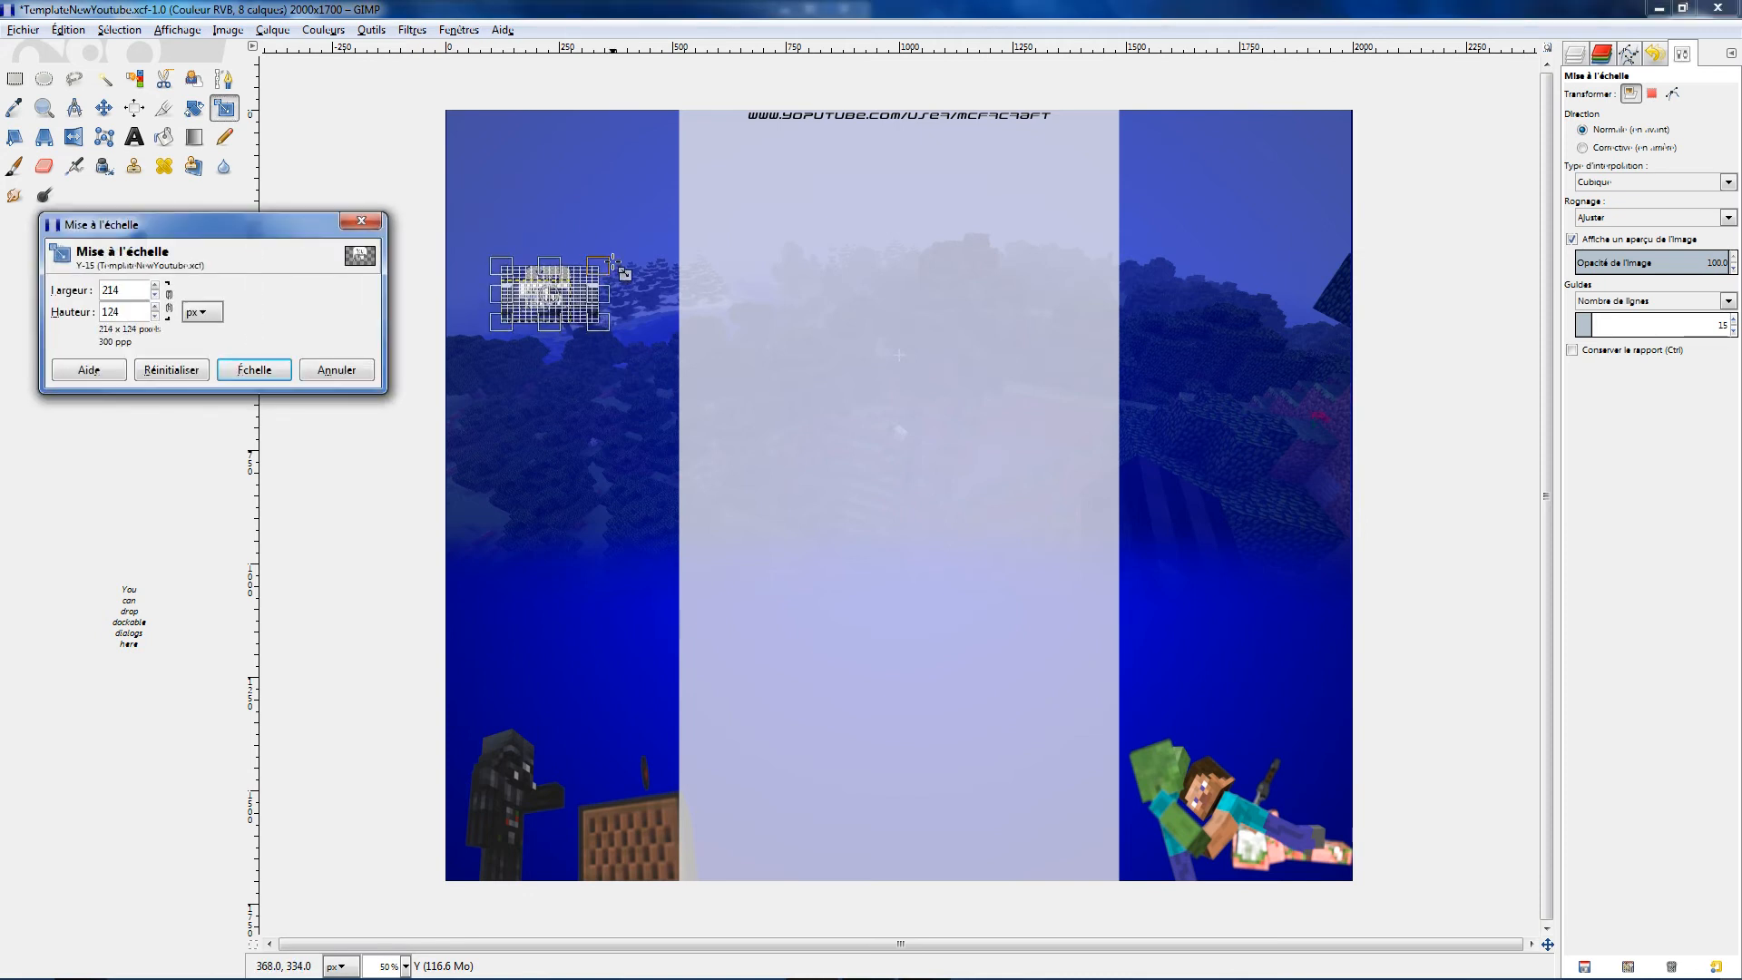
pyautogui.click(272, 369)
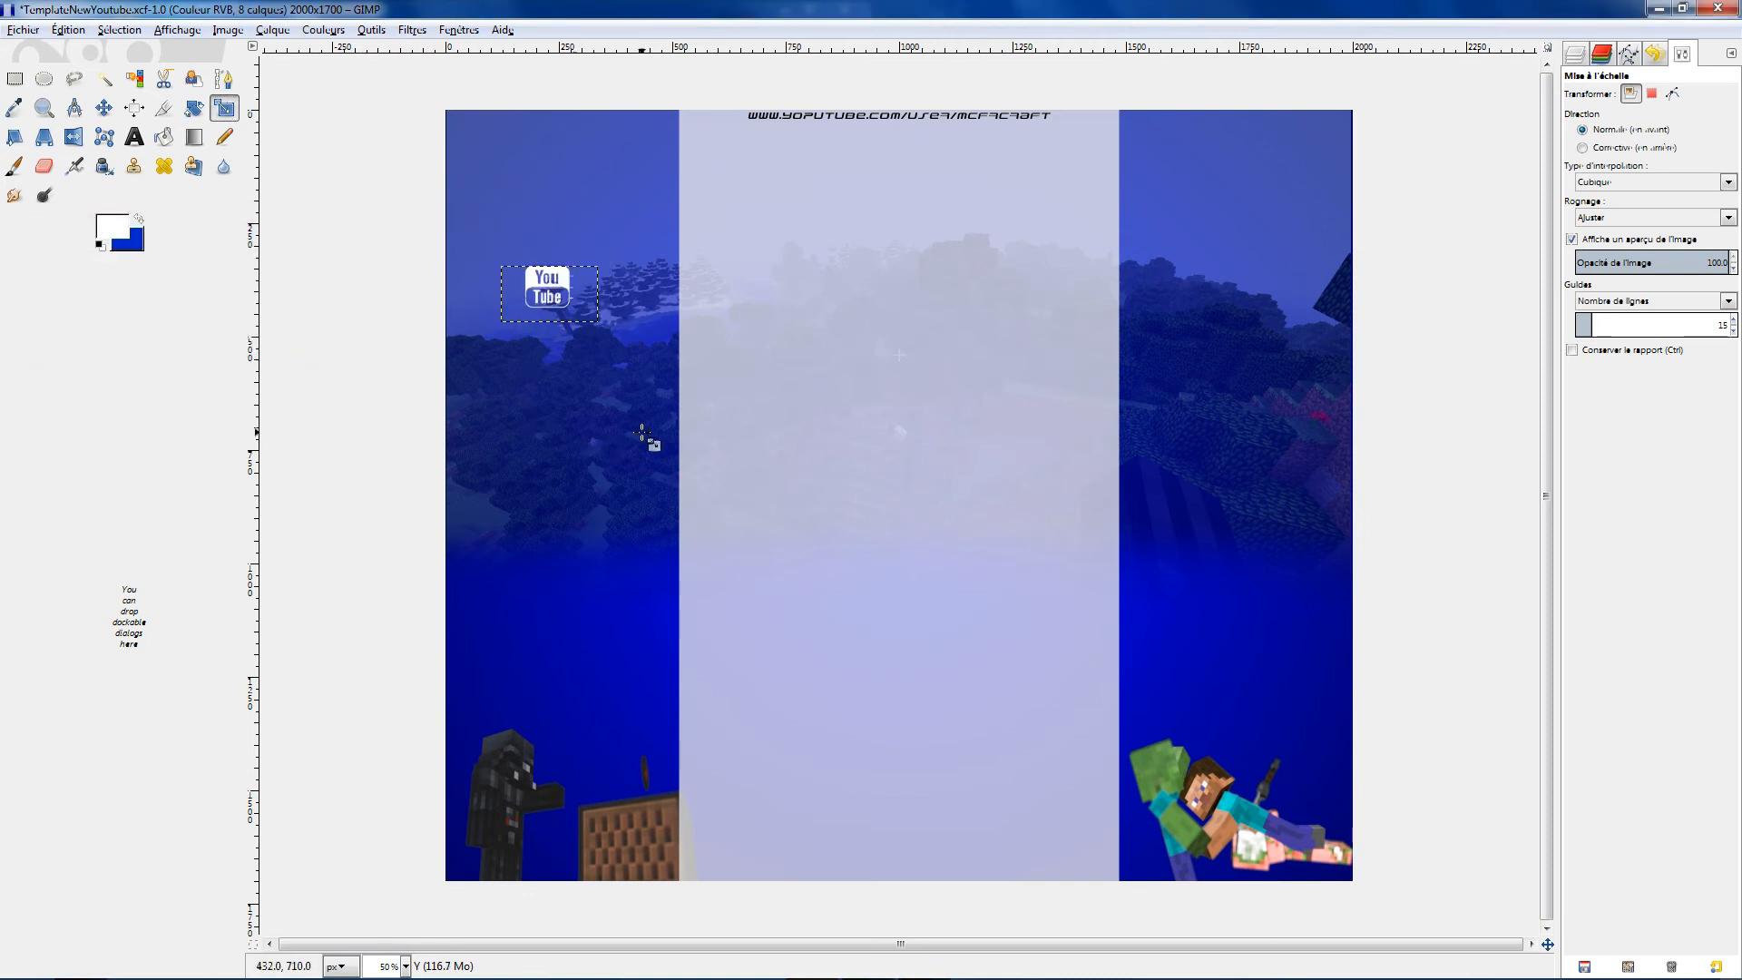
# Rotate the YouTube icon slightly counter-clockwise and move it into the upper-left corner of the background
pyautogui.click(193, 107)
pyautogui.moveTo(592, 314); pyautogui.dragTo(608, 329)
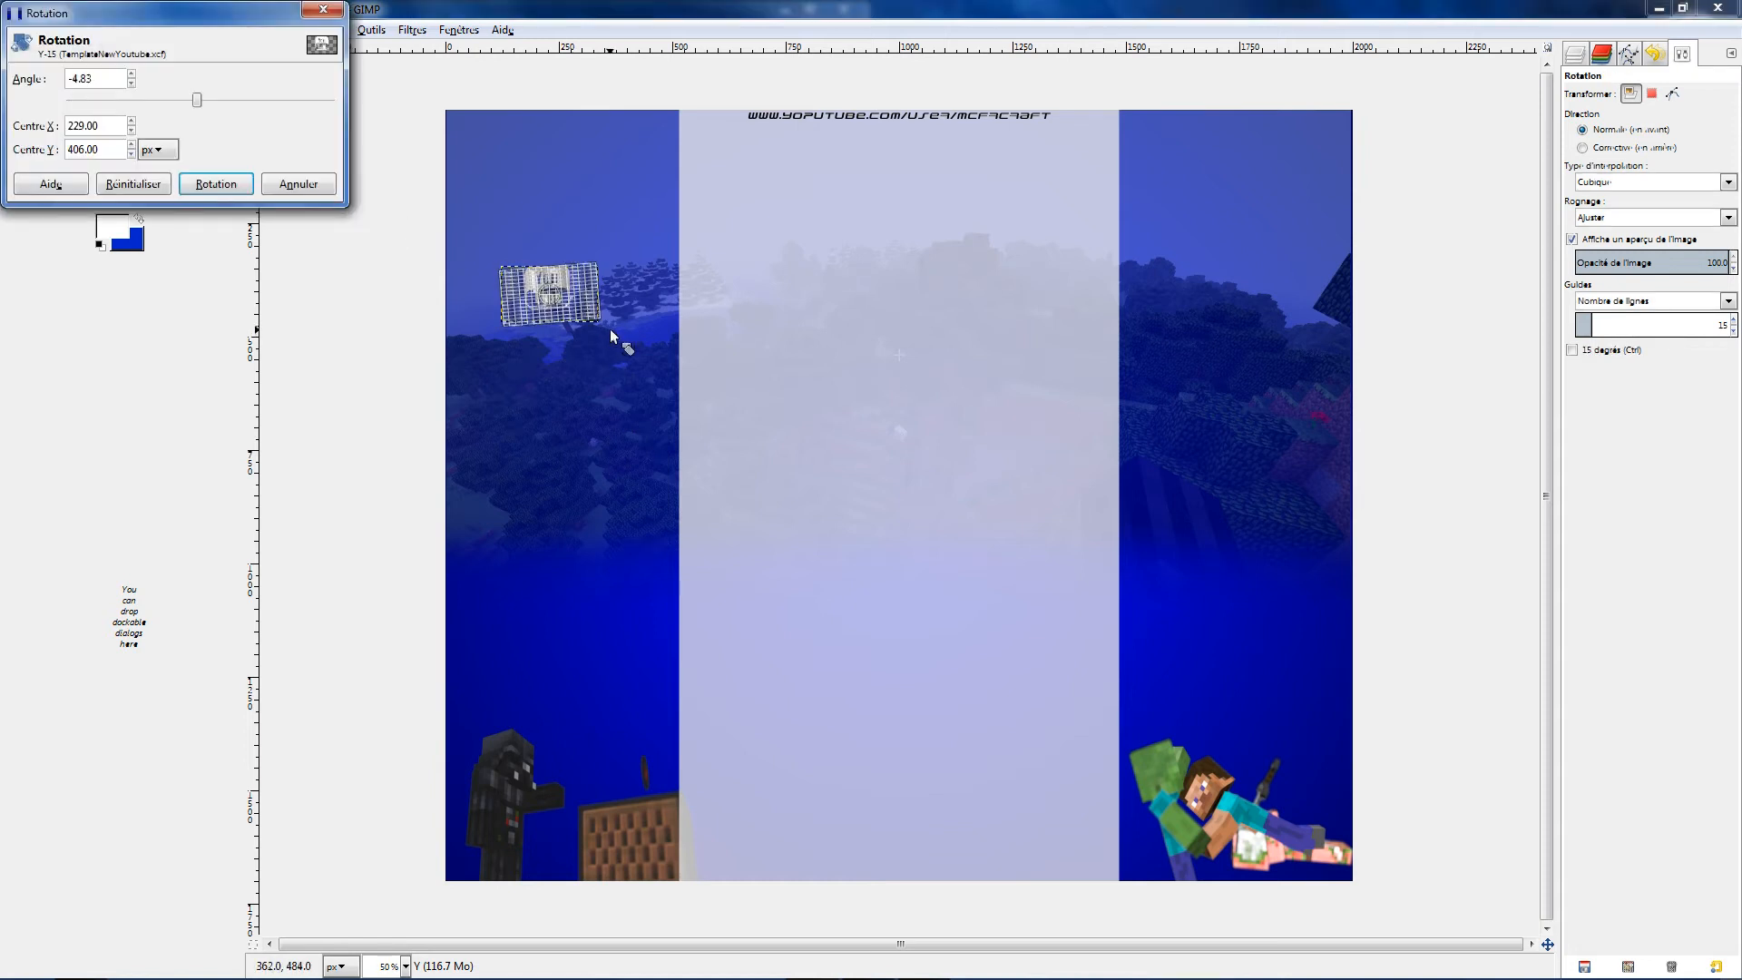
pyautogui.click(218, 185)
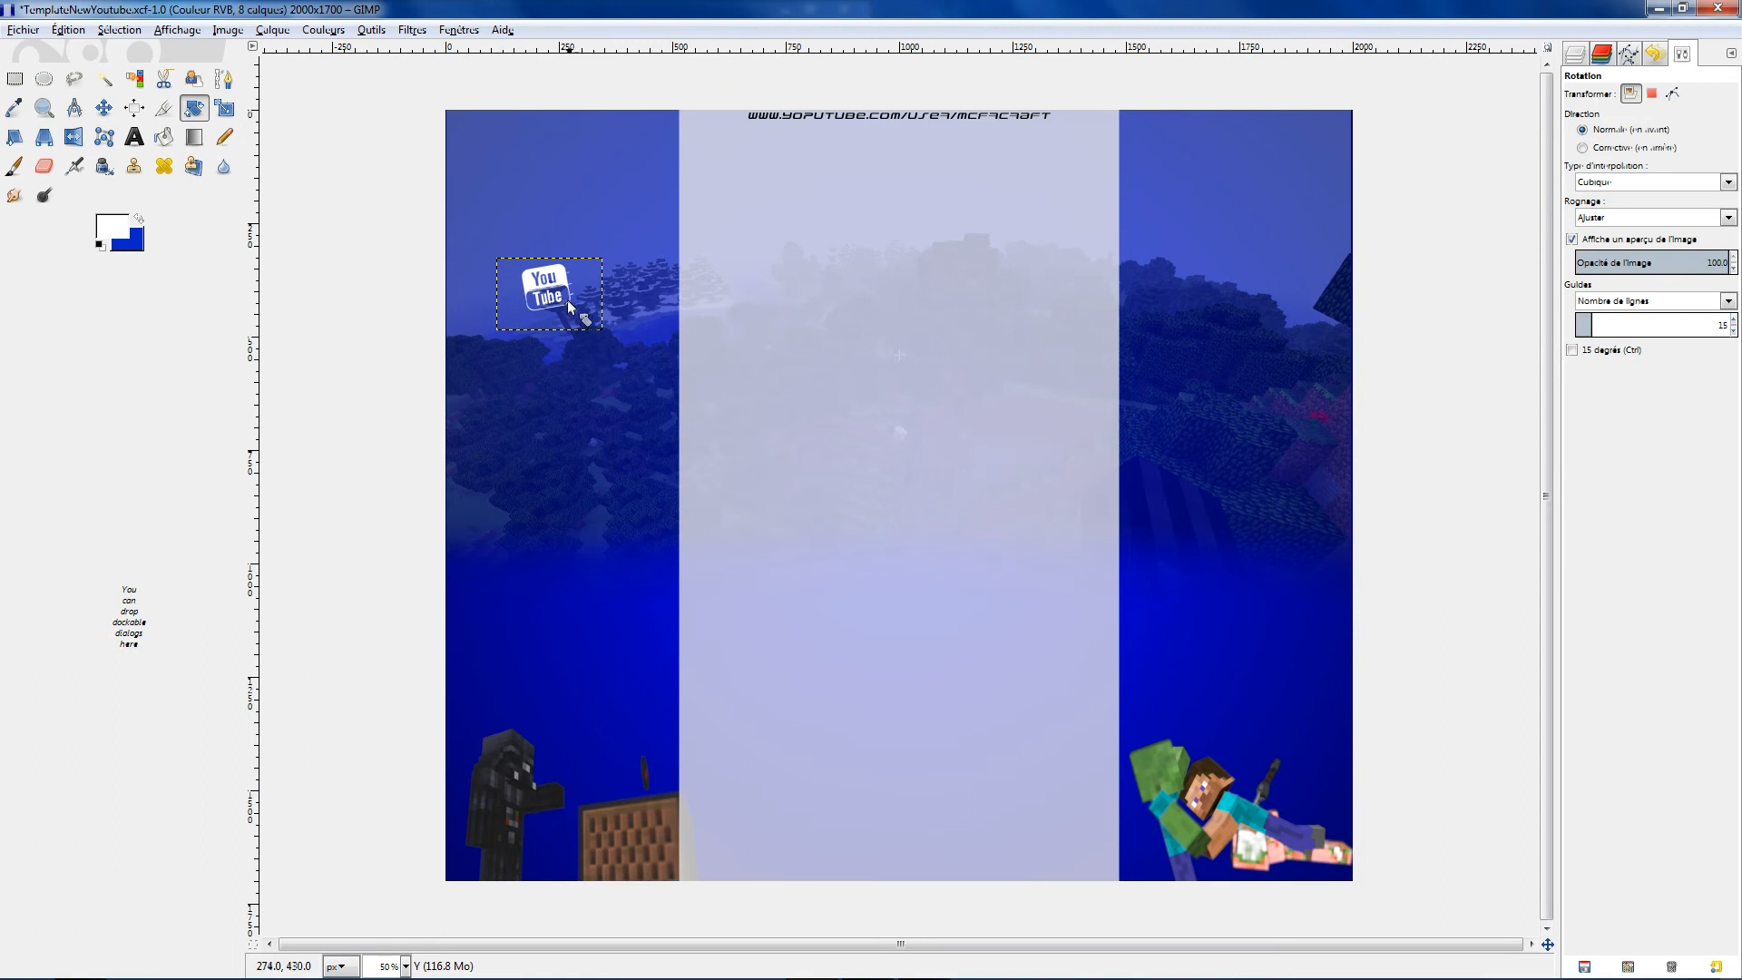
pyautogui.click(104, 107)
pyautogui.moveTo(569, 299); pyautogui.dragTo(514, 156)
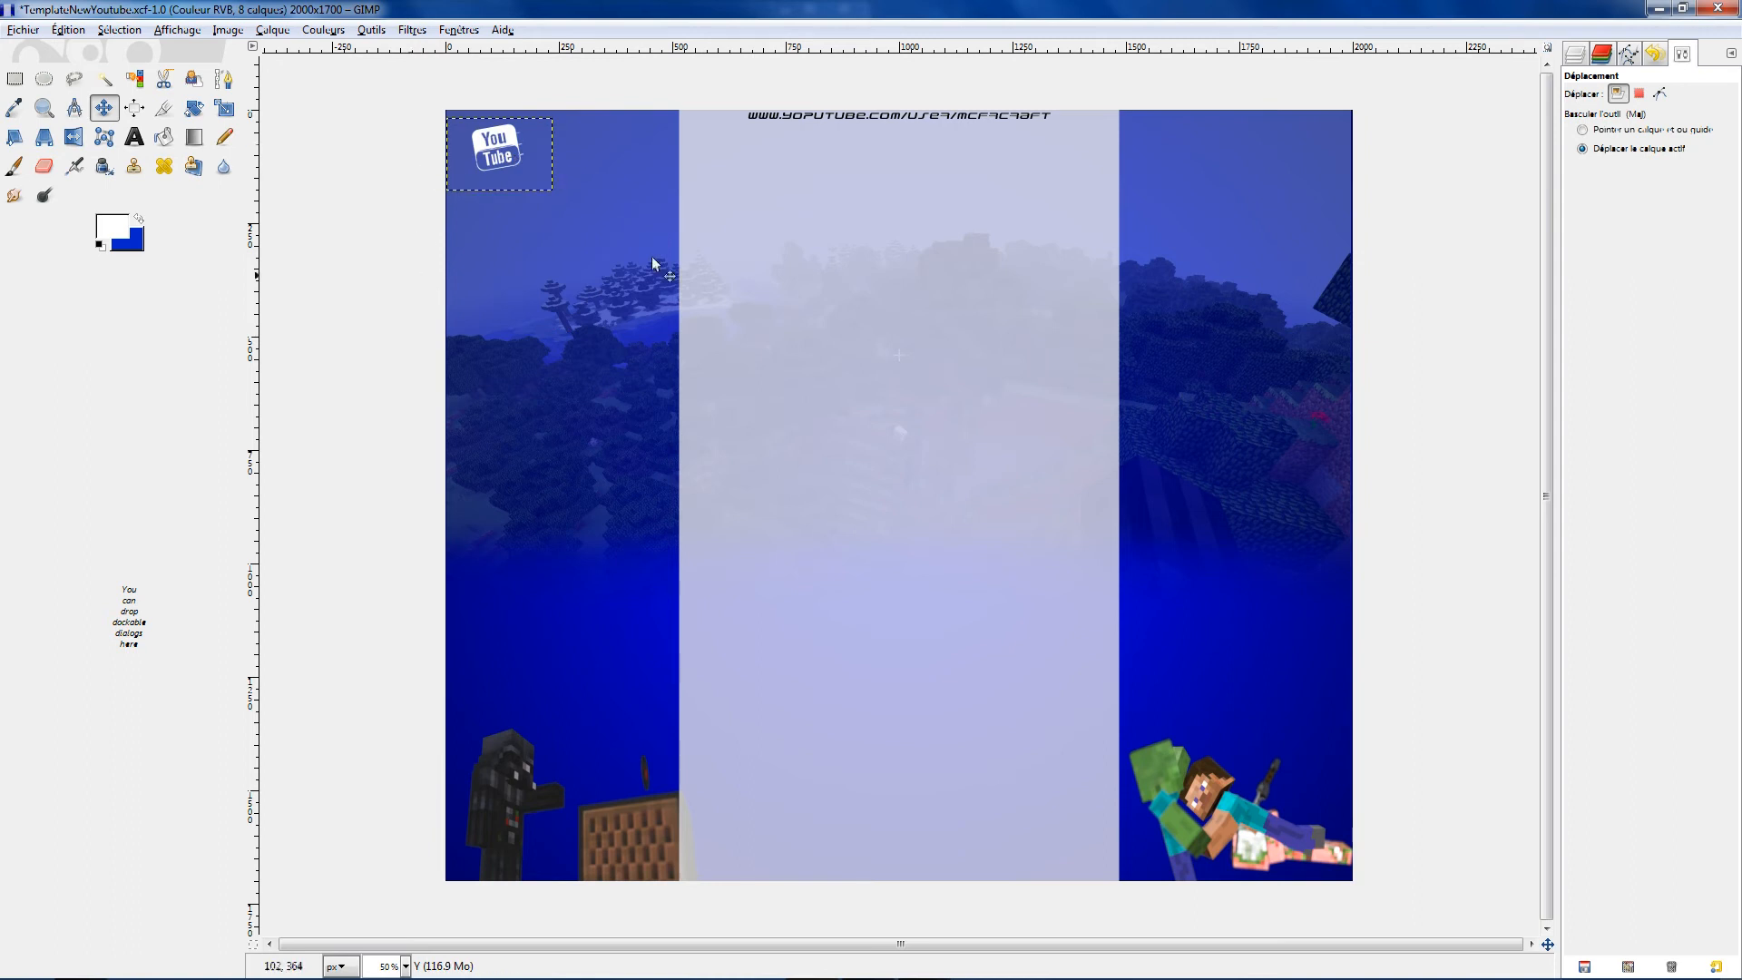
# Erase the three stray line stubs on the right side of the YouTube icon on layer Y
pyautogui.click(1583, 54)
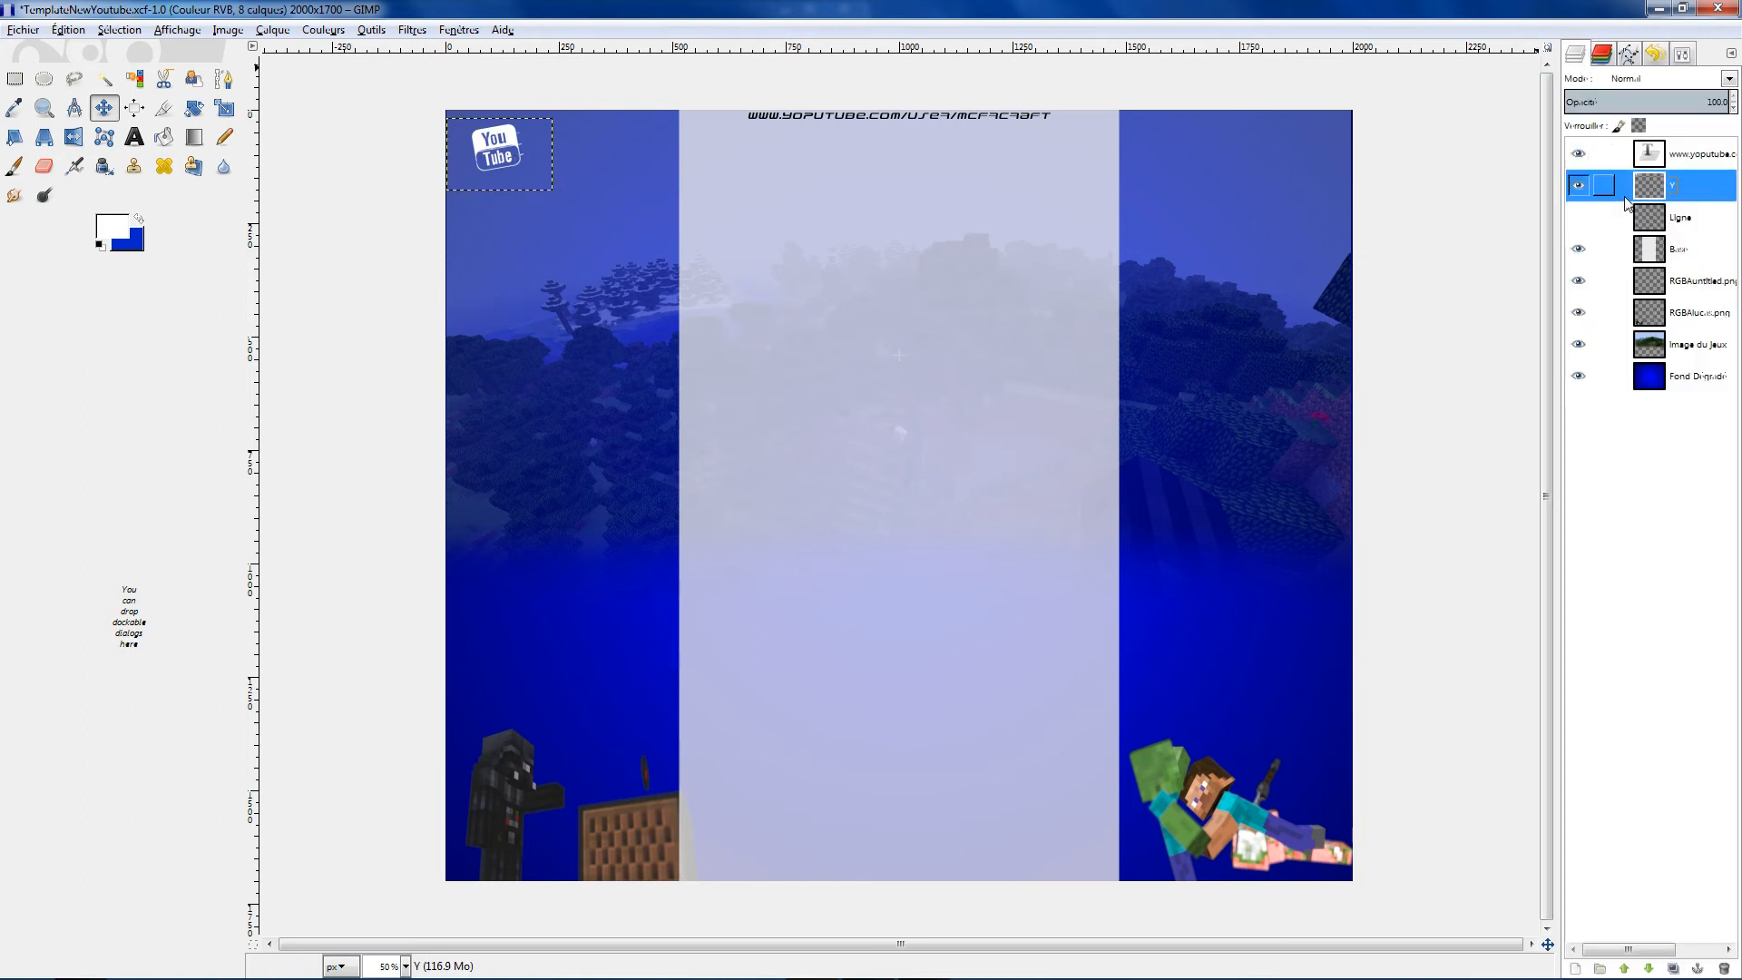
pyautogui.click(1655, 251)
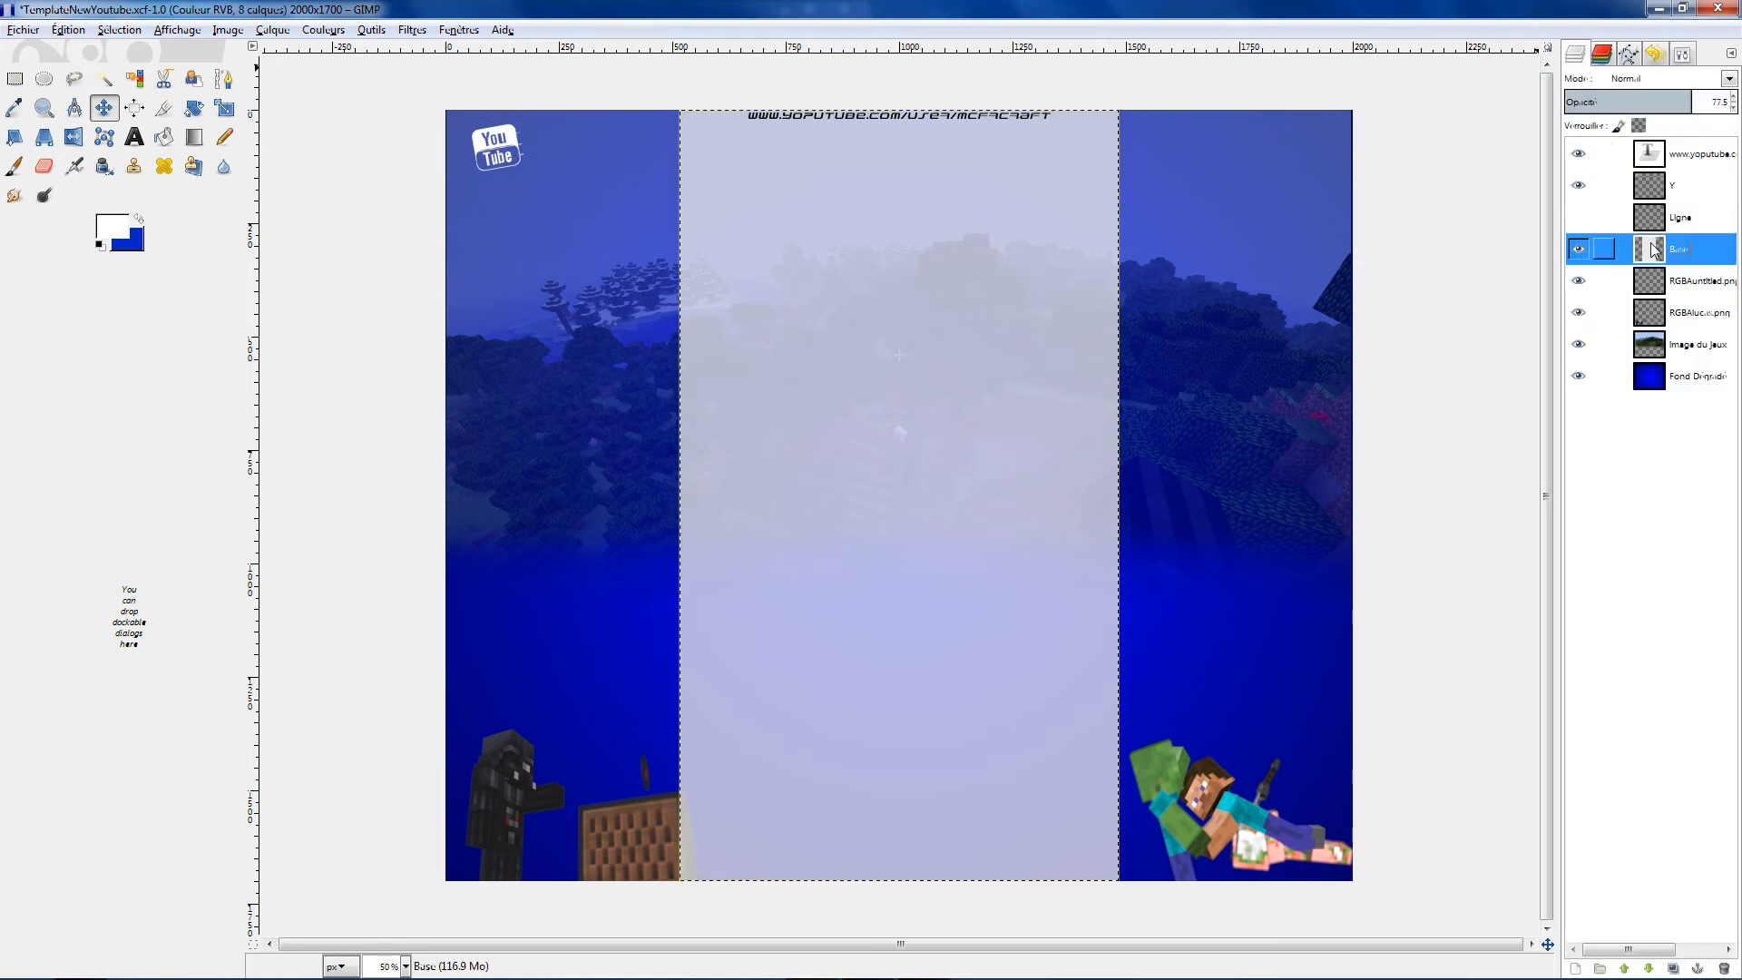
pyautogui.keyDown('ctrl'); pyautogui.scroll(5, 508, 159); pyautogui.keyUp('ctrl')
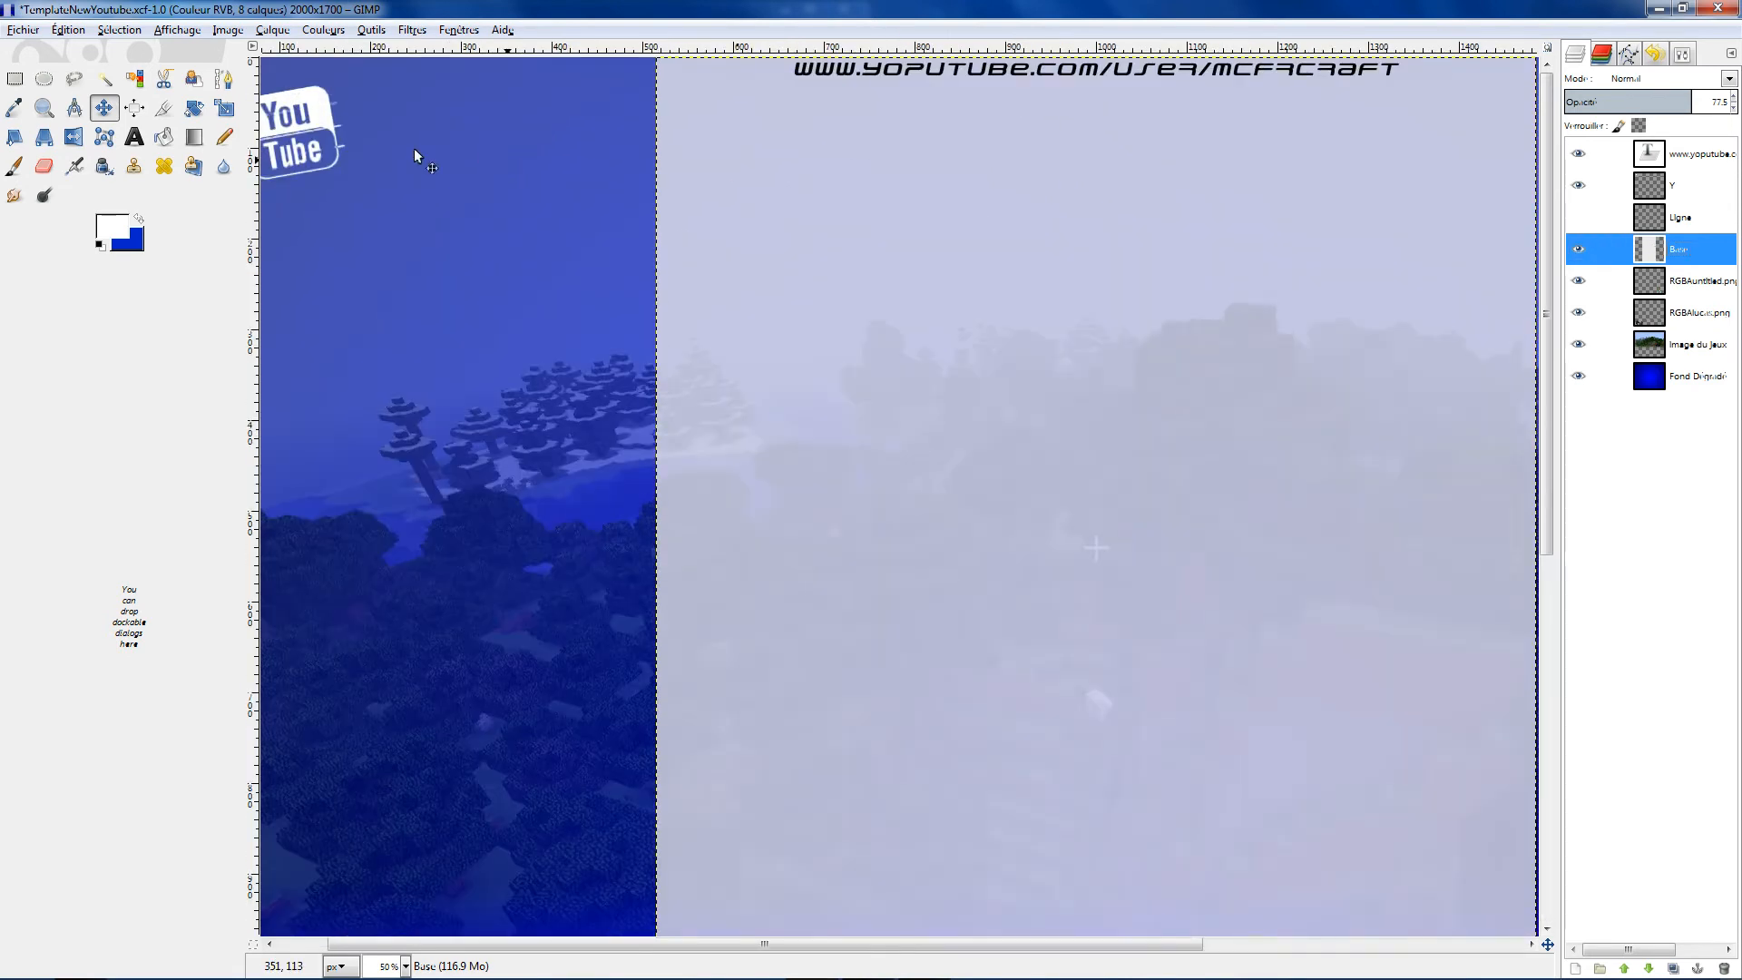
pyautogui.moveTo(579, 944); pyautogui.dragTo(368, 930)
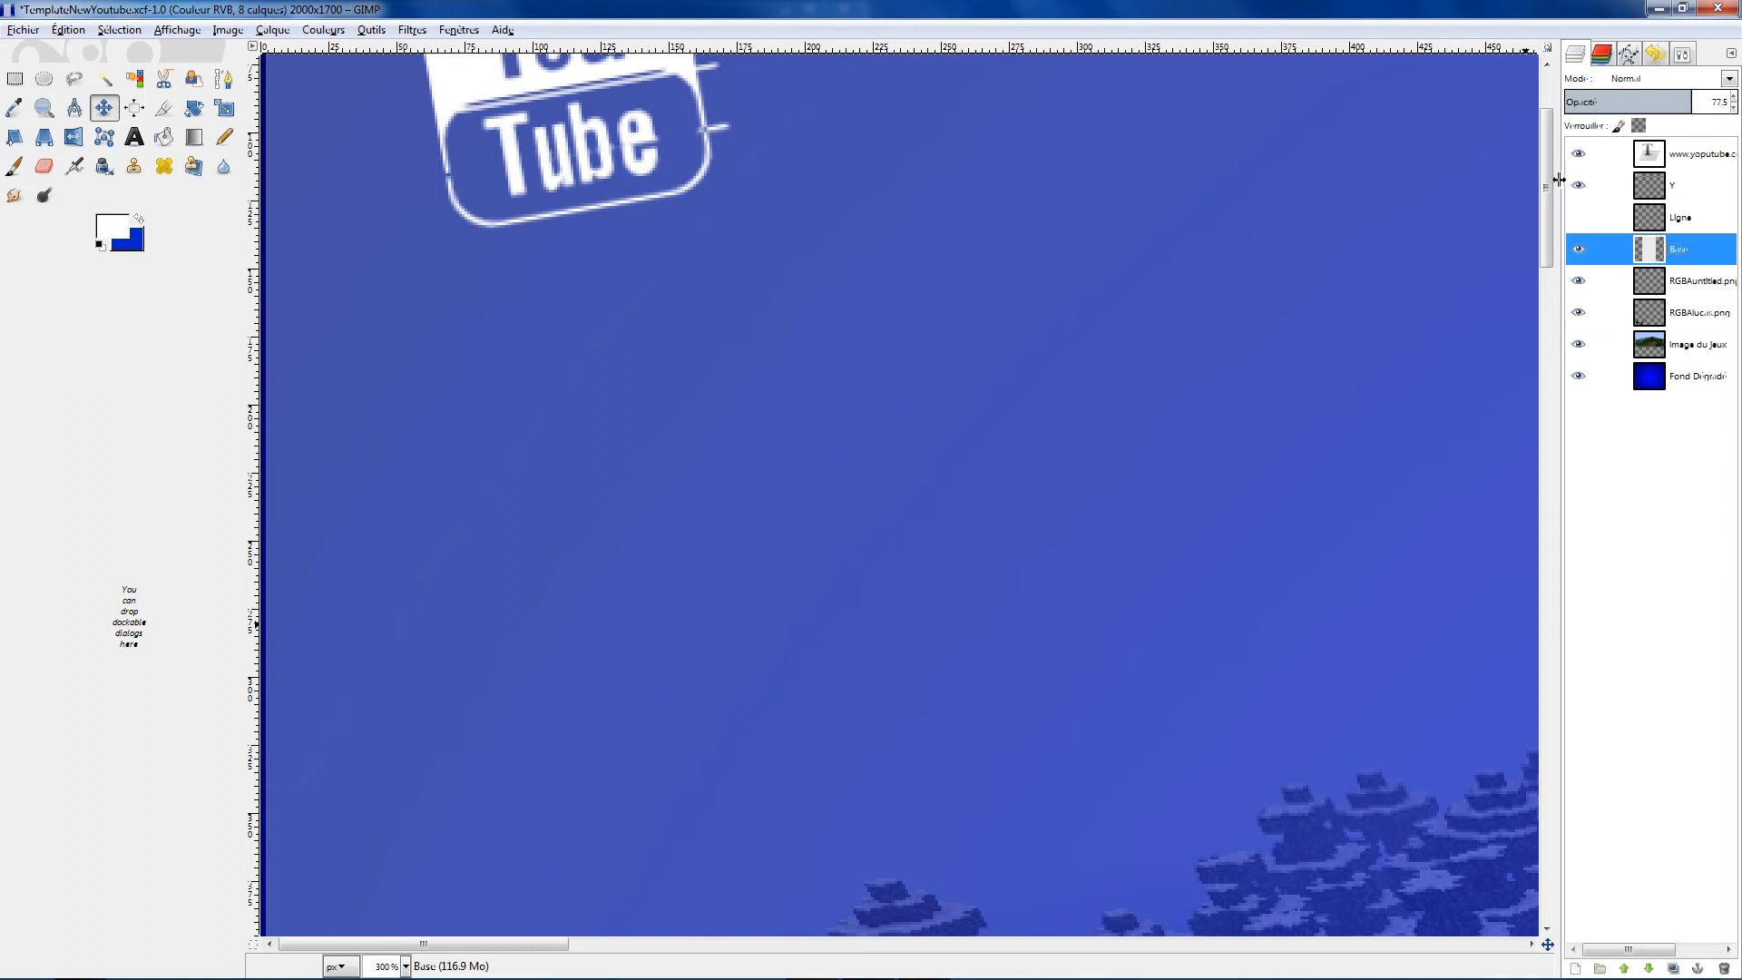
pyautogui.moveTo(1549, 186); pyautogui.dragTo(1553, 97)
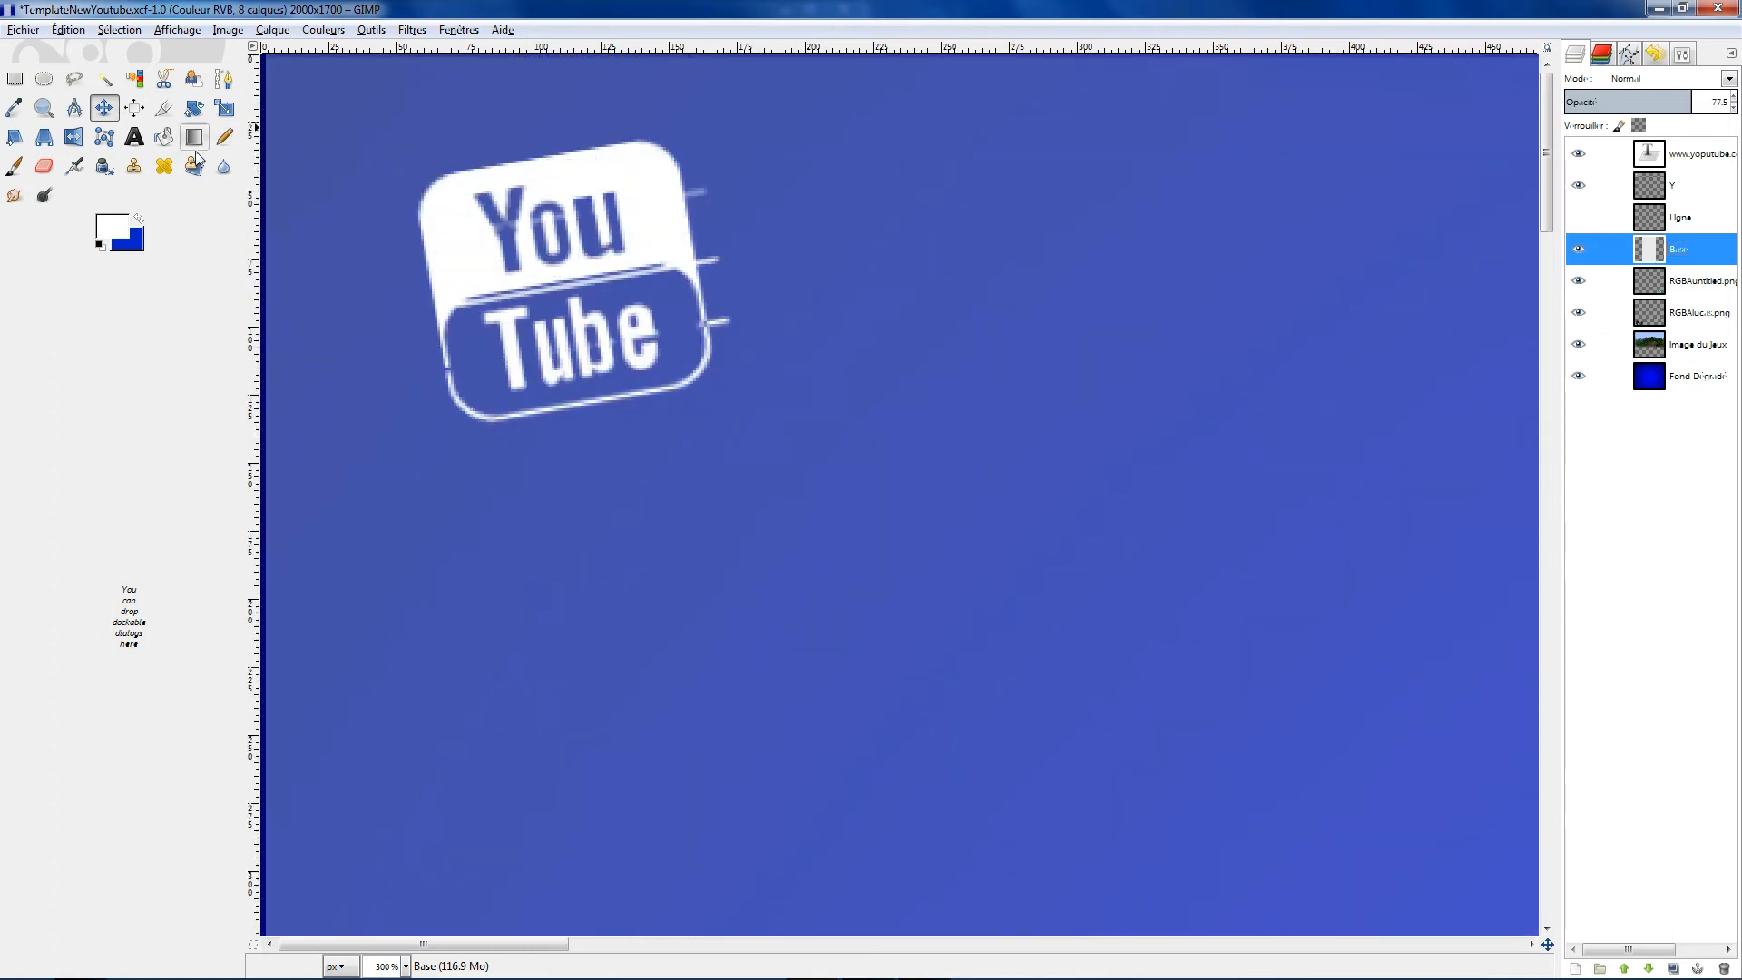
pyautogui.click(43, 166)
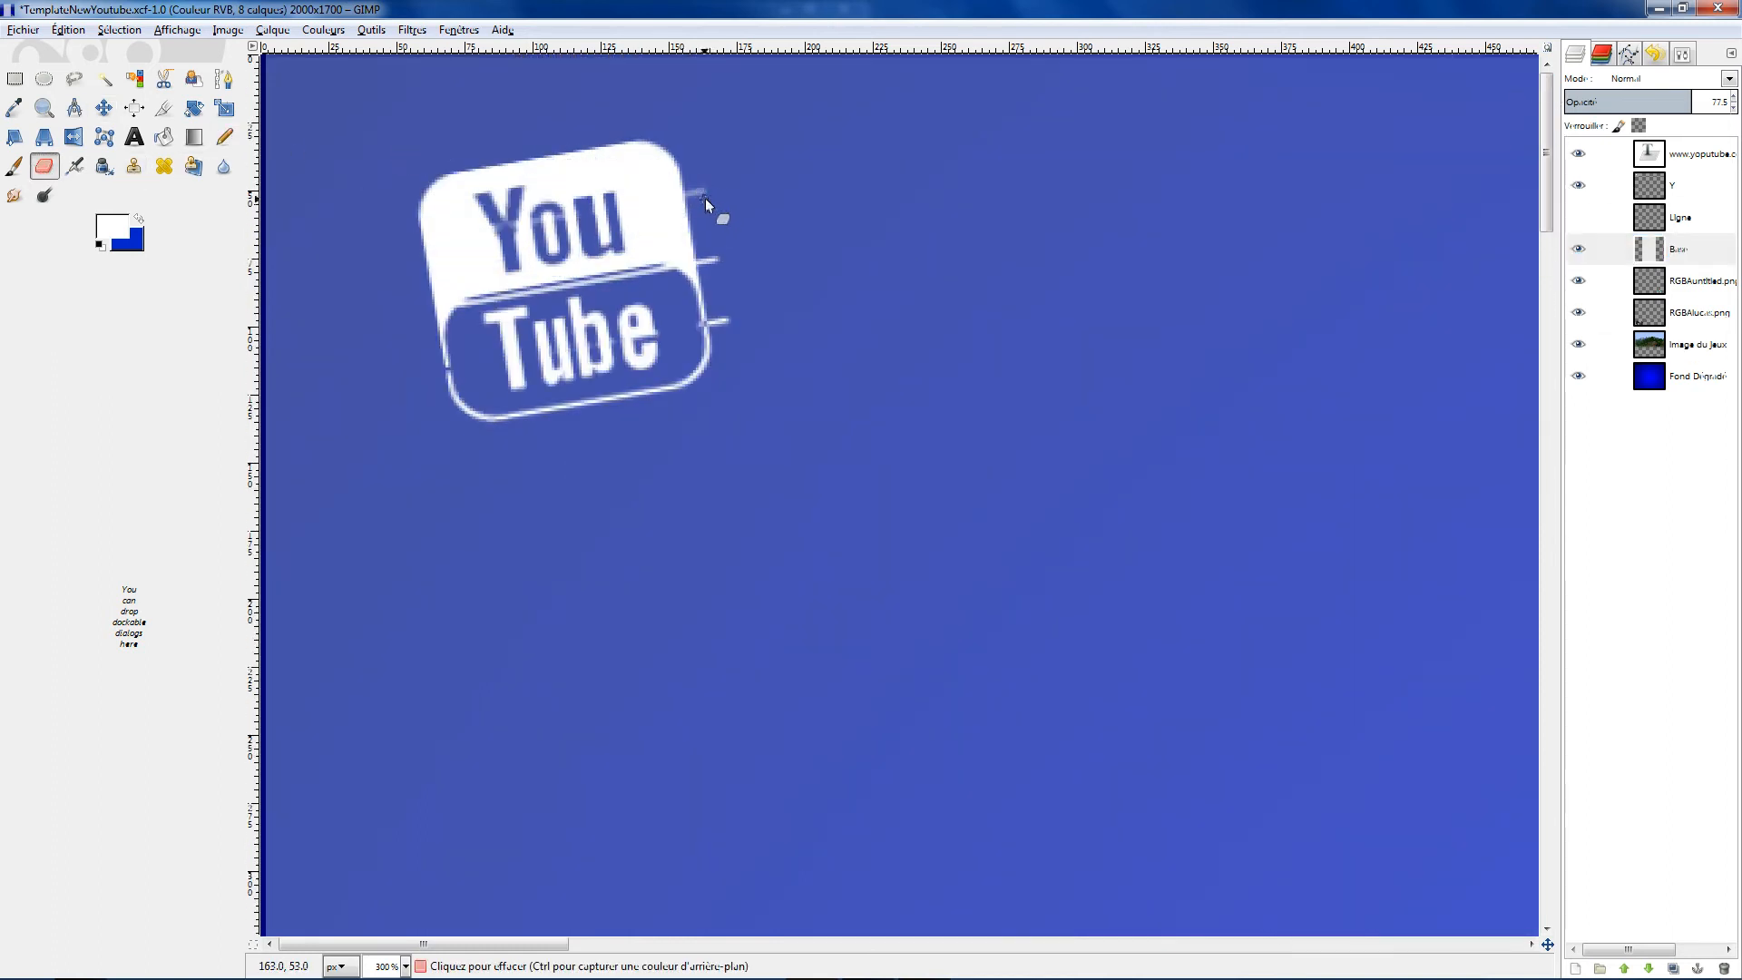
pyautogui.click(1670, 217)
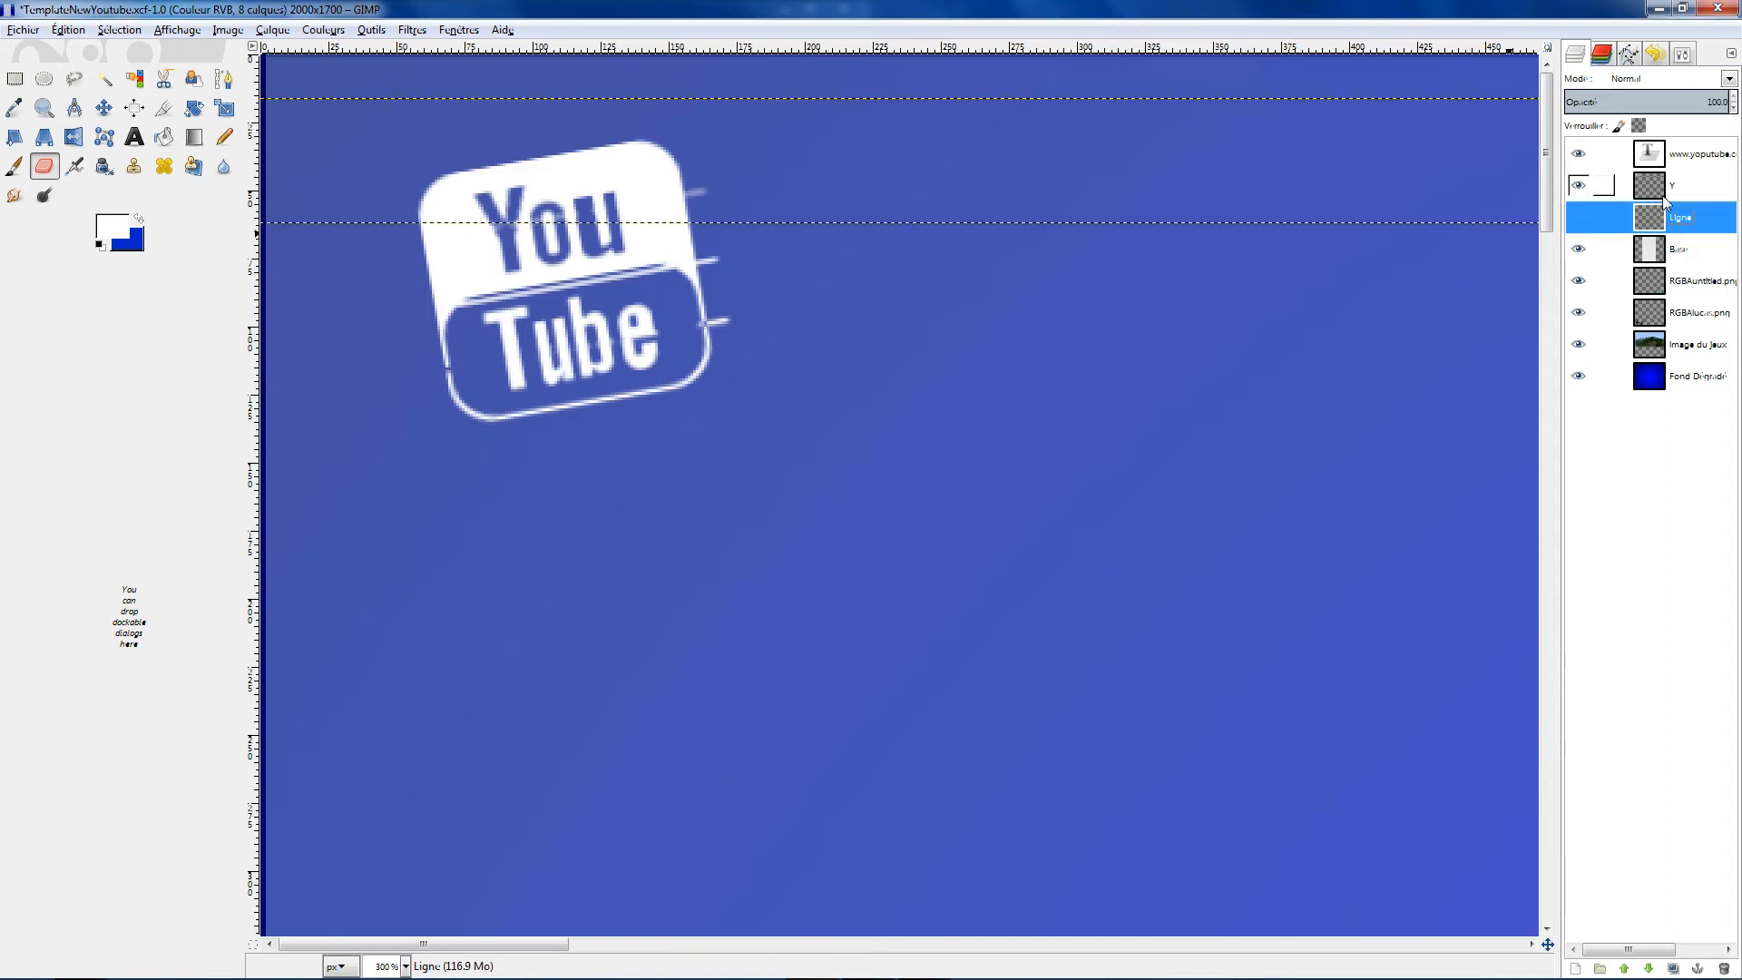
pyautogui.click(1669, 191)
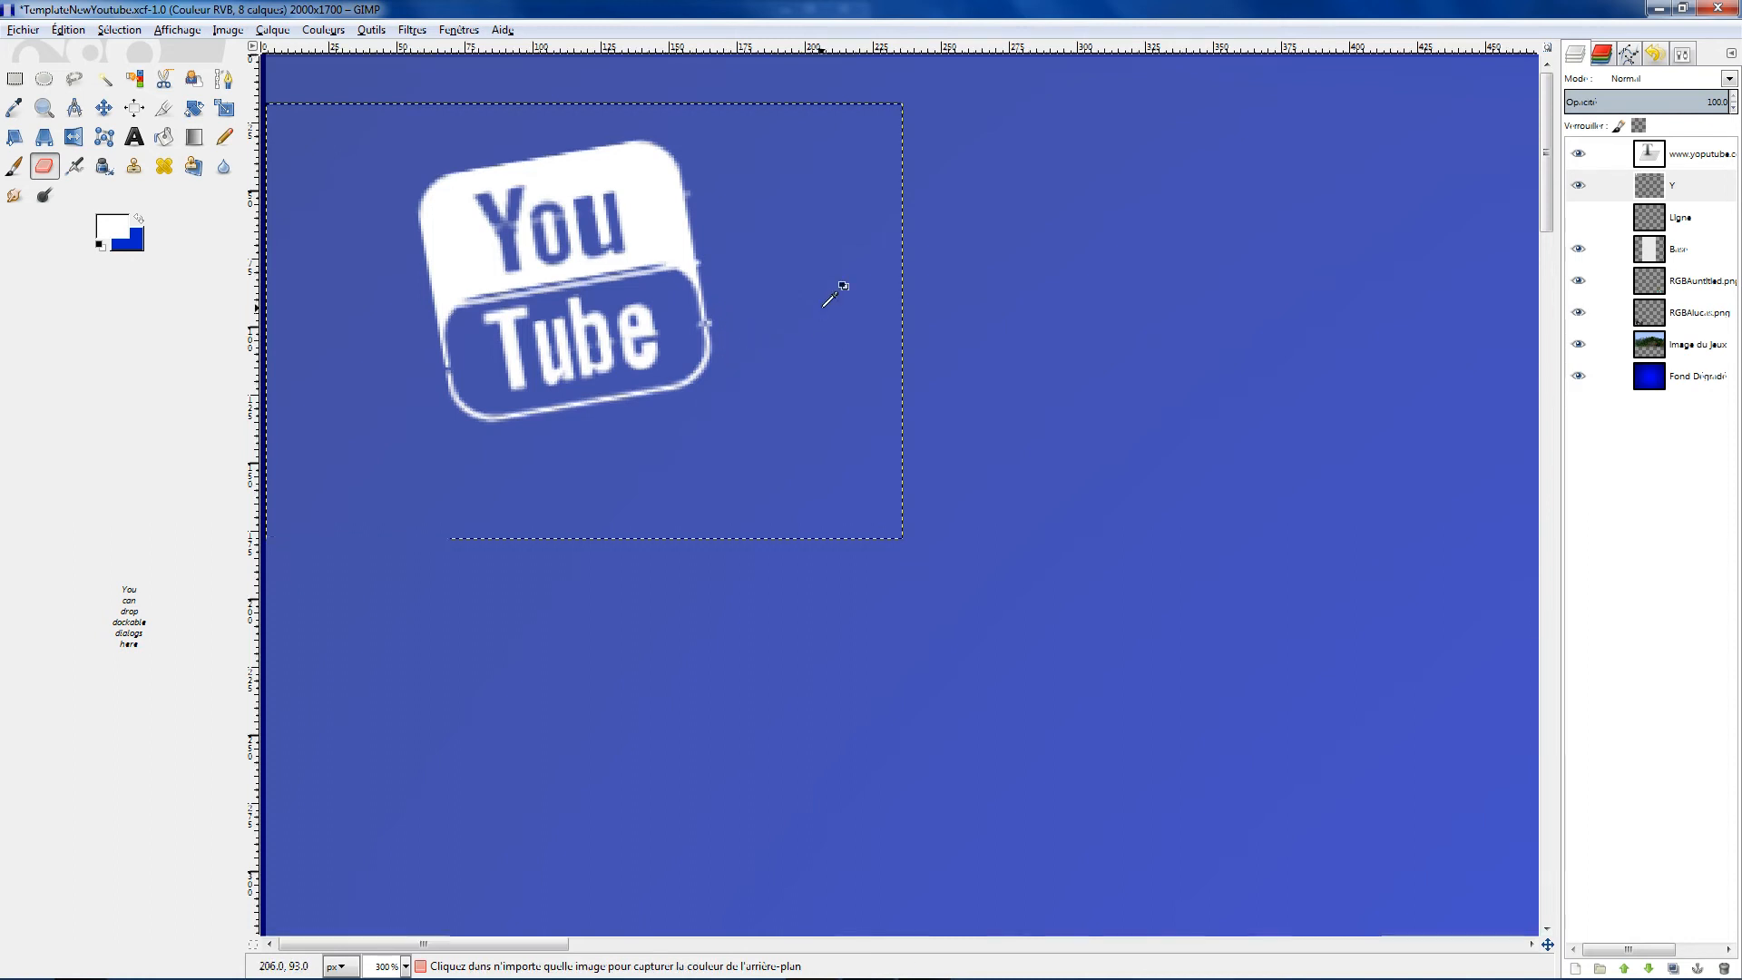
pyautogui.keyDown('ctrl'); pyautogui.scroll(-6, 832, 308); pyautogui.keyUp('ctrl')
pyautogui.keyDown('ctrl'); pyautogui.scroll(1, 1076, 382); pyautogui.keyUp('ctrl')
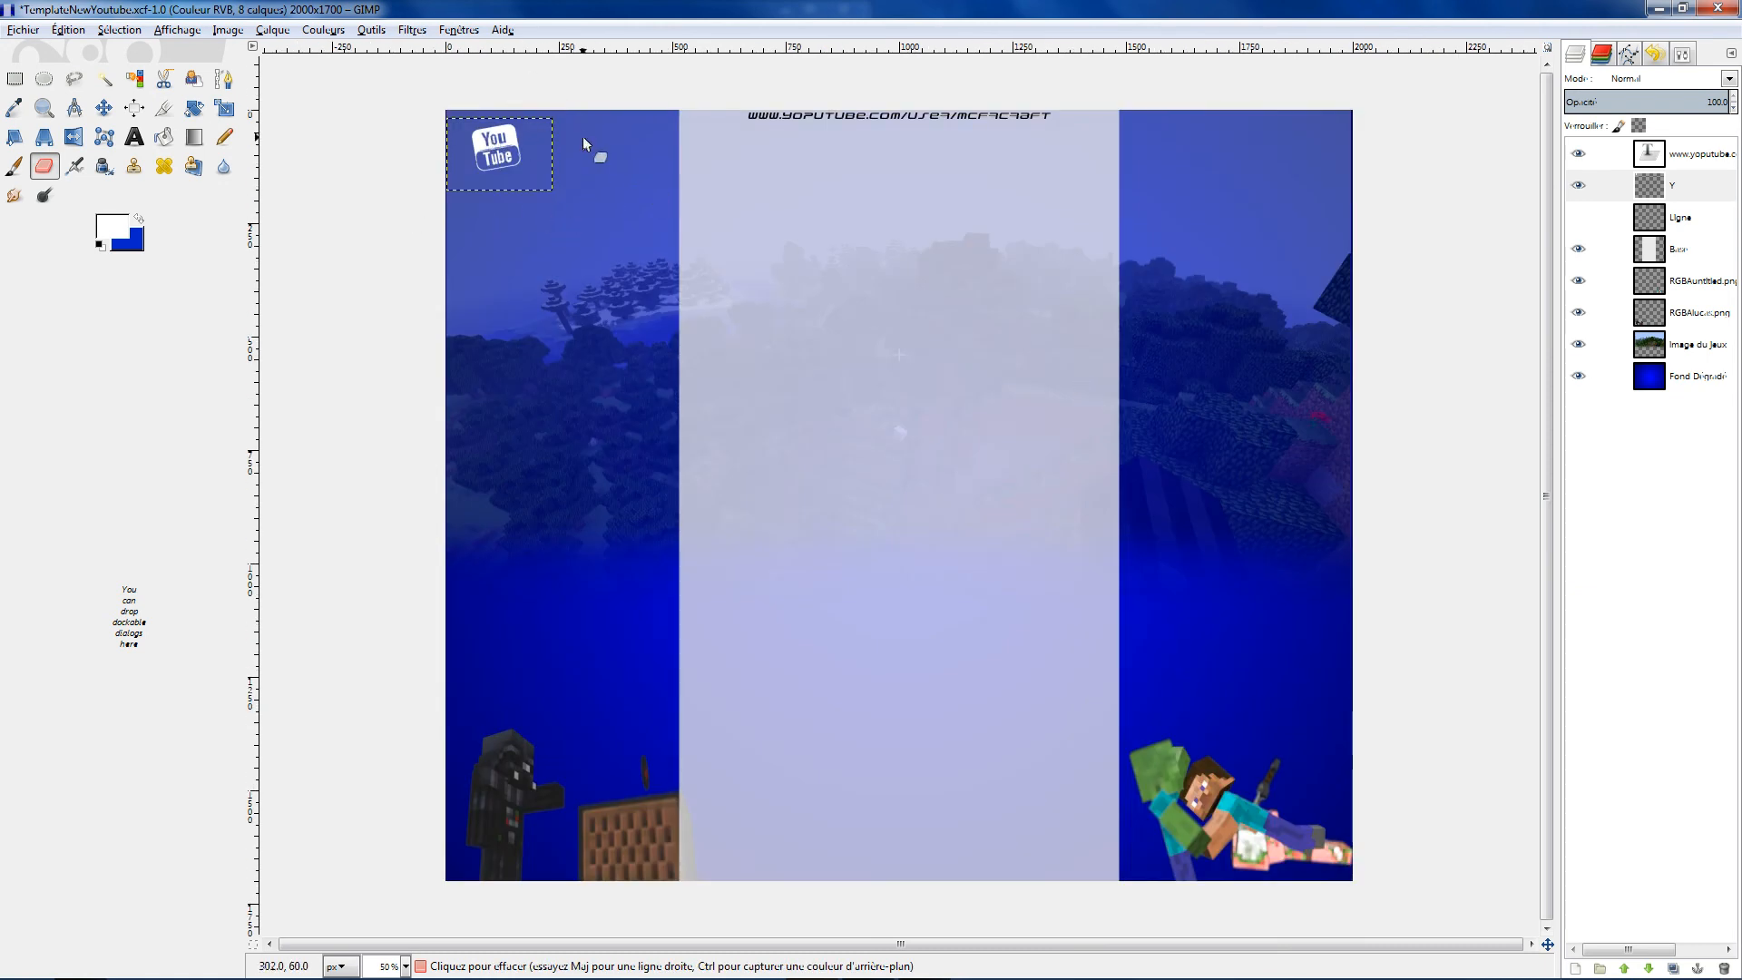
# Activate the Text tool with the URL text layer selected and set its font to PhatBoy Slim Bold
pyautogui.click(1649, 154)
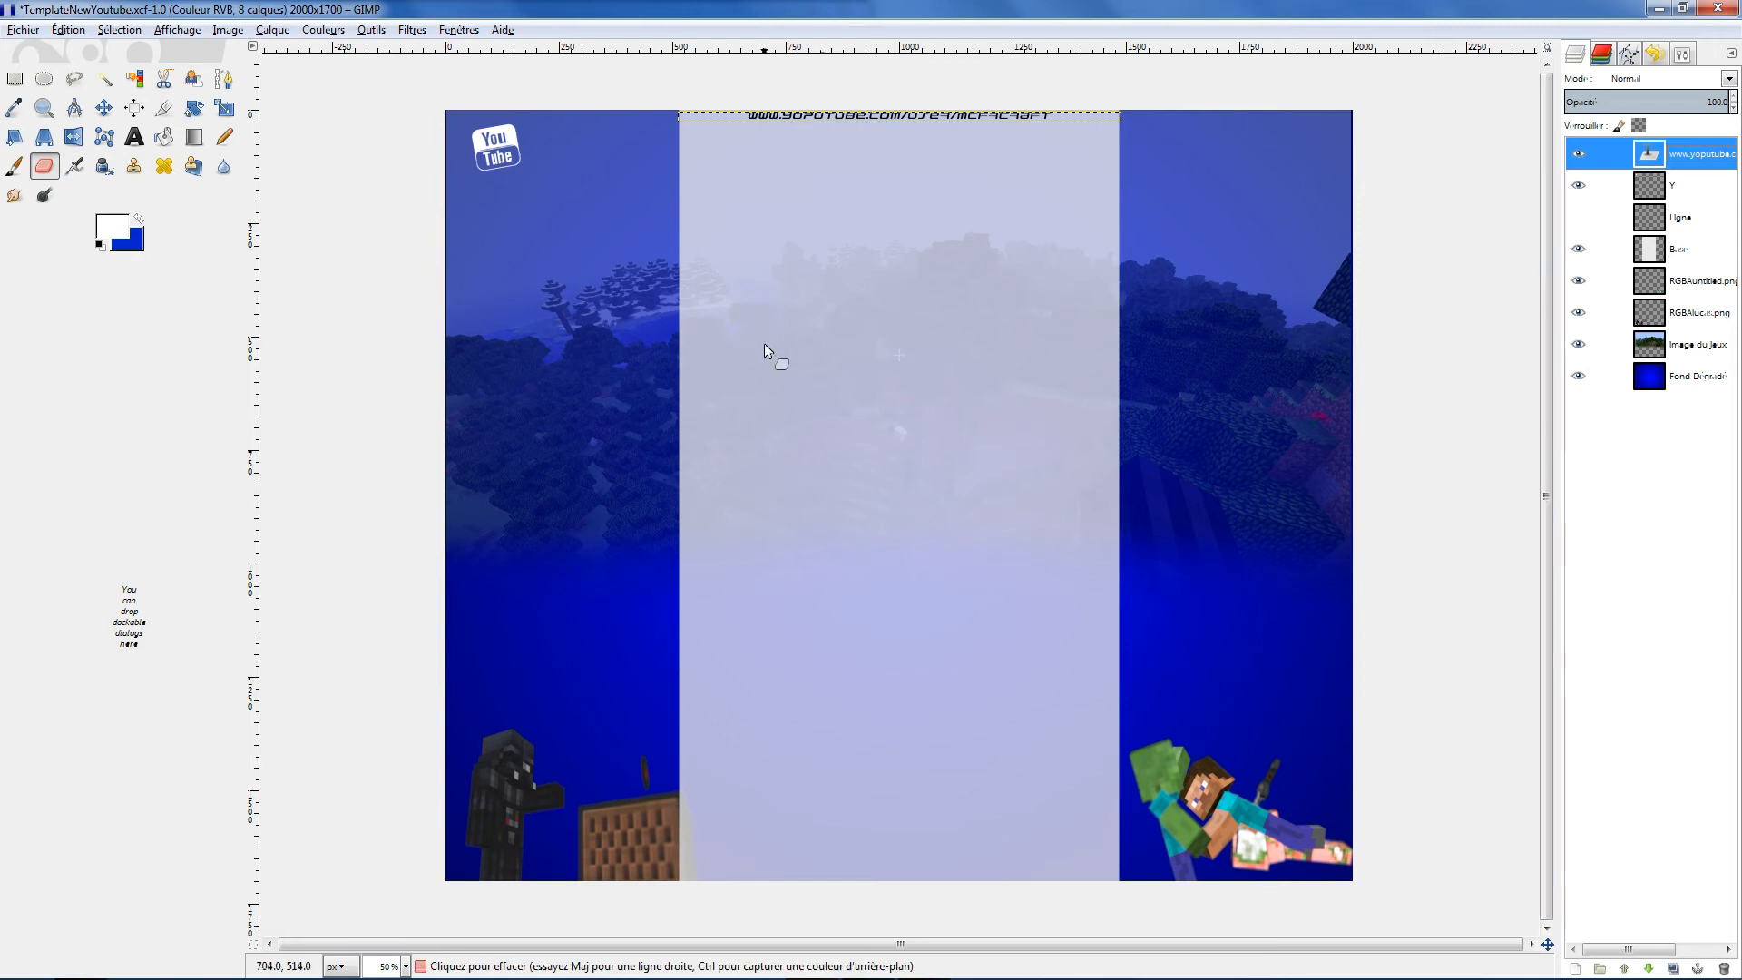
pyautogui.click(133, 136)
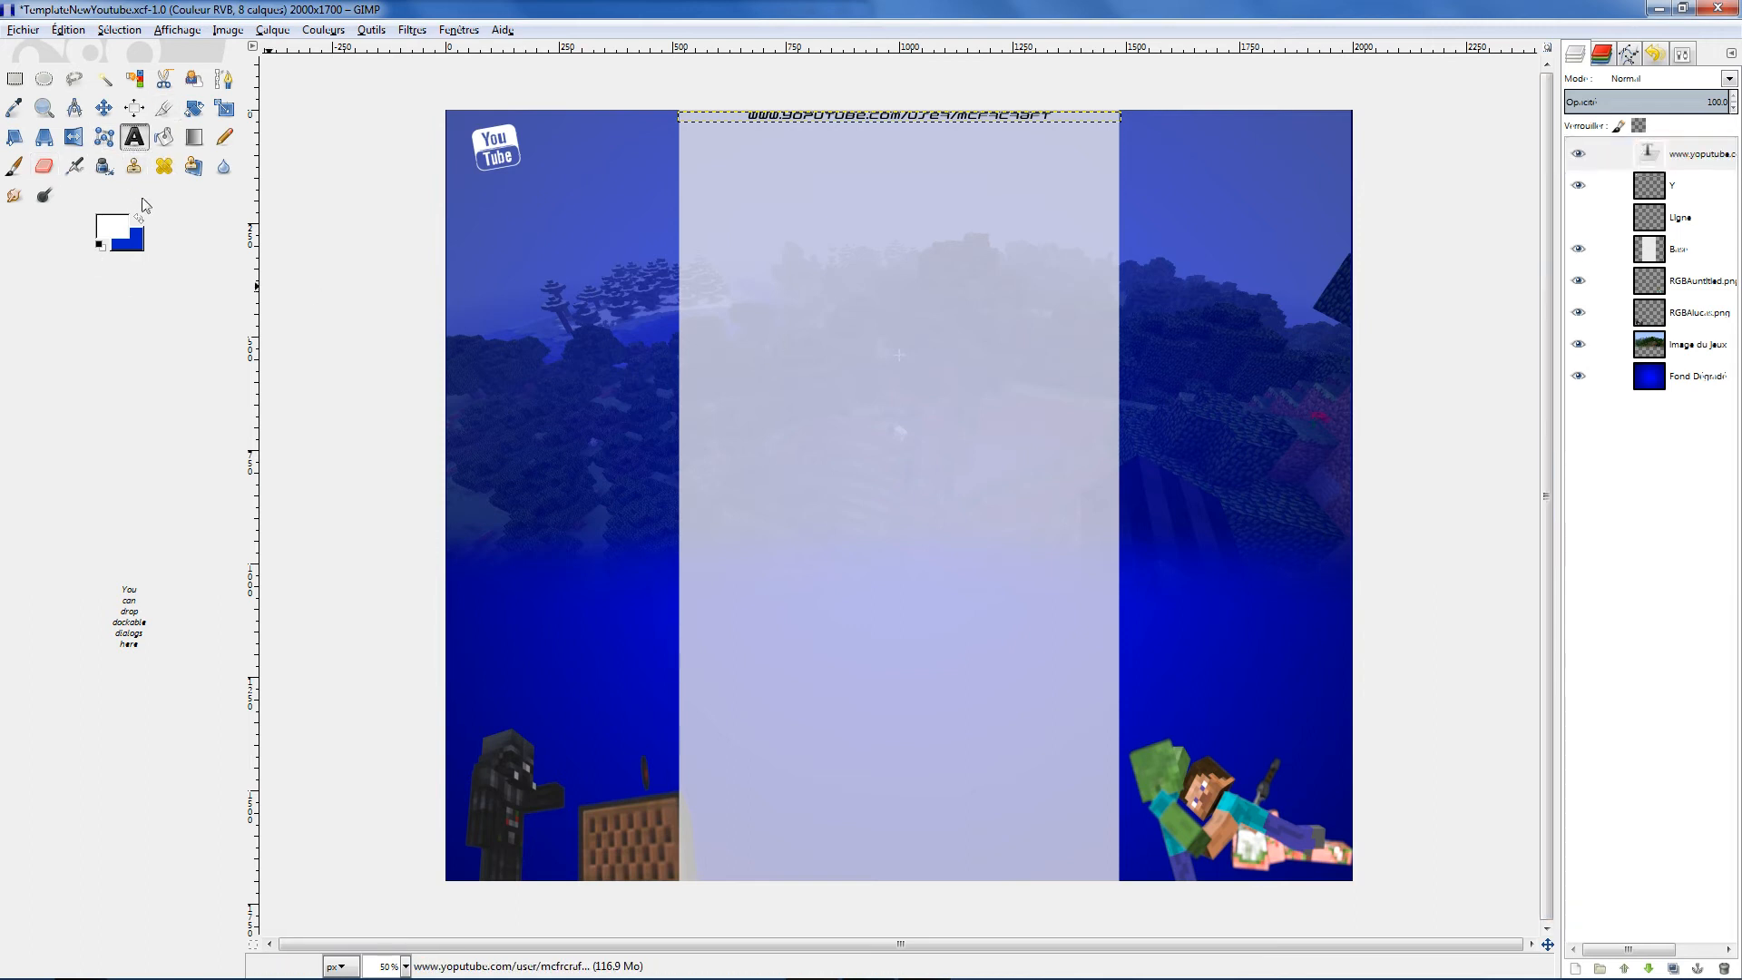
pyautogui.click(1682, 54)
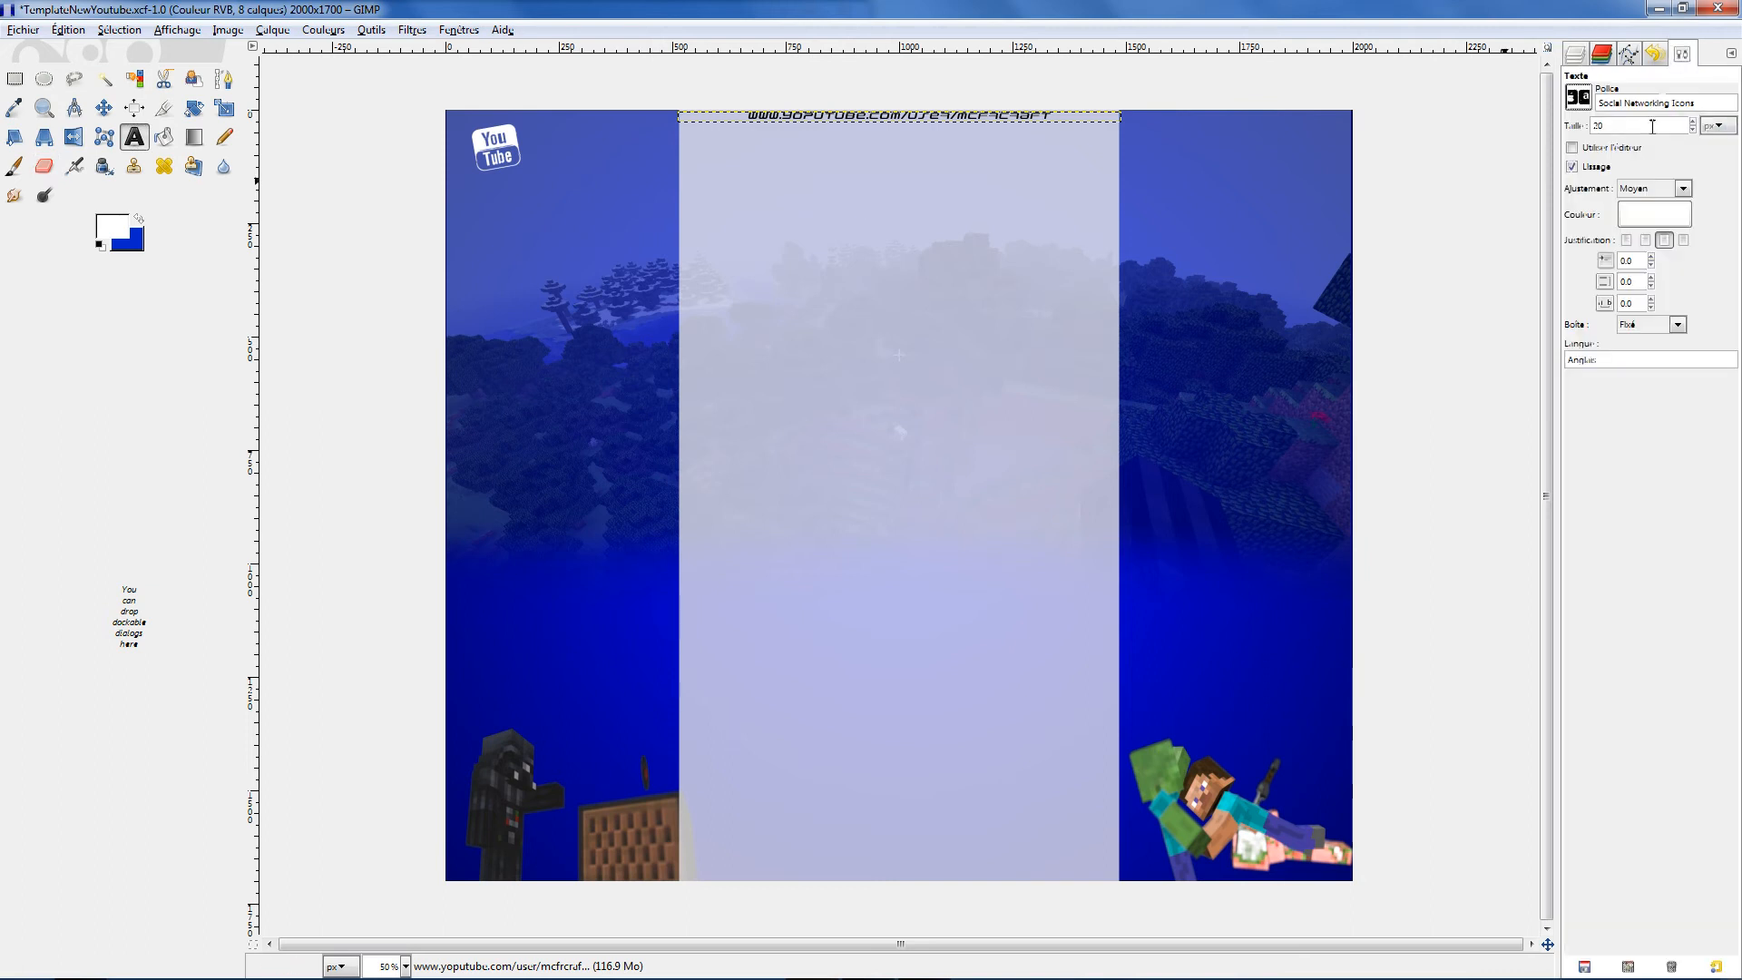
pyautogui.click(1578, 97)
pyautogui.moveTo(1728, 304); pyautogui.dragTo(1722, 228)
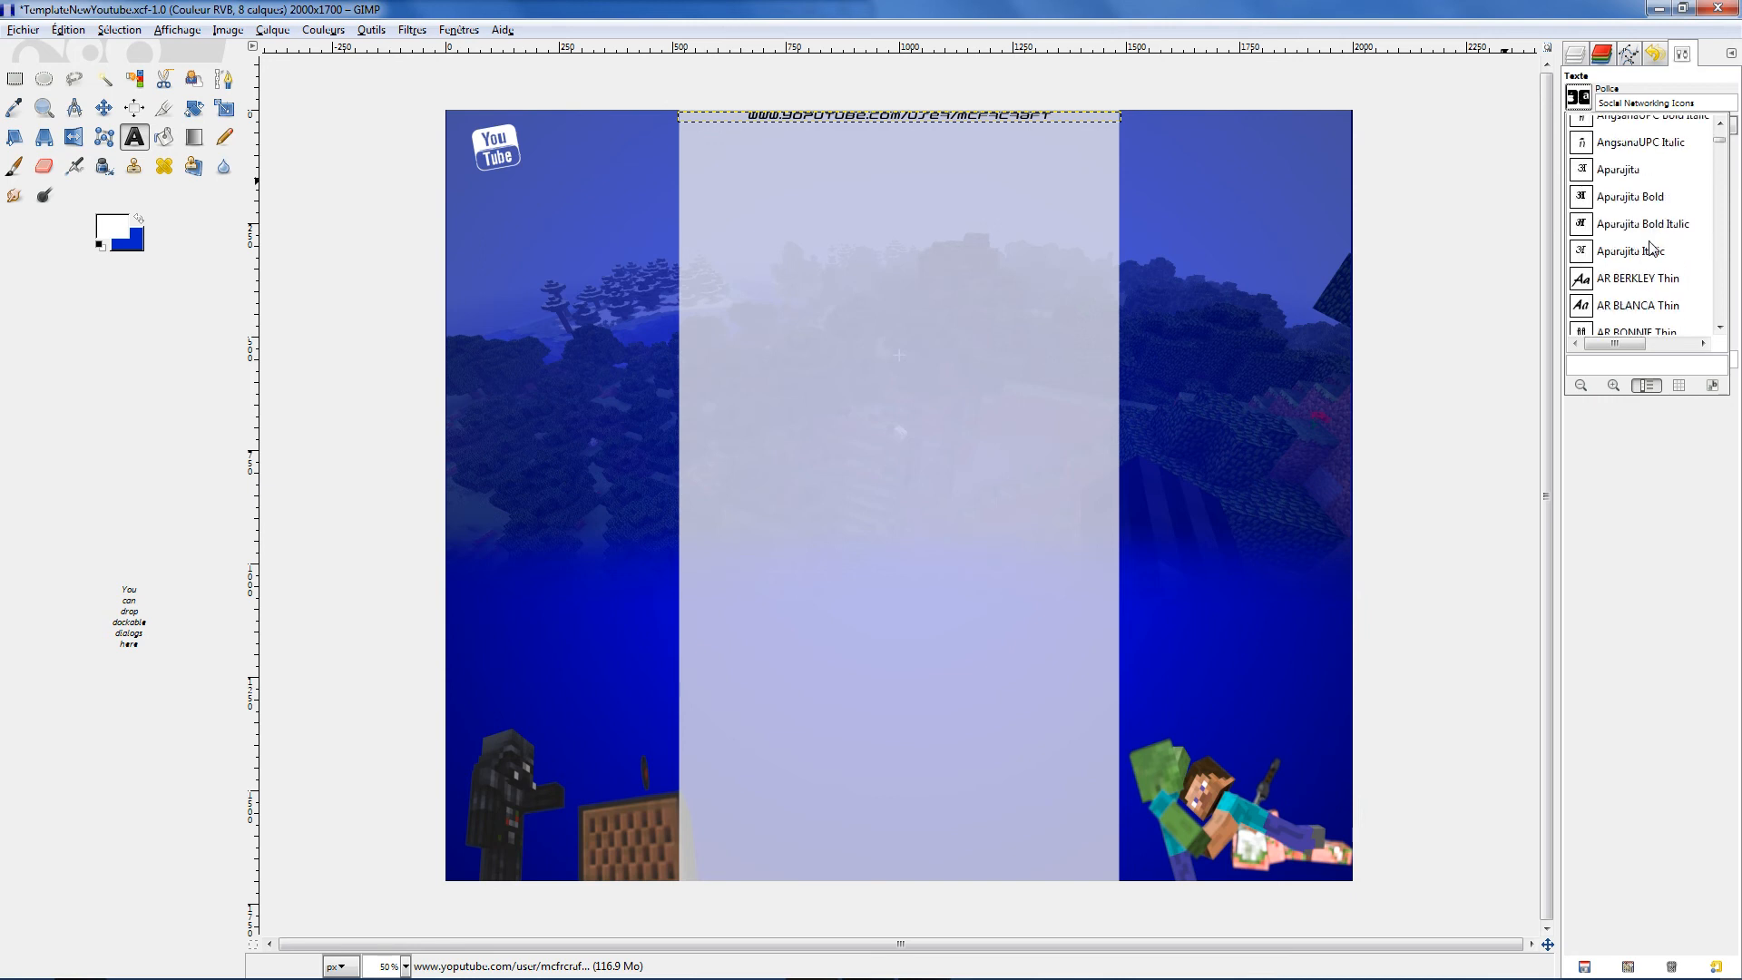
pyautogui.scroll(6, 1649, 247)
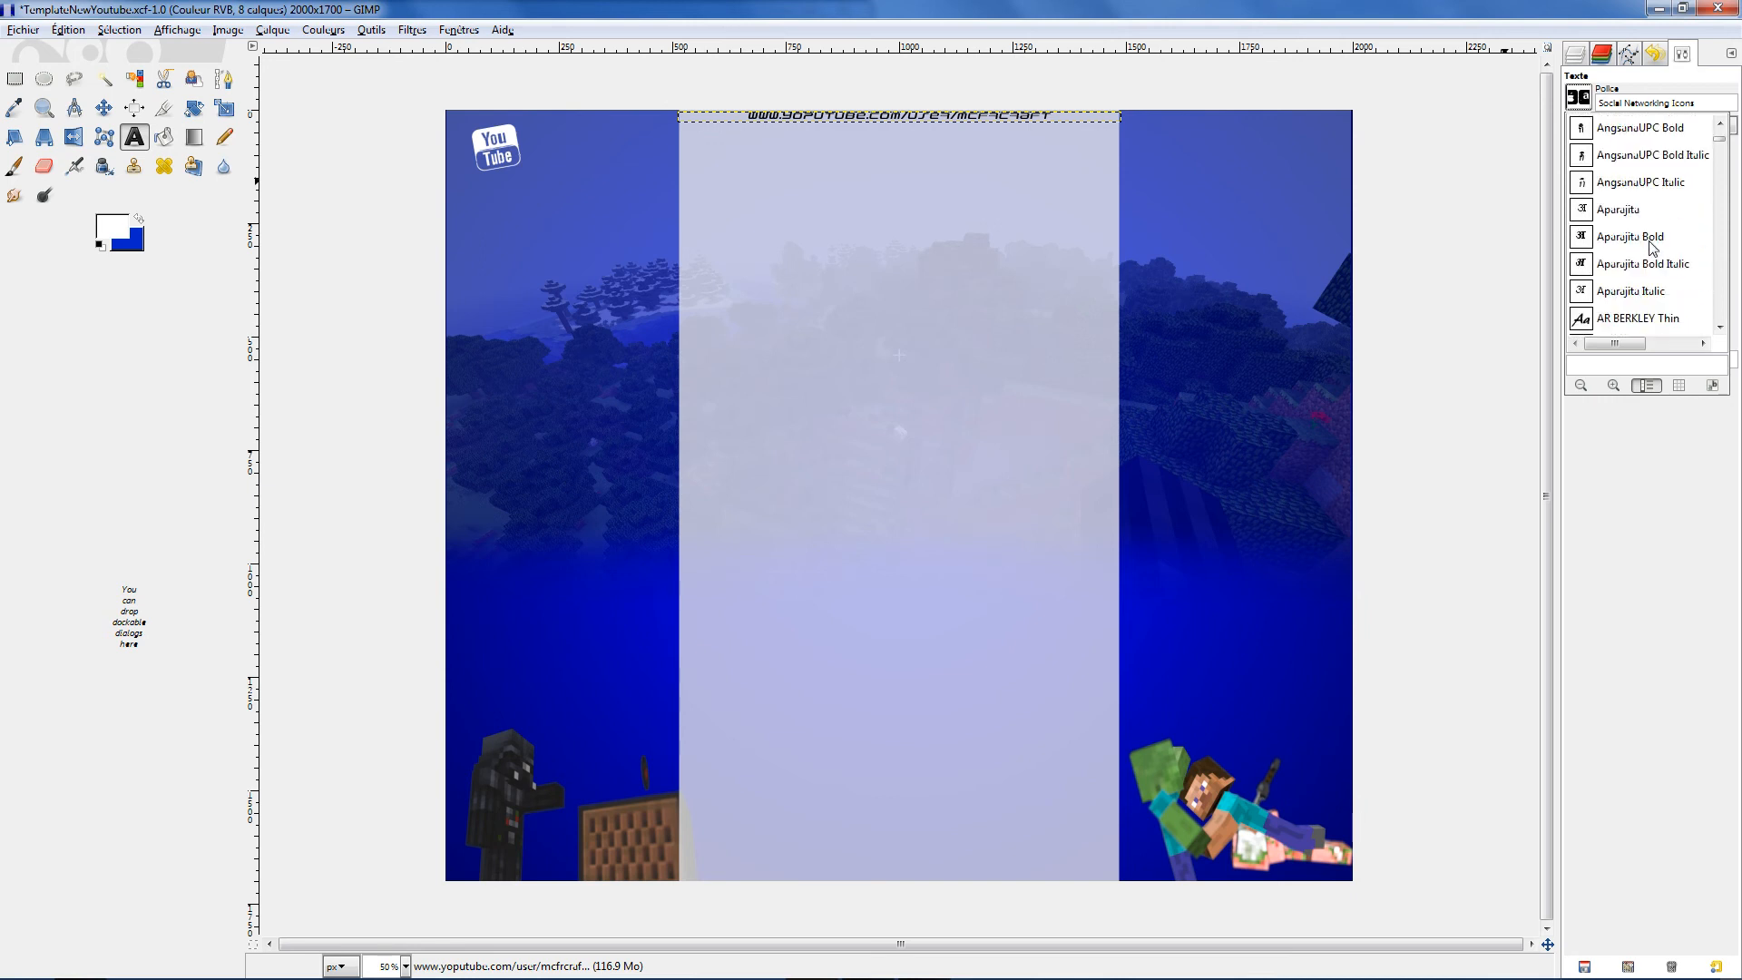
pyautogui.moveTo(1717, 145); pyautogui.dragTo(1735, 254)
pyautogui.click(1656, 105)
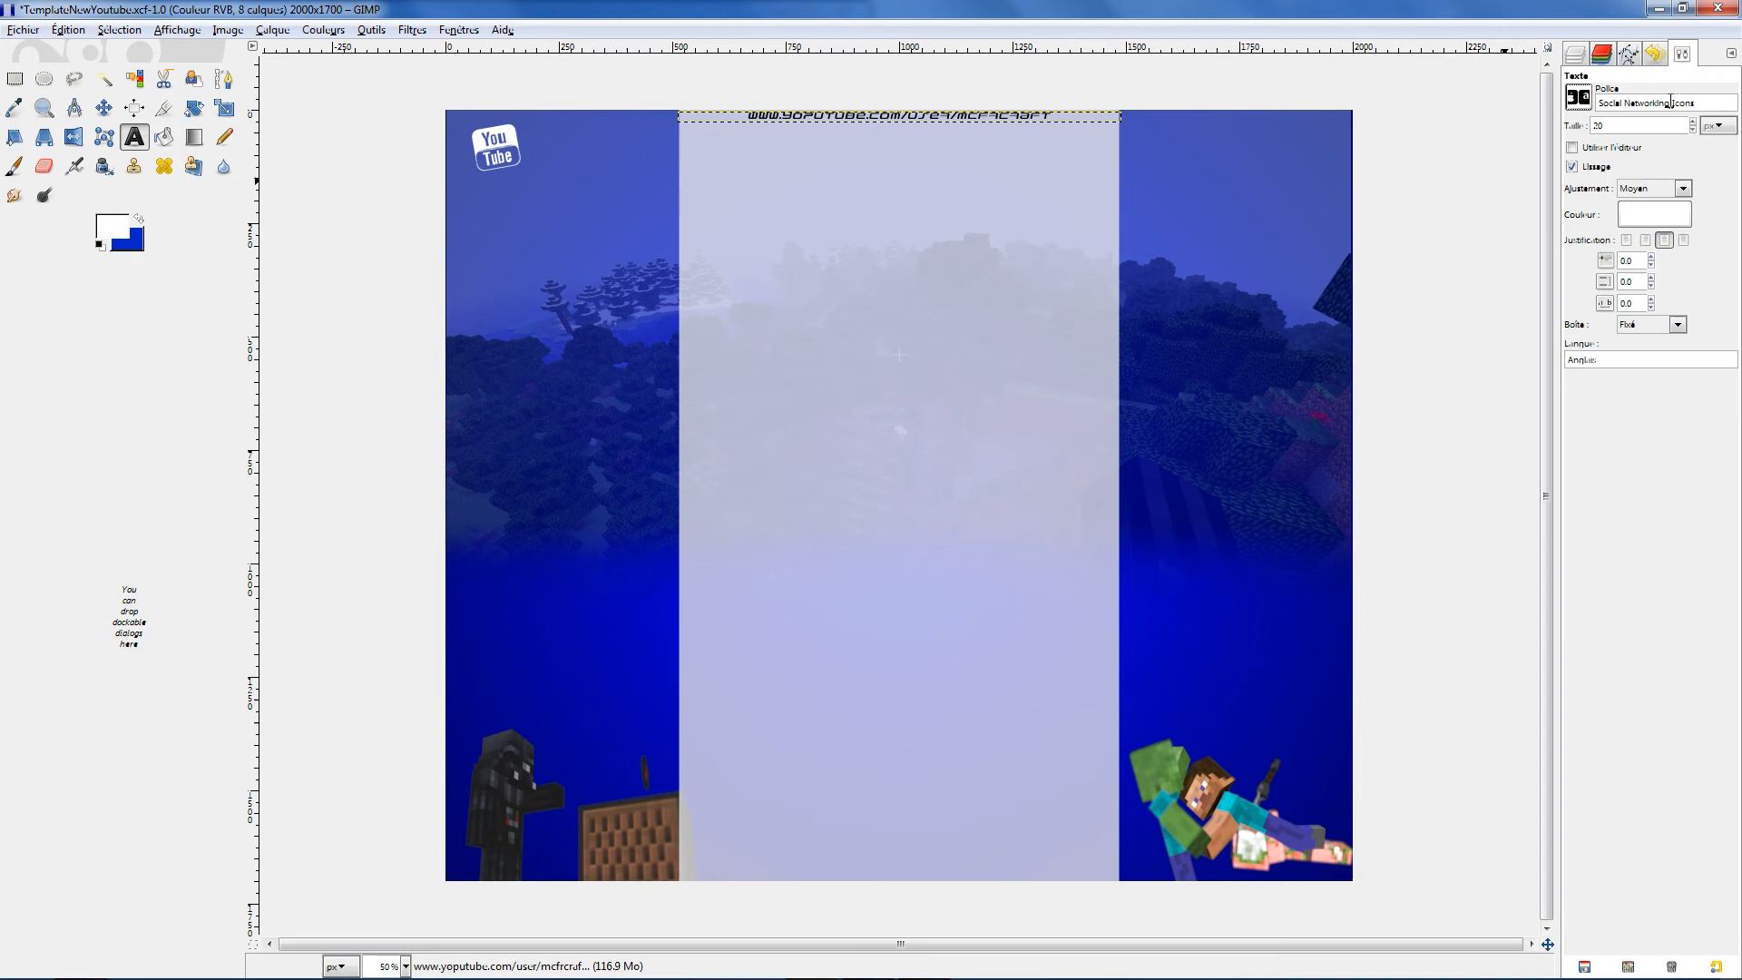
pyautogui.moveTo(1696, 102); pyautogui.dragTo(1521, 105)
pyautogui.write('pha')
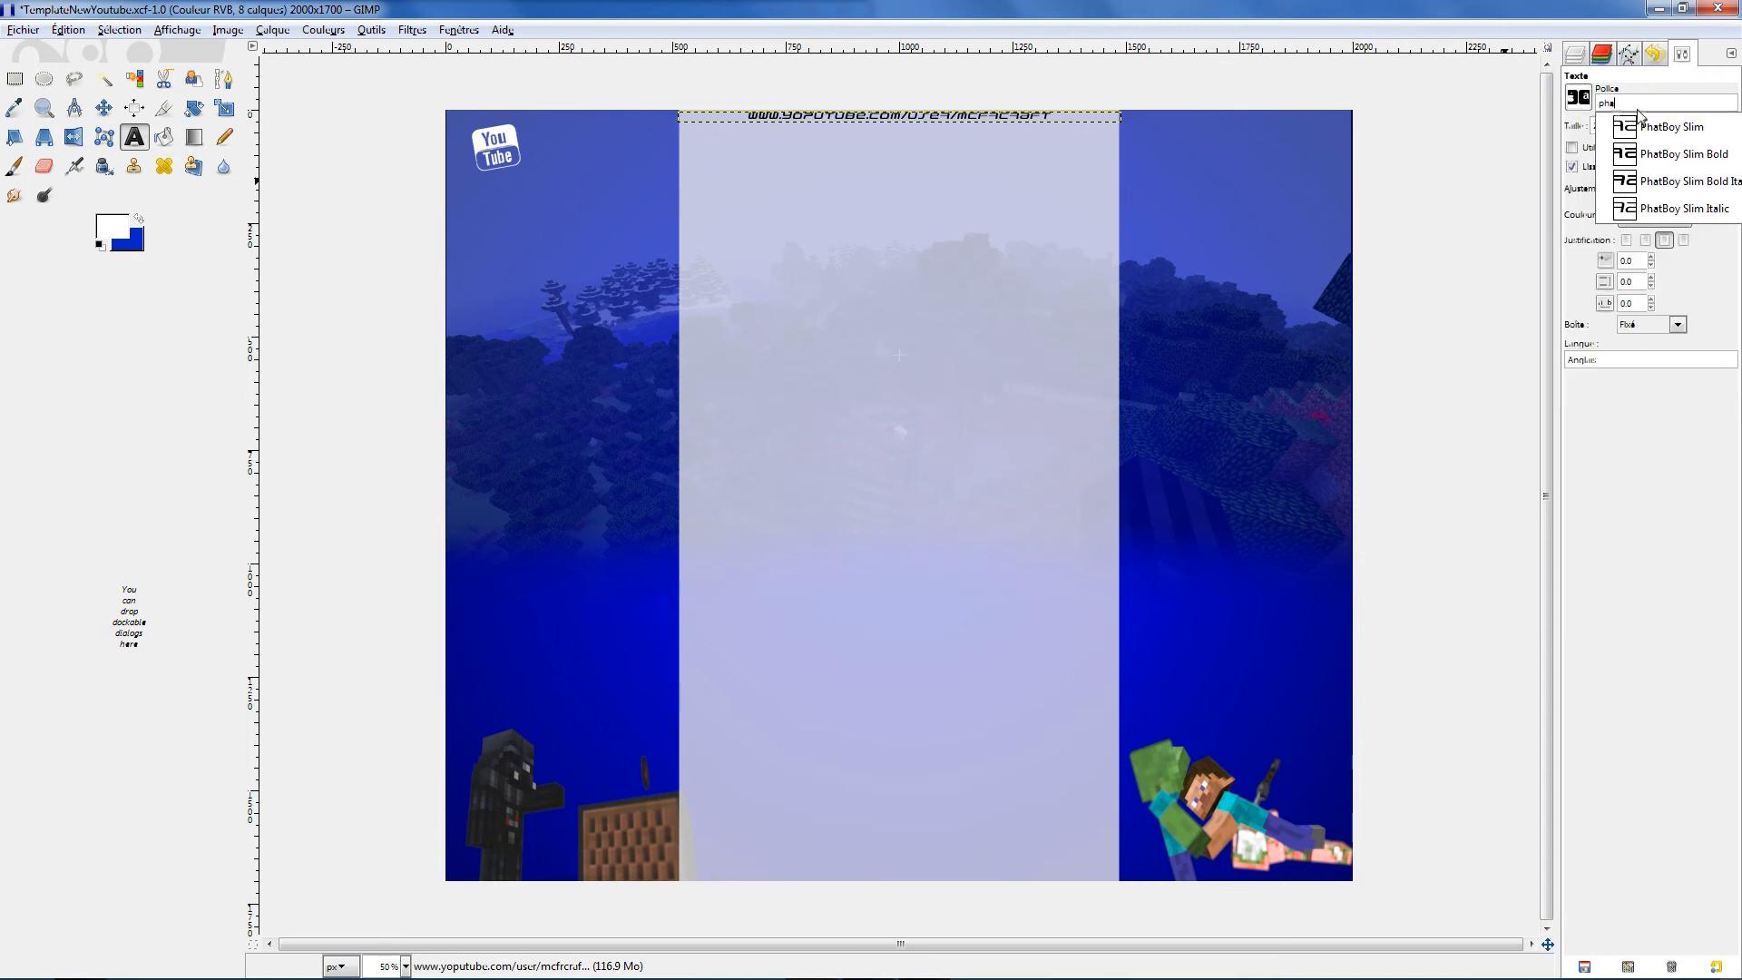
pyautogui.click(1661, 160)
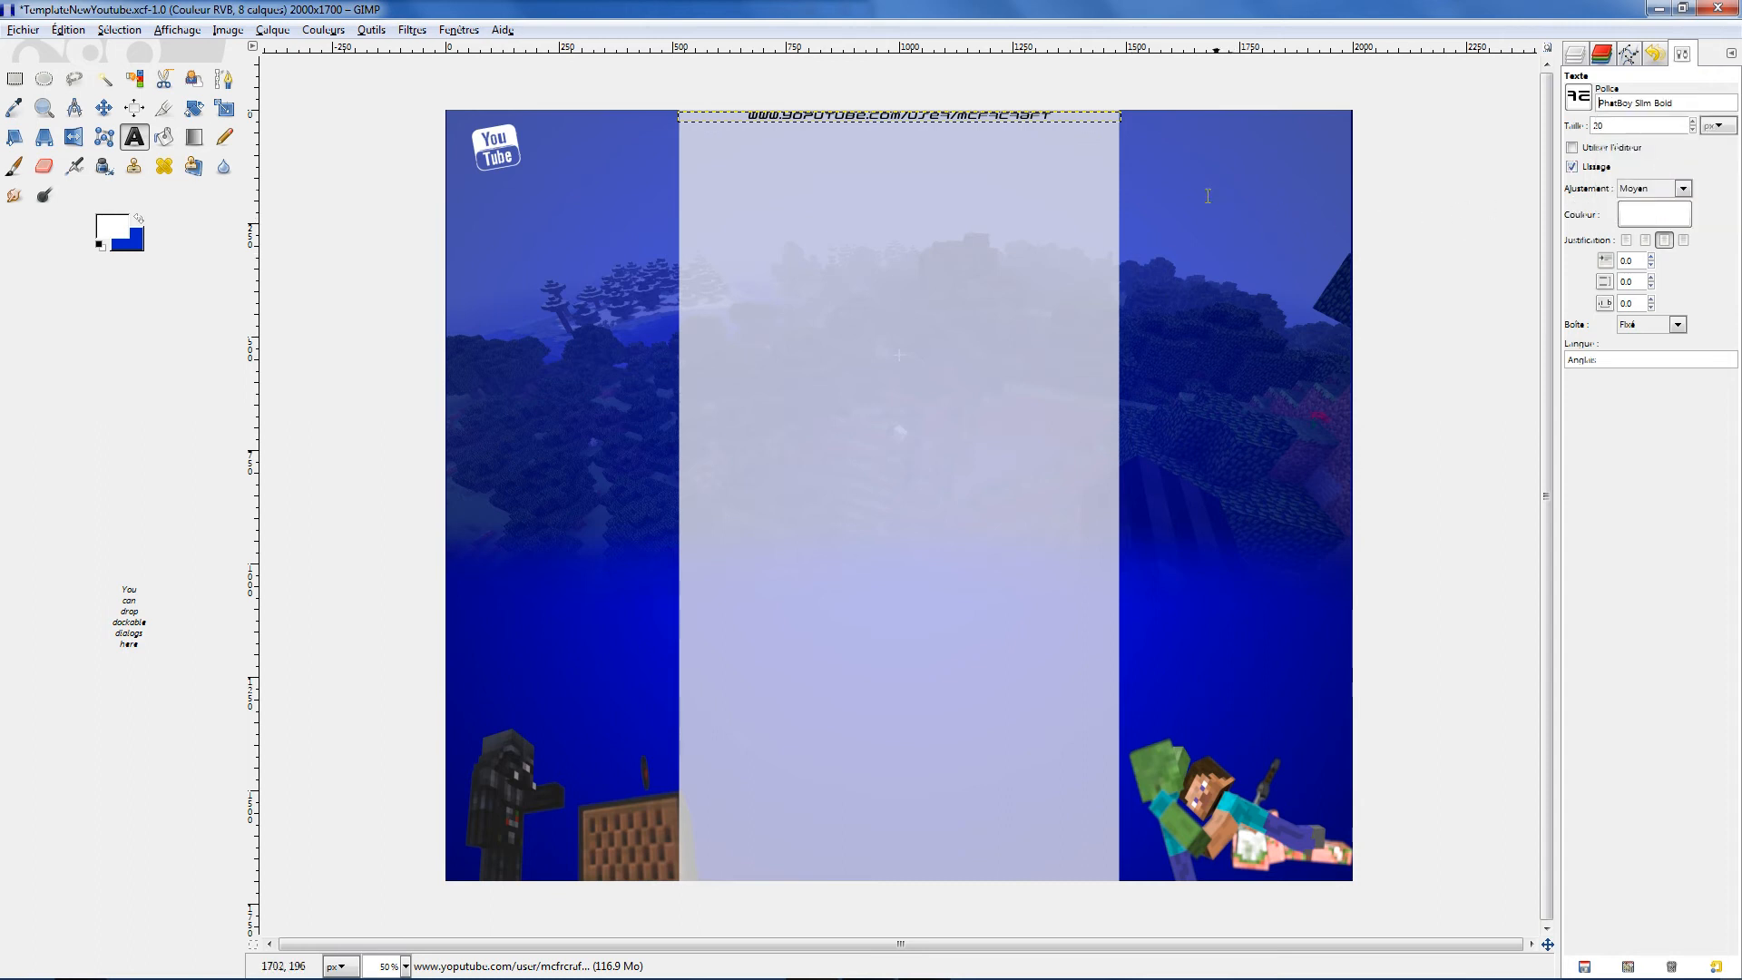
# Draw a text box about 178 x 1112 px just beside the right edge of the pale central column, enter MCFRCRAFT and select all its text
pyautogui.moveTo(1129, 189); pyautogui.dragTo(1212, 682)
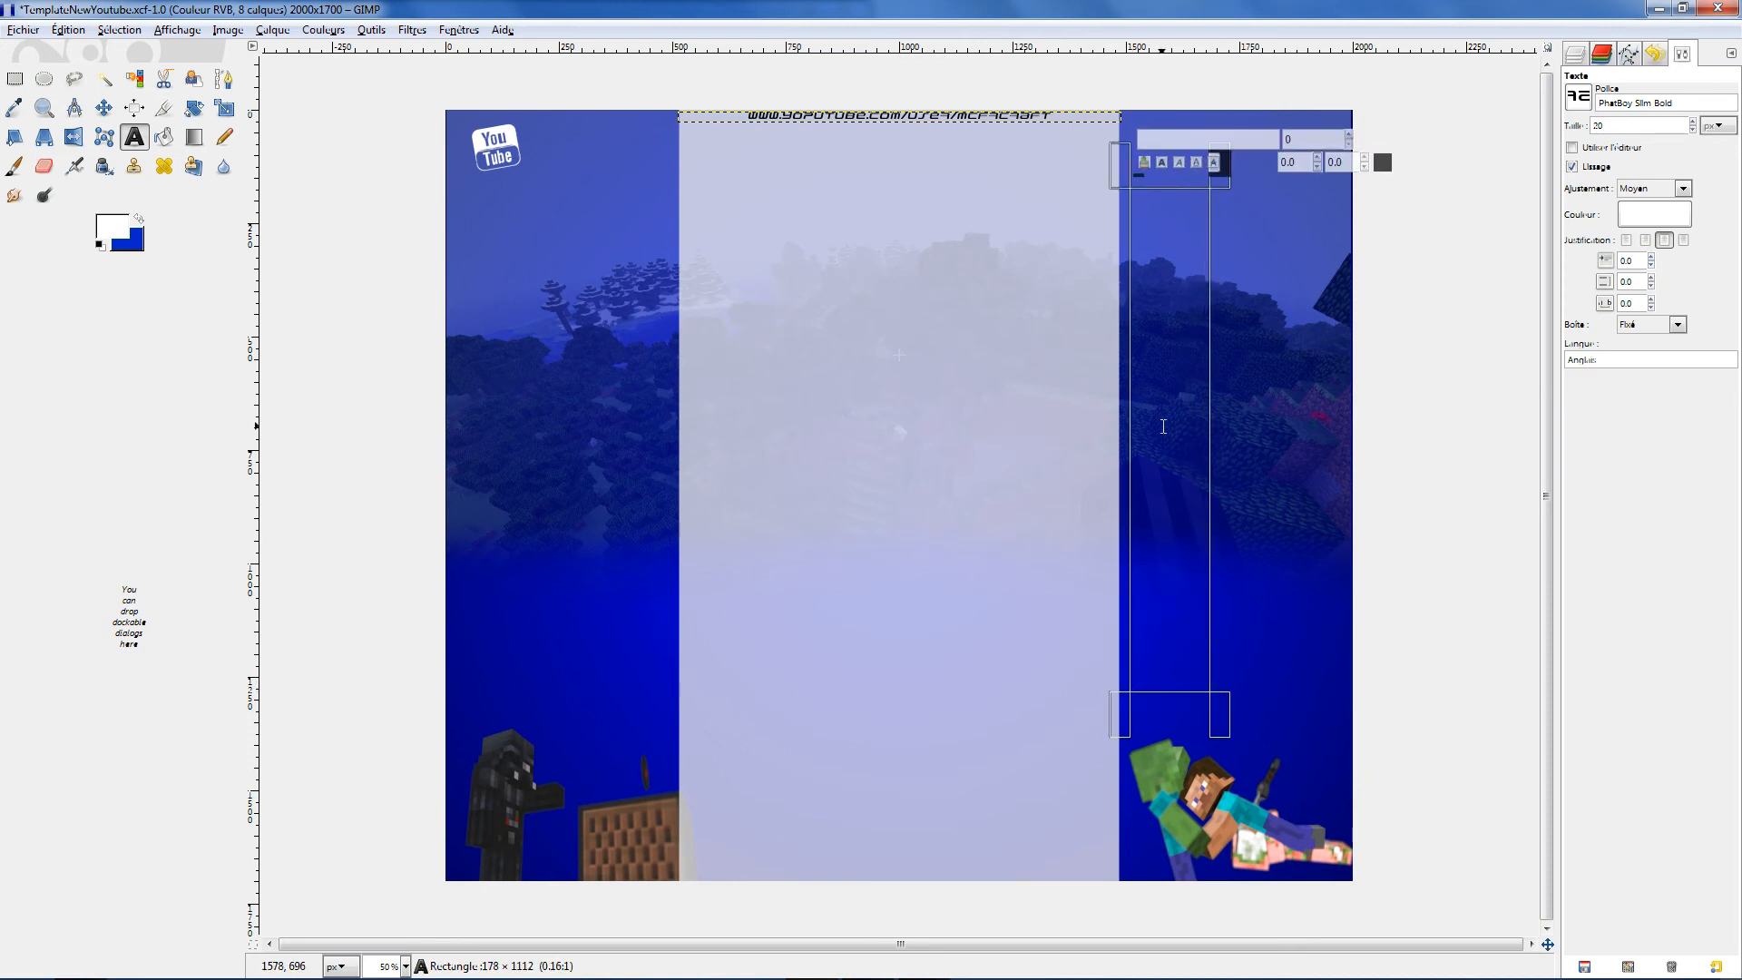
pyautogui.write('mc')
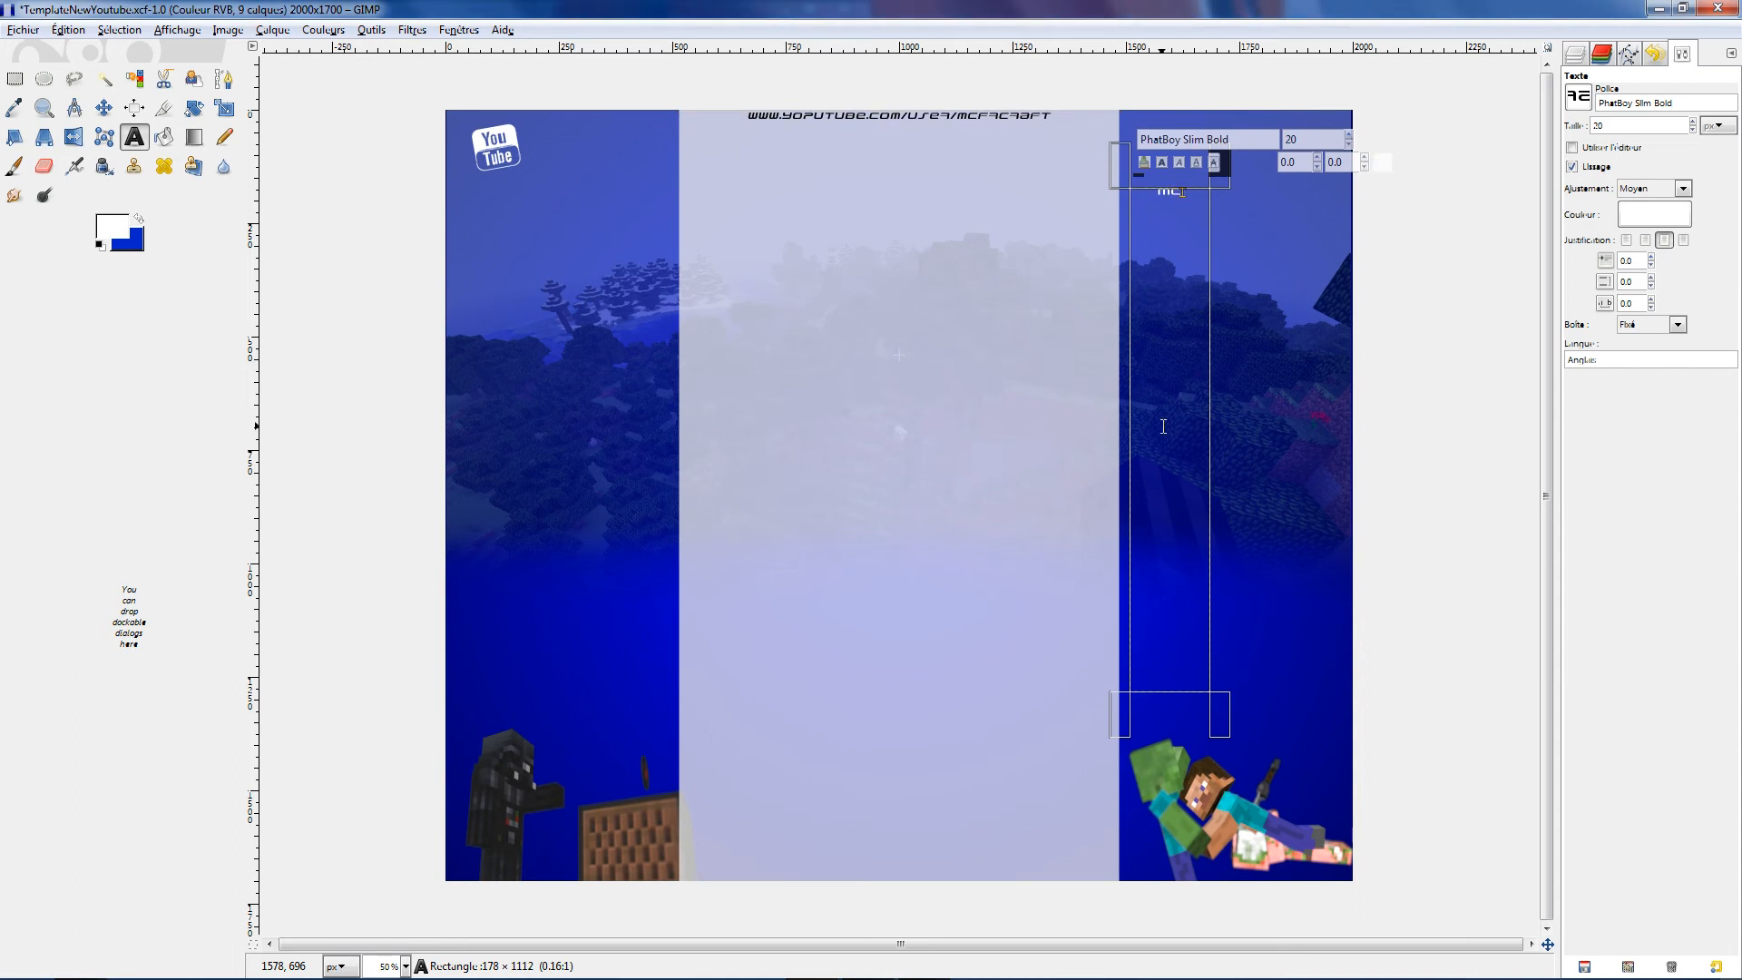
pyautogui.write('facraft')
pyautogui.hotkey('ctrl', 'a')
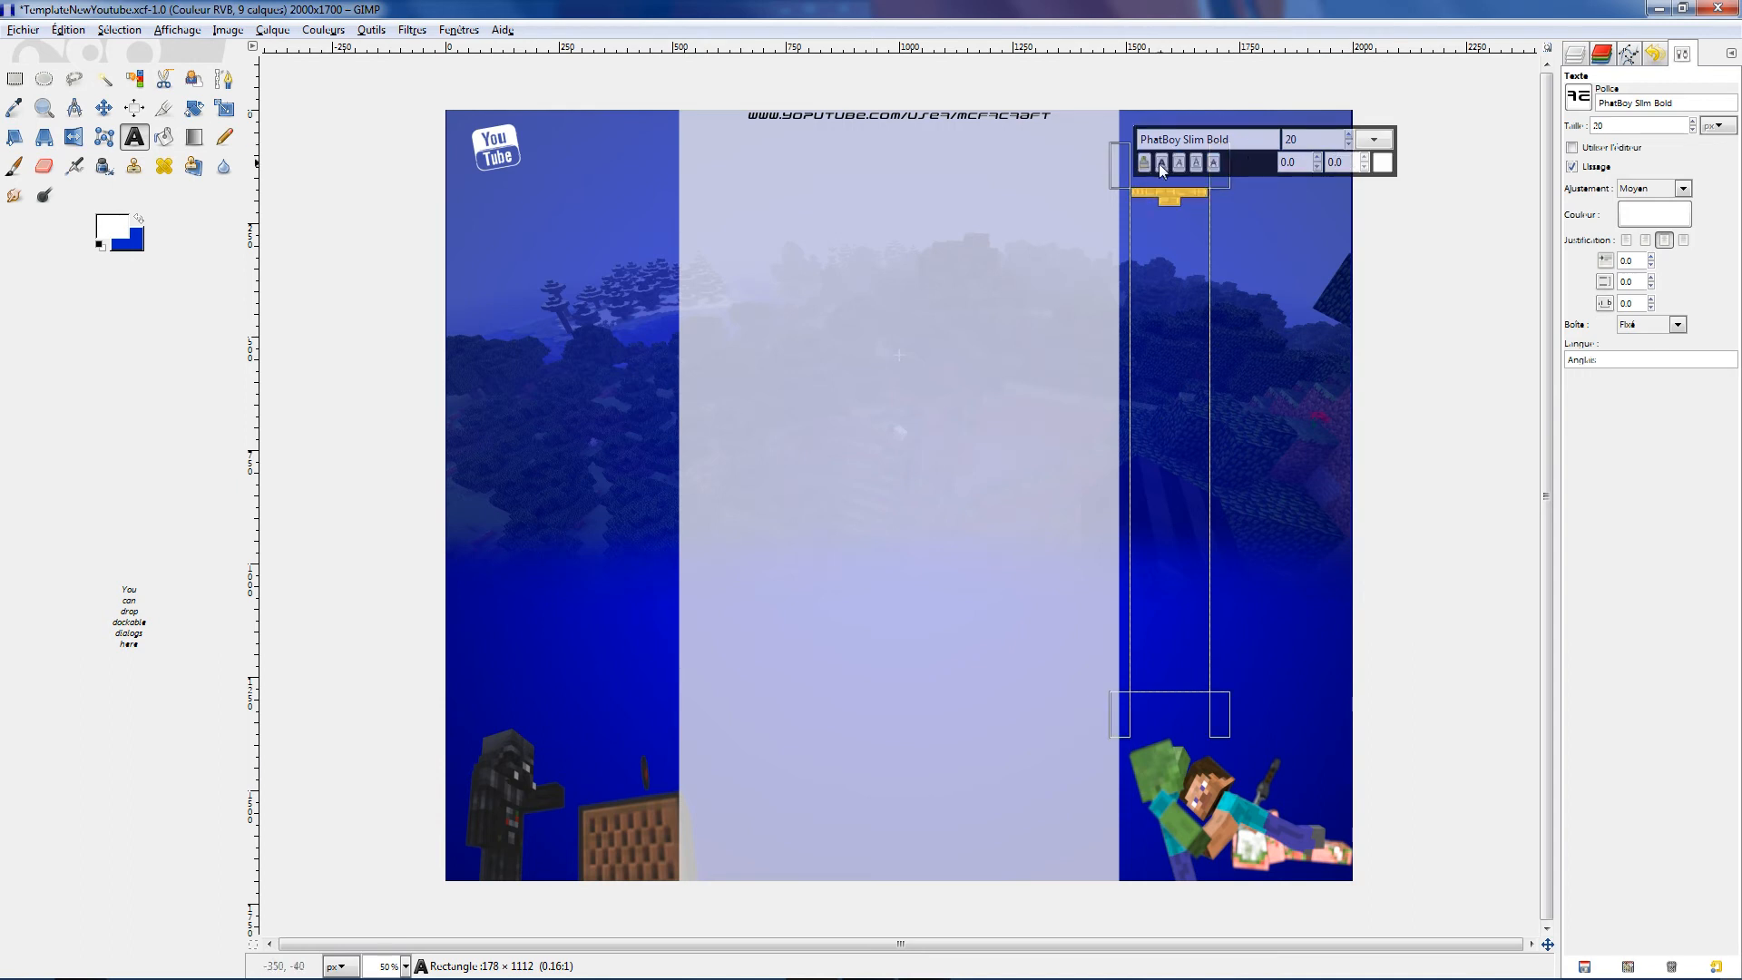
# Try text sizes of 50, 200, 150 and 100 px on the selected MCFRCRAFT text
pyautogui.click(1383, 142)
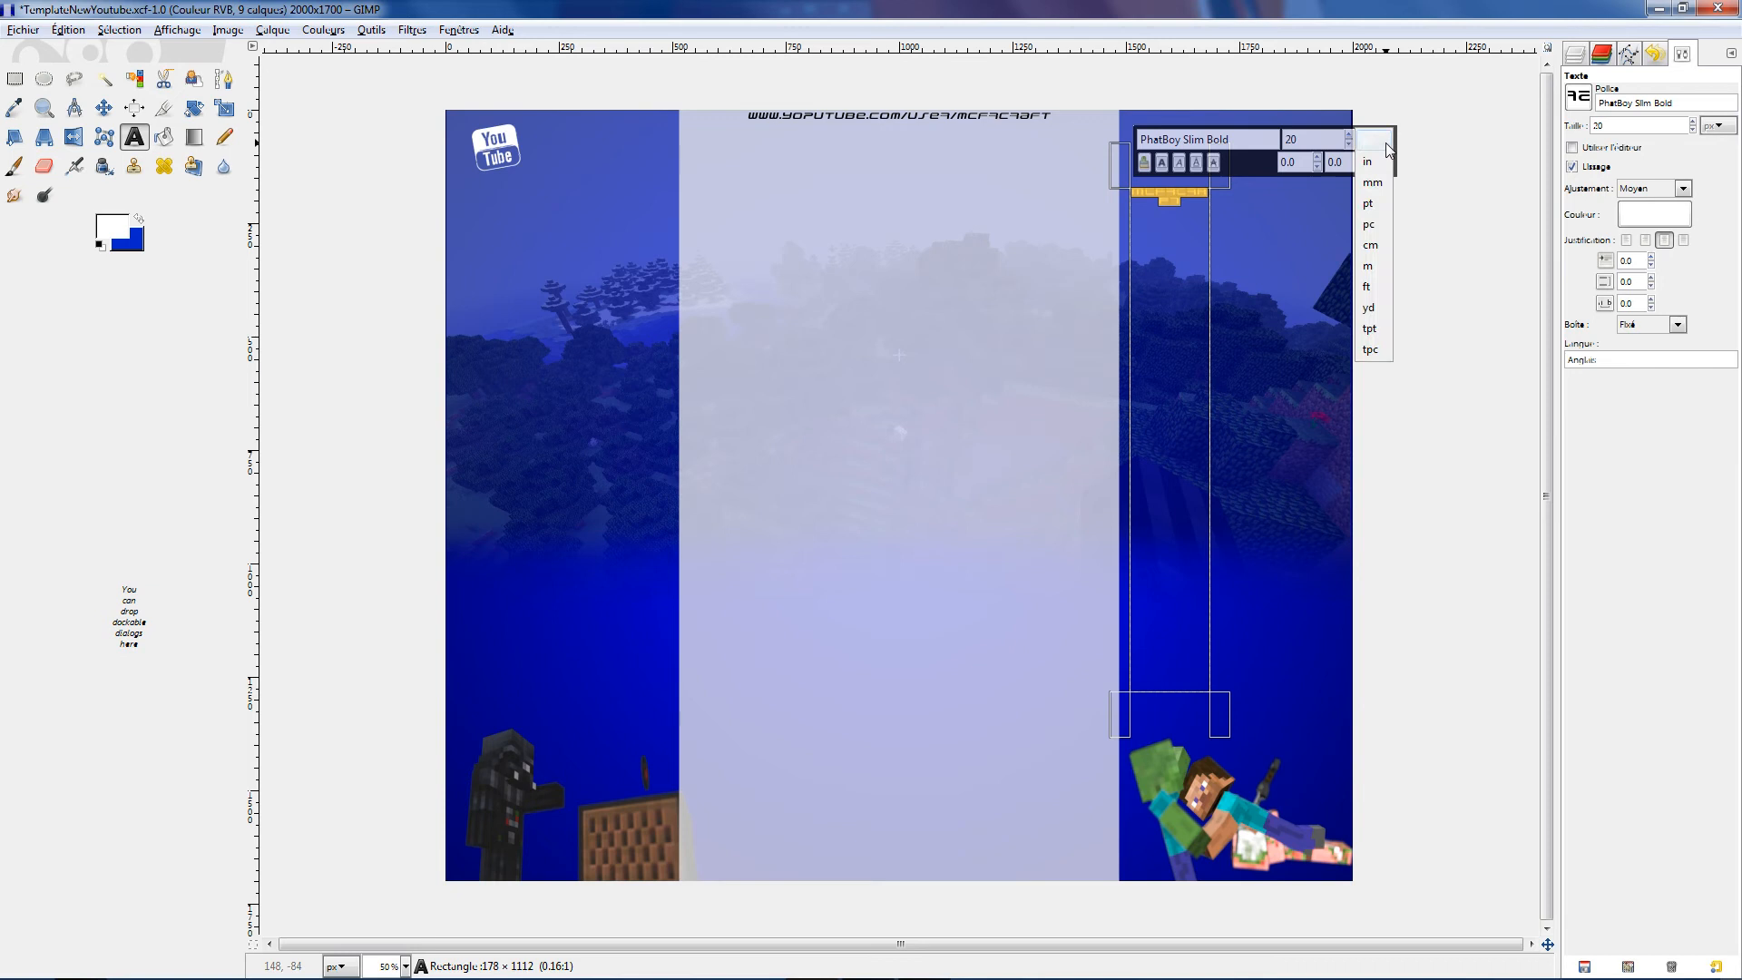
pyautogui.click(1385, 143)
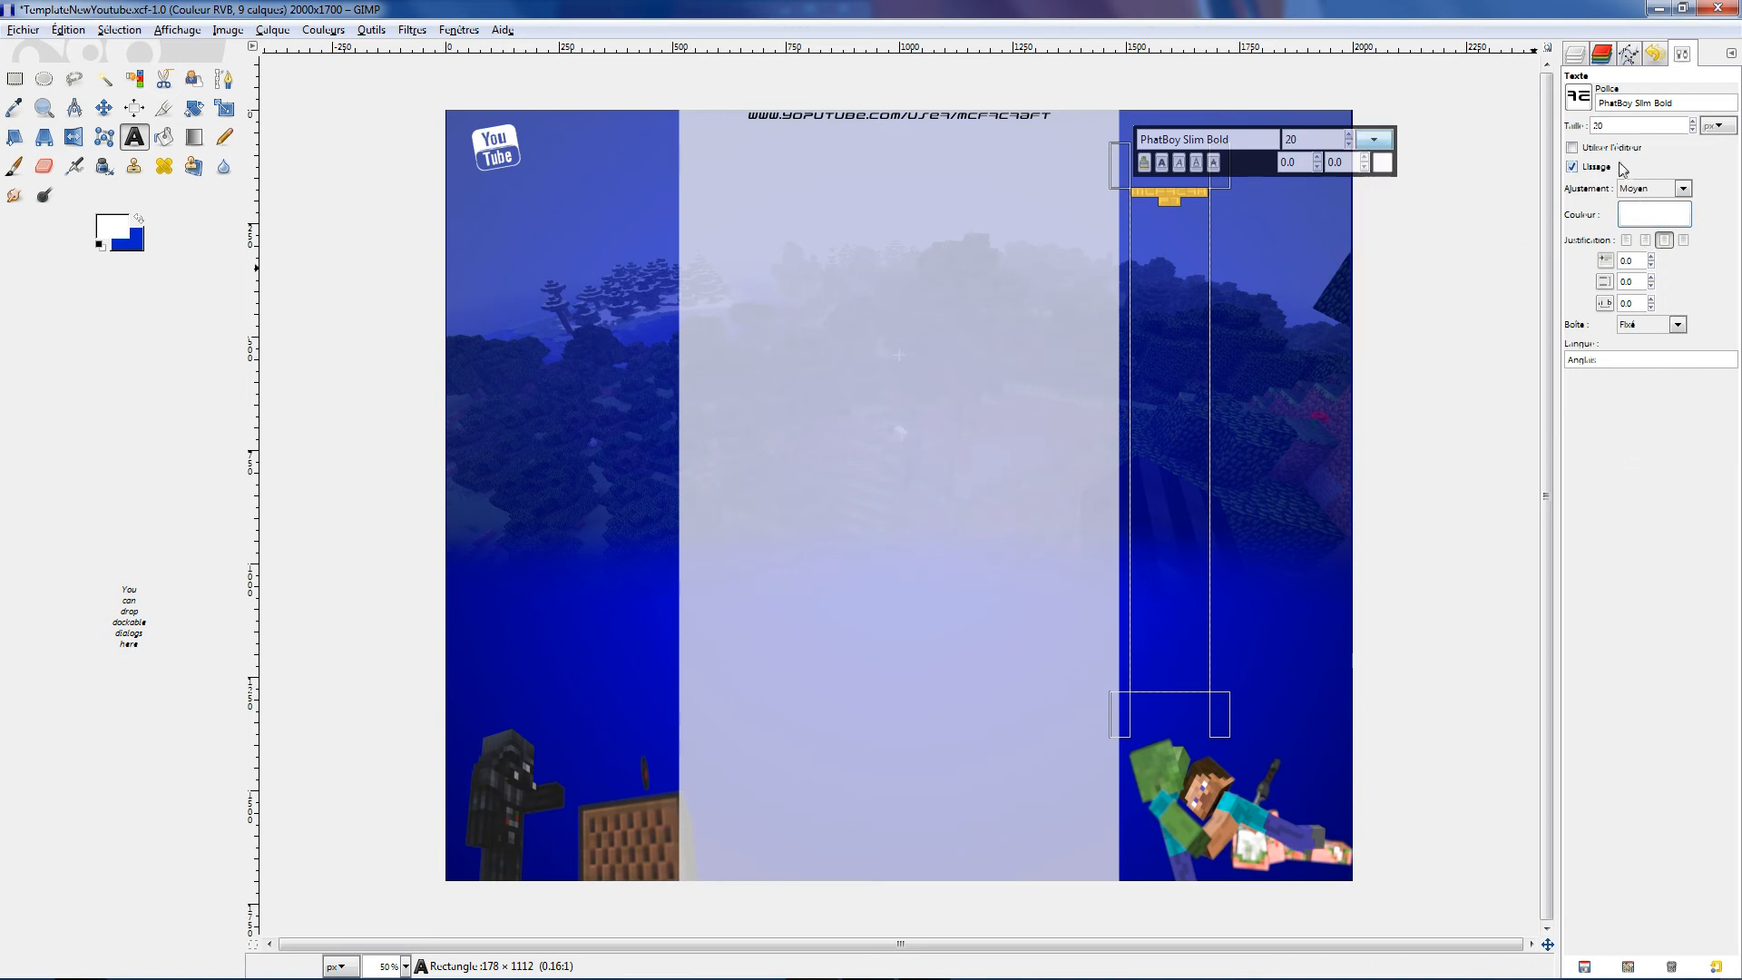
pyautogui.doubleClick(1611, 127)
pyautogui.write('50')
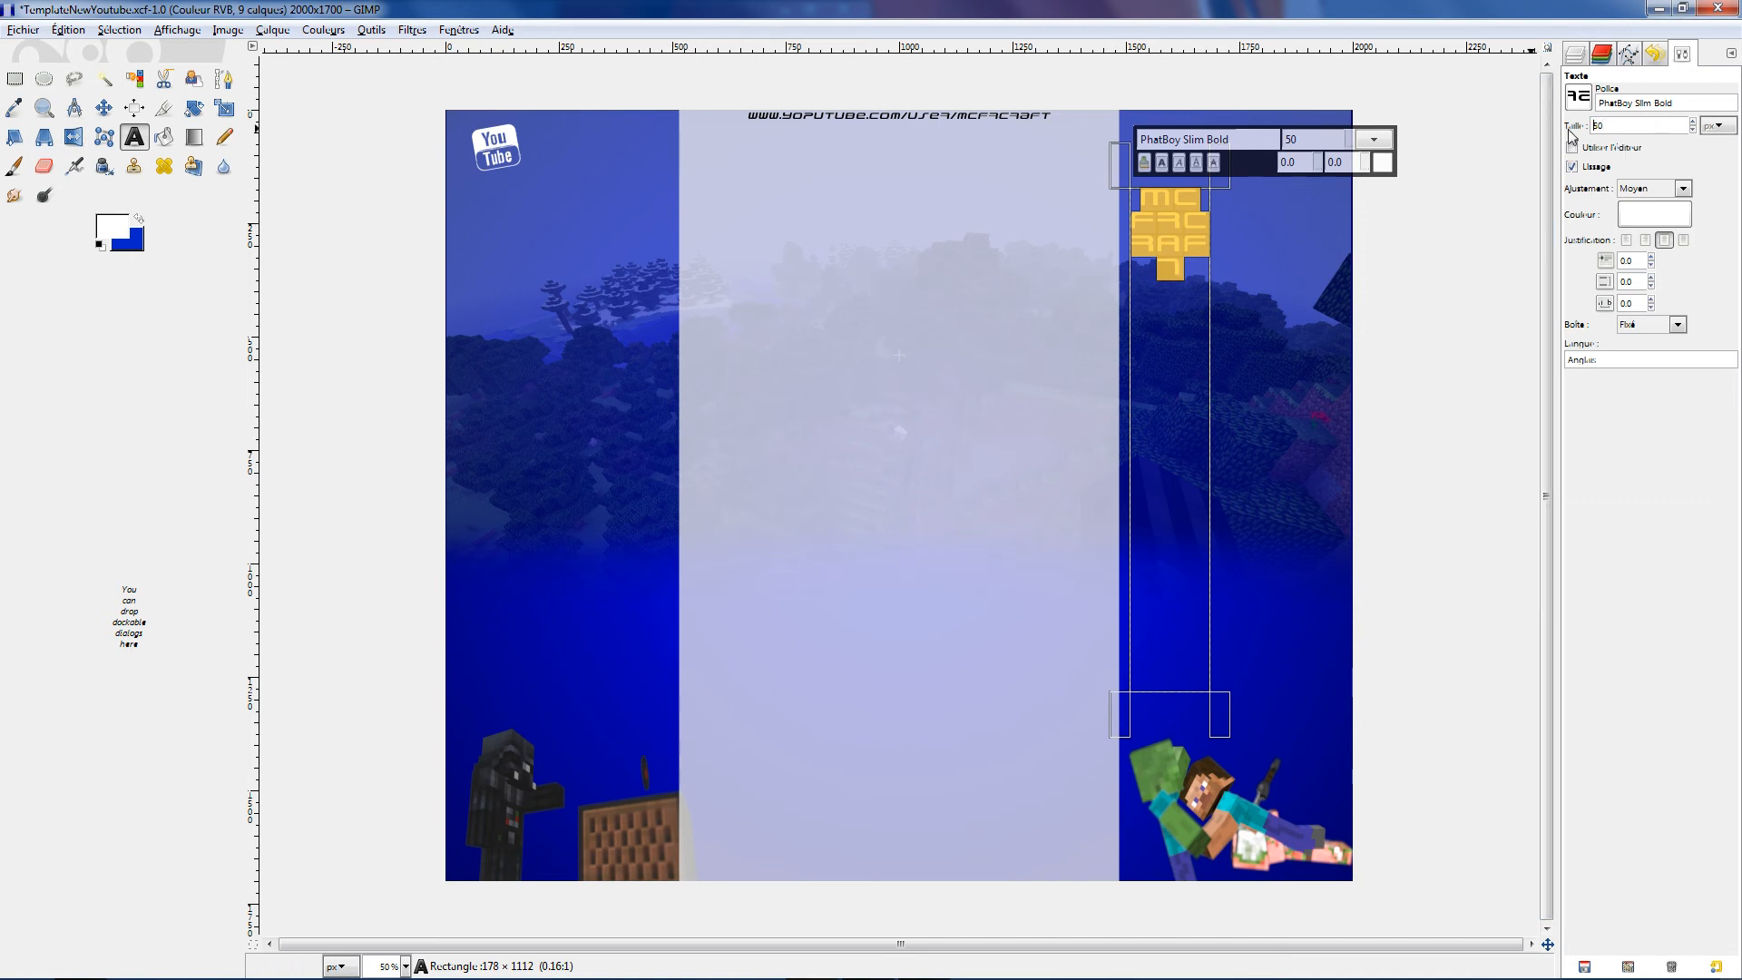
pyautogui.doubleClick(1626, 128)
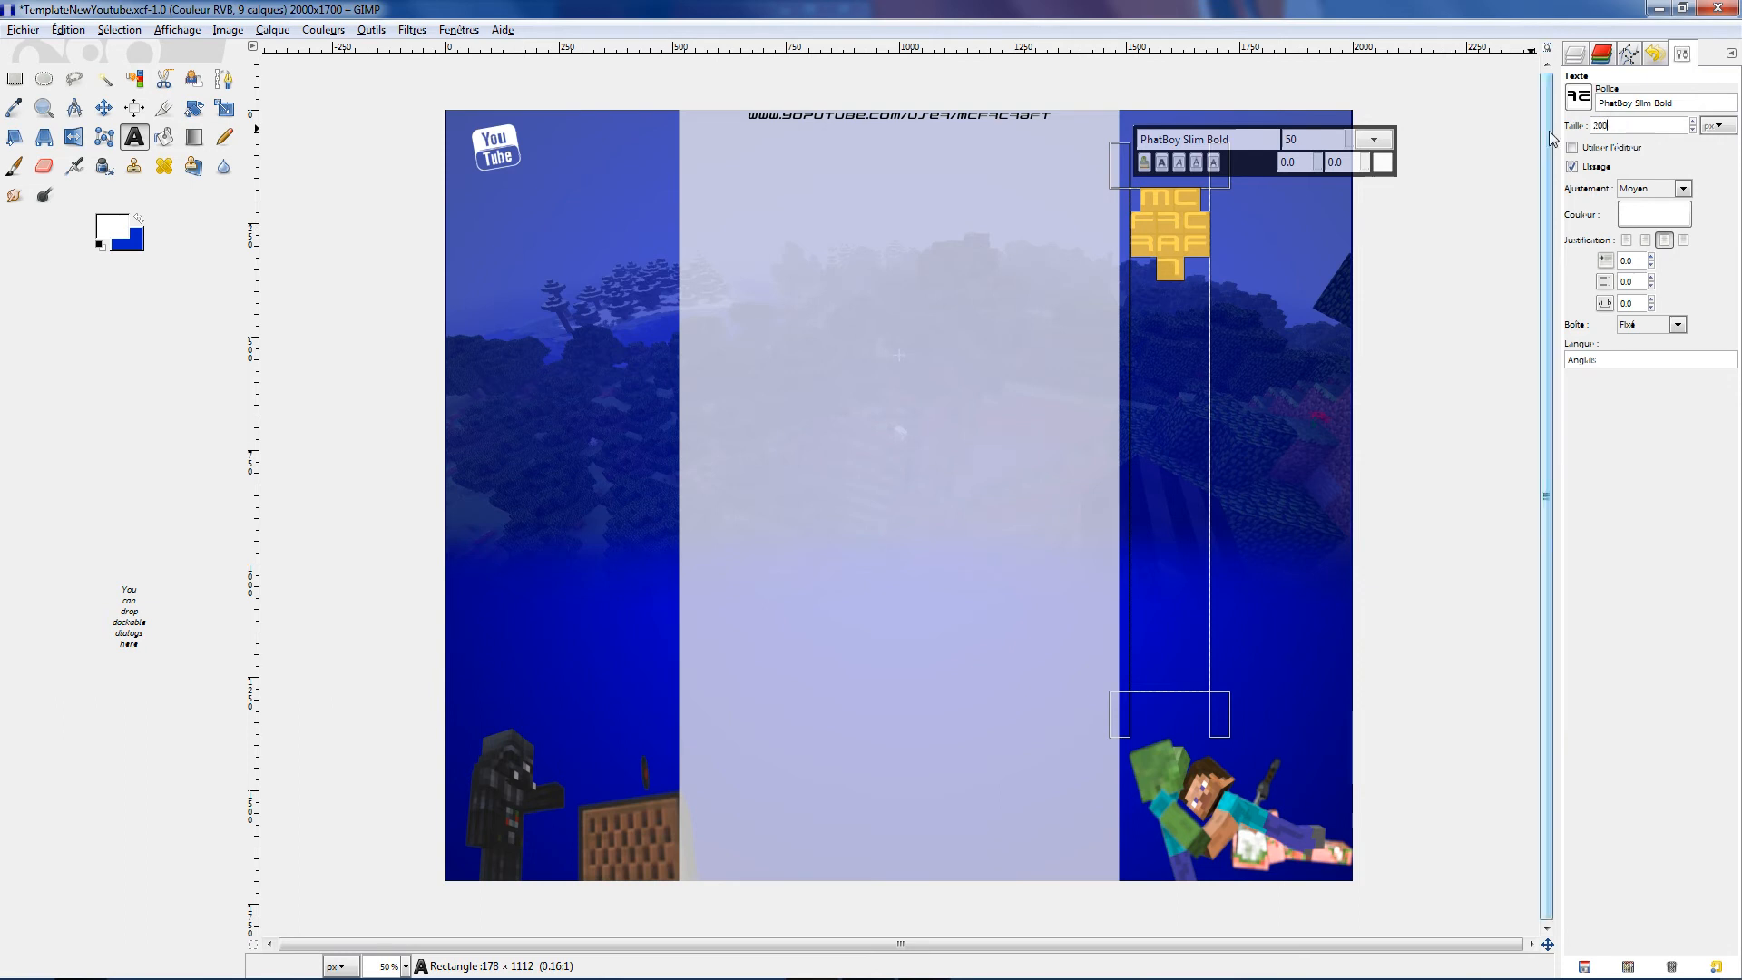
pyautogui.press('Return')
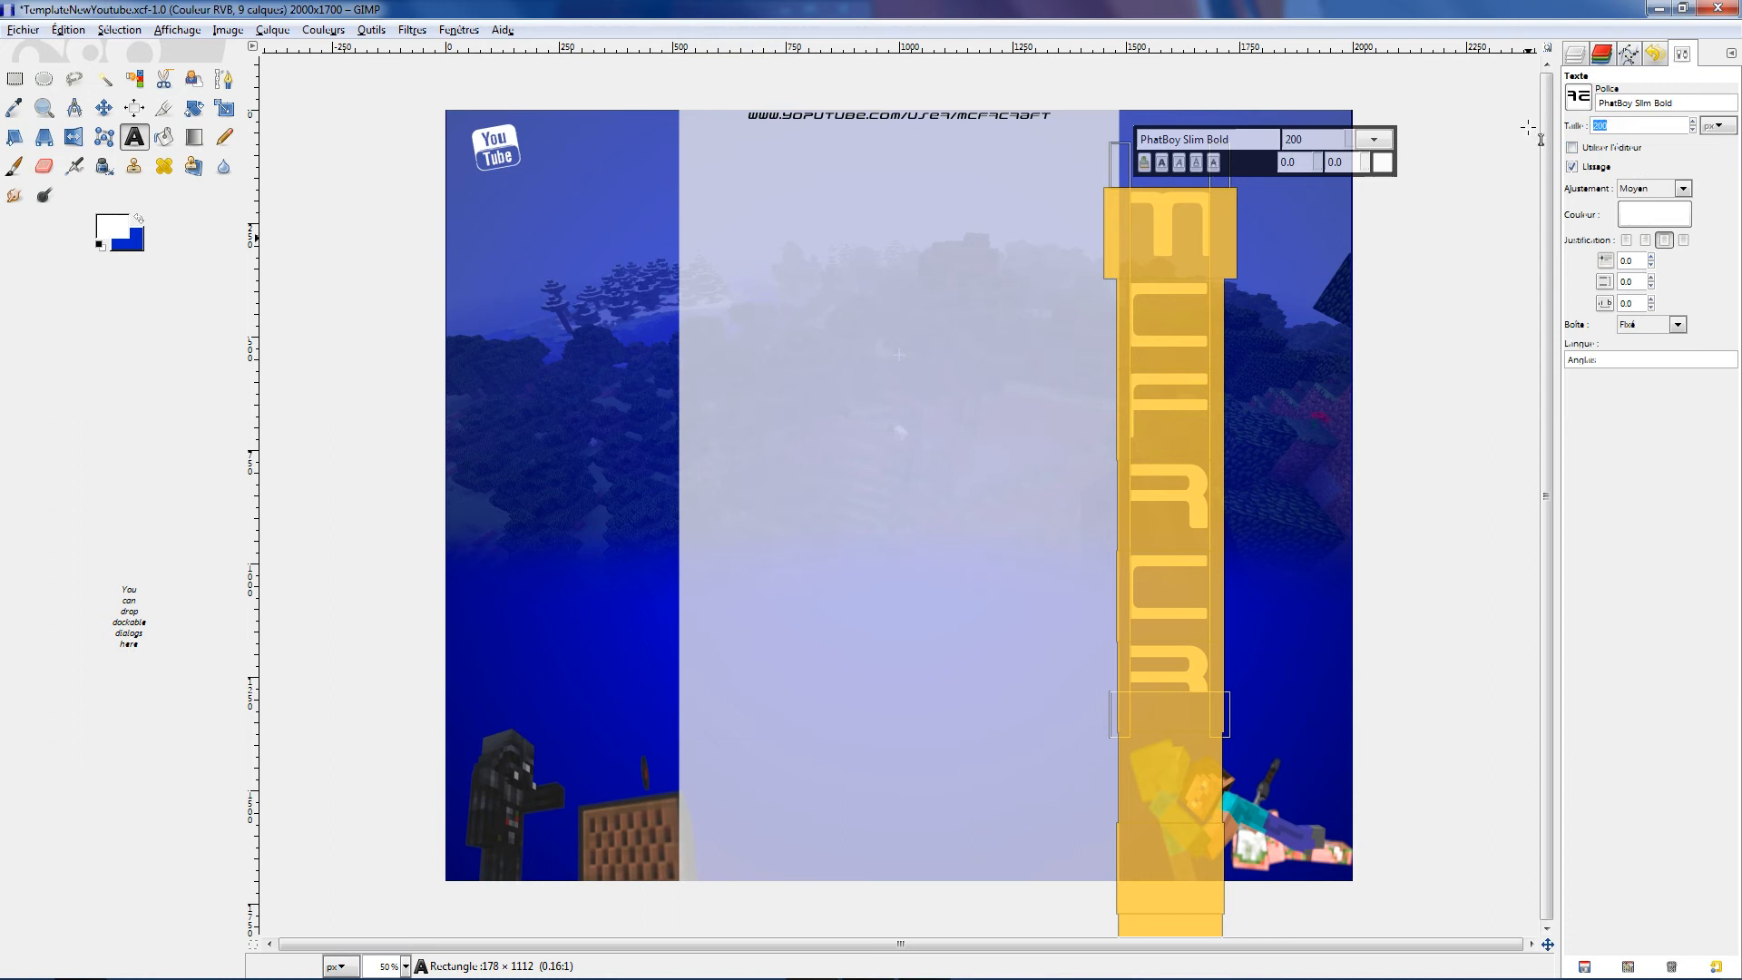
pyautogui.press('Return')
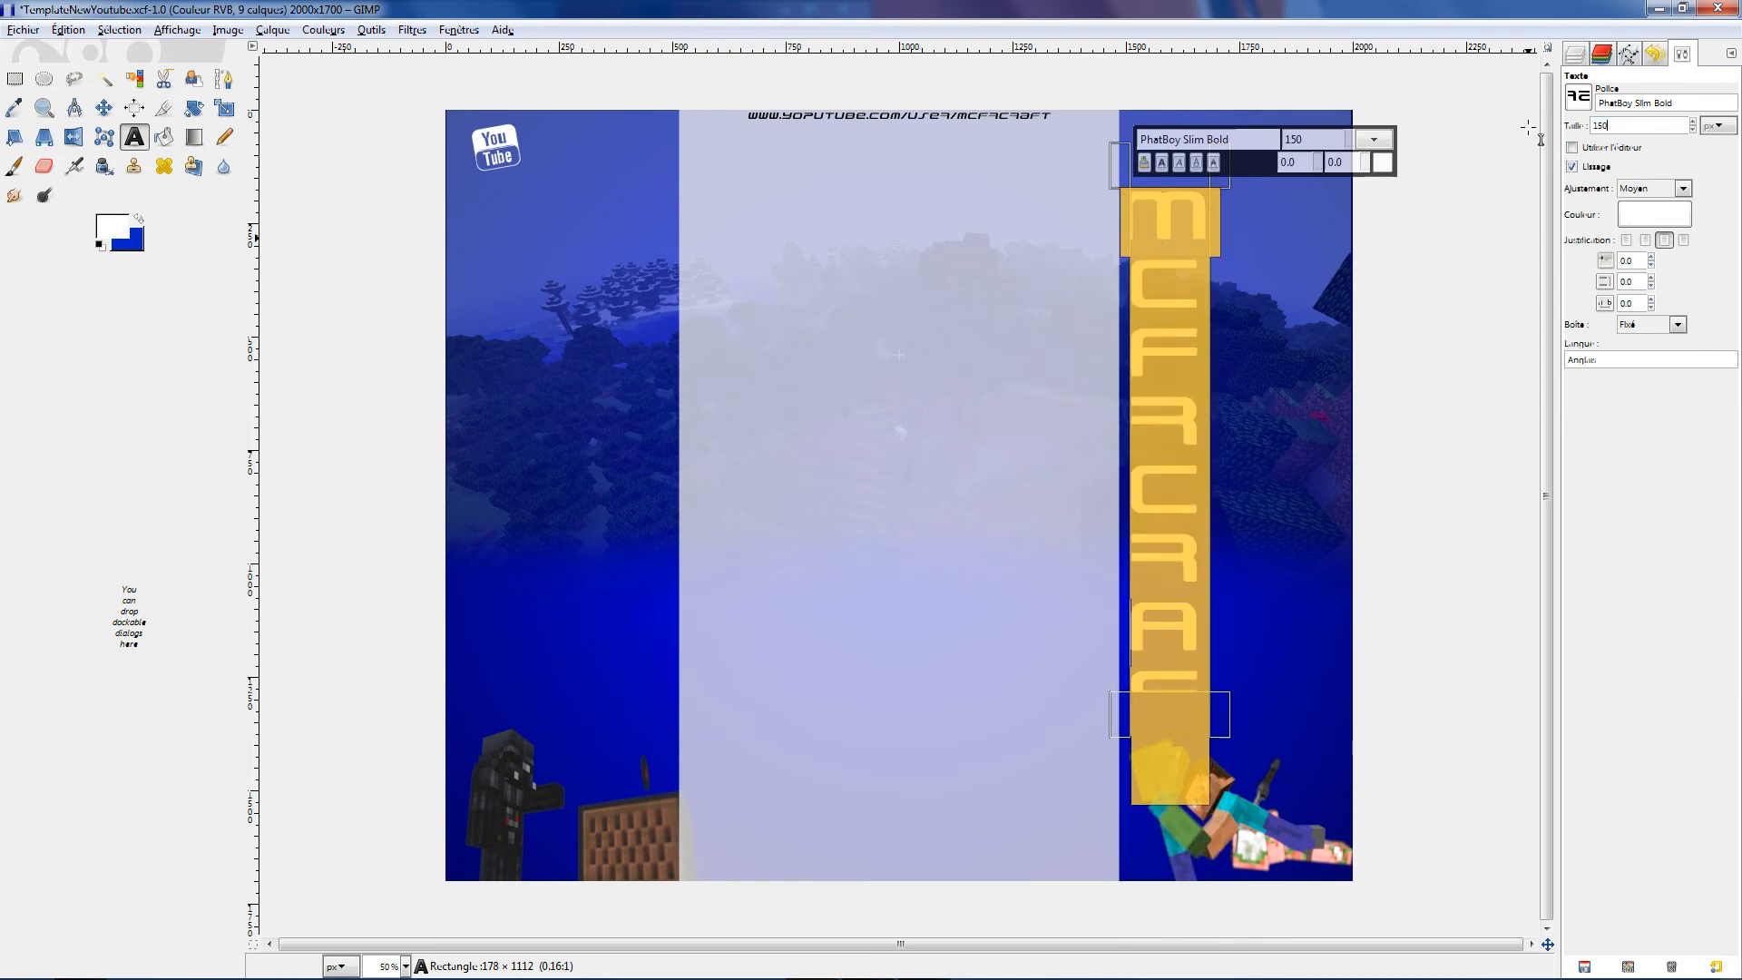
pyautogui.hotkey('ctrl', 'a')
pyautogui.write('100')
pyautogui.press('Return')
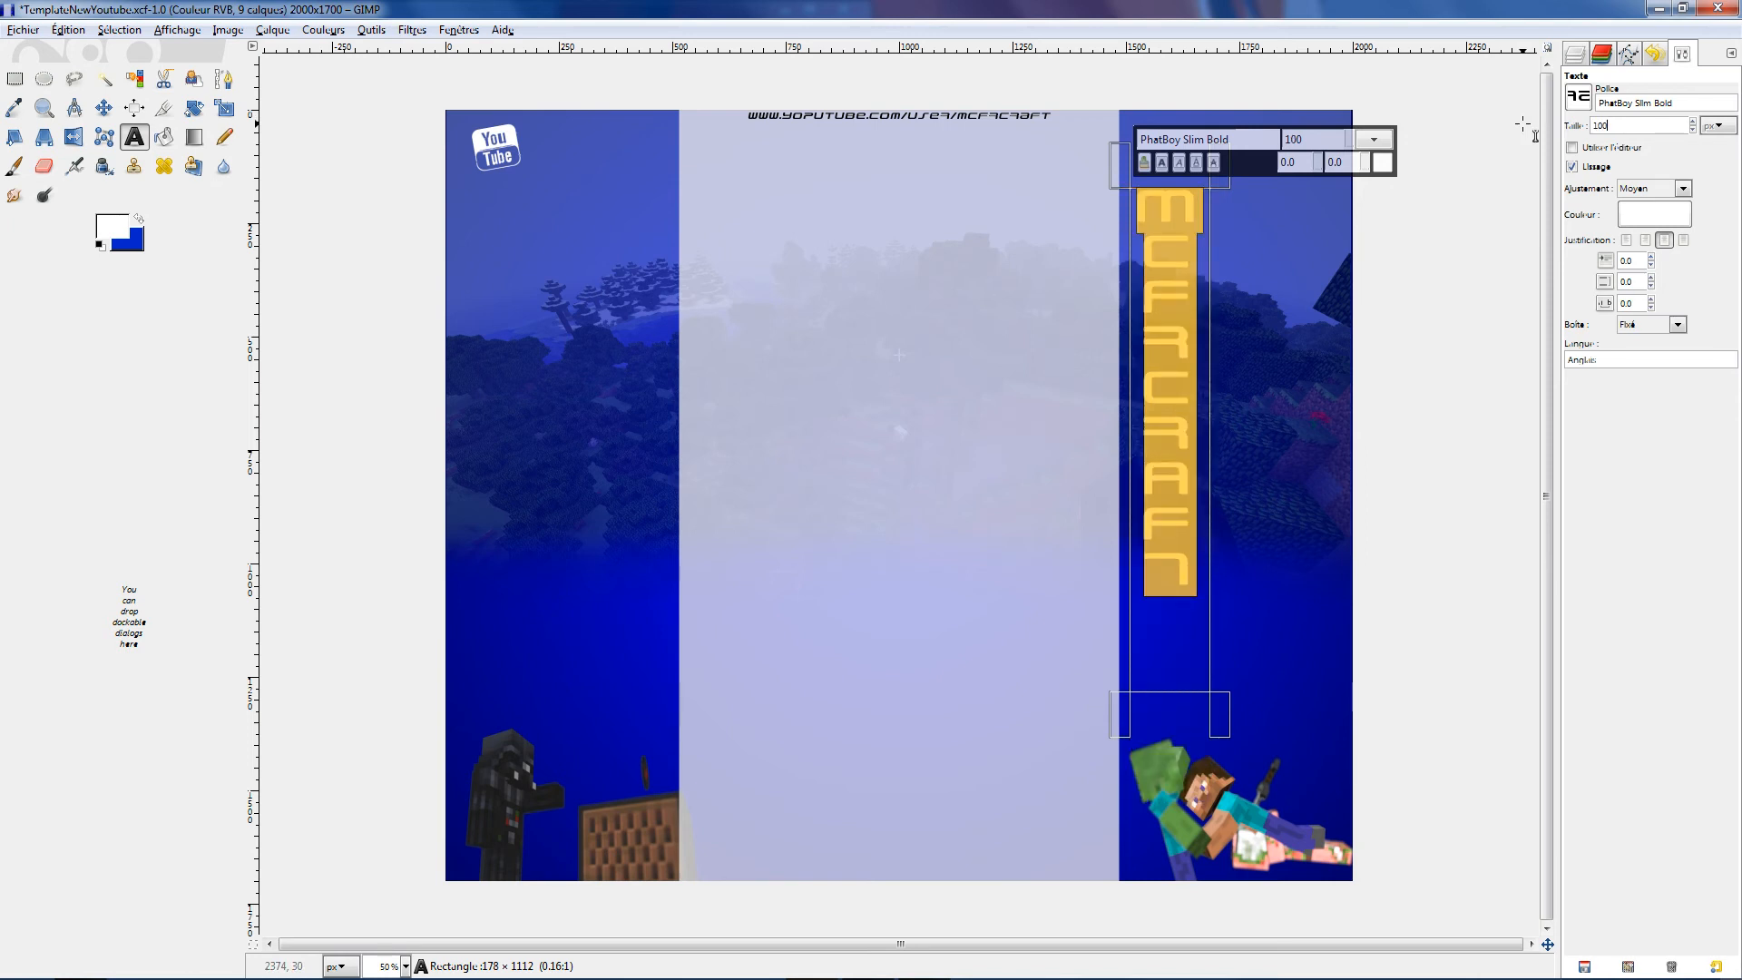
# Set the MCFRCRAFT text size to 125 px and widen its text box to about 1480 x 1112 px
pyautogui.doubleClick(1588, 126)
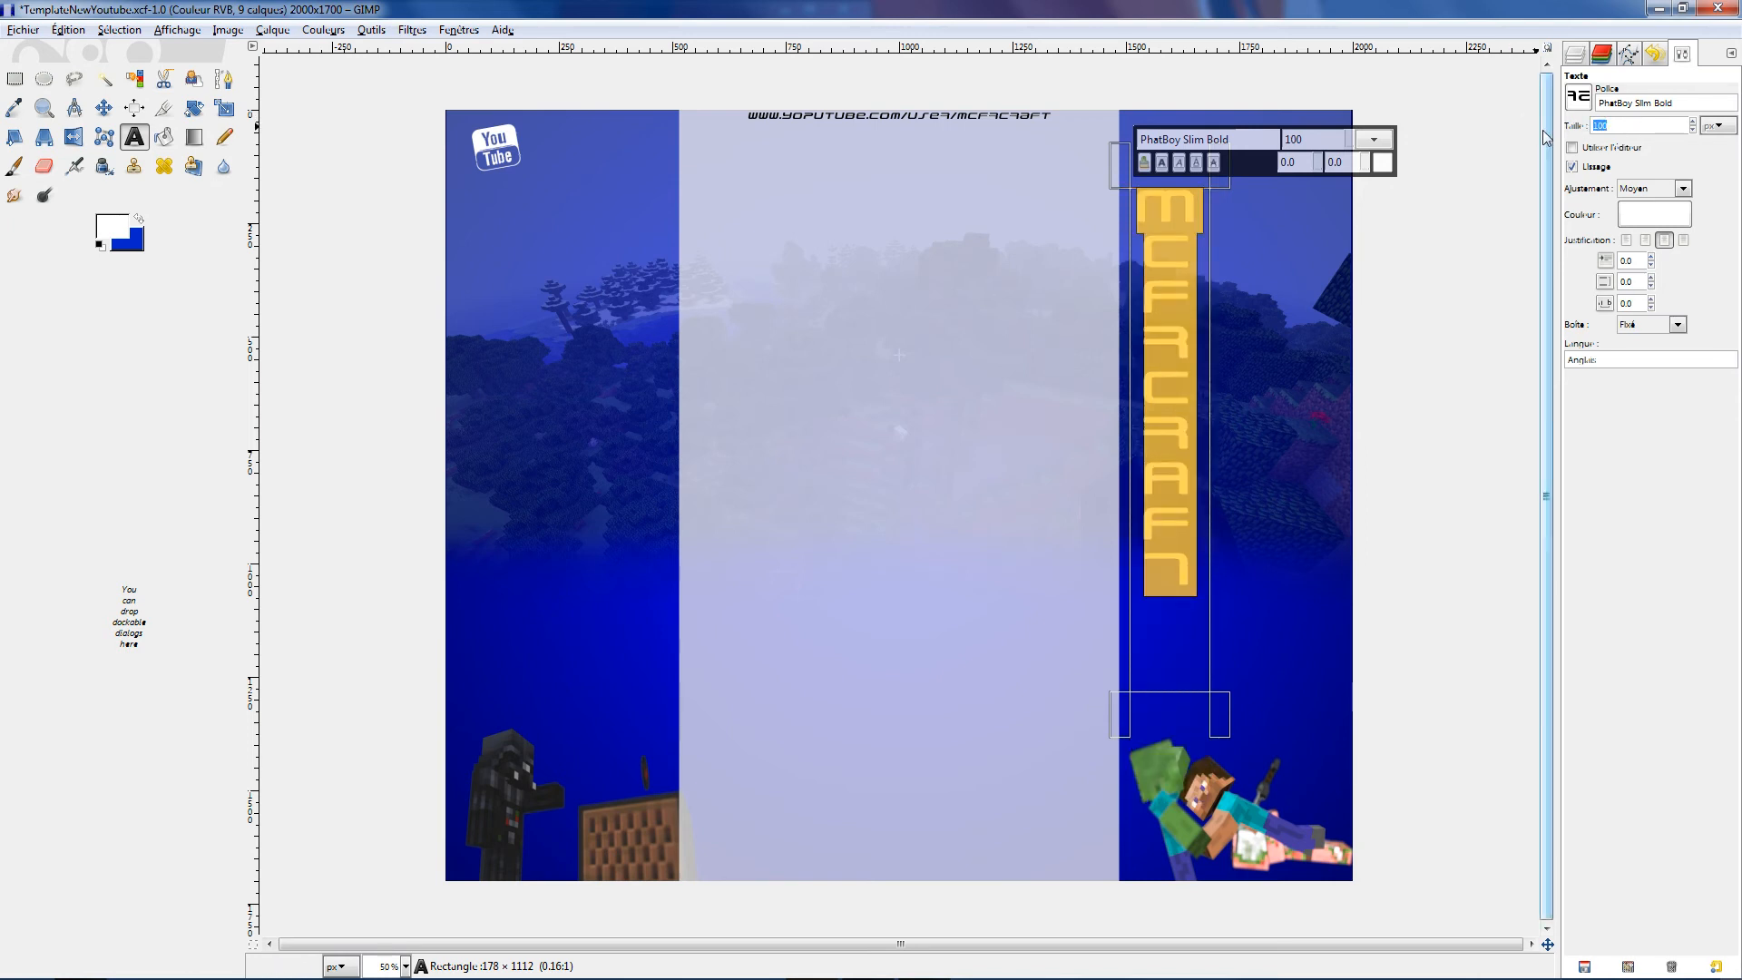
pyautogui.write('125')
pyautogui.press('Return')
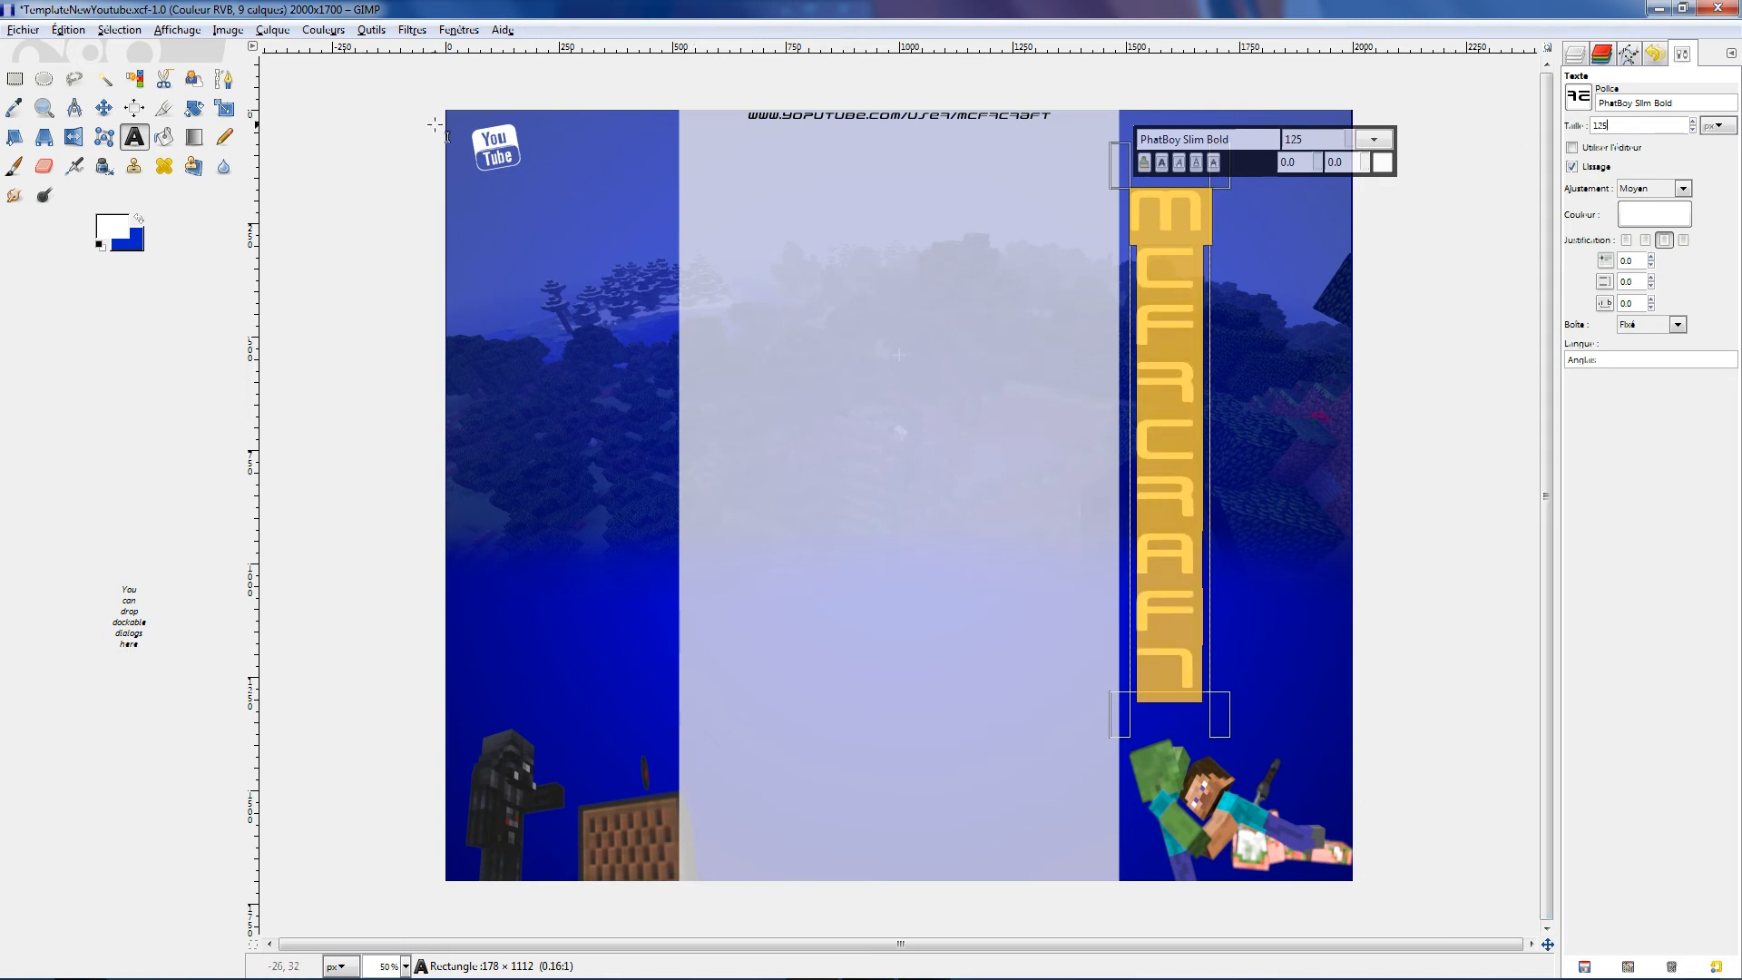
pyautogui.moveTo(1214, 617); pyautogui.dragTo(1420, 560)
pyautogui.moveTo(1121, 363); pyautogui.dragTo(726, 359)
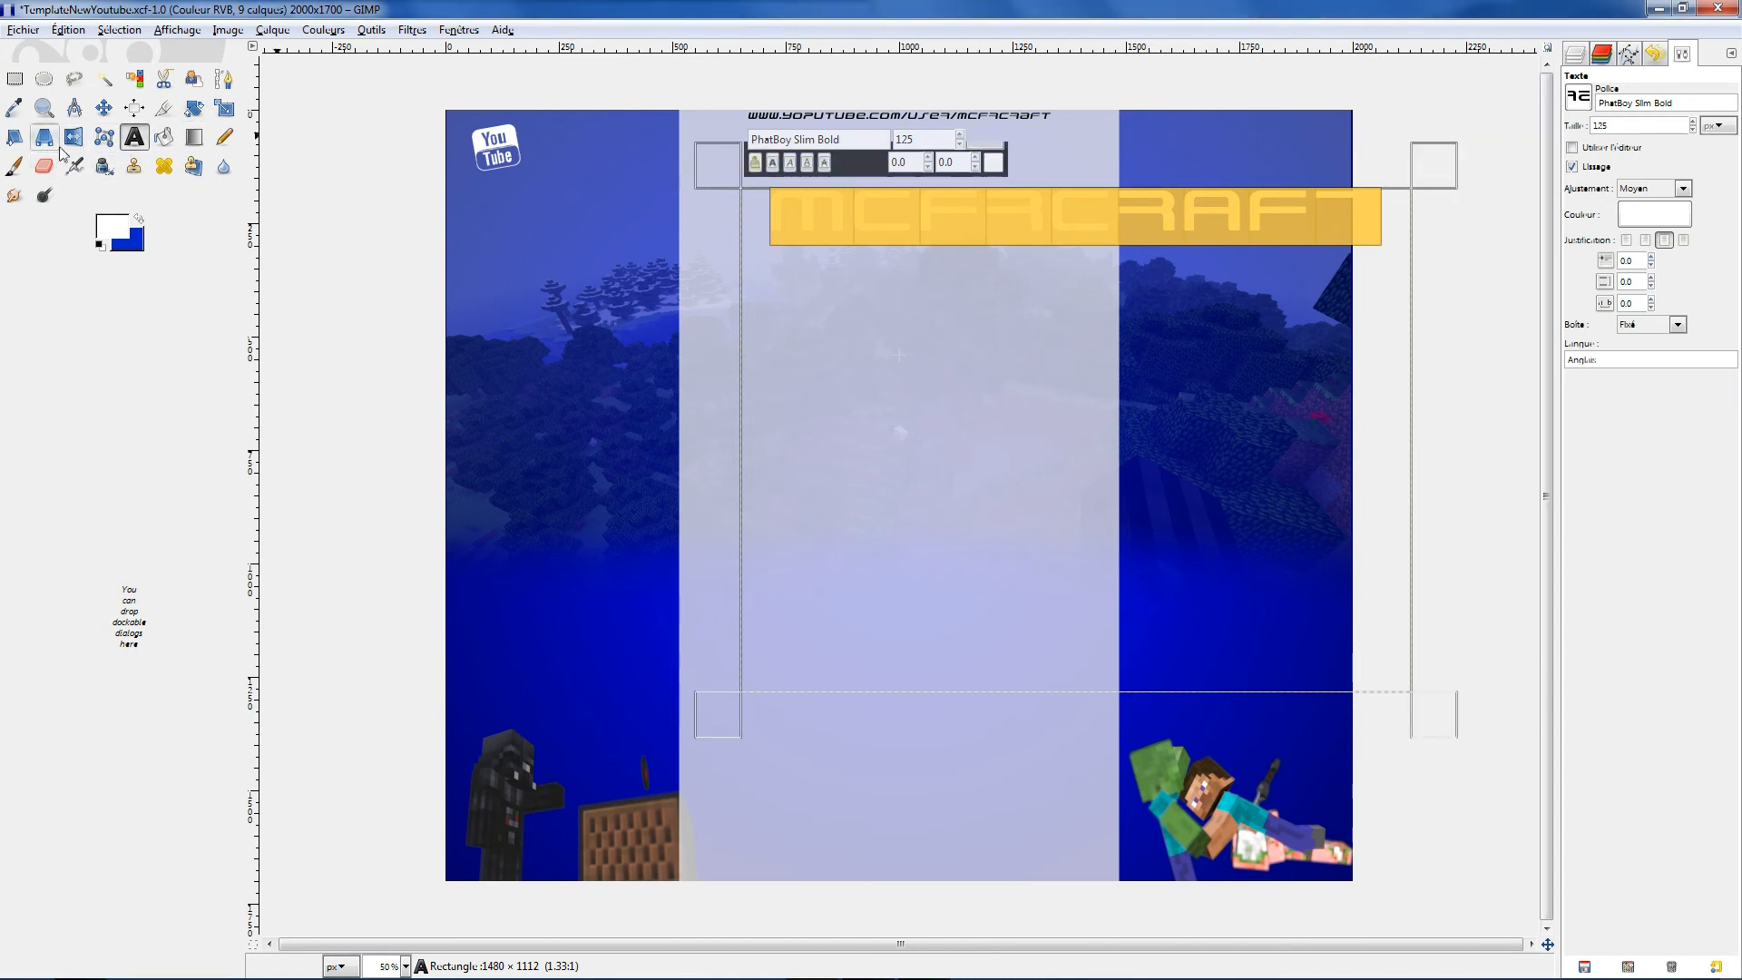
# Rotate the MCFRCRAFT text layer by 90 degrees so that it reads vertically downwards
pyautogui.click(195, 108)
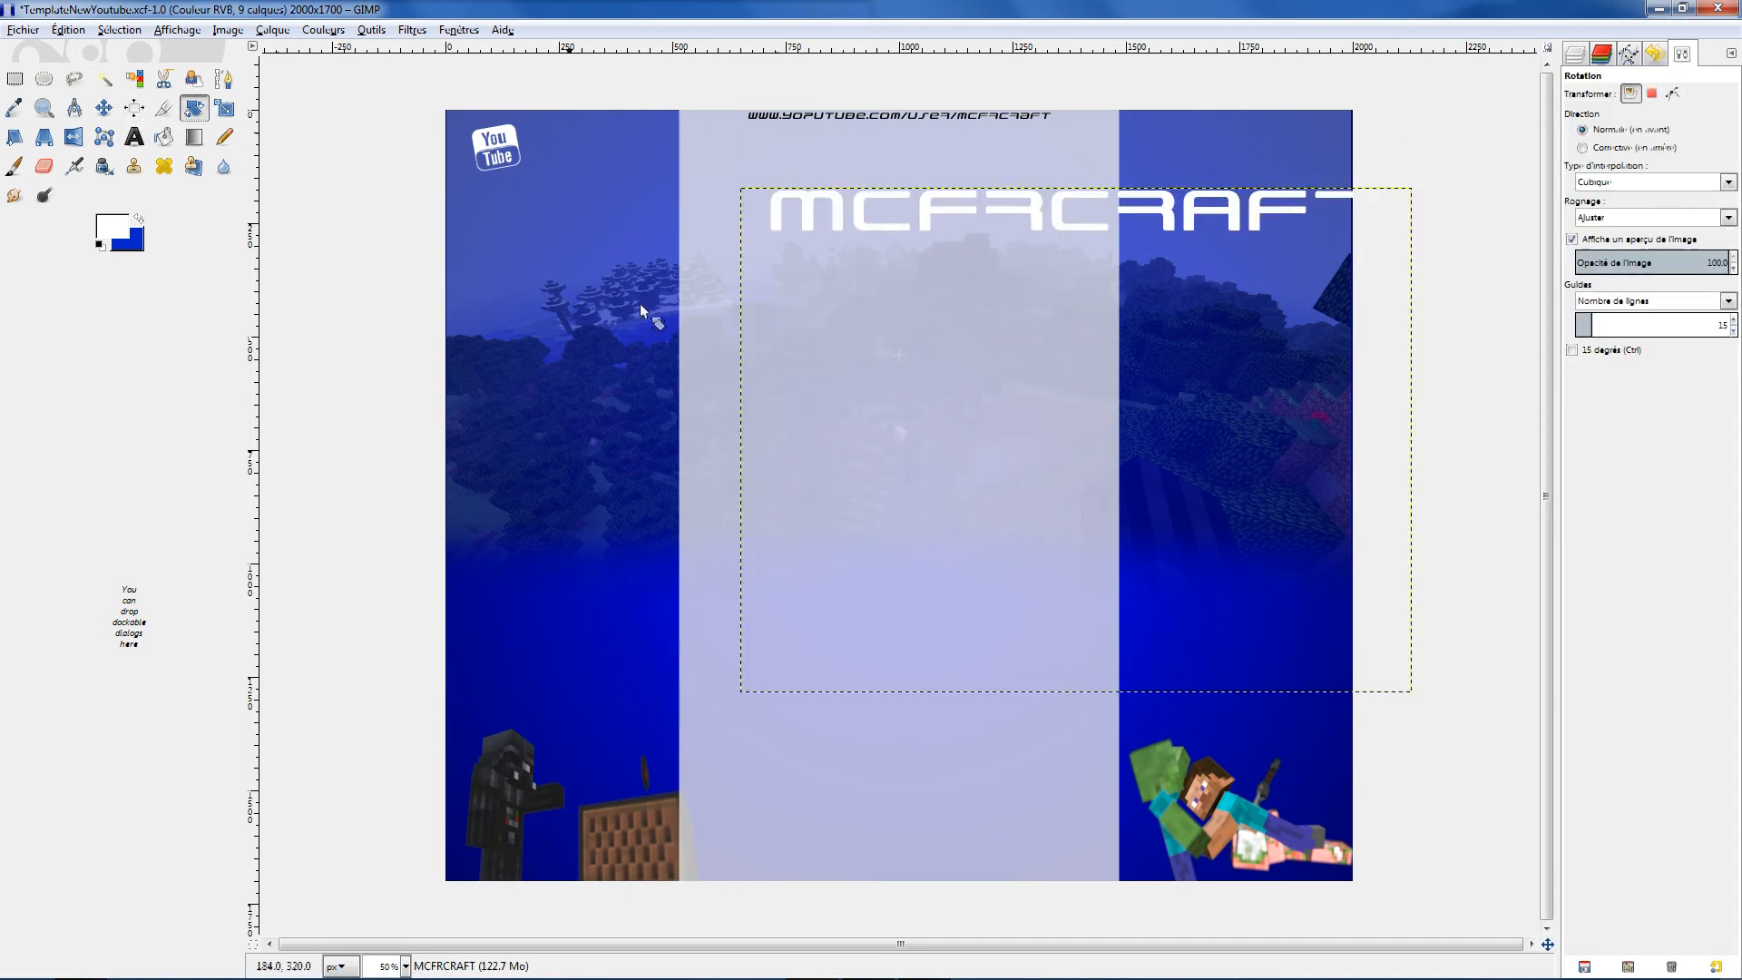
pyautogui.moveTo(1205, 519); pyautogui.dragTo(1161, 542)
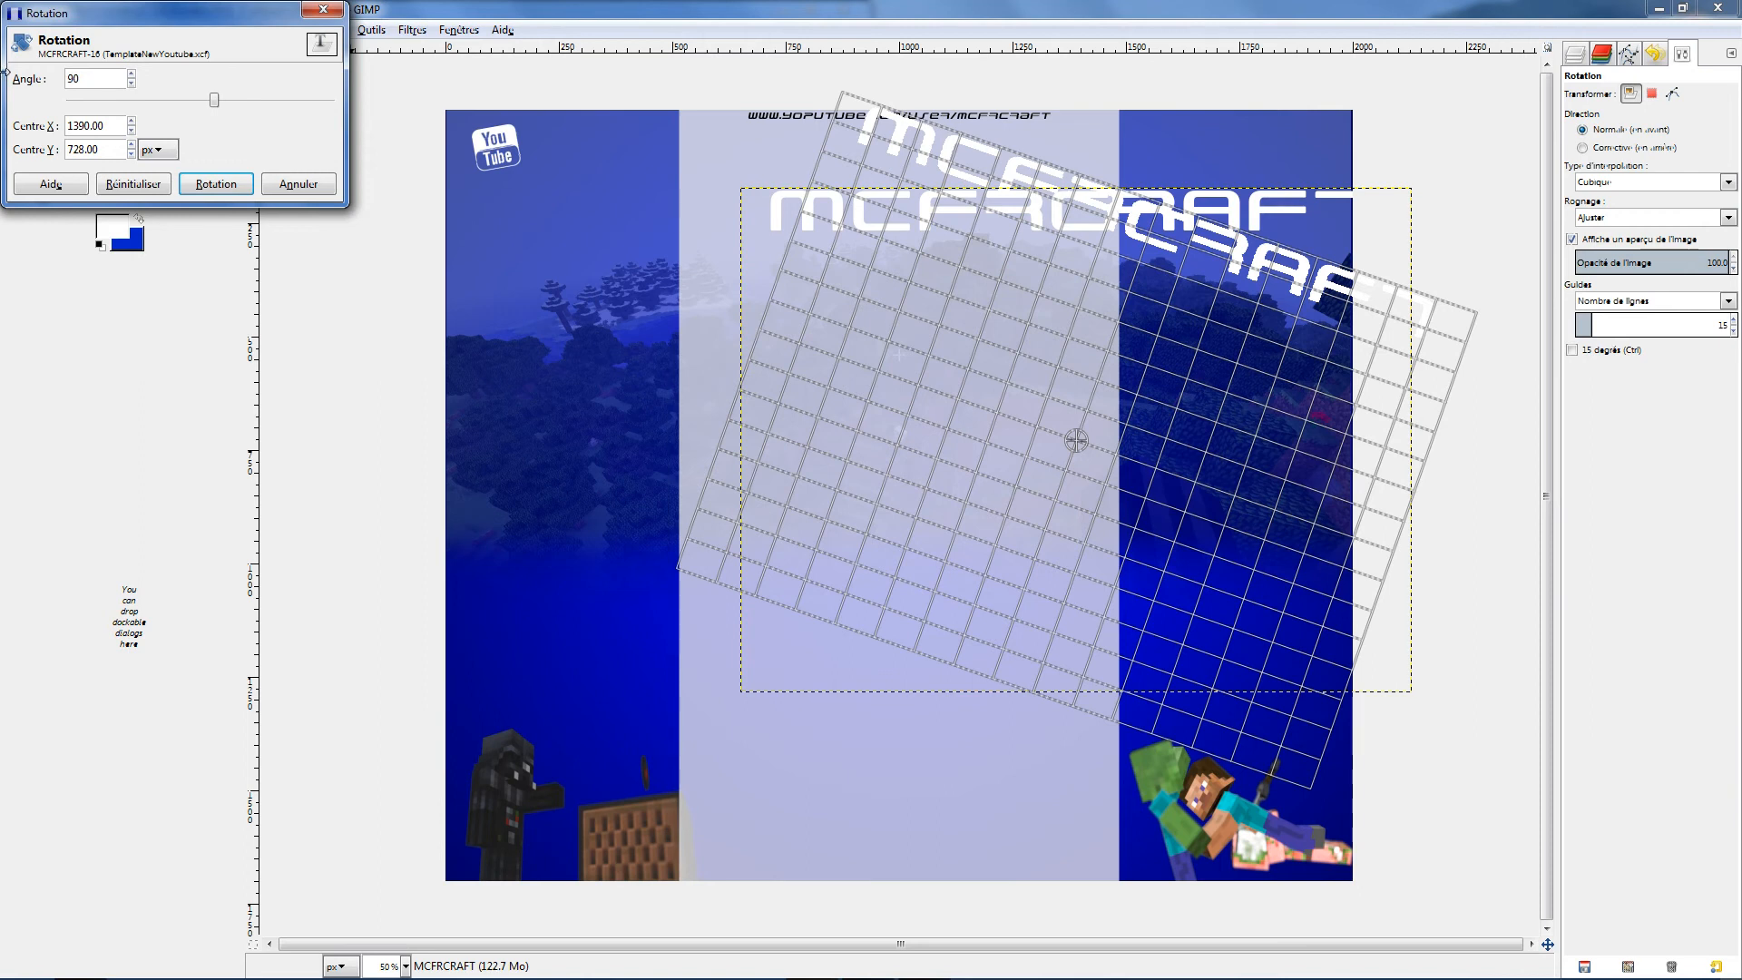
pyautogui.press('Return')
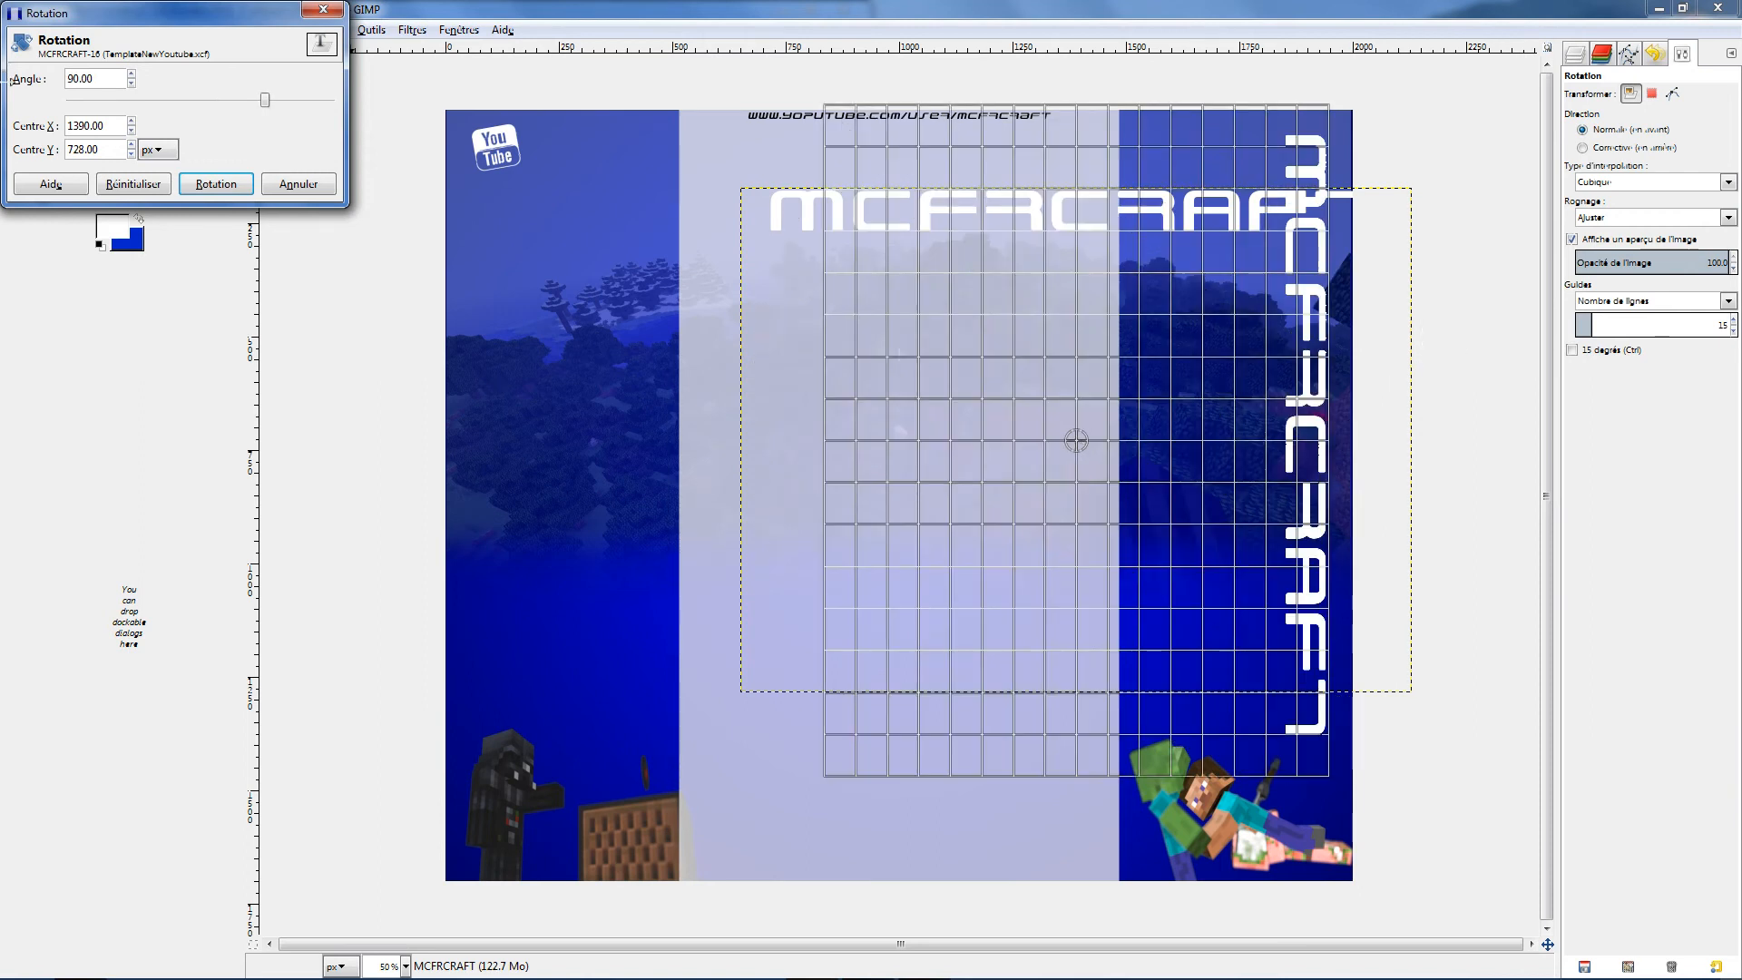
pyautogui.click(215, 183)
pyautogui.press('t')
pyautogui.click(1301, 354)
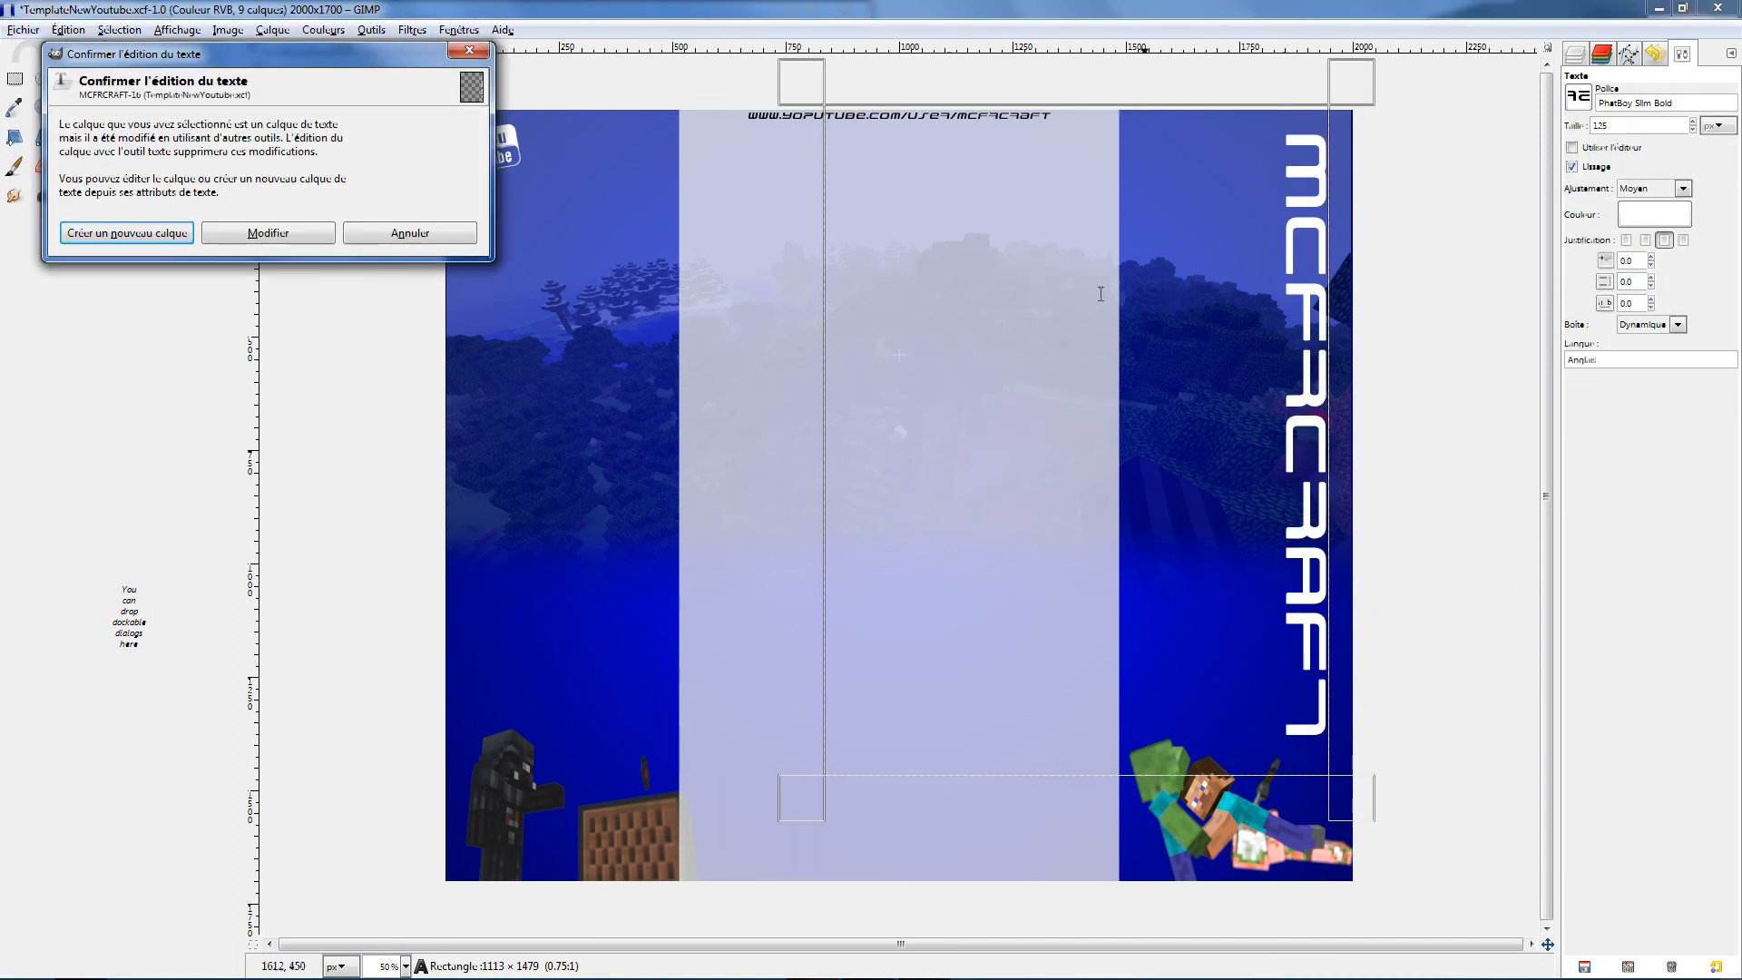
pyautogui.click(469, 51)
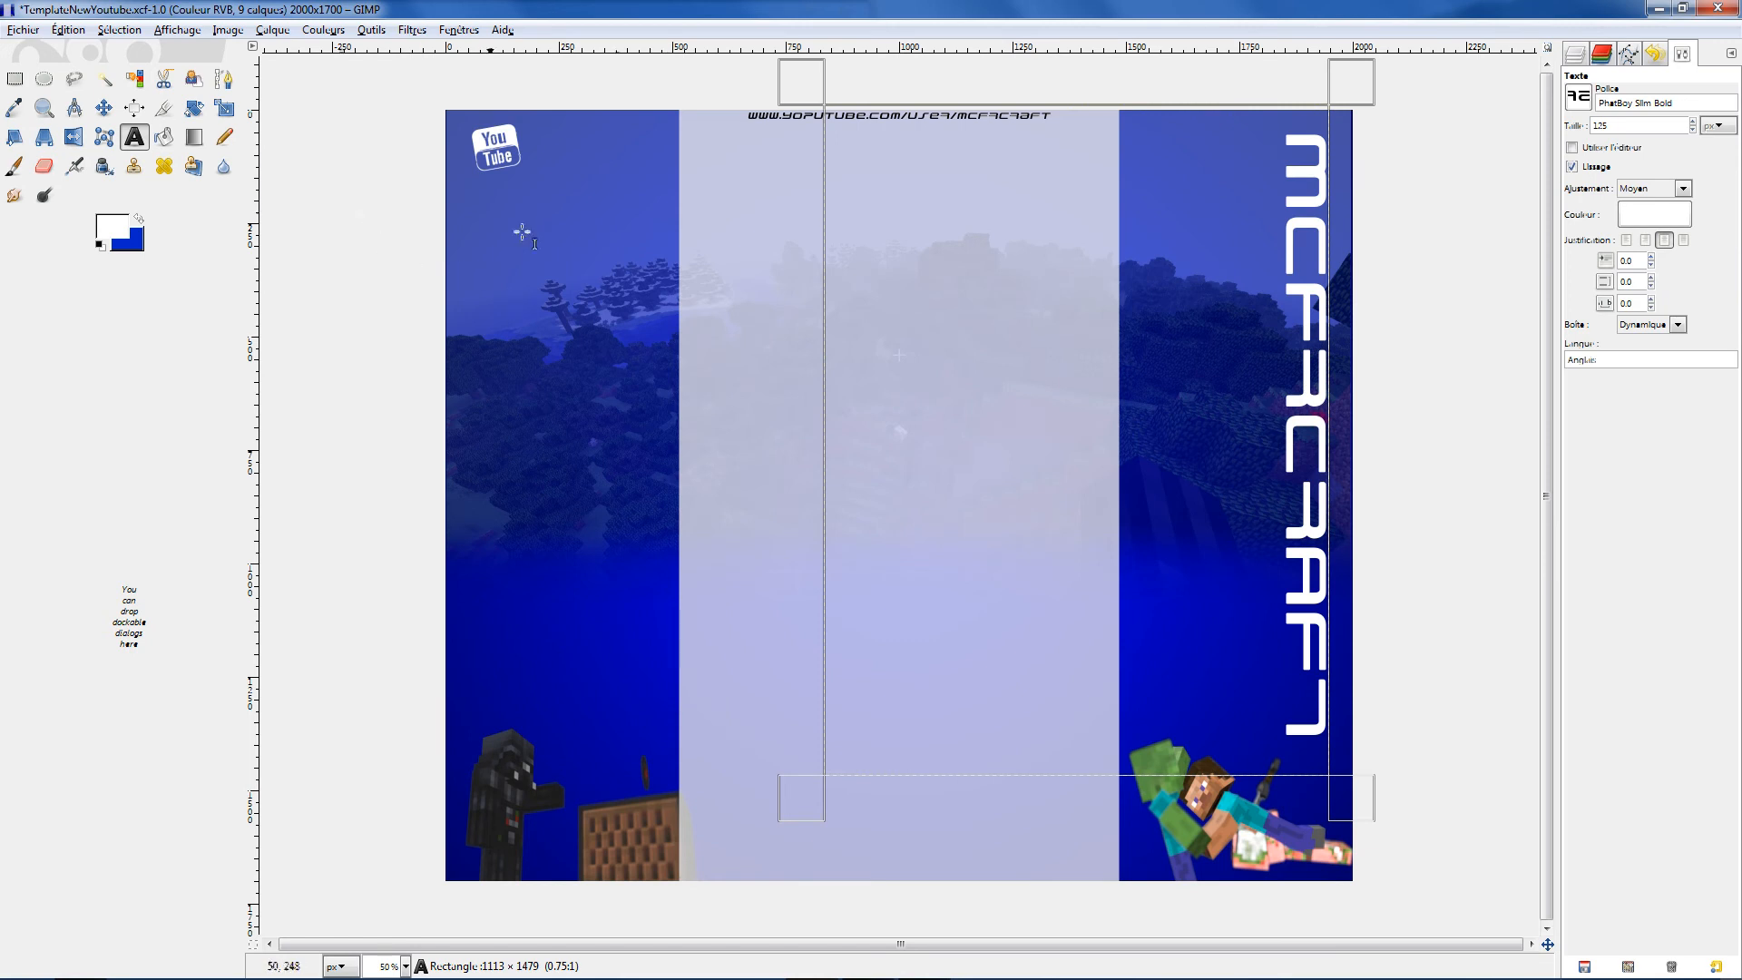
# Move the vertical MCFRCRAFT text into the right blue band, close to the pale column's edge and above the zombie
pyautogui.click(103, 107)
pyautogui.moveTo(1184, 393); pyautogui.dragTo(1094, 394)
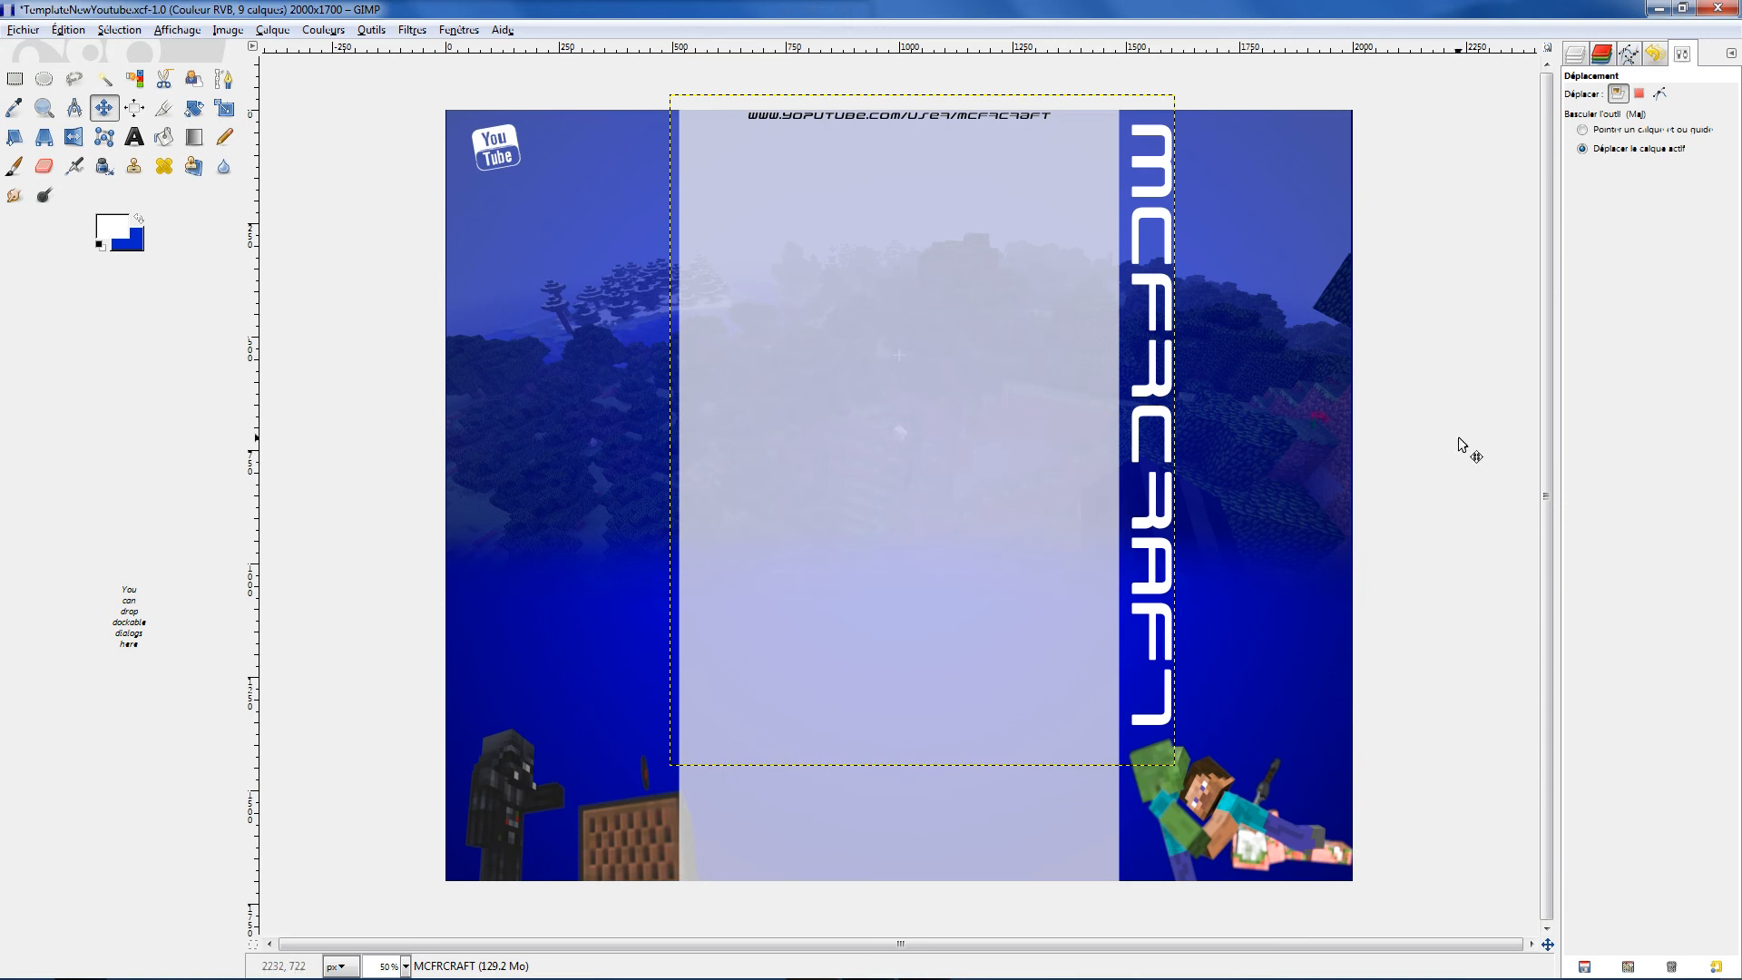
pyautogui.moveTo(1143, 462); pyautogui.dragTo(1160, 461)
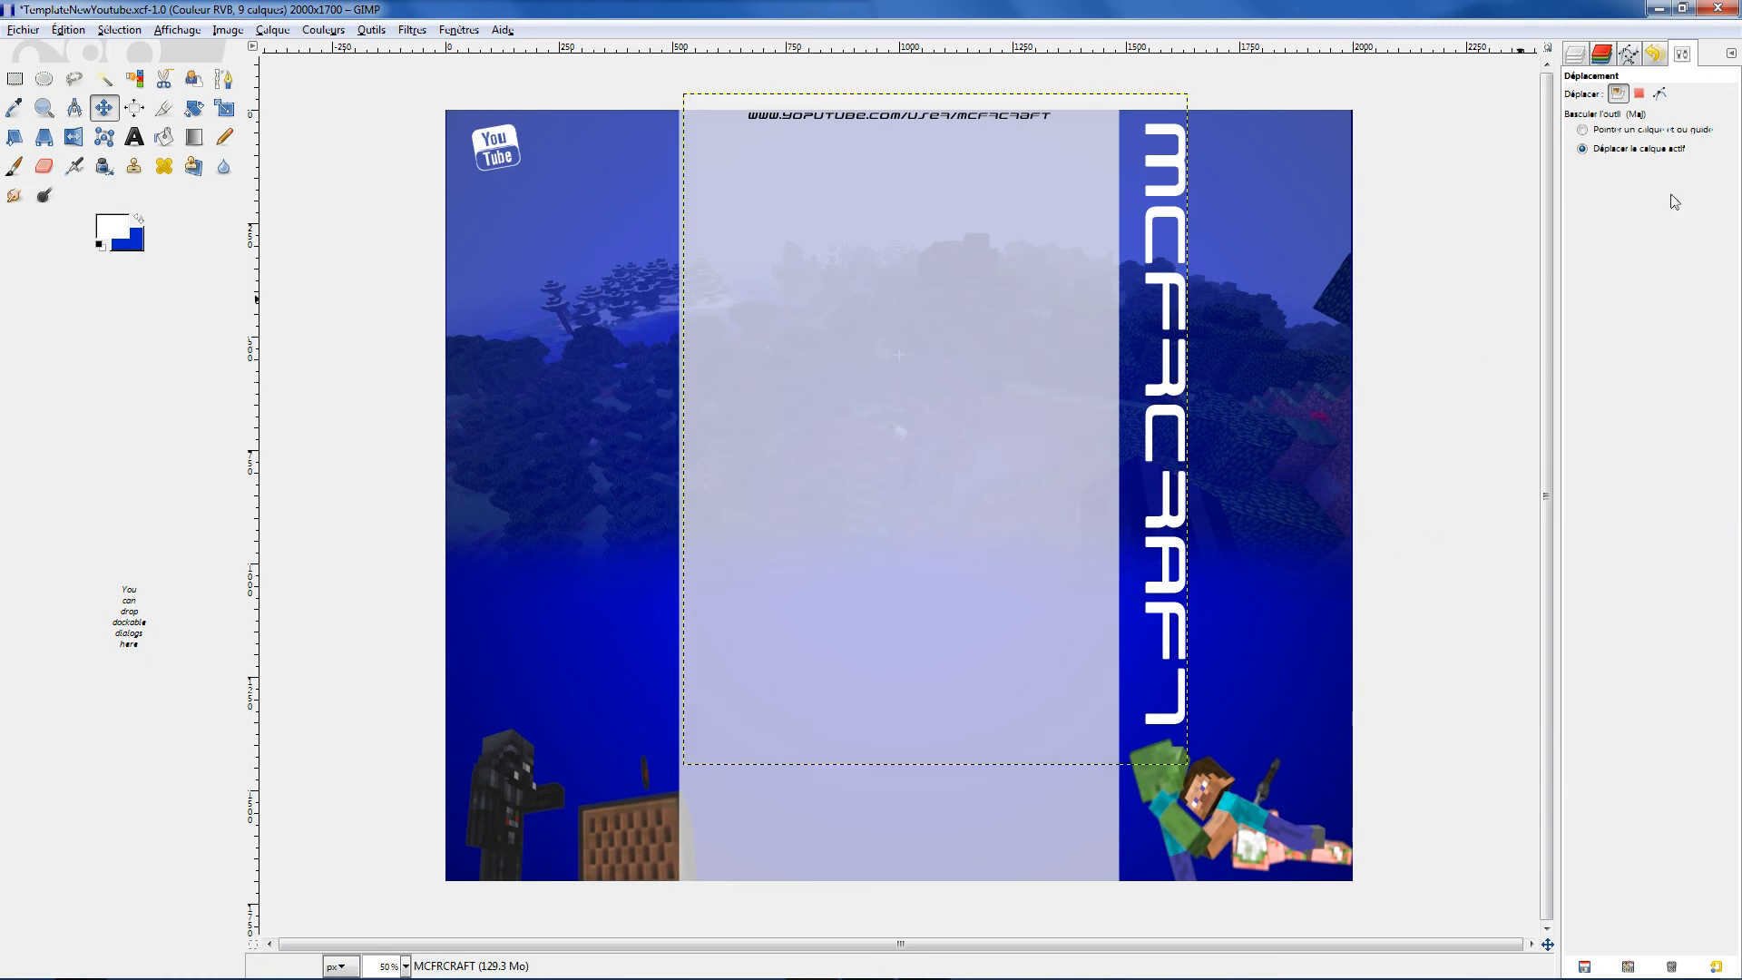
# Try copying and pasting the MCFRCRAFT layer, and anchor the pasted floating selection
pyautogui.click(1602, 60)
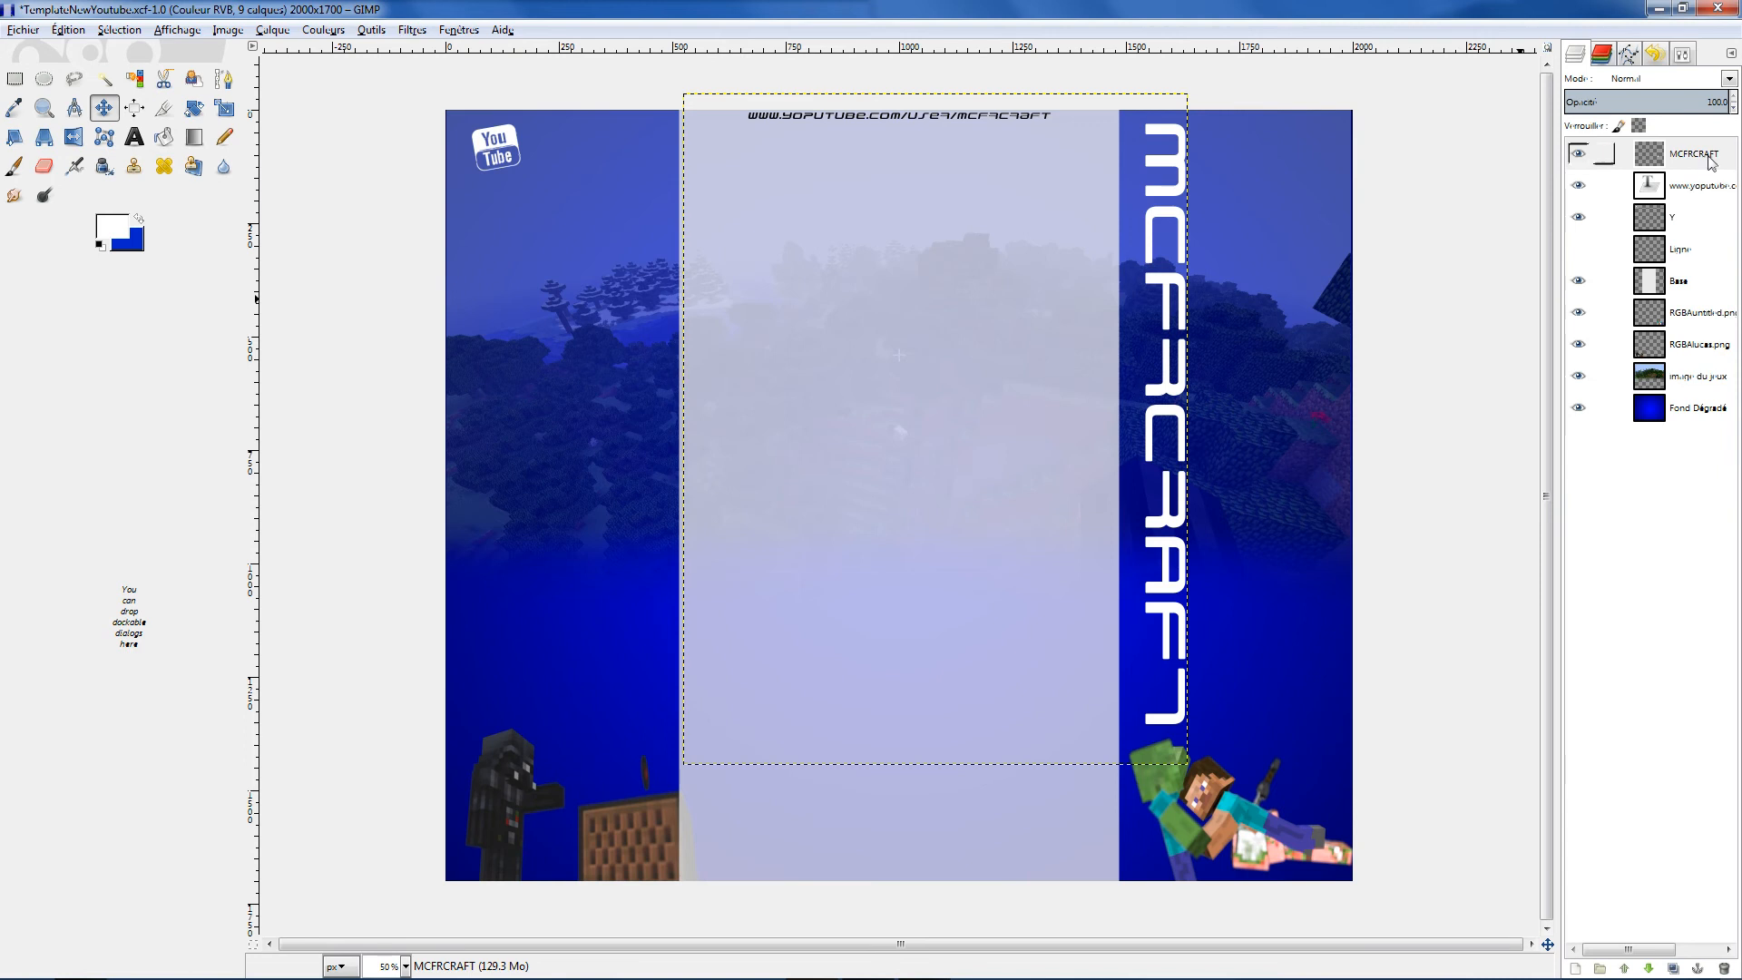
pyautogui.click(1681, 157)
pyautogui.hotkey('ctrl', 'c')
pyautogui.hotkey('ctrl', 'v')
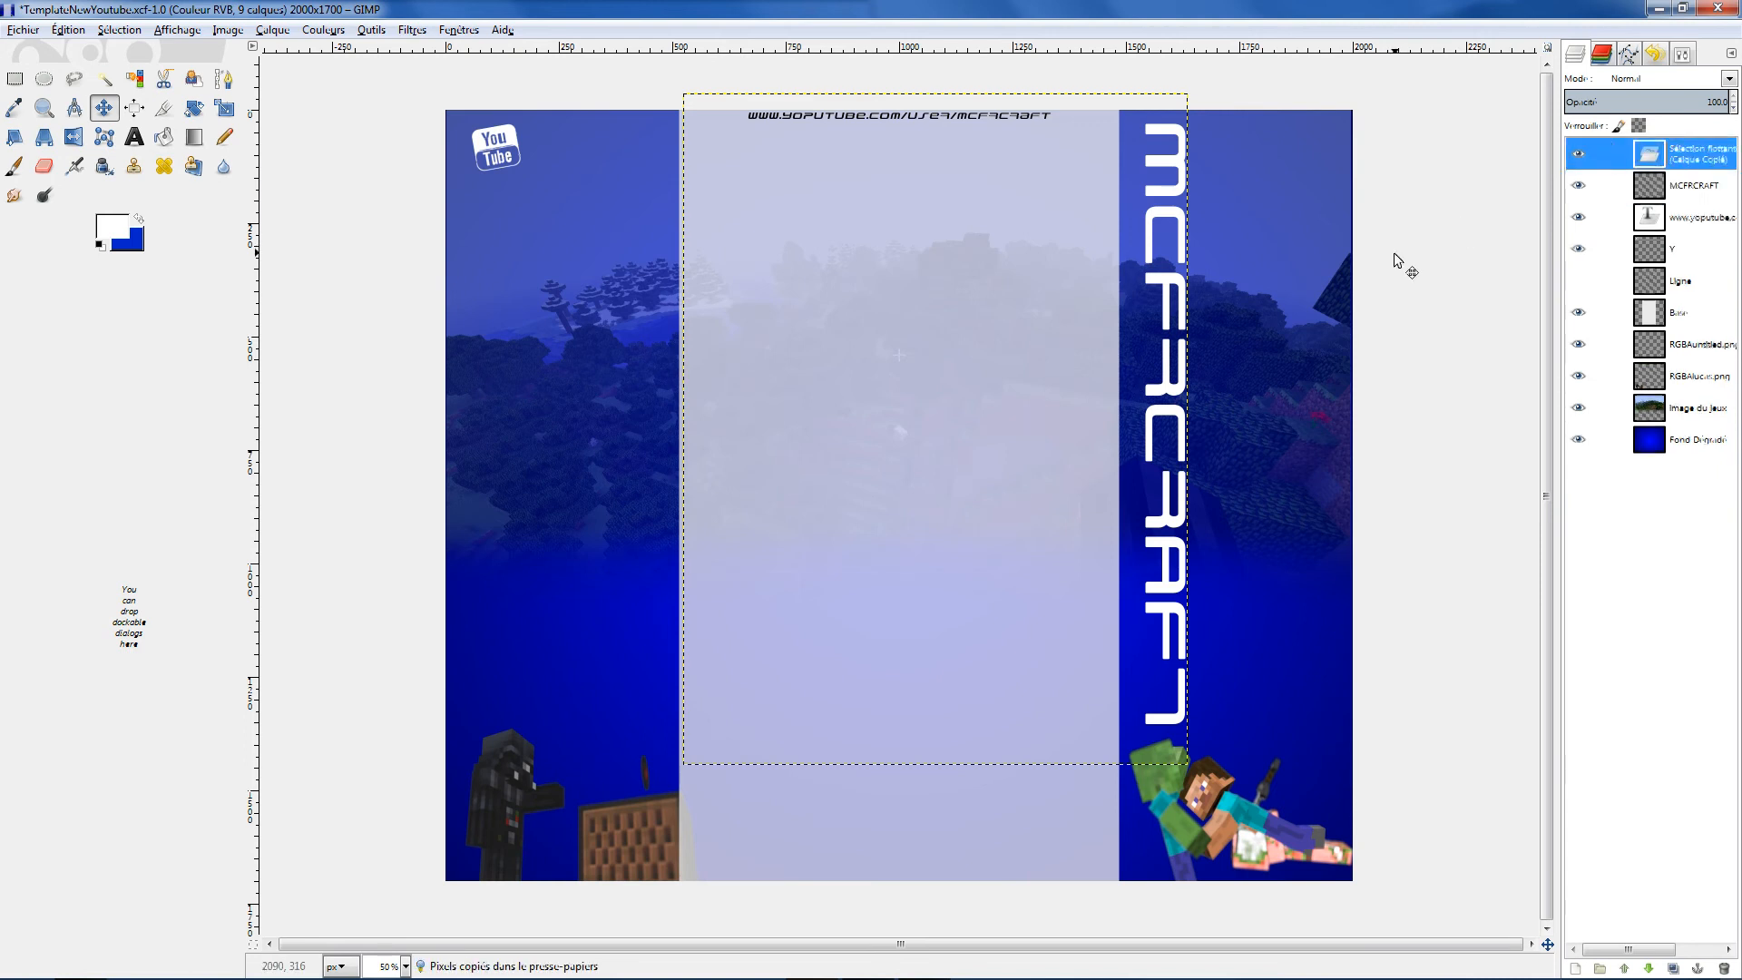
pyautogui.hotkey('ctrl', 'h')
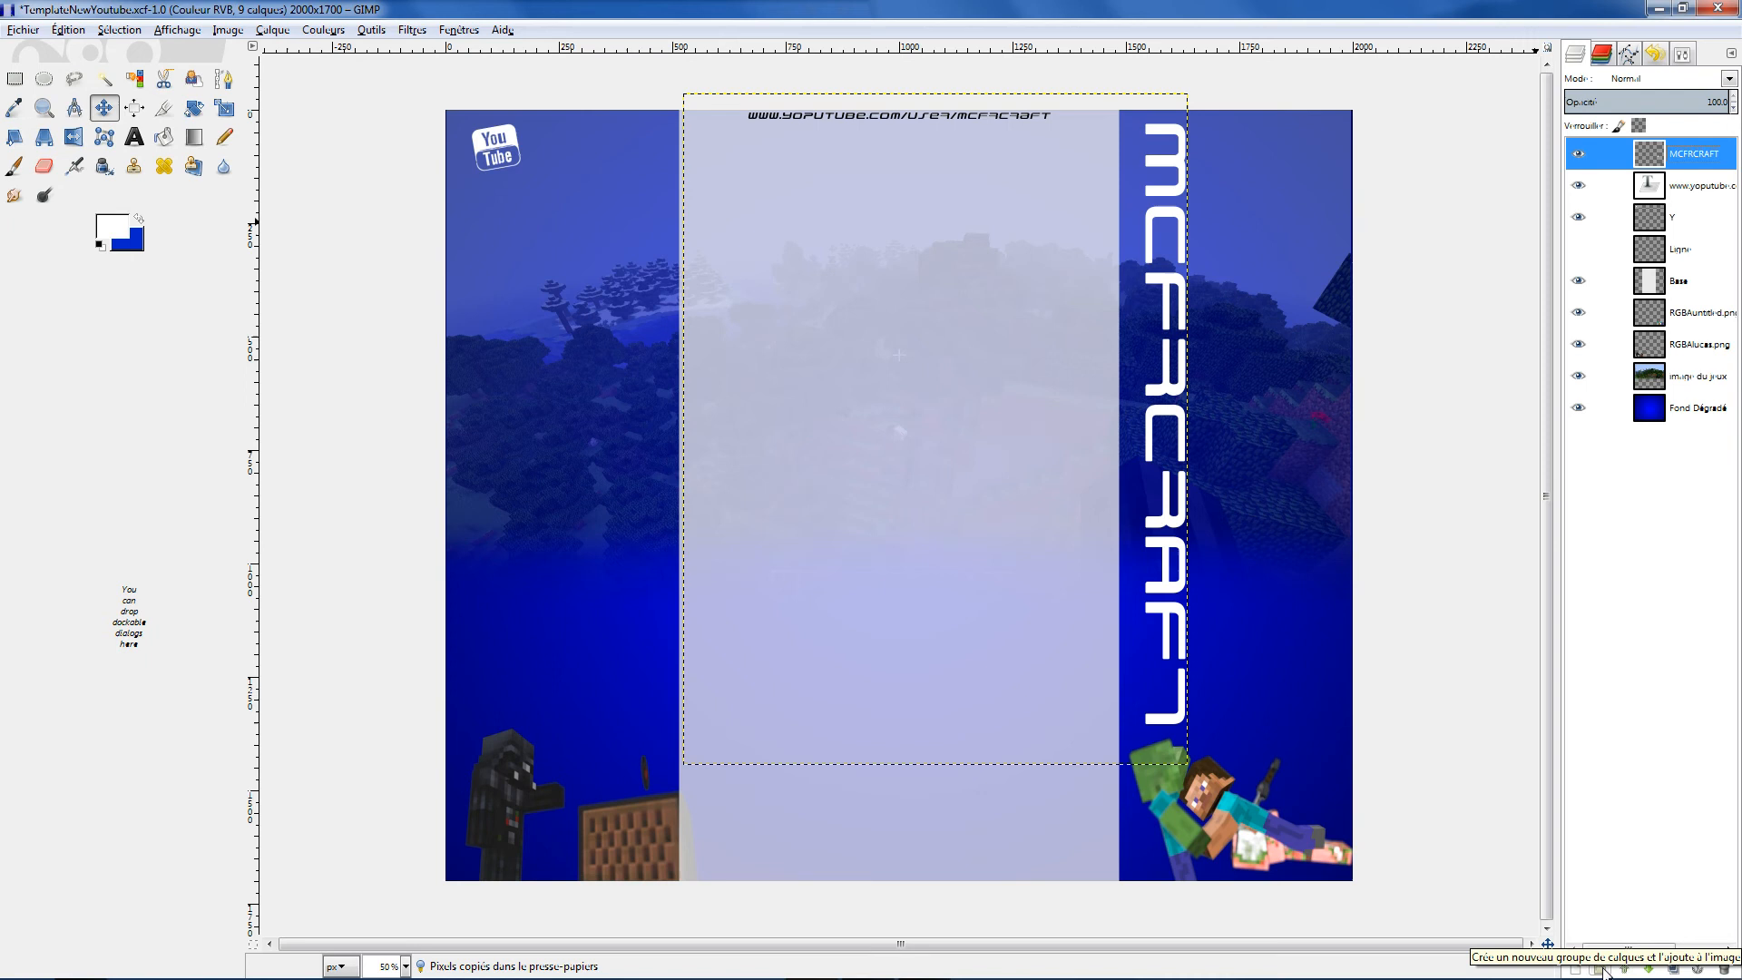
# Duplicate the MCFRCRAFT layer and make the copy the active layer
pyautogui.click(1681, 970)
pyautogui.click(1697, 188)
pyautogui.click(1699, 156)
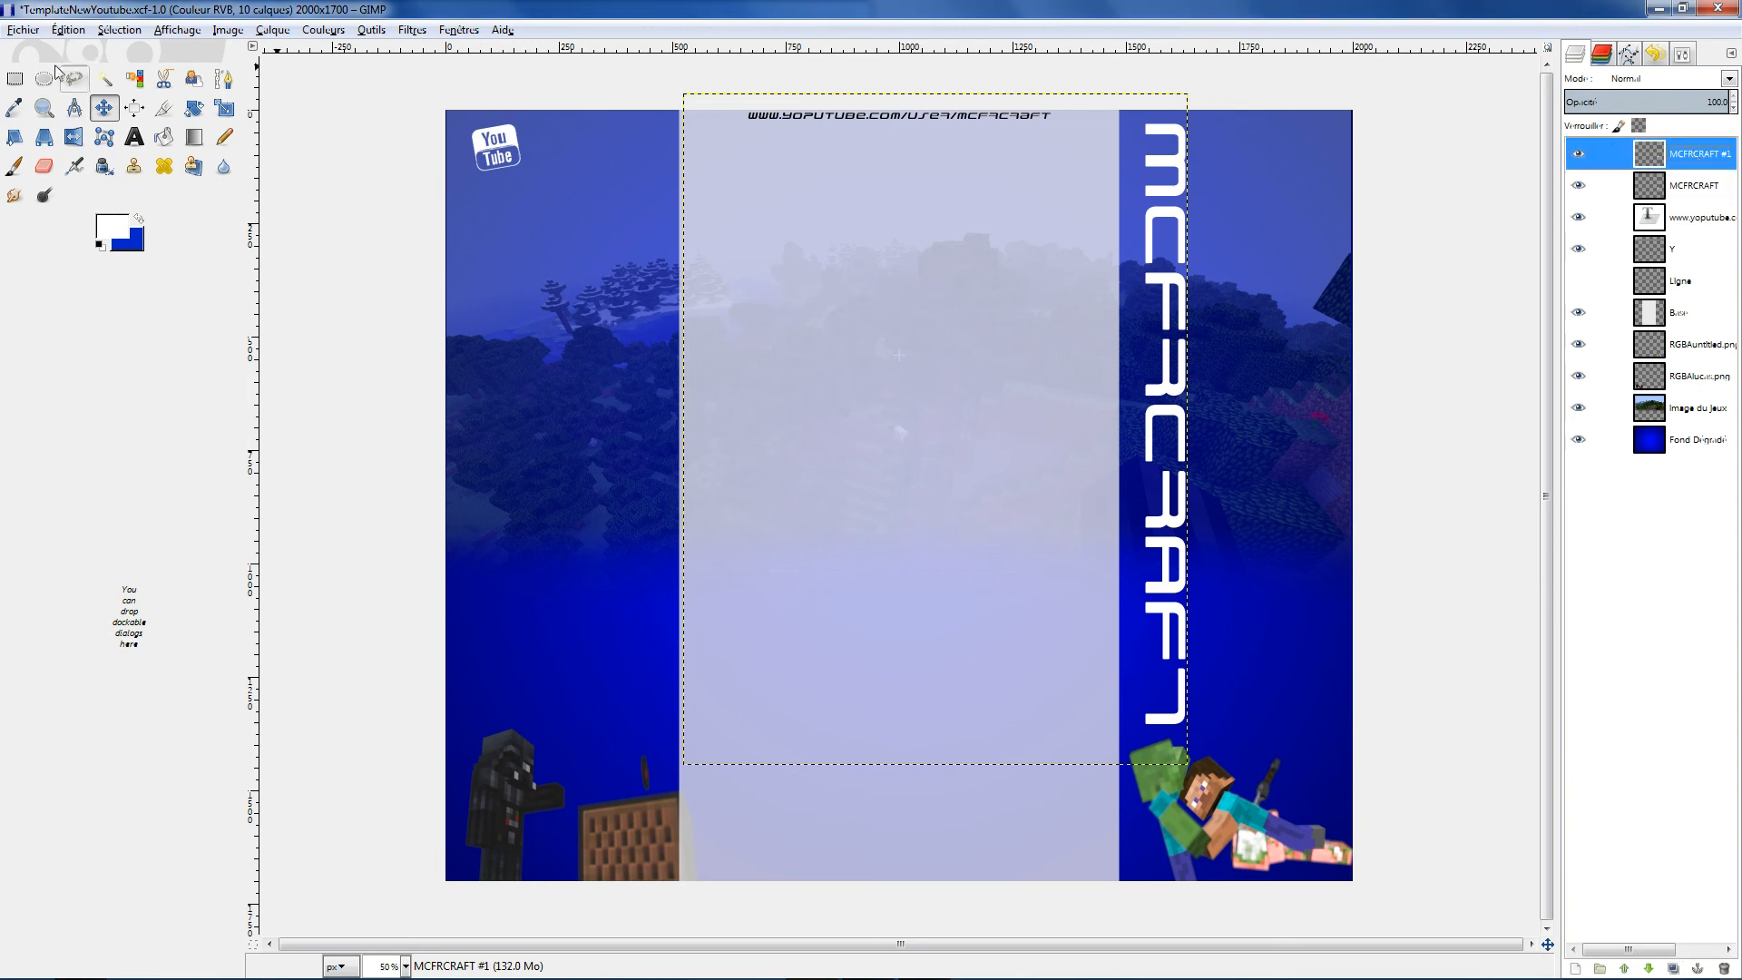
# Rotate the duplicated MCFRCRAFT layer by 180 degrees and move it into the left blue band, against the pale column's edge
pyautogui.click(194, 108)
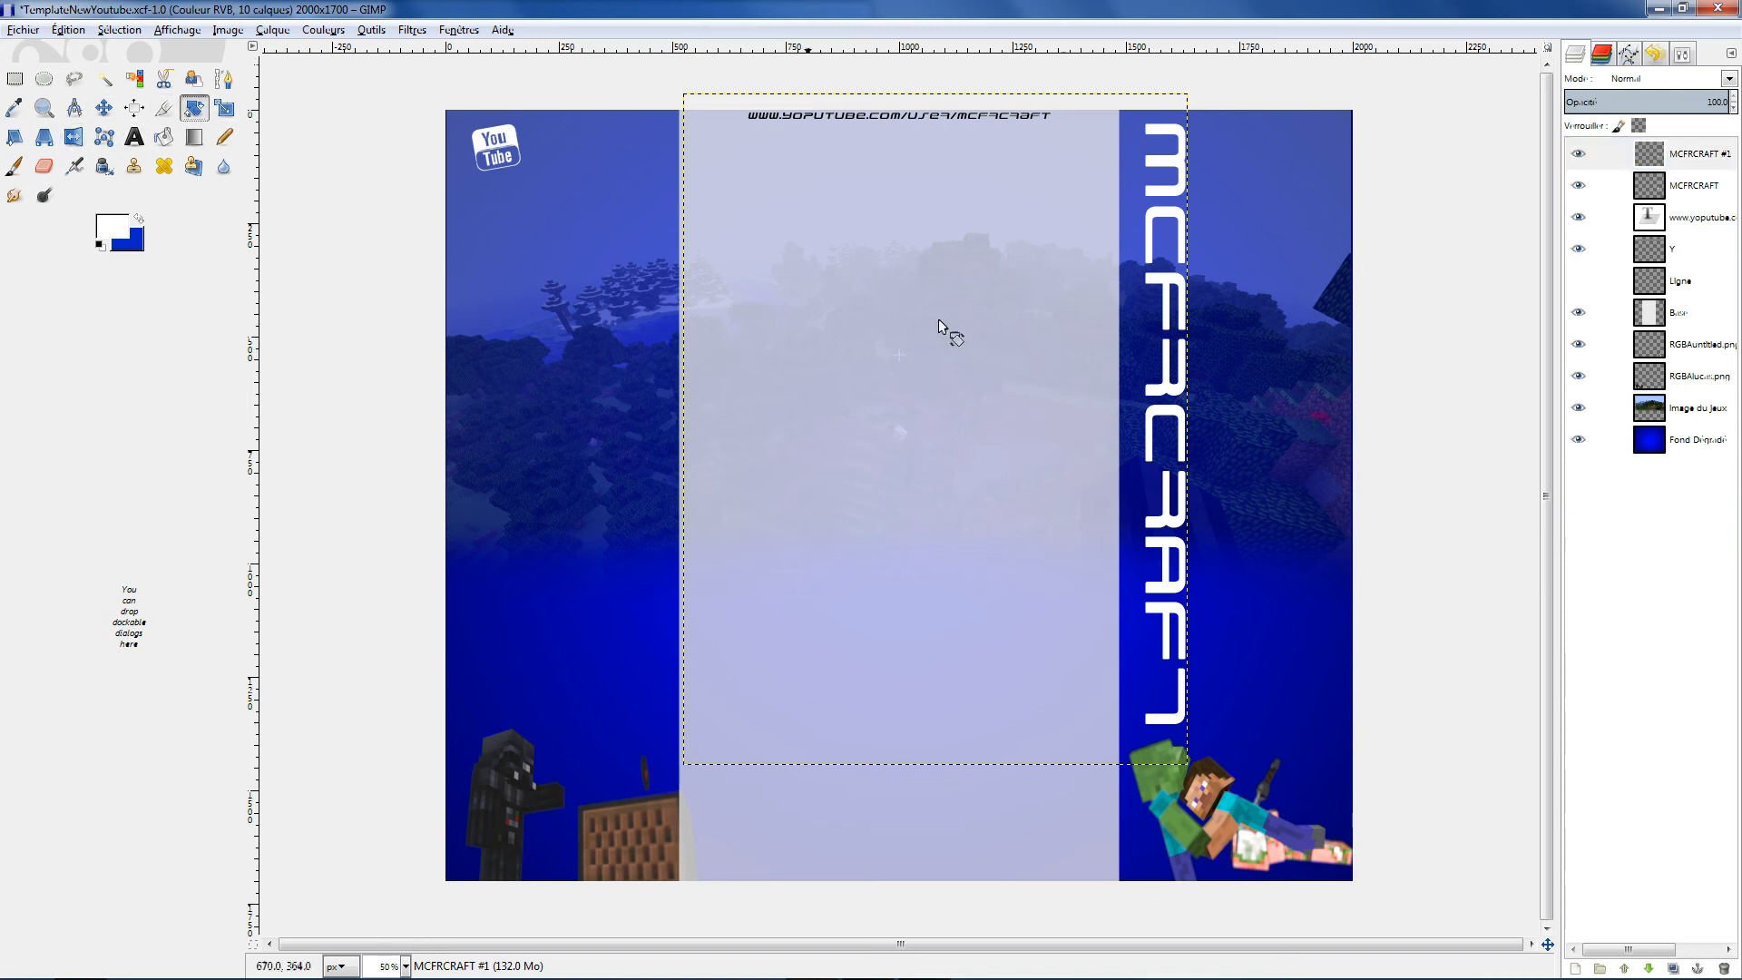
pyautogui.click(951, 333)
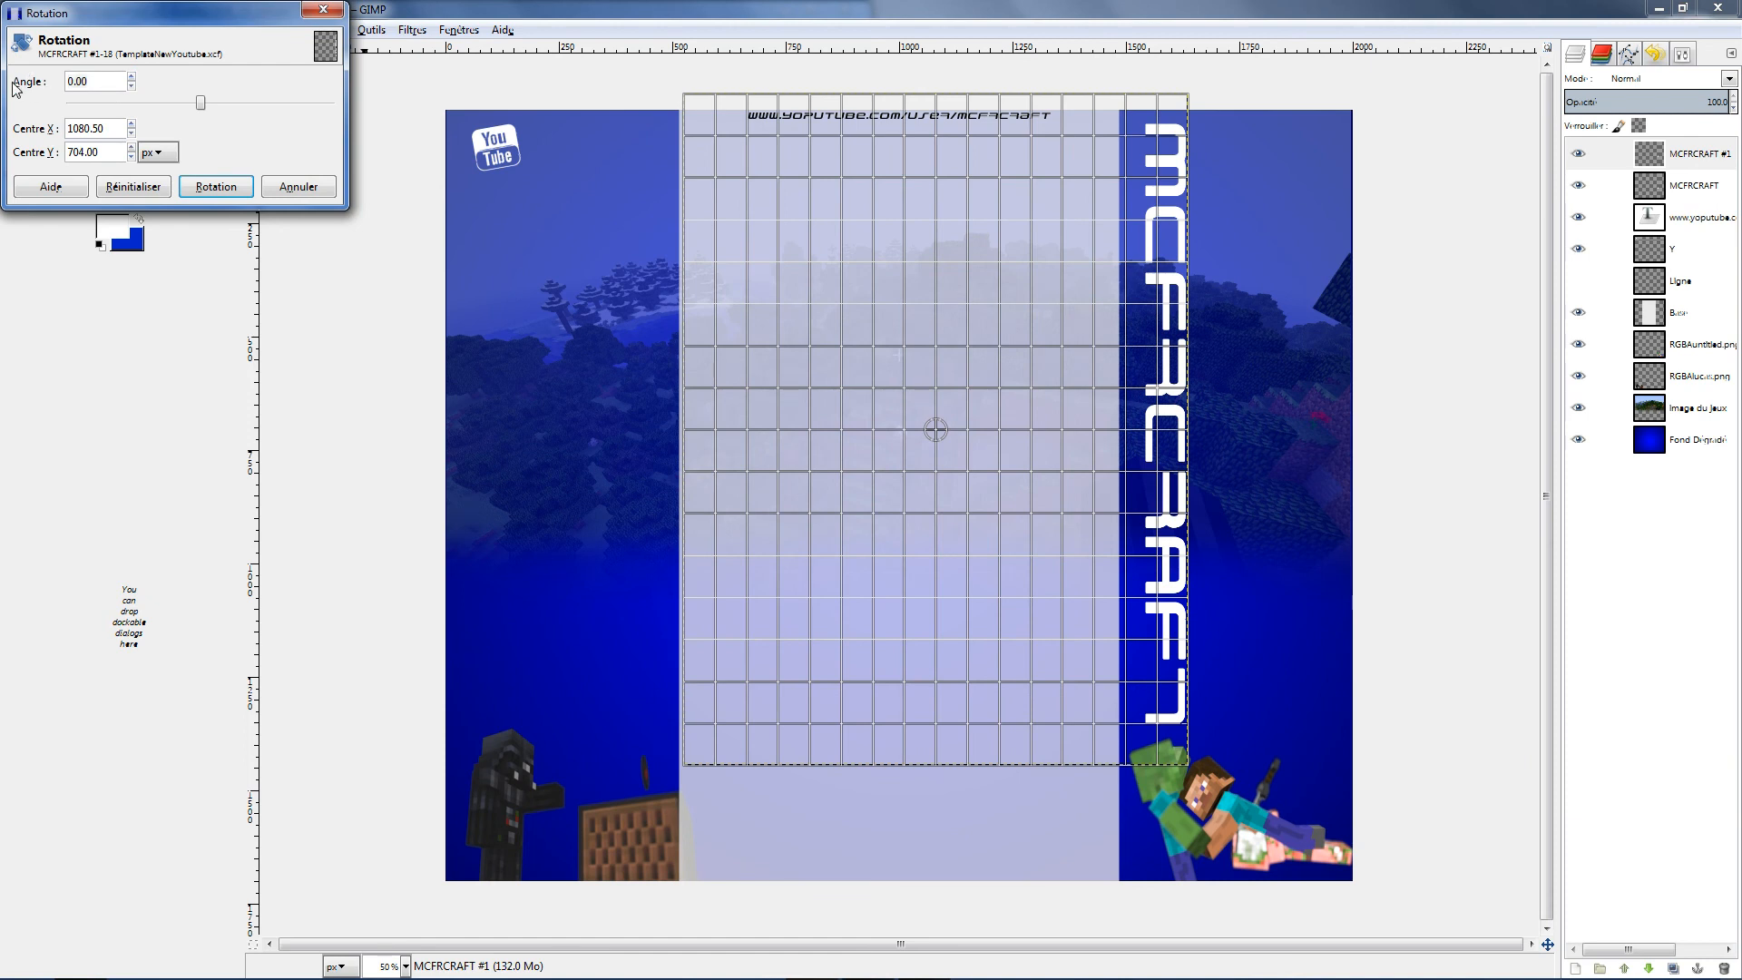
pyautogui.write('180')
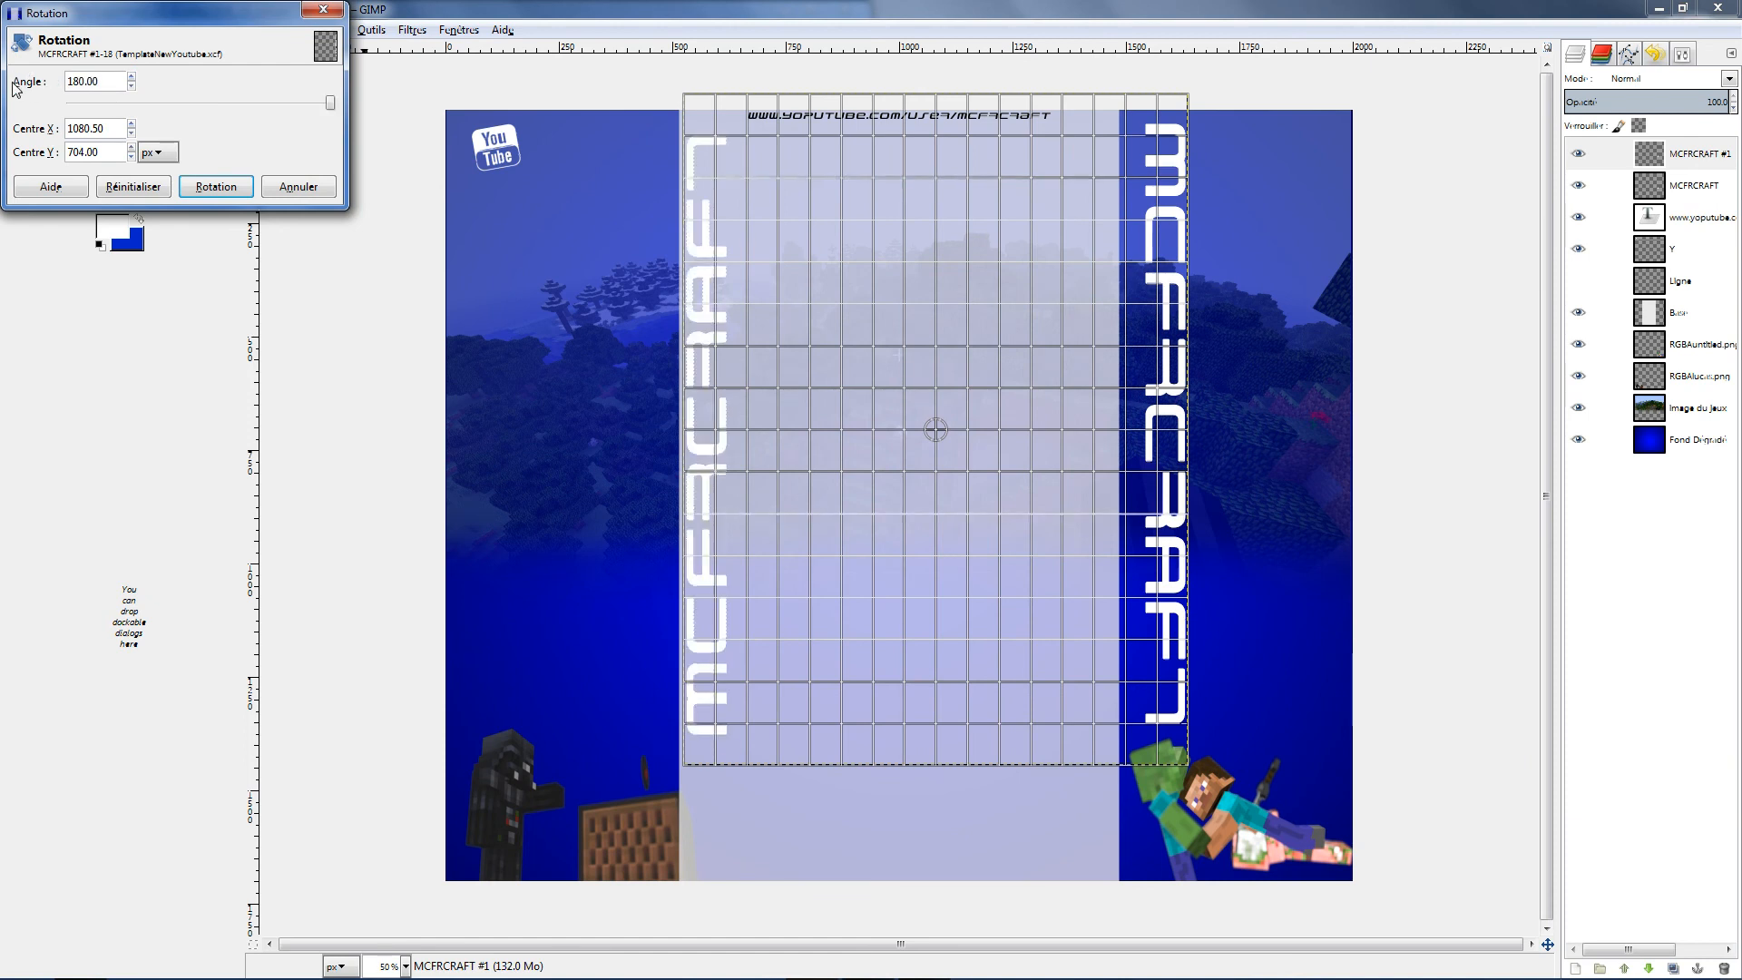
pyautogui.click(216, 186)
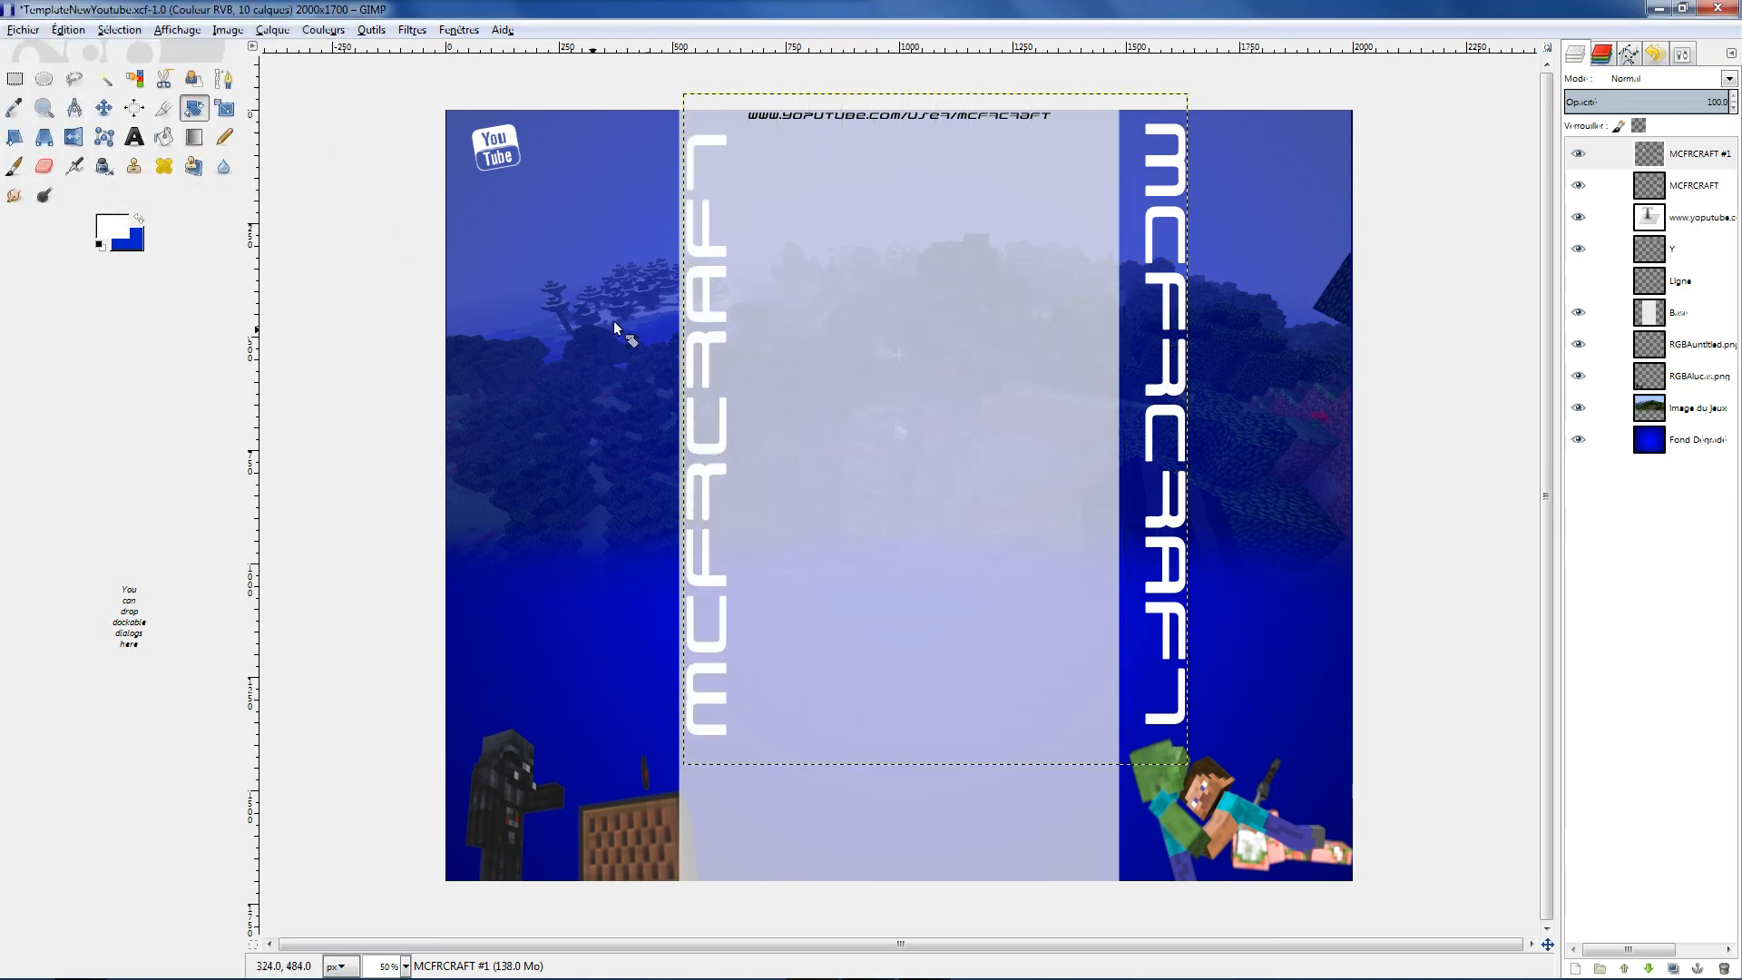
pyautogui.click(104, 108)
pyautogui.moveTo(757, 407); pyautogui.dragTo(699, 395)
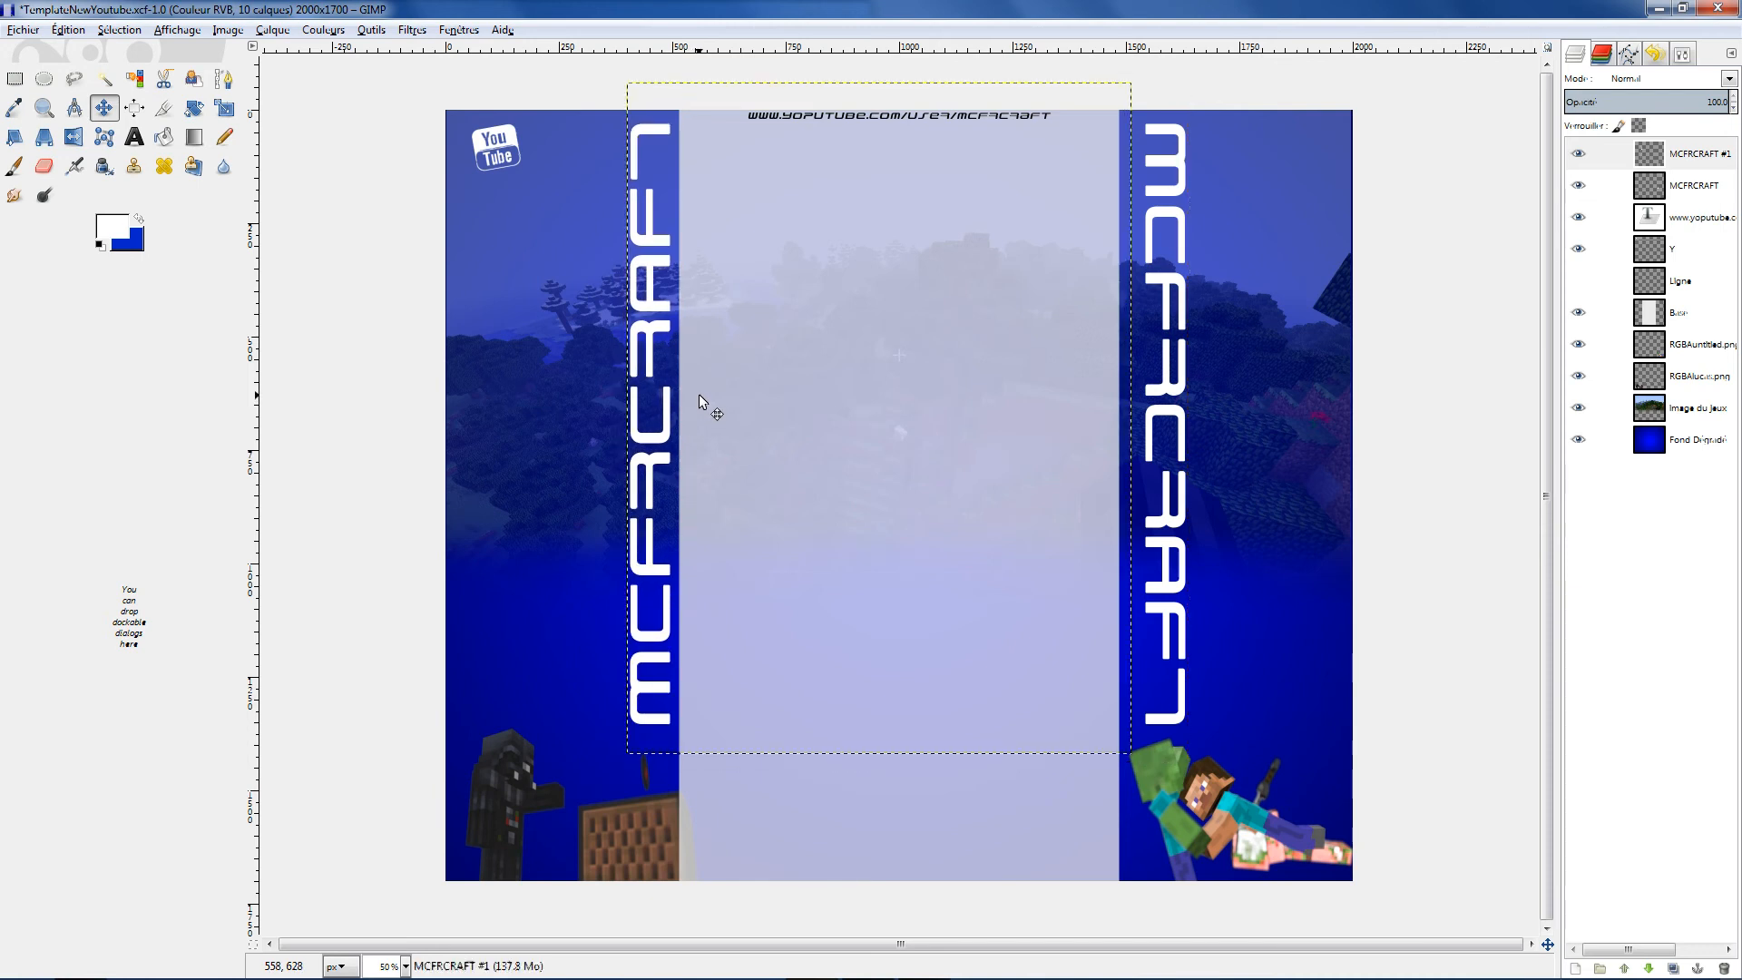
pyautogui.click(1655, 436)
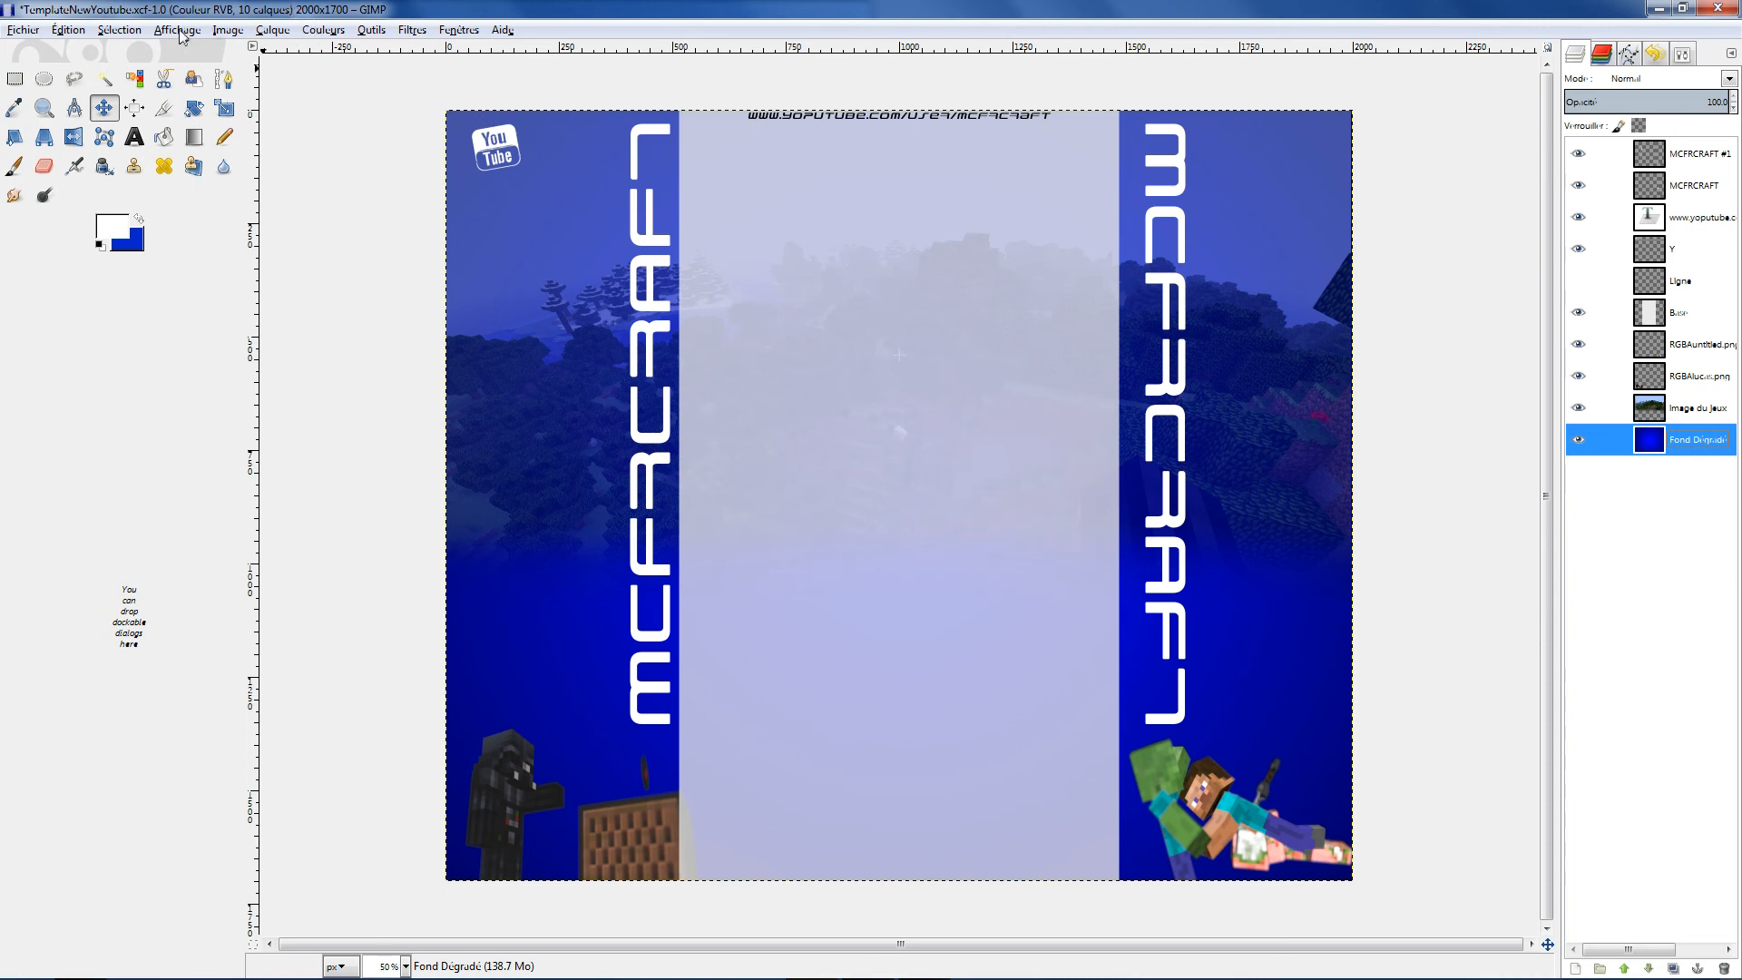
pyautogui.click(228, 31)
pyautogui.moveTo(413, 38)
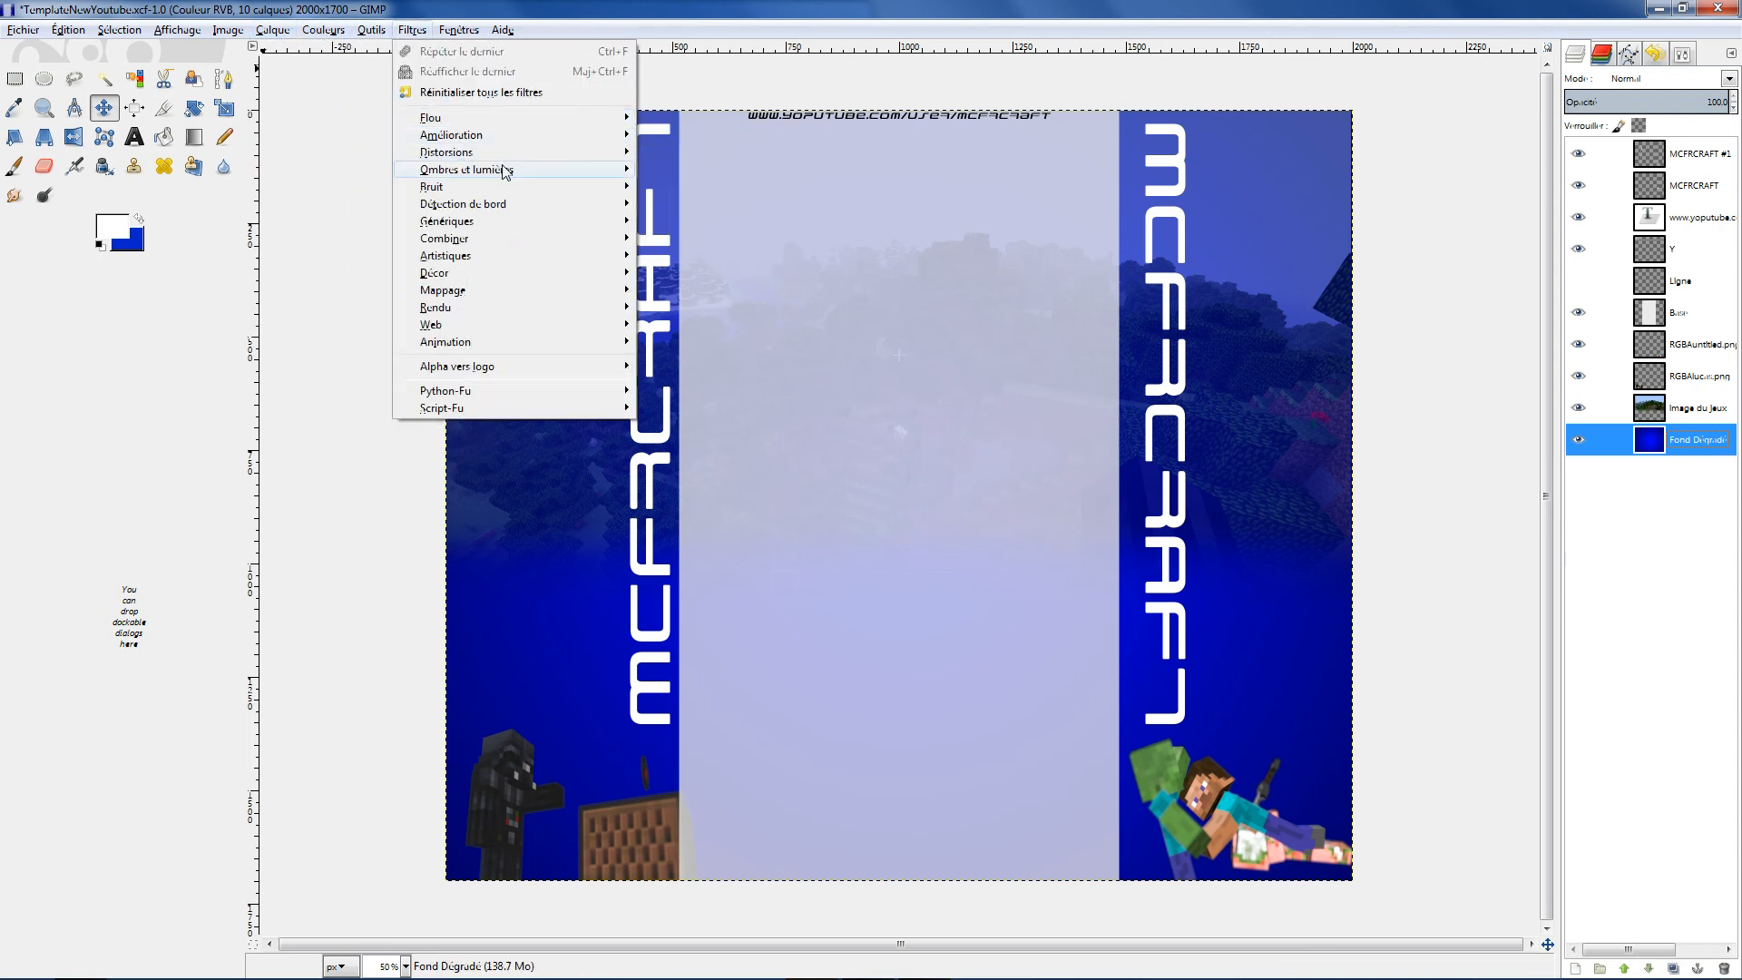
pyautogui.moveTo(542, 173)
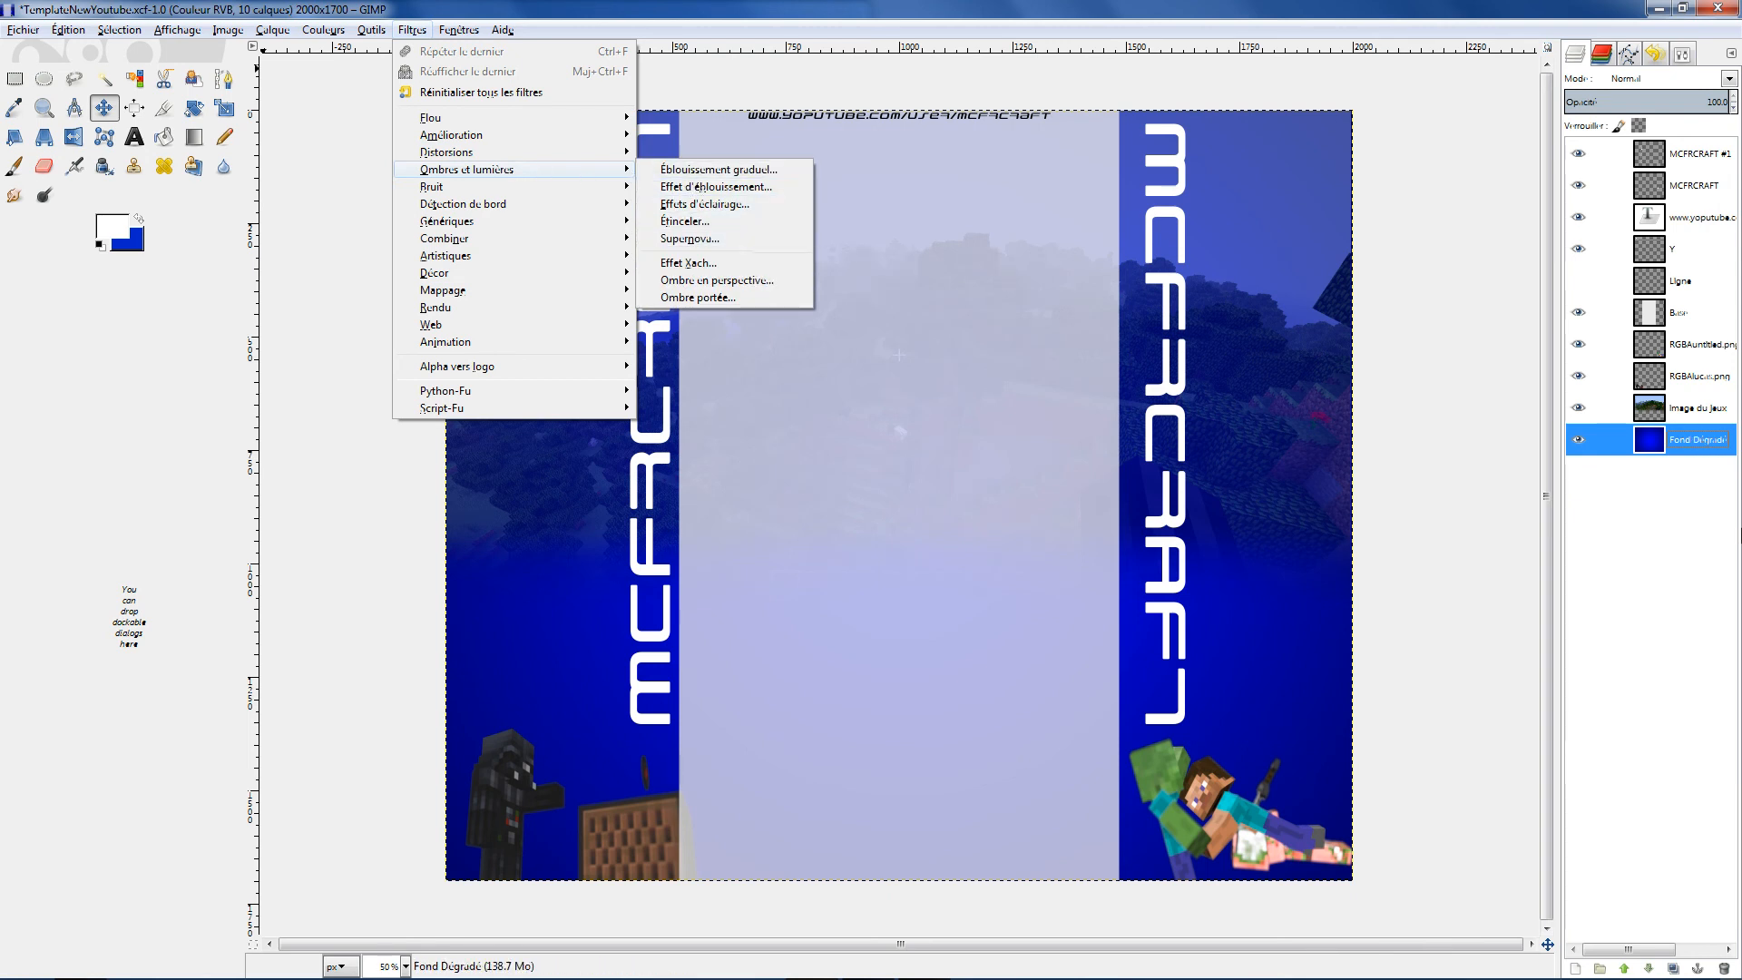
pyautogui.click(1601, 343)
# Start the Supernova filter on the MCFRCRAFT #1 layer and place its centre at the upper corner of the final T, at X 96, Y 90
pyautogui.click(1604, 154)
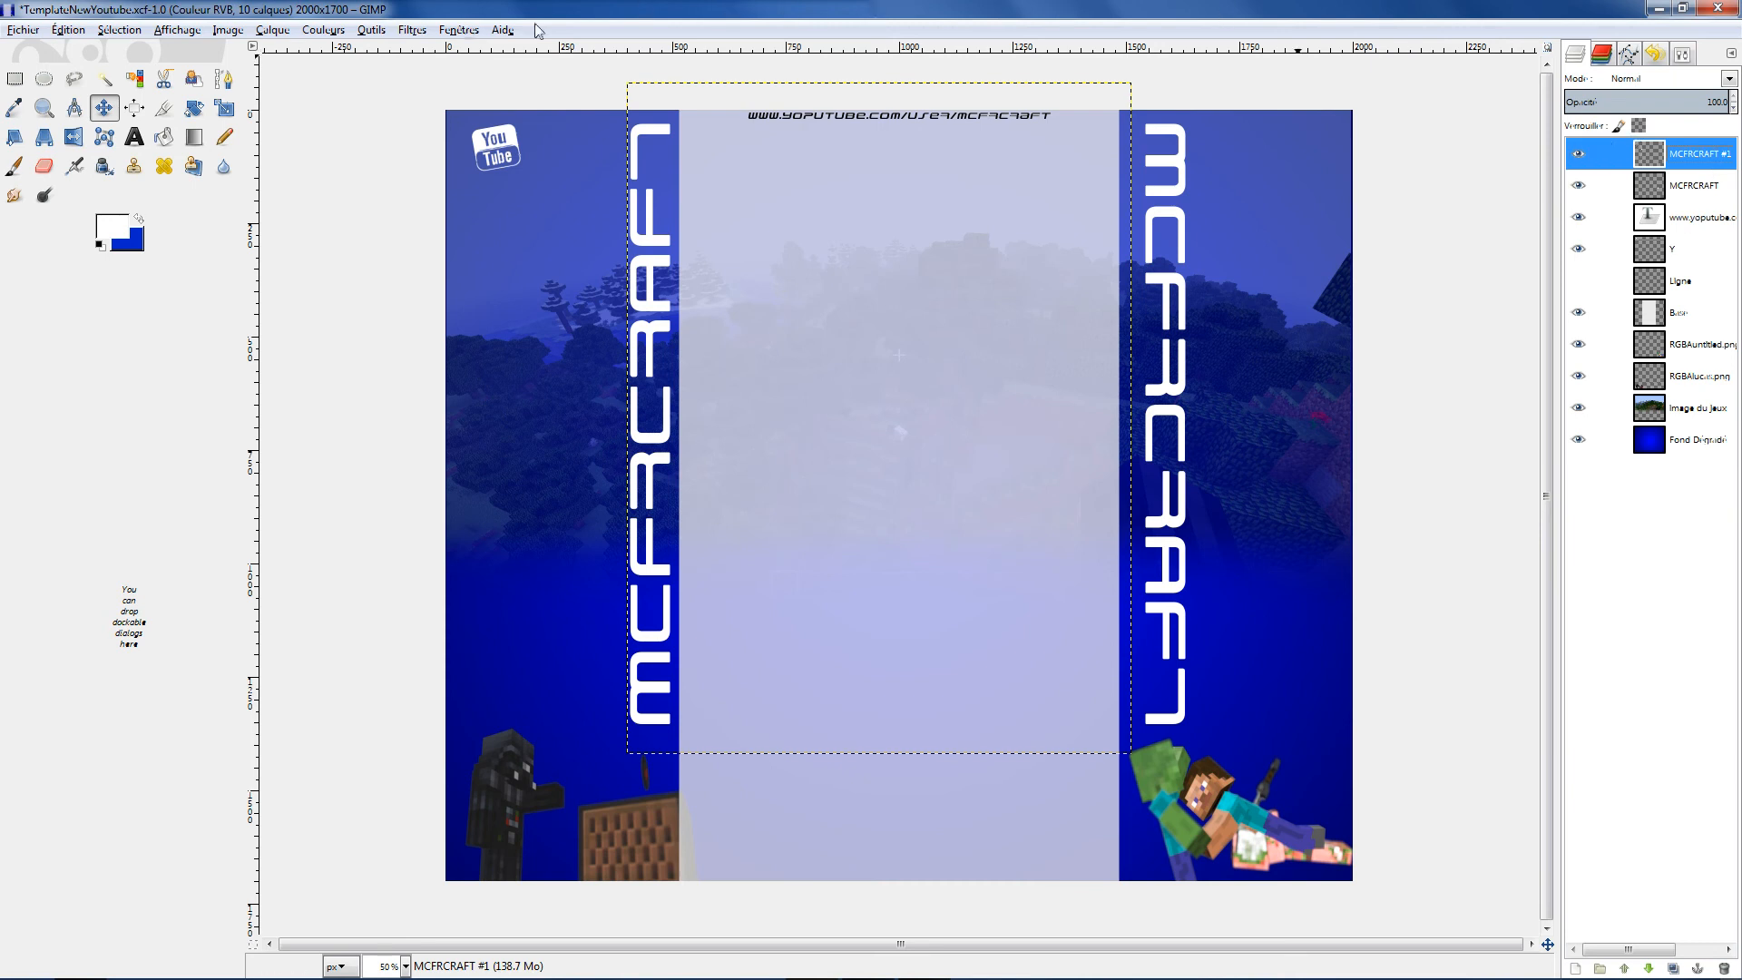
pyautogui.click(412, 30)
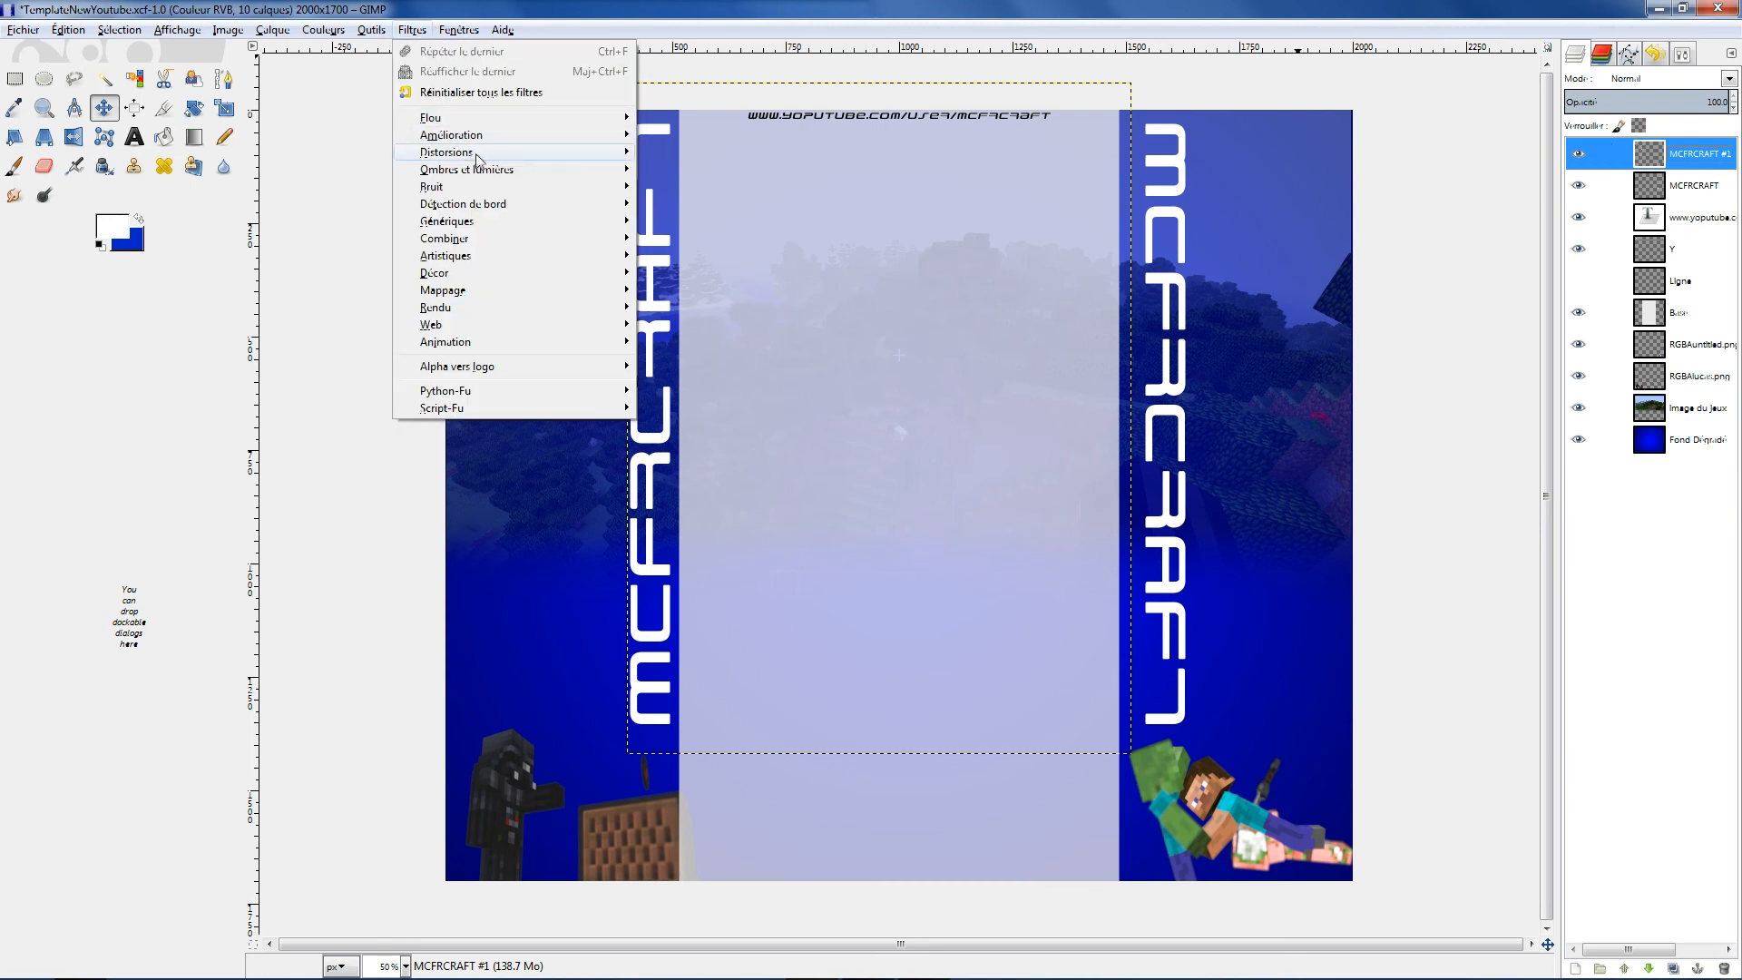
pyautogui.moveTo(511, 176)
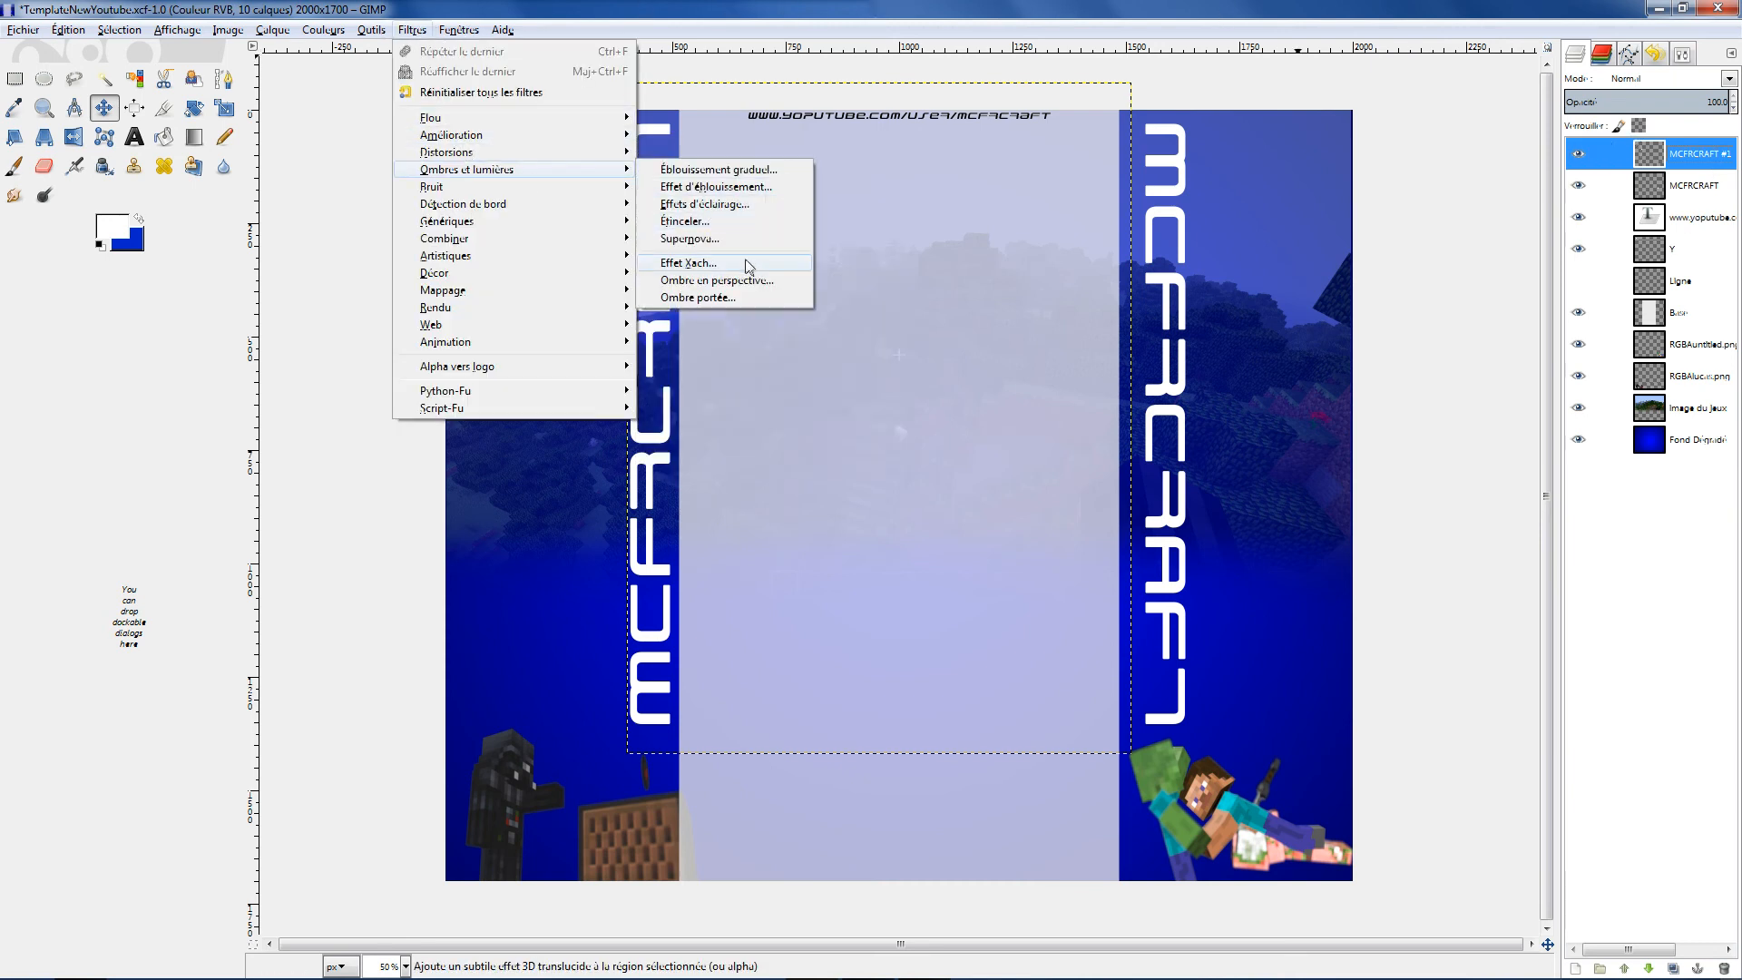
pyautogui.click(689, 238)
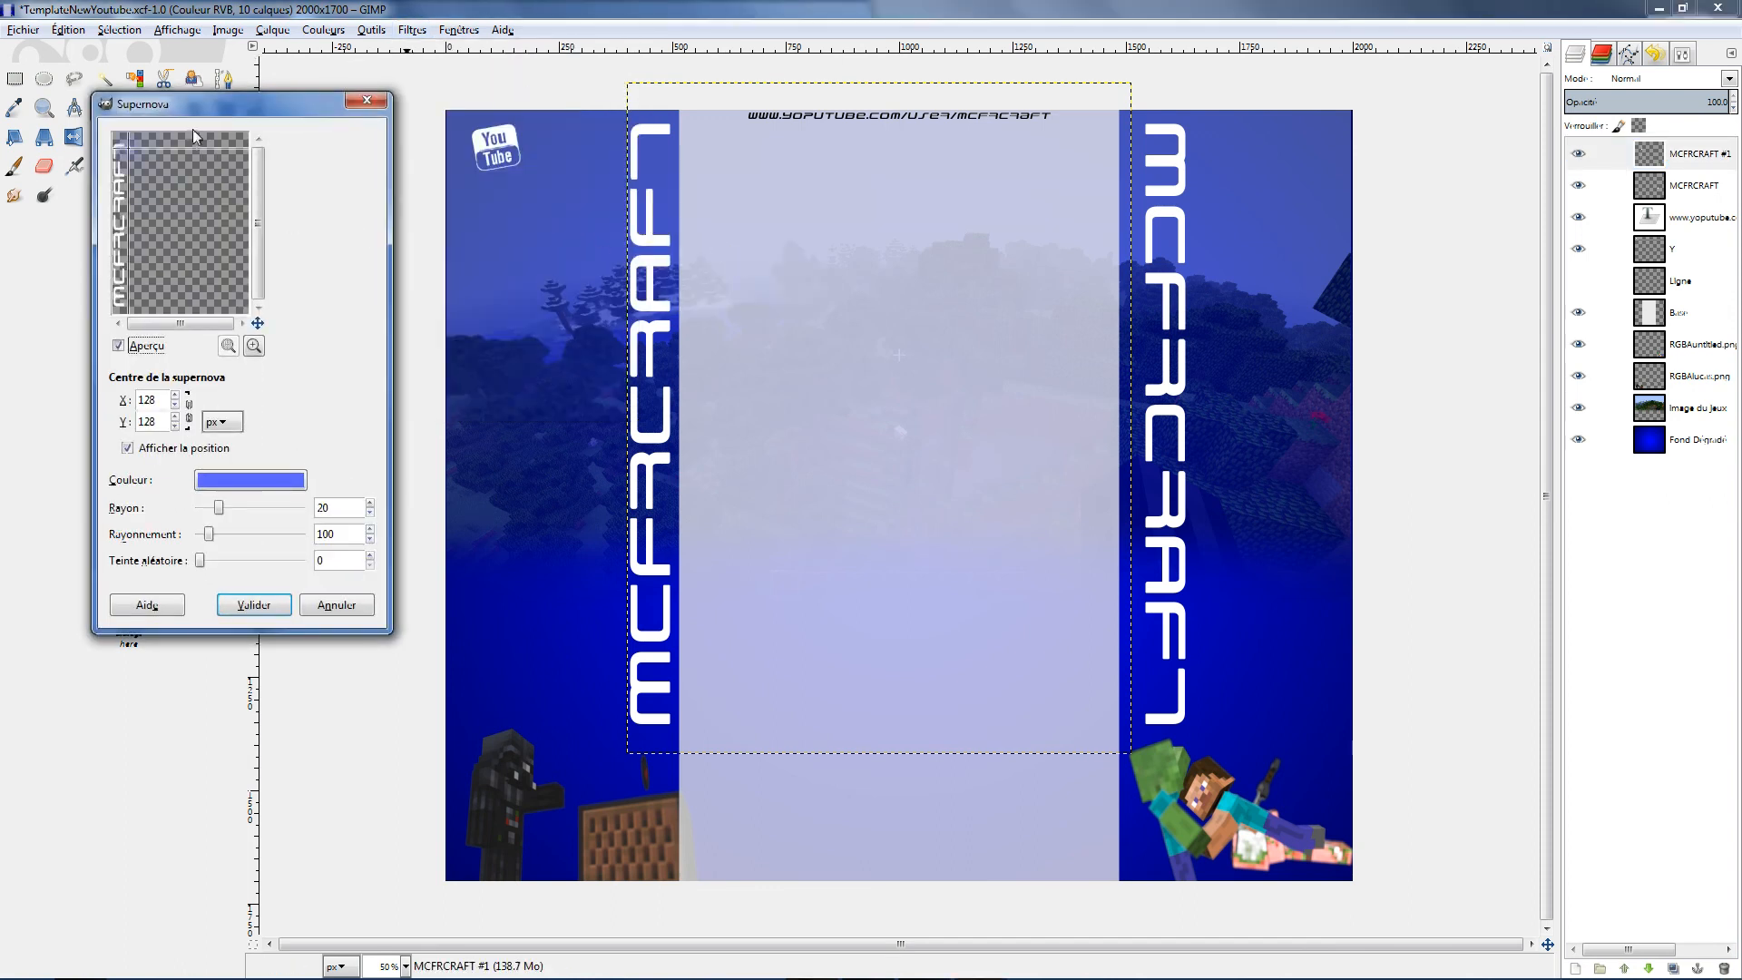
pyautogui.moveTo(191, 110); pyautogui.dragTo(769, 207)
pyautogui.click(832, 435)
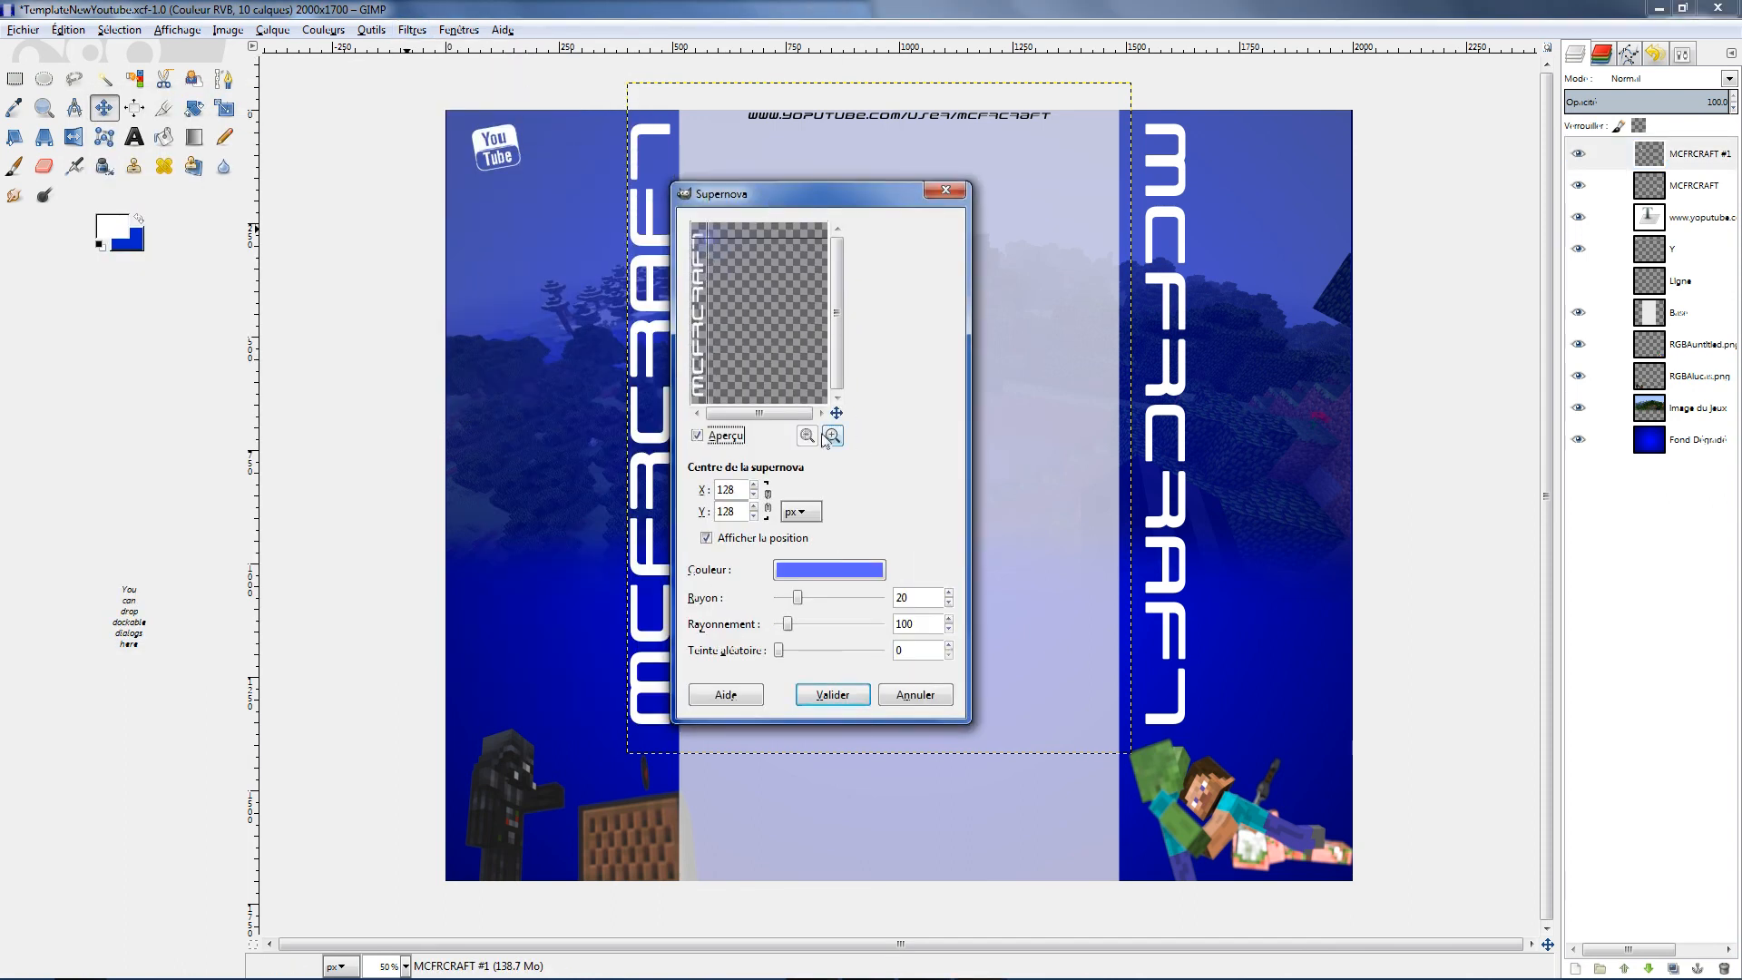
pyautogui.click(832, 435)
pyautogui.click(831, 435)
pyautogui.moveTo(764, 419); pyautogui.dragTo(724, 417)
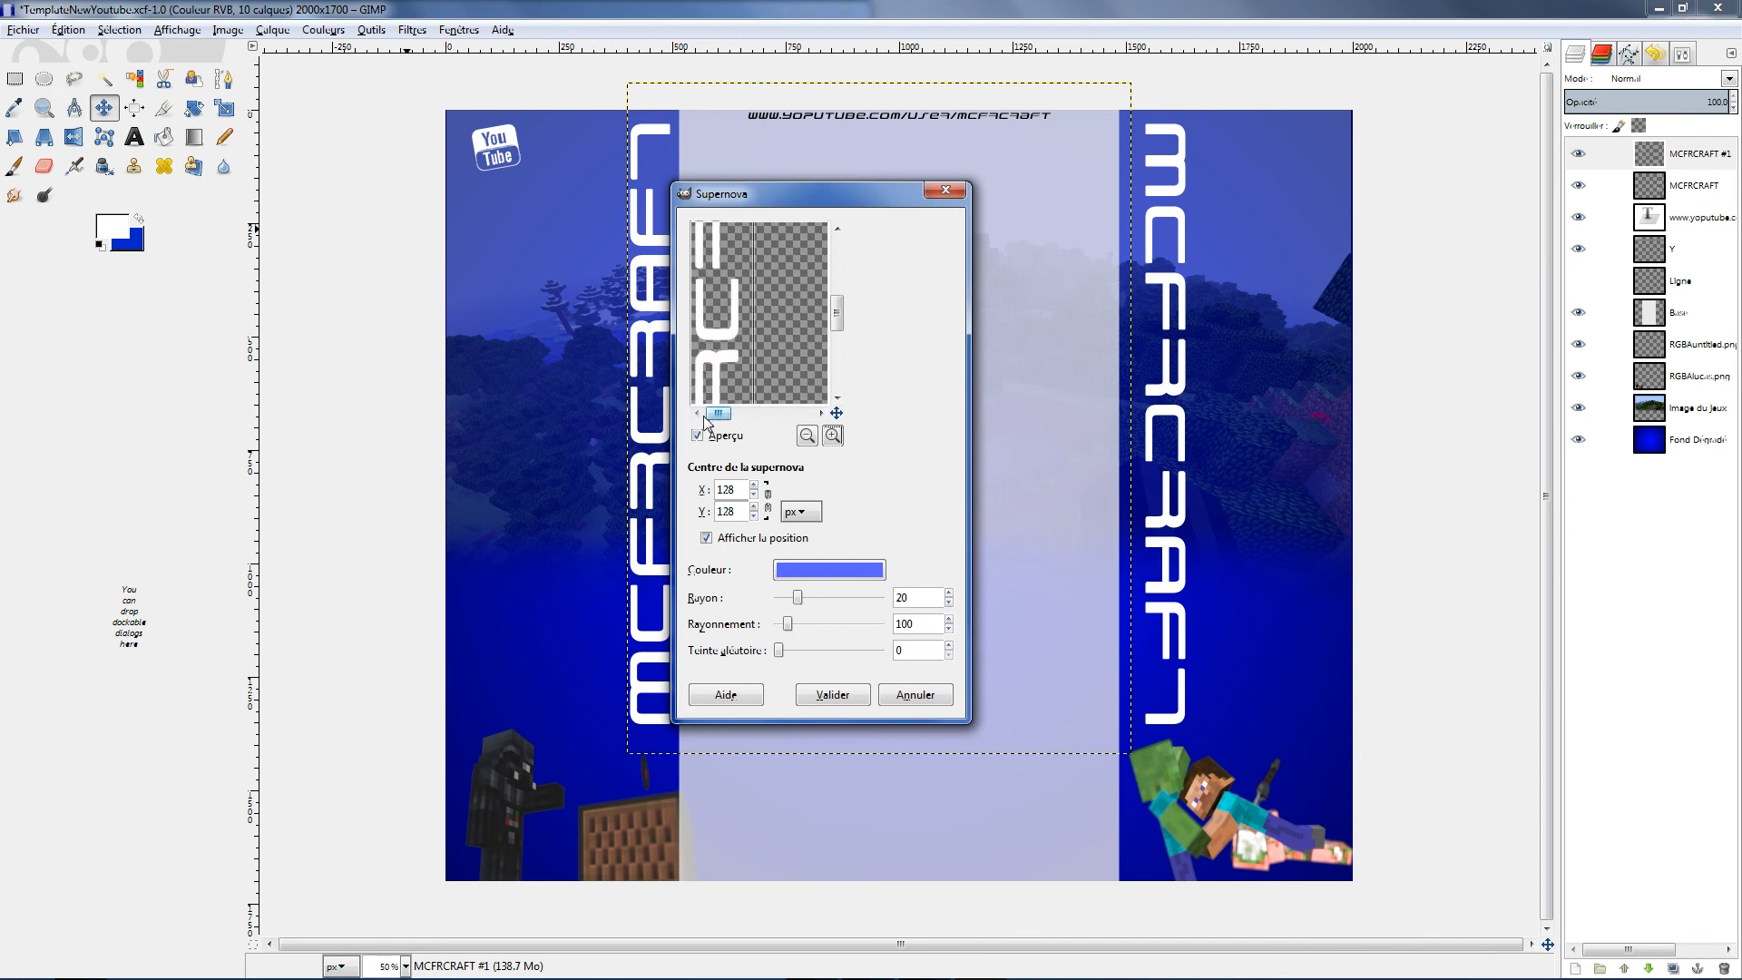
pyautogui.moveTo(837, 322); pyautogui.dragTo(843, 266)
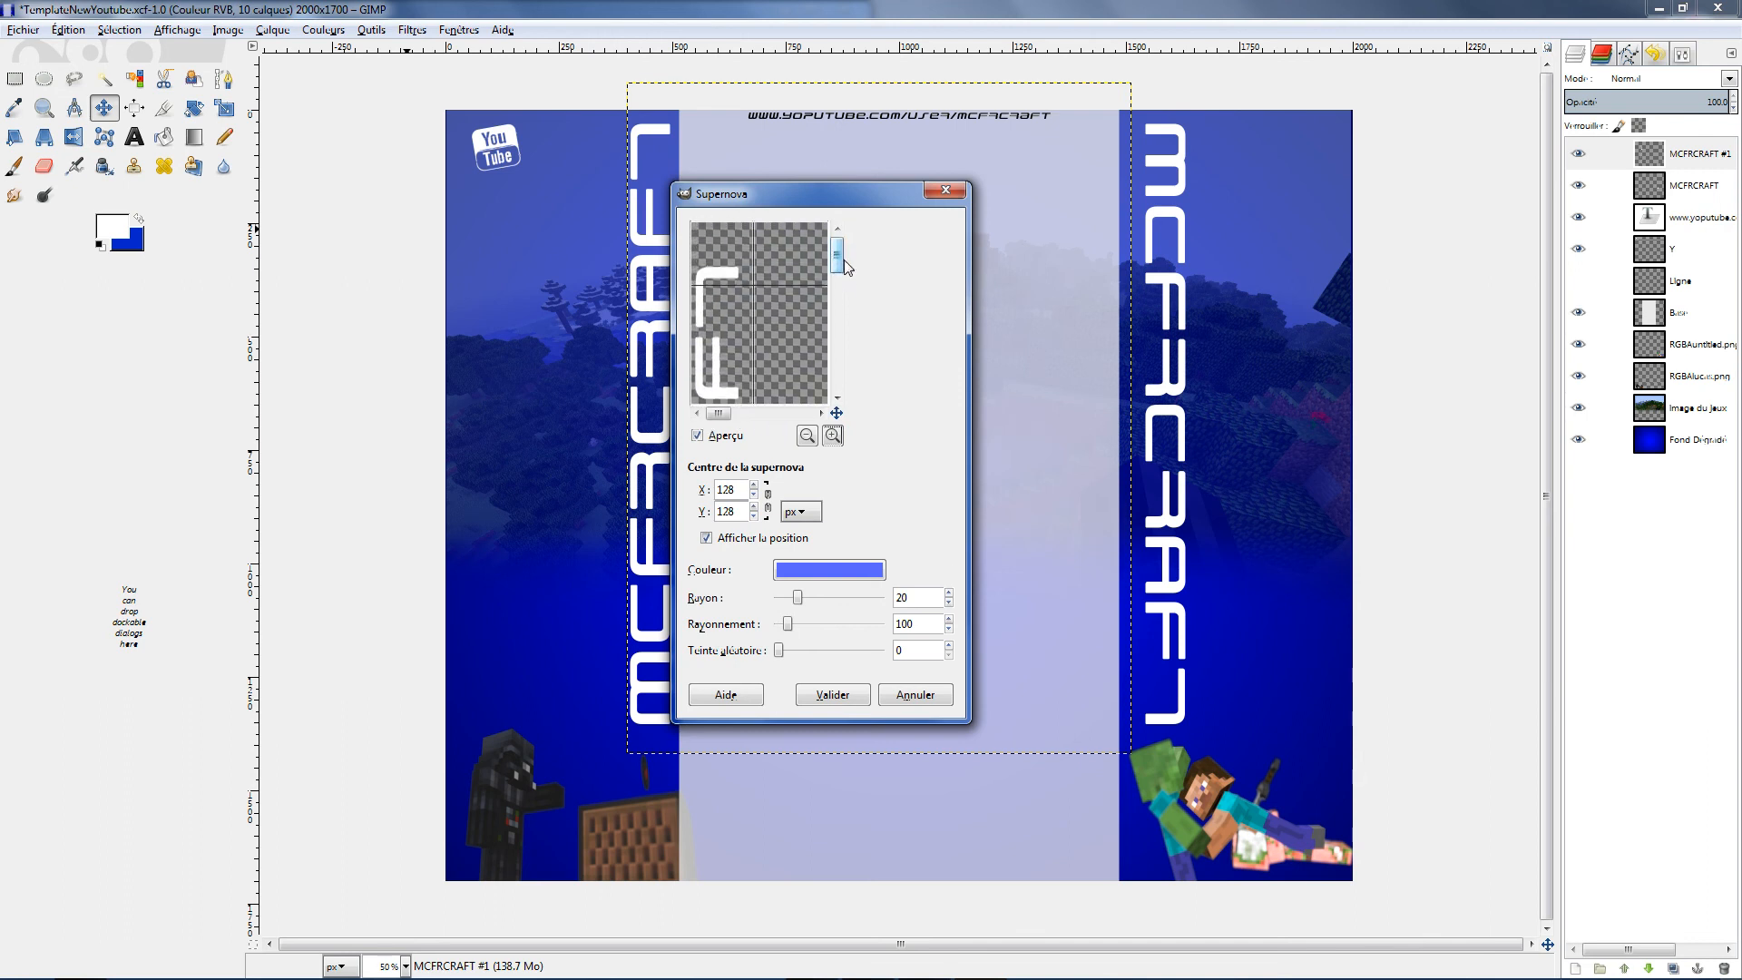
pyautogui.click(738, 268)
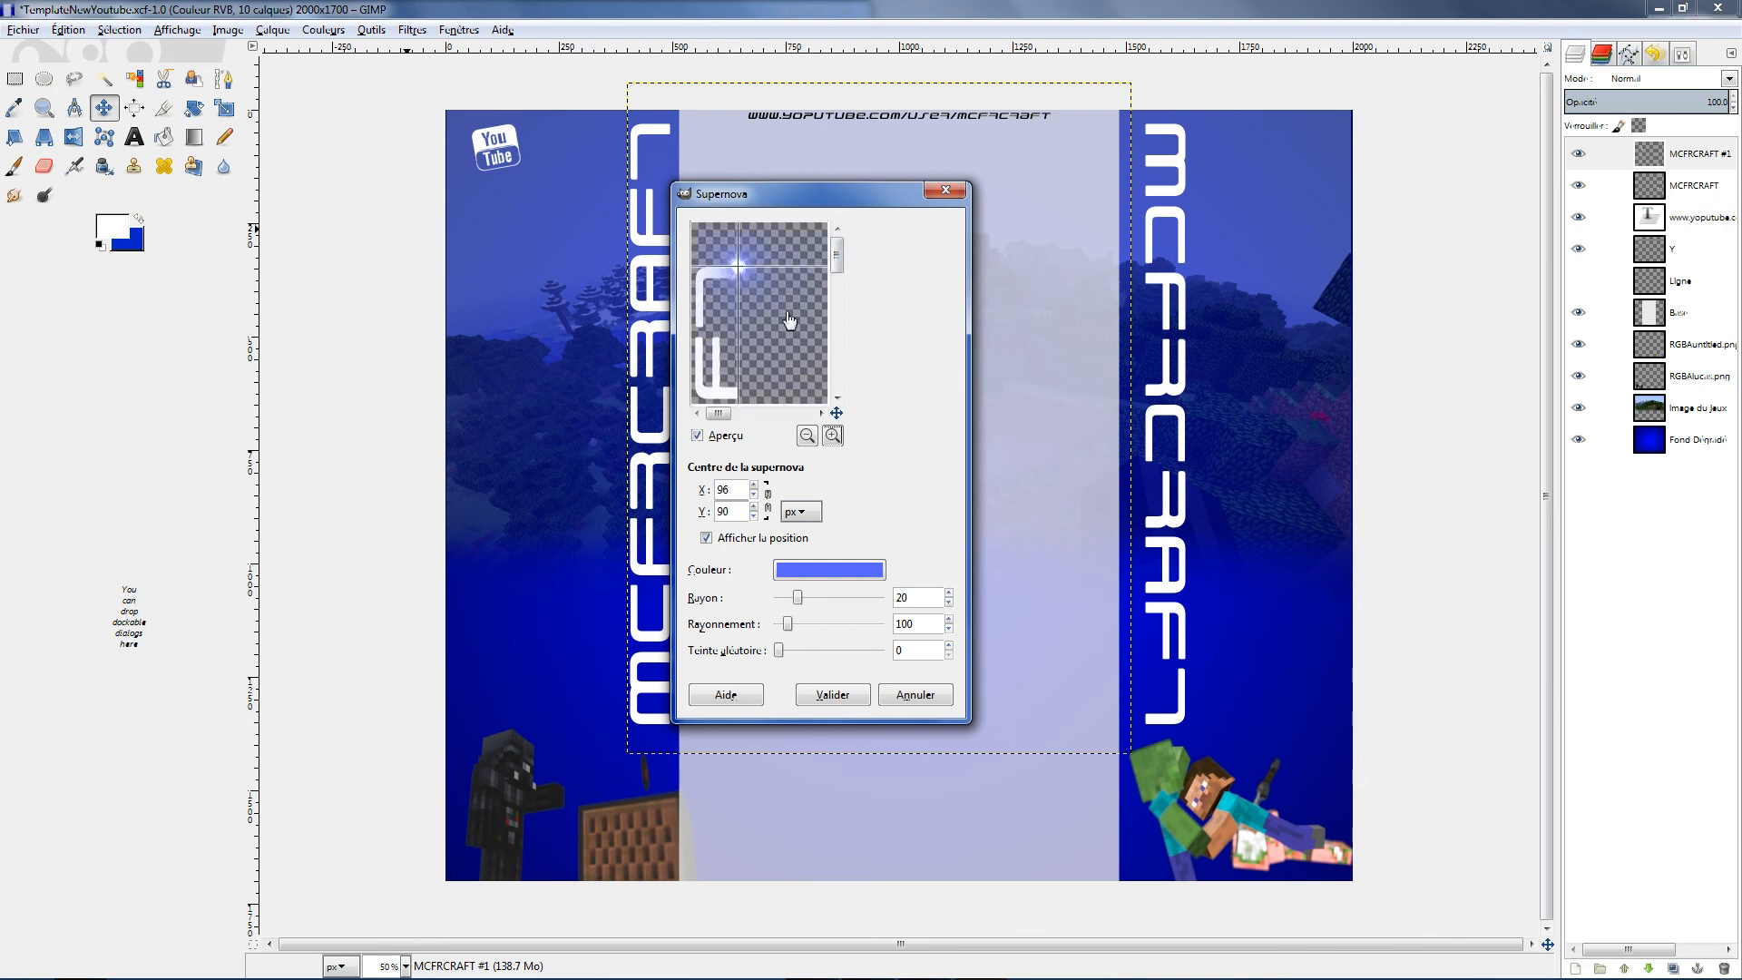
# Fine-tune the supernova's centre on the corner of the T to X 95, Y 92
pyautogui.click(833, 435)
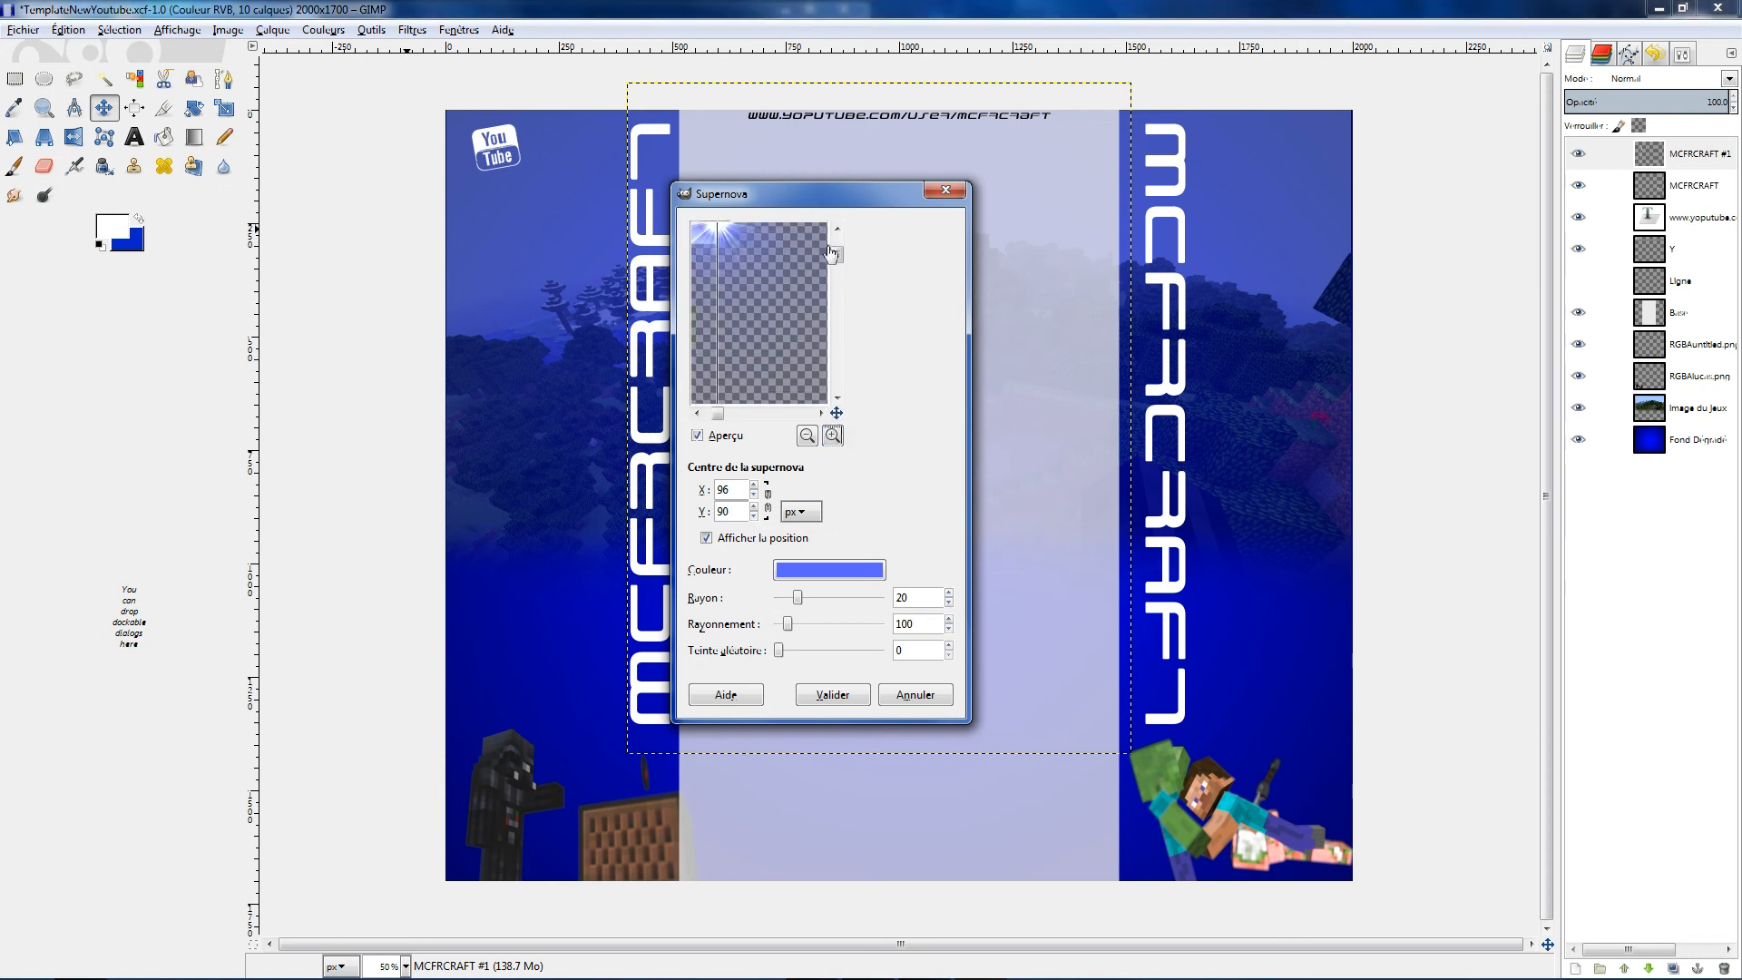
pyautogui.moveTo(836, 258); pyautogui.dragTo(836, 249)
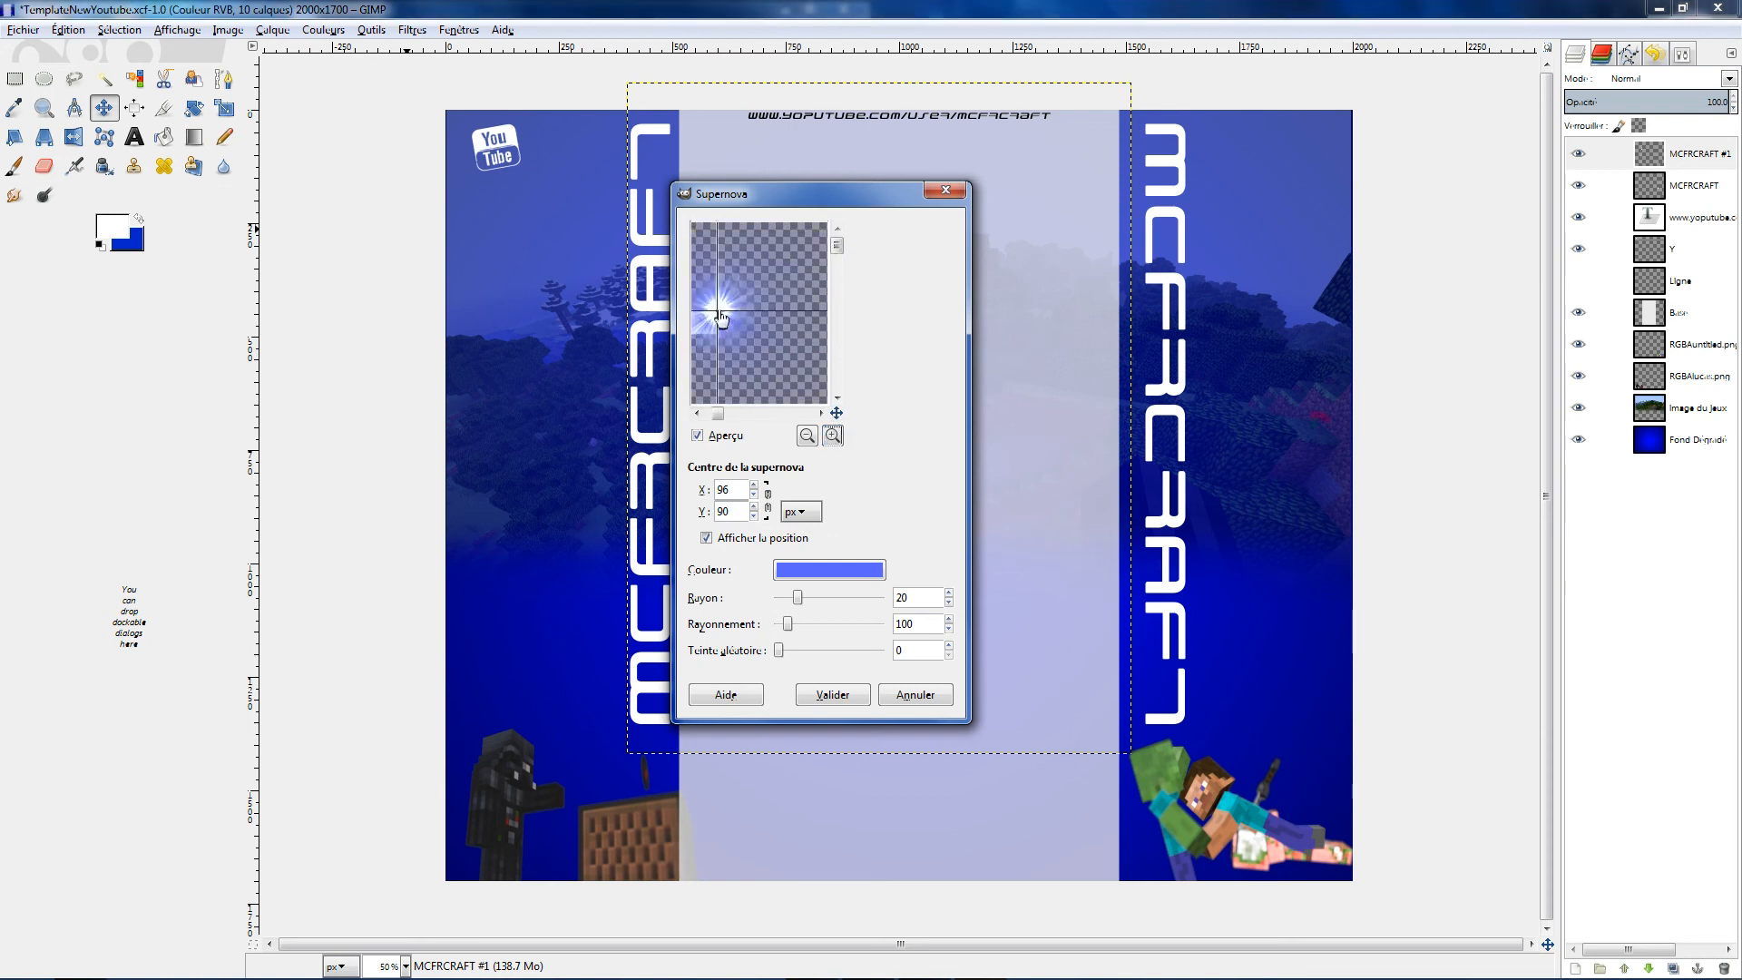
pyautogui.click(698, 413)
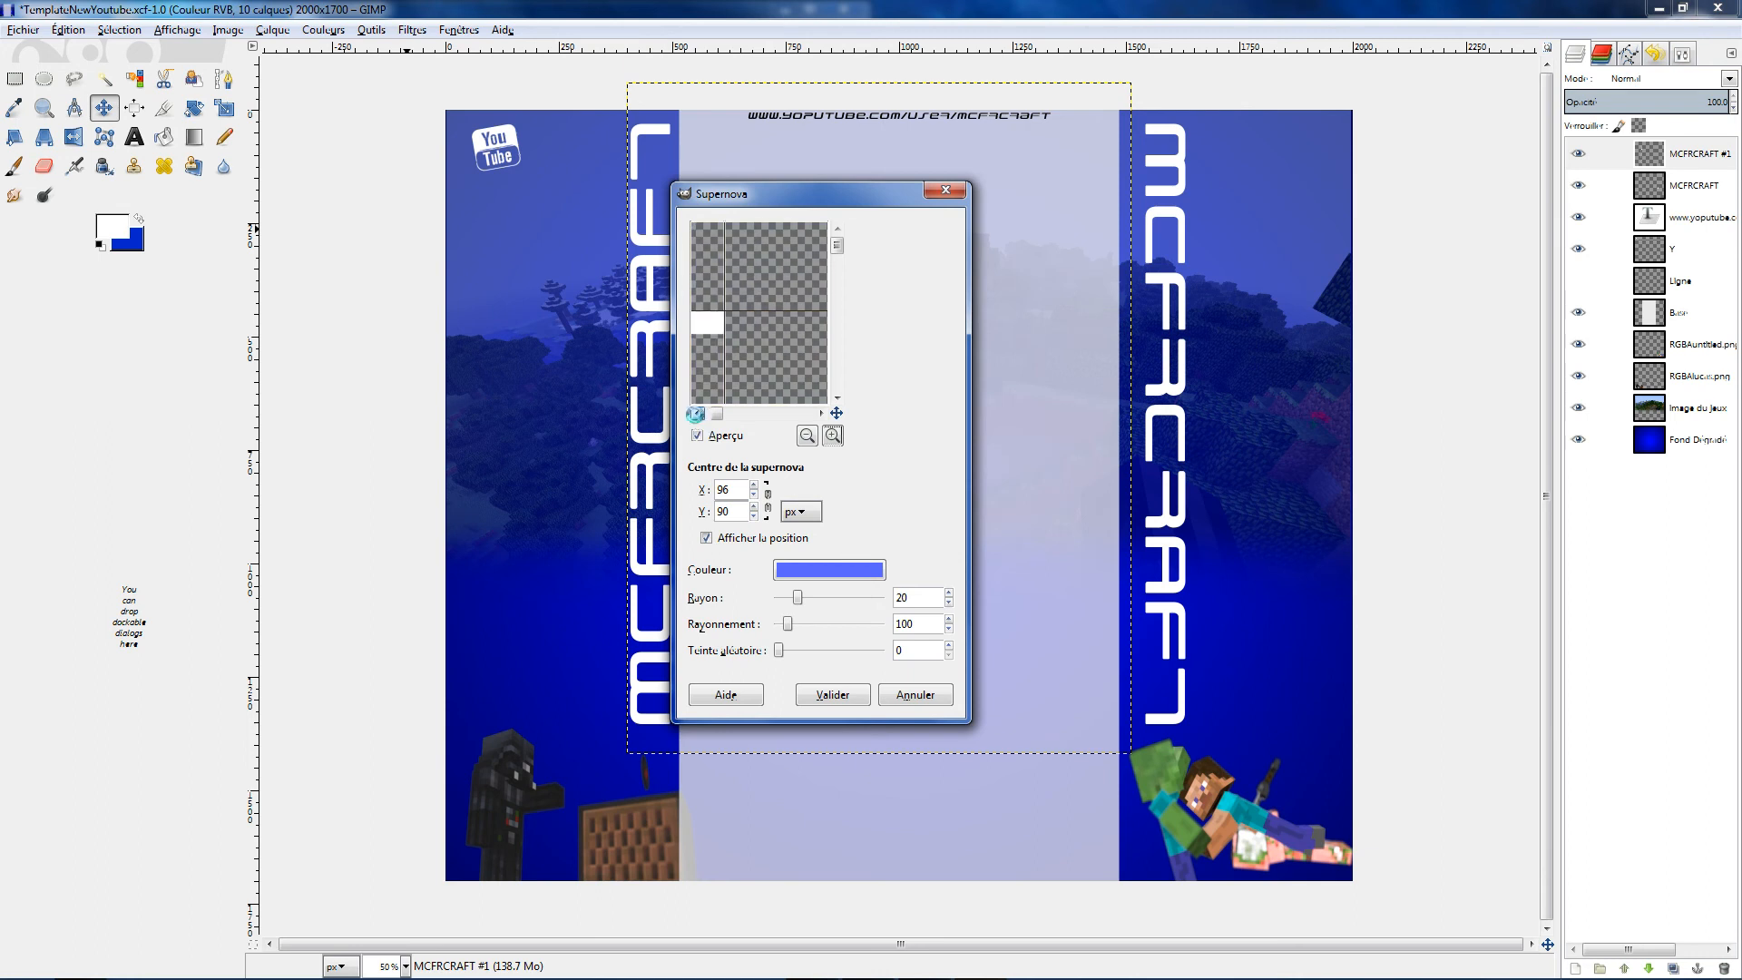
pyautogui.click(730, 311)
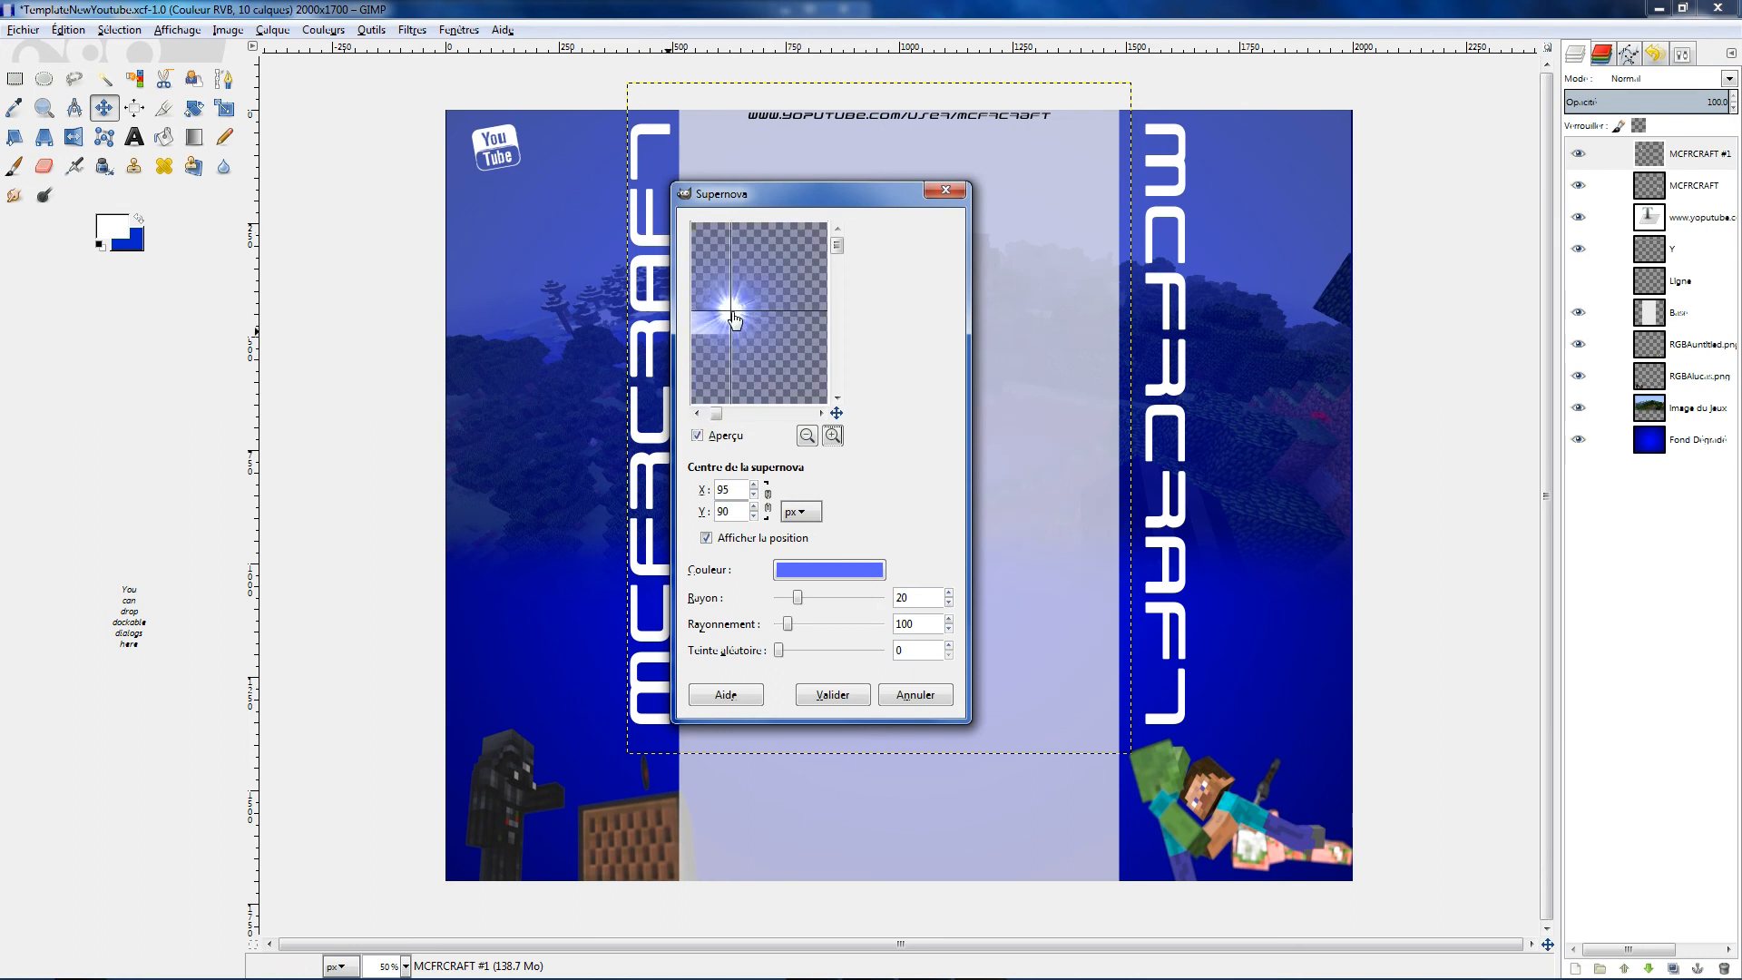
pyautogui.click(733, 313)
# Set the supernova's radius to 15 and apply the filter to the left MCFRCRAFT title
pyautogui.doubleClick(899, 598)
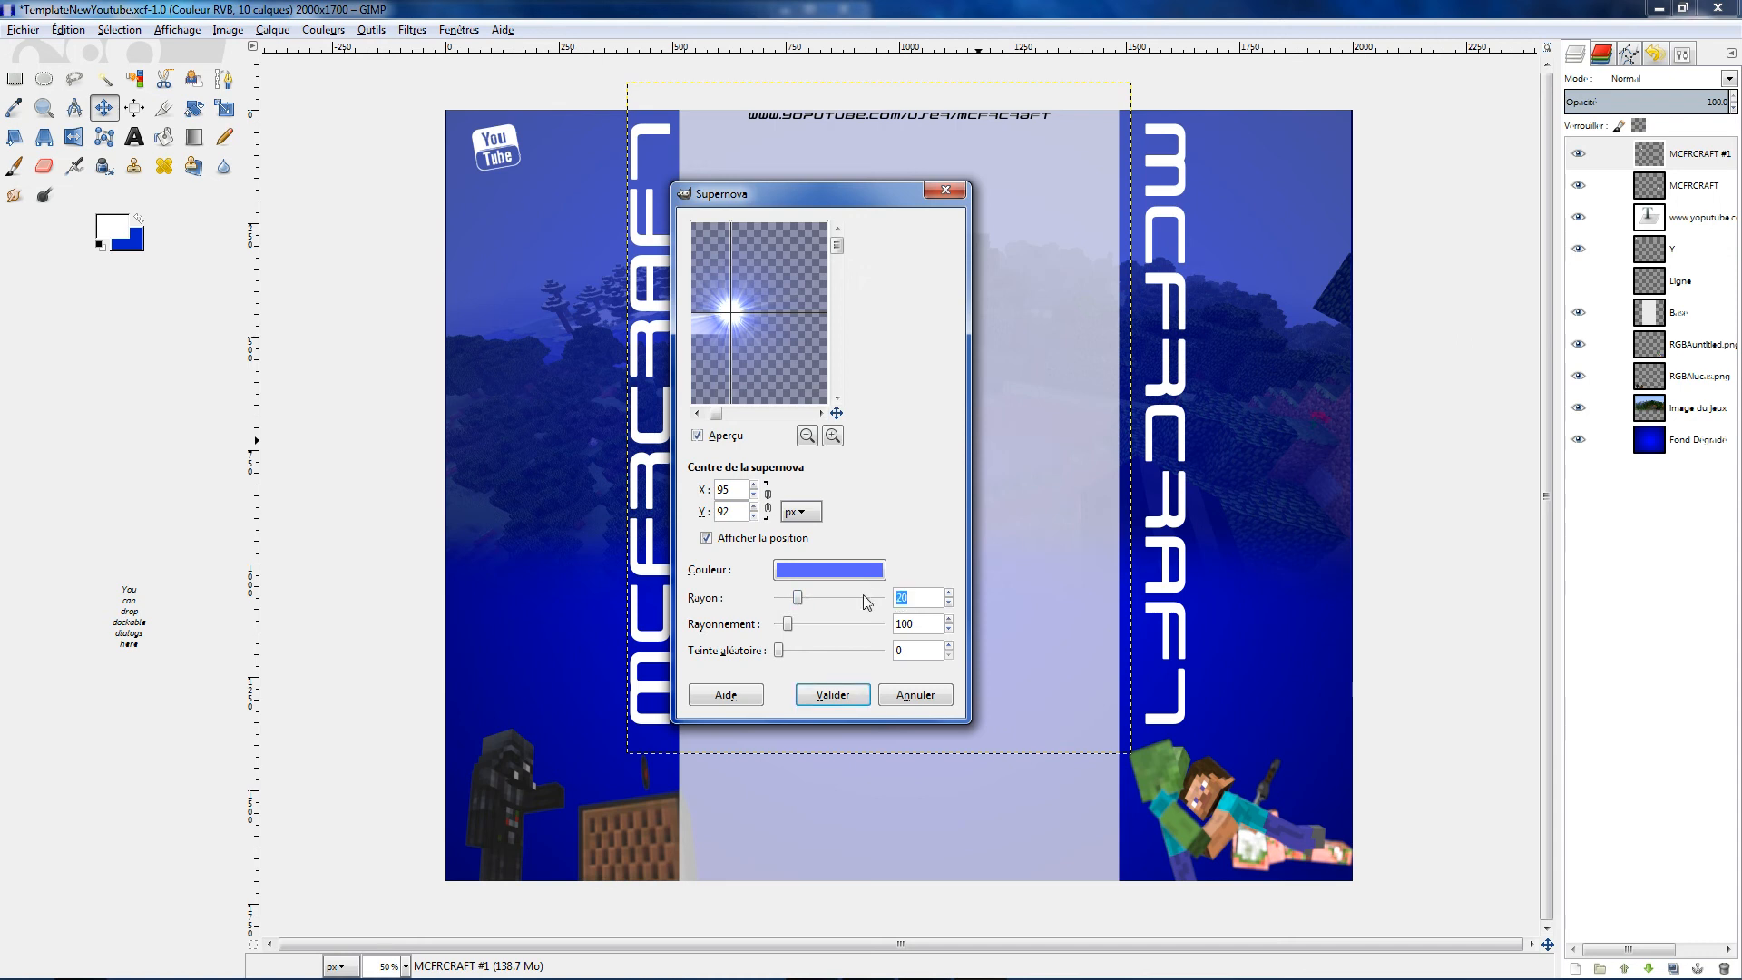
pyautogui.press('Tab')
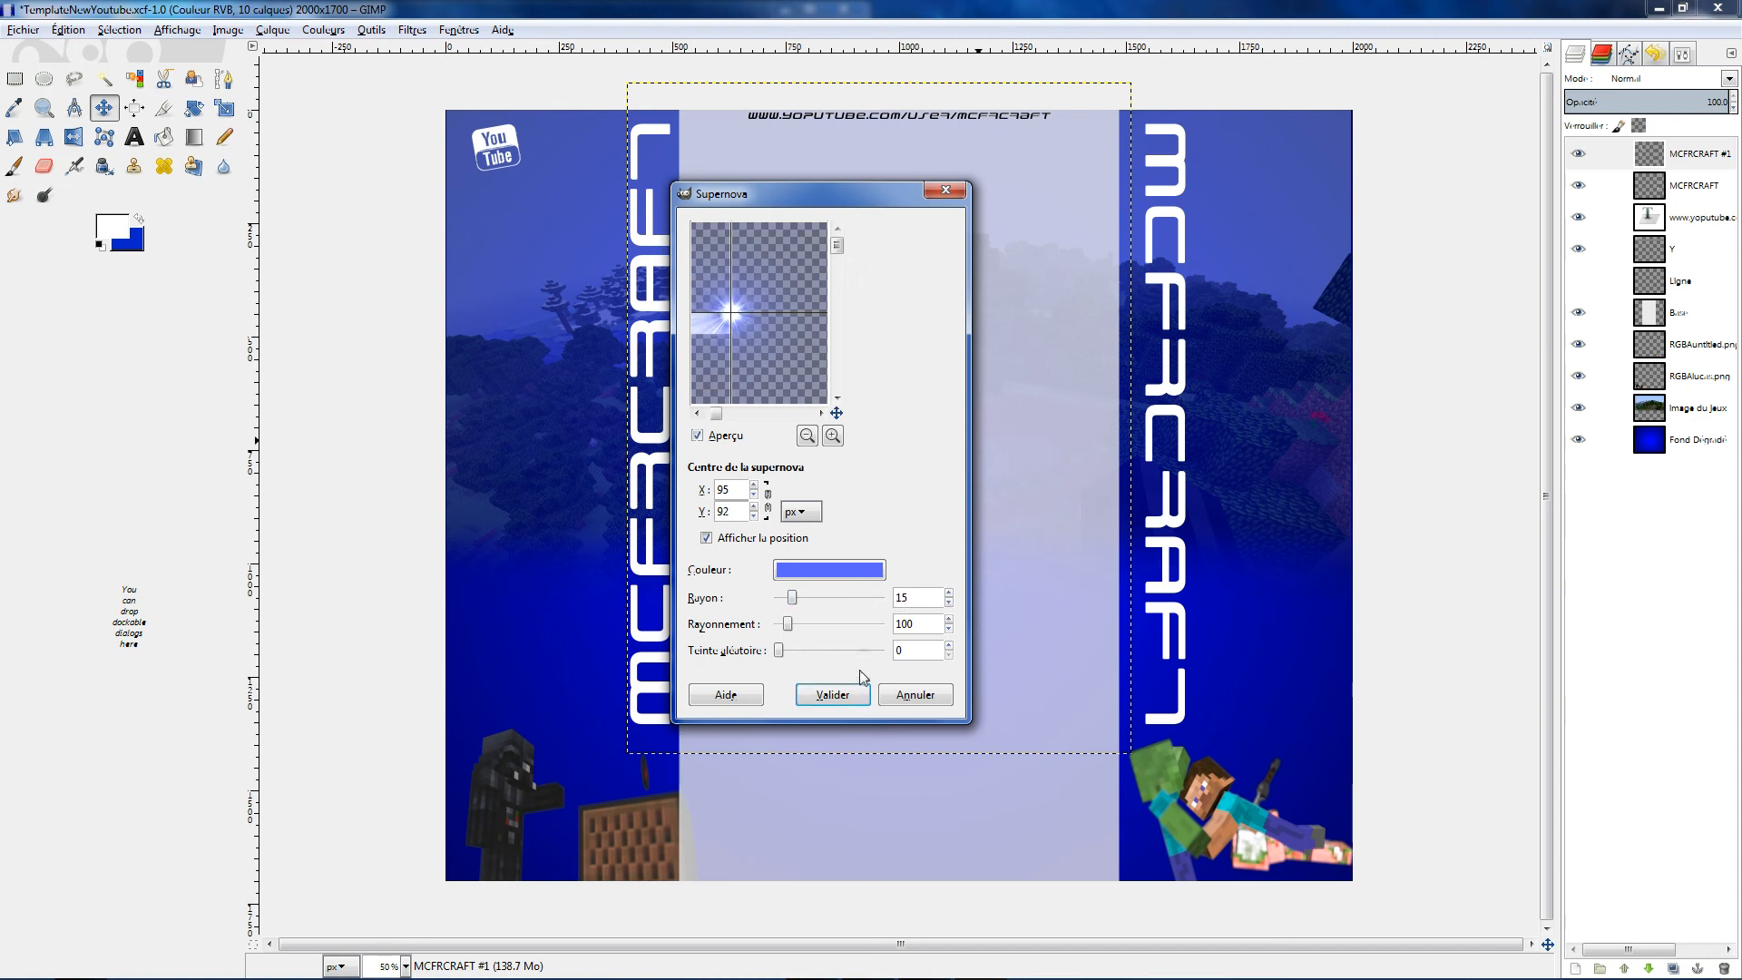
pyautogui.click(832, 695)
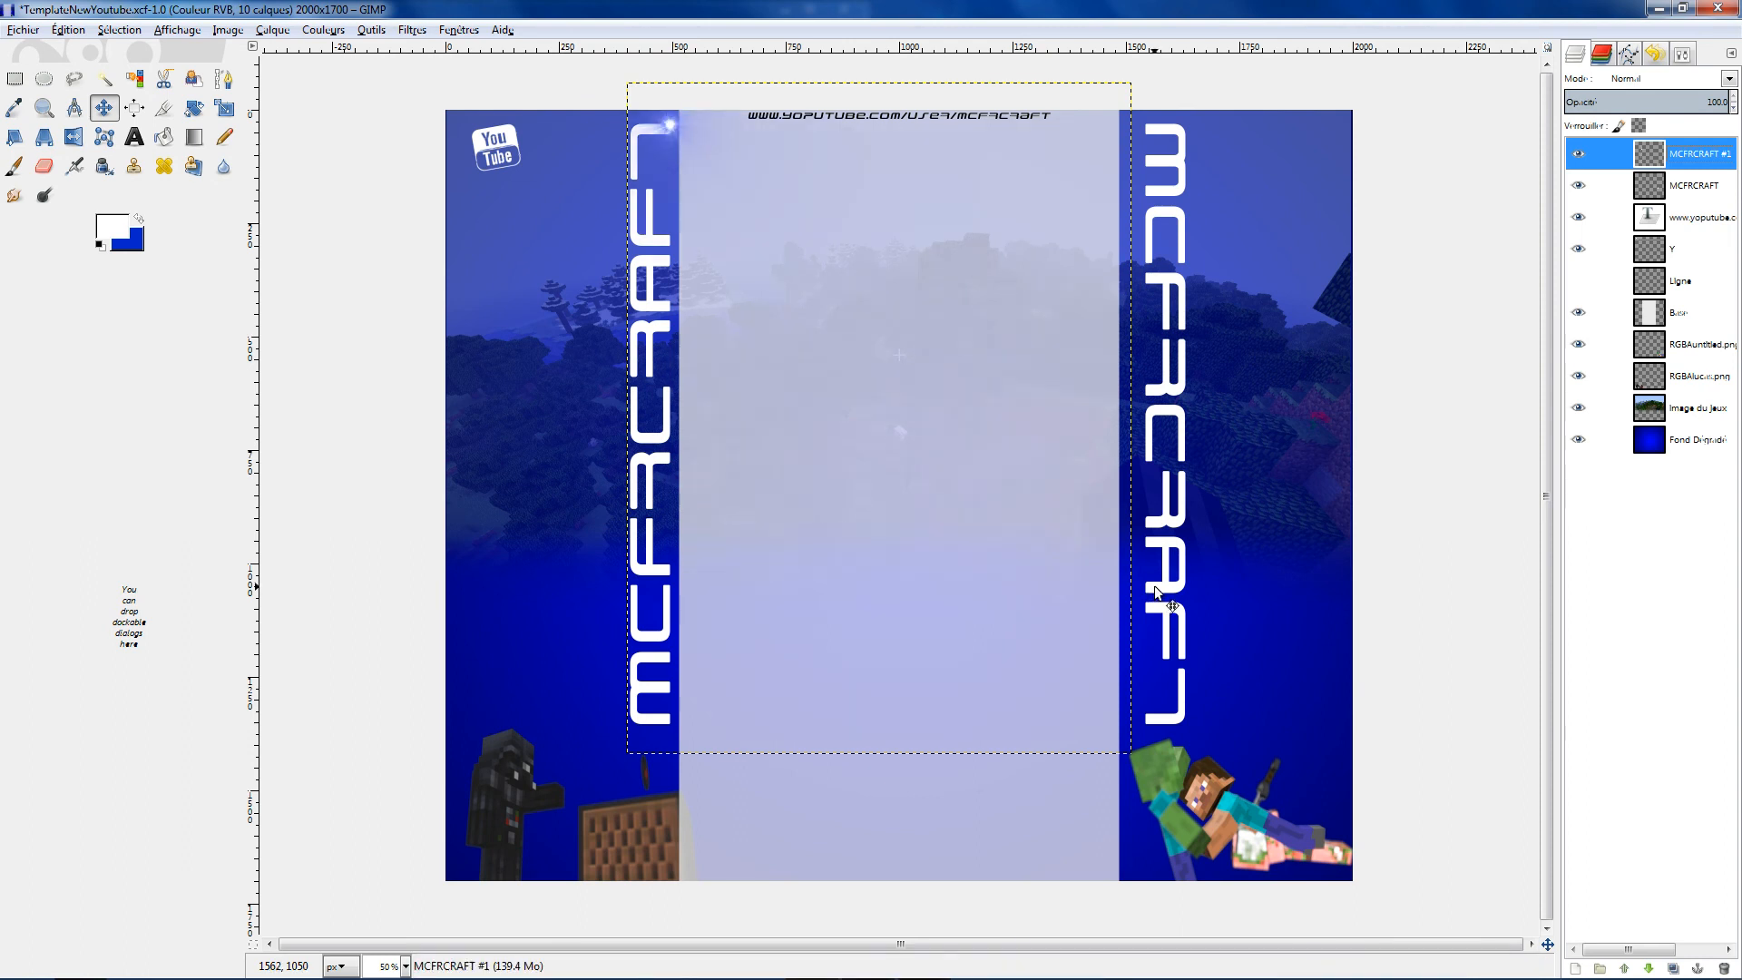
# Try a second supernova at the lower outer corner of the left title's M, centred at X 11, Y 1406, and undo it
pyautogui.click(361, 32)
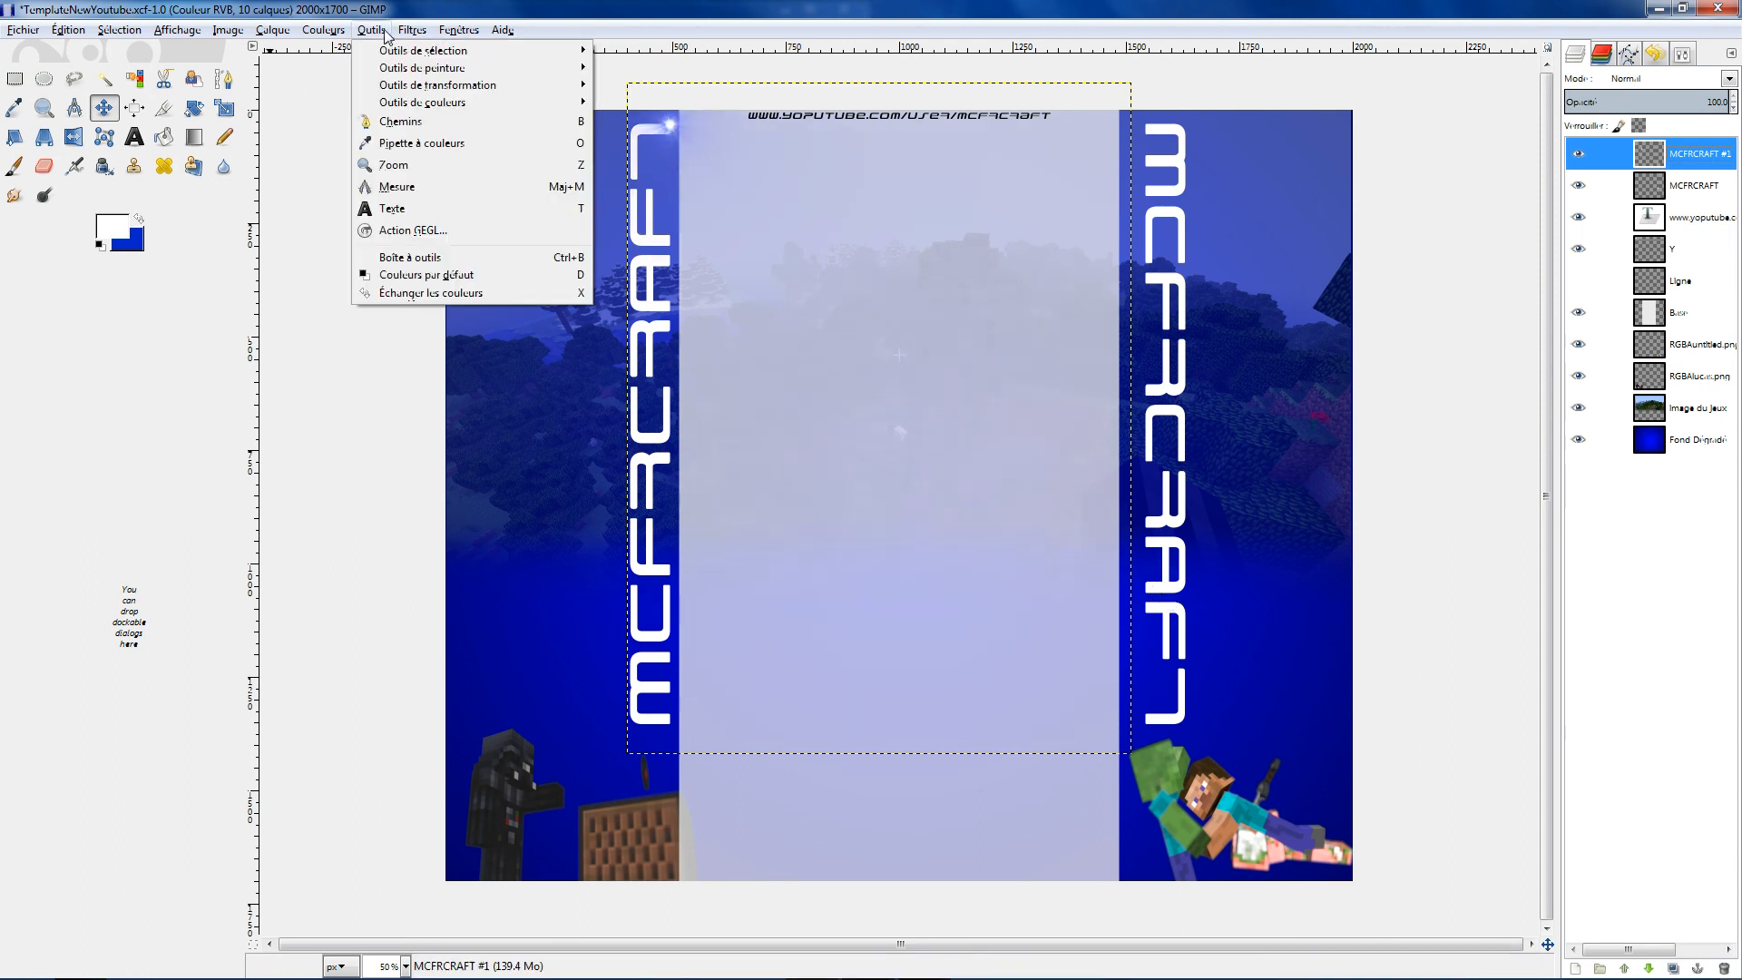
pyautogui.moveTo(412, 30)
pyautogui.click(432, 72)
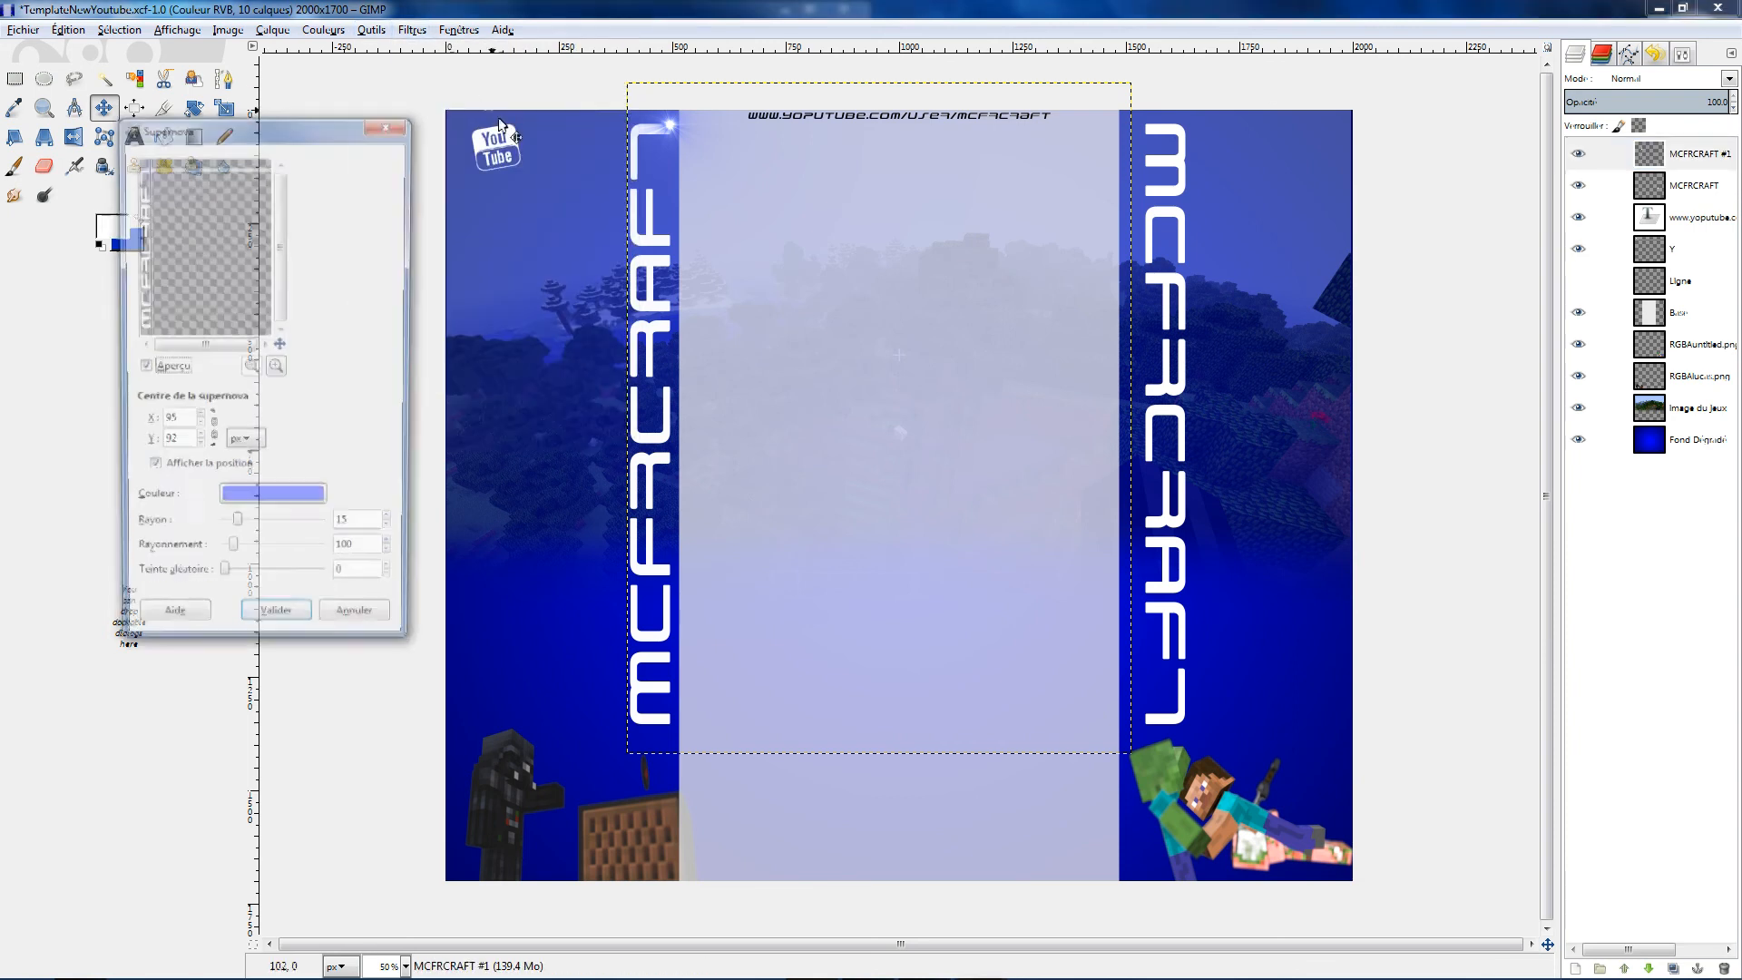
pyautogui.click(276, 367)
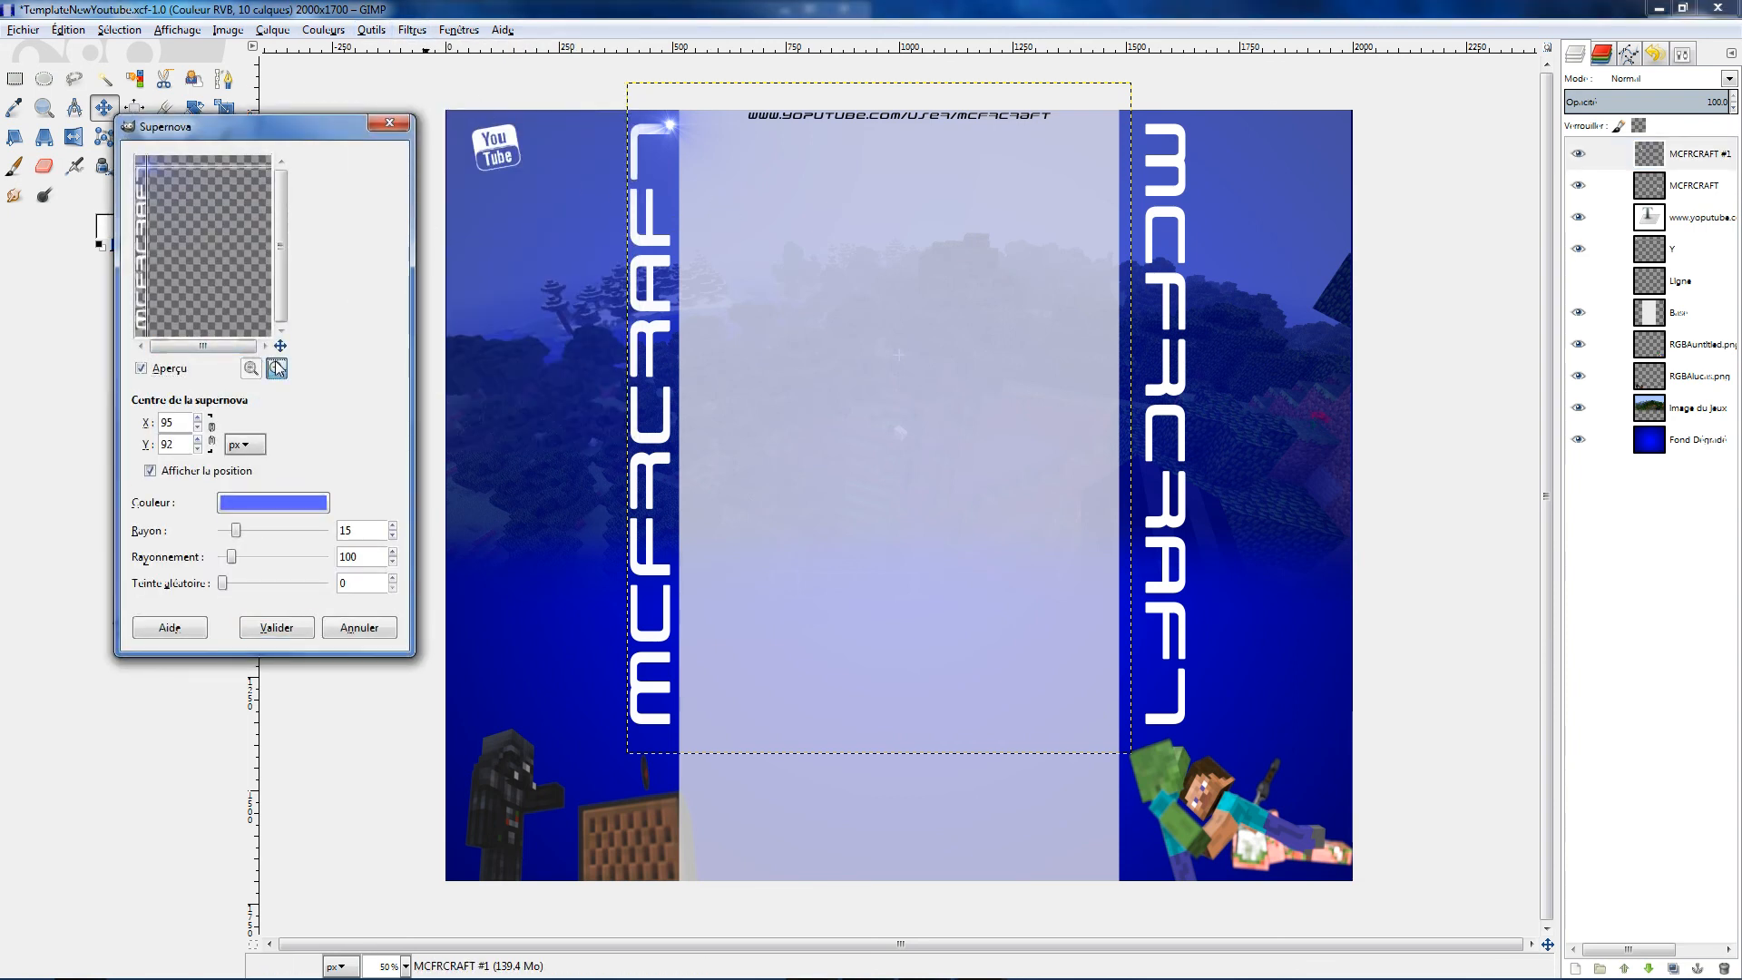
pyautogui.scroll(-5, 196, 321)
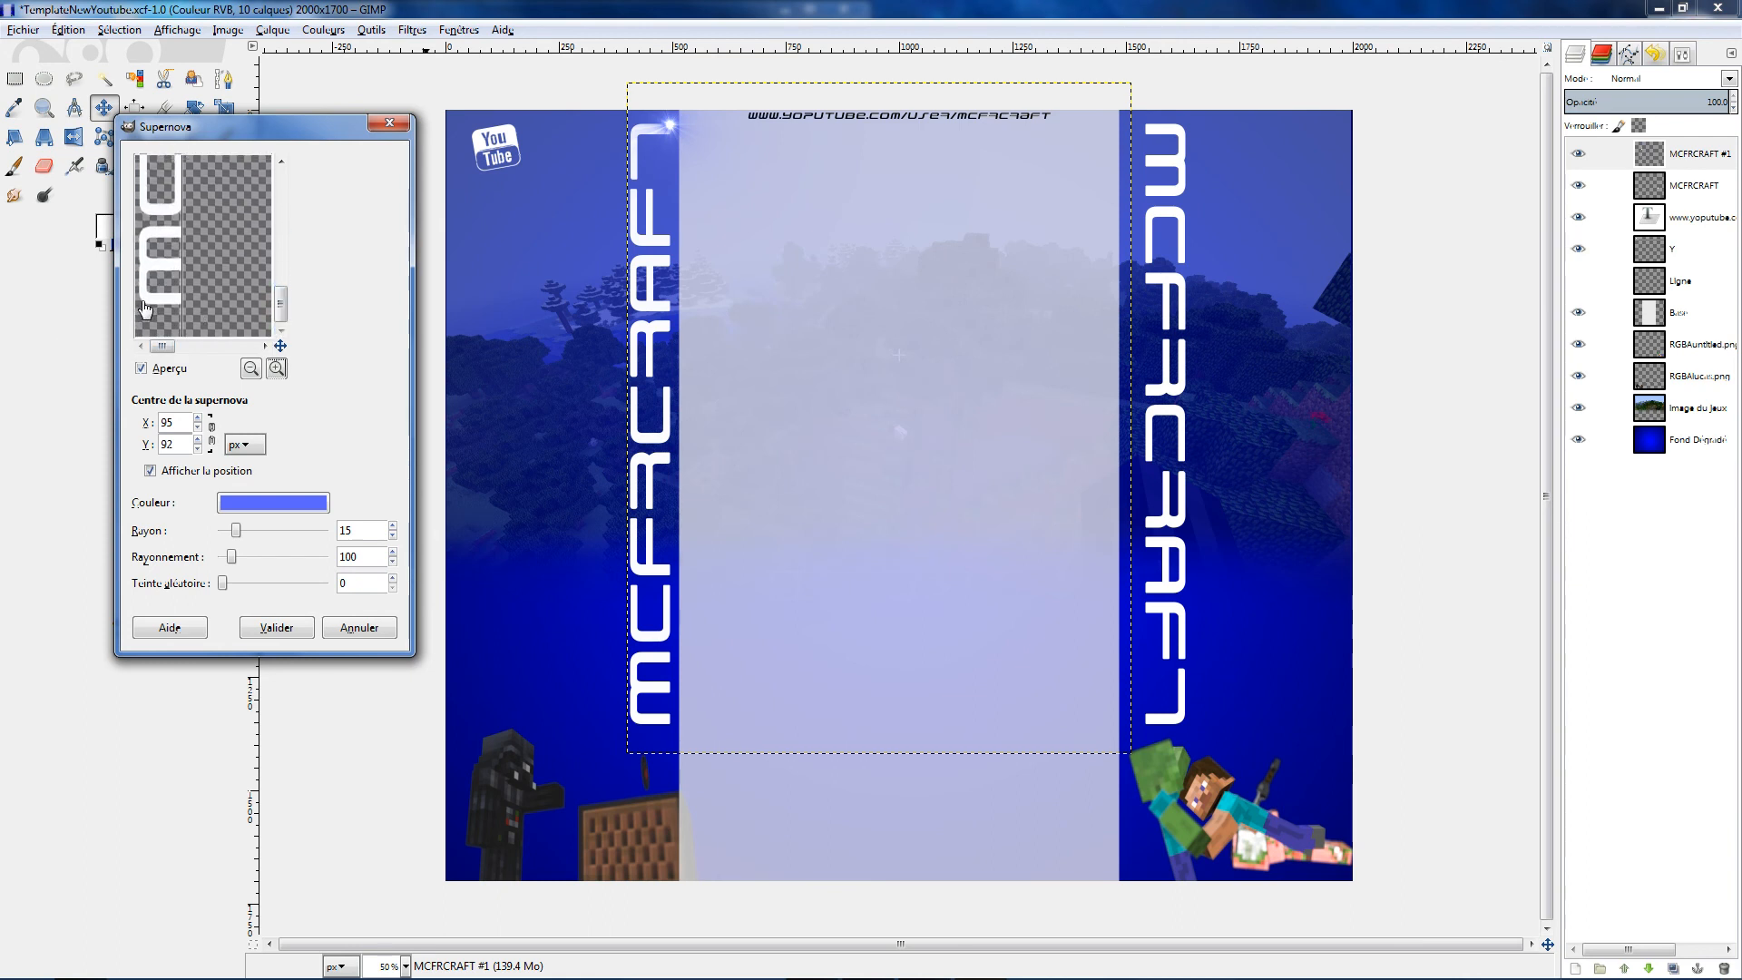
pyautogui.click(138, 302)
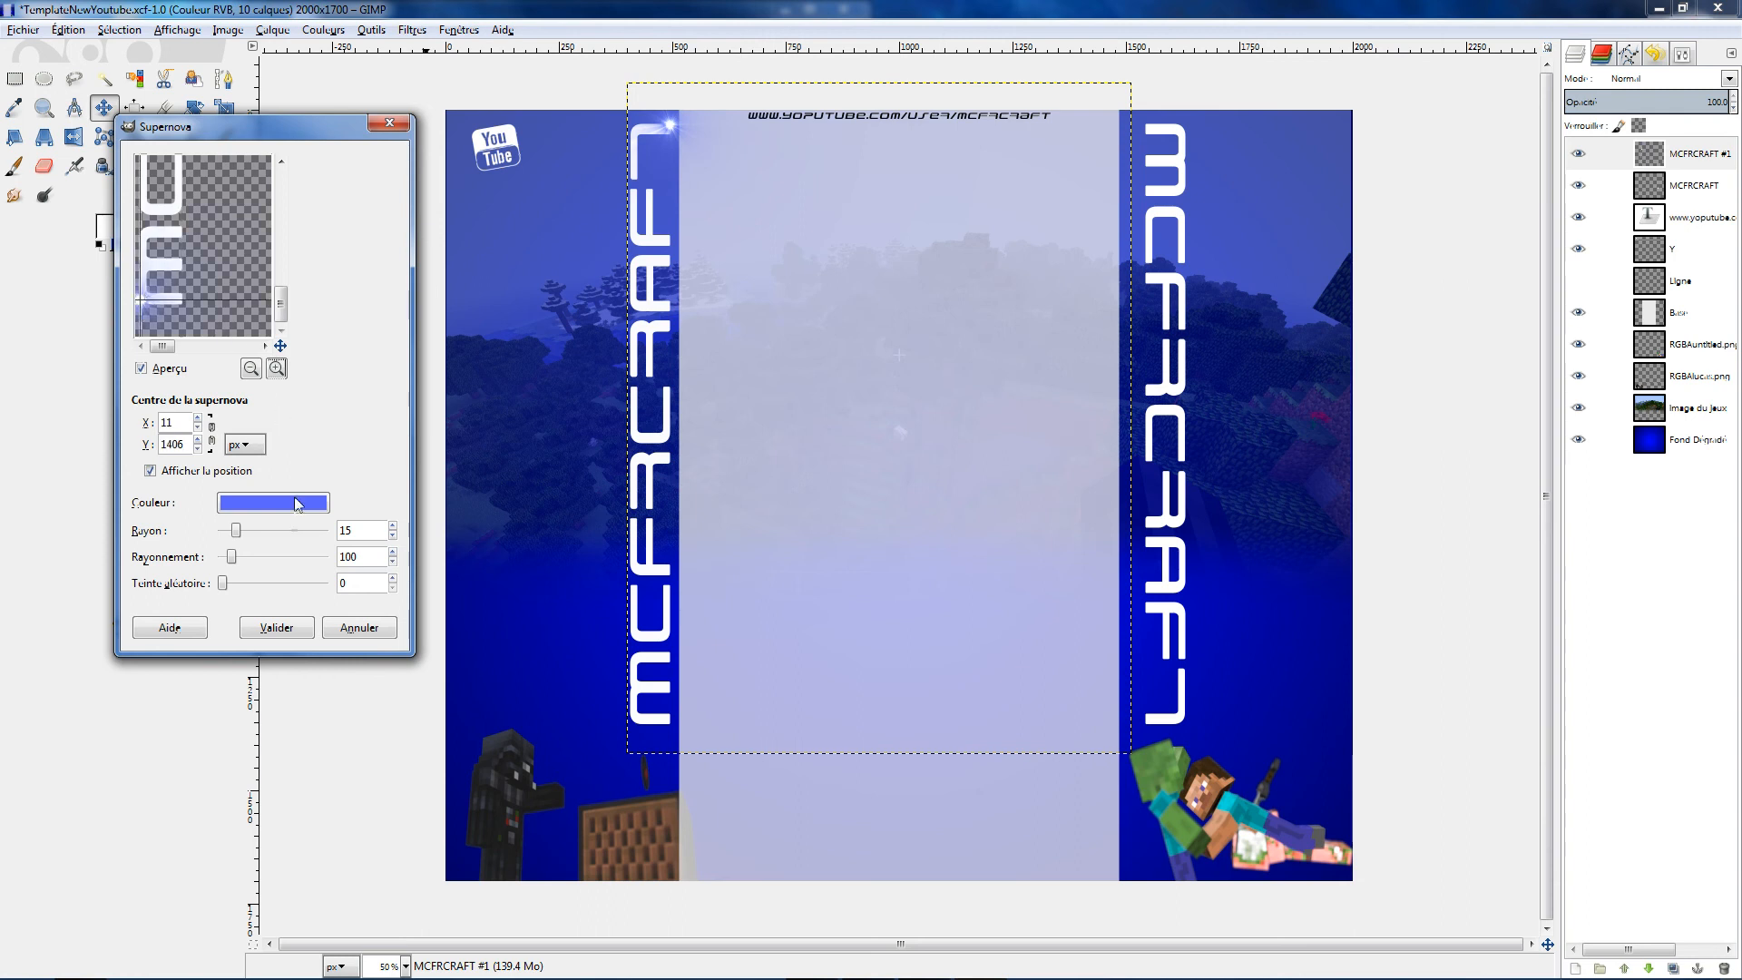
pyautogui.click(272, 629)
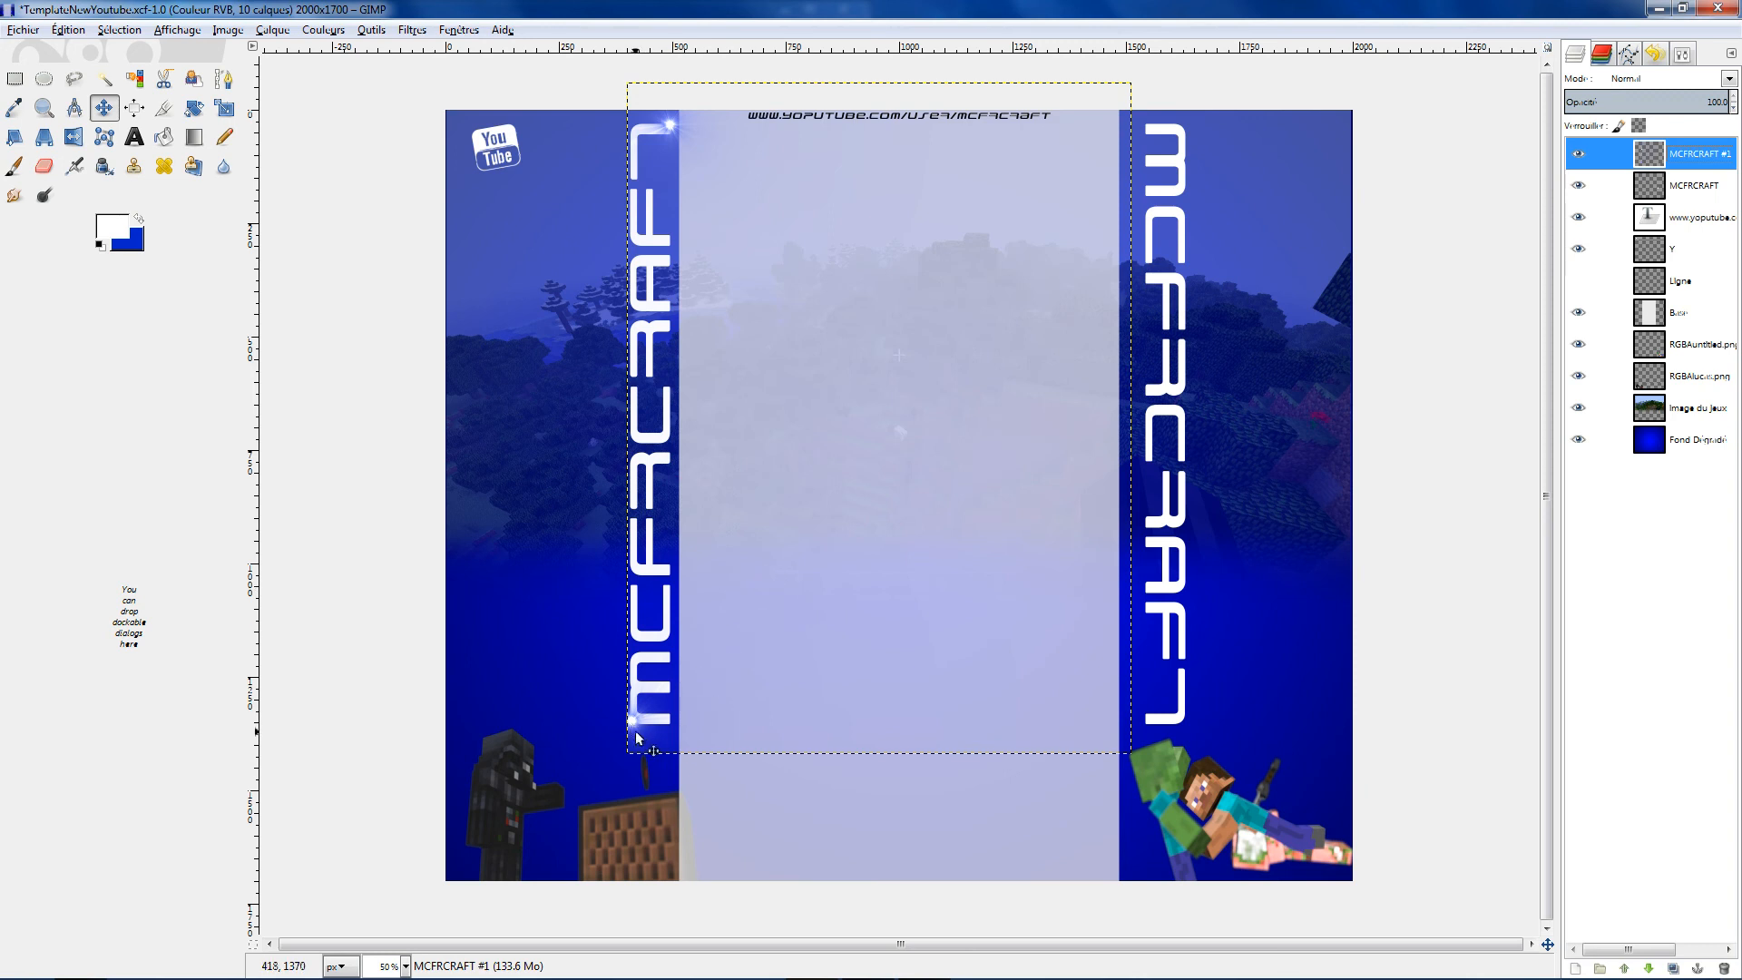
pyautogui.hotkey('ctrl', 'z')
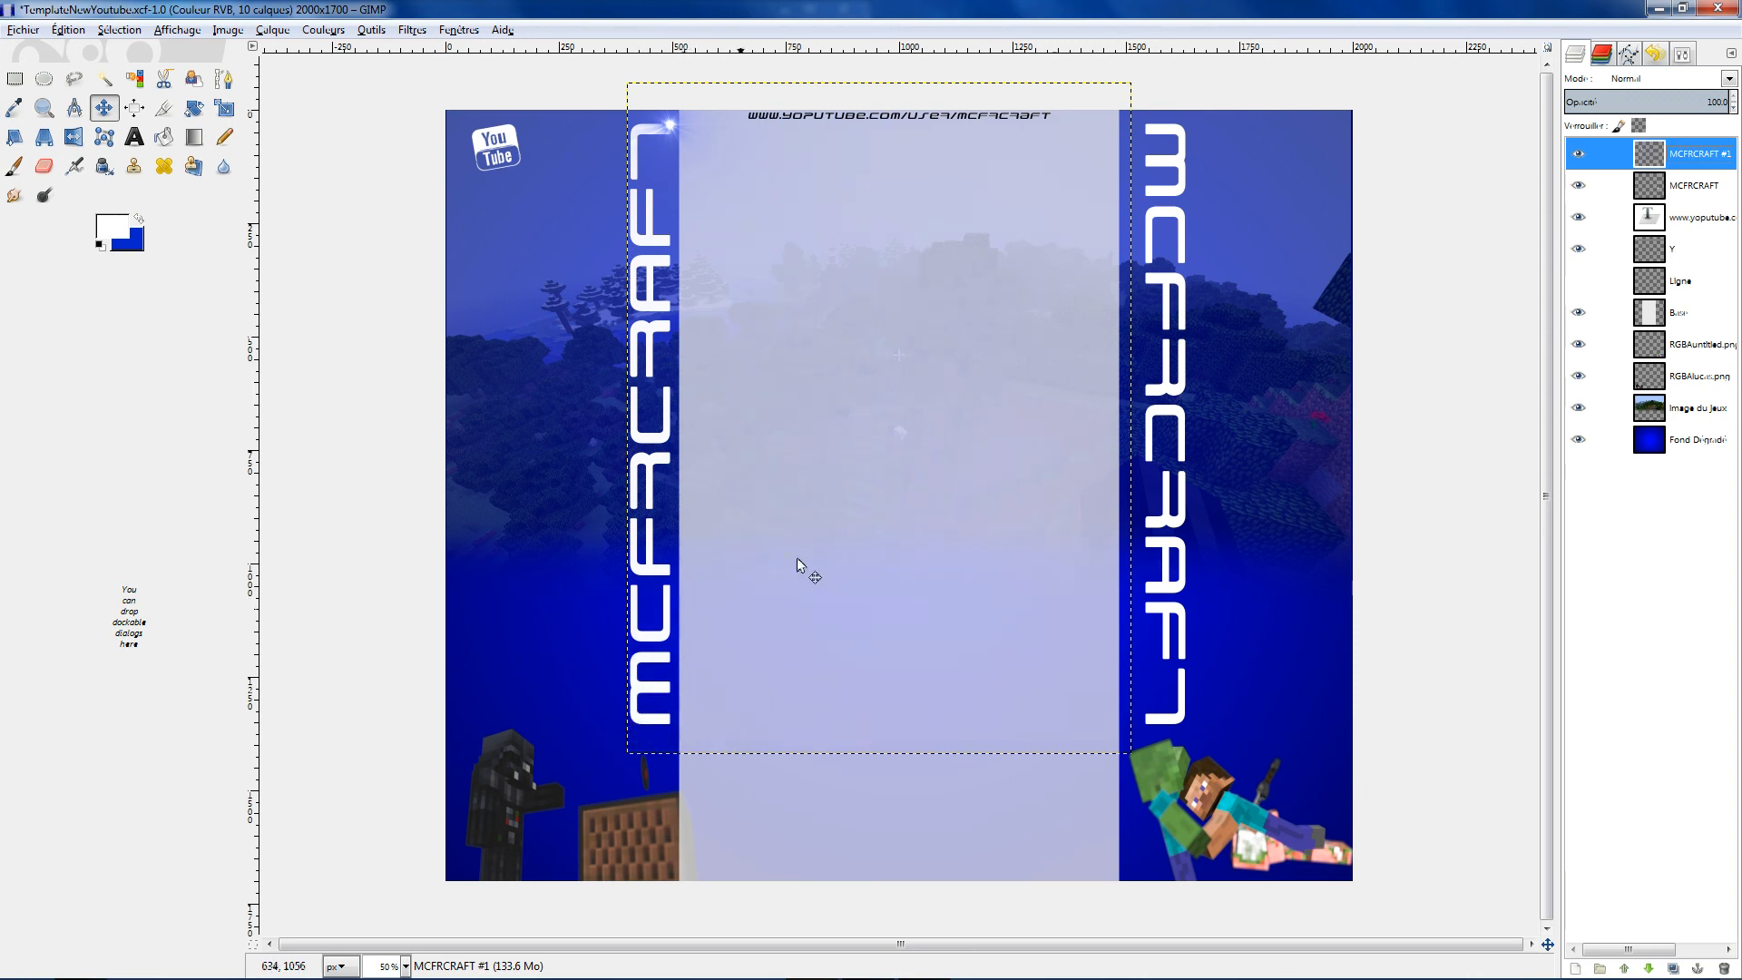
# Resize the boundary of the MCFRCRAFT #1 layer to 2000 × 1700 px
pyautogui.rightClick(1656, 161)
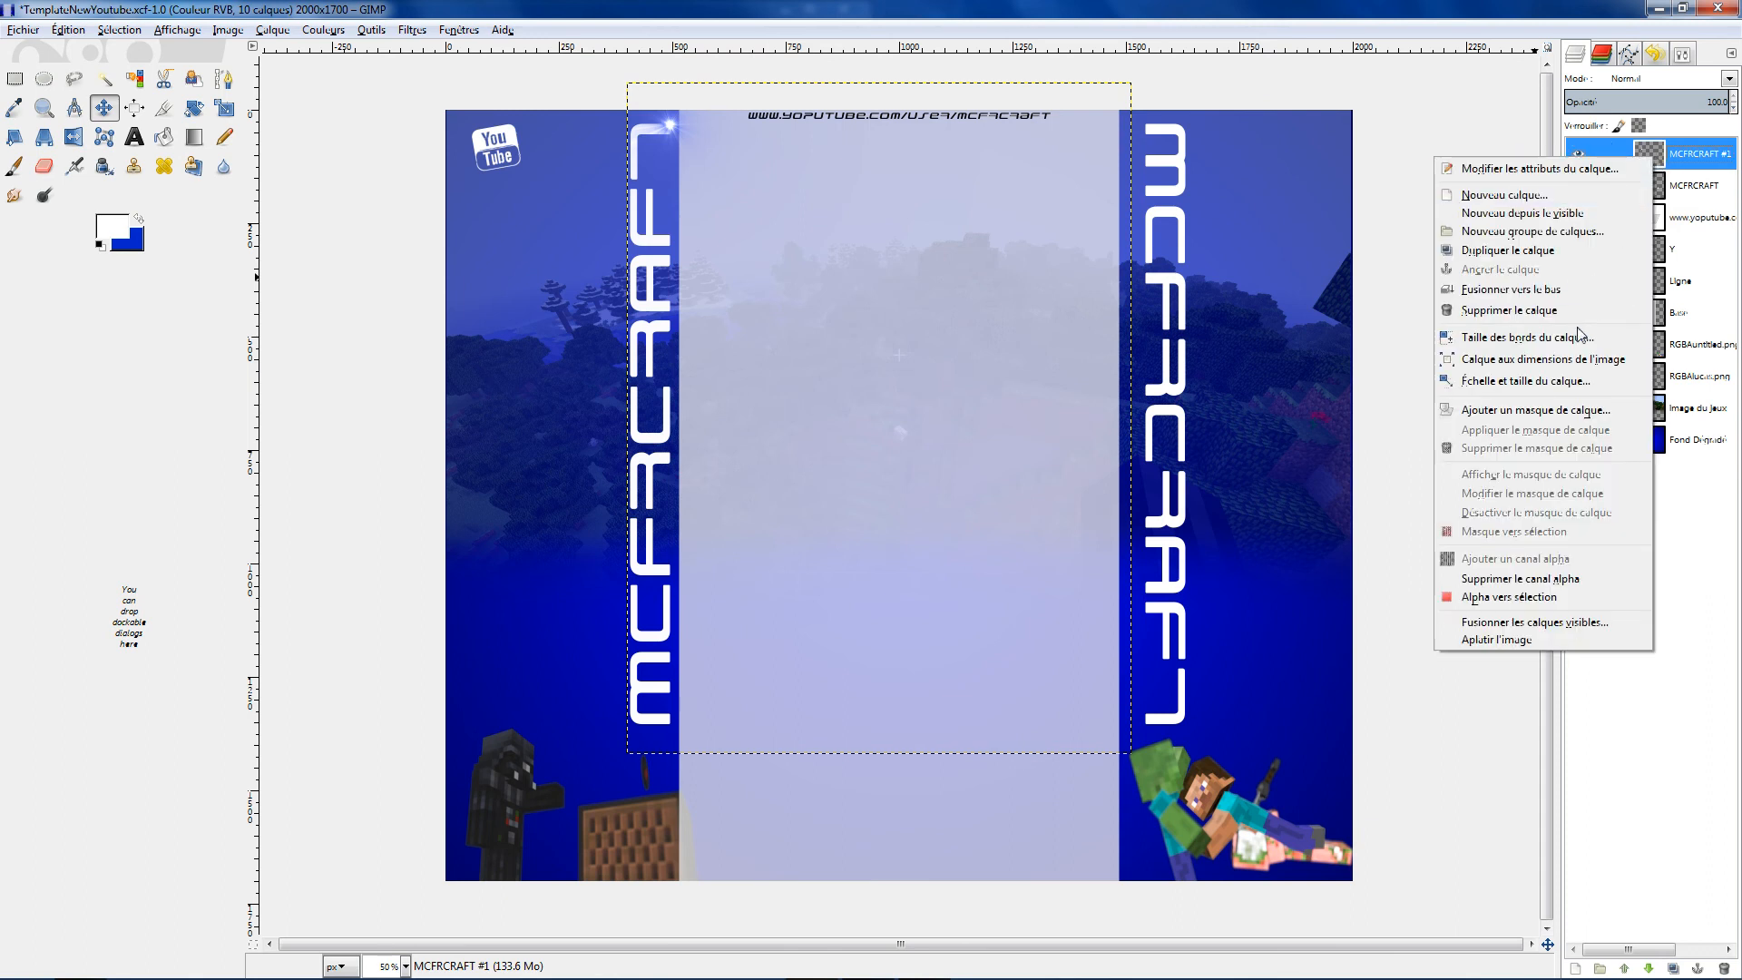
pyautogui.click(1527, 336)
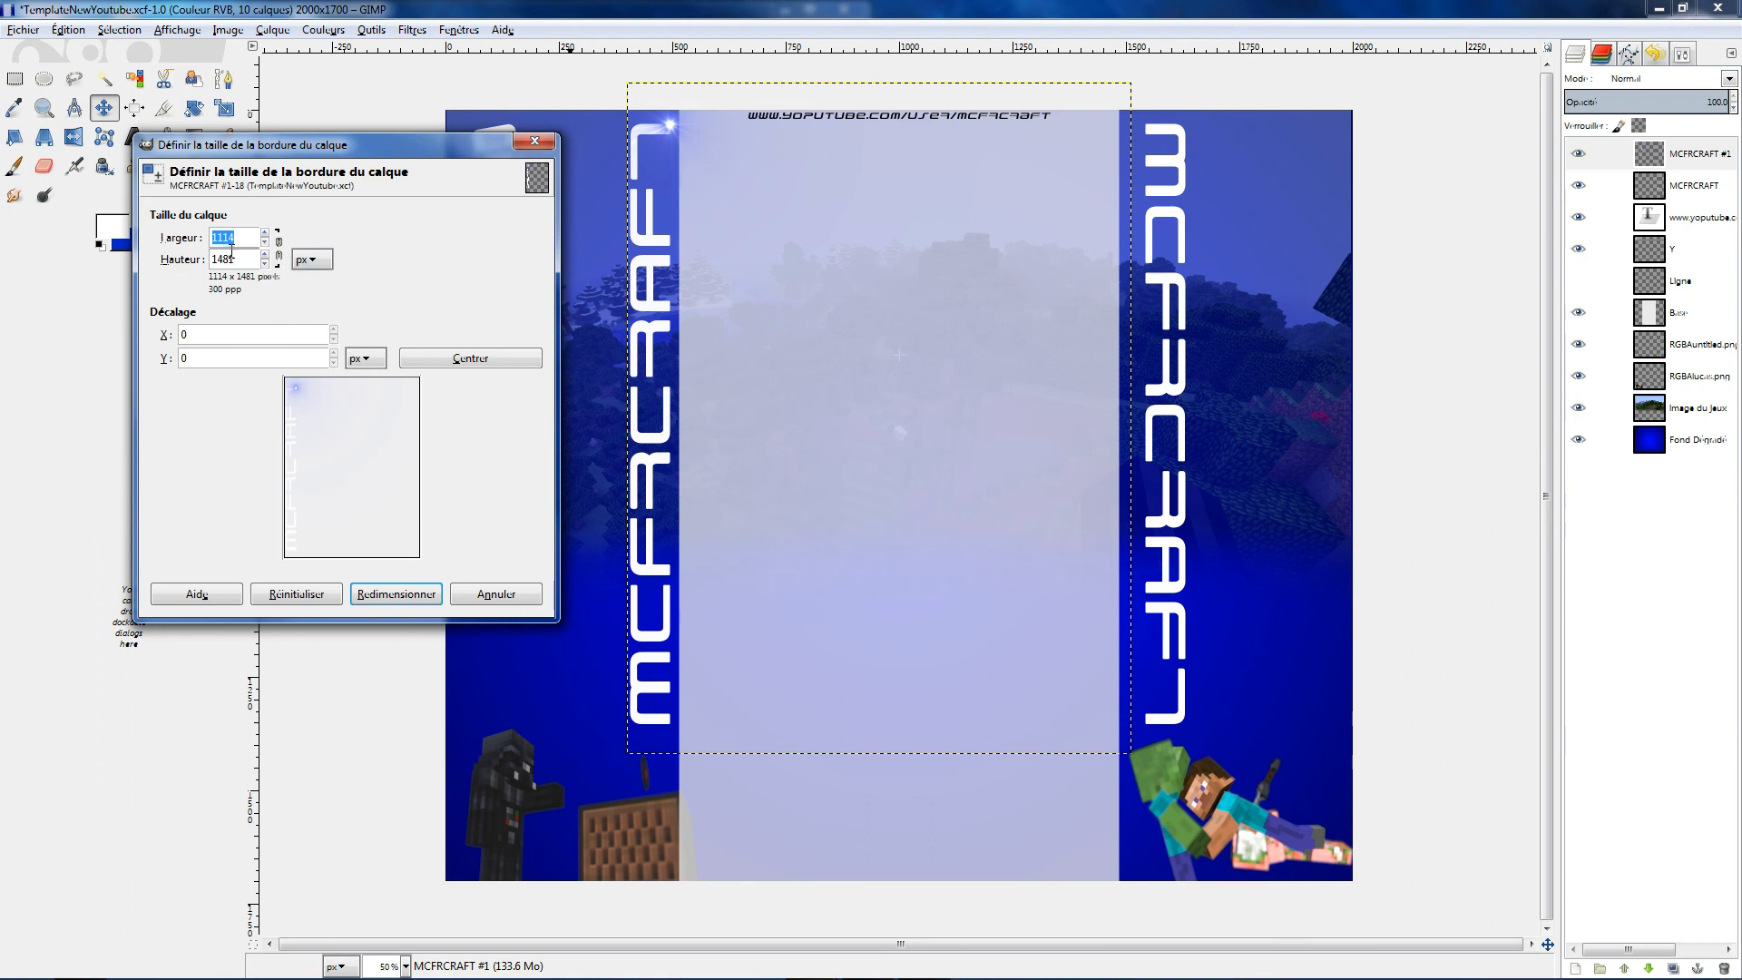
pyautogui.write('200')
pyautogui.press('Tab')
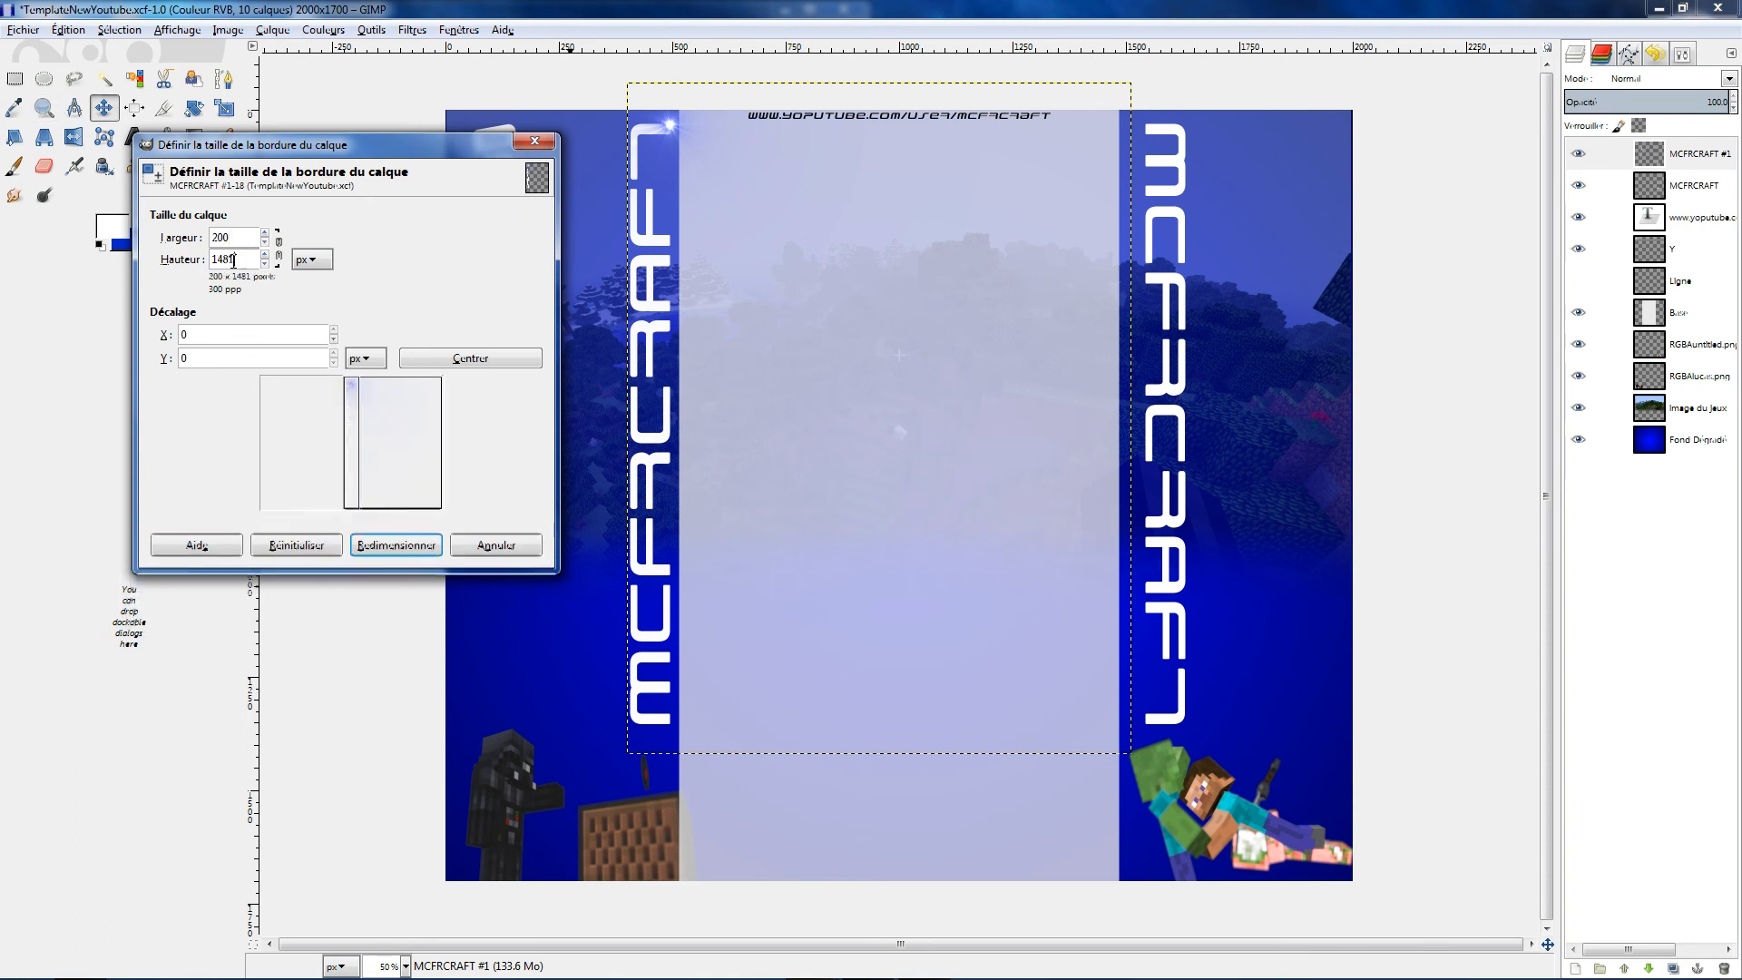
pyautogui.write('1700')
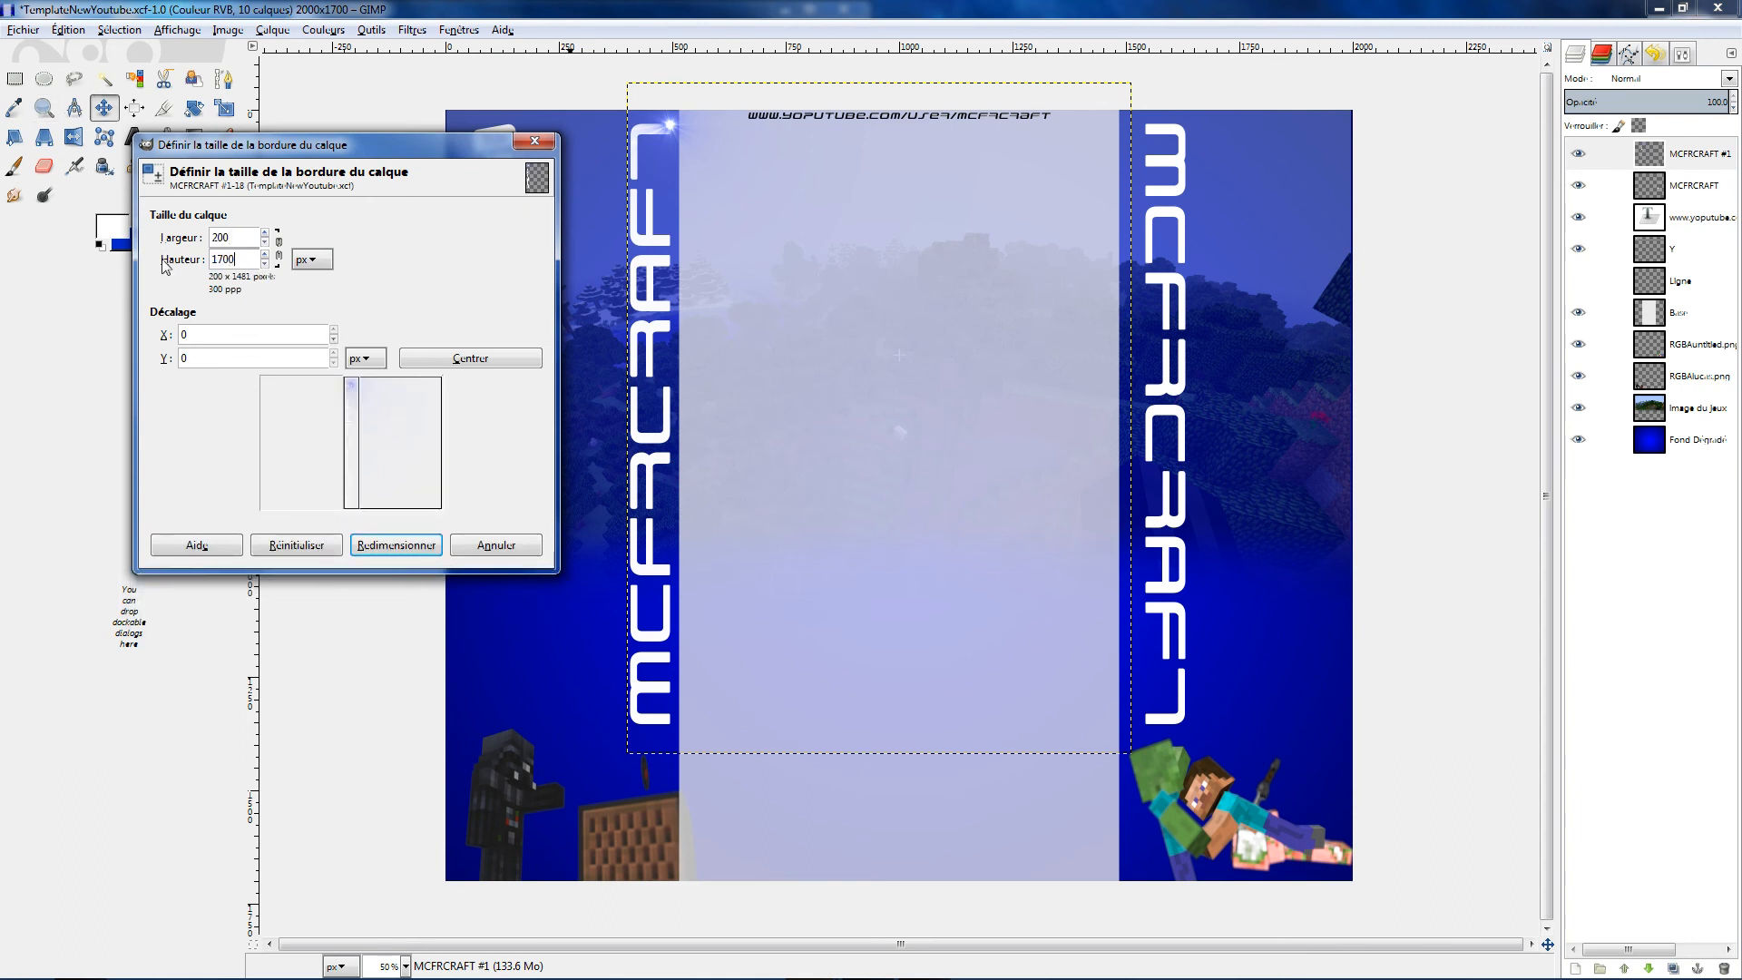
pyautogui.press('Return')
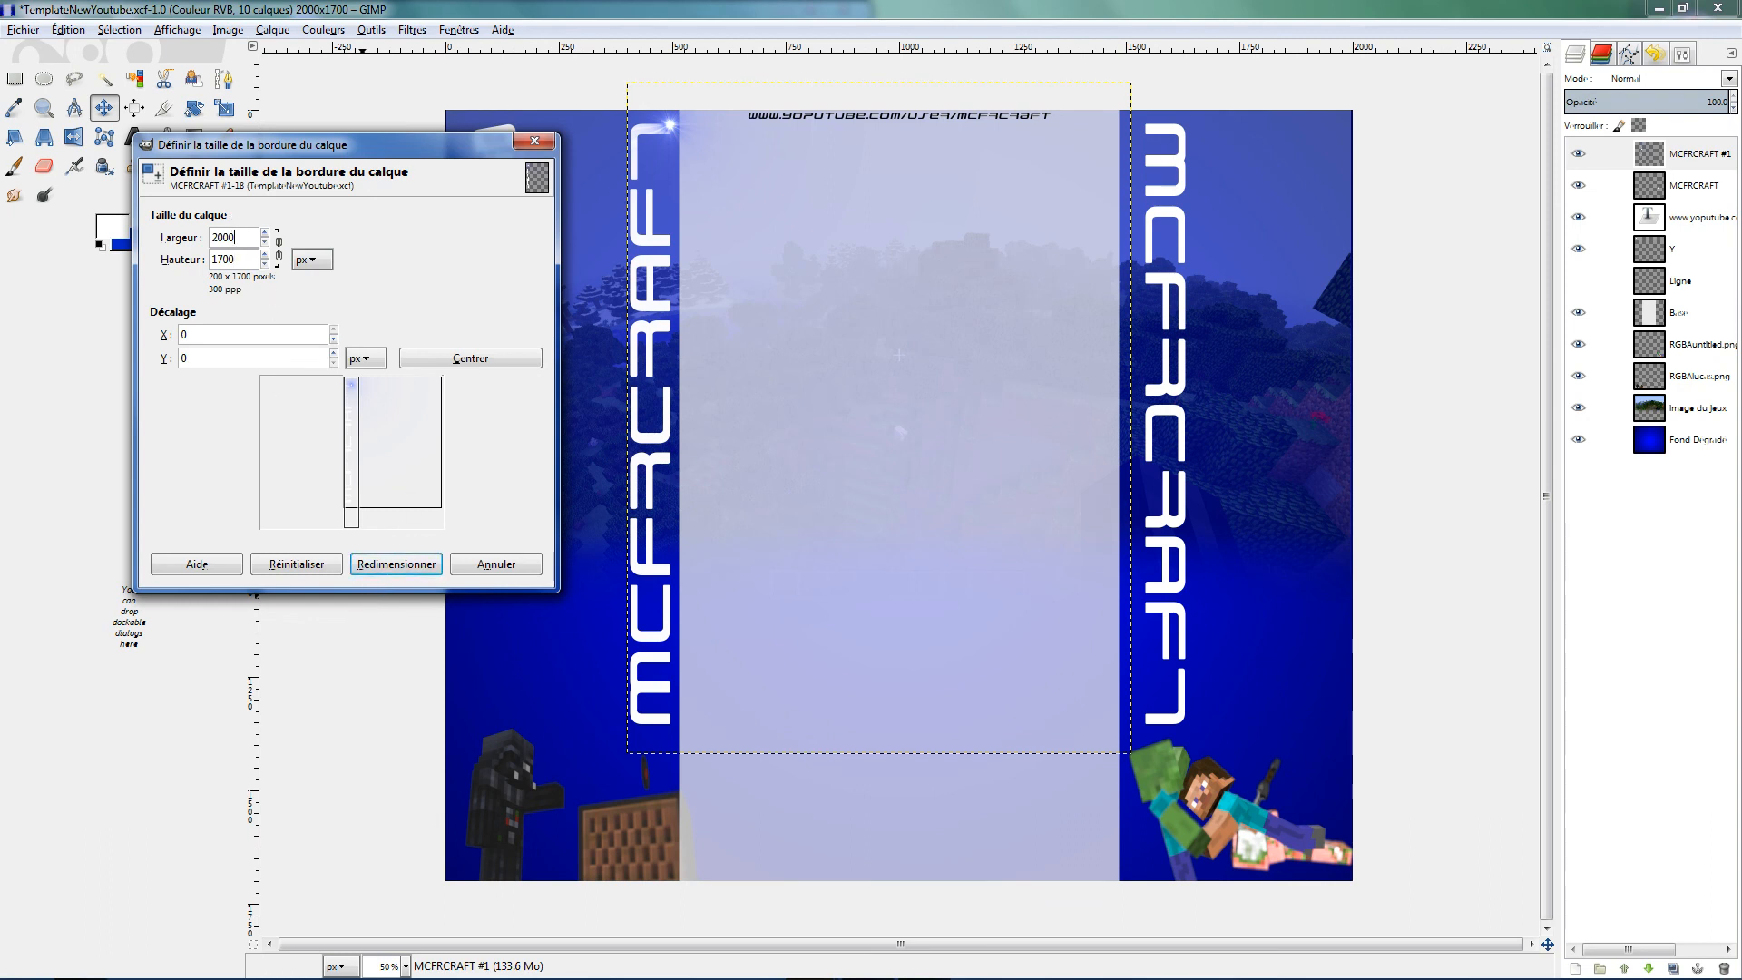
pyautogui.click(397, 568)
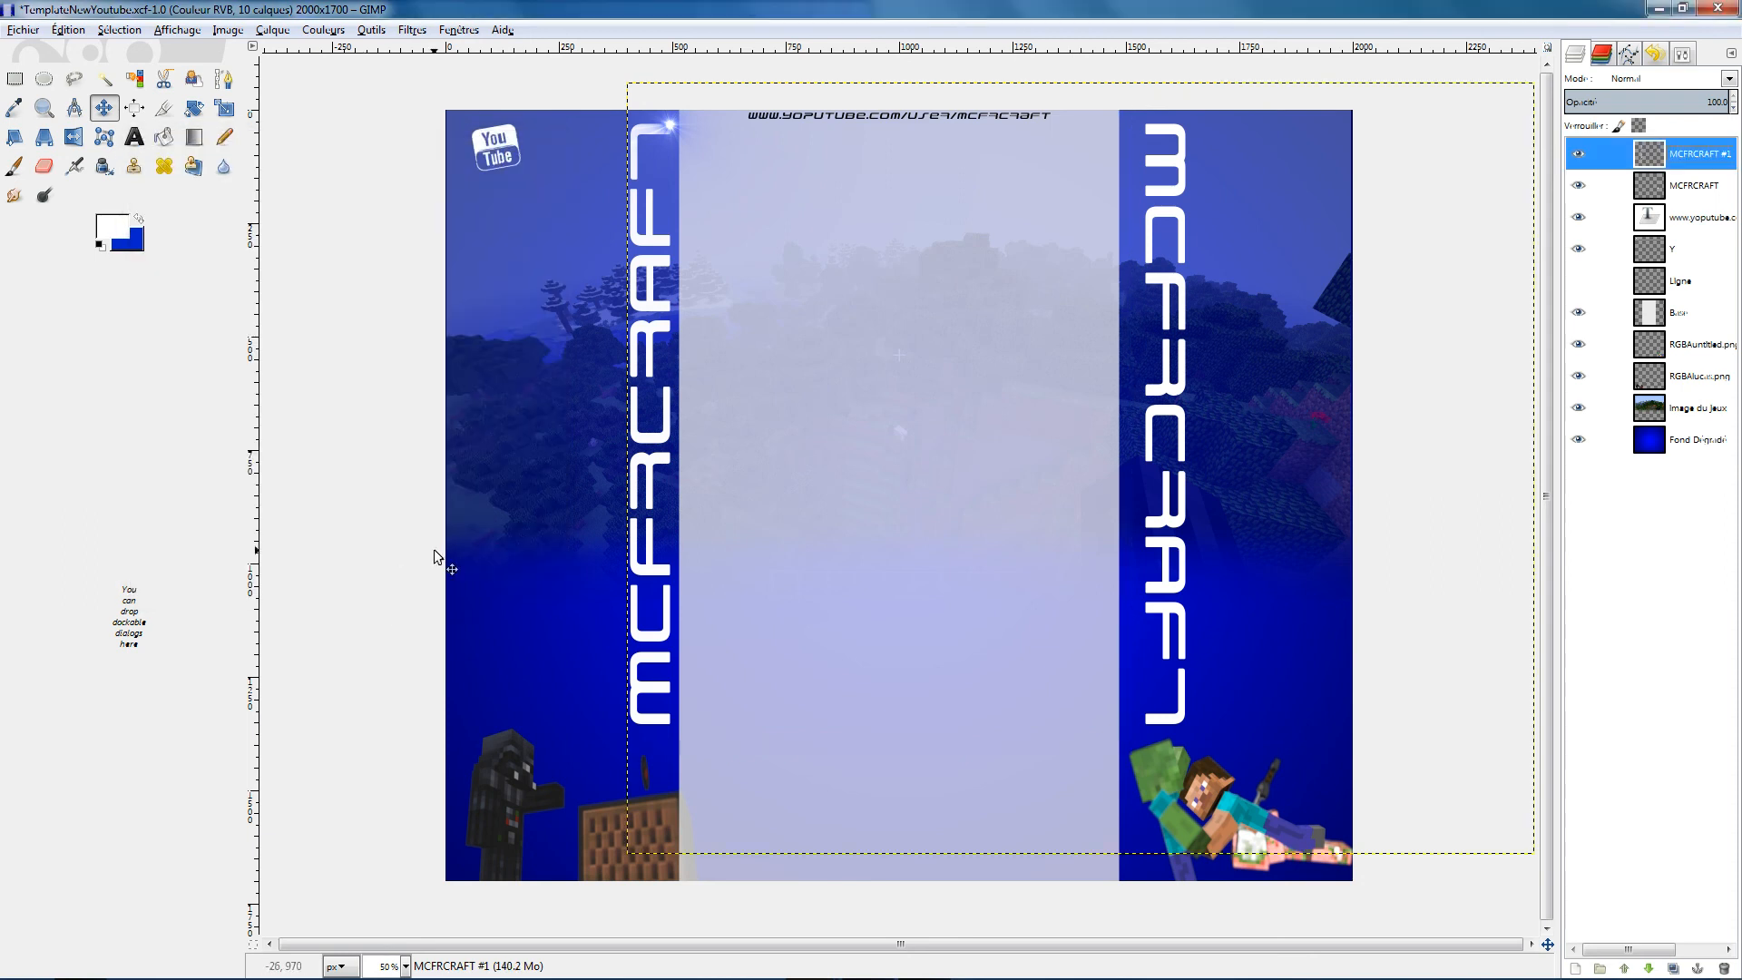
# Fit the MCFRCRAFT #1 layer to the image dimensions
pyautogui.rightClick(1667, 156)
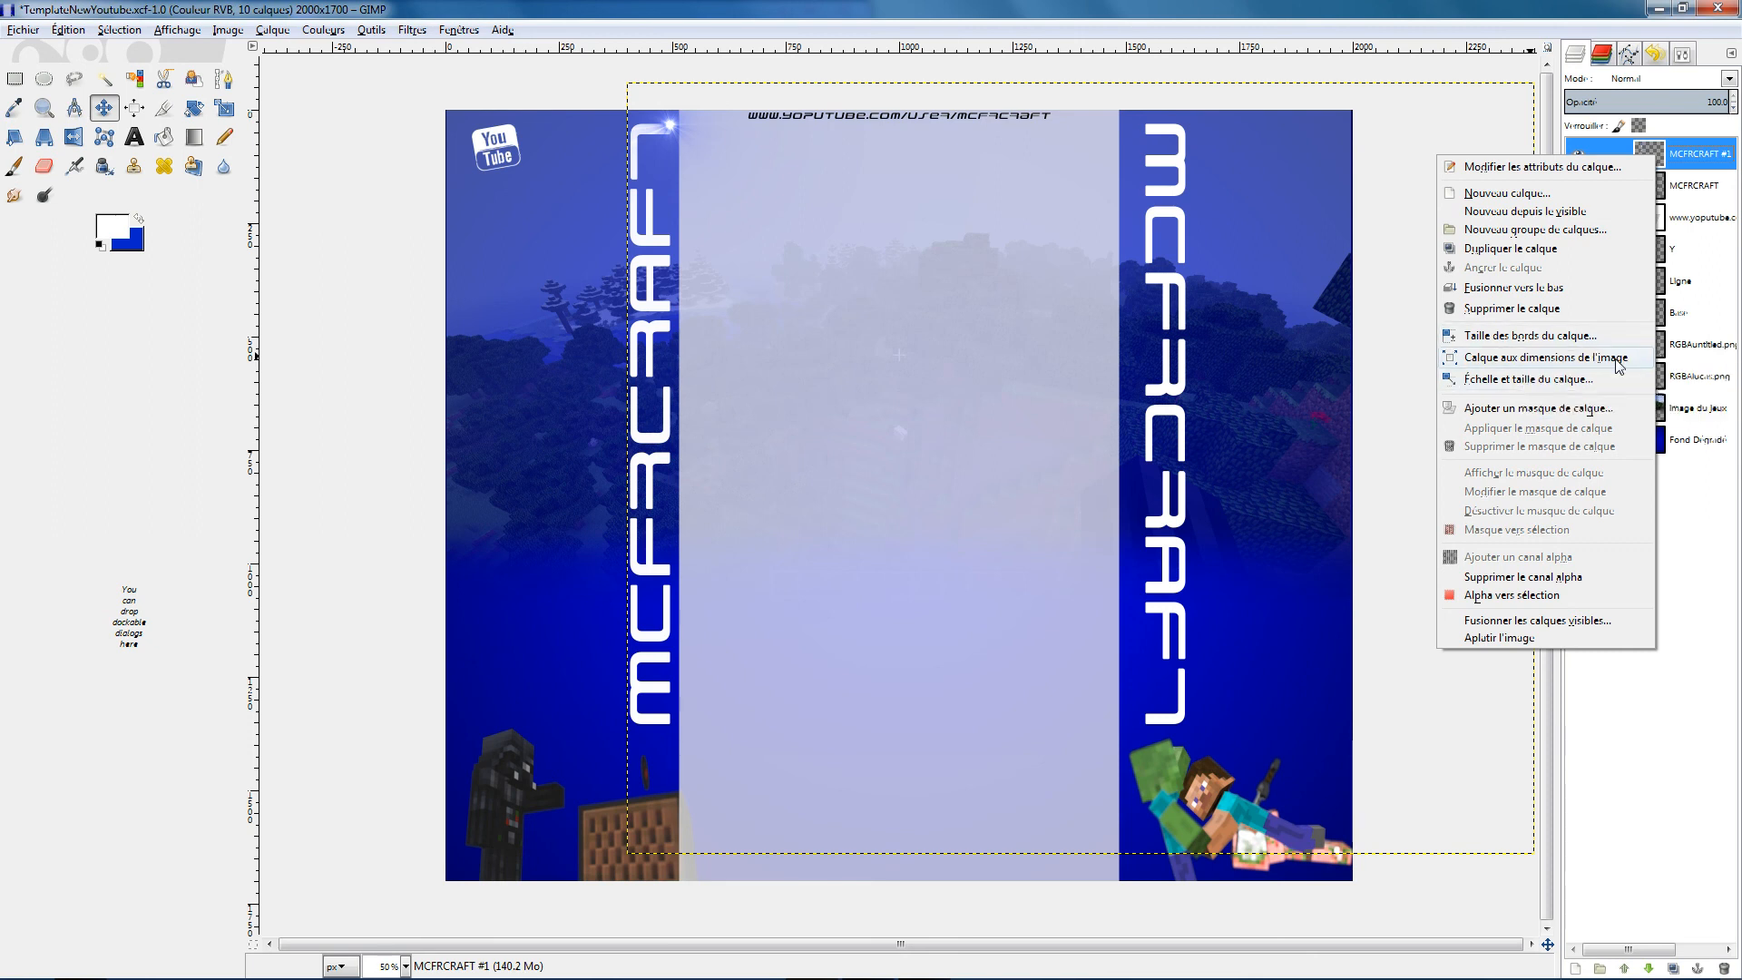
pyautogui.click(1578, 358)
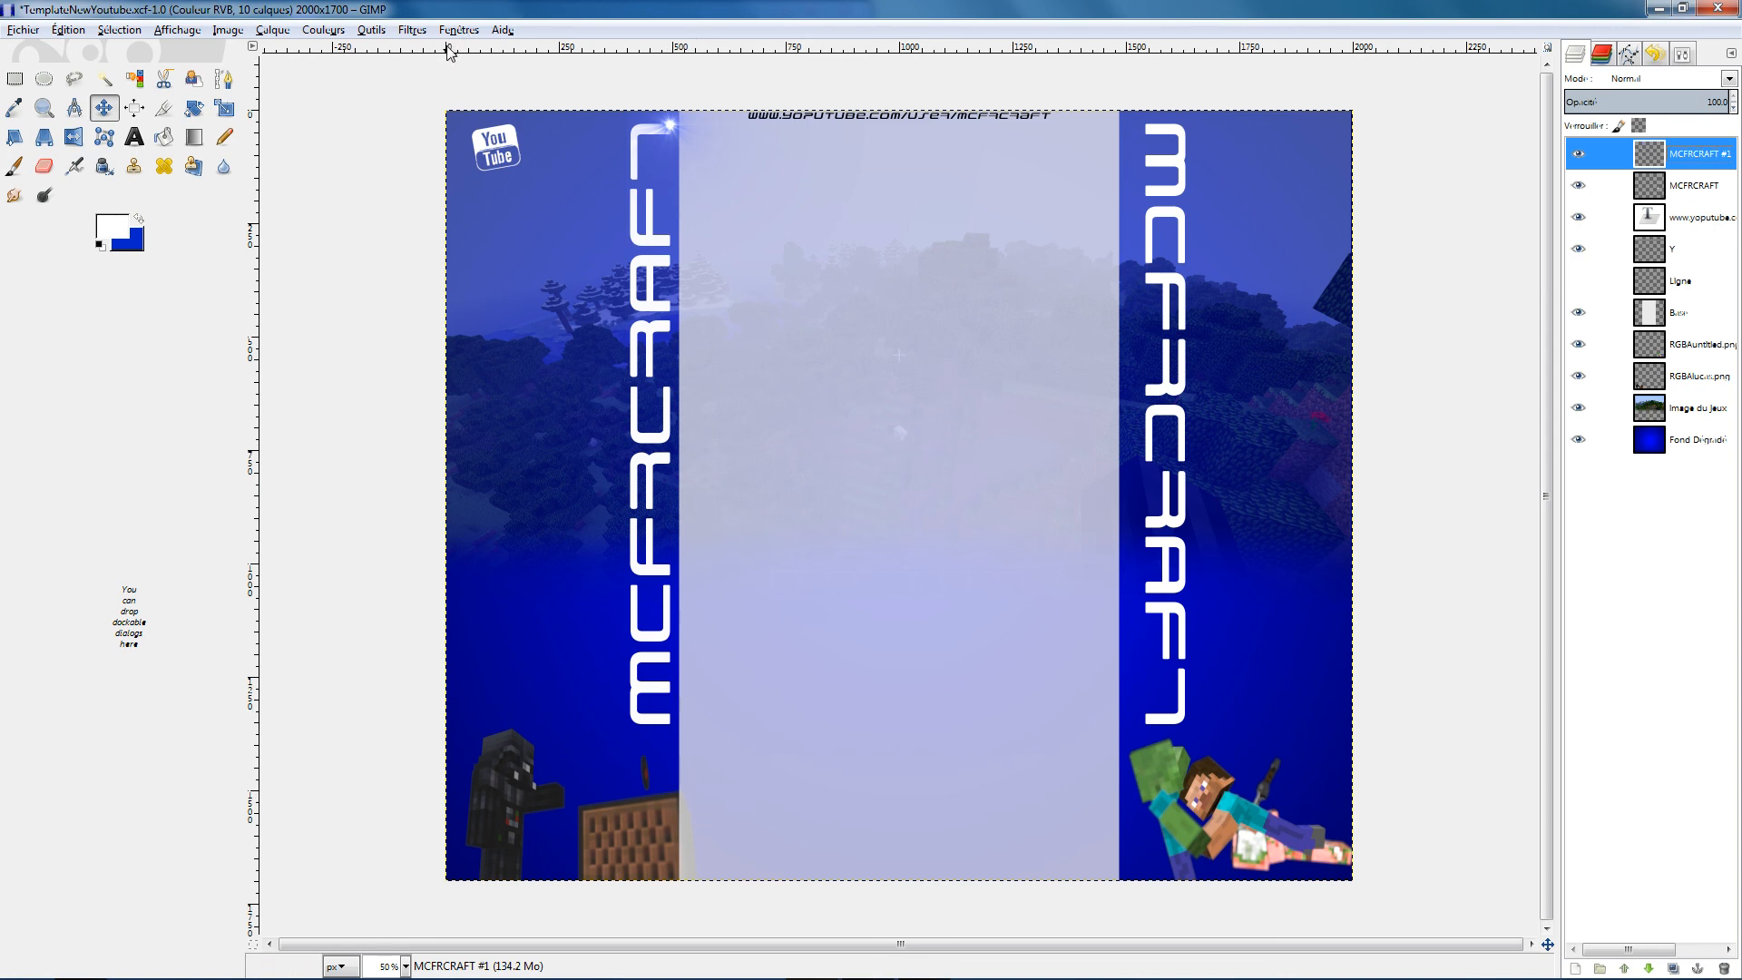
# Try repeating the Supernova filter with its last settings on the MCFRCRAFT #1 layer and undo it
pyautogui.click(412, 31)
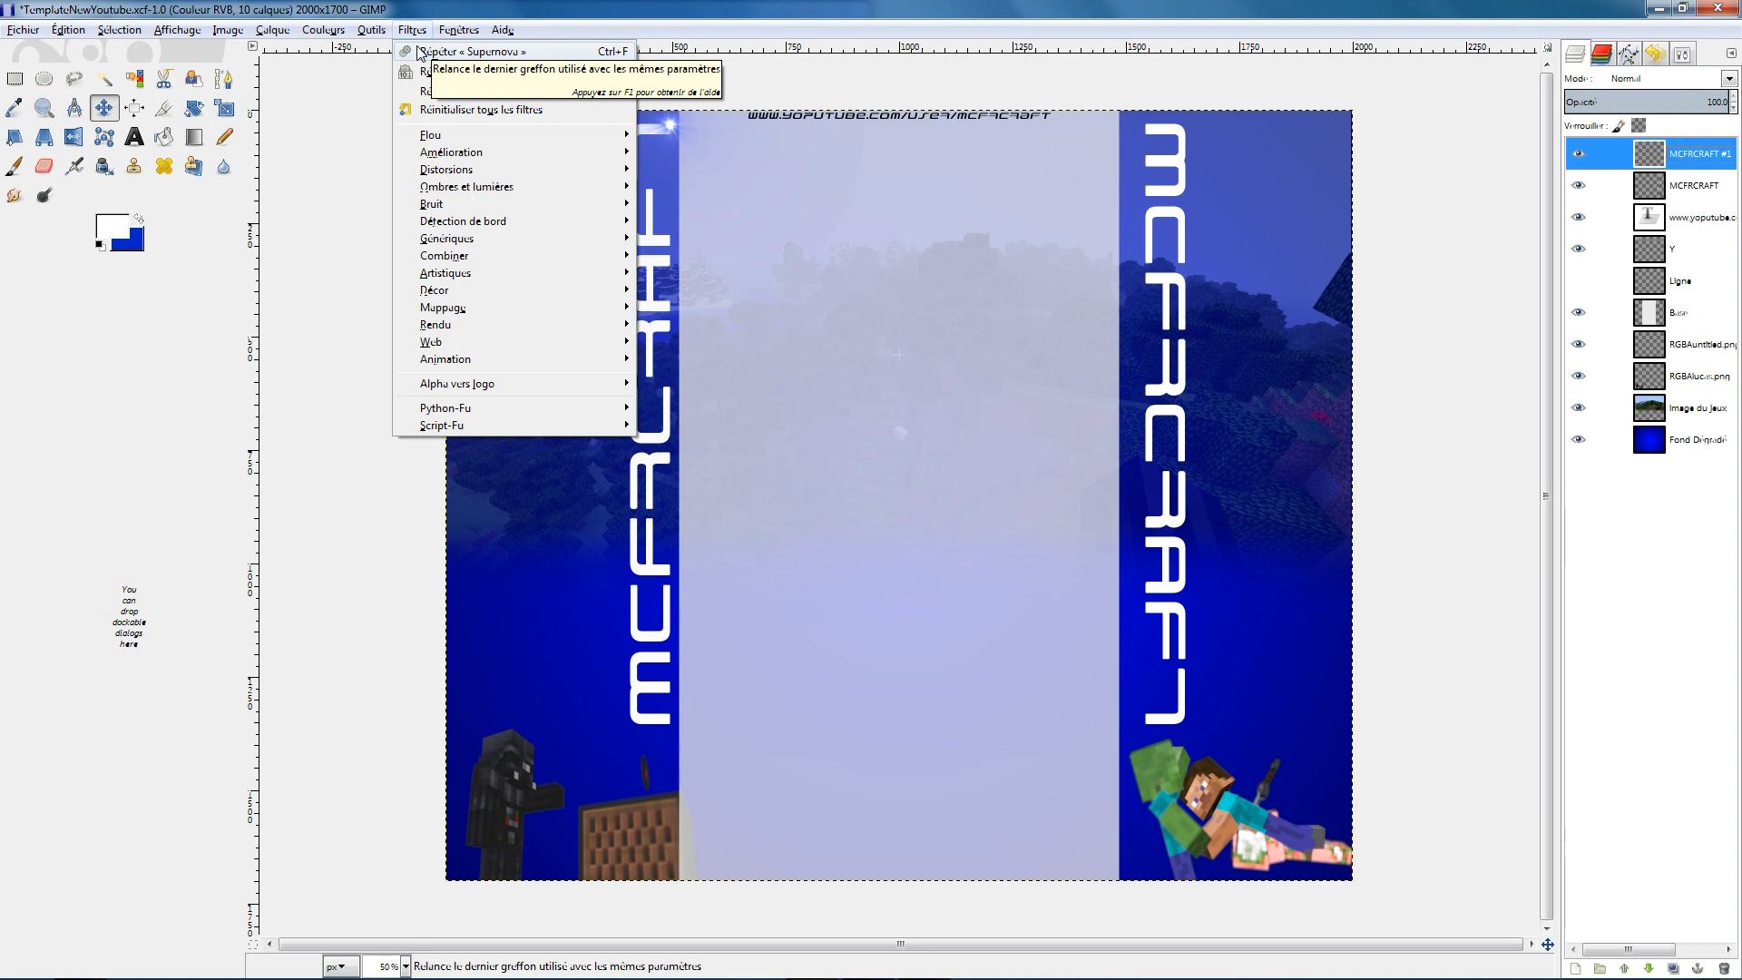
pyautogui.click(418, 52)
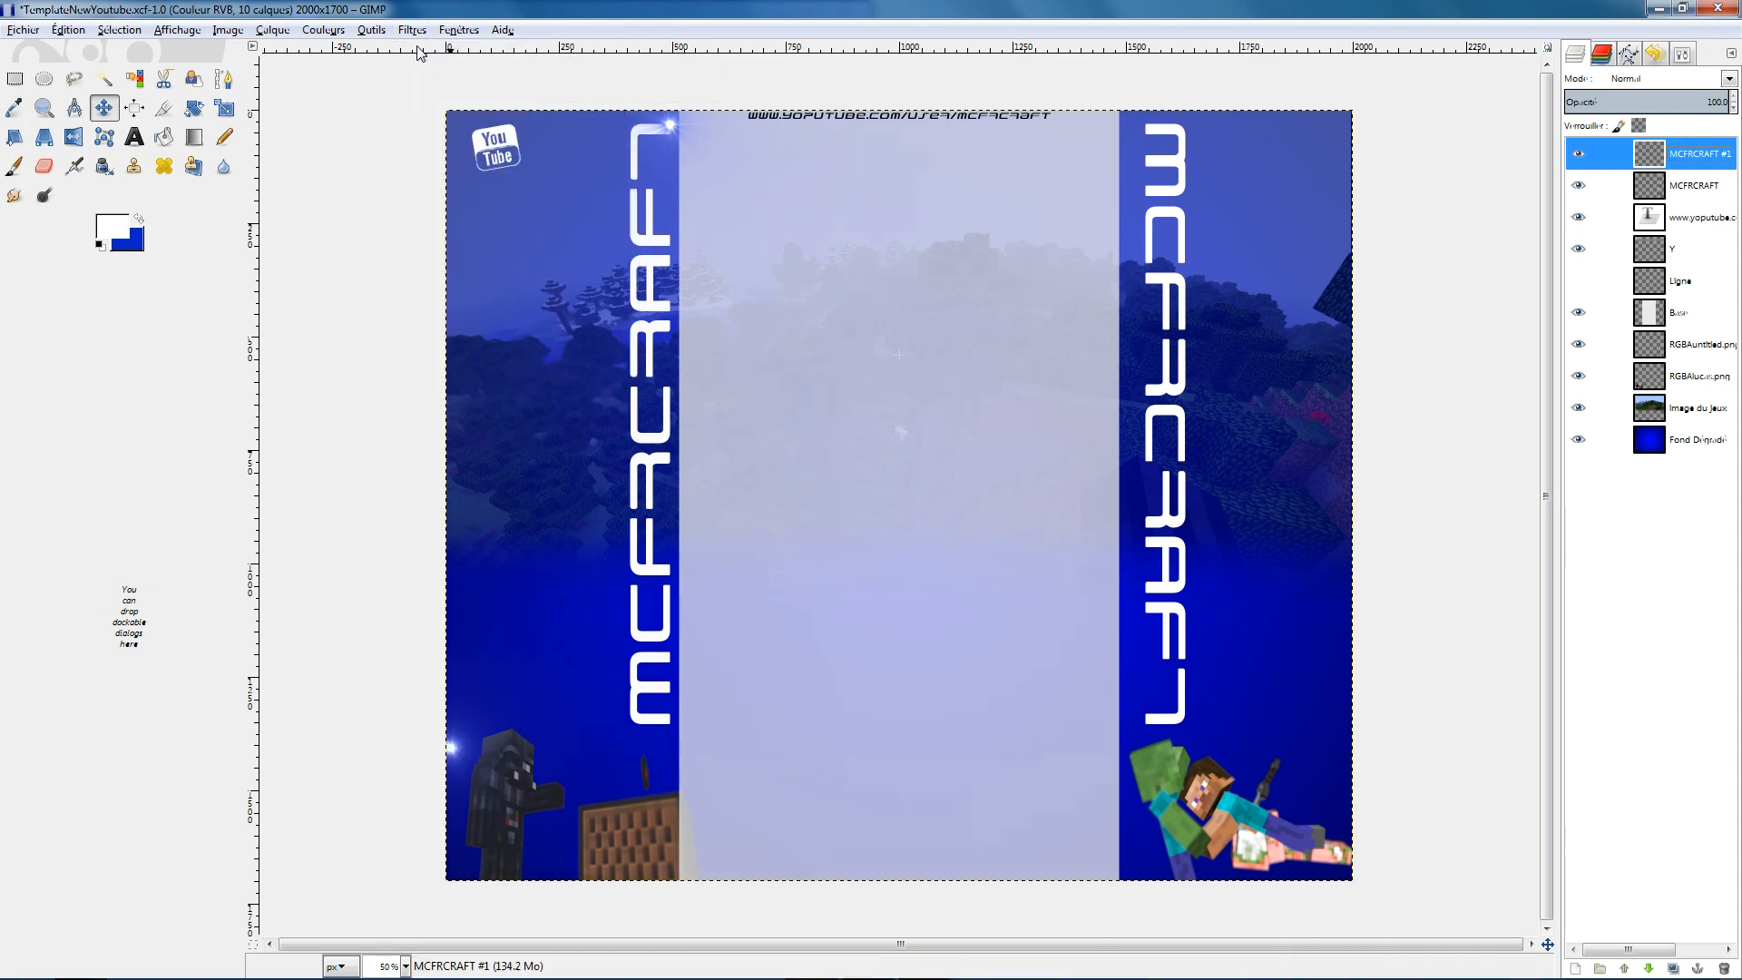
pyautogui.hotkey('ctrl', 'z')
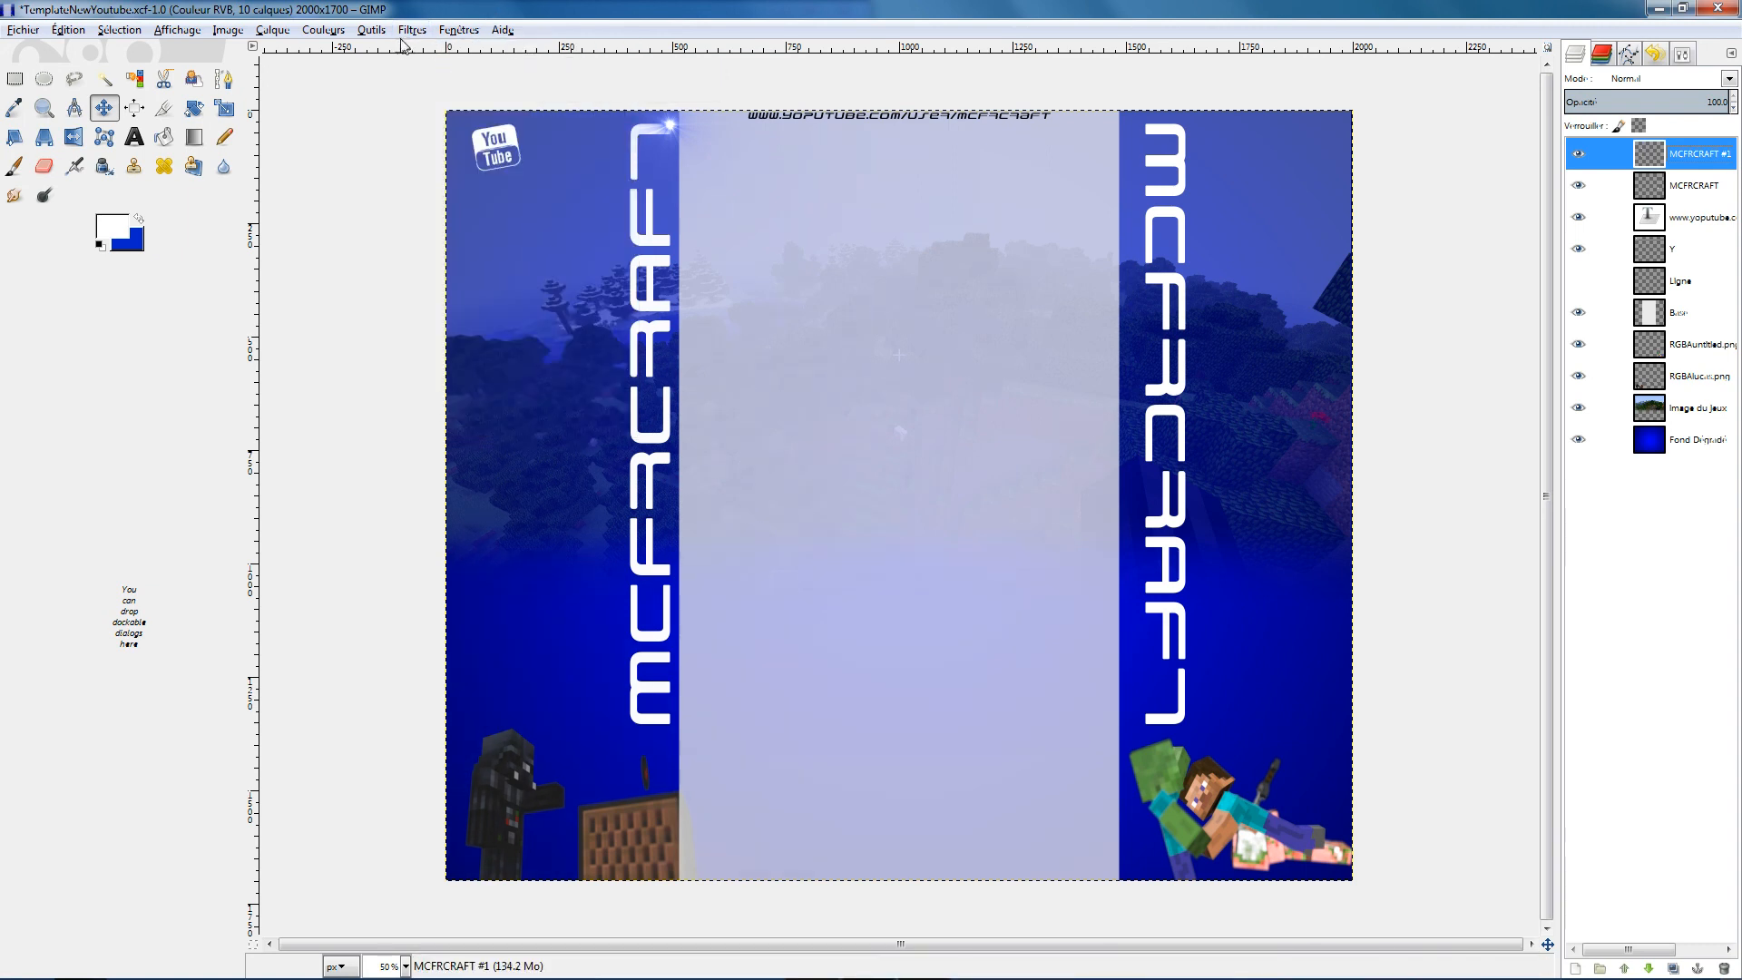
# Reopen the Supernova filter for MCFRCRAFT #1 and place its centre near the lower outer corner of the M, at X 393, Y 1346
pyautogui.click(412, 31)
pyautogui.click(445, 72)
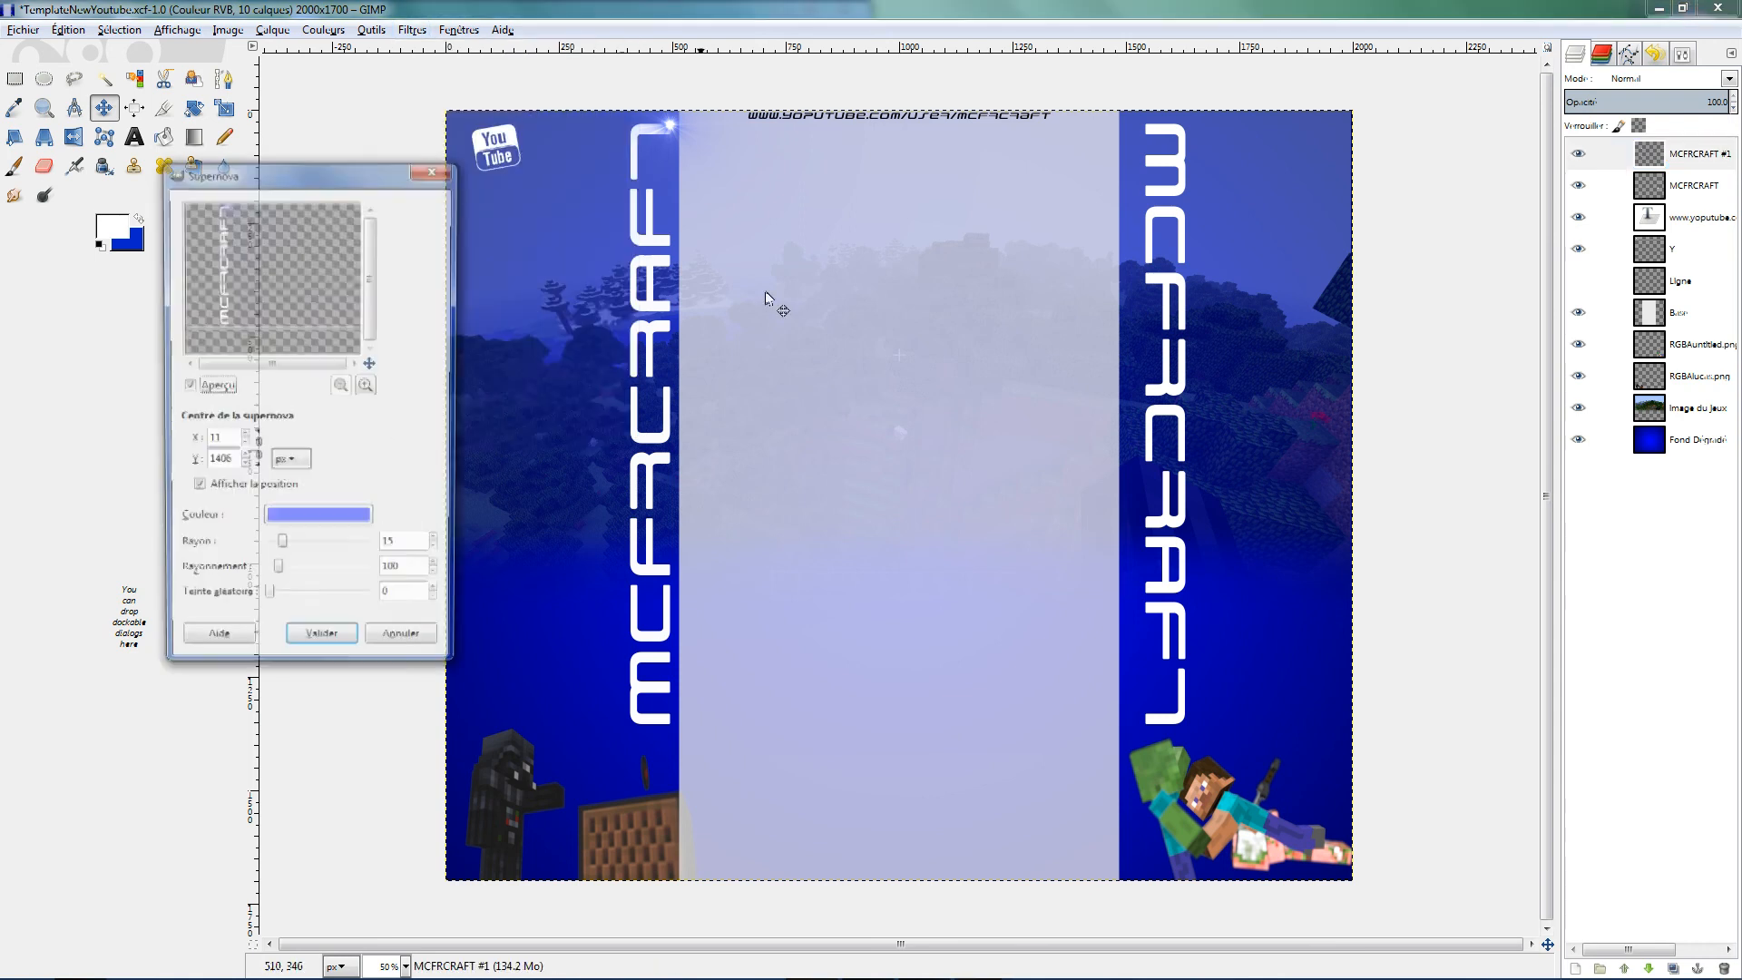
pyautogui.click(366, 386)
pyautogui.click(366, 385)
pyautogui.moveTo(270, 364); pyautogui.dragTo(207, 364)
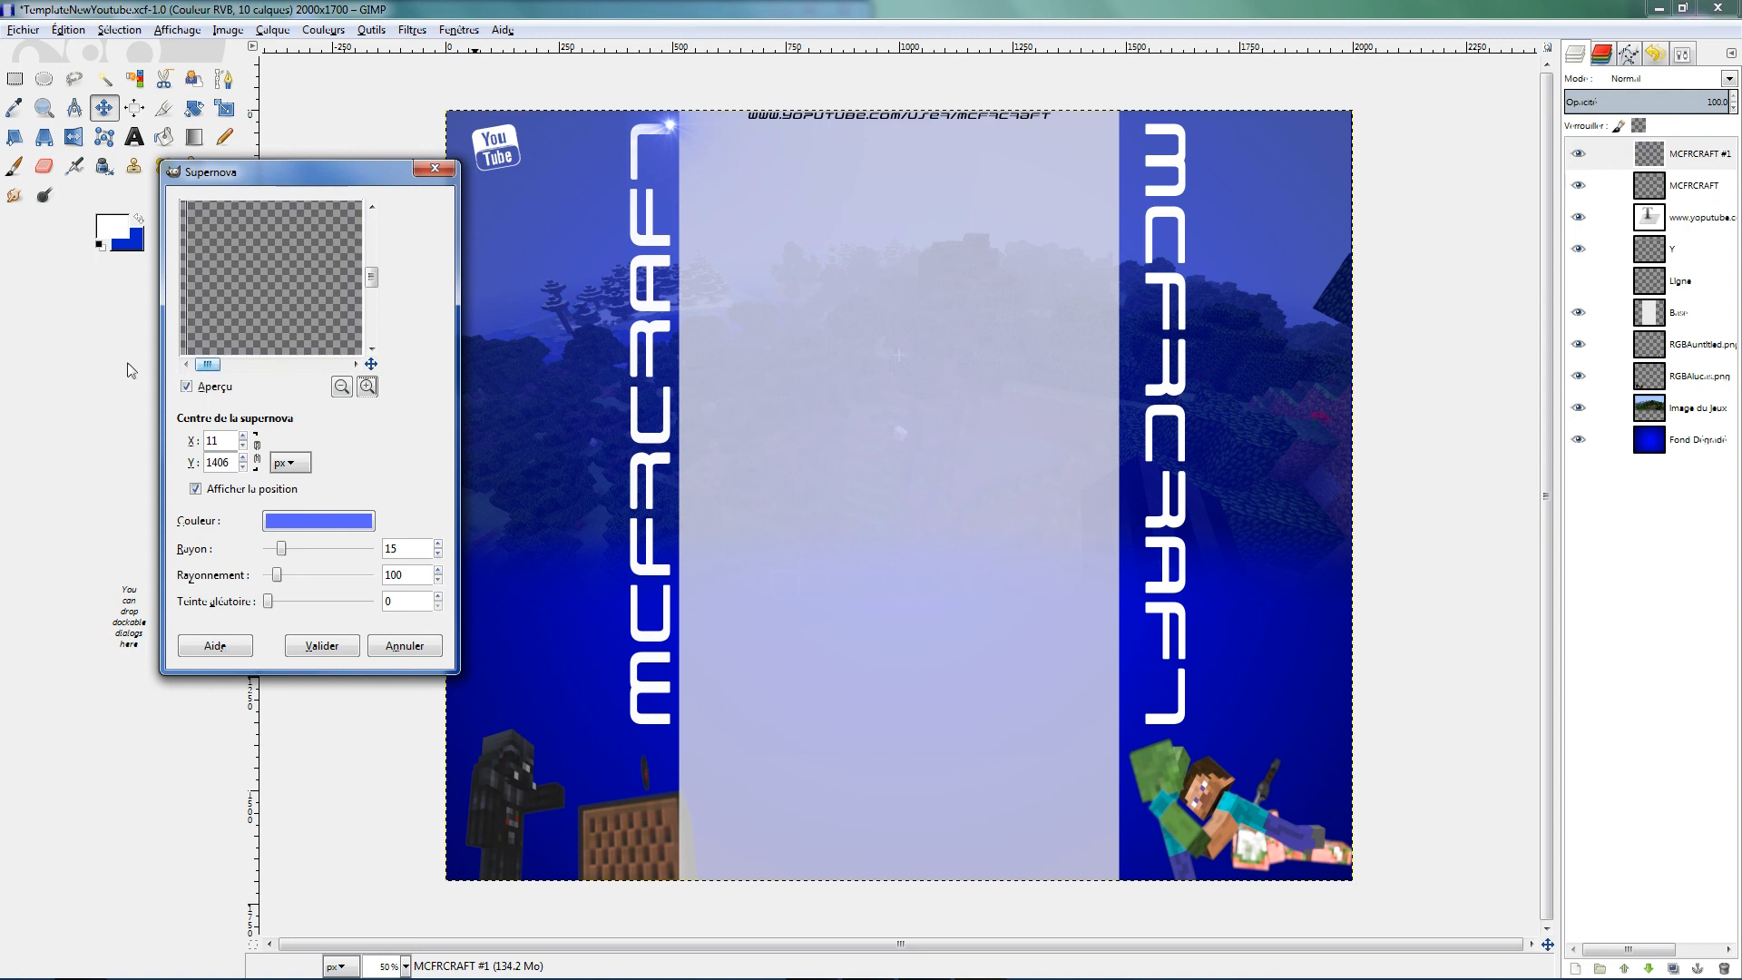
pyautogui.moveTo(372, 281); pyautogui.dragTo(374, 328)
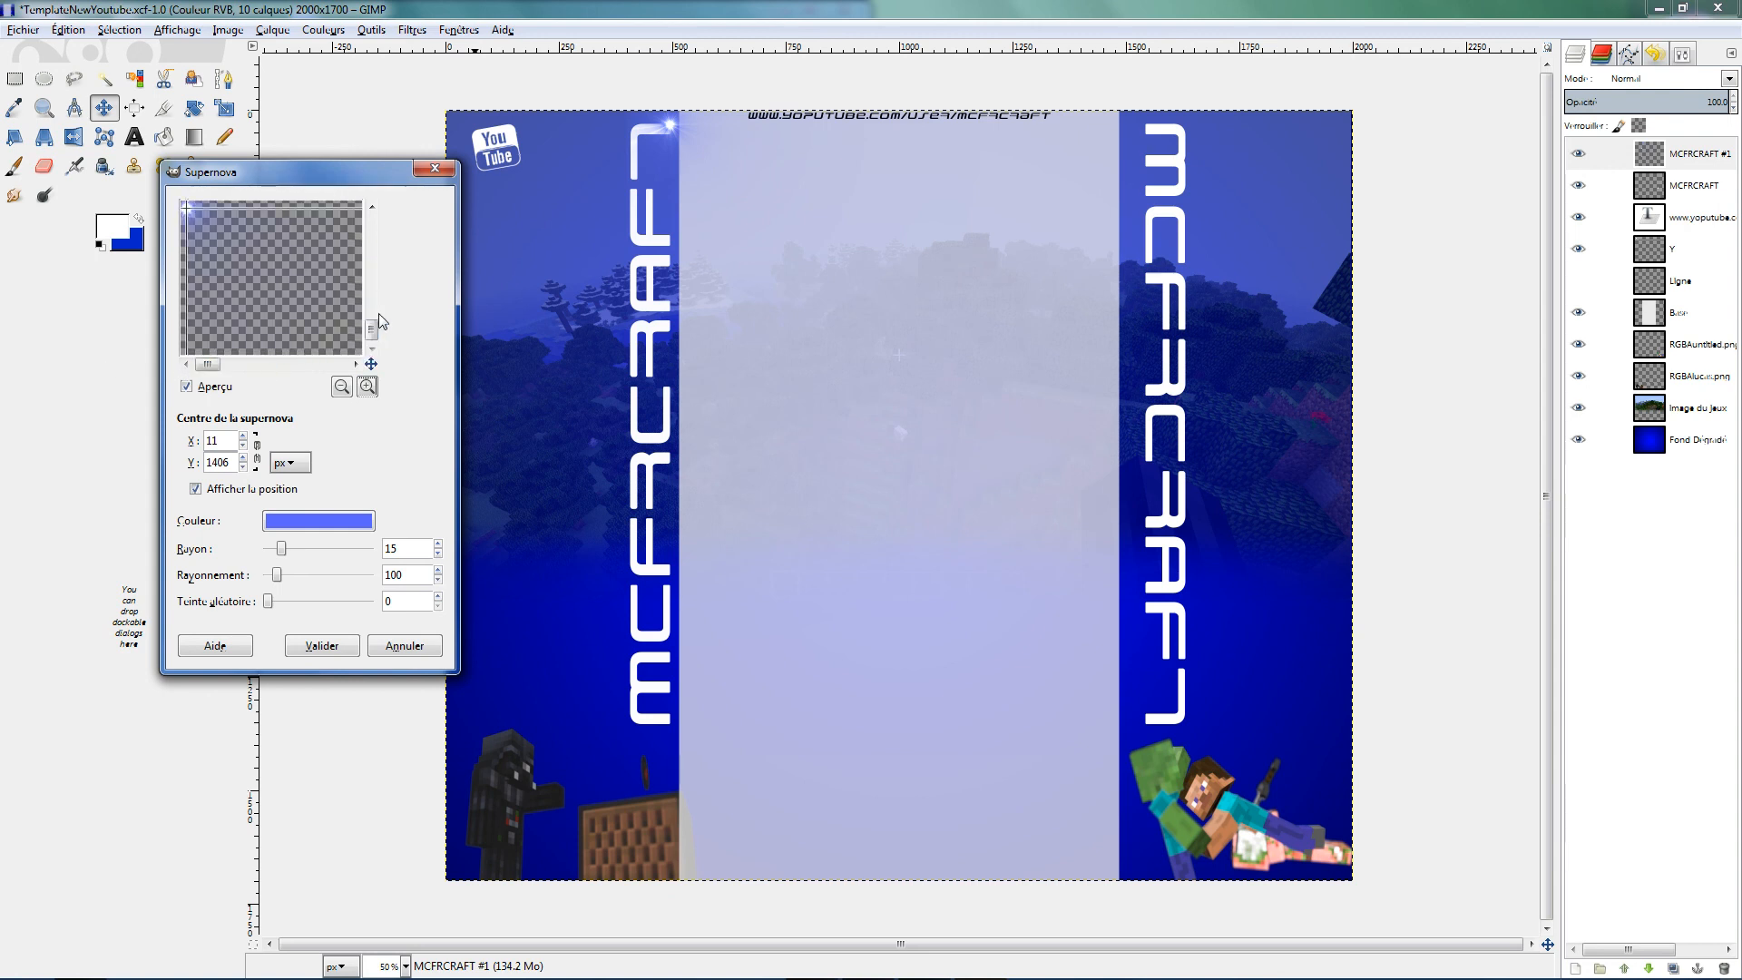
pyautogui.moveTo(213, 367); pyautogui.dragTo(367, 375)
pyautogui.click(348, 383)
pyautogui.click(349, 382)
pyautogui.click(242, 312)
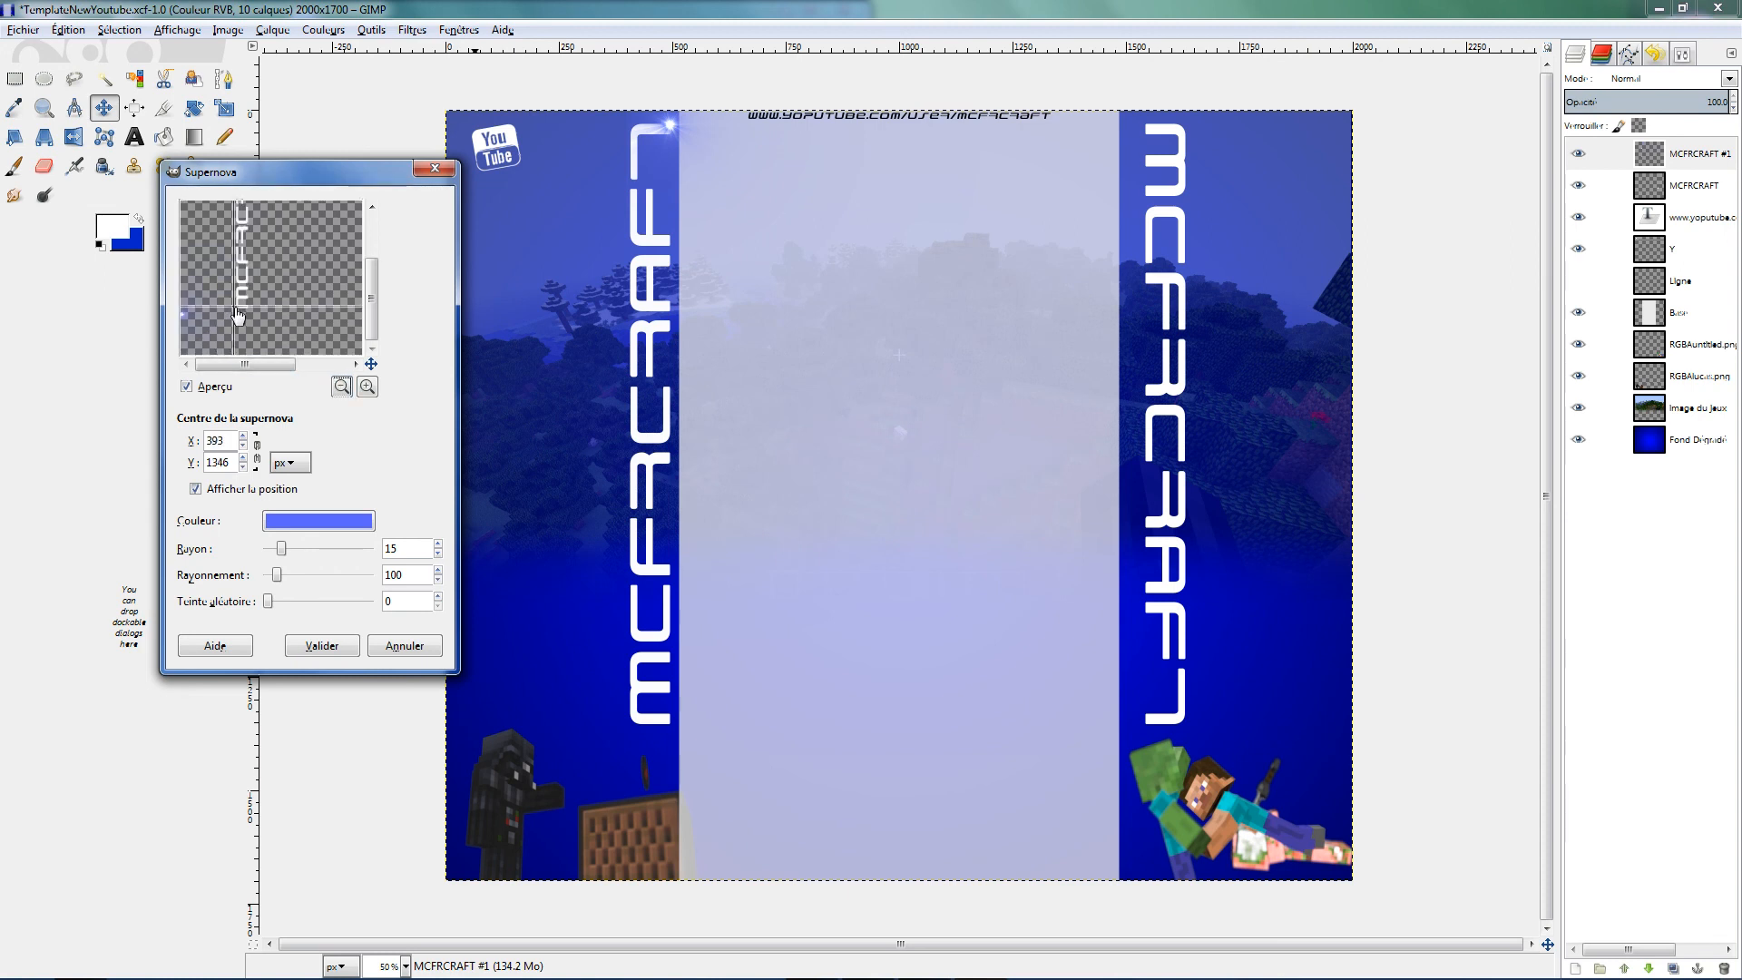
# Fine-tune the supernova's centre on the M's lower outer corner to X 417, Y 1344 and apply the filter
pyautogui.click(361, 383)
pyautogui.click(361, 383)
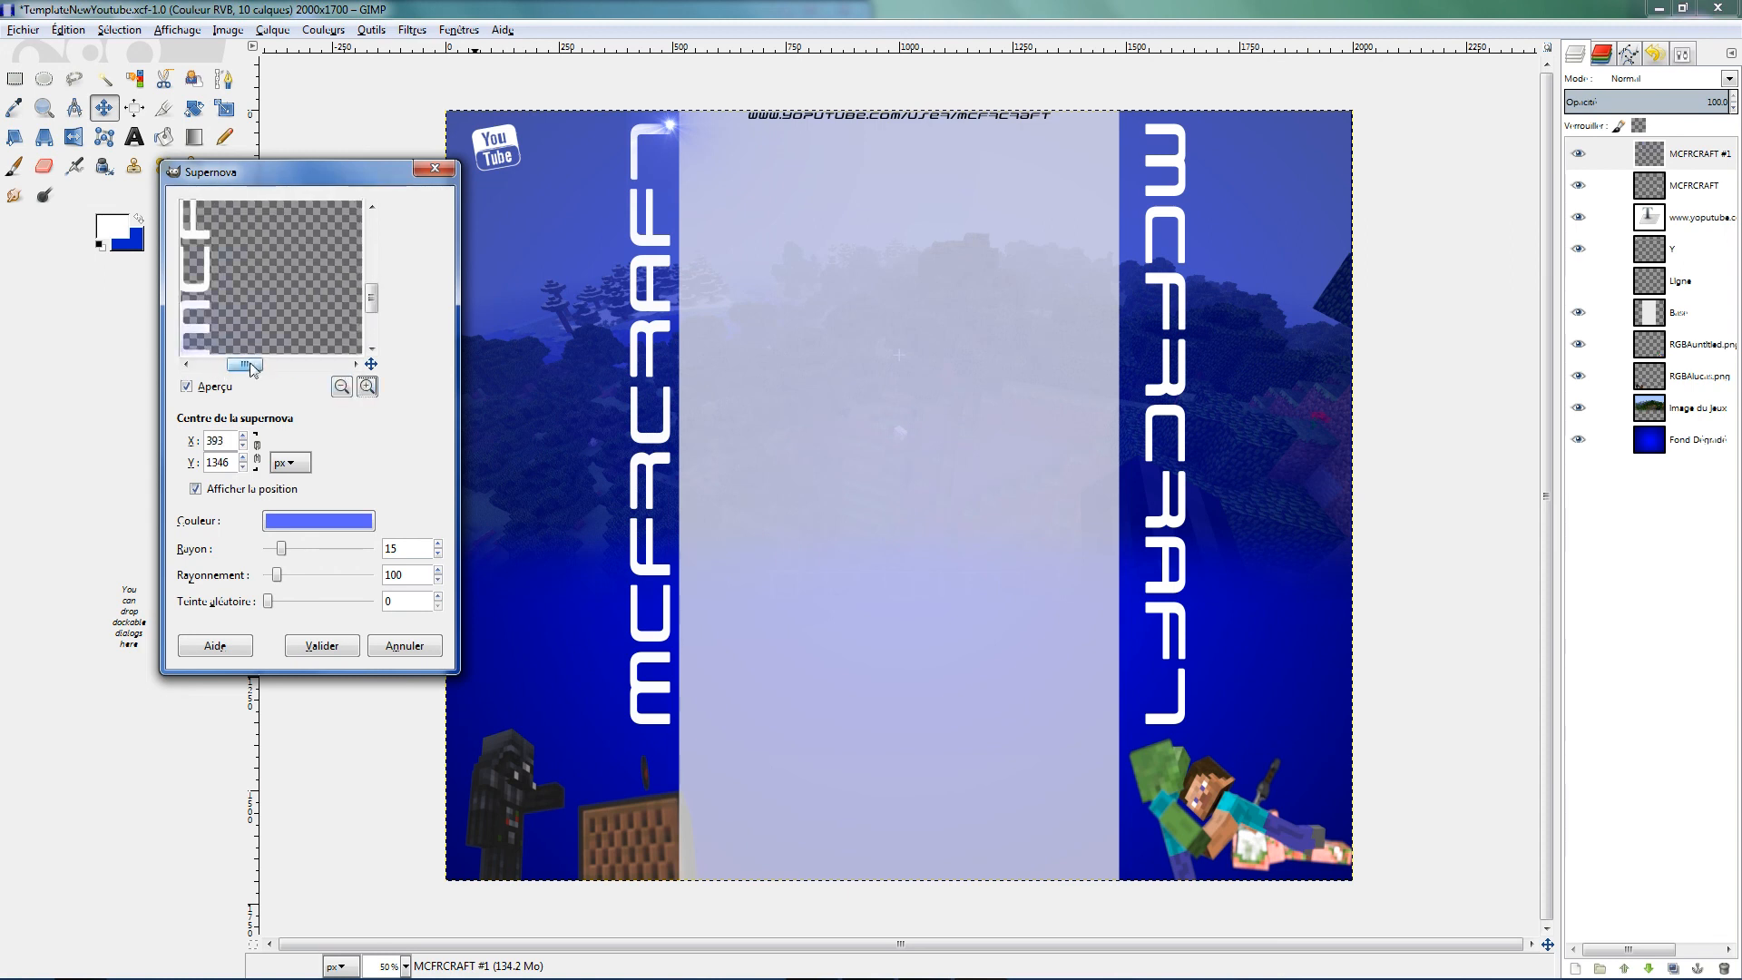
pyautogui.scroll(-2, 375, 316)
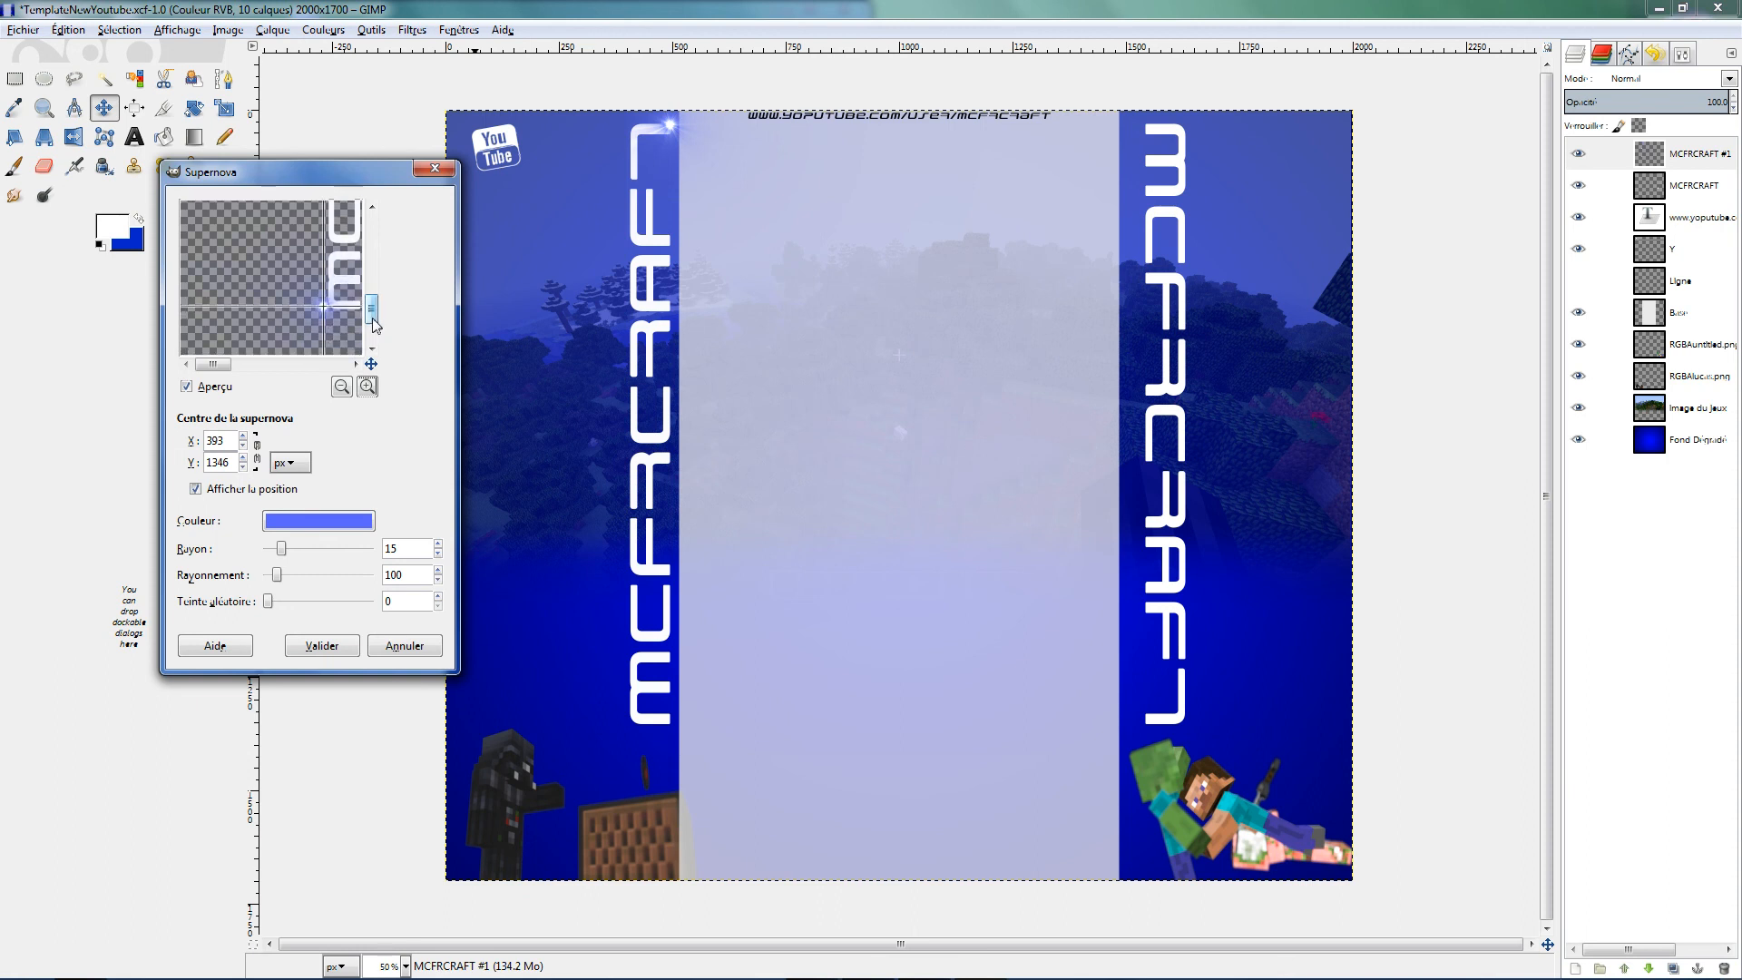
pyautogui.click(329, 307)
pyautogui.click(366, 385)
pyautogui.moveTo(211, 367); pyautogui.dragTo(228, 366)
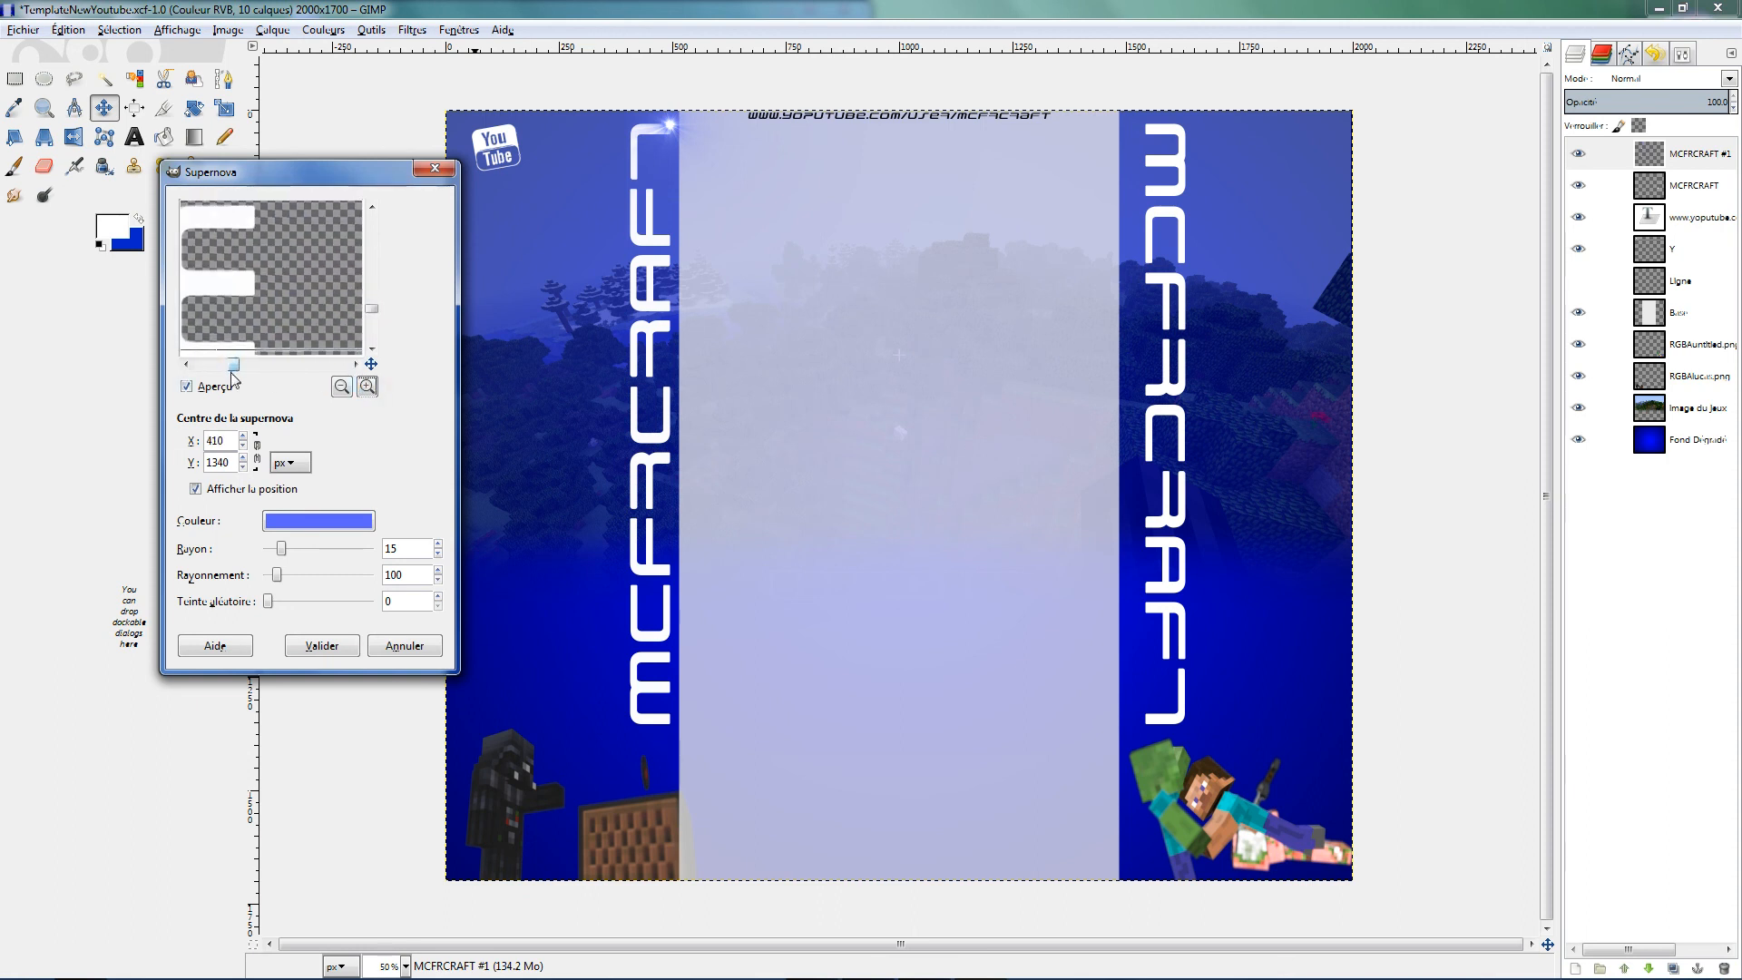
pyautogui.click(372, 348)
pyautogui.click(234, 320)
pyautogui.click(235, 323)
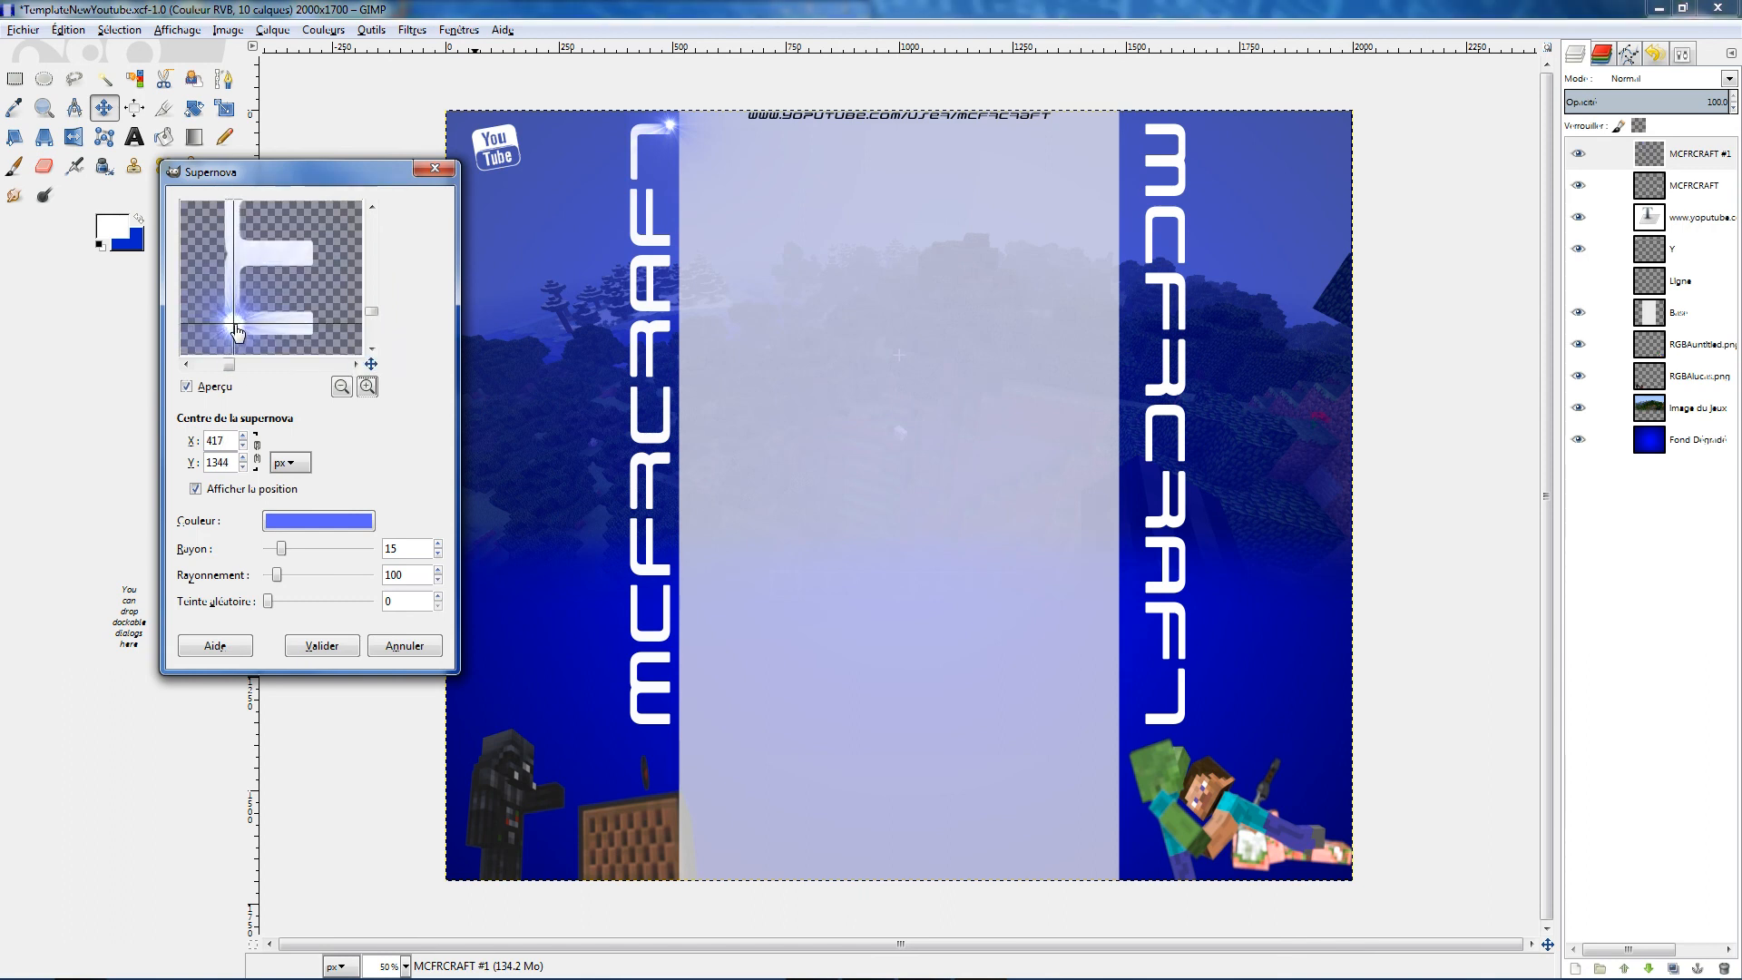
pyautogui.click(322, 646)
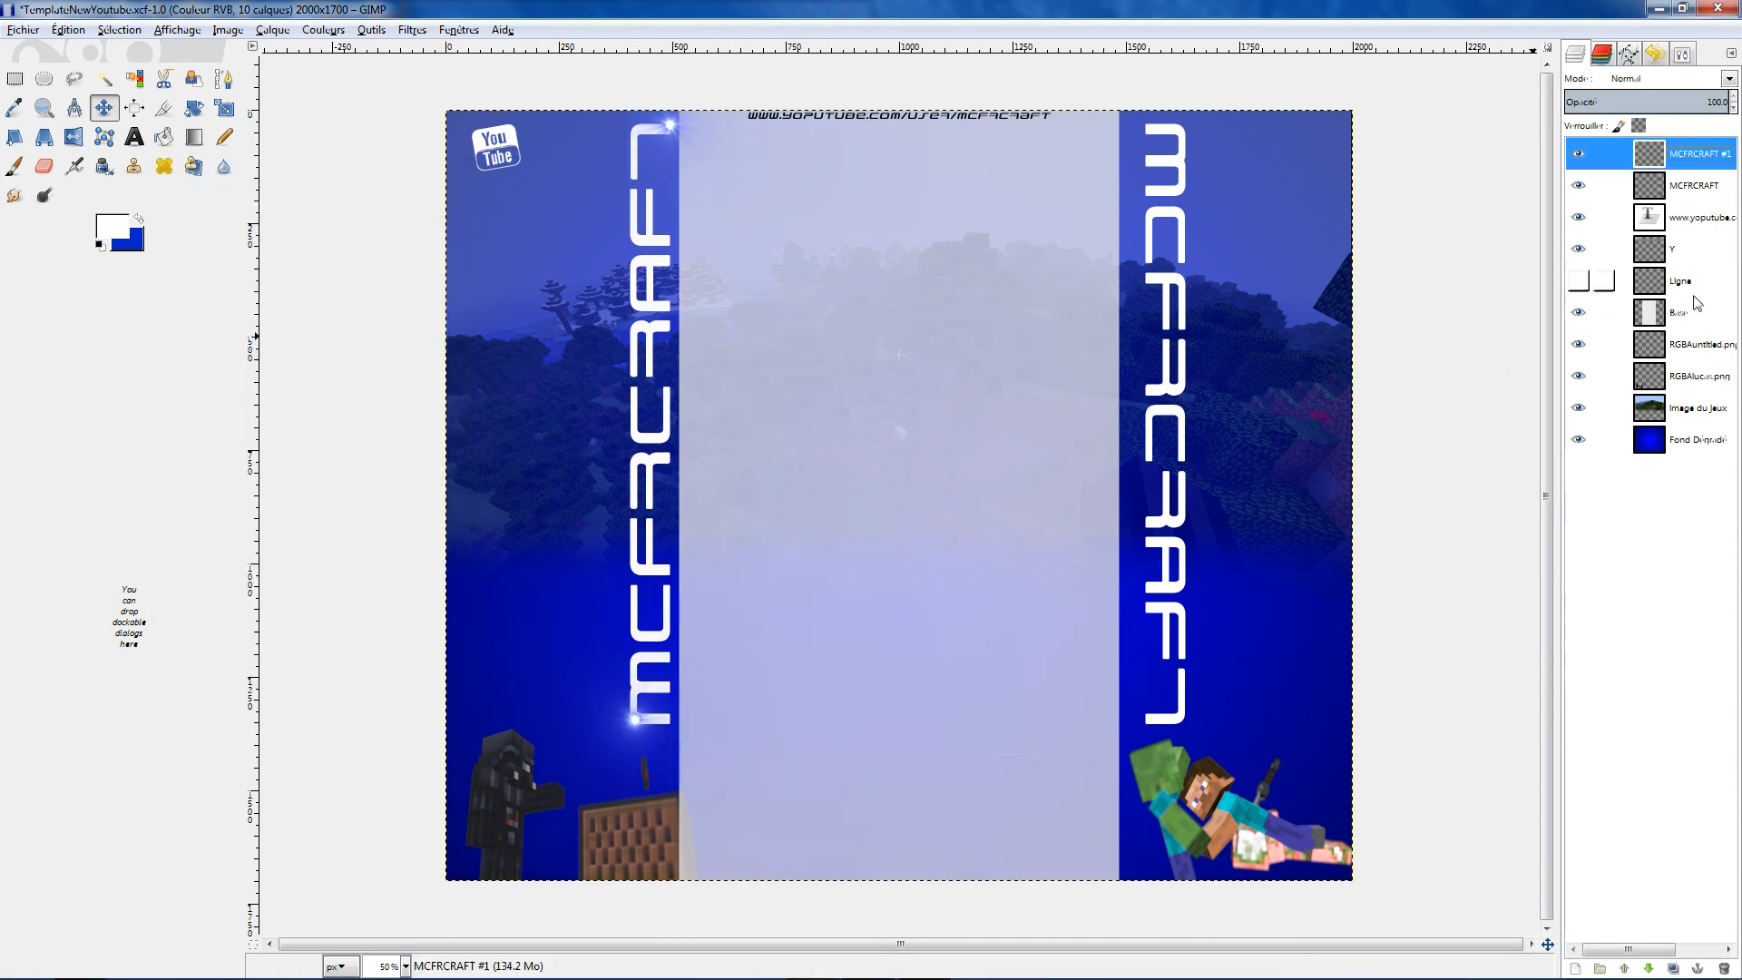
# Select the MCFRCRAFT layer of the second title and fit it to the image dimensions
pyautogui.click(1656, 189)
pyautogui.rightClick(1655, 189)
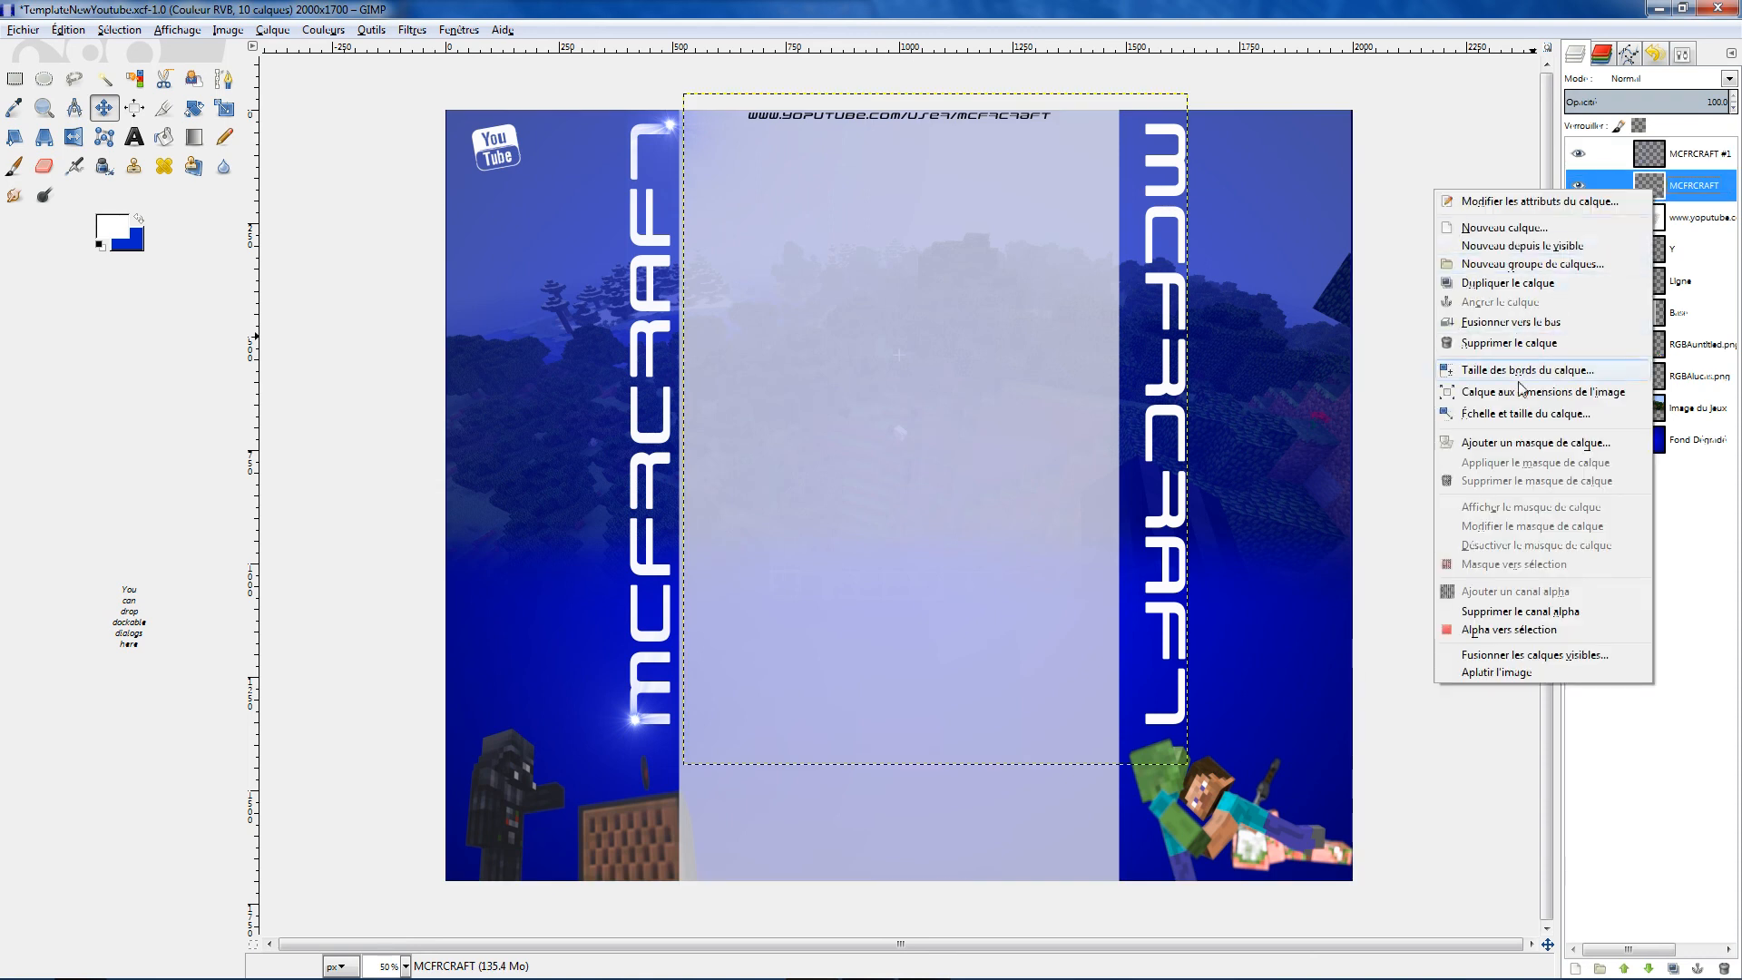
pyautogui.click(1498, 406)
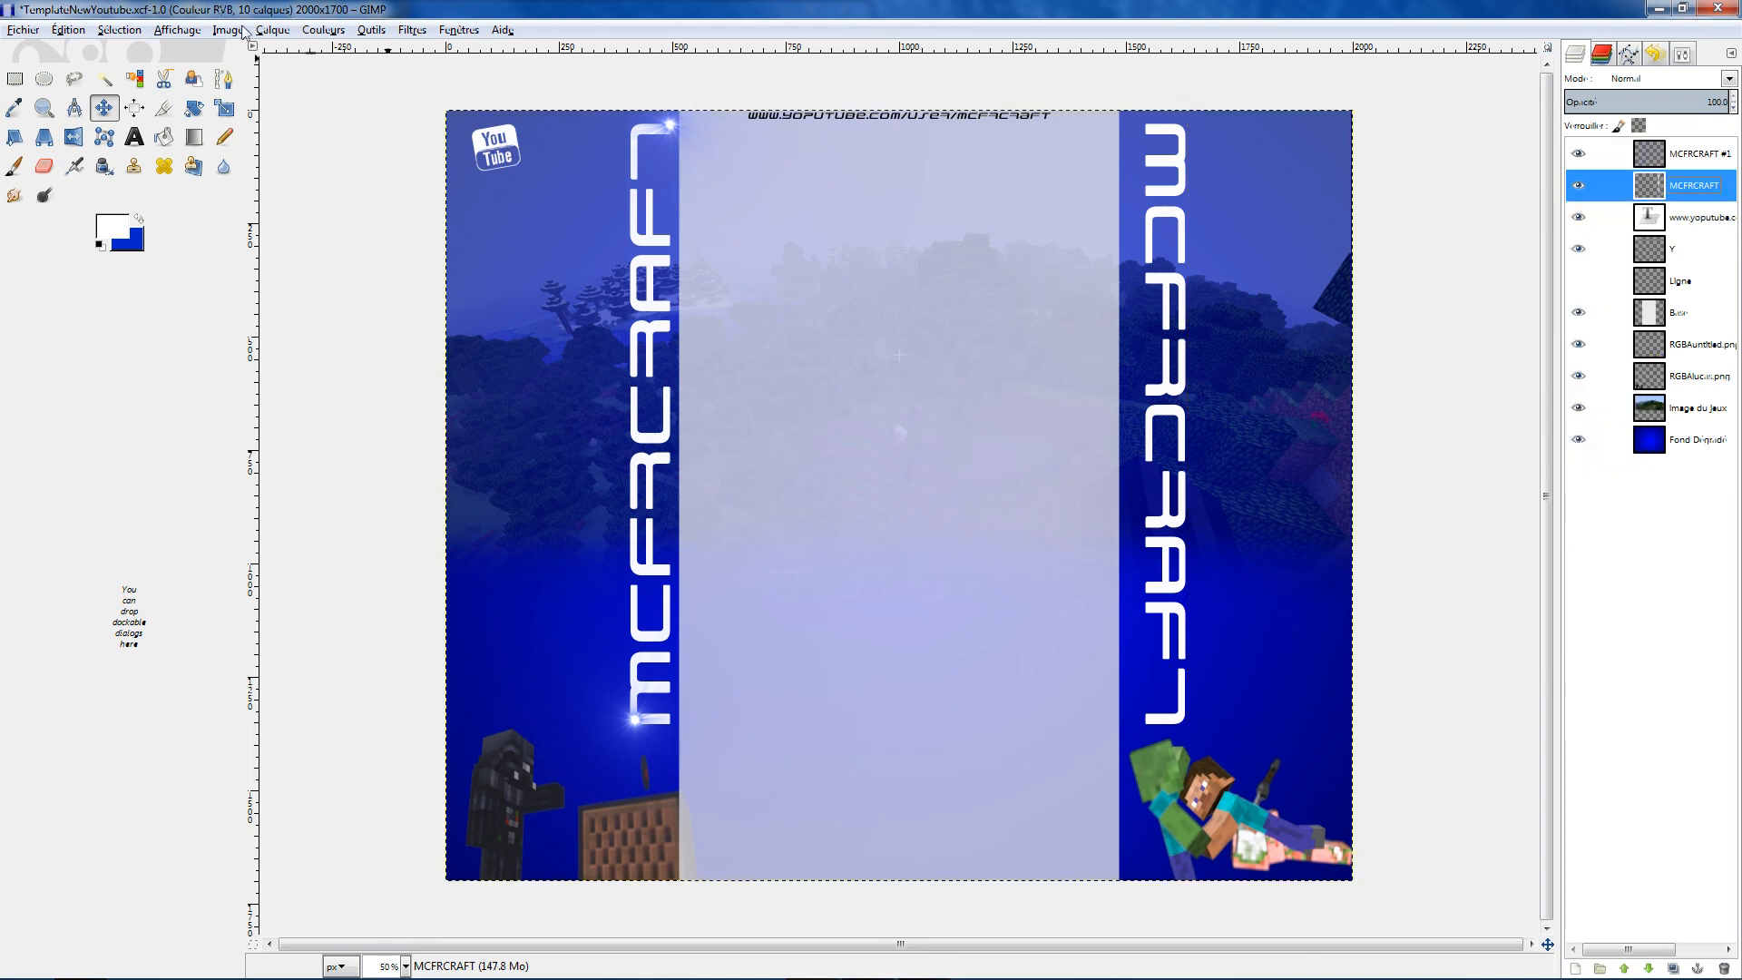
# Apply a supernova to the MCFRCRAFT layer at the upper outer corner of the M, centred at X 1540, Y 25
pyautogui.click(454, 30)
pyautogui.click(458, 30)
pyautogui.click(412, 30)
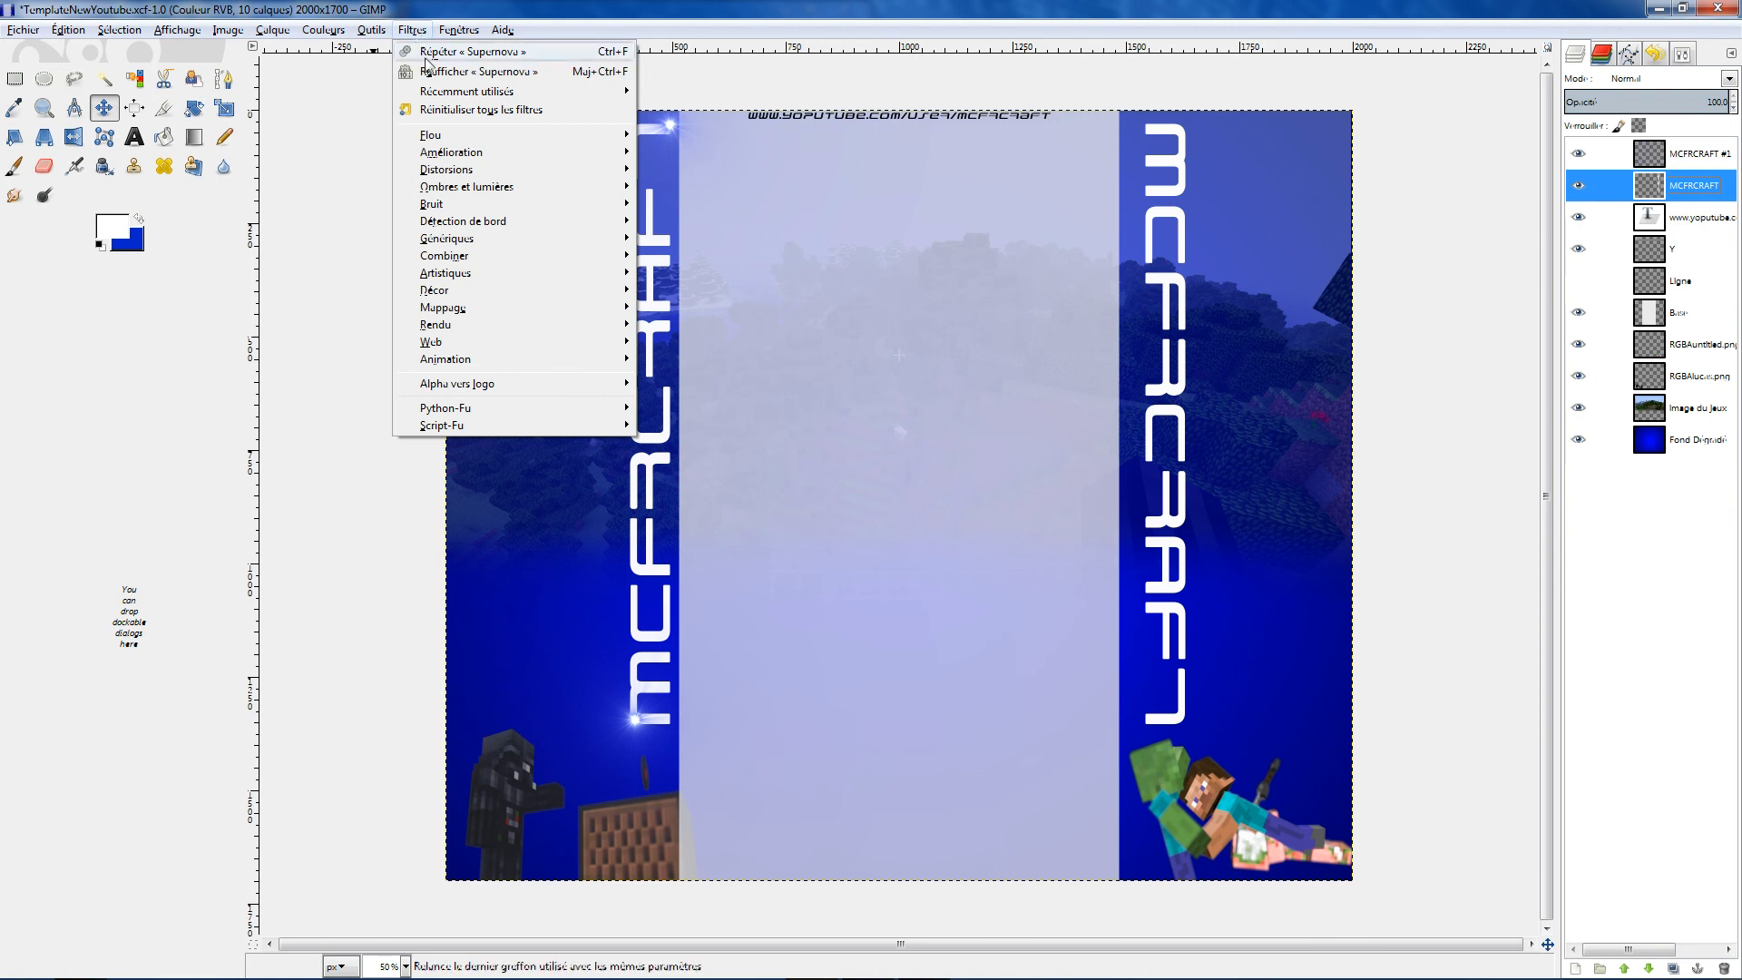
pyautogui.click(474, 77)
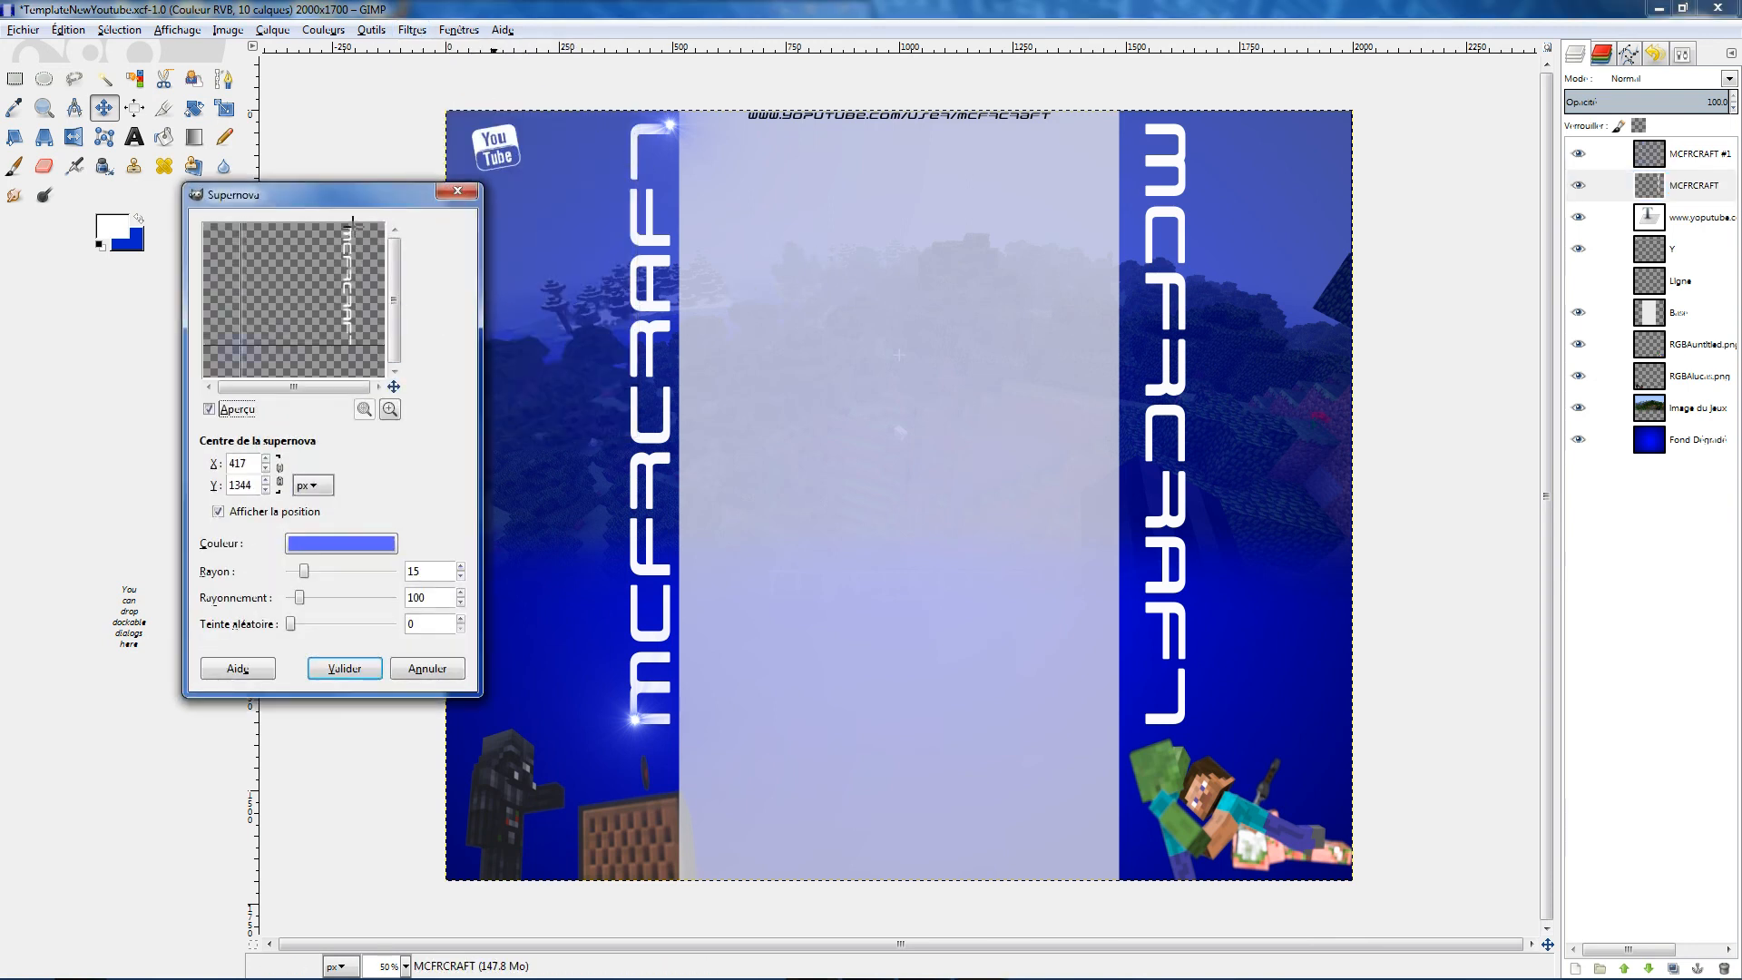
pyautogui.click(346, 225)
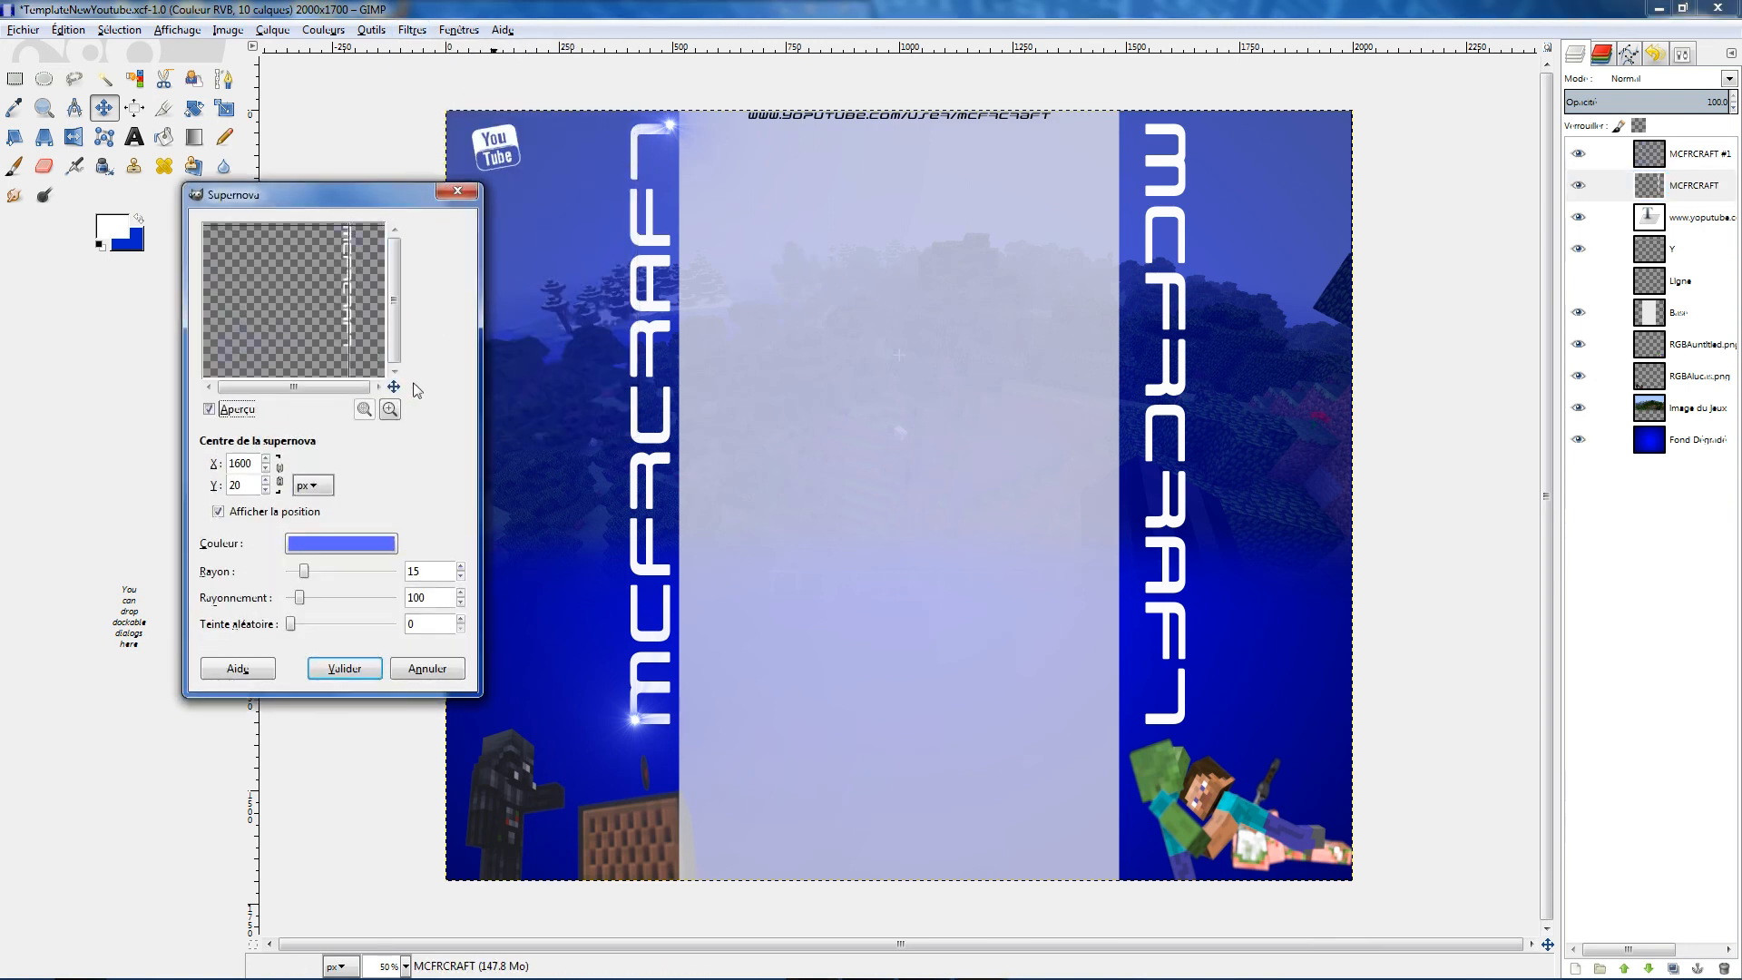
pyautogui.click(390, 409)
pyautogui.click(390, 409)
pyautogui.moveTo(395, 299); pyautogui.dragTo(414, 238)
pyautogui.moveTo(310, 387); pyautogui.dragTo(345, 387)
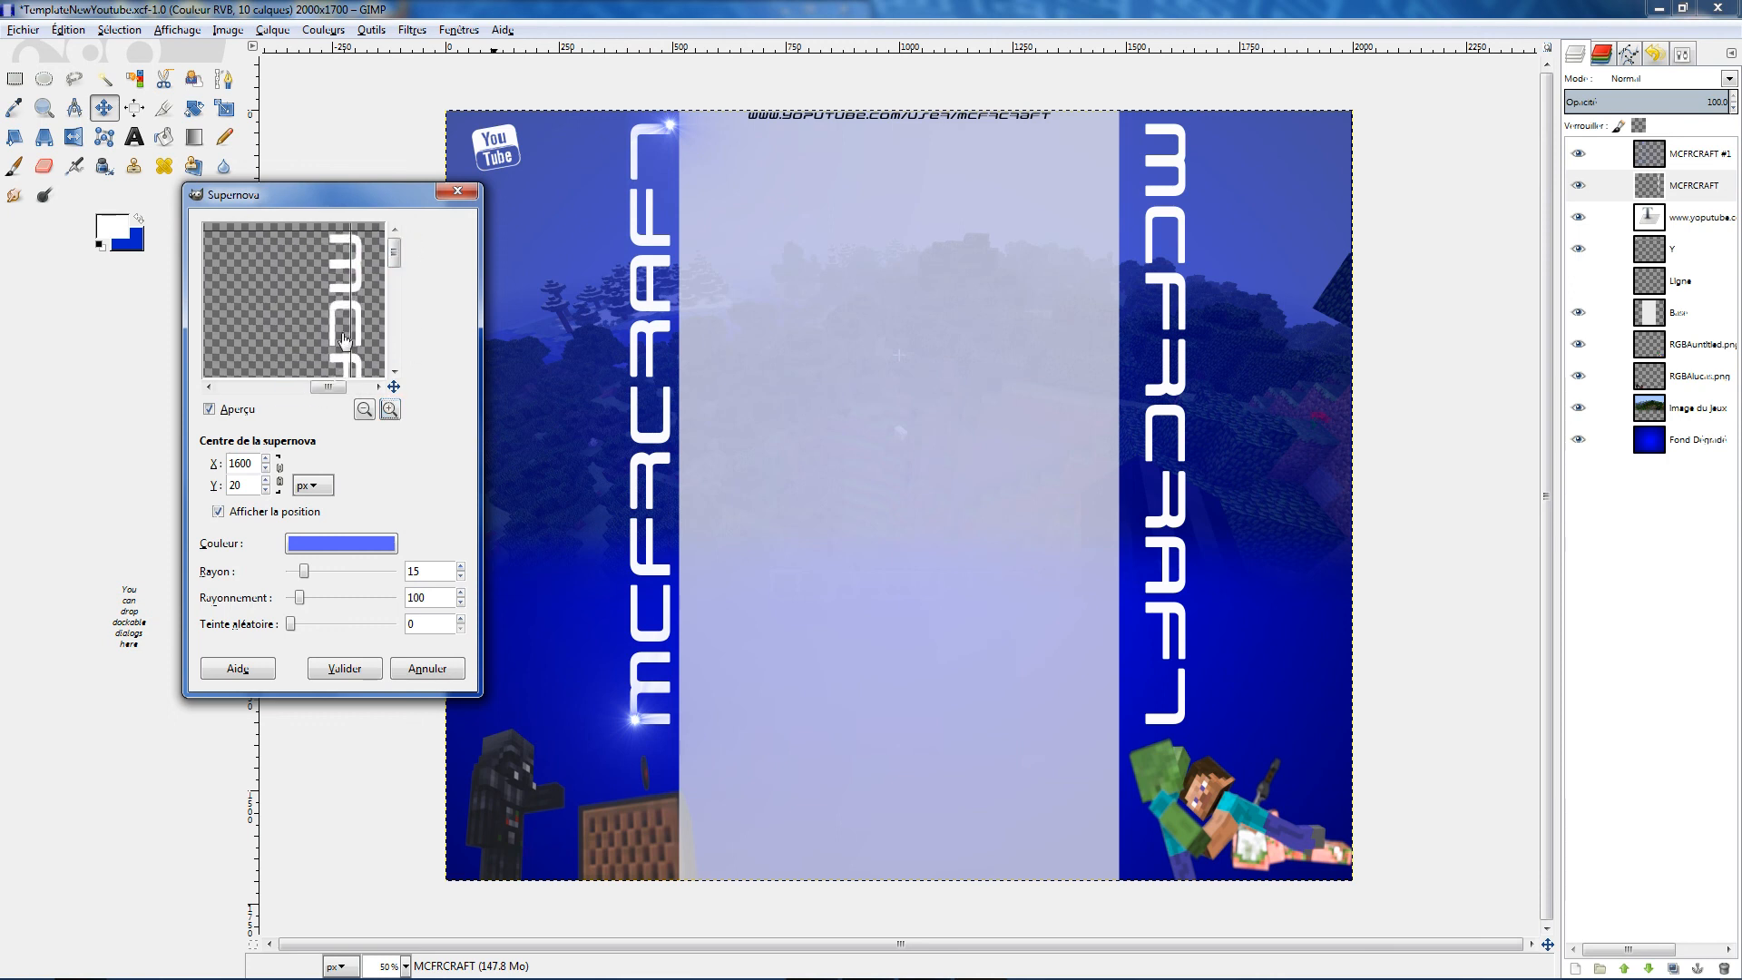
pyautogui.click(329, 232)
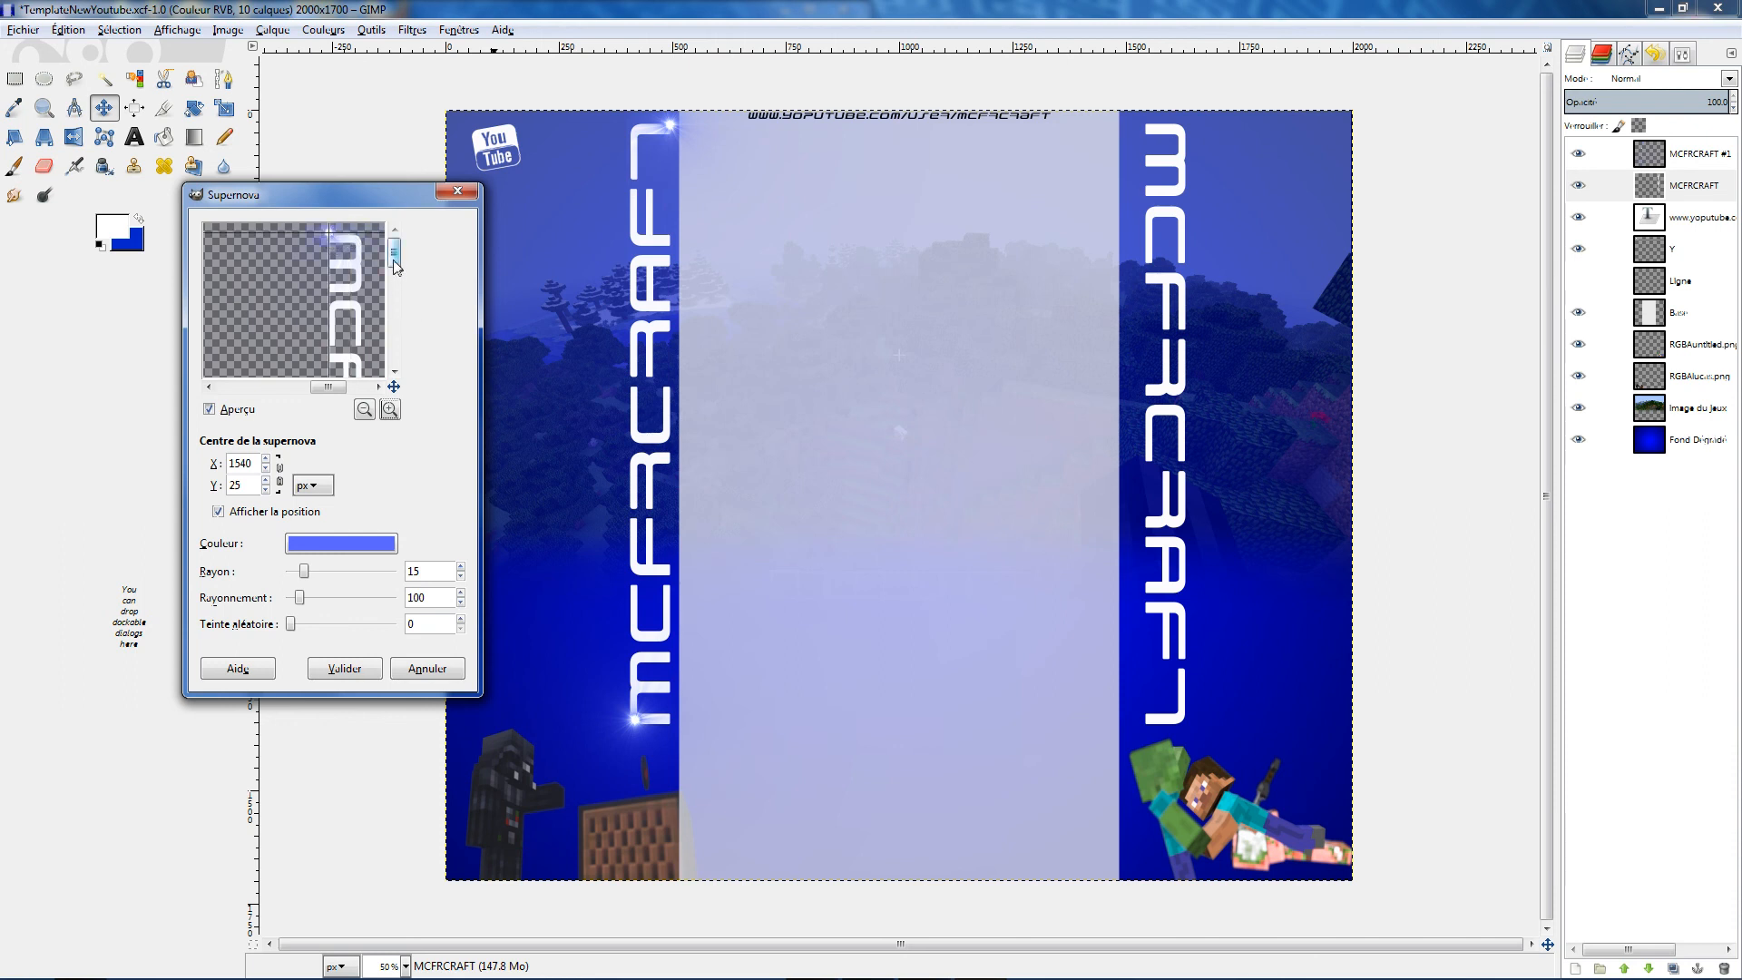
pyautogui.click(345, 668)
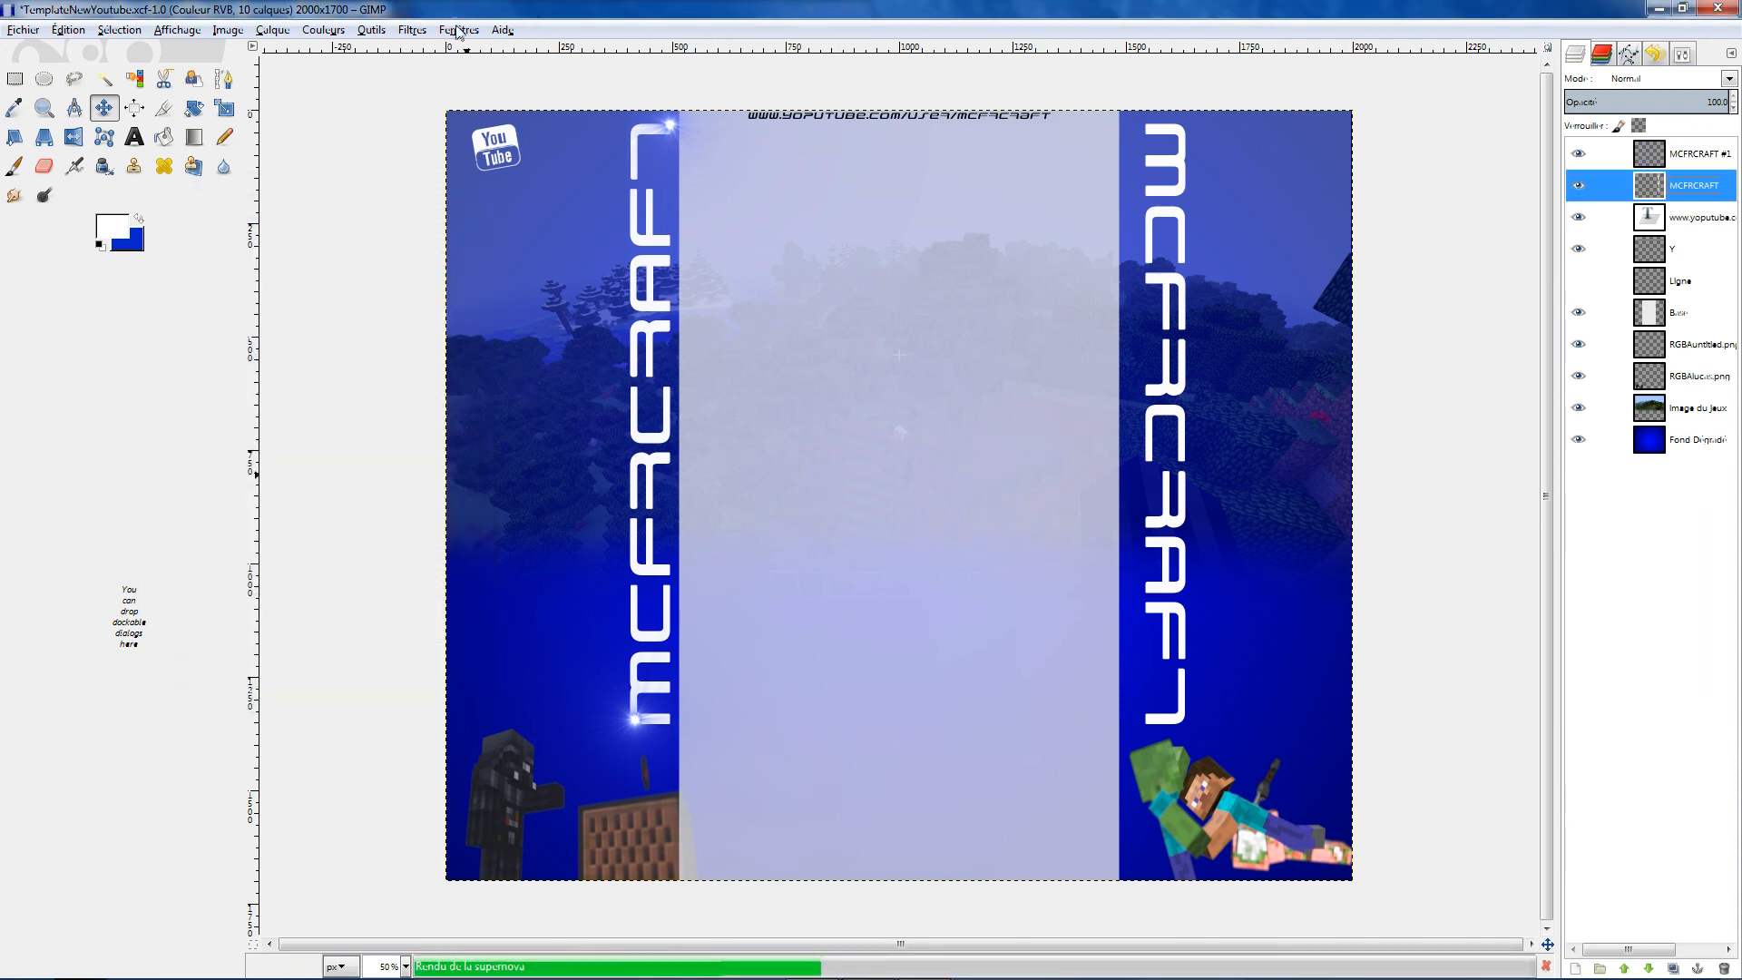
# Start another supernova on the MCFRCRAFT layer, placing its centre near the lower corner of the final T, at X 1630, Y 1340
pyautogui.click(412, 29)
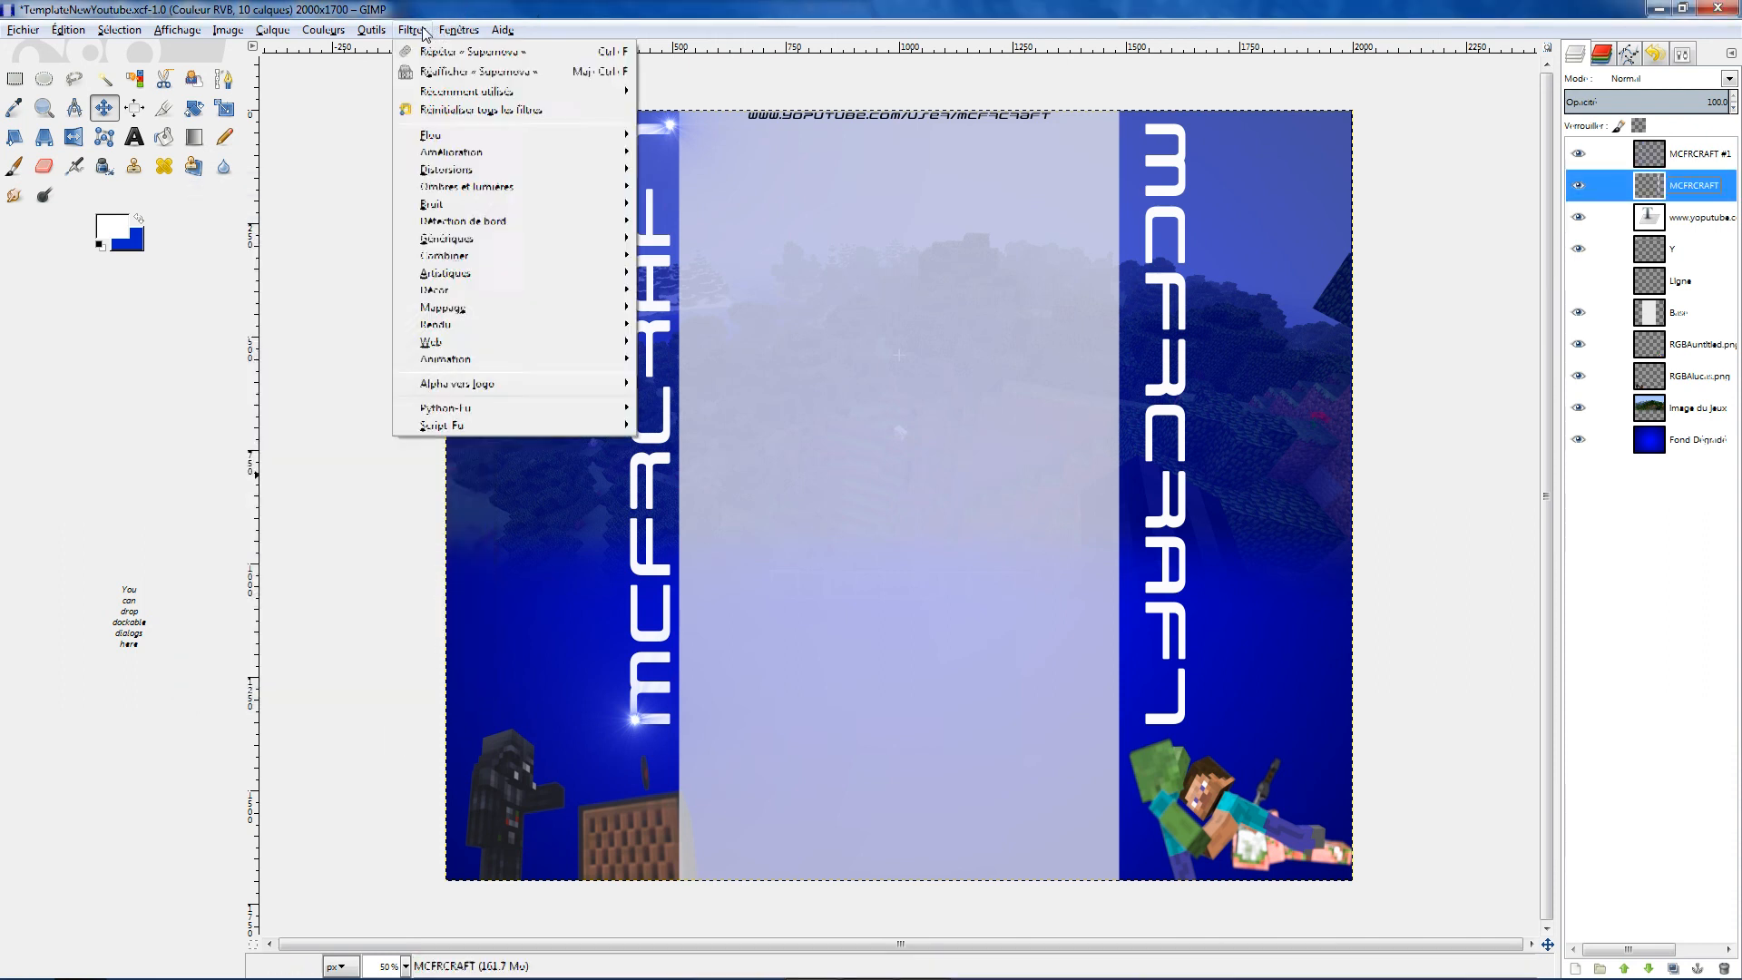
pyautogui.click(464, 72)
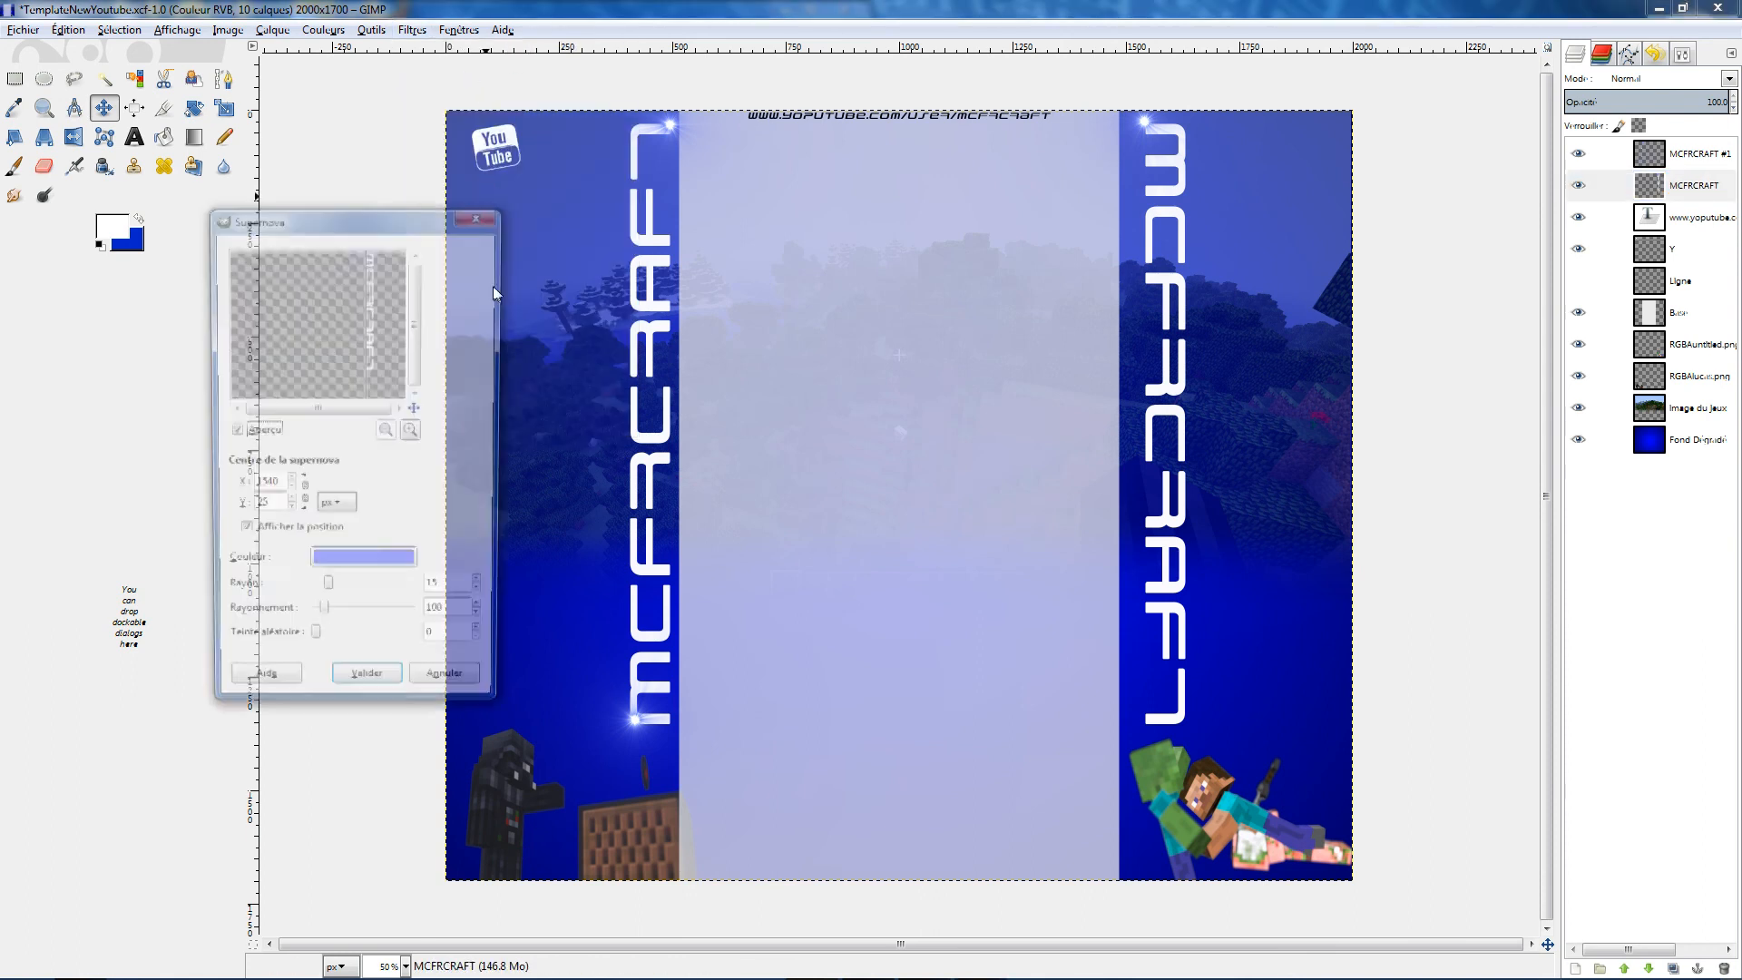
pyautogui.click(373, 366)
pyautogui.click(413, 432)
pyautogui.click(413, 429)
pyautogui.moveTo(330, 410); pyautogui.dragTo(384, 408)
pyautogui.moveTo(418, 330); pyautogui.dragTo(418, 356)
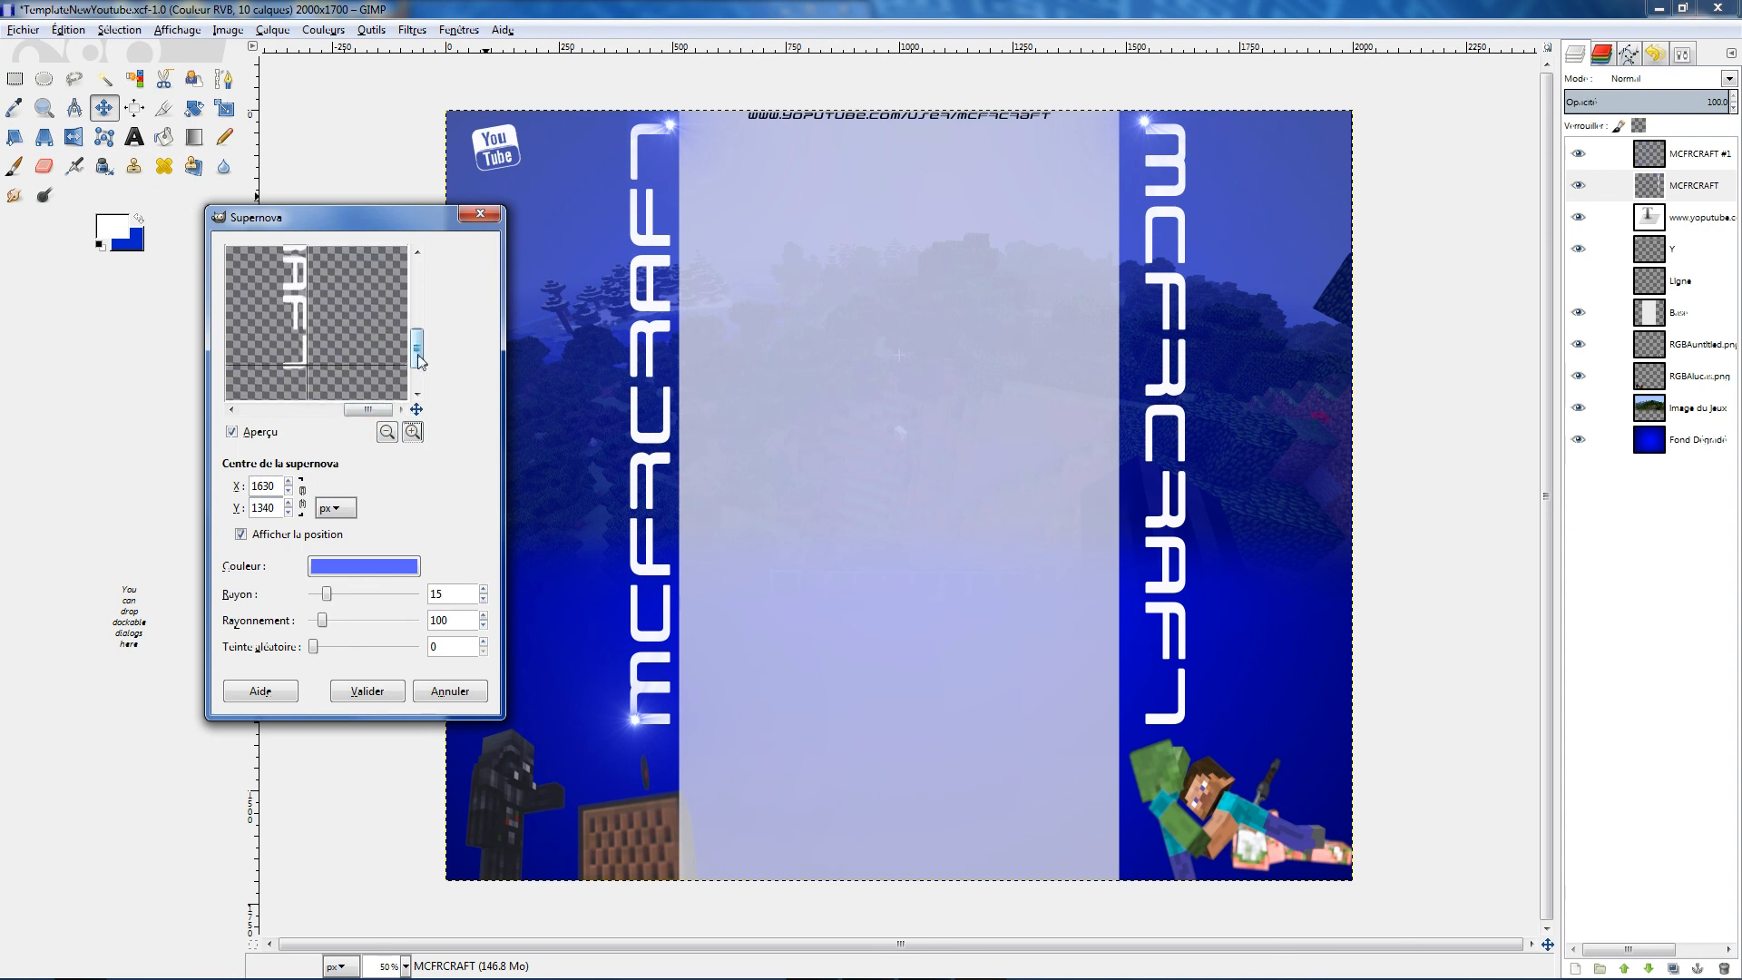
# Fine-tune the supernova's centre on the T's lower corner to X 1621, Y 1347 and apply the filter
pyautogui.click(413, 432)
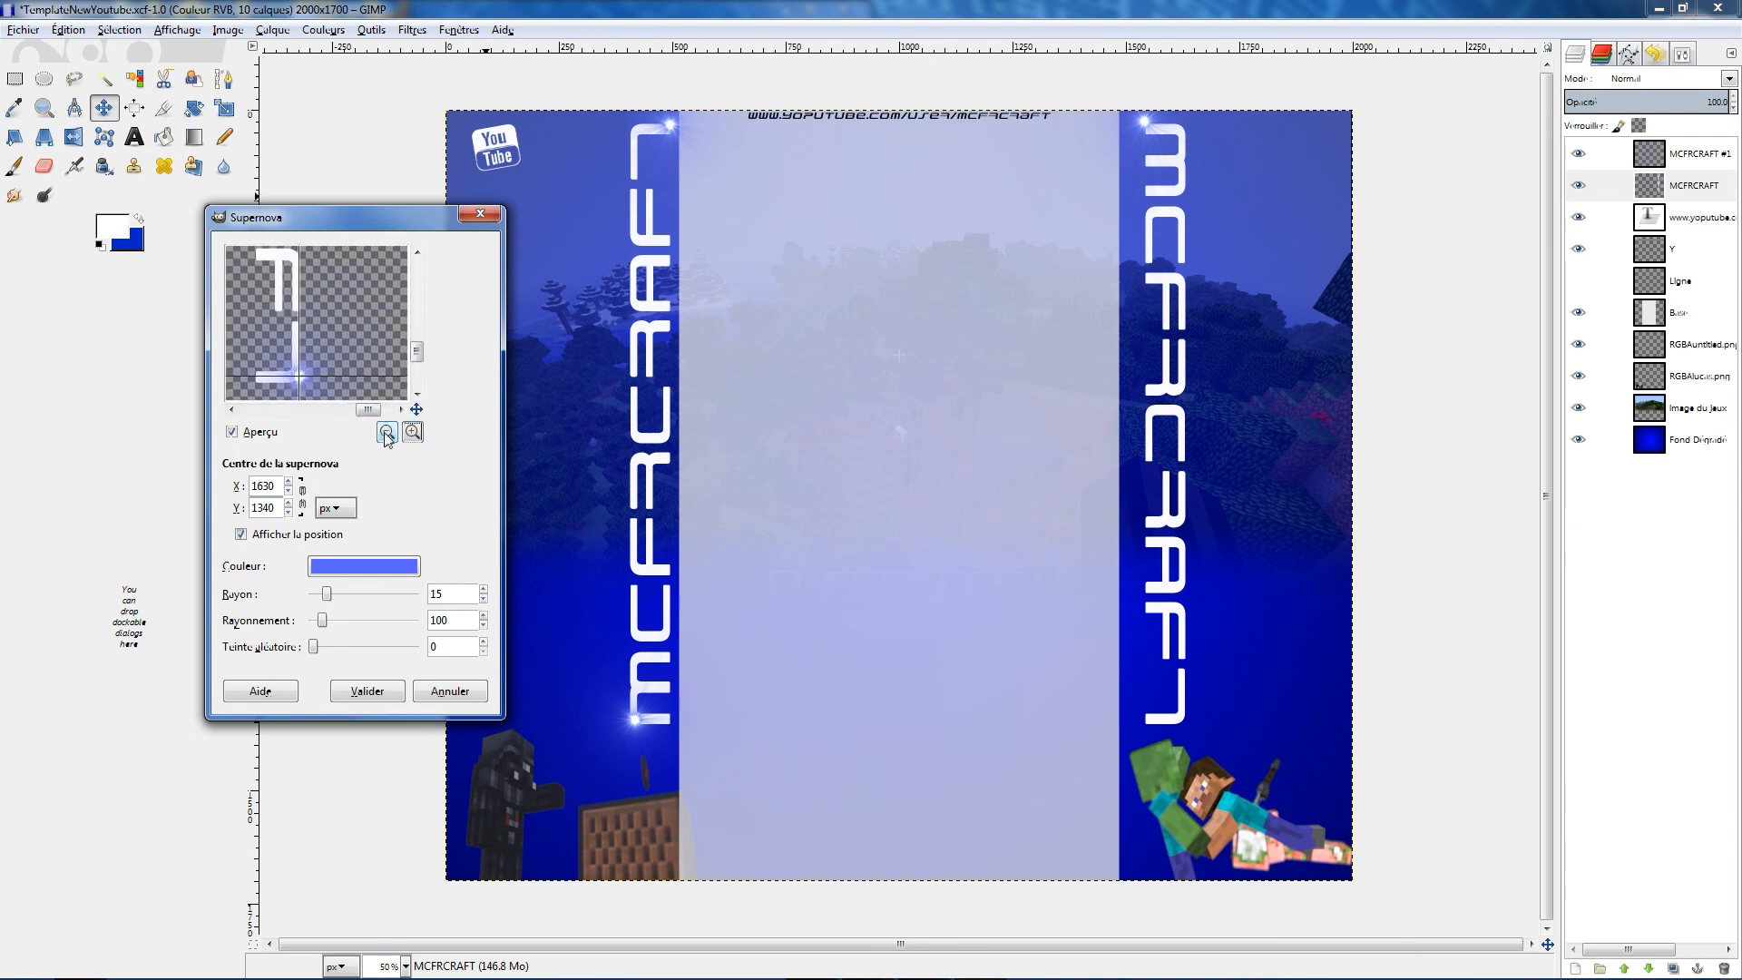
pyautogui.click(295, 377)
pyautogui.click(293, 384)
pyautogui.click(296, 385)
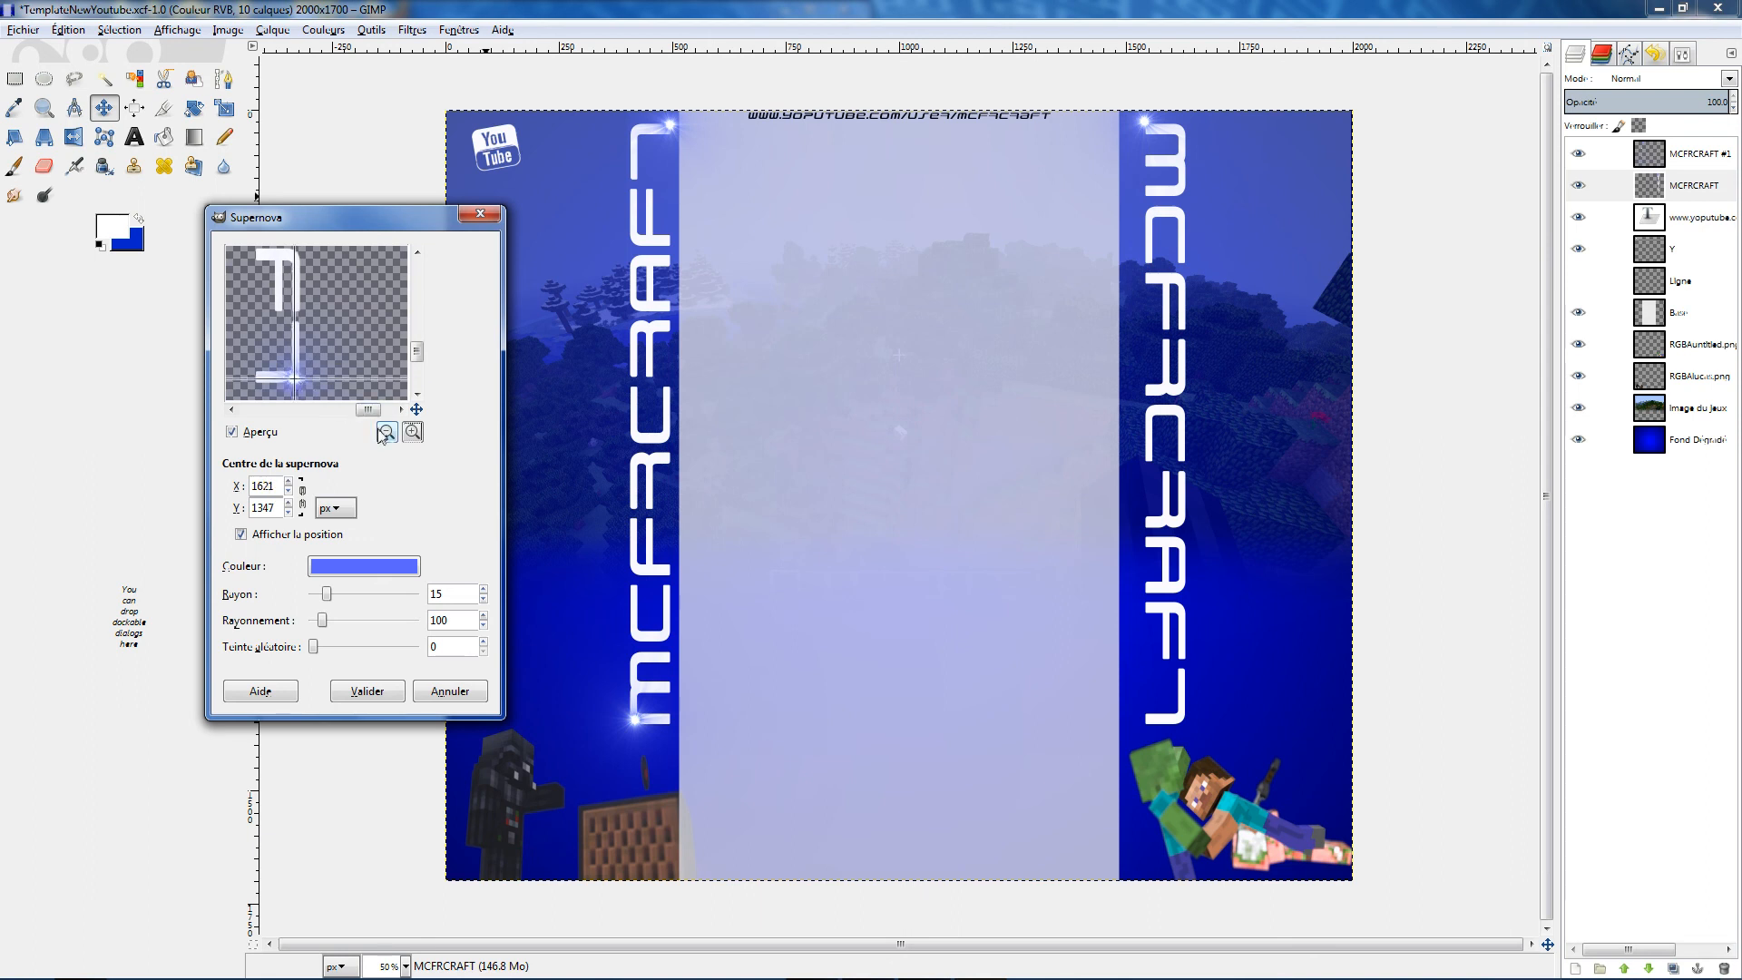
pyautogui.click(364, 693)
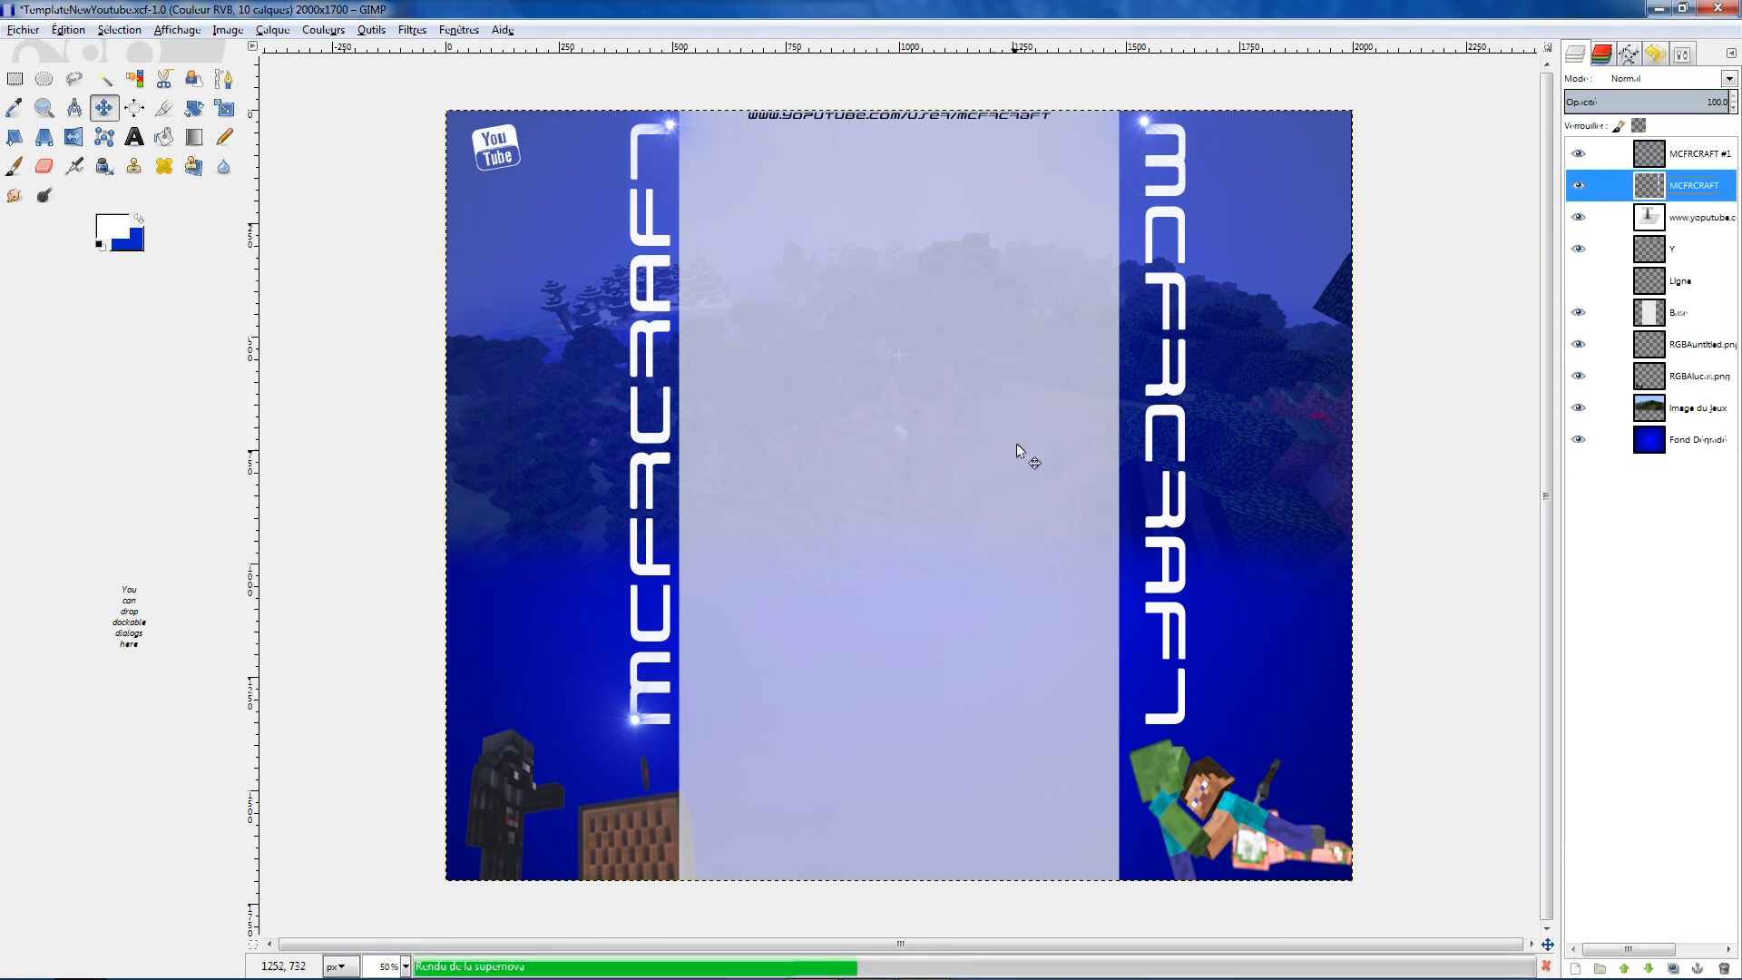